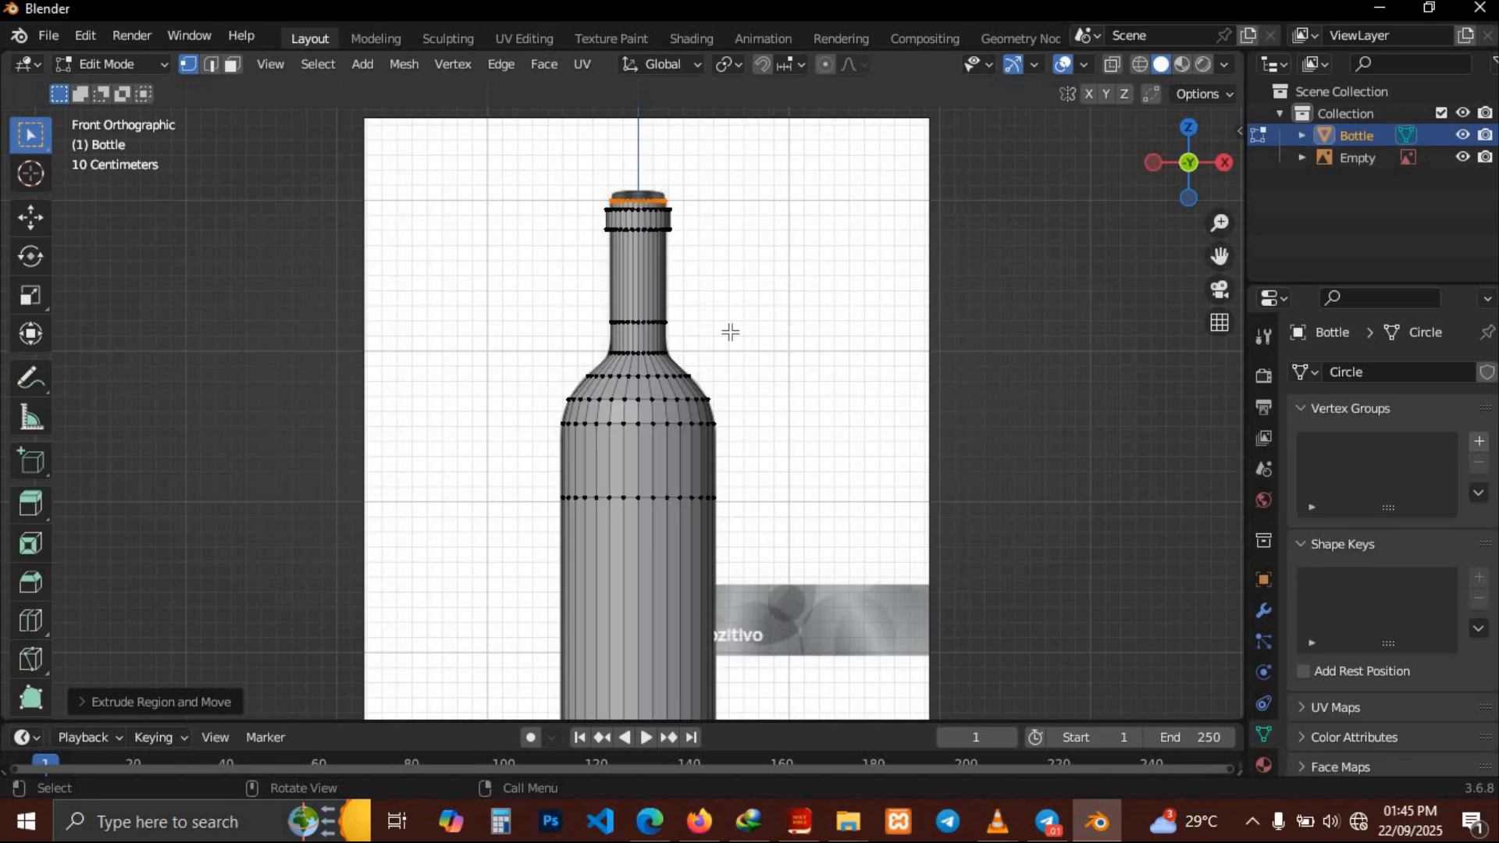
Fill the open top of the bottle neck with a Grid Fill
key(s)
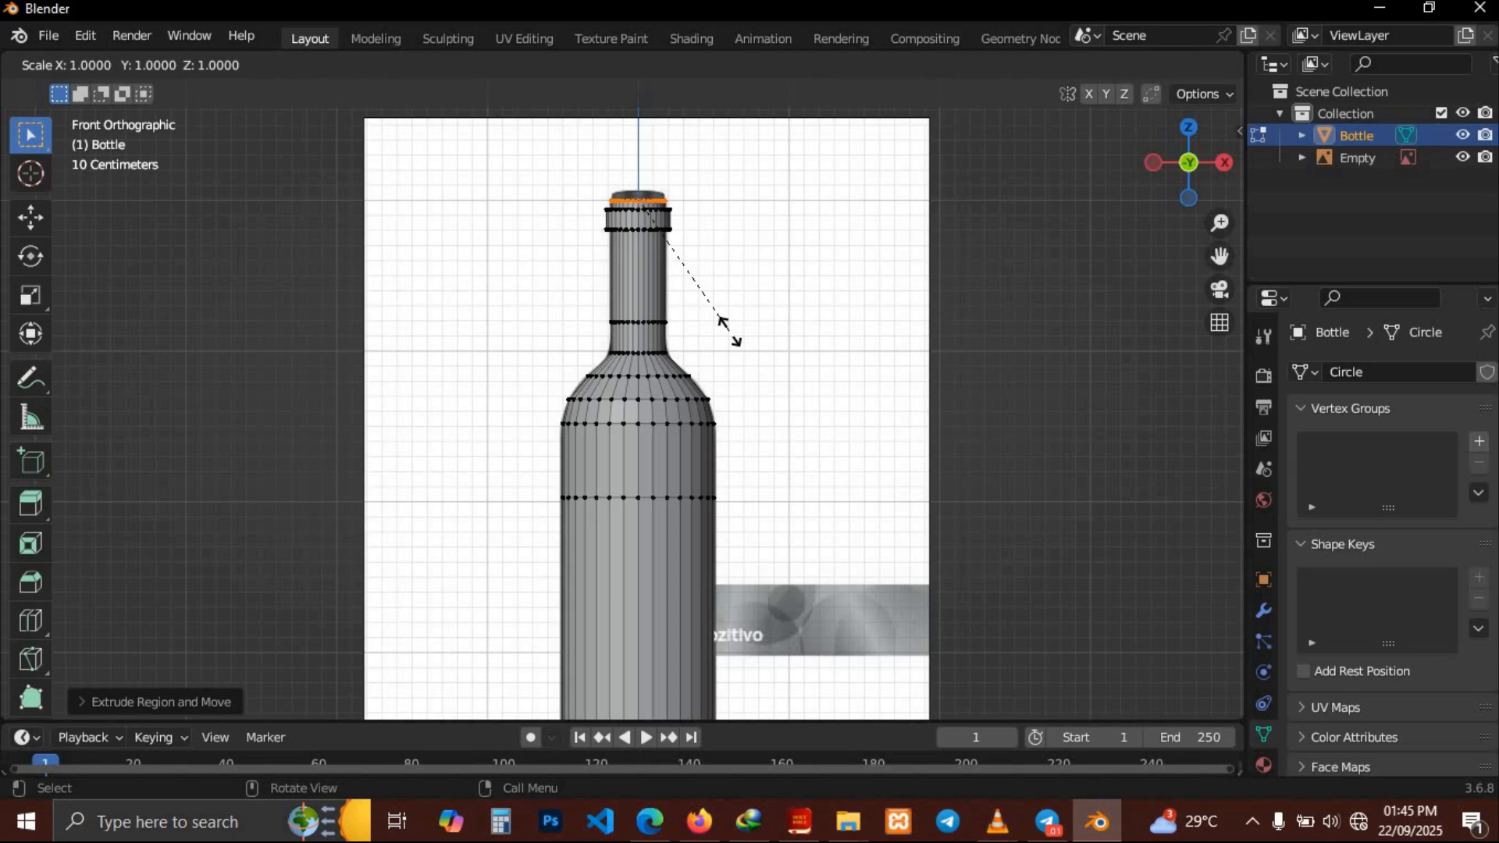
click(729, 332)
middle_drag(729, 332, 859, 530)
click(544, 64)
click(581, 320)
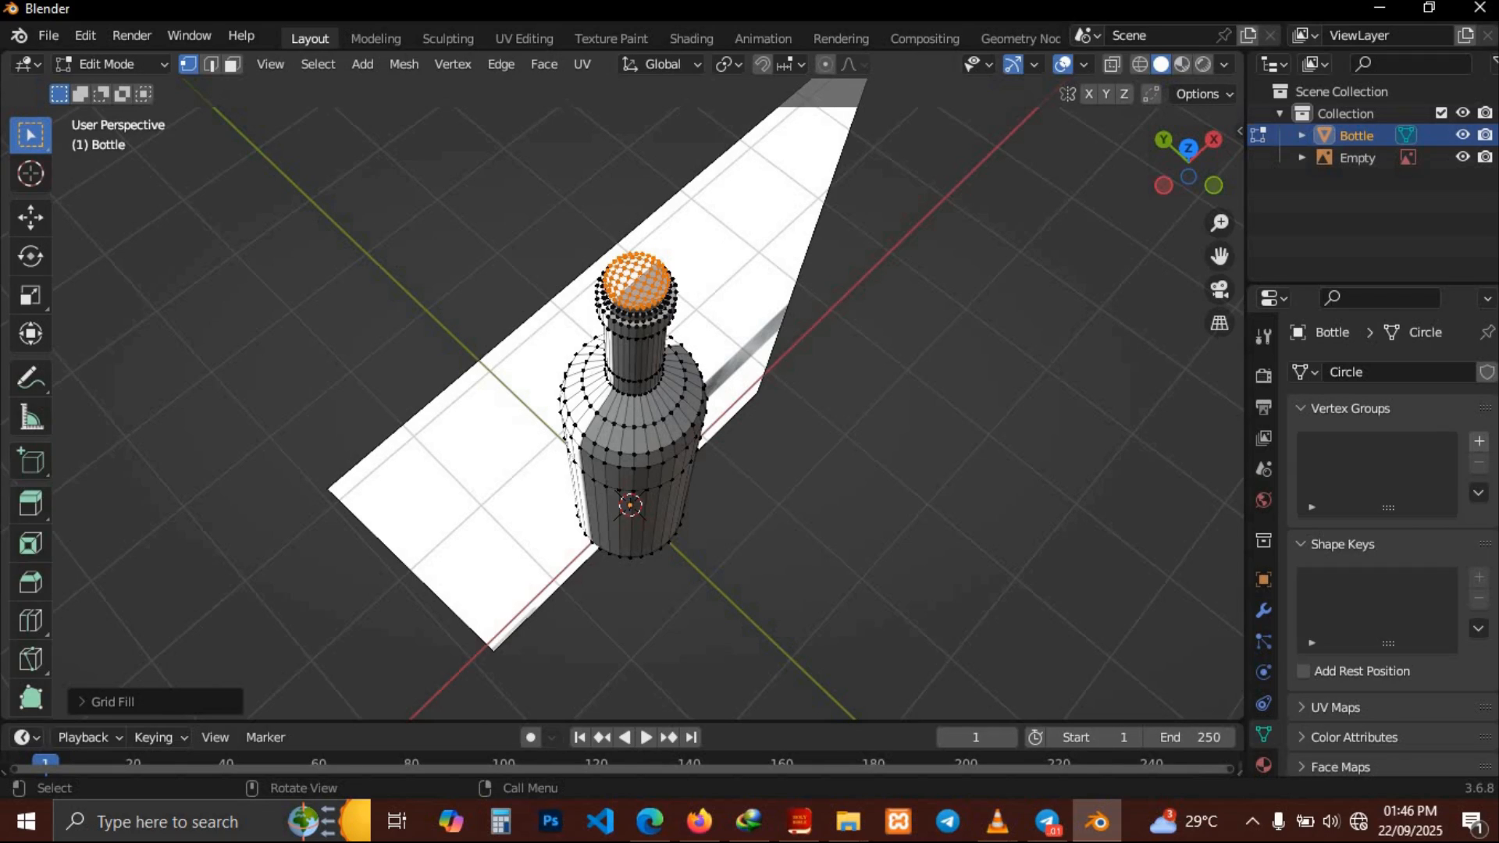
Switch to edge select and a front orthographic X-ray view focused on the bottle's base
click(213, 65)
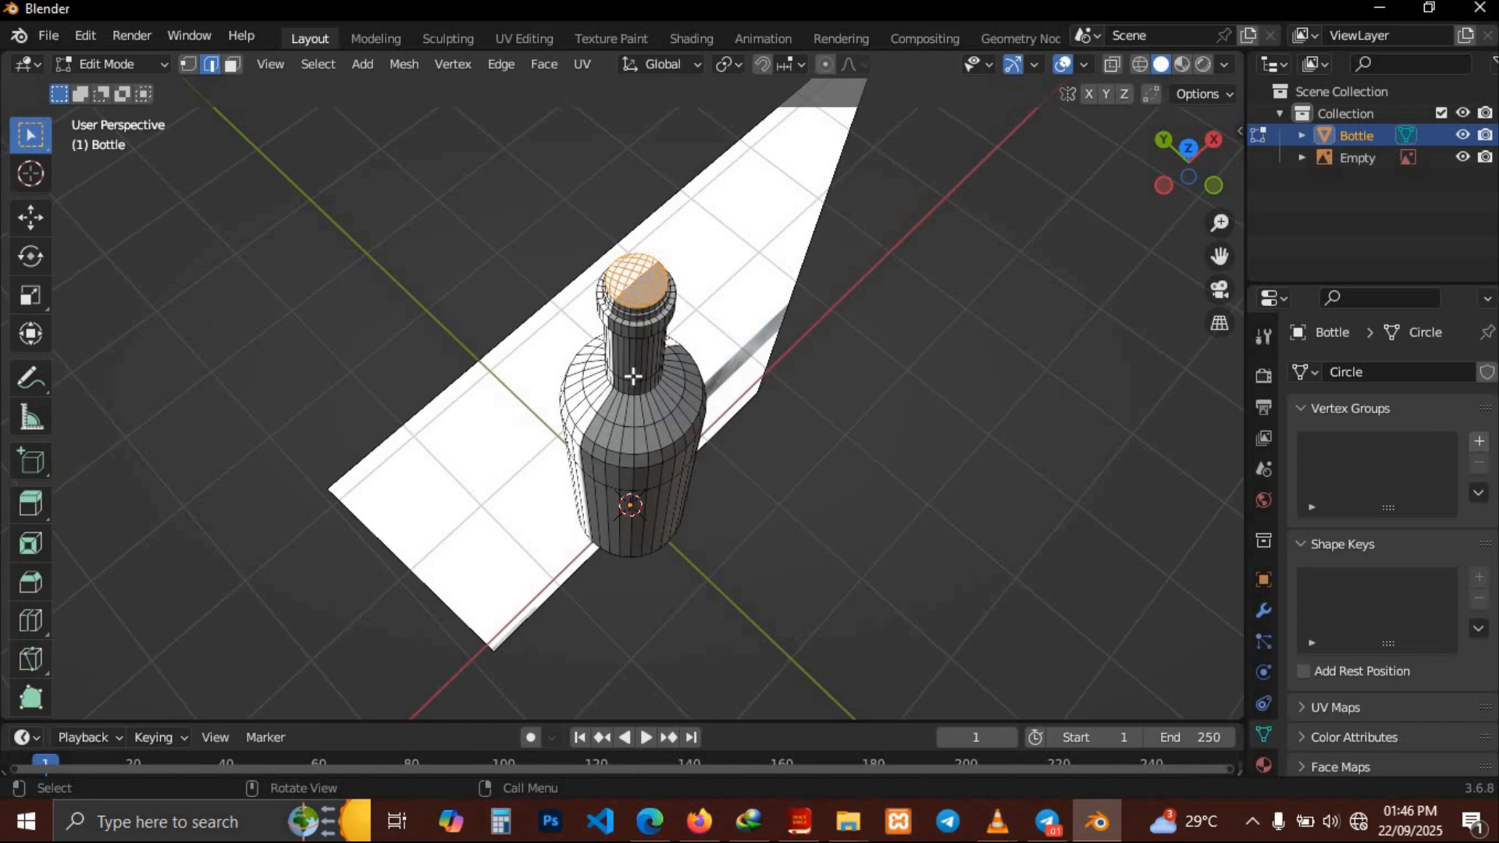
mouse_move(633, 376)
middle_down()
mouse_move(656, 324)
mouse_move(637, 398)
mouse_move(633, 377)
middle_up()
key(KP_1)
key(alt+z)
scroll(926, 510, up, 3)
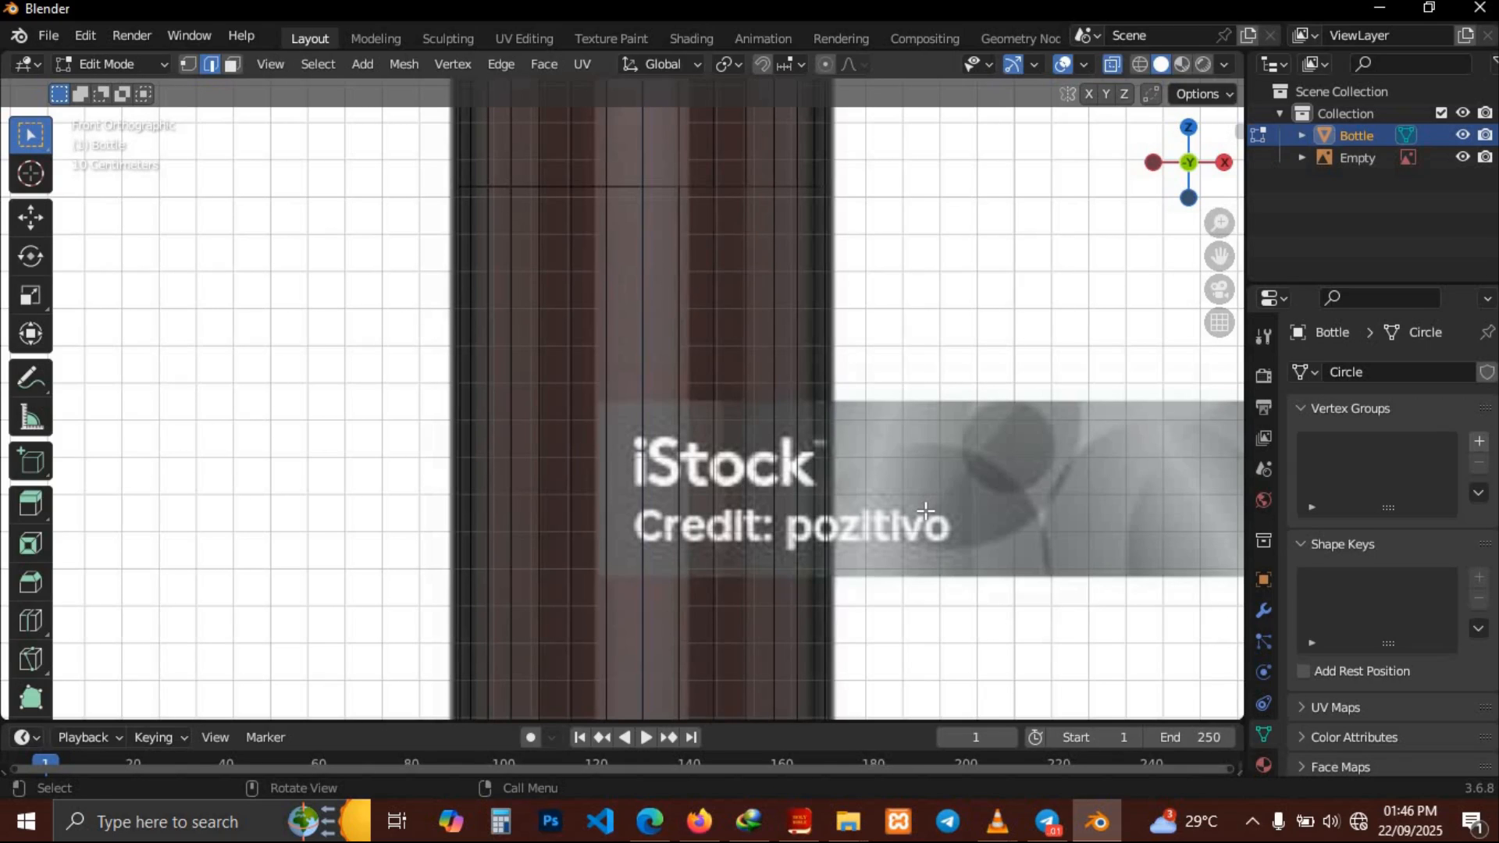
shift+scroll(926, 510, down, 8)
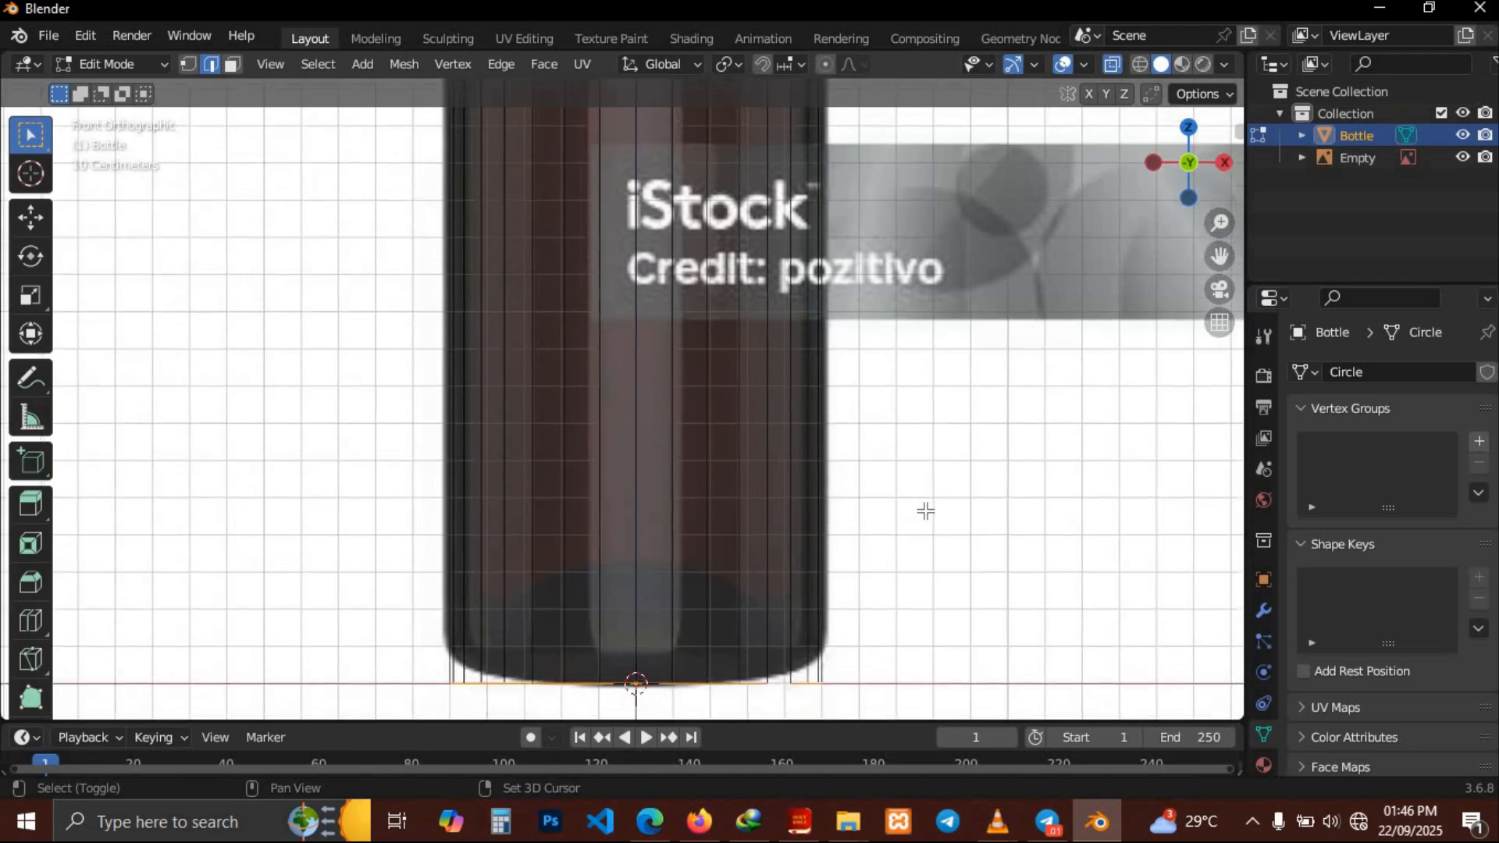
shift+scroll(926, 510, down, 3)
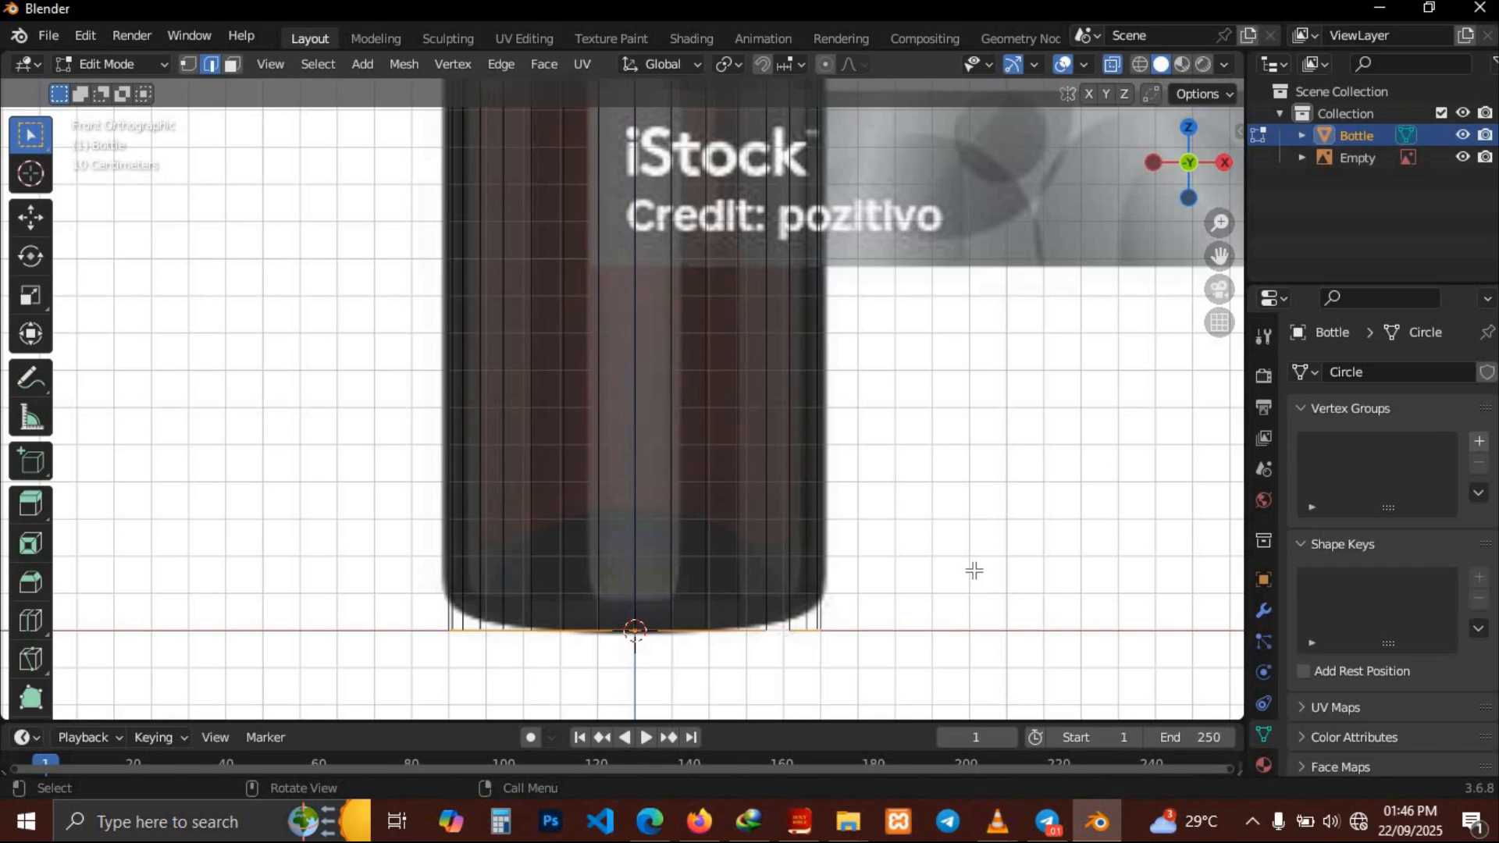
key(g)
key(s)
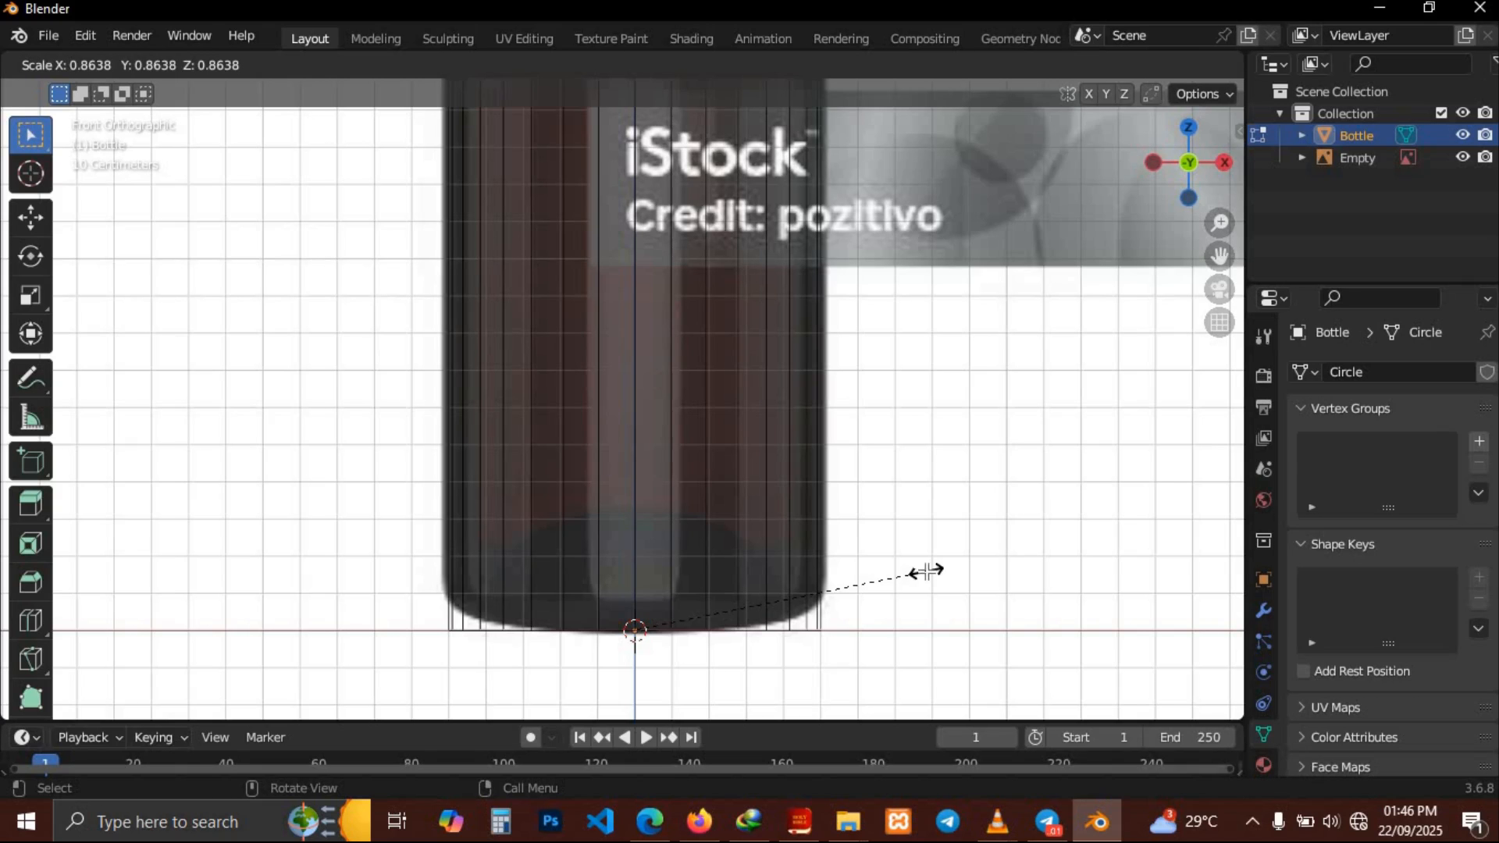
key(Escape)
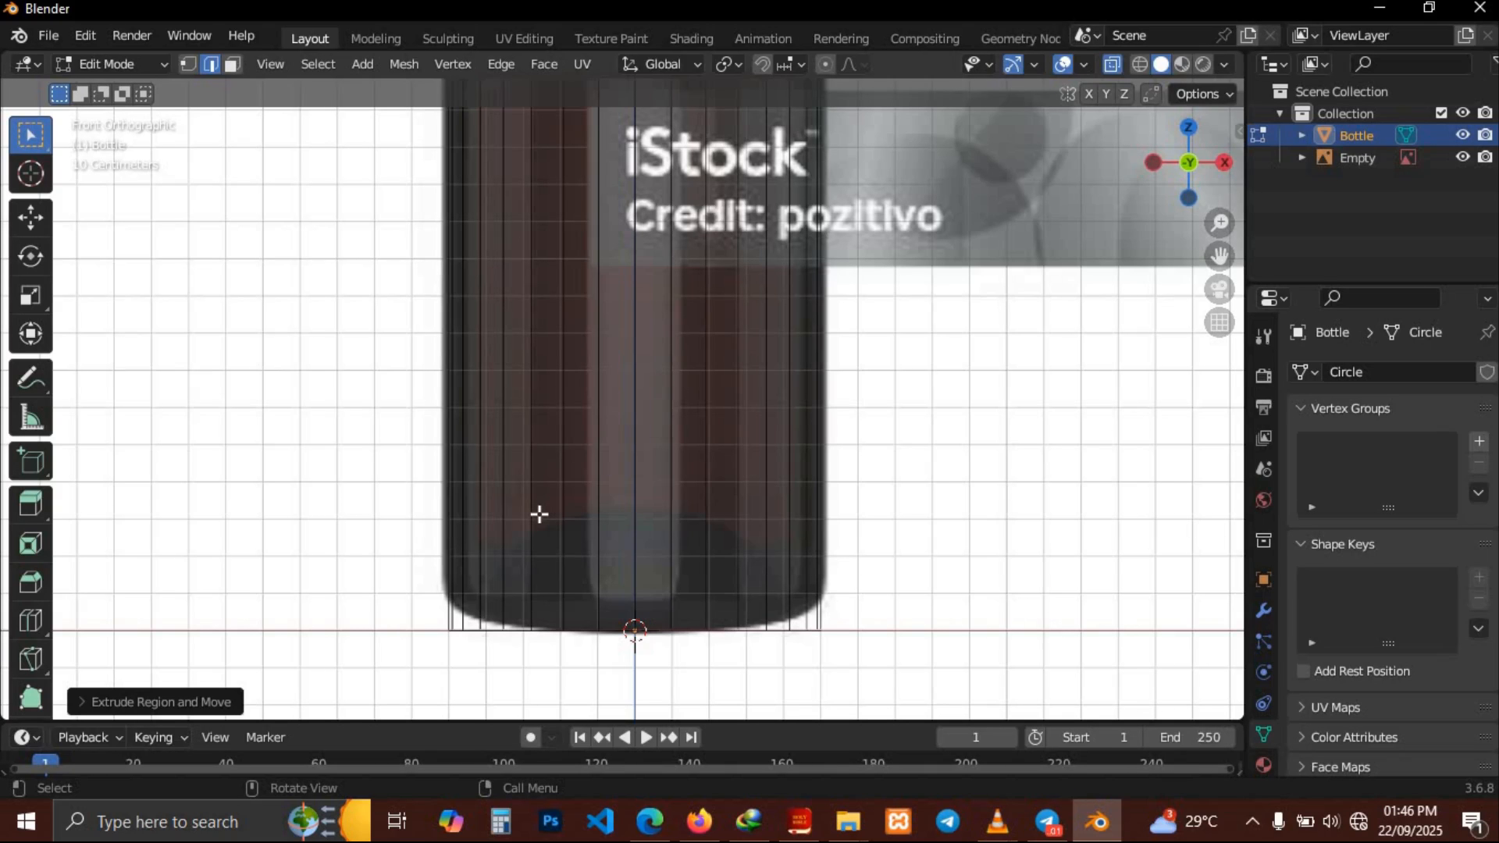
In vertex select mode, scale the bottom edge loop slightly inward to about 0.96
click(189, 65)
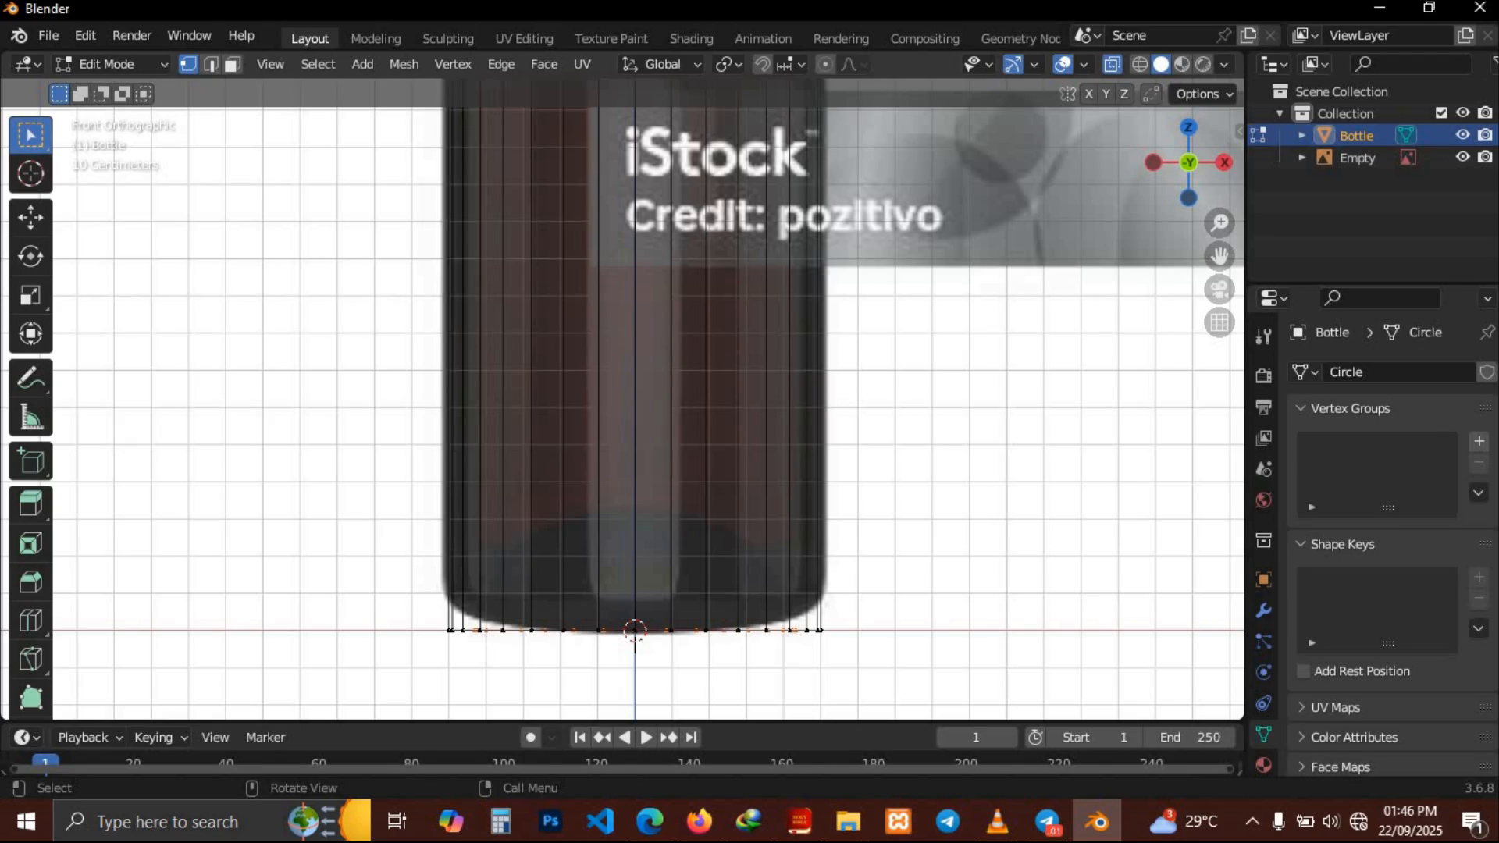
key(s)
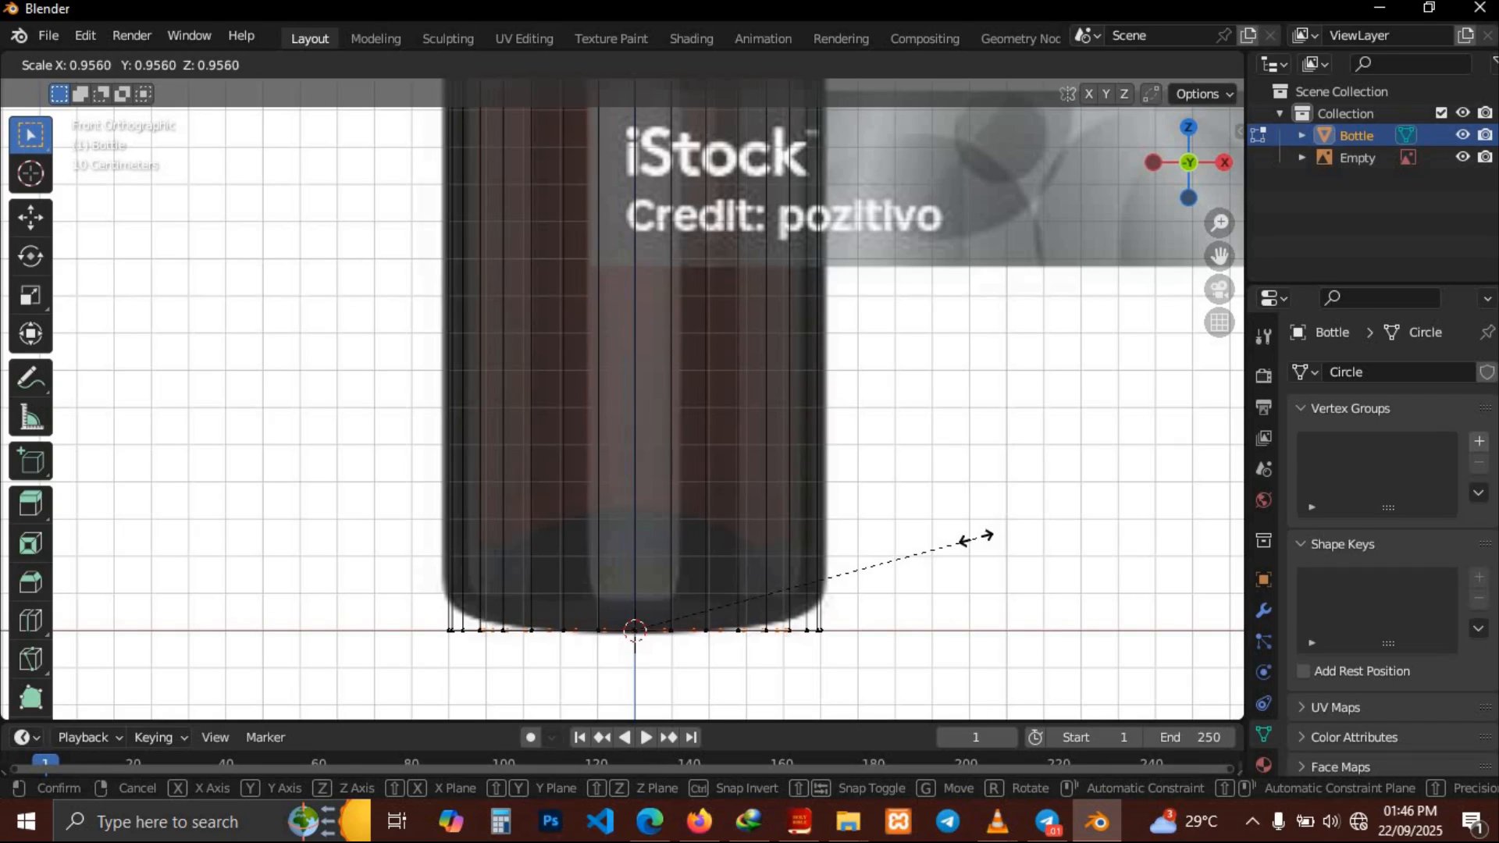
click(956, 541)
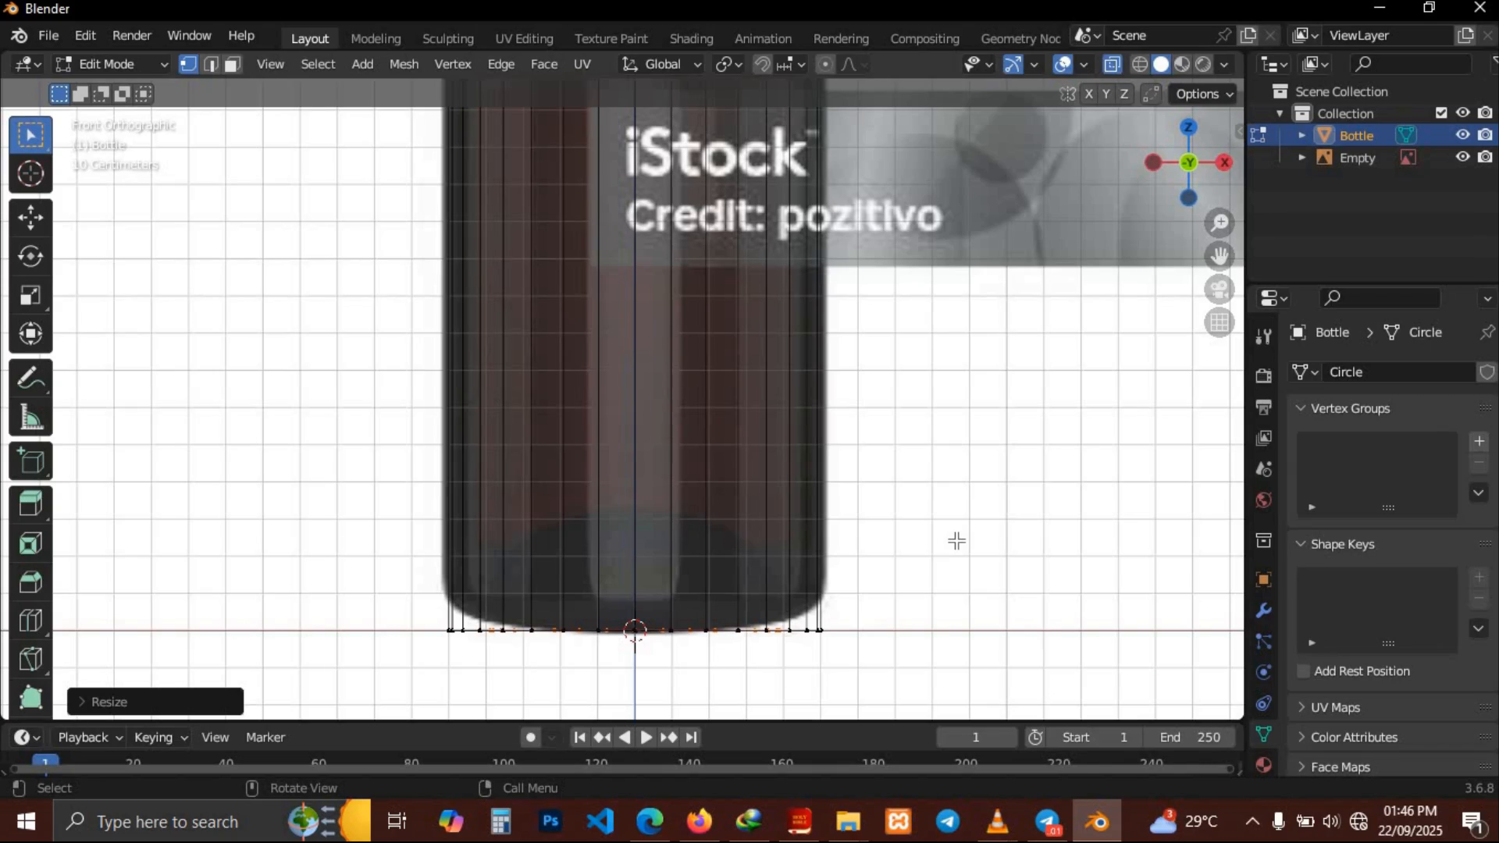
Extrude the bottom loop upward along Z about 0.09 m and scale it inward to about 0.91
key(g)
key(z)
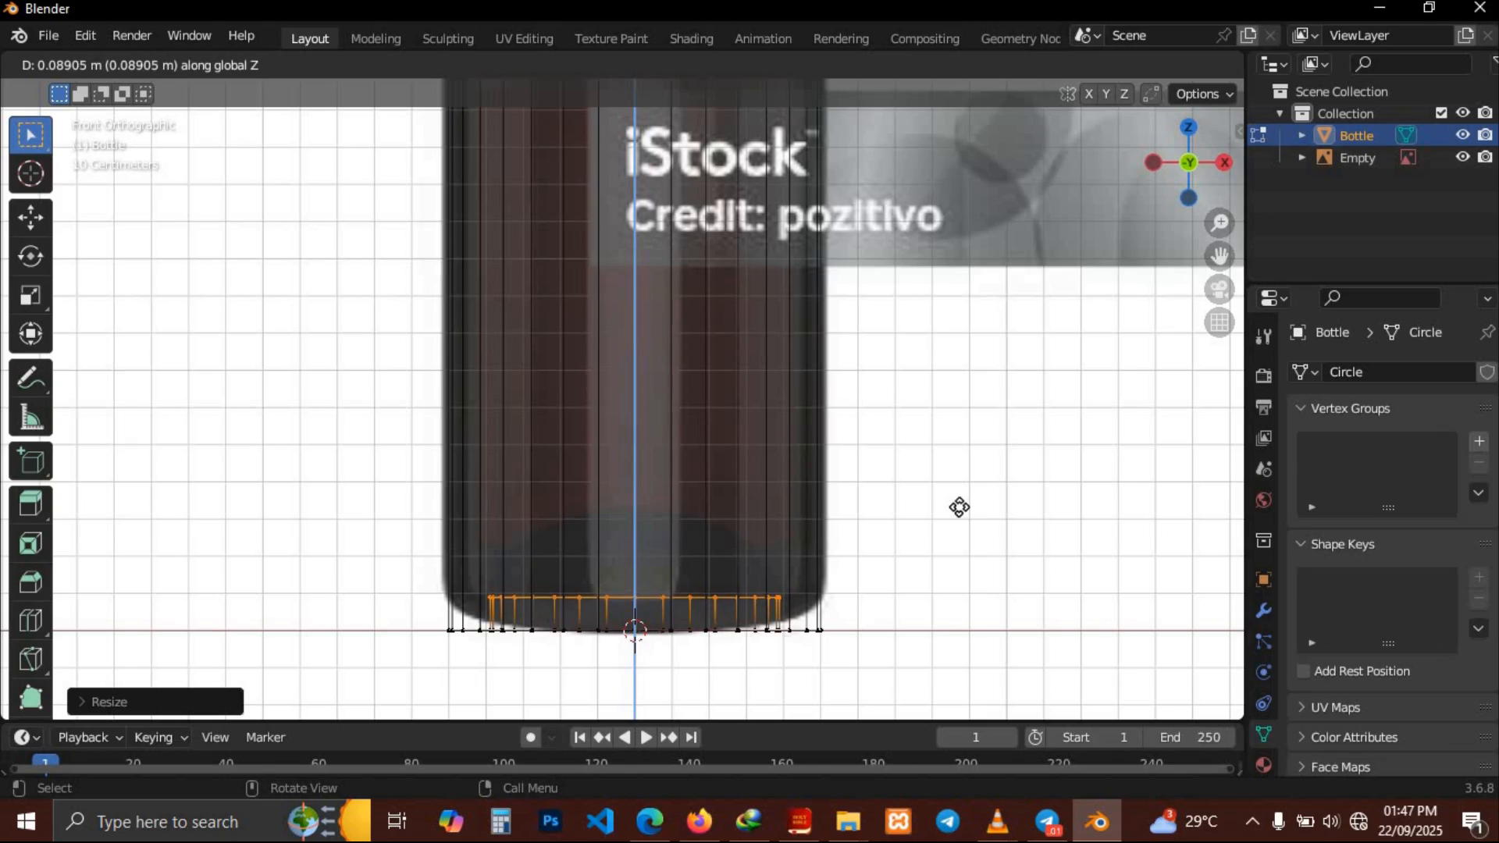
click(959, 506)
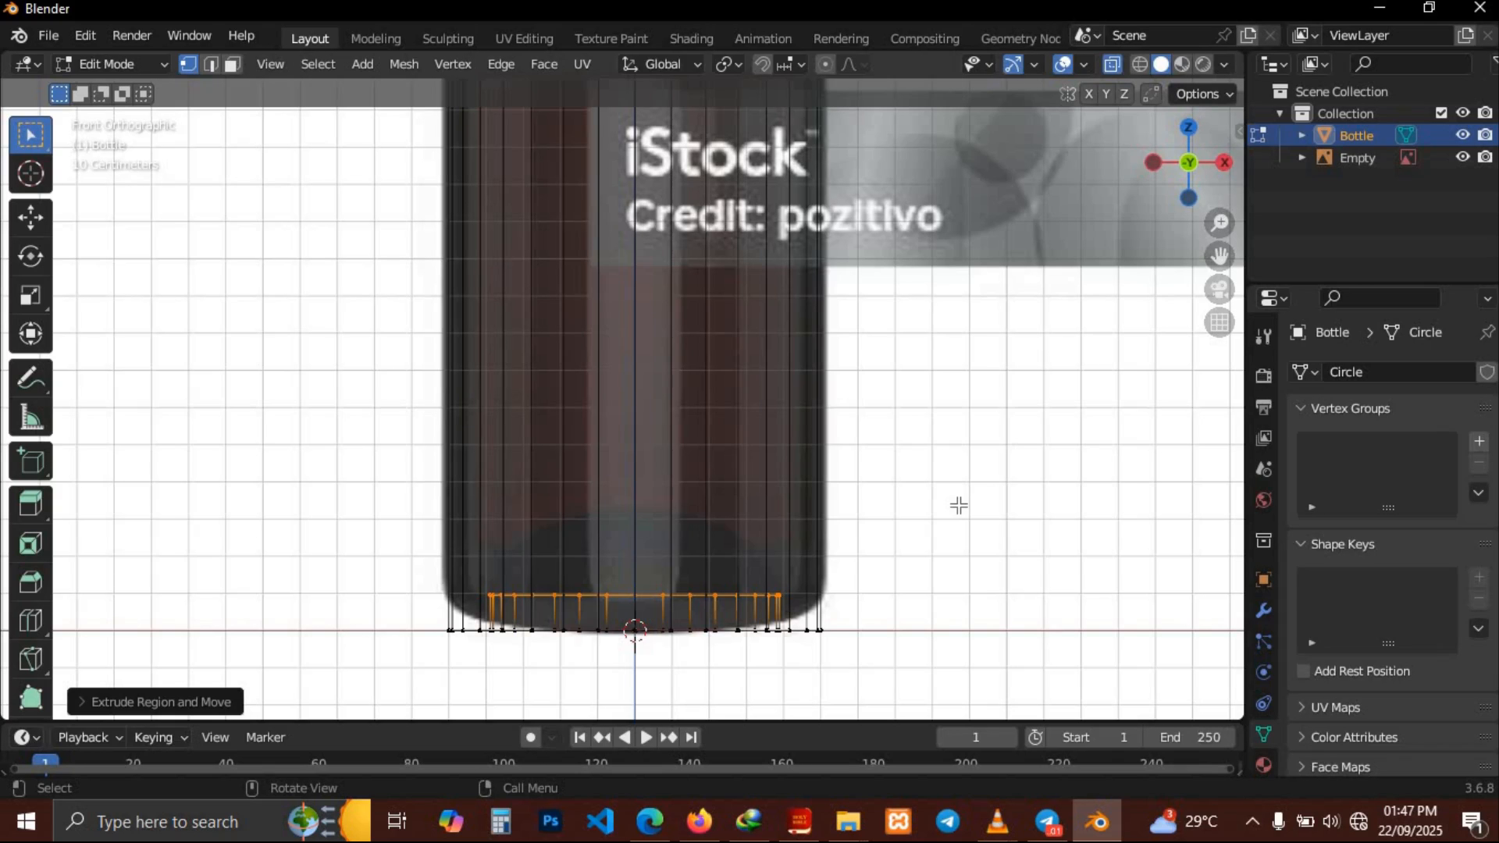
key(s)
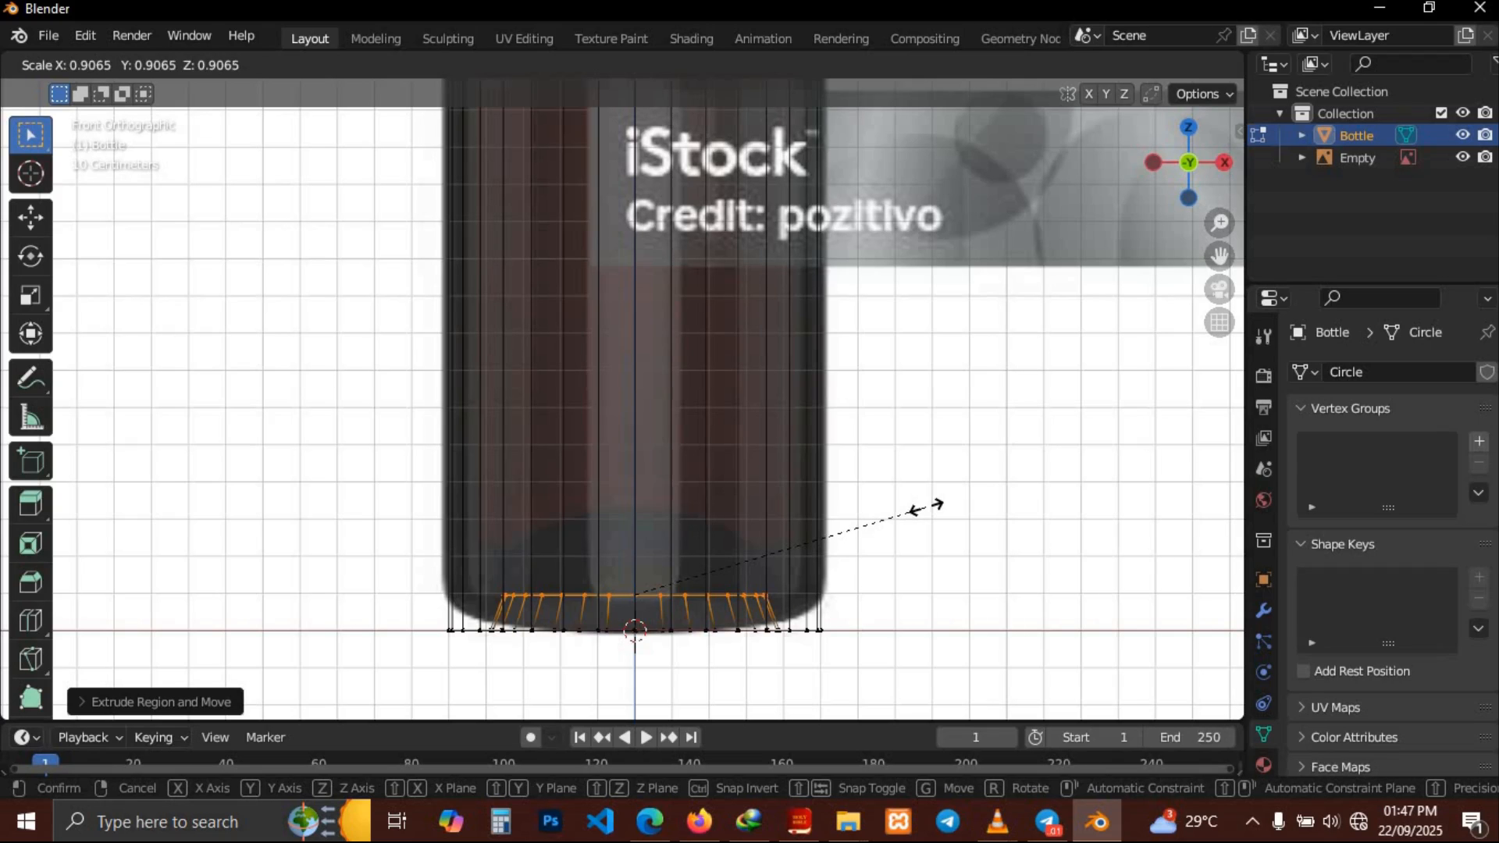
click(924, 508)
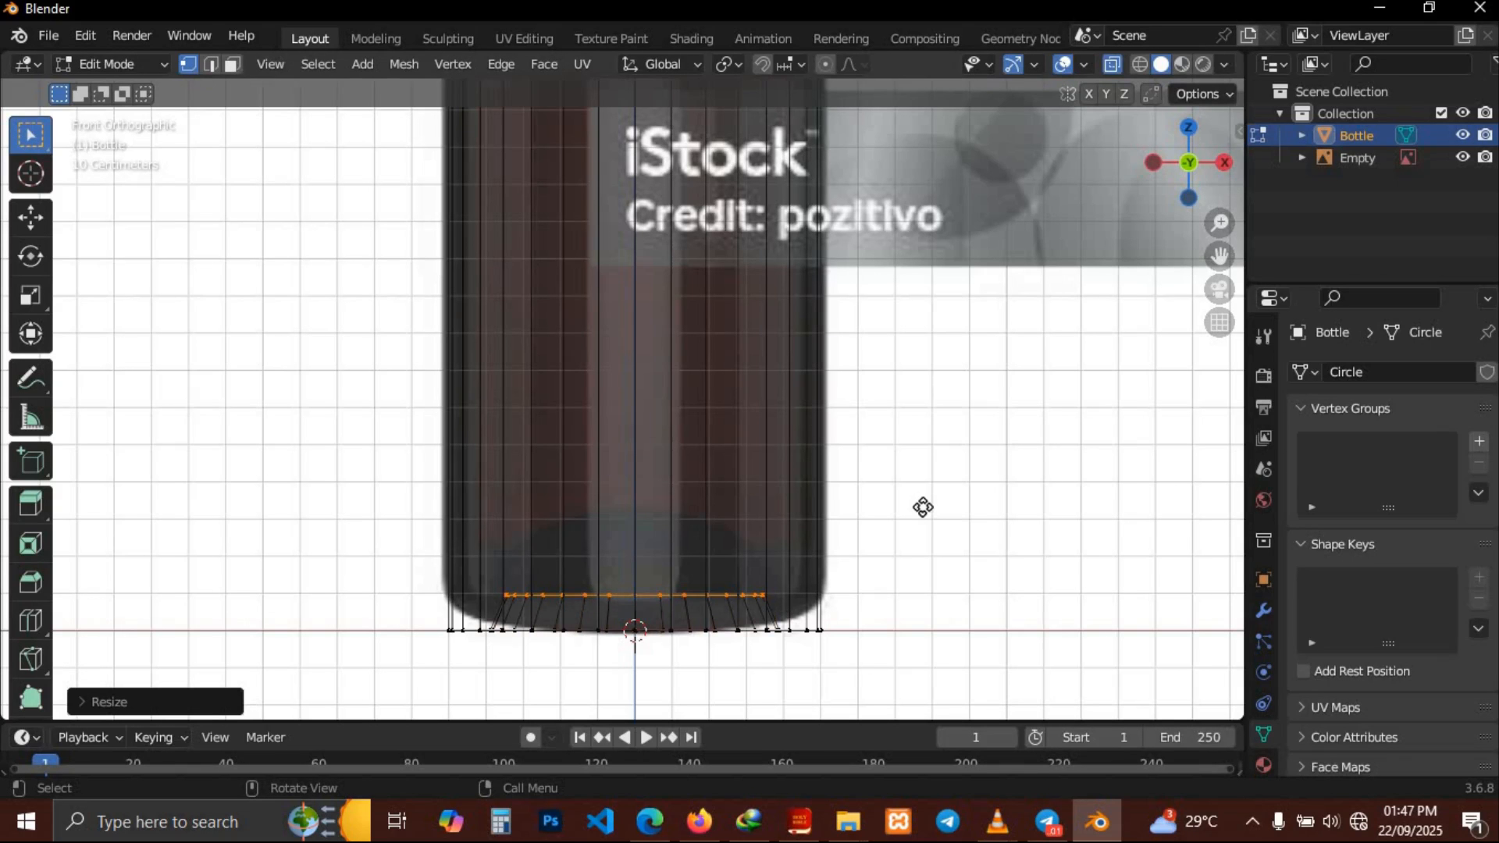
Extrude the inner loop upward again along the Z axis
key(s)
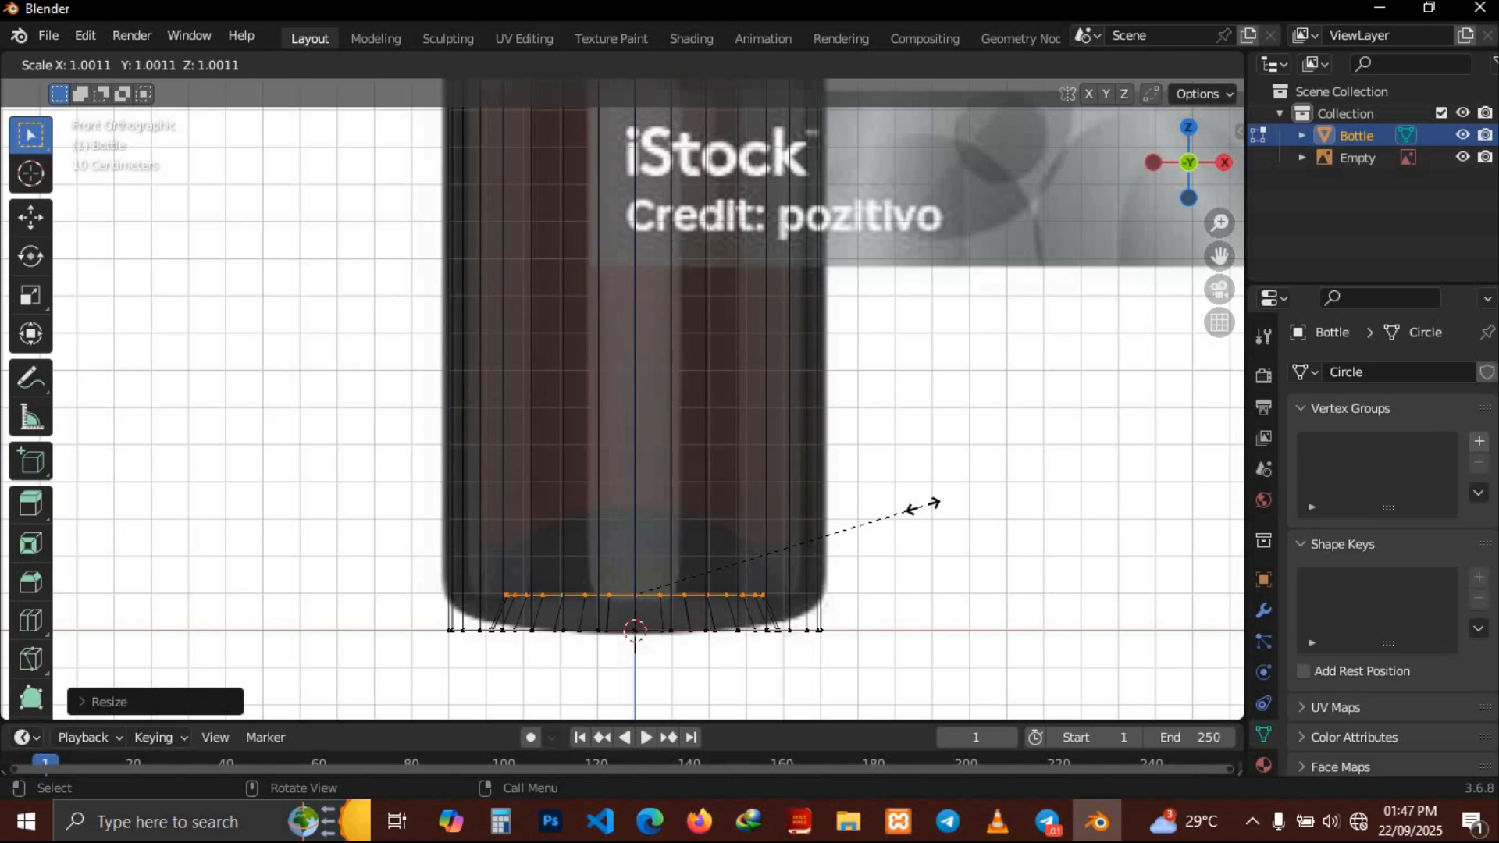
click(924, 506)
key(e)
key(z)
click(926, 471)
Scale the new loop inward and move it up along Z about 0.08 m
key(s)
click(861, 477)
key(e)
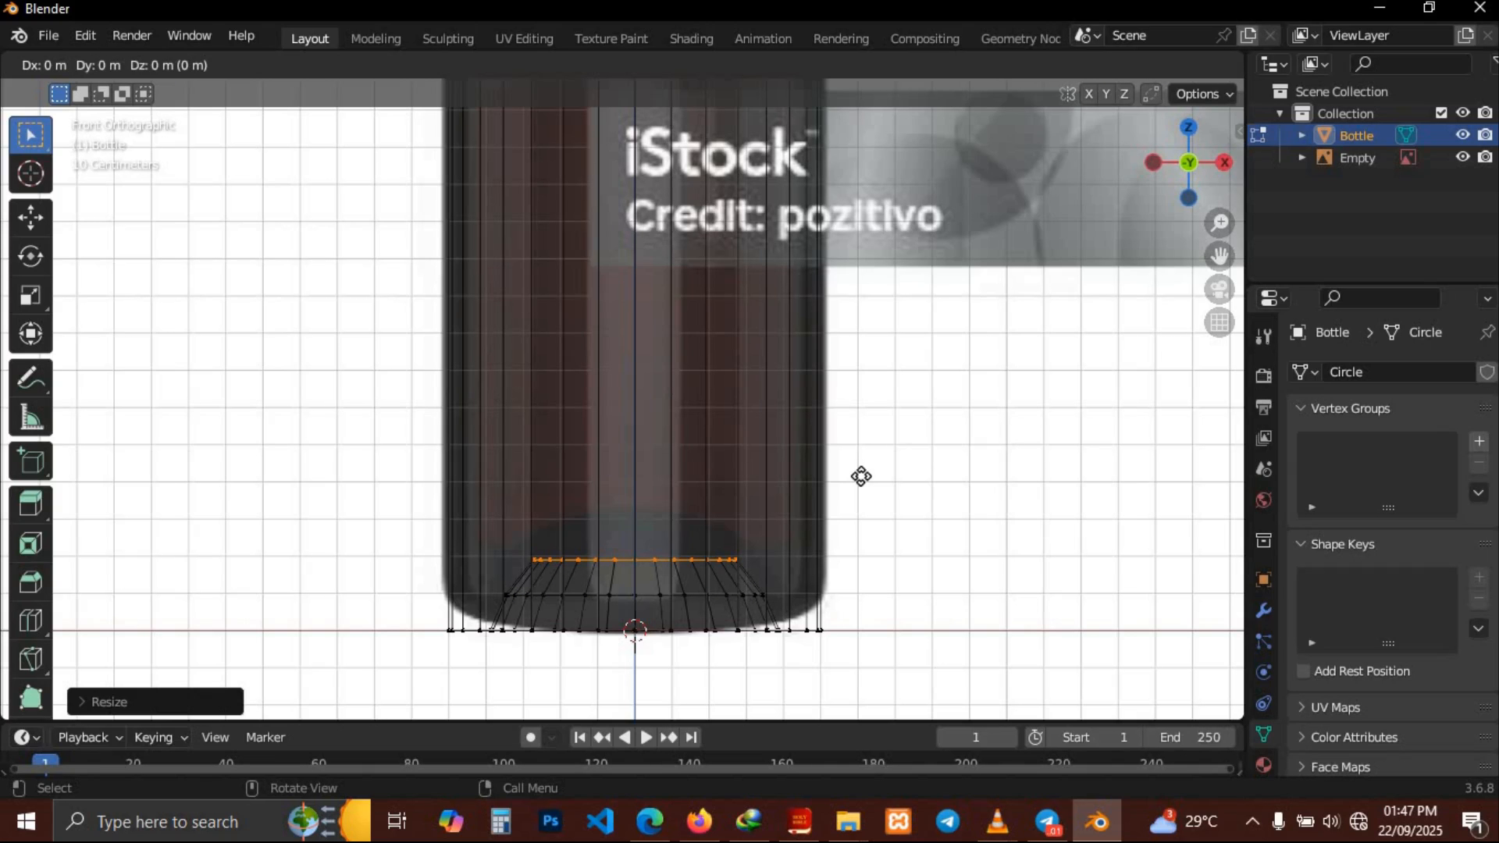
key(z)
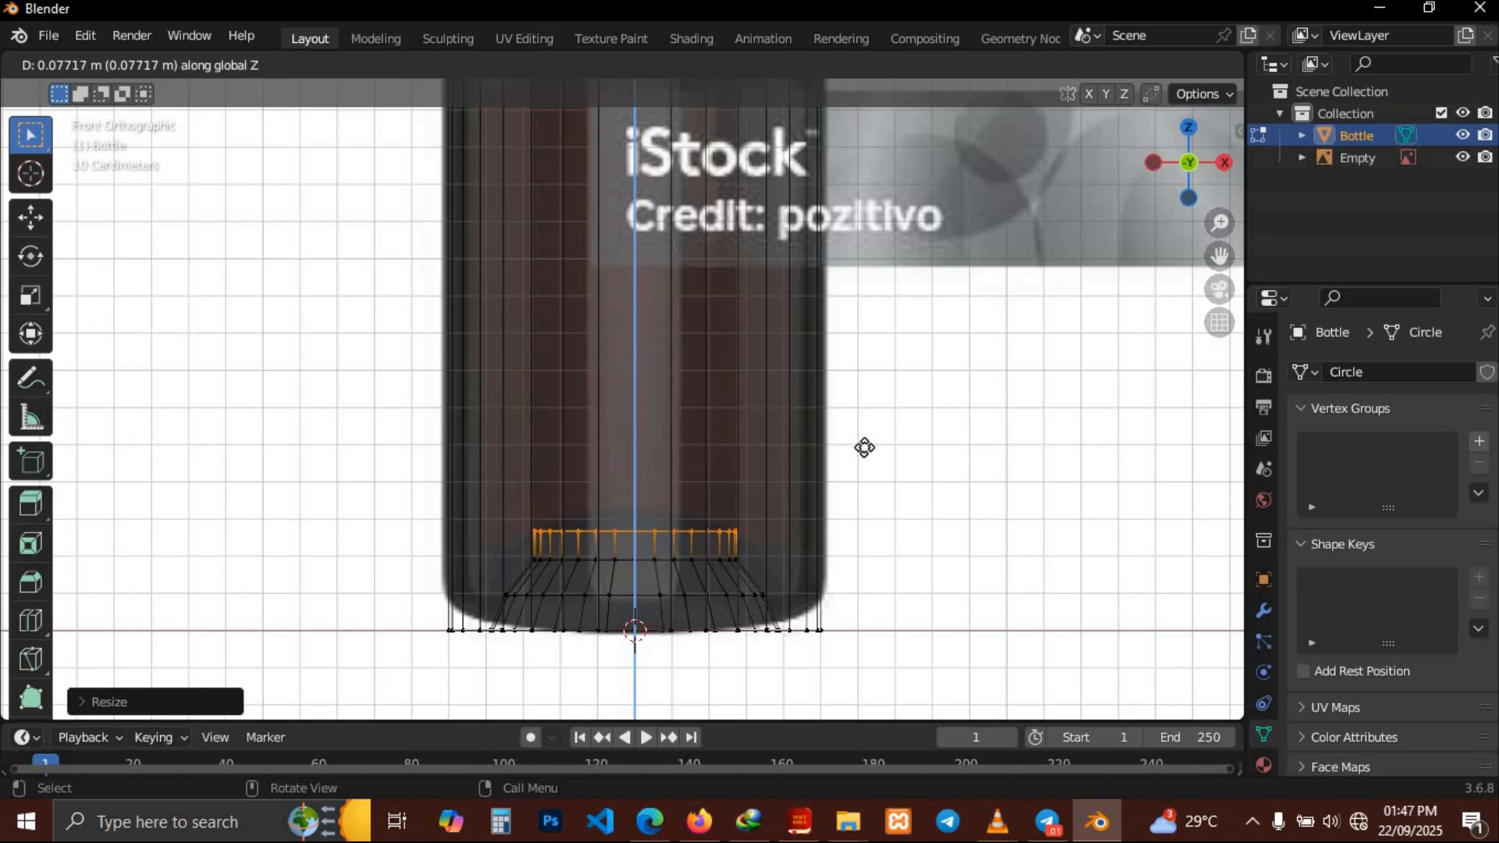
click(866, 448)
Extrude the loop in place and scale it inward in two passes, about 0.88 and 0.83
key(e)
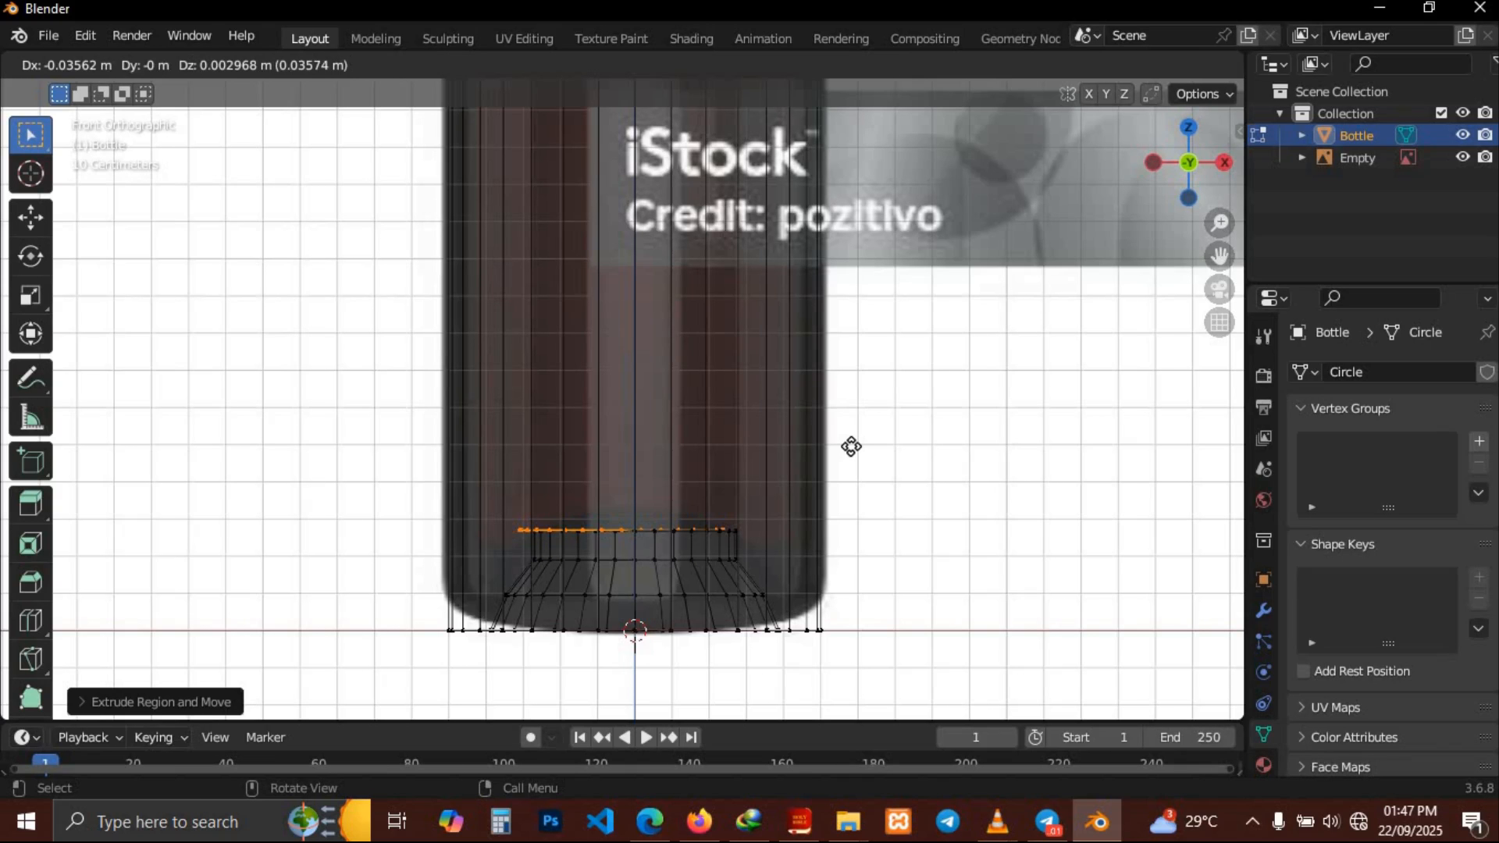
key(s)
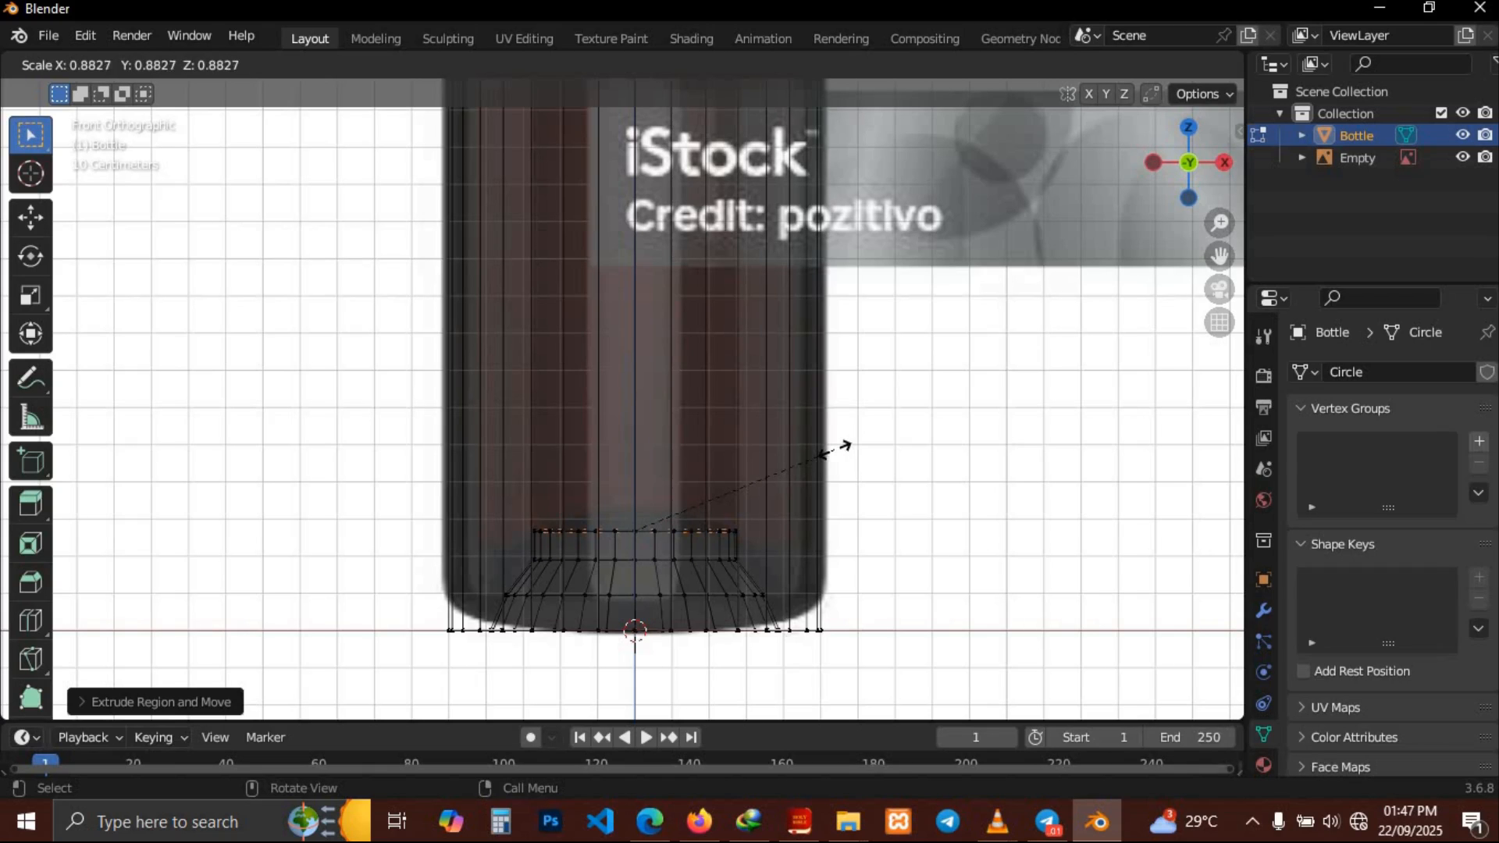
click(794, 453)
key(s)
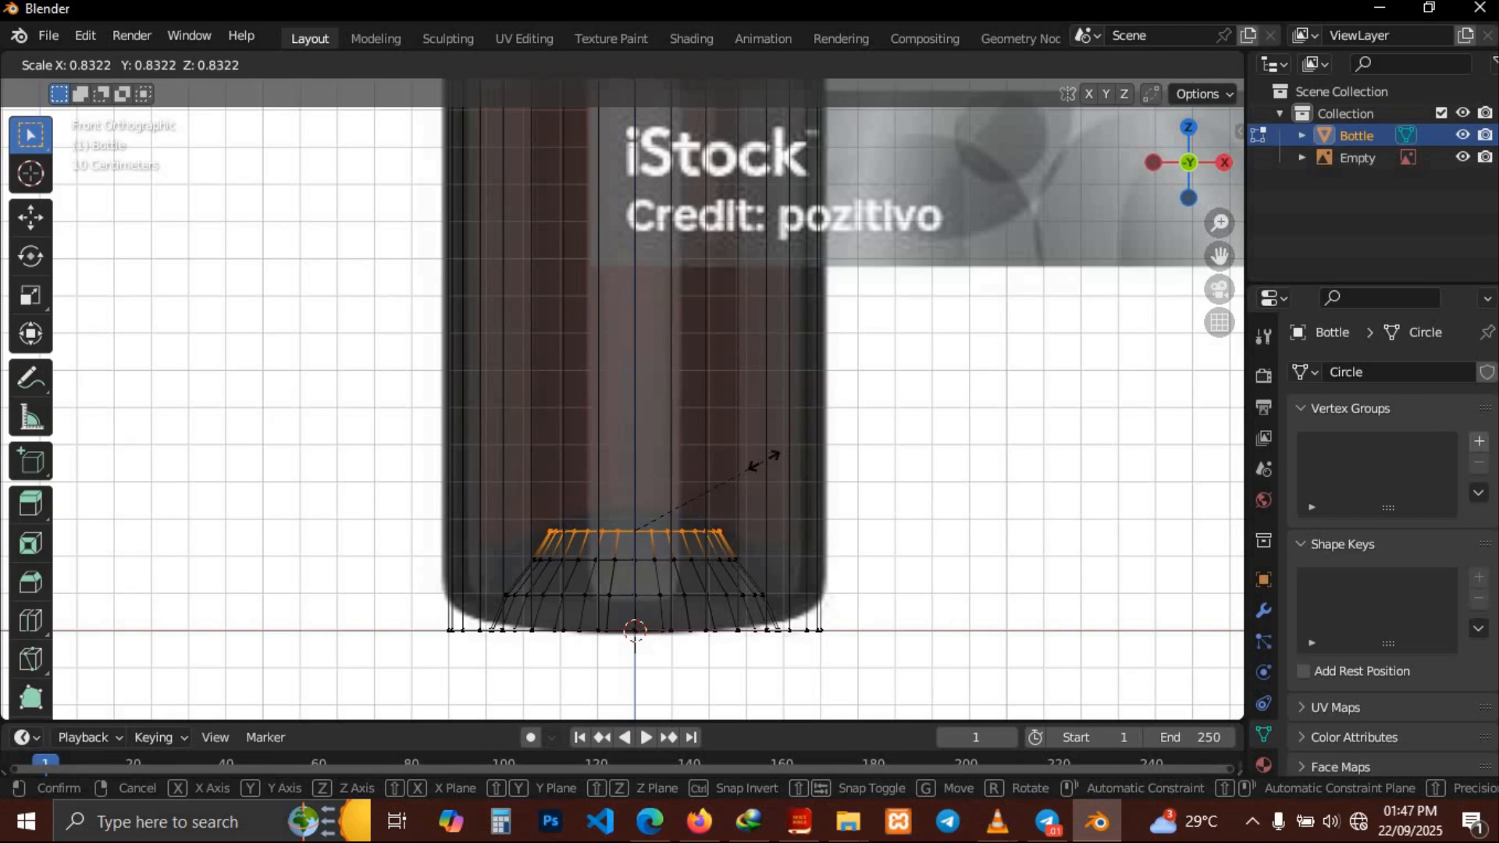
click(713, 475)
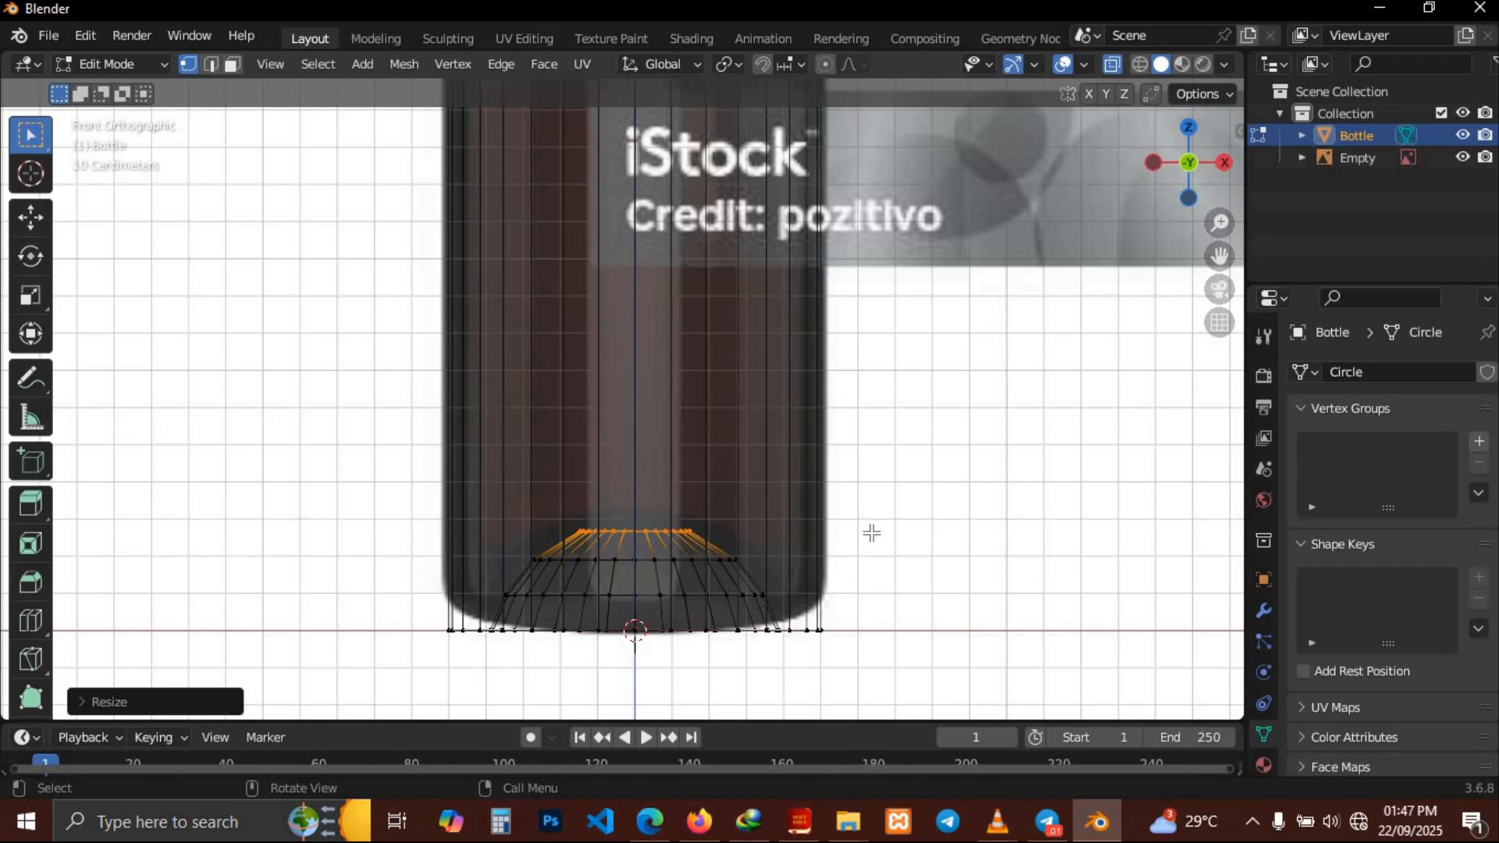
Extrude the loop upward along Z about 0.027 m and scale it inward to about 0.53
key(e)
key(z)
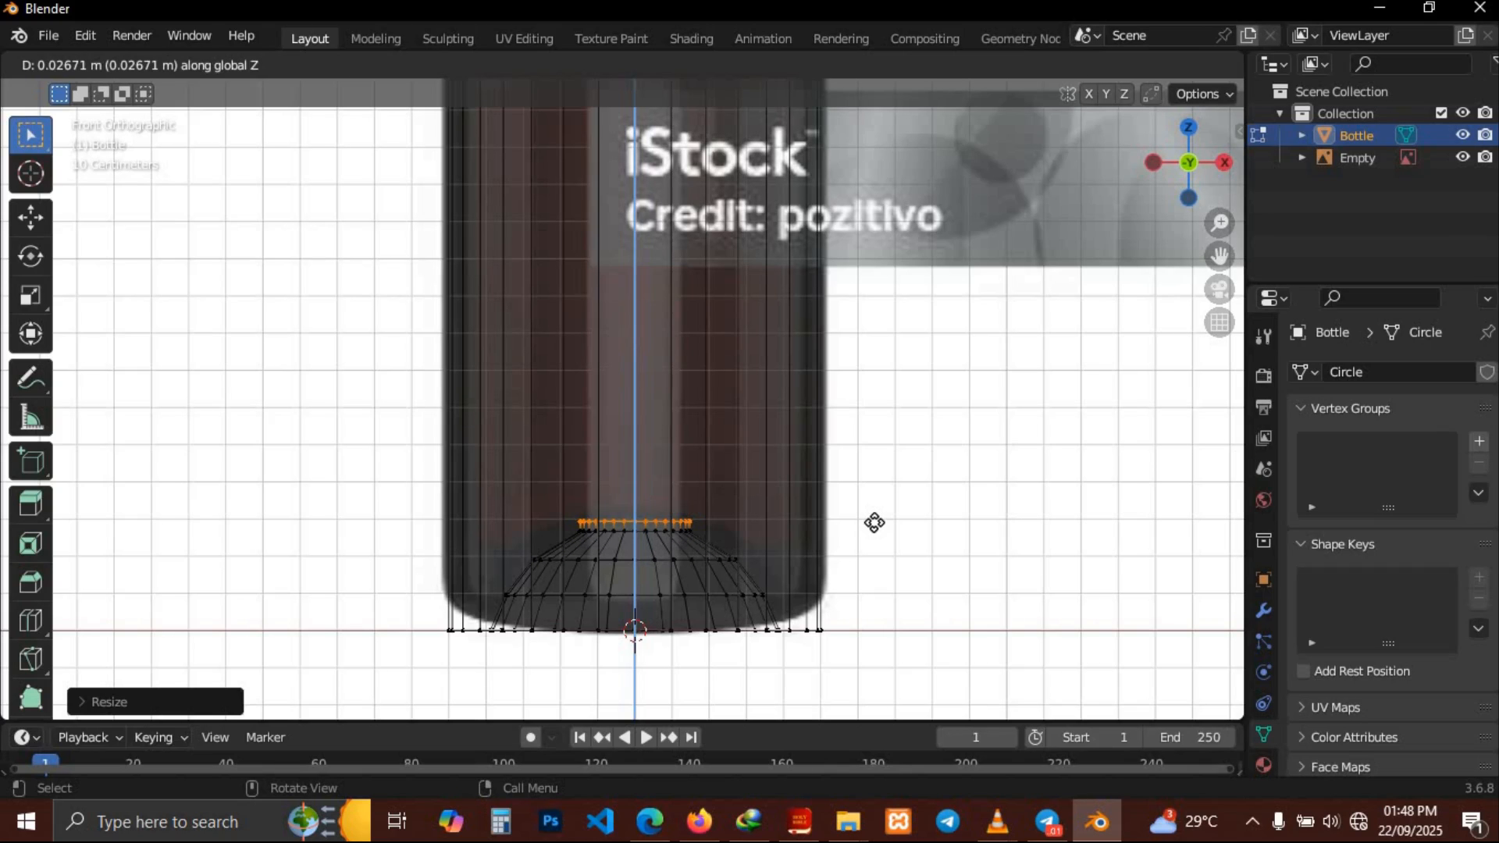
click(875, 522)
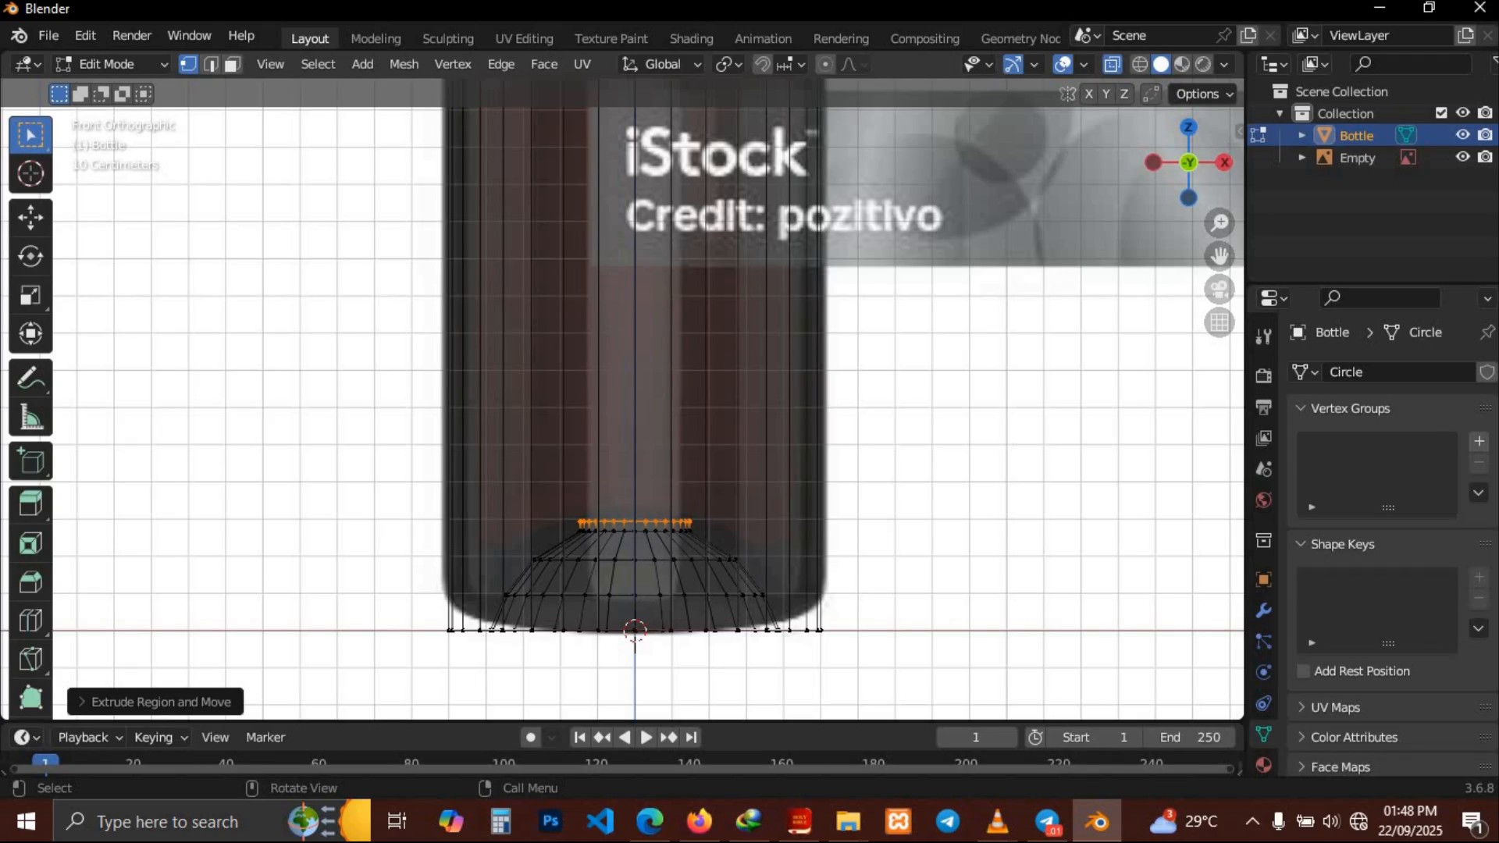
key(s)
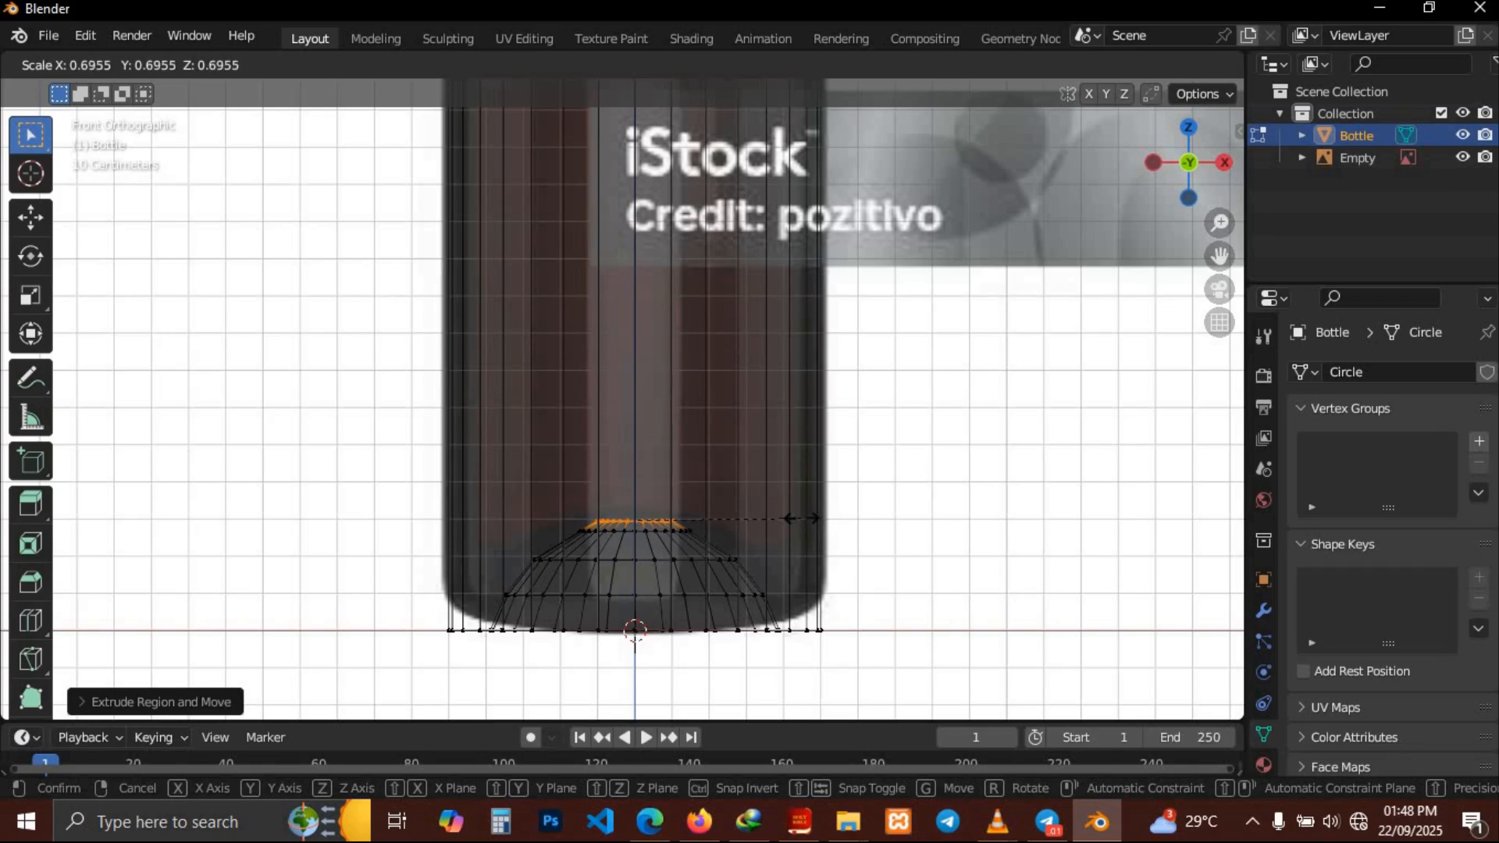
click(755, 516)
Fill the remaining opening at the center of the bottle's base
key(ctrl+f)
click(967, 549)
middle_drag(967, 549, 966, 549)
Turn off X-ray and return to Object Mode
click(1112, 65)
middle_drag(904, 280, 898, 280)
scroll(904, 280, down, 3)
scroll(904, 280, down, 2)
key(2)
key(Tab)
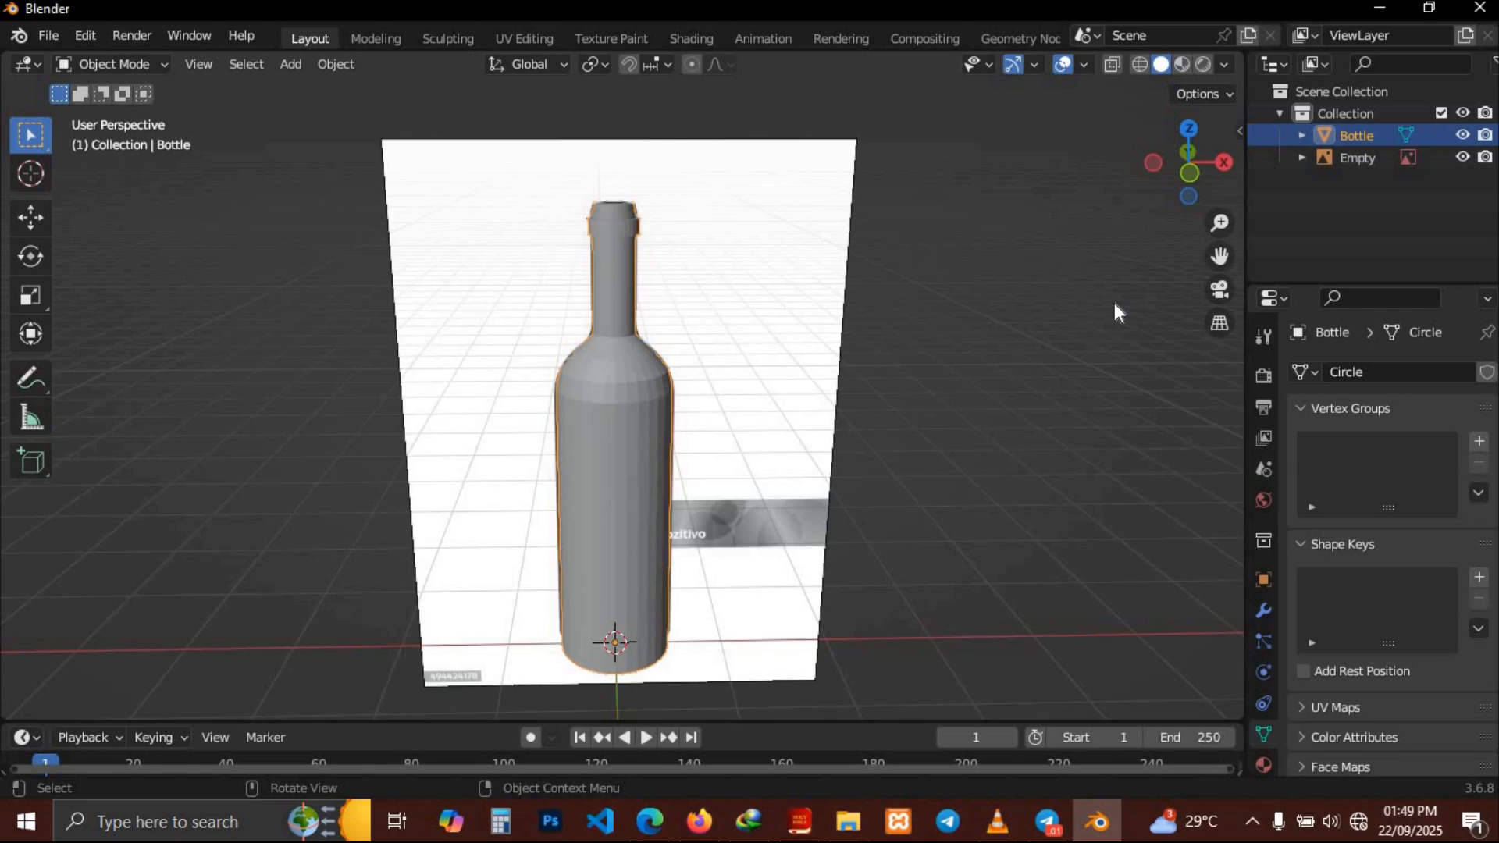
Add a Subdivision Surface modifier to the bottle
click(1263, 611)
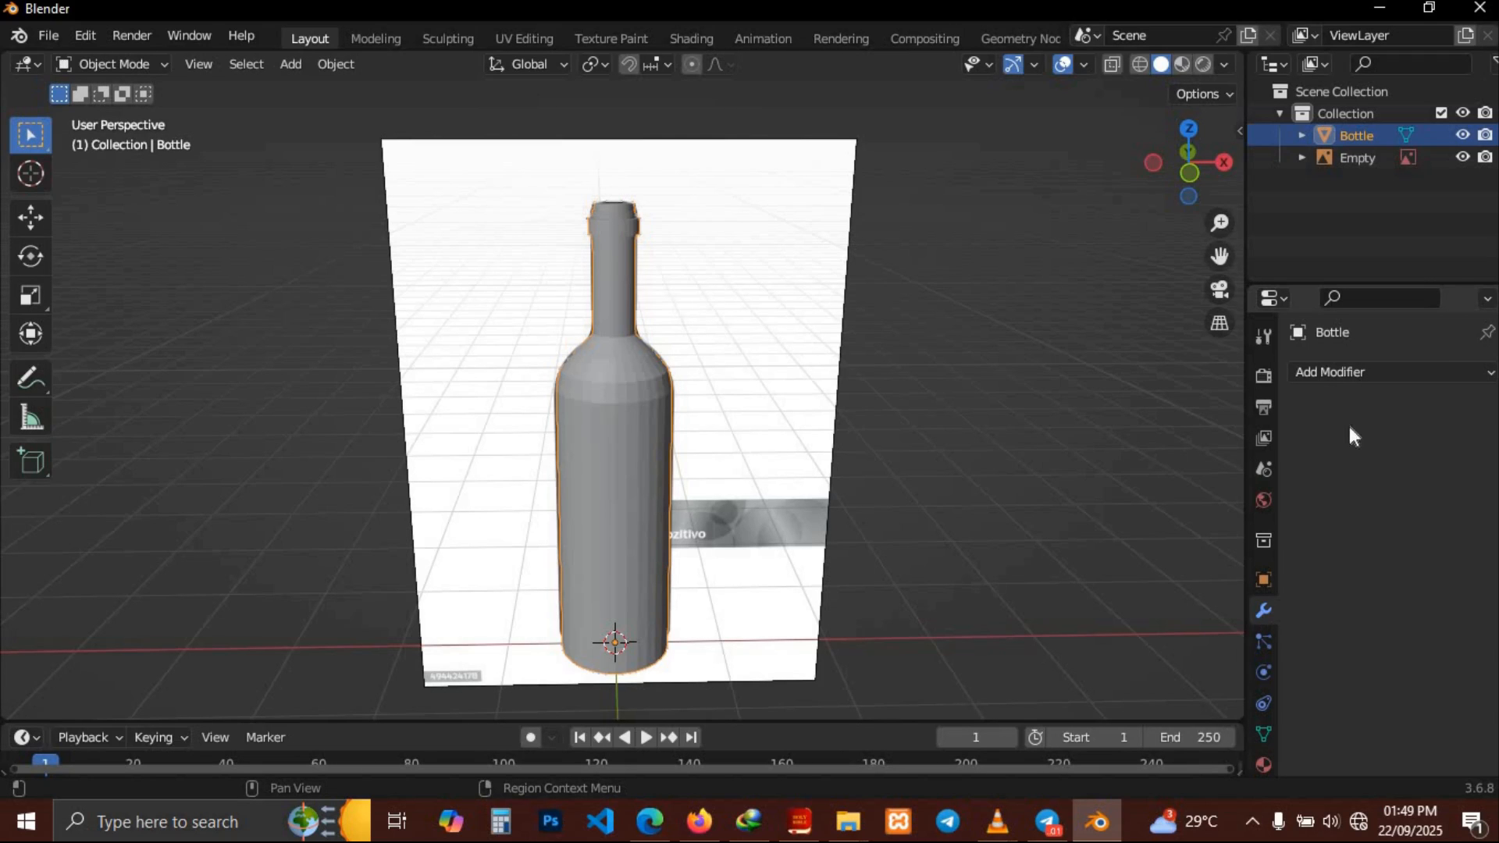
click(1341, 378)
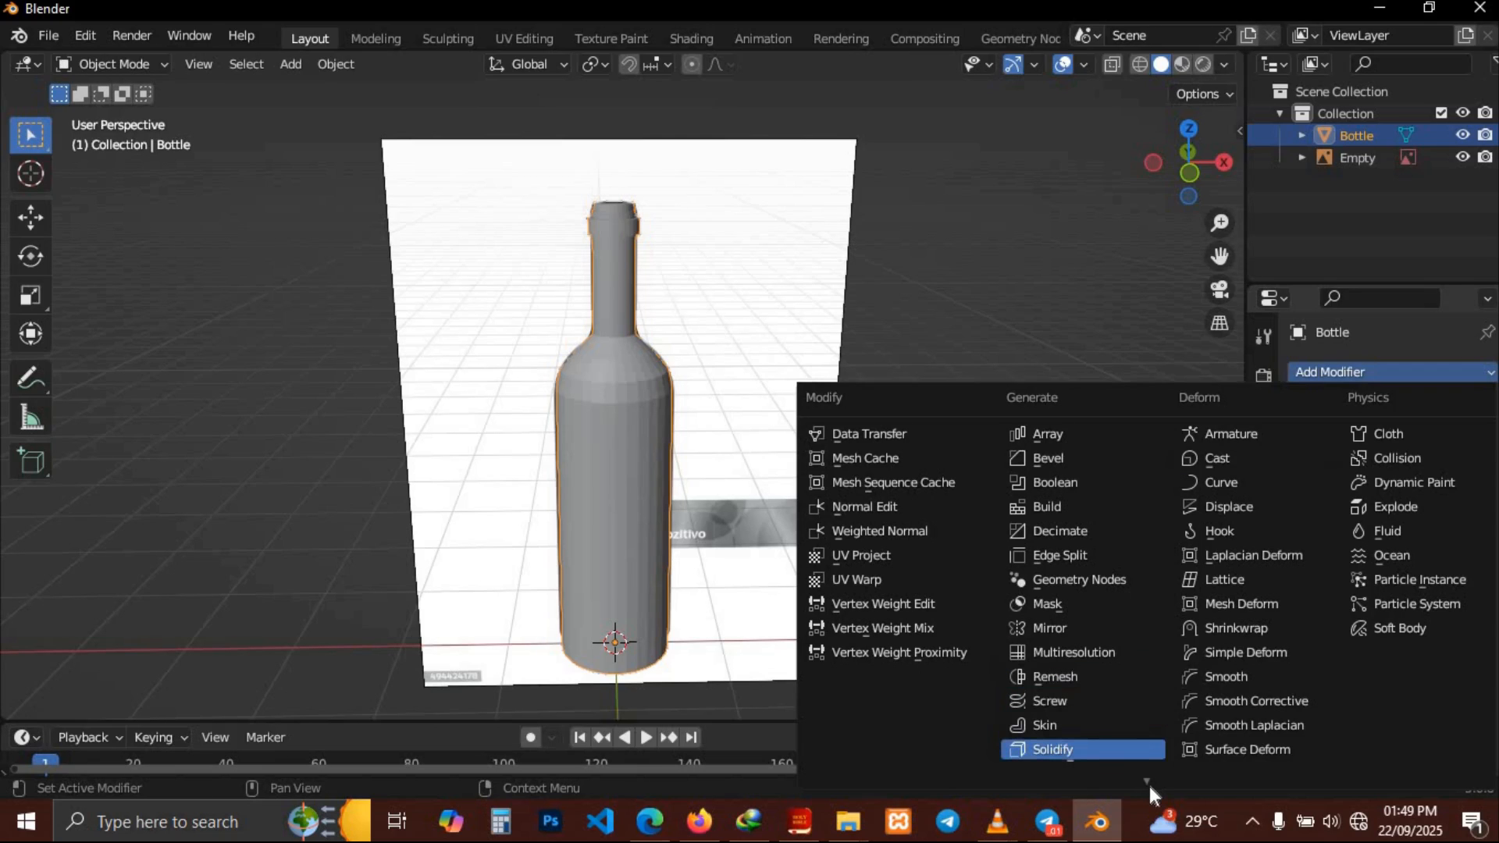
mouse_move(1149, 786)
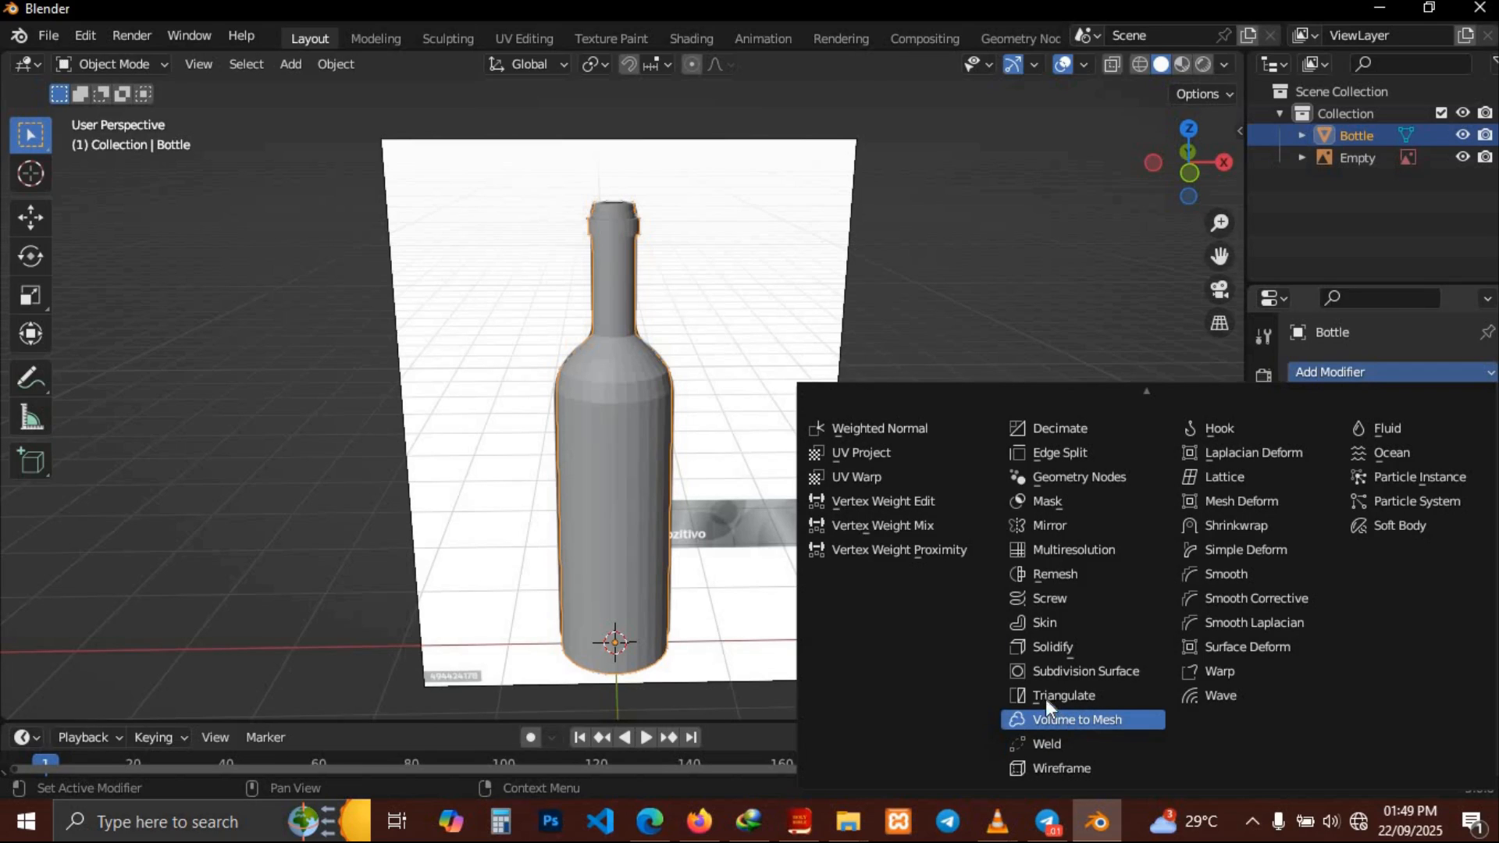
click(1009, 675)
Apply Shade Smooth to the bottle
scroll(872, 502, down, 2)
scroll(873, 502, right, 10)
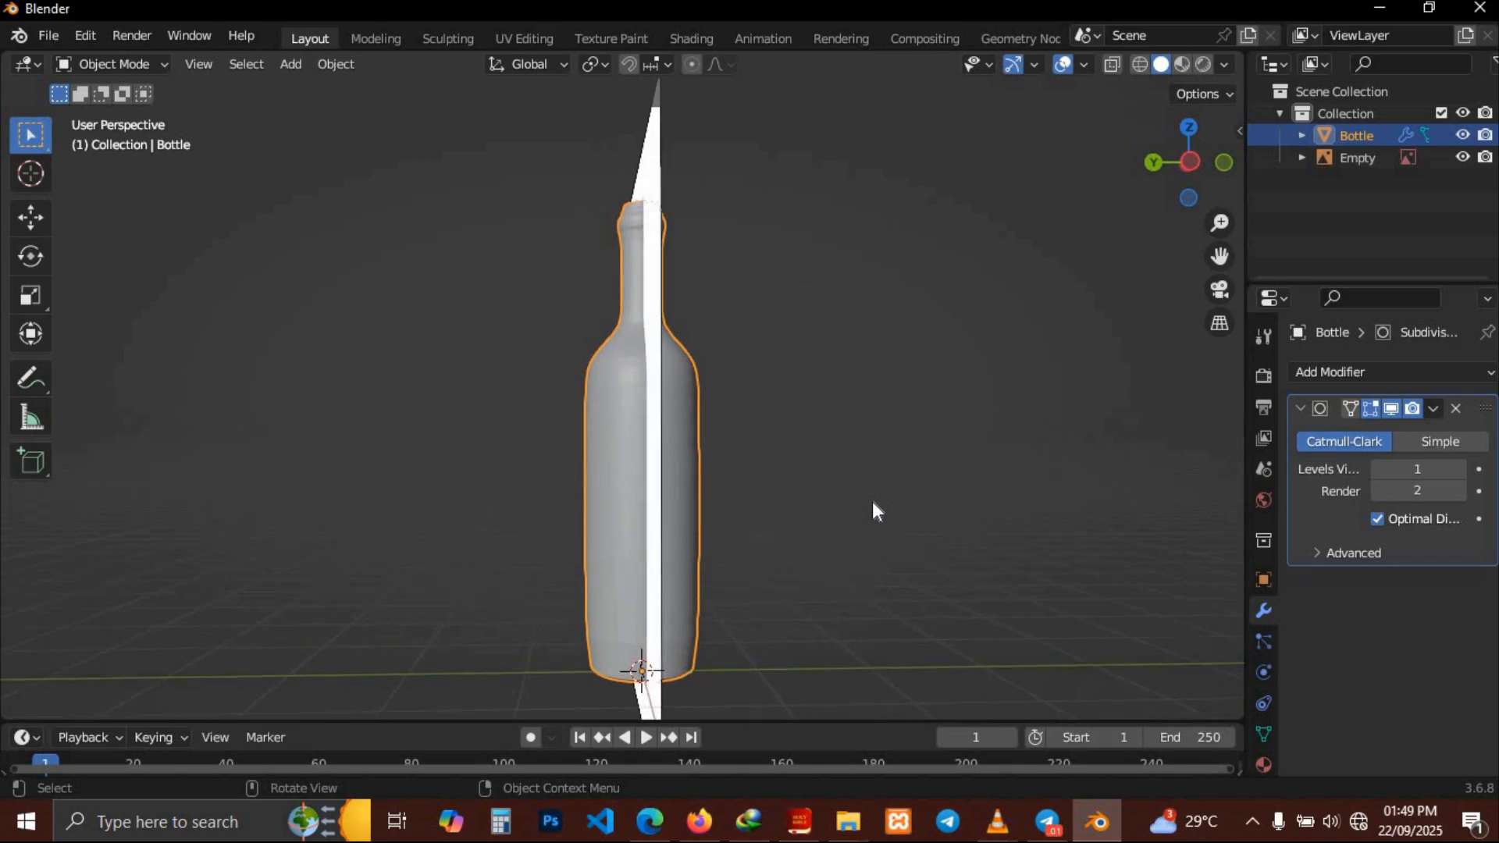
scroll(873, 501, right, 10)
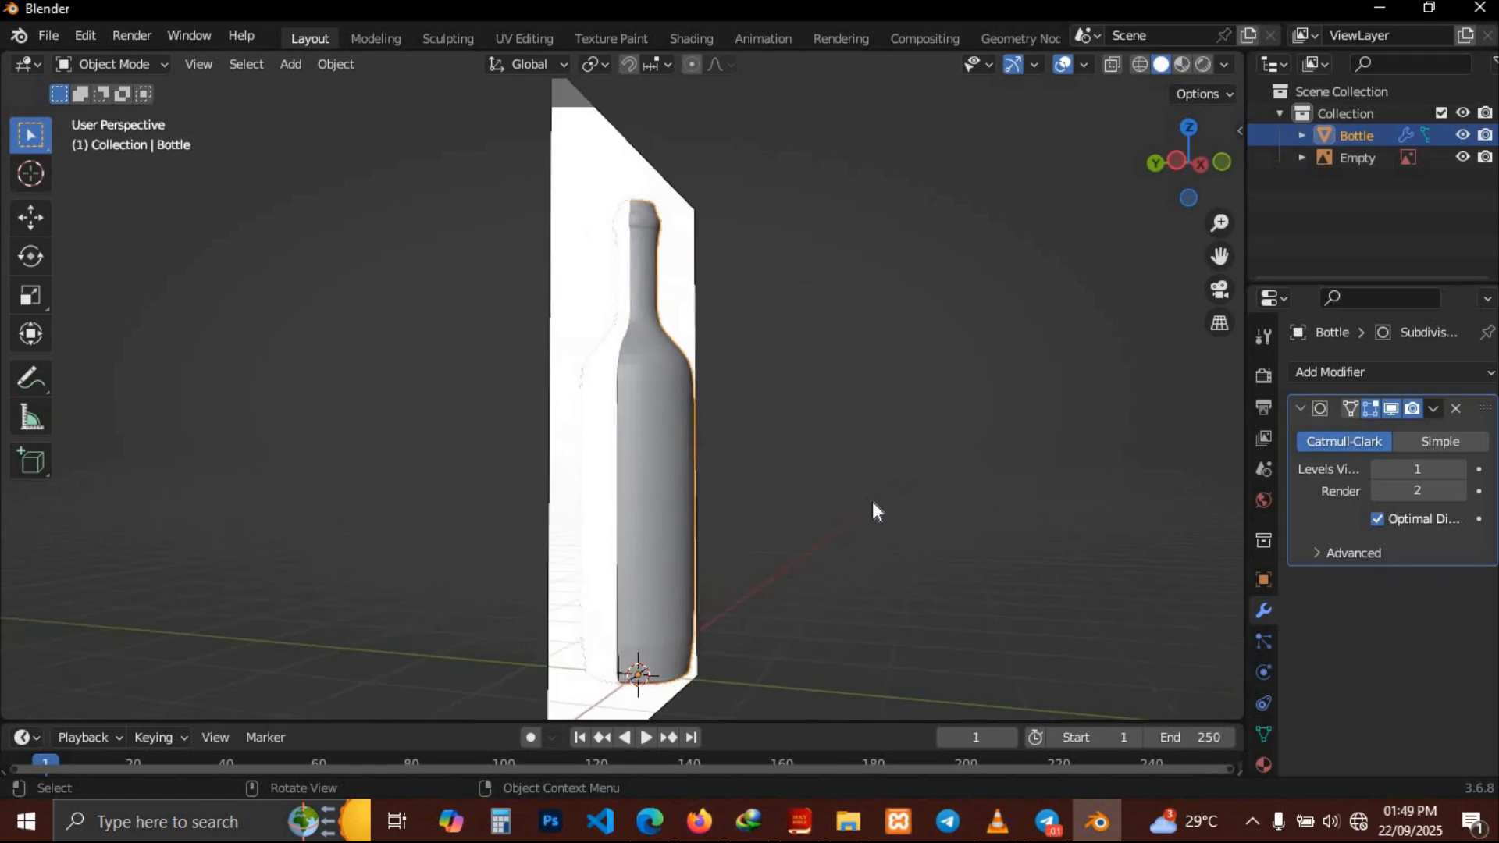
scroll(872, 501, right, 8)
scroll(873, 501, down, 10)
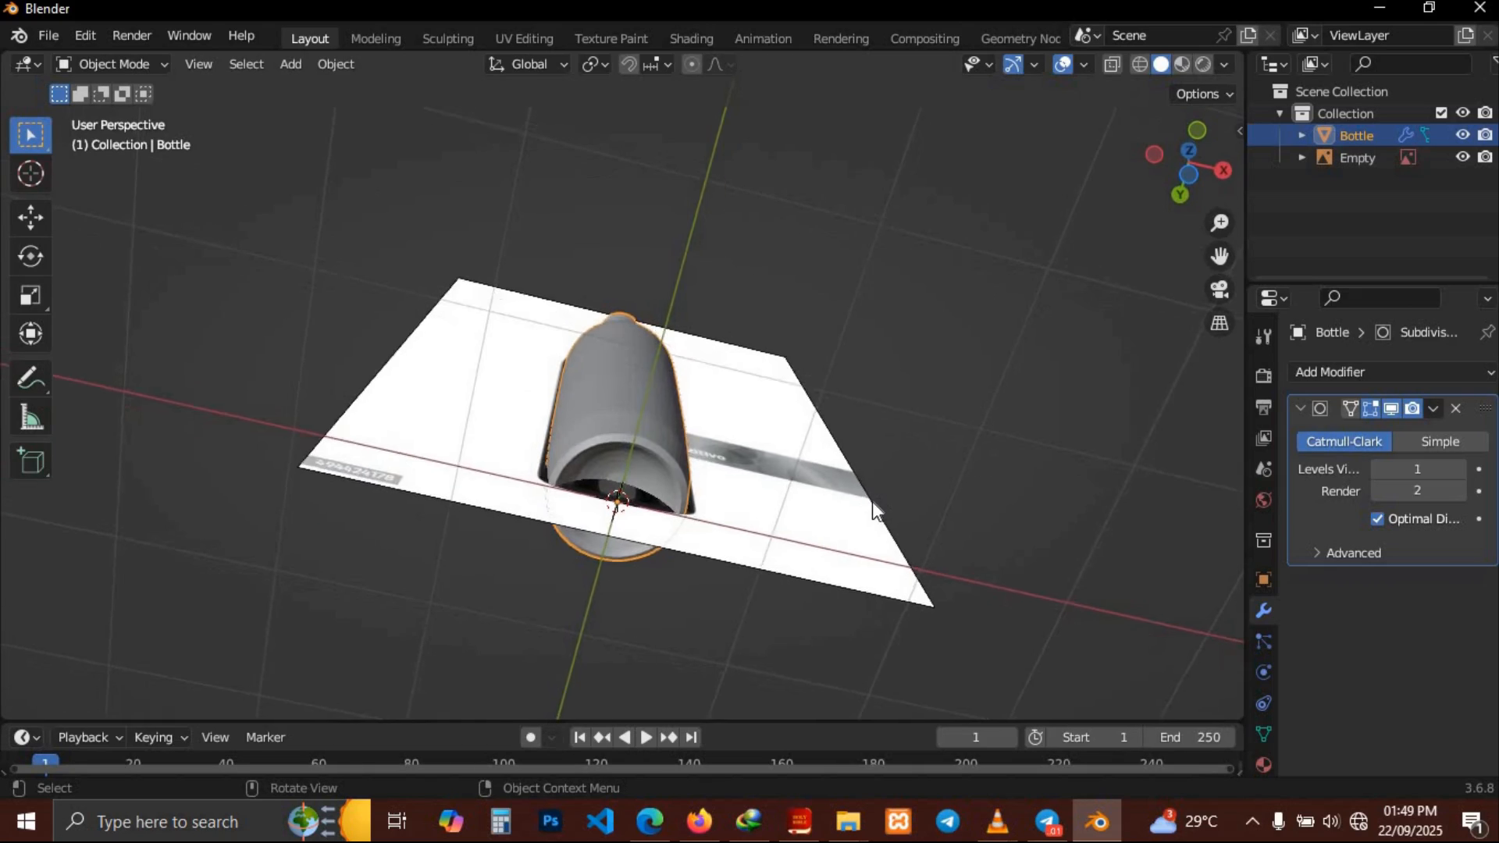
middle_drag(873, 501, 589, 373)
right_click(614, 405)
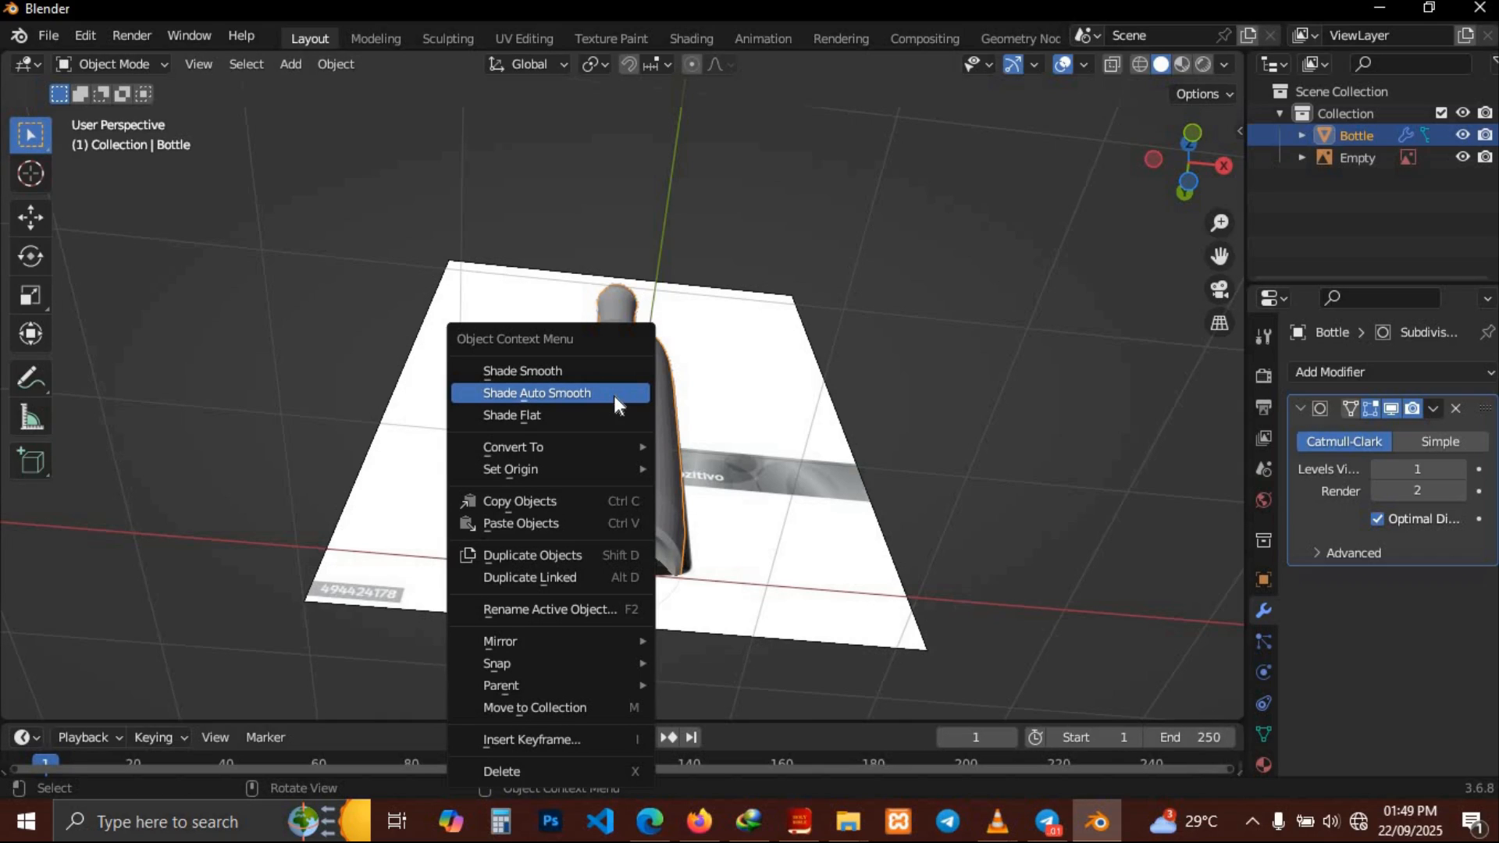
click(556, 367)
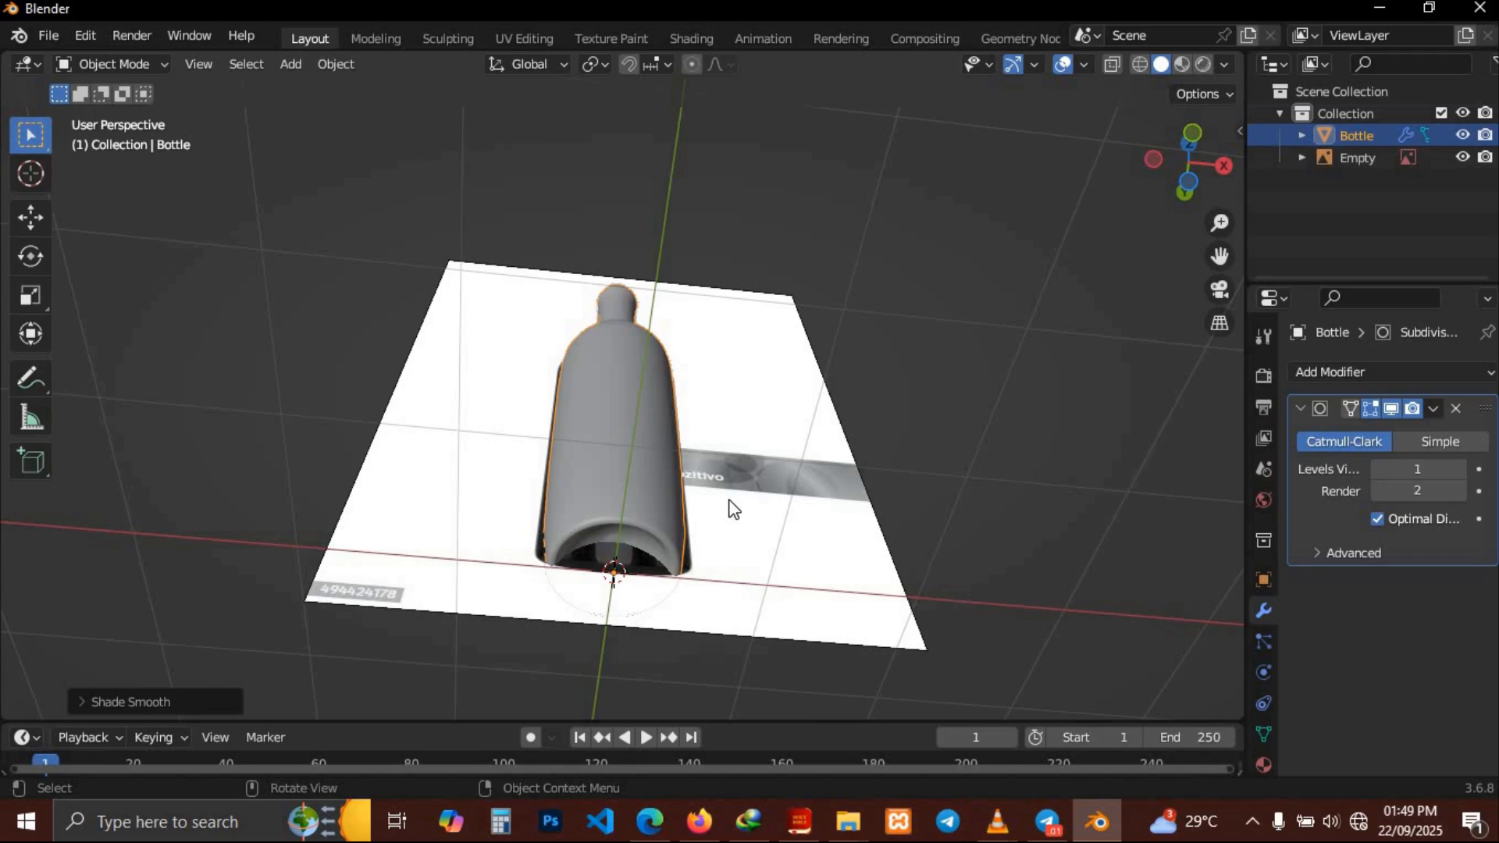
Set the subdivision's viewport levels to 2
middle_drag(733, 508, 866, 525)
click(1461, 470)
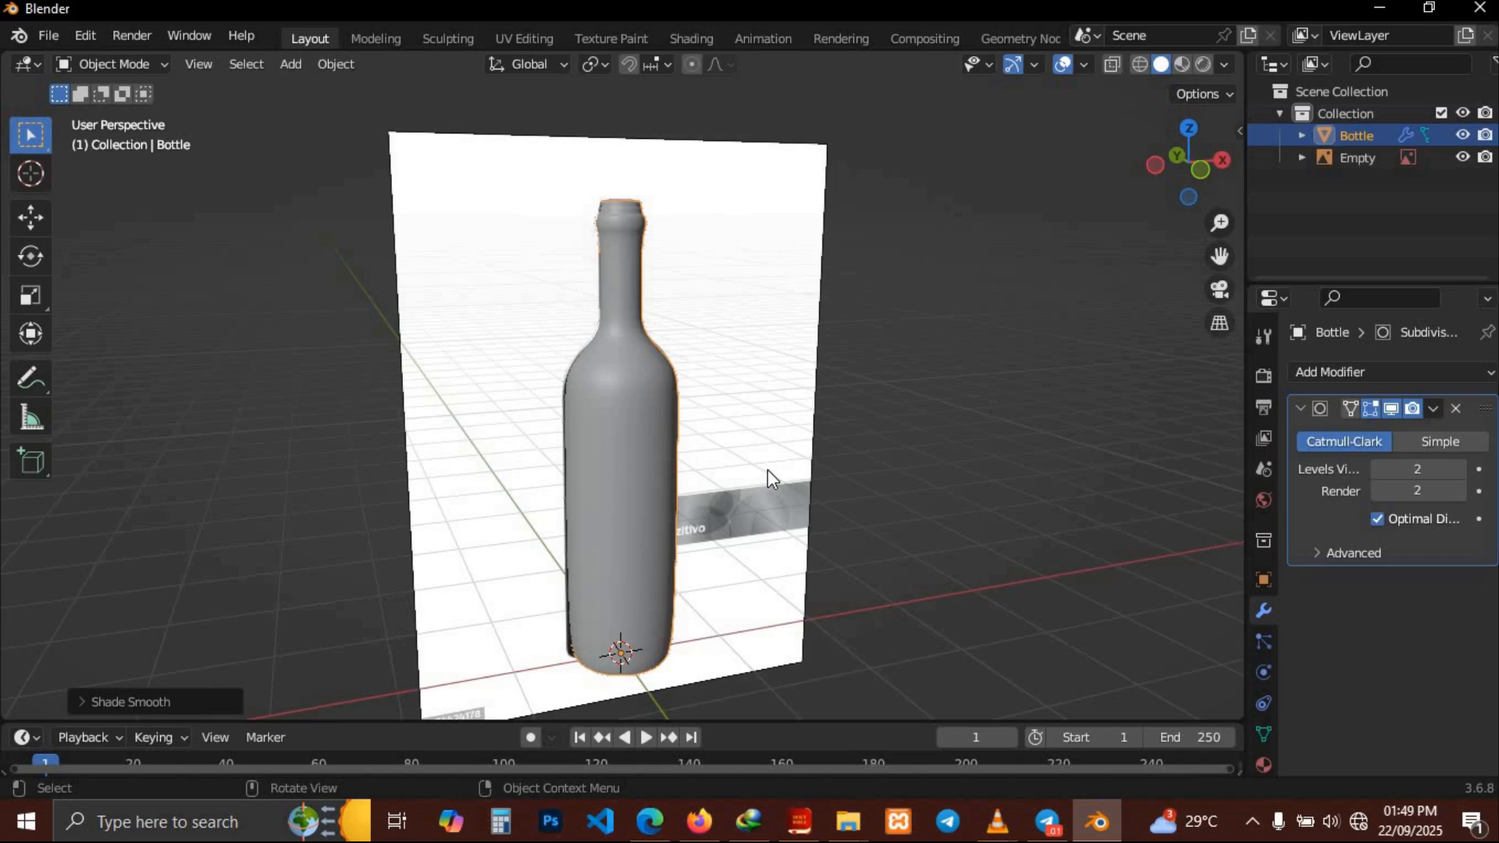
In Edit Mode, add a loop cut on the bottle neck just below the lip ring
key(Tab)
middle_drag(768, 470, 713, 349)
middle_drag(768, 470, 768, 471)
scroll(768, 470, up, 7)
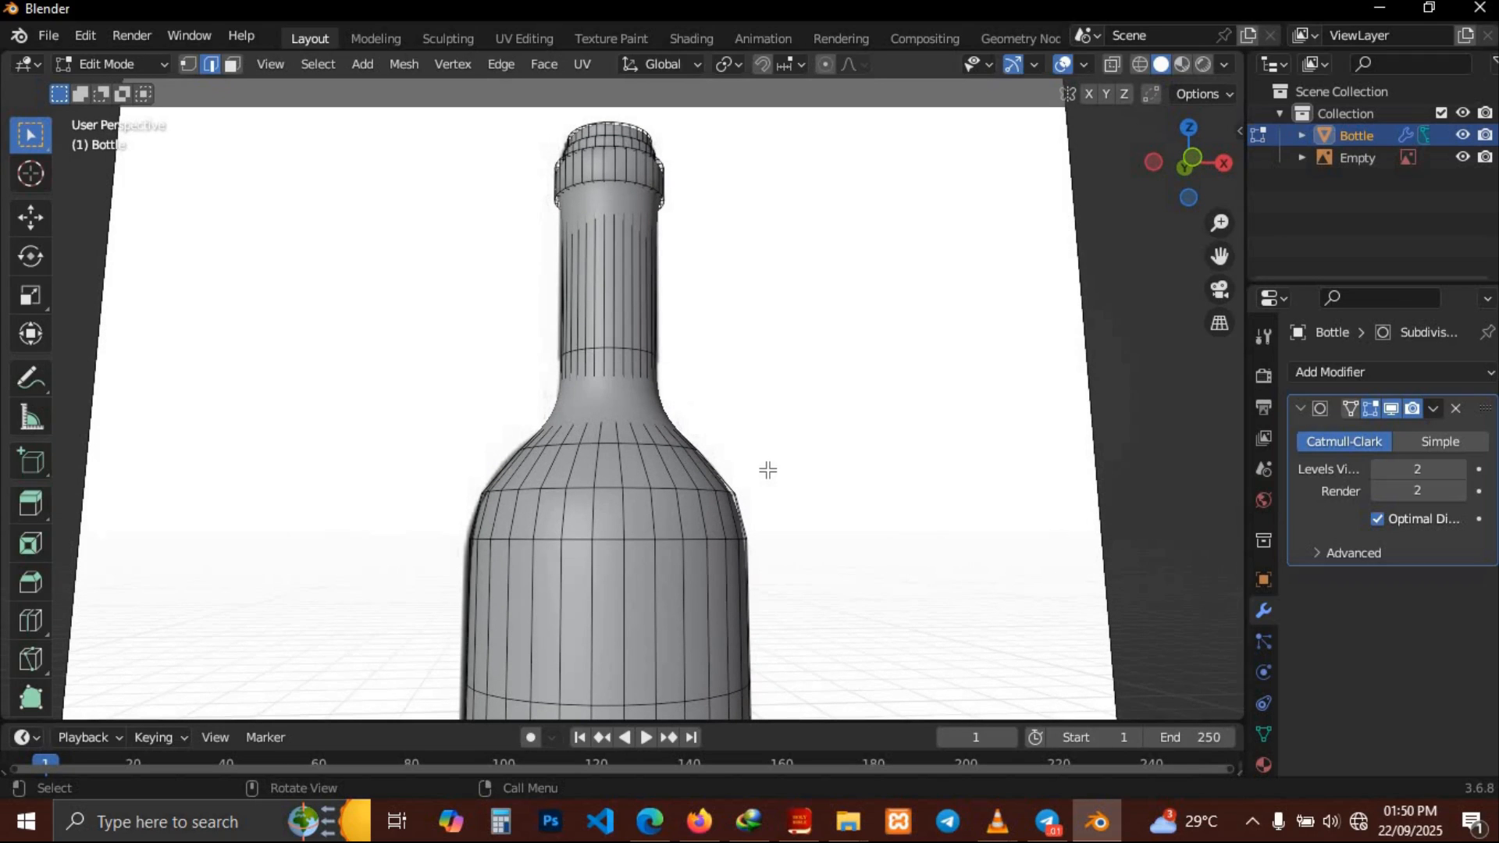
middle_drag(615, 346, 615, 387)
key(ctrl+r)
click(613, 335)
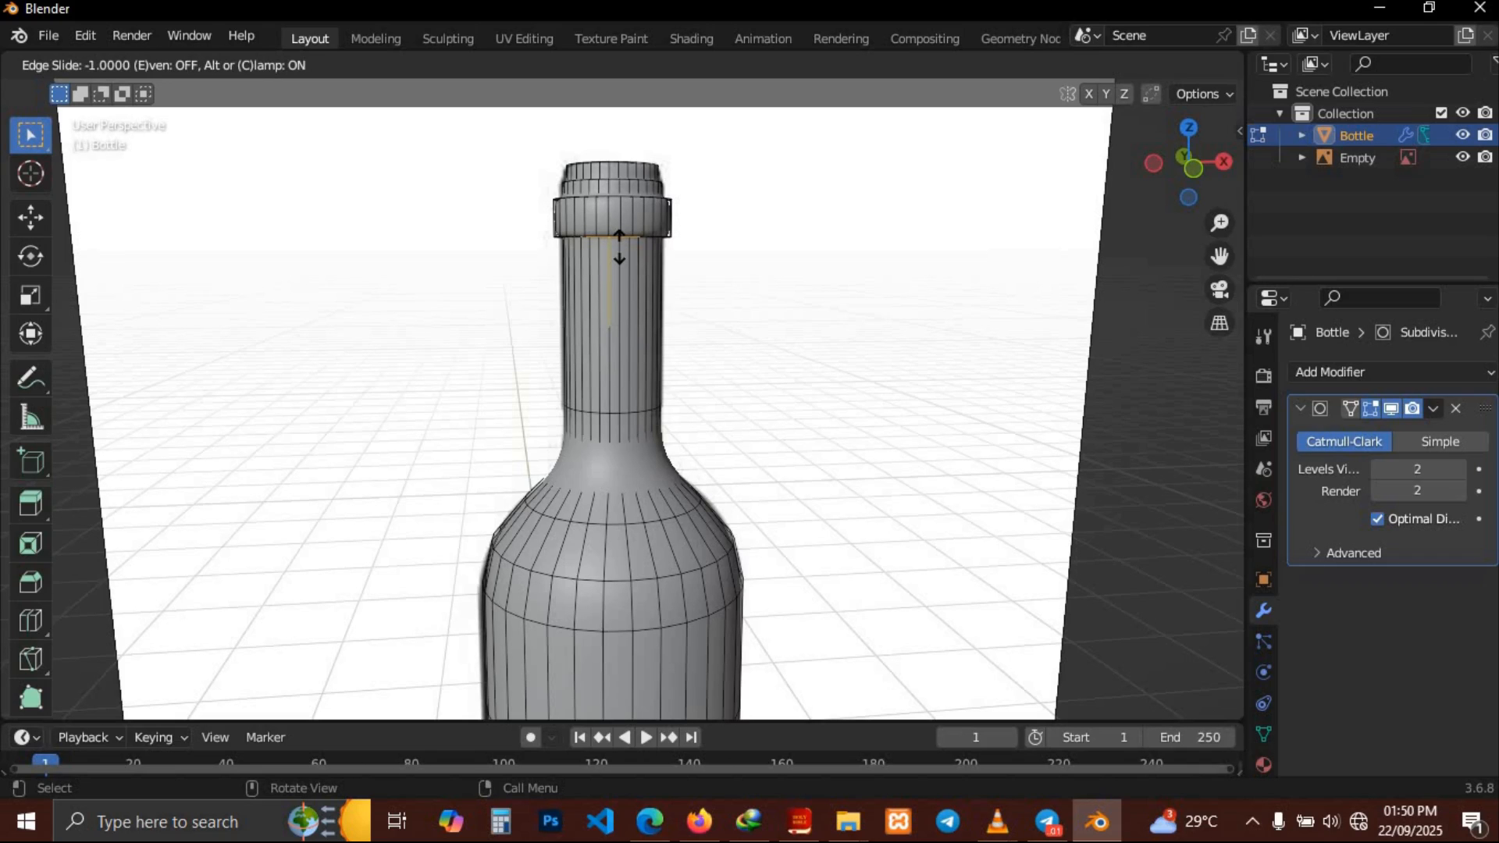
click(619, 250)
Add another loop cut inside the lip ring, slid close to its upper edge
key(ctrl+r)
click(597, 187)
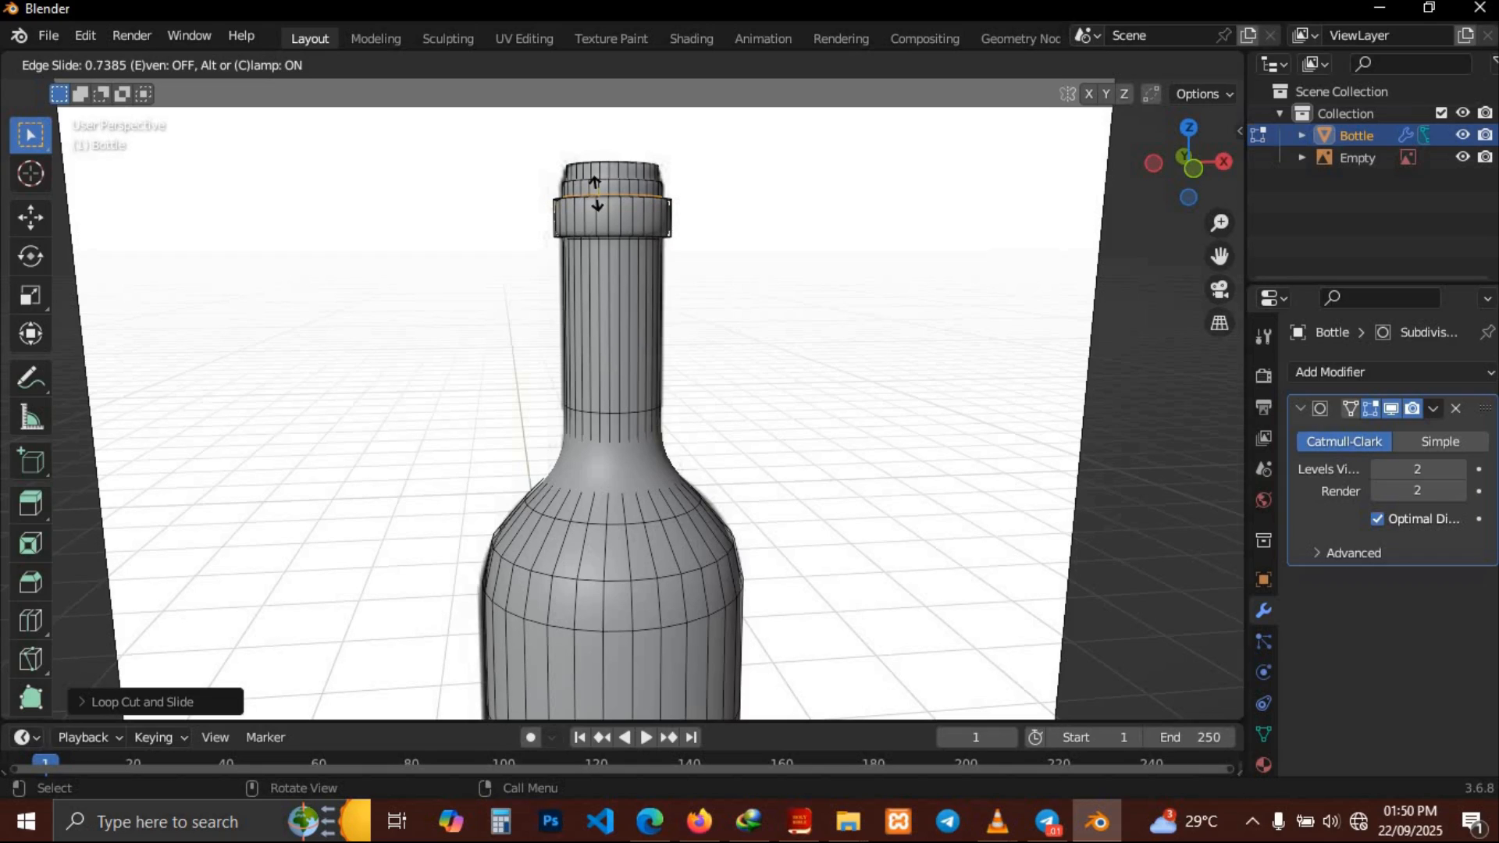
click(597, 191)
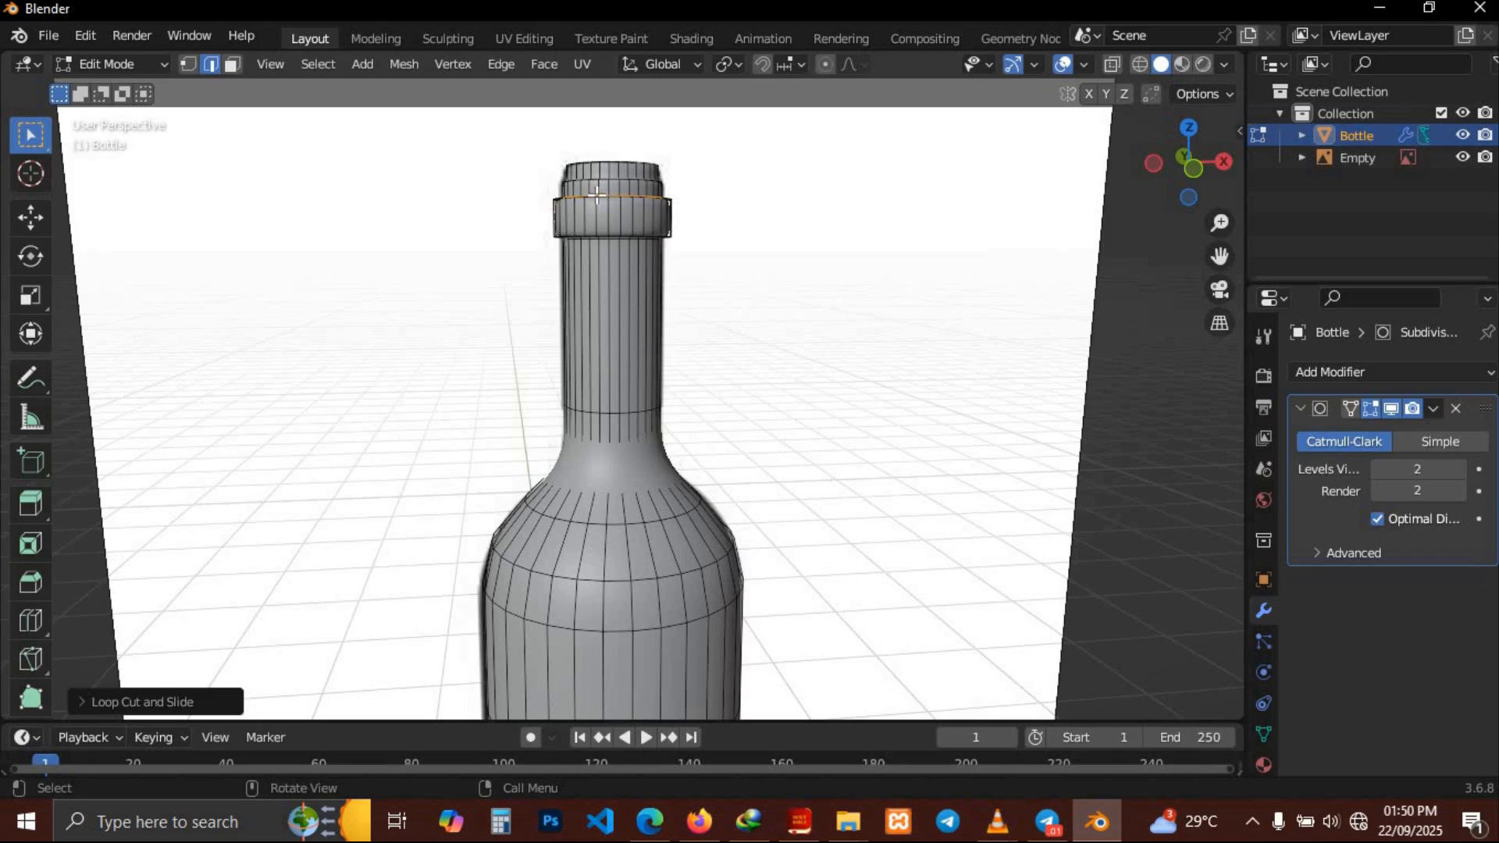
Add a loop cut around the lower body of the bottle near its base
key(Tab)
middle_drag(792, 321, 792, 257)
key(Tab)
key(ctrl+r)
click(636, 600)
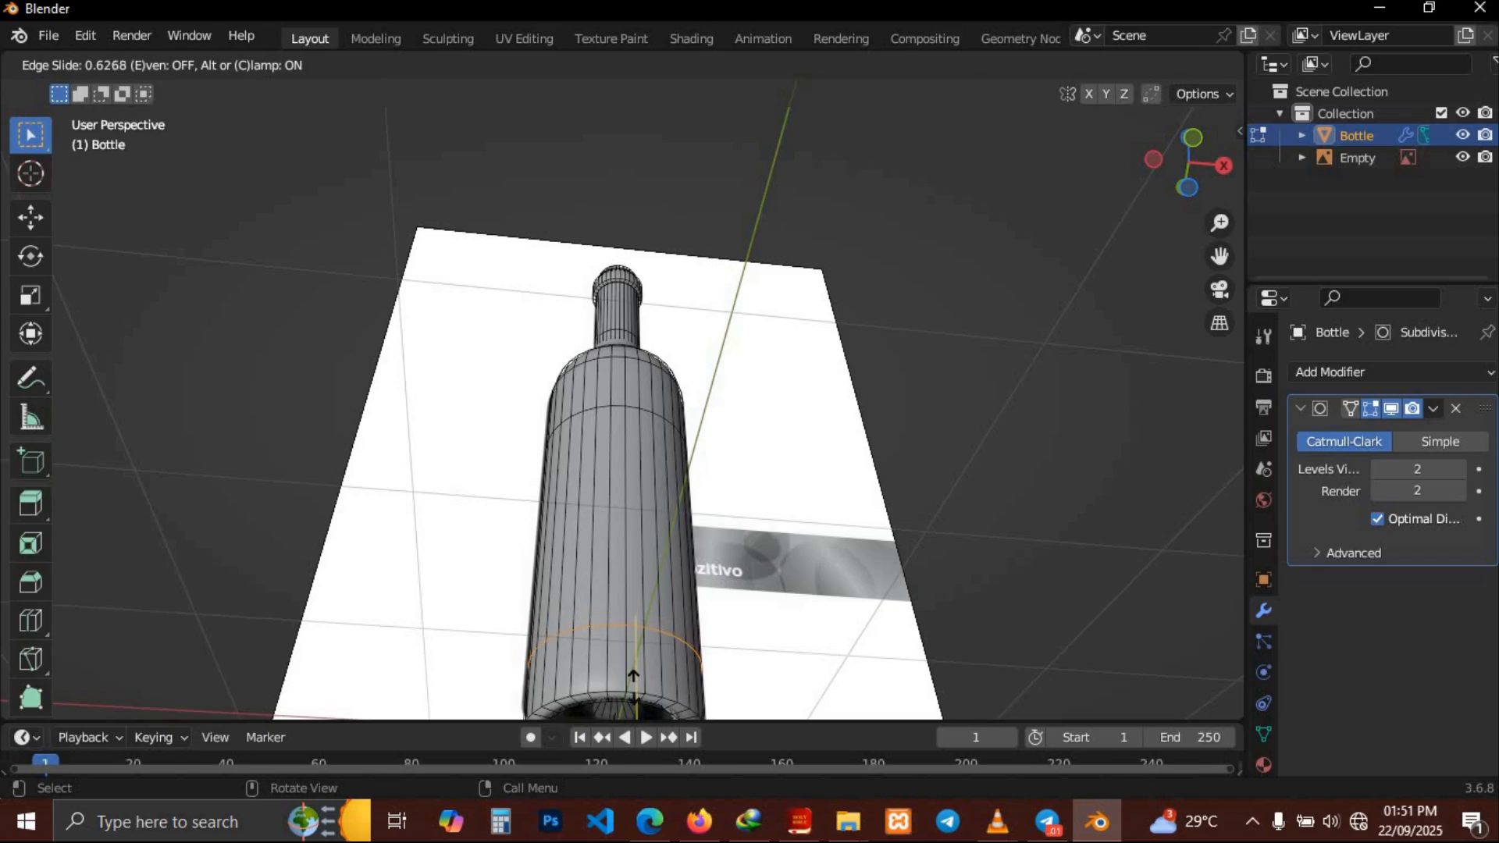
click(635, 699)
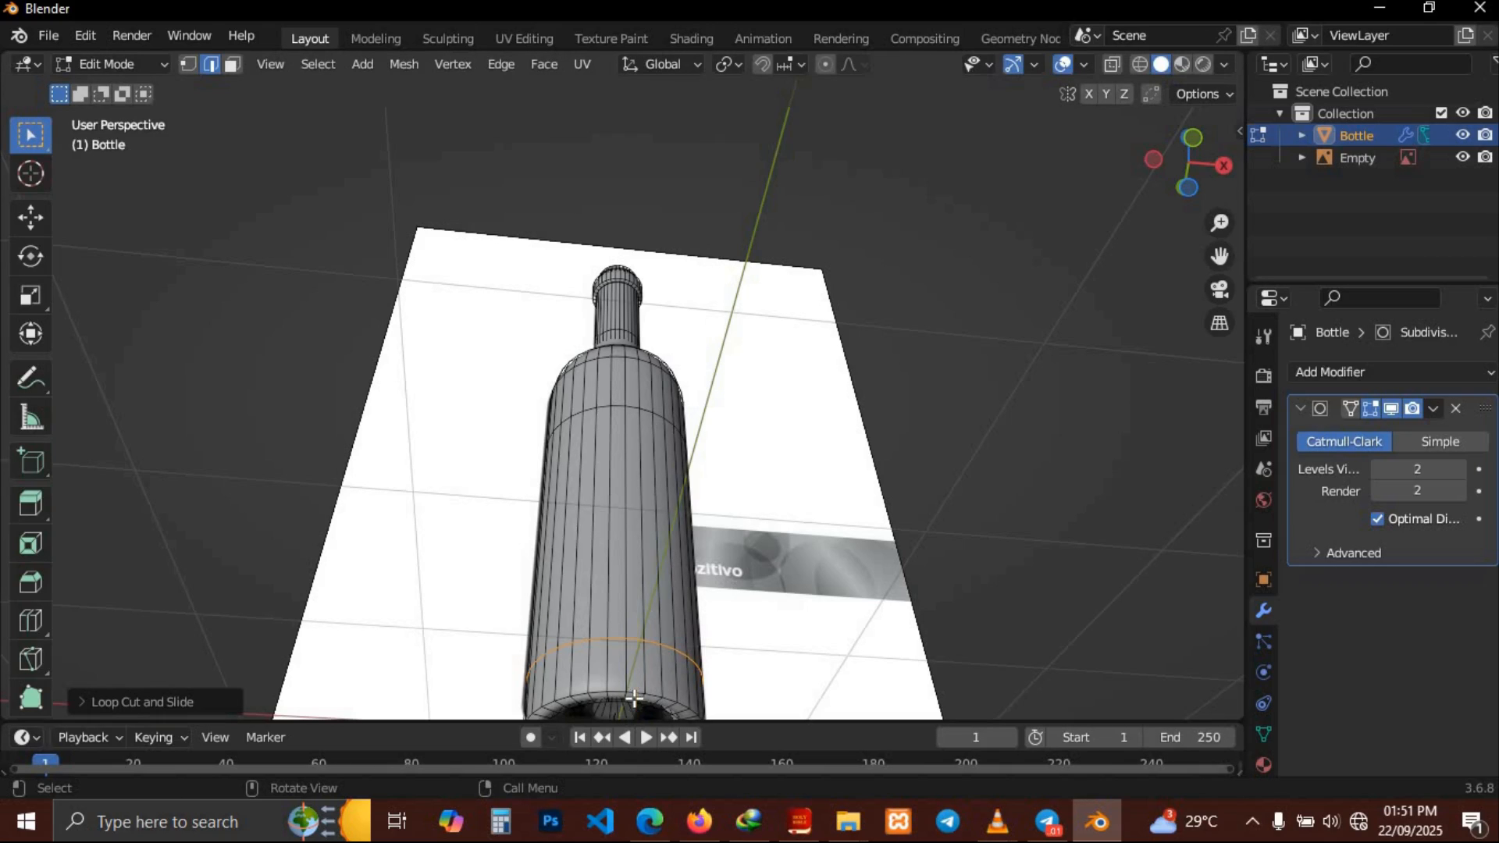
middle_drag(853, 495, 854, 494)
key(Tab)
key(Tab)
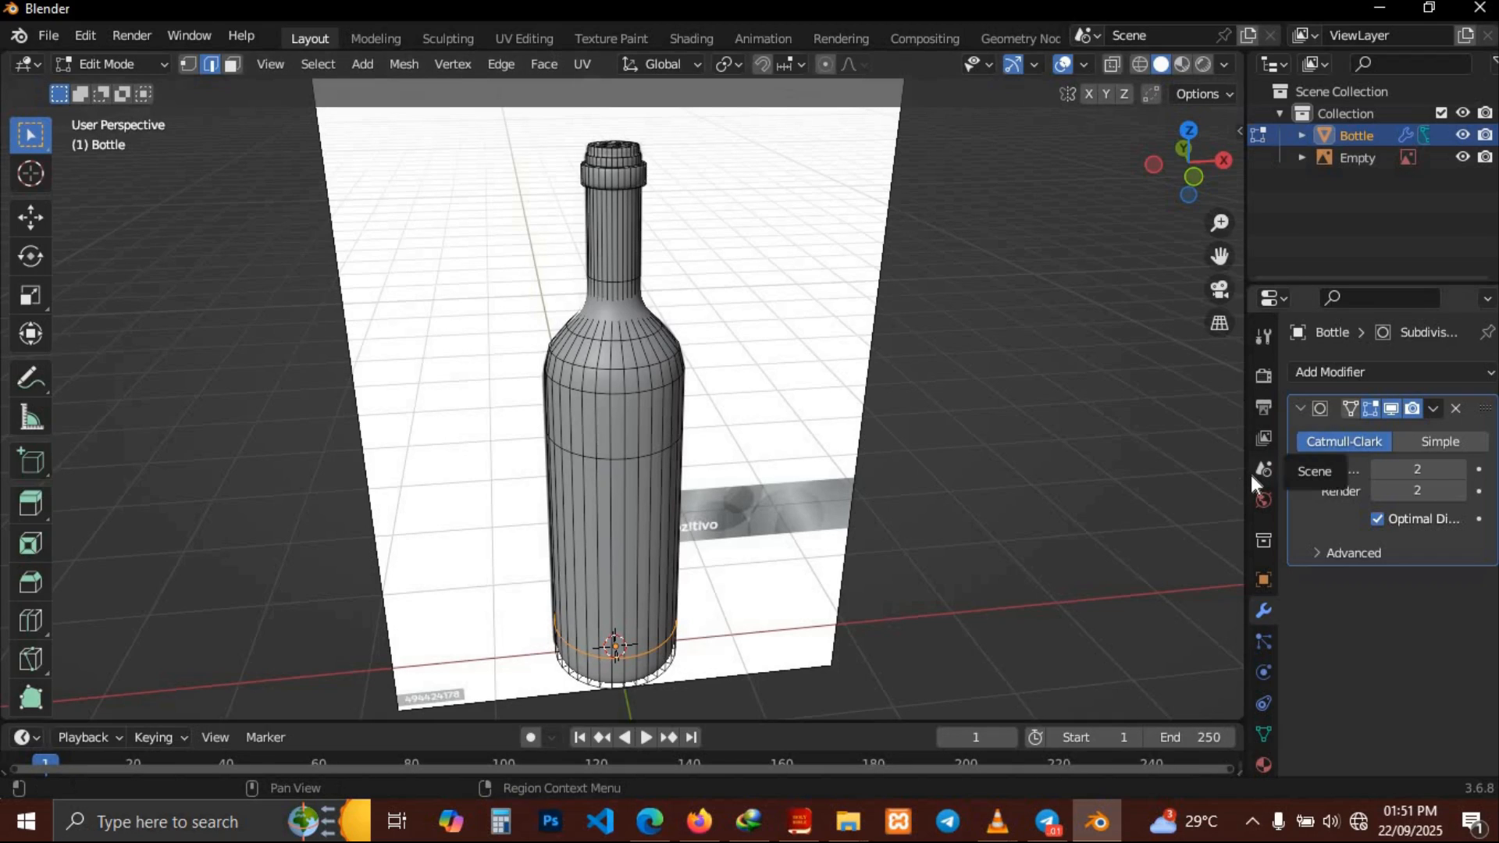
Collapse the Subdivision Surface panel and add a Solidify modifier to the bottle
click(1299, 406)
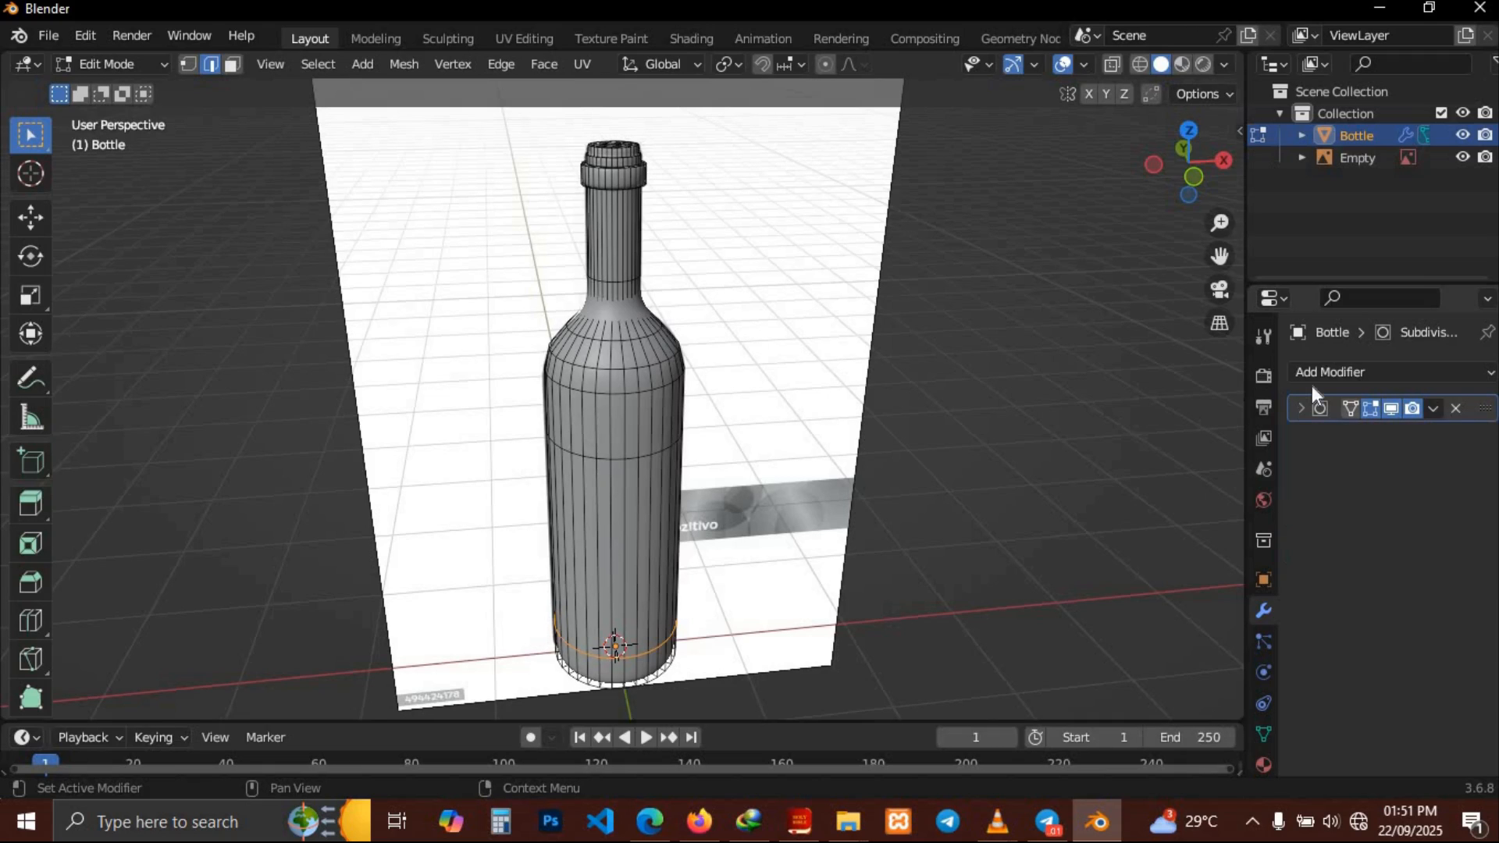
click(1341, 373)
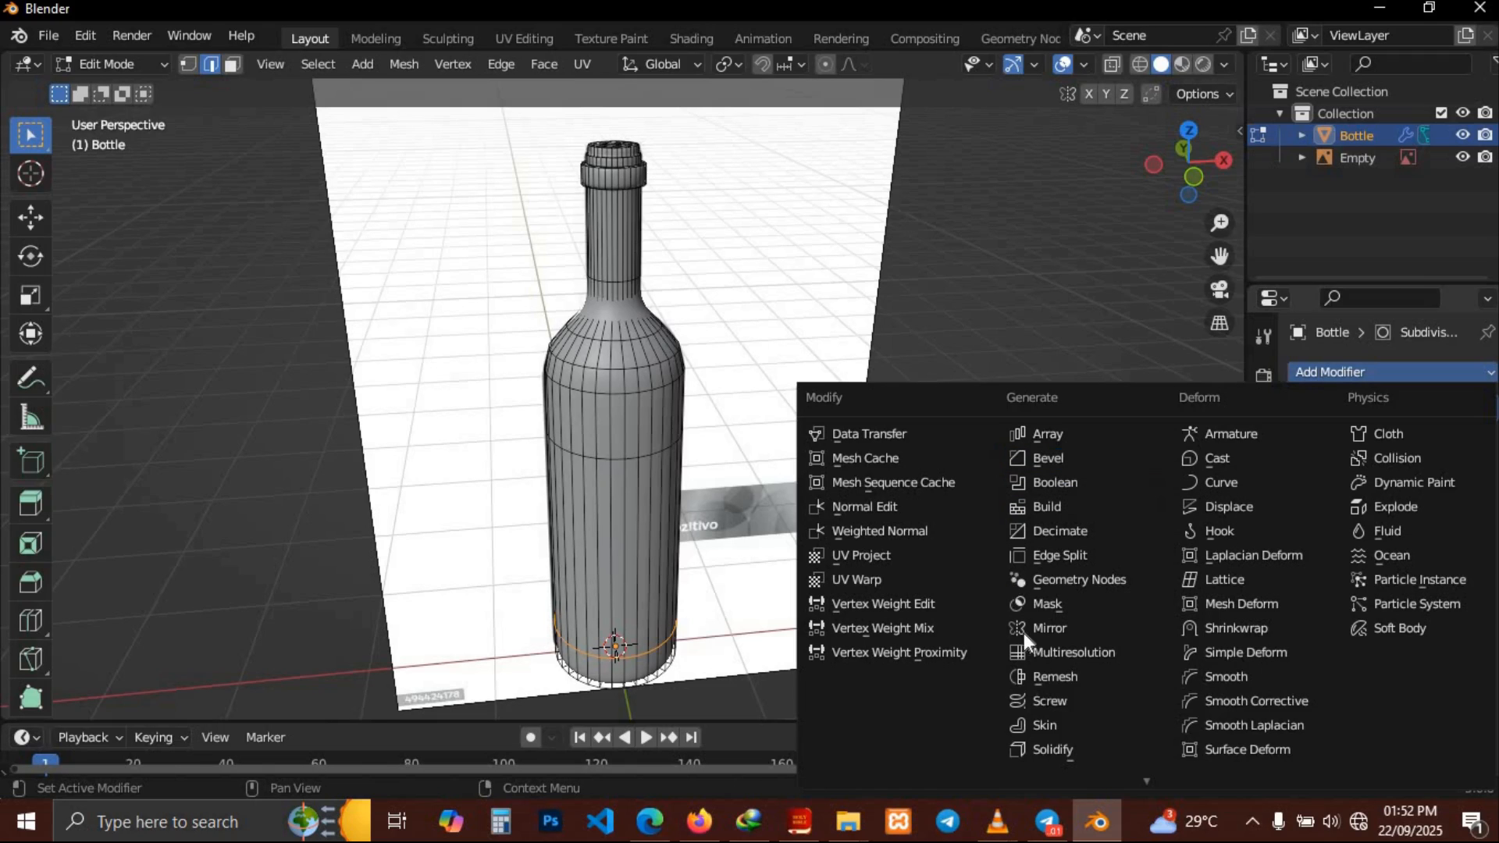
click(1053, 750)
middle_drag(981, 495, 981, 453)
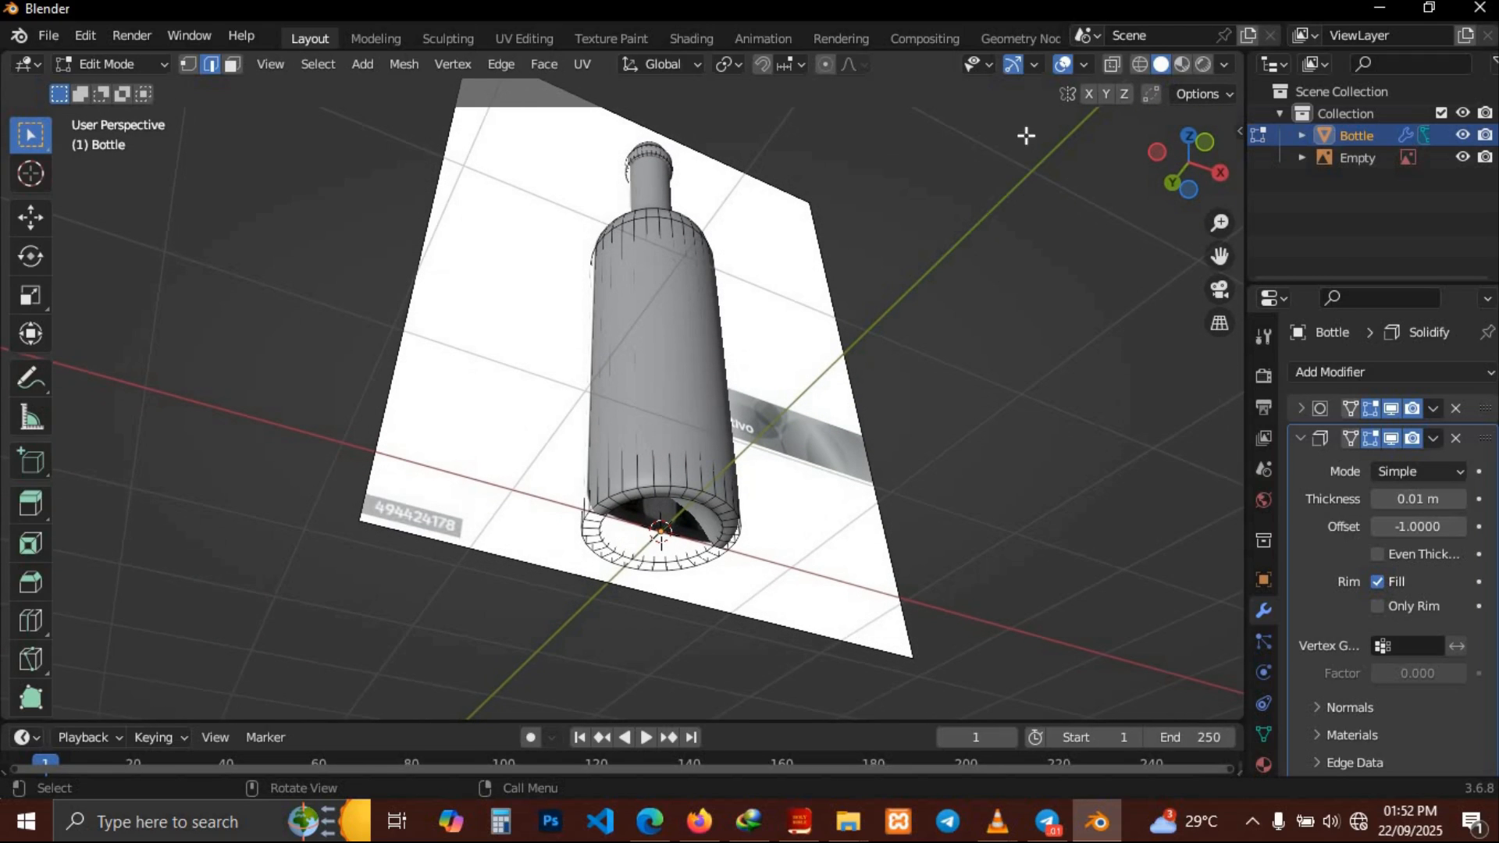
Compare the bottle with the reference in front X-ray view, then hide the reference image empty and reselect the bottle
click(1112, 66)
key(KP_1)
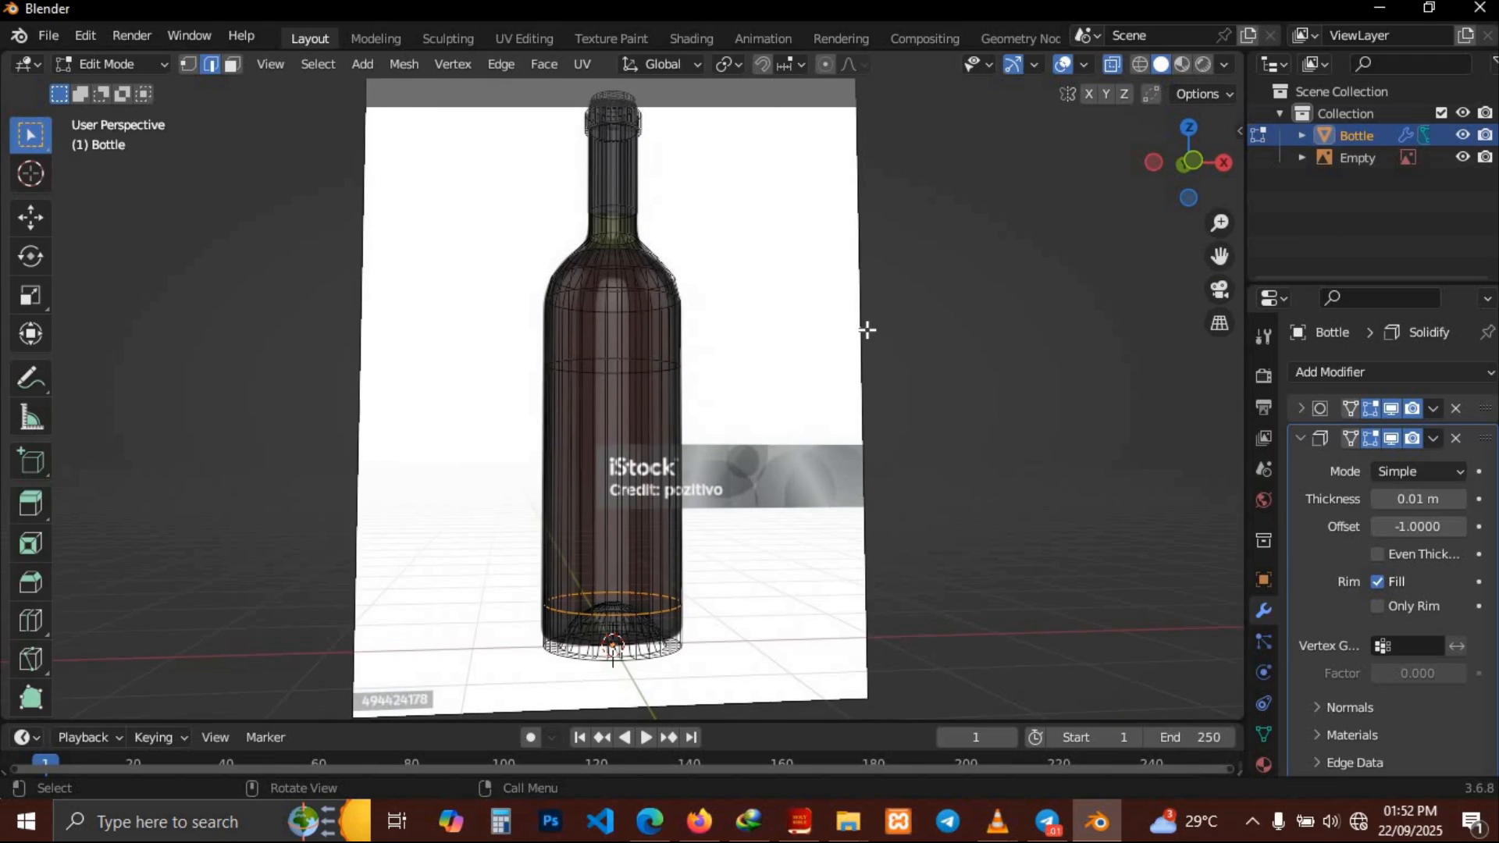
key(Tab)
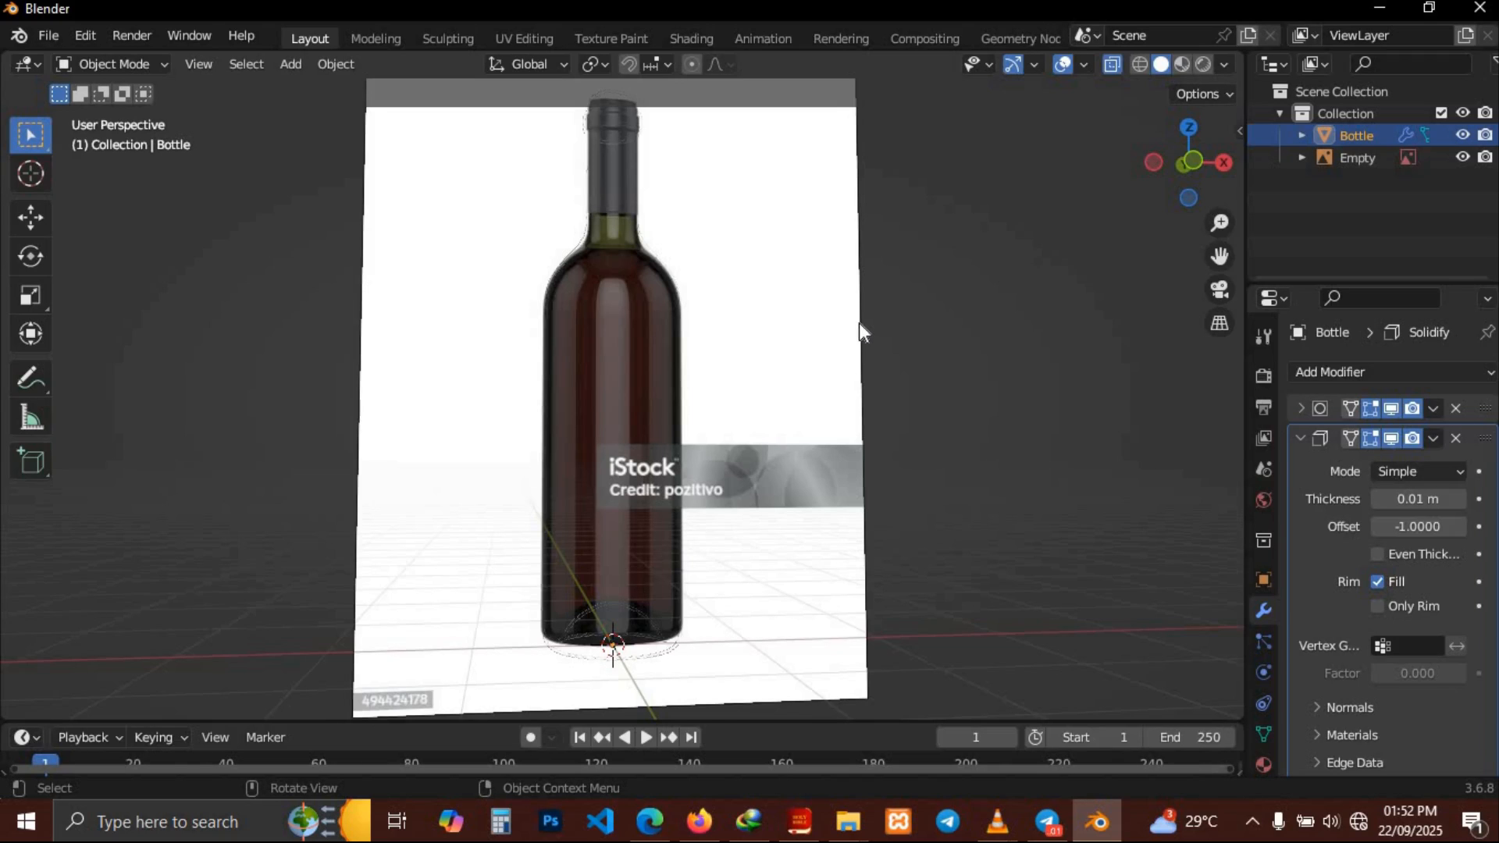
click(777, 259)
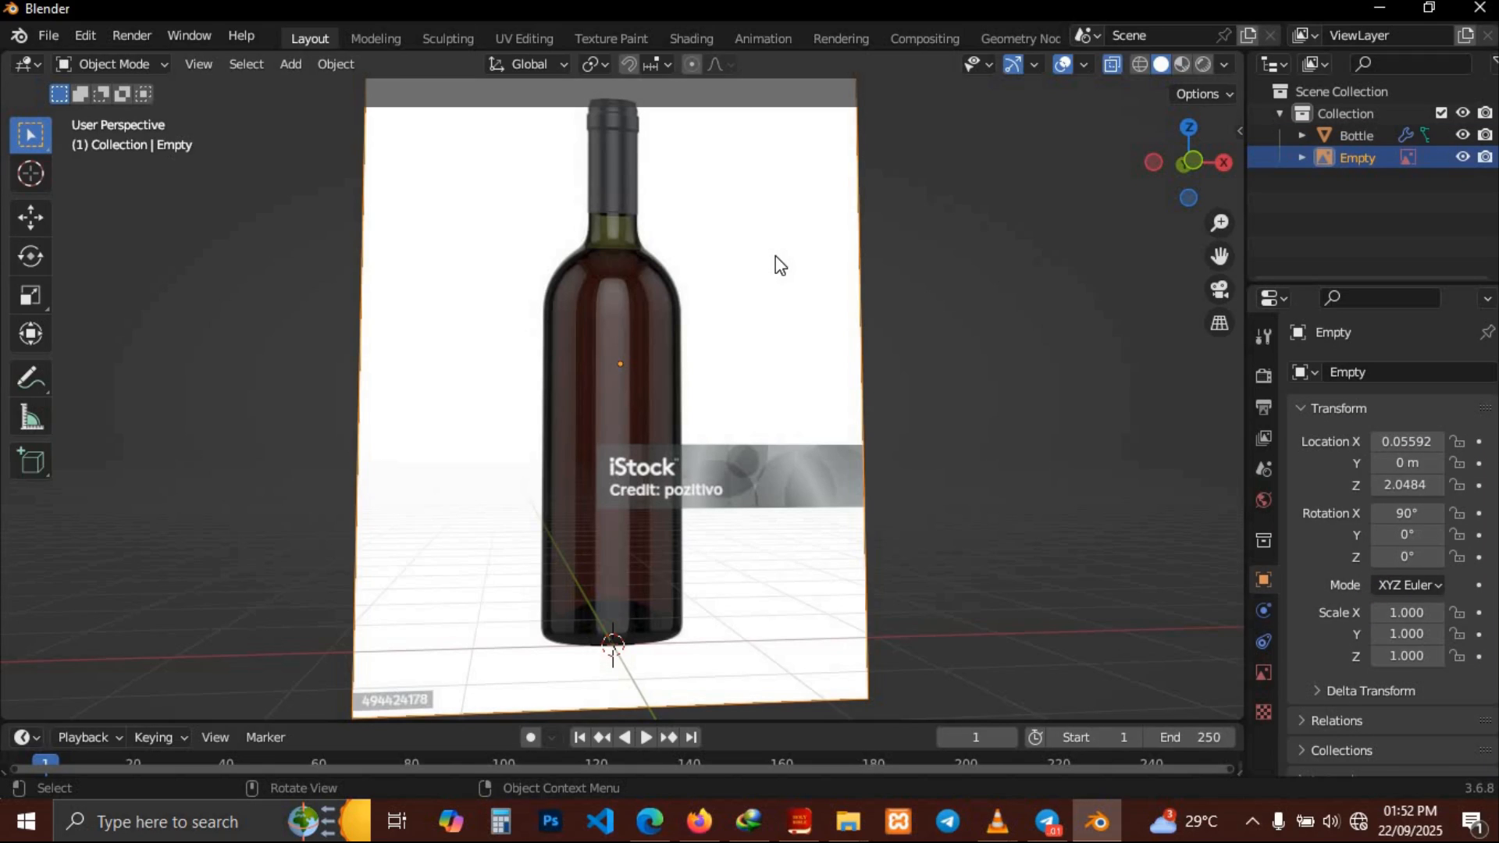
click(1460, 156)
middle_drag(716, 329, 717, 331)
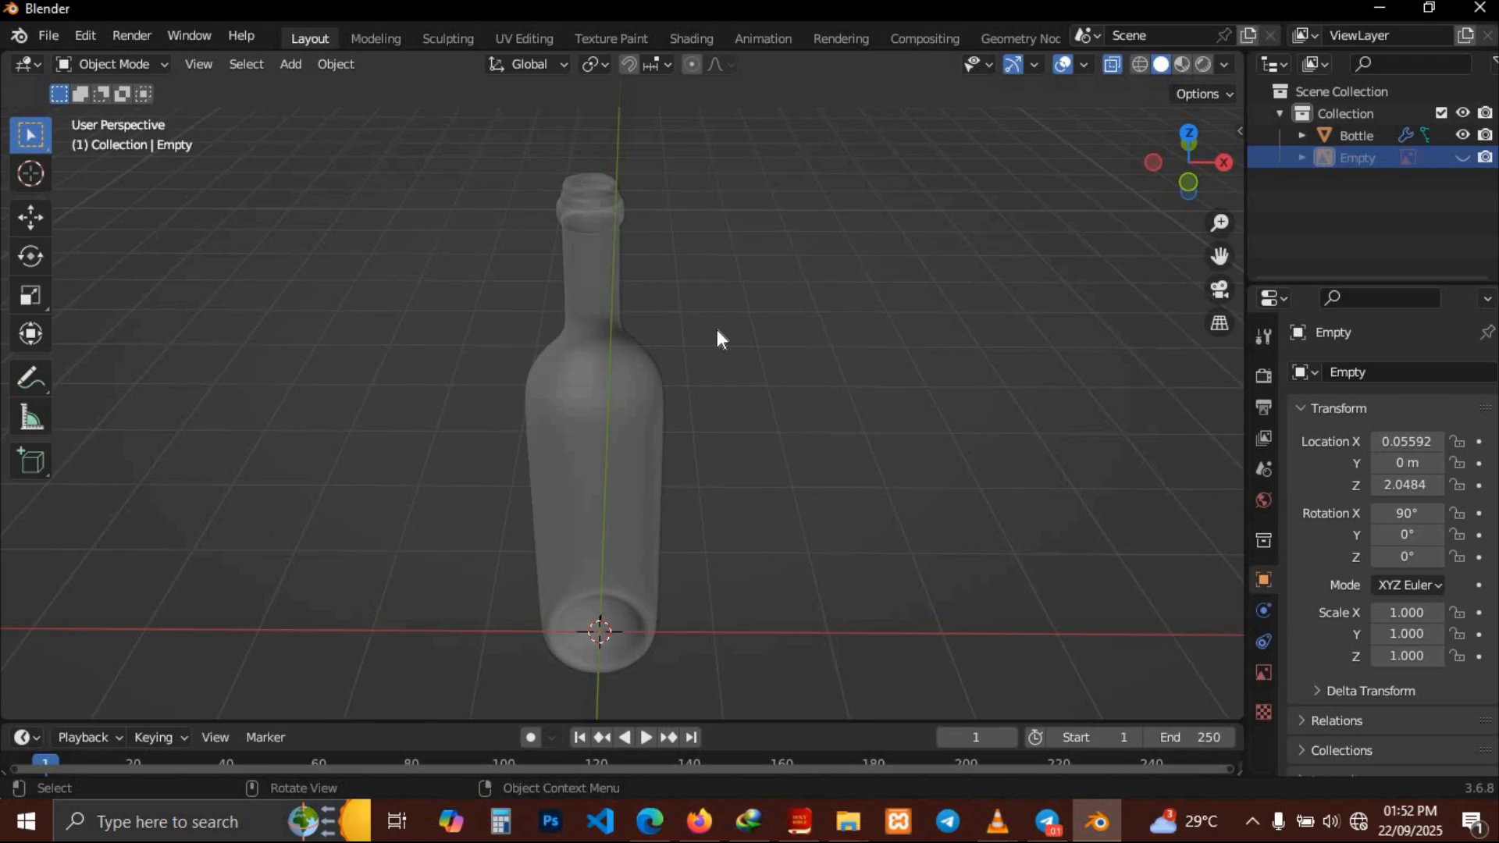
middle_drag(717, 330, 717, 331)
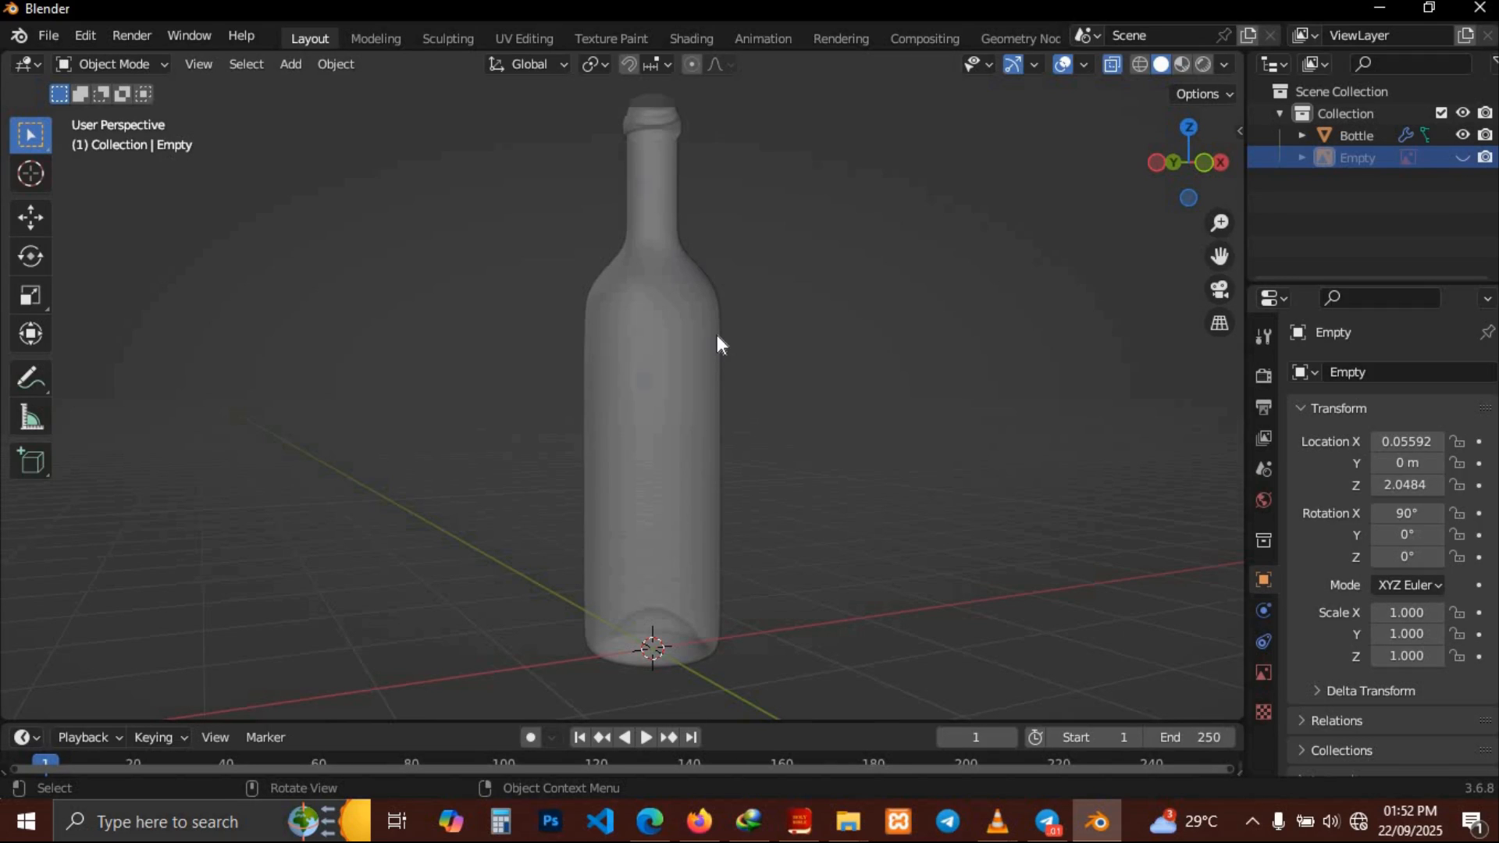
middle_drag(717, 335, 707, 345)
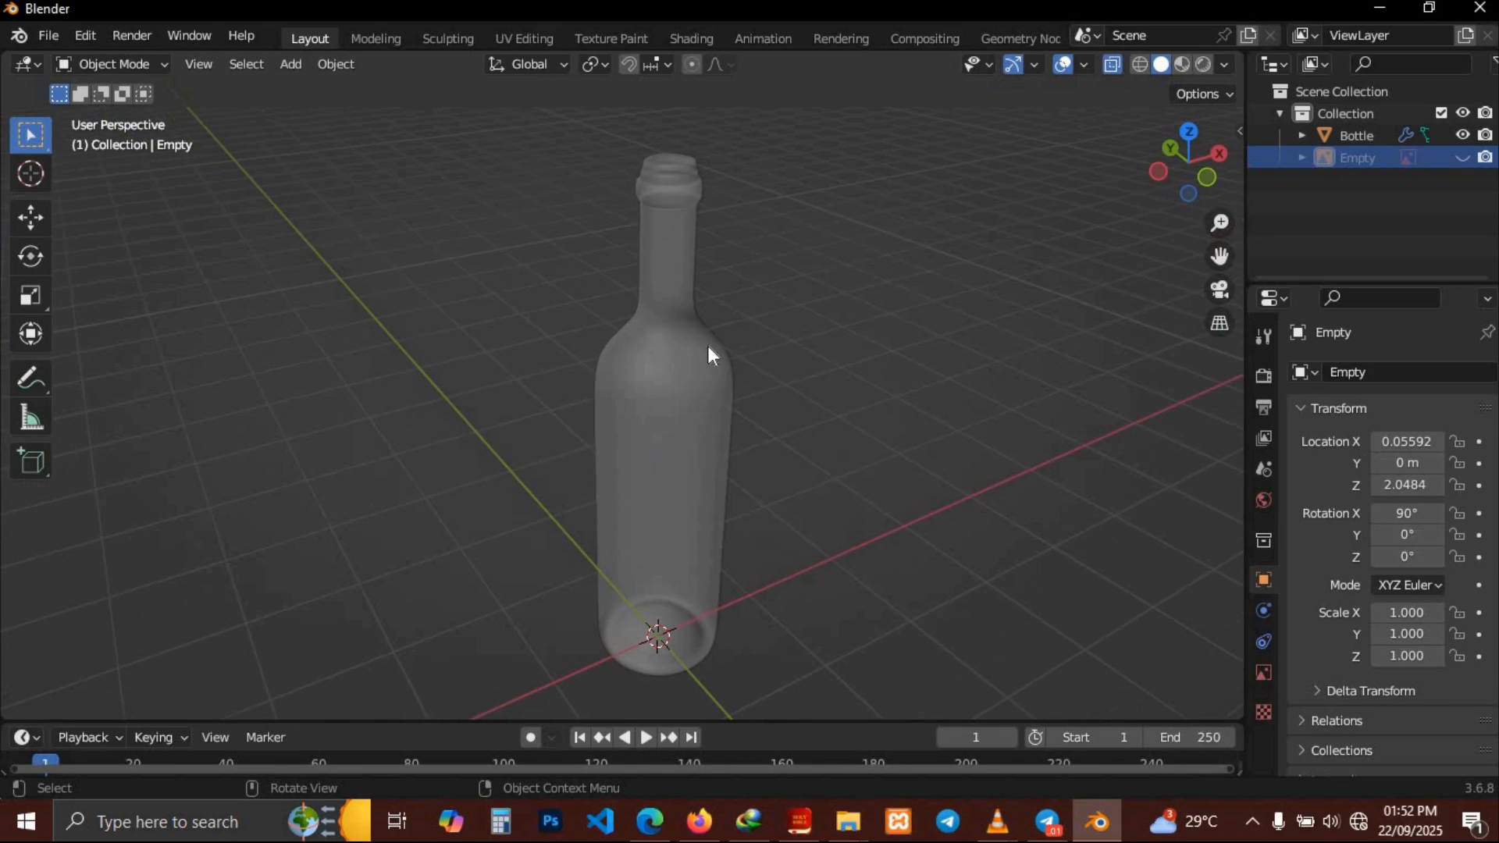
click(695, 380)
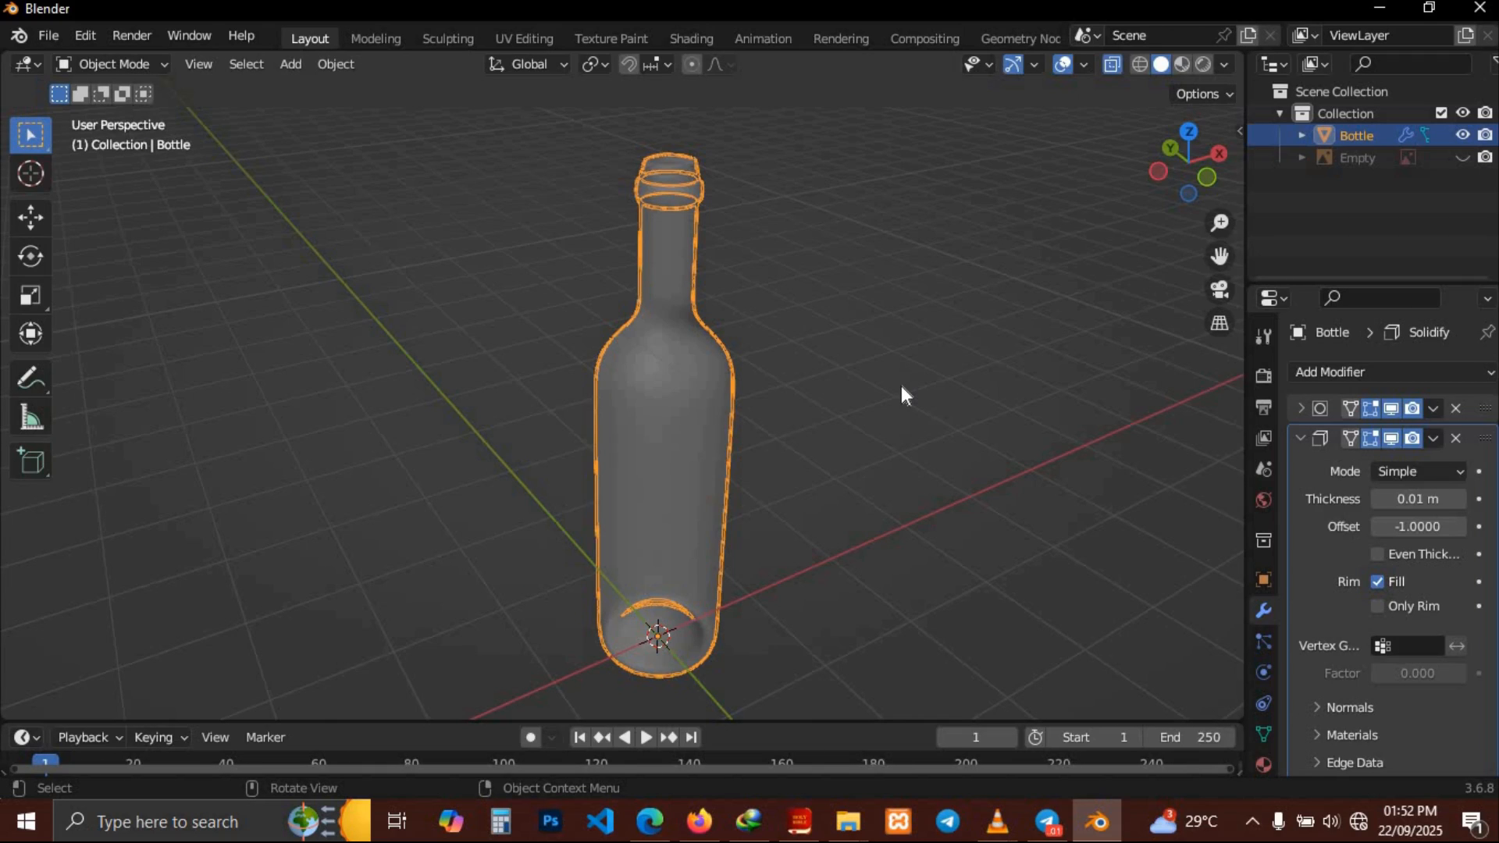
Set the Solidify thickness to 0.02 m
key(Tab)
middle_drag(1011, 408, 1013, 411)
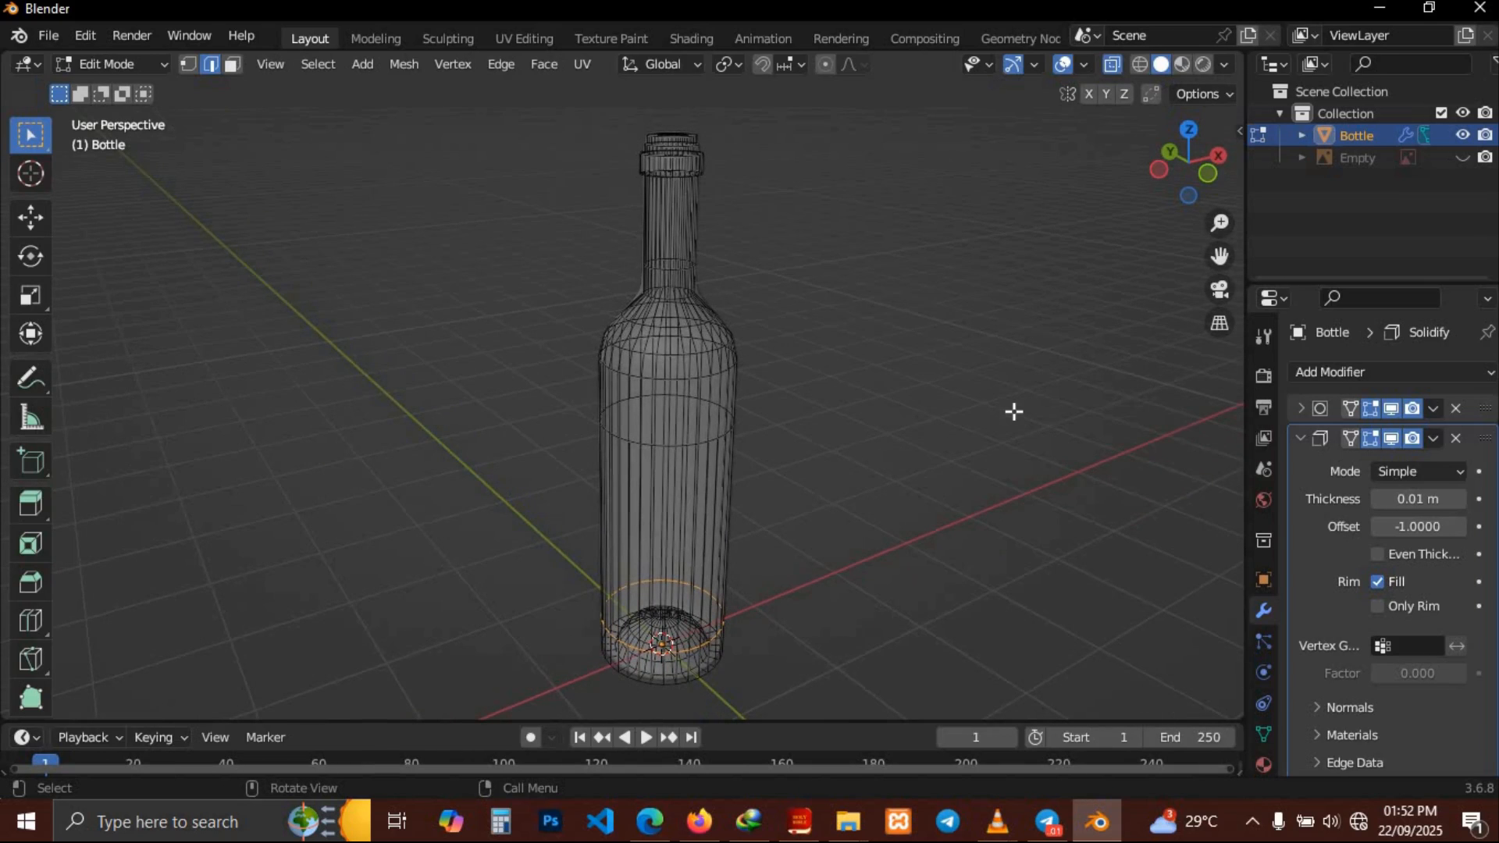
click(1457, 501)
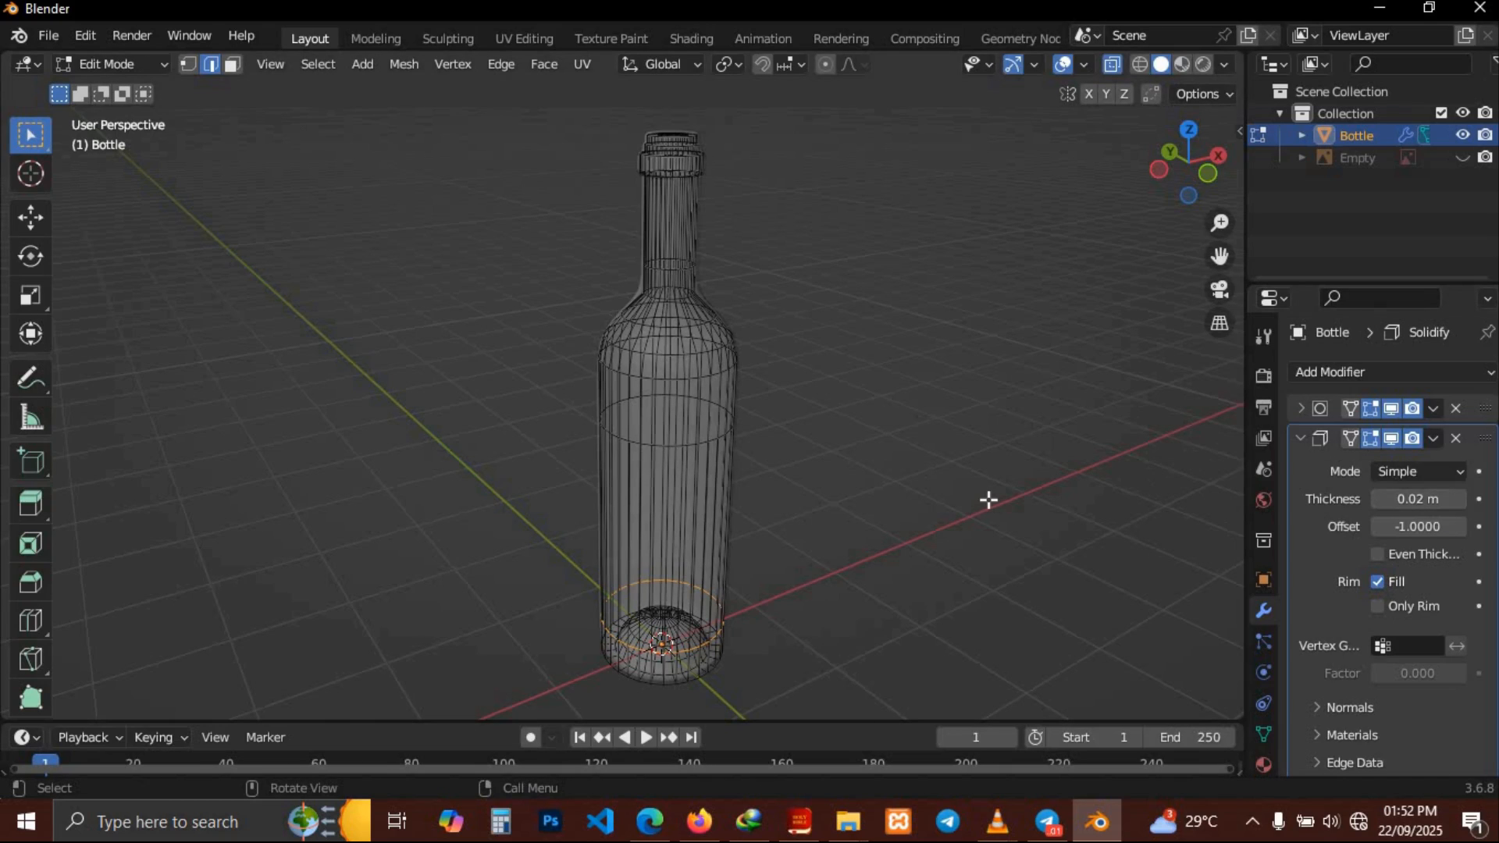
Inspect the bottle's solidified walls by orbiting and toggling X-ray
middle_drag(987, 499, 1086, 114)
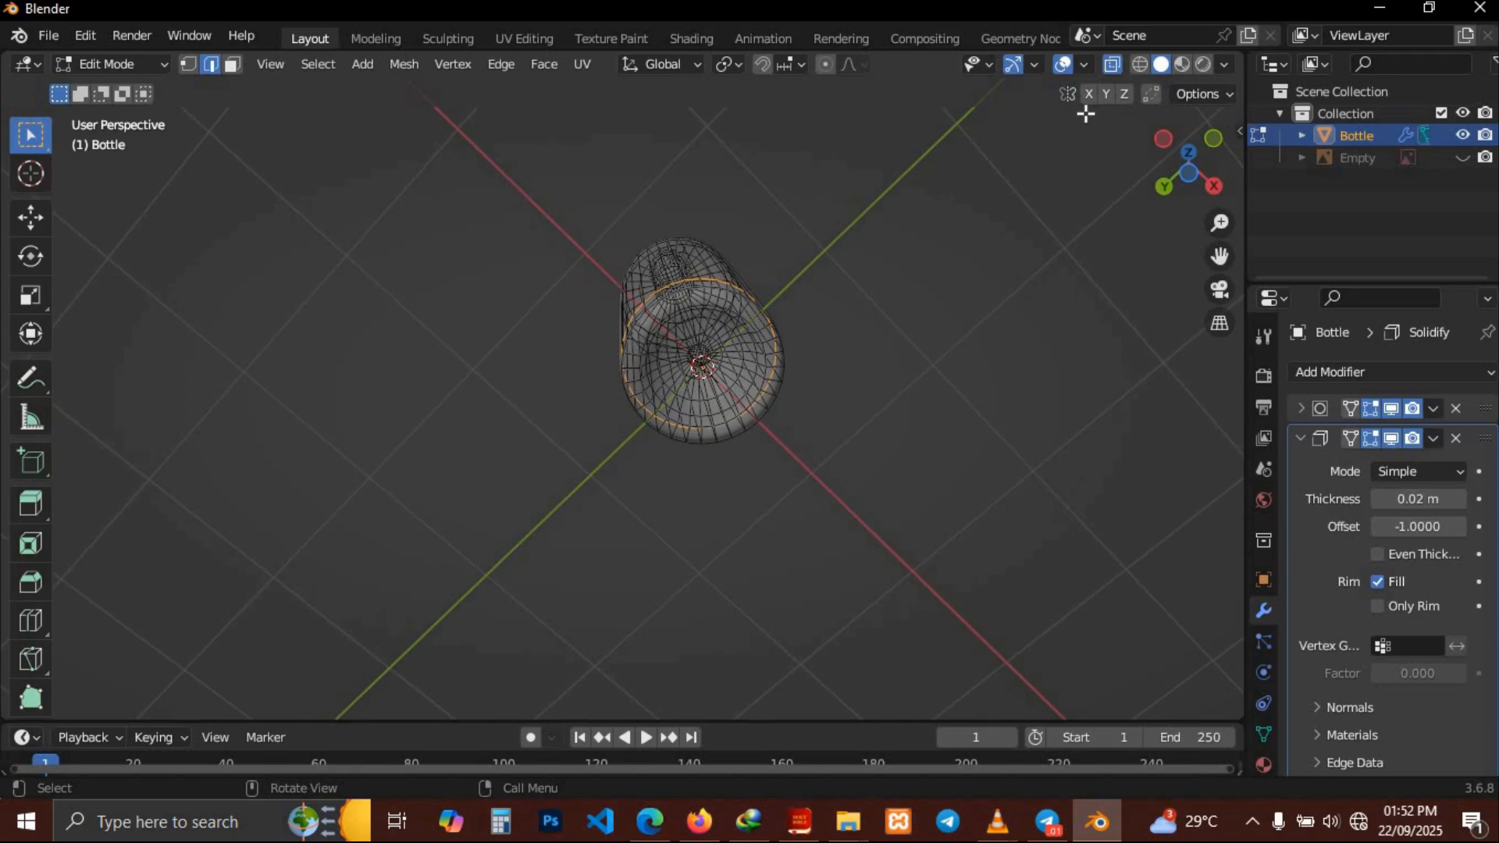
click(1111, 65)
middle_drag(966, 227, 966, 227)
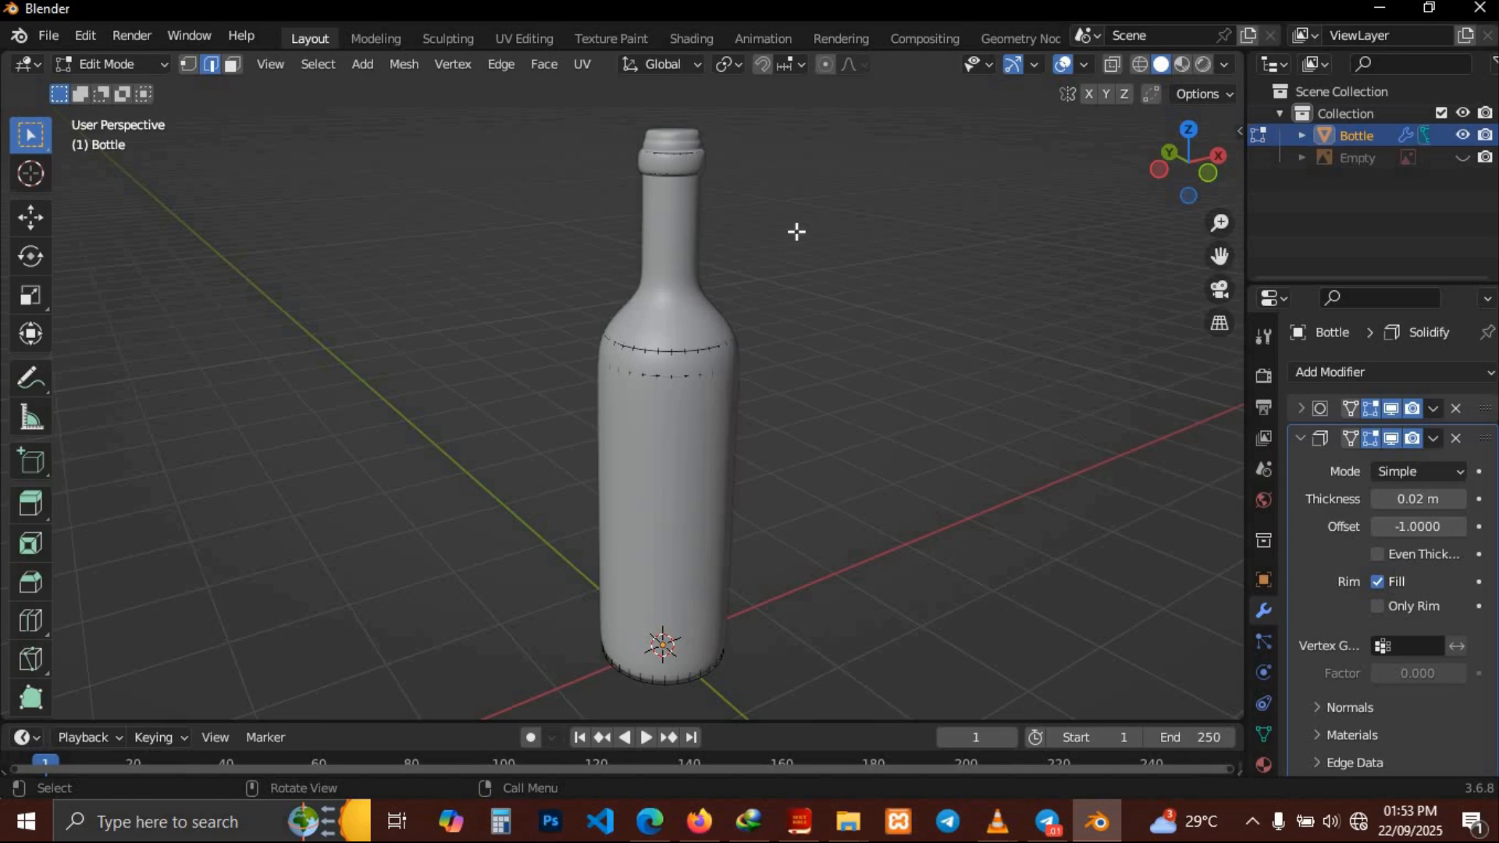
middle_drag(797, 231, 797, 231)
key(alt+z)
middle_drag(917, 257, 917, 257)
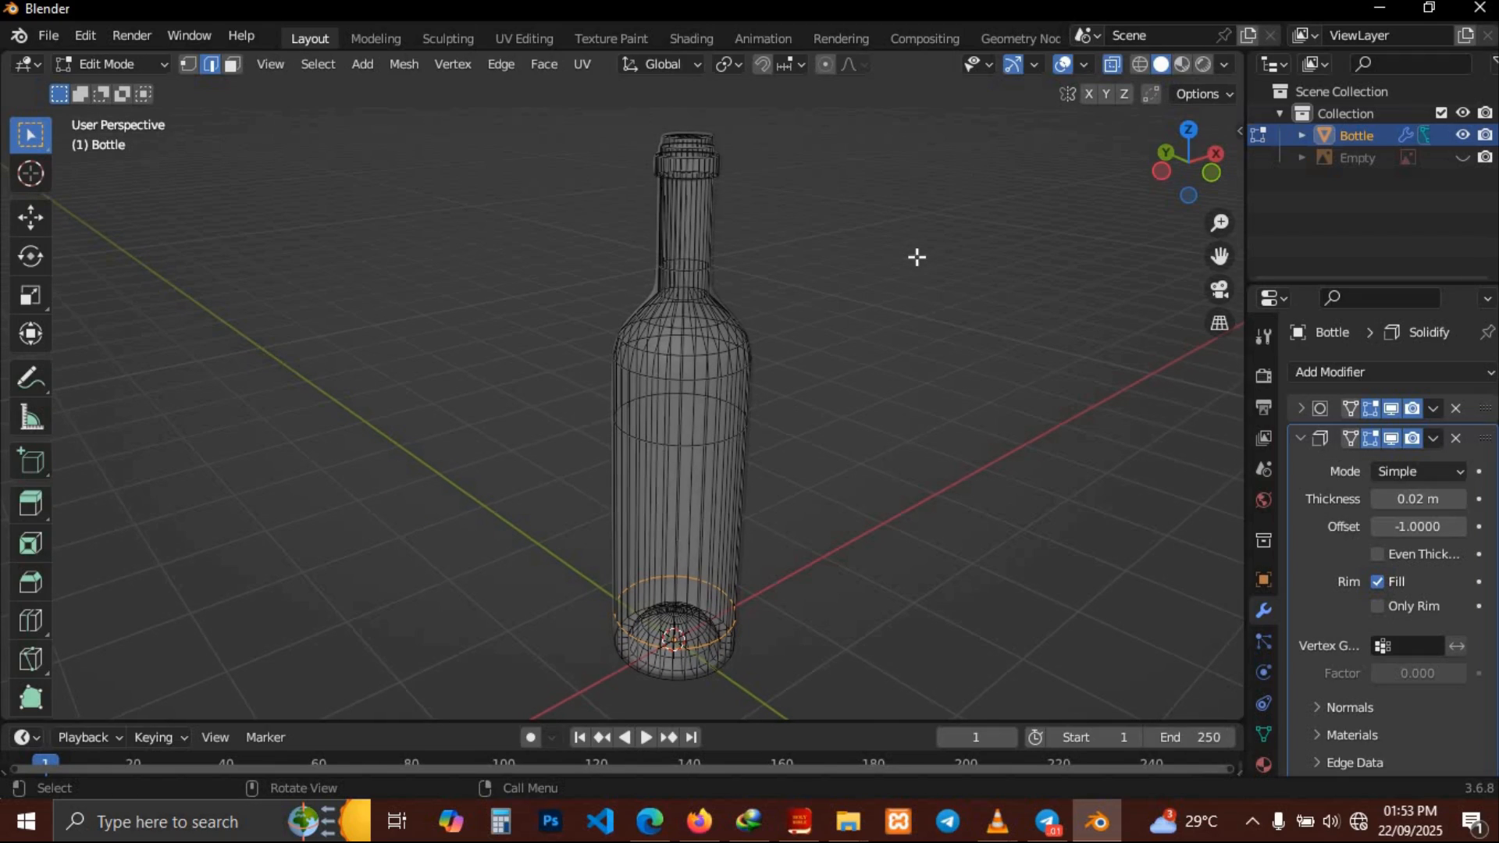
click(1110, 66)
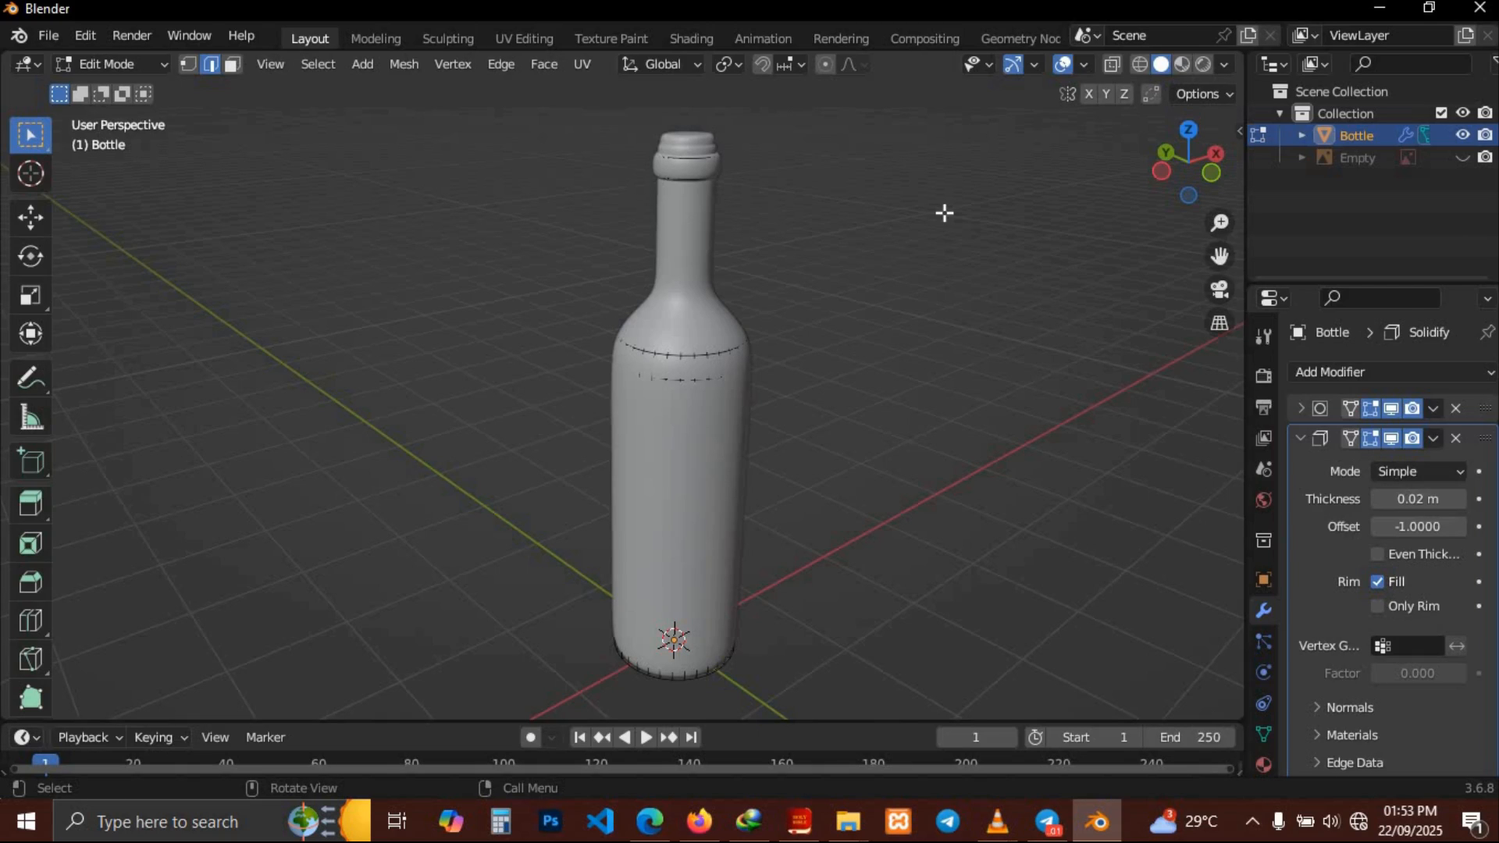
click(1113, 65)
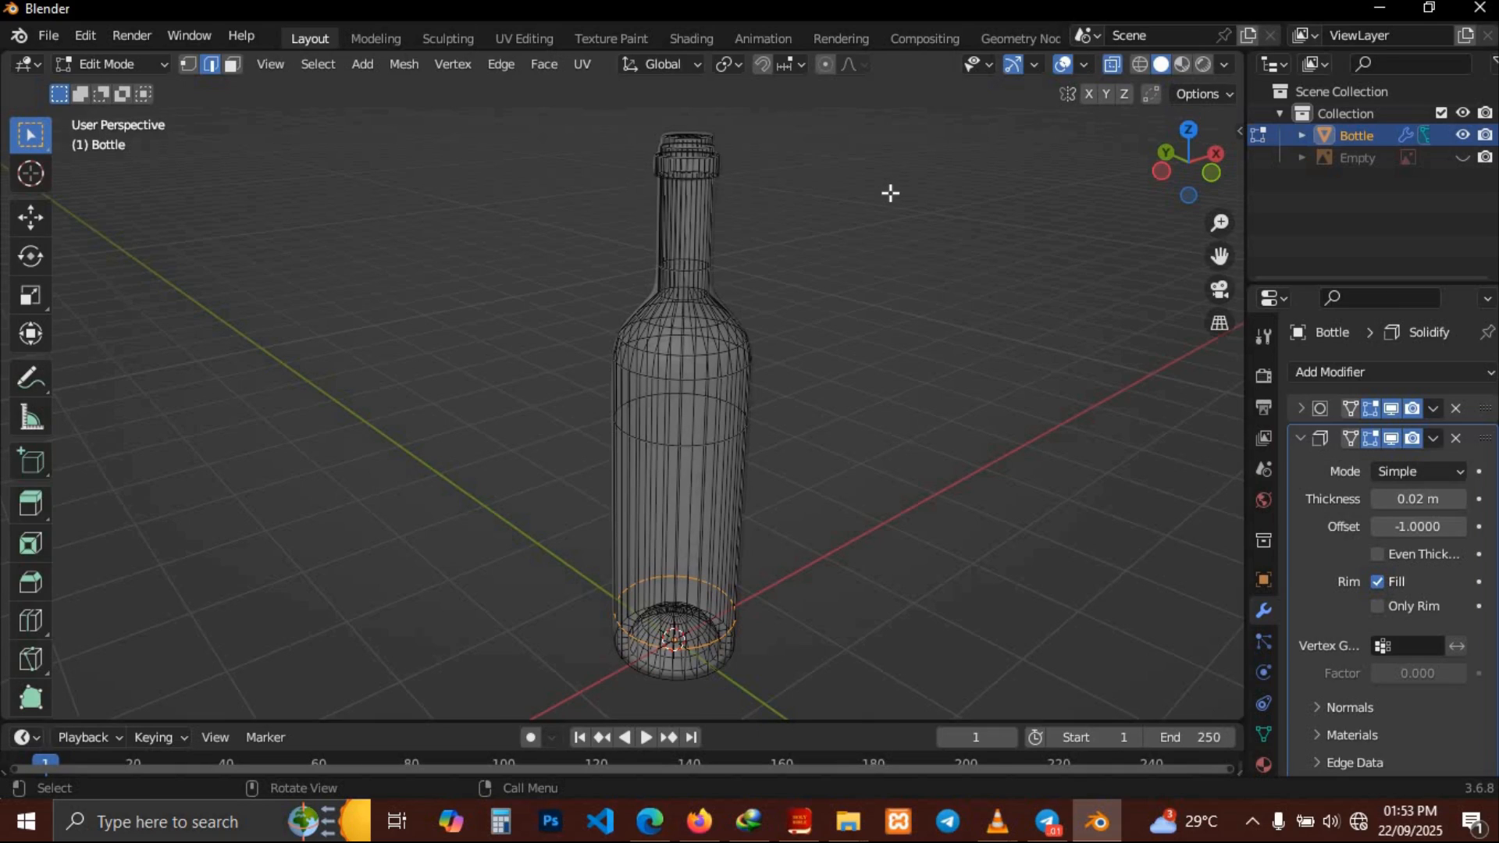
Select the top section of the neck and separate it into its own object
drag(628, 110, 794, 243)
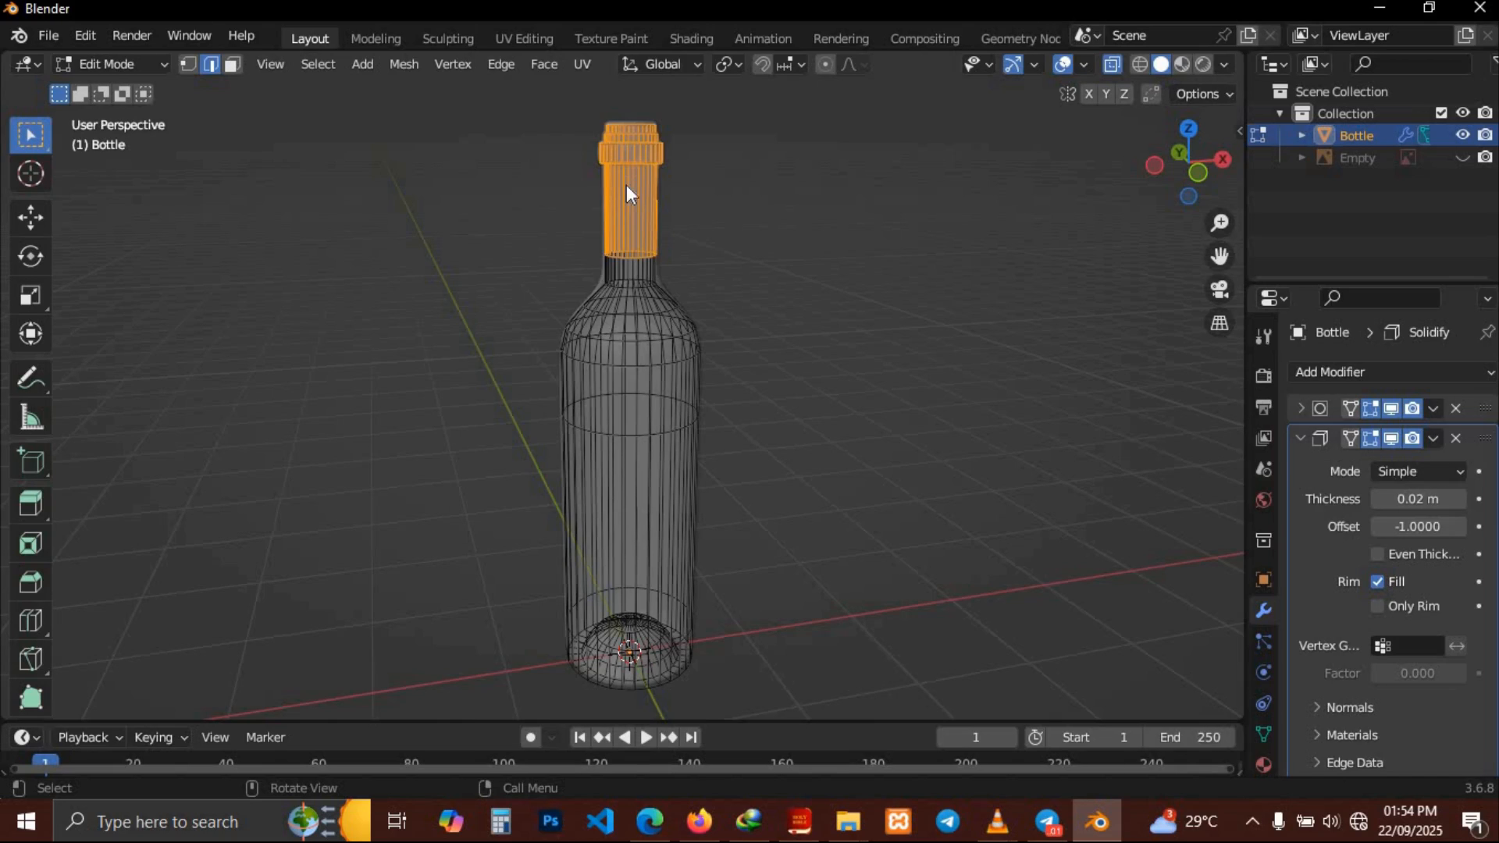
right_click(626, 184)
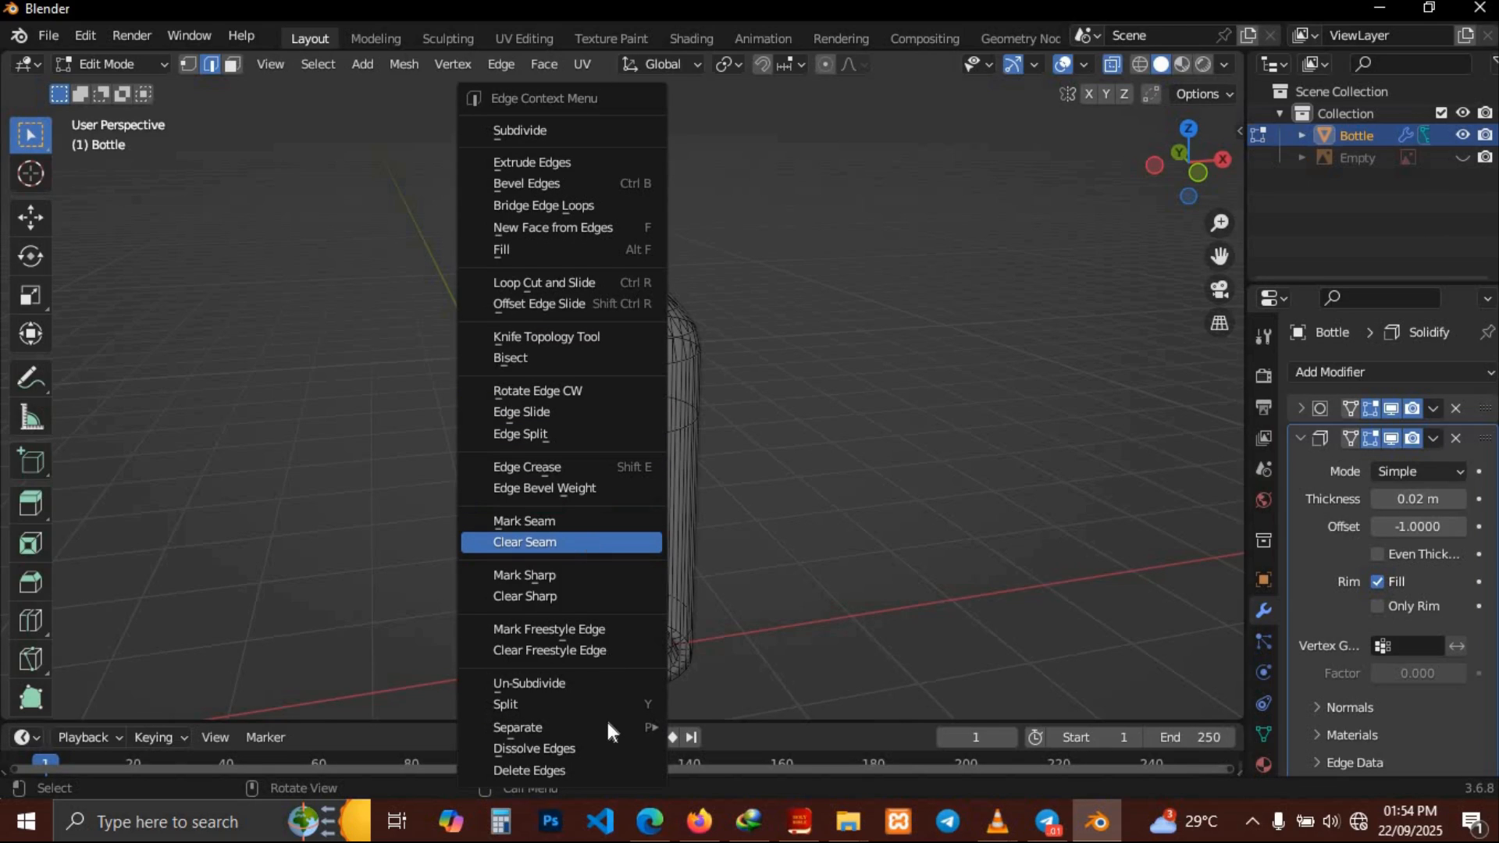
mouse_move(637, 728)
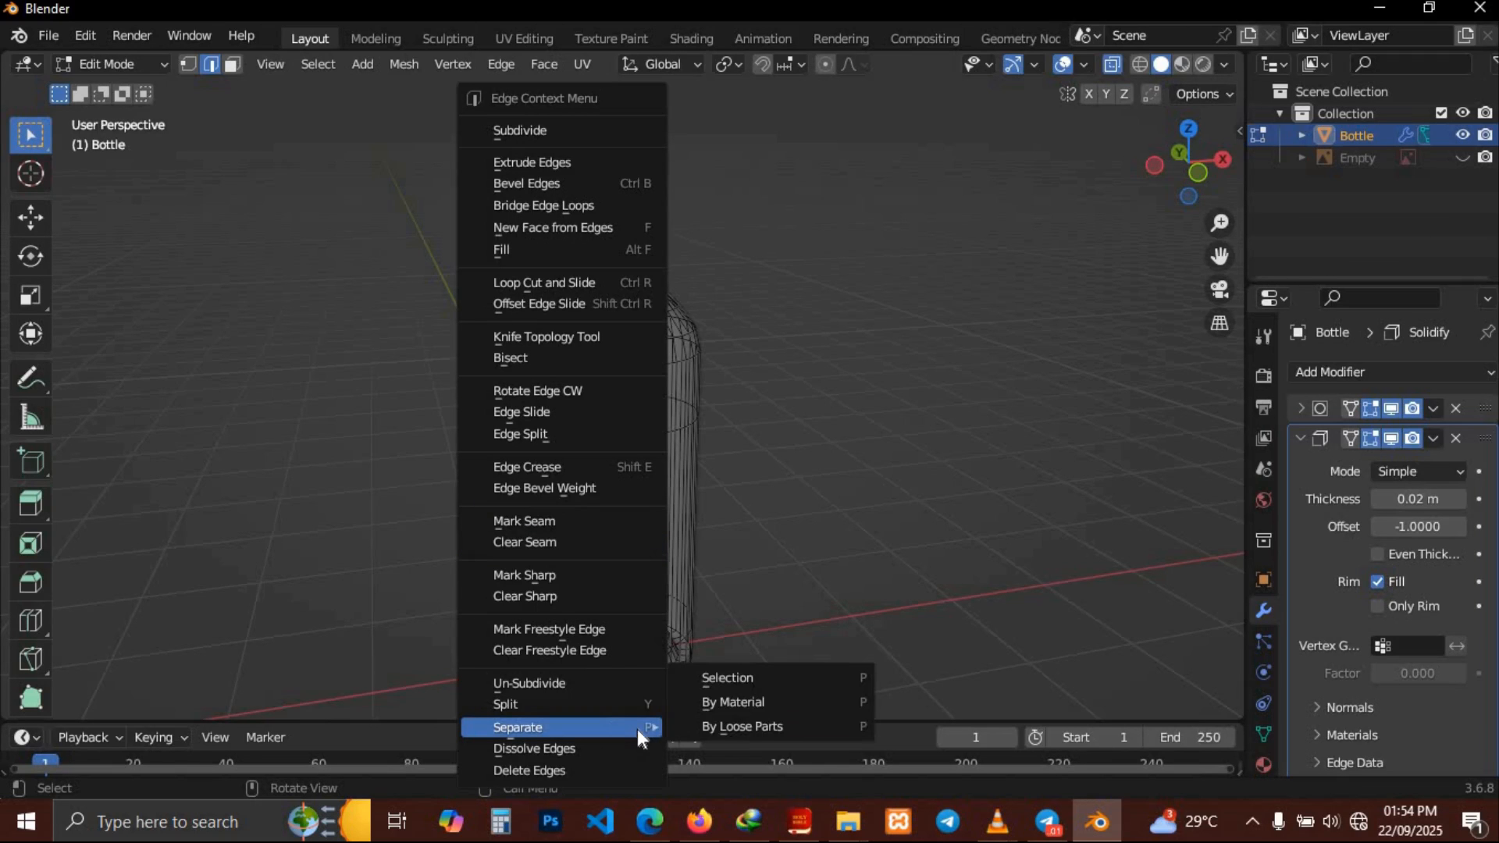
click(760, 679)
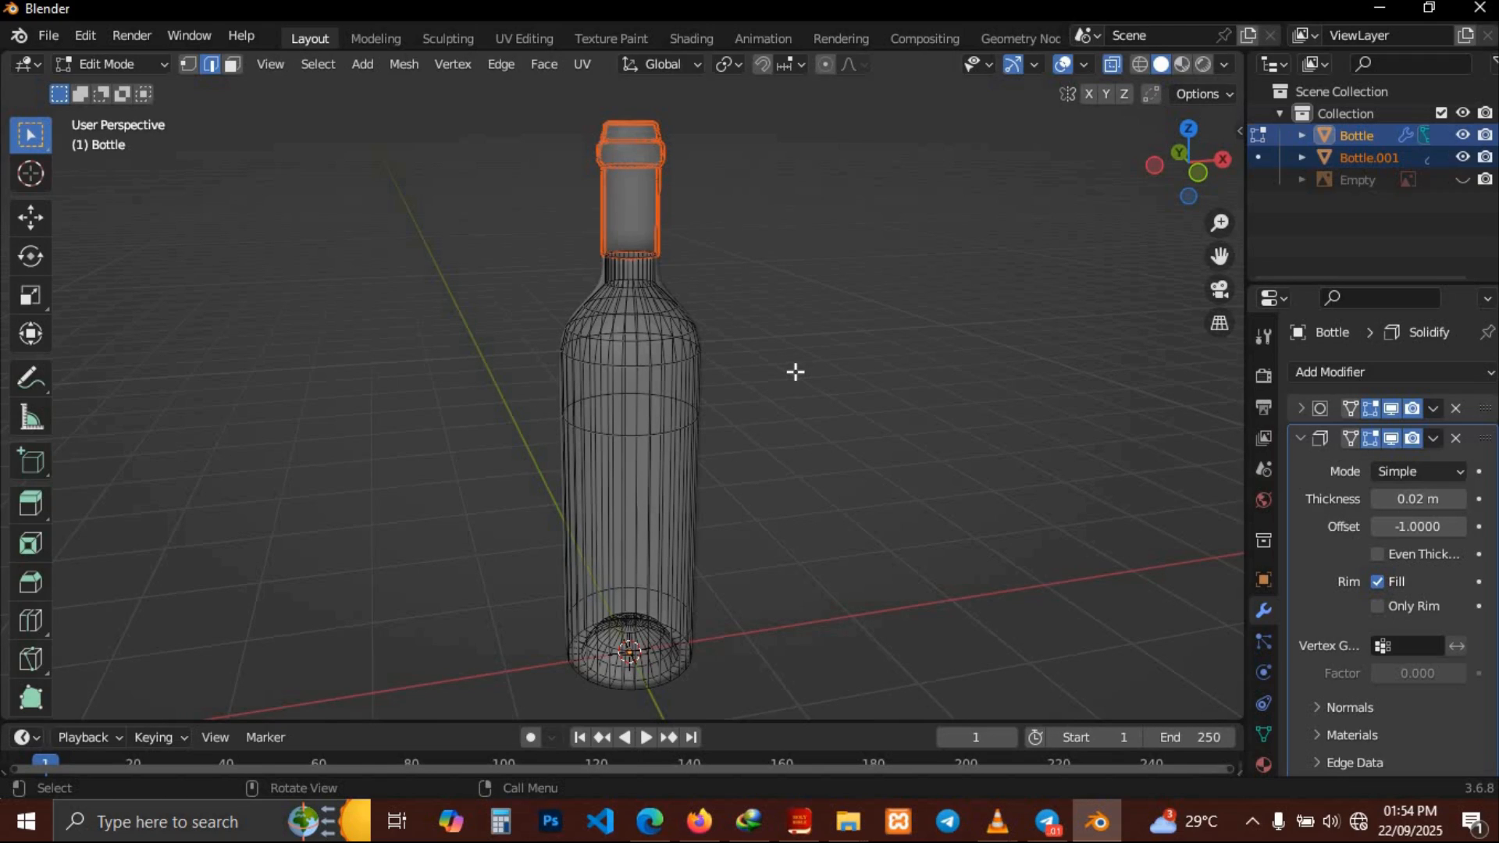
Rename the separated neck object to foil
key(Tab)
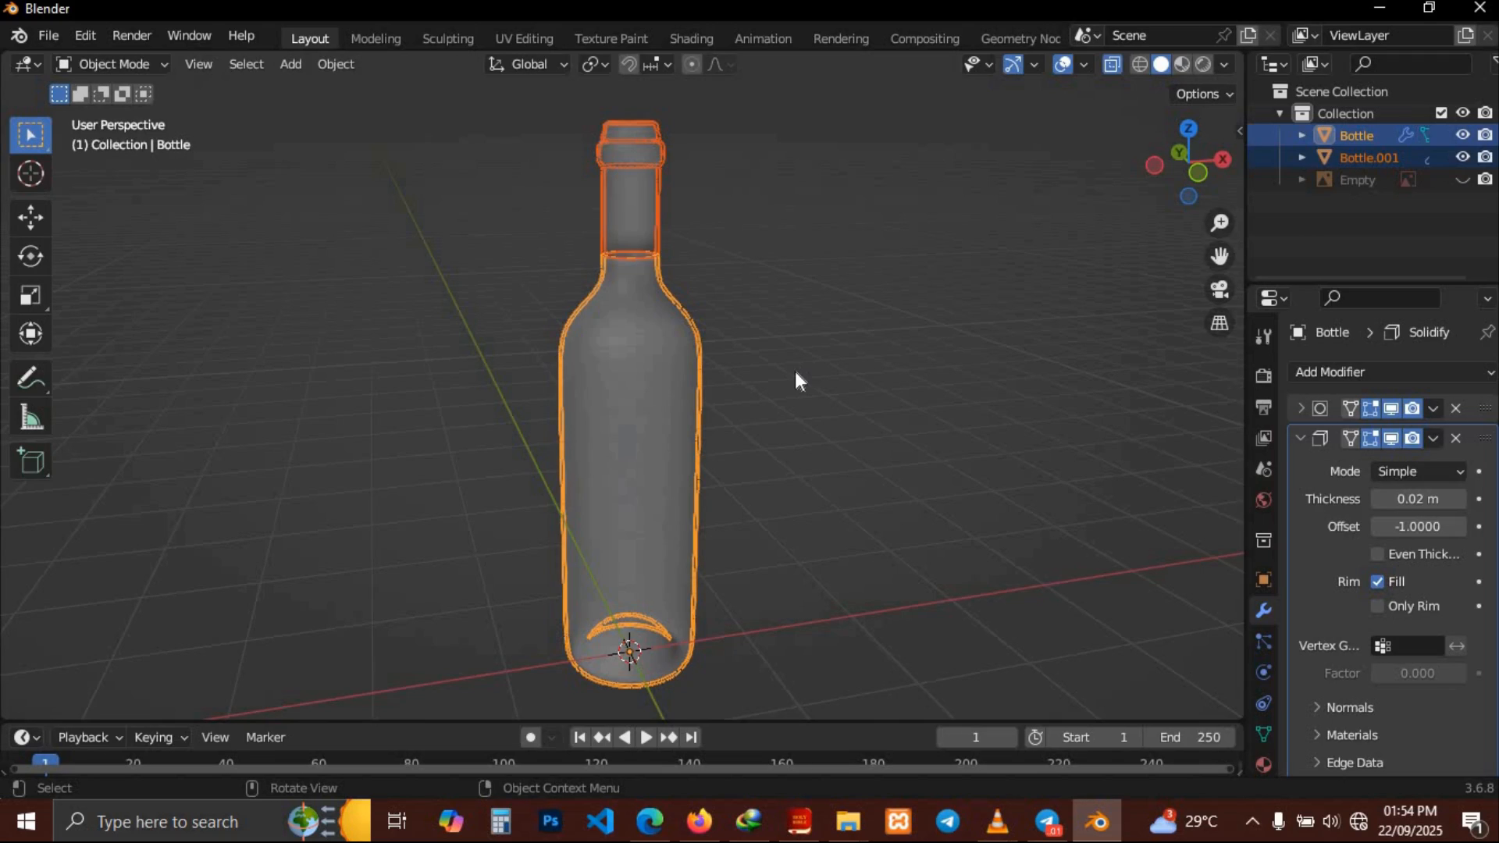
click(1370, 159)
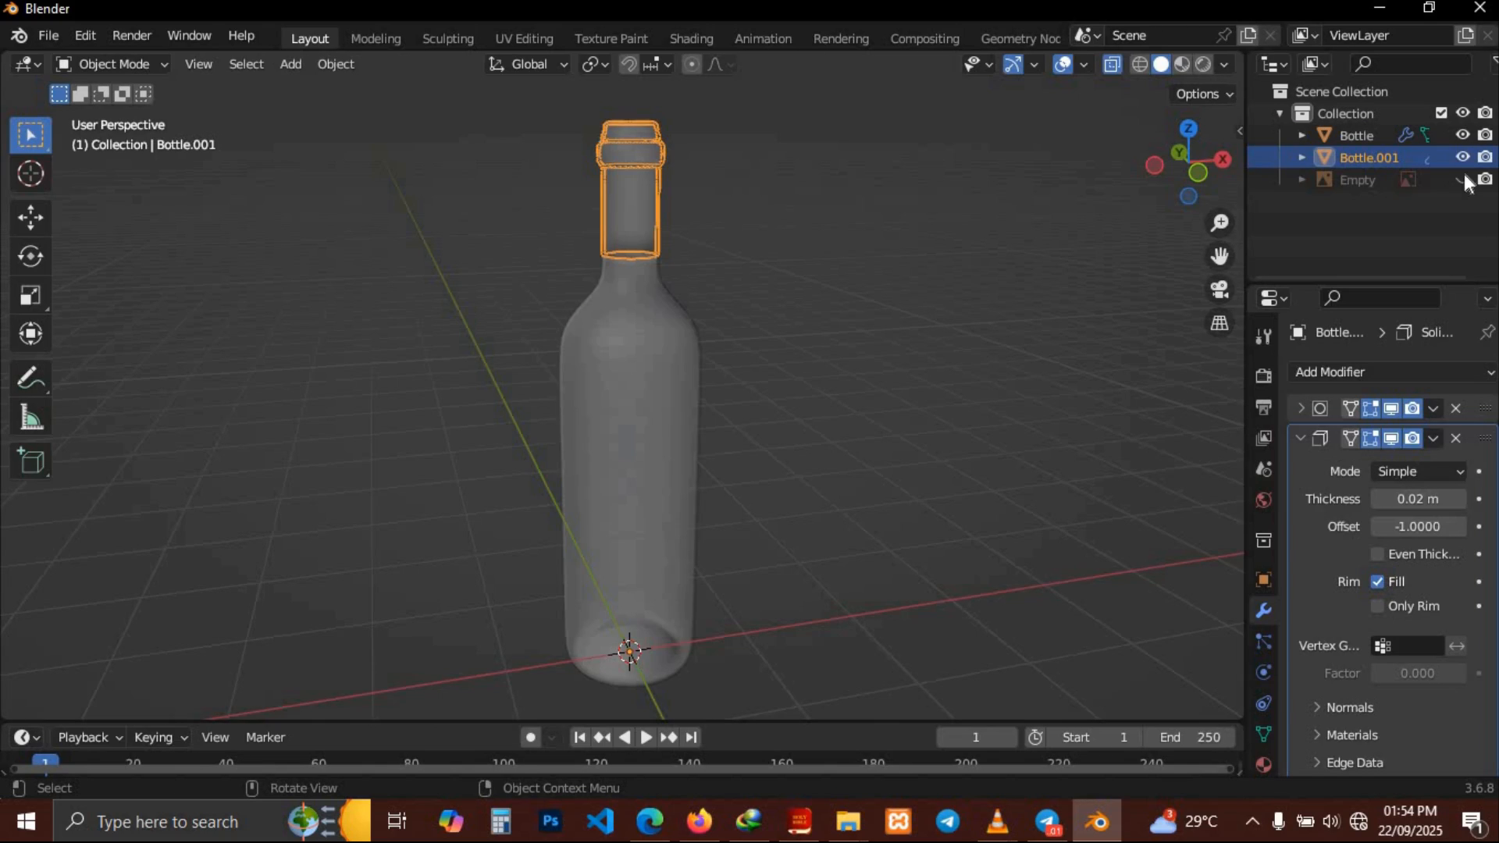
double_click(1351, 156)
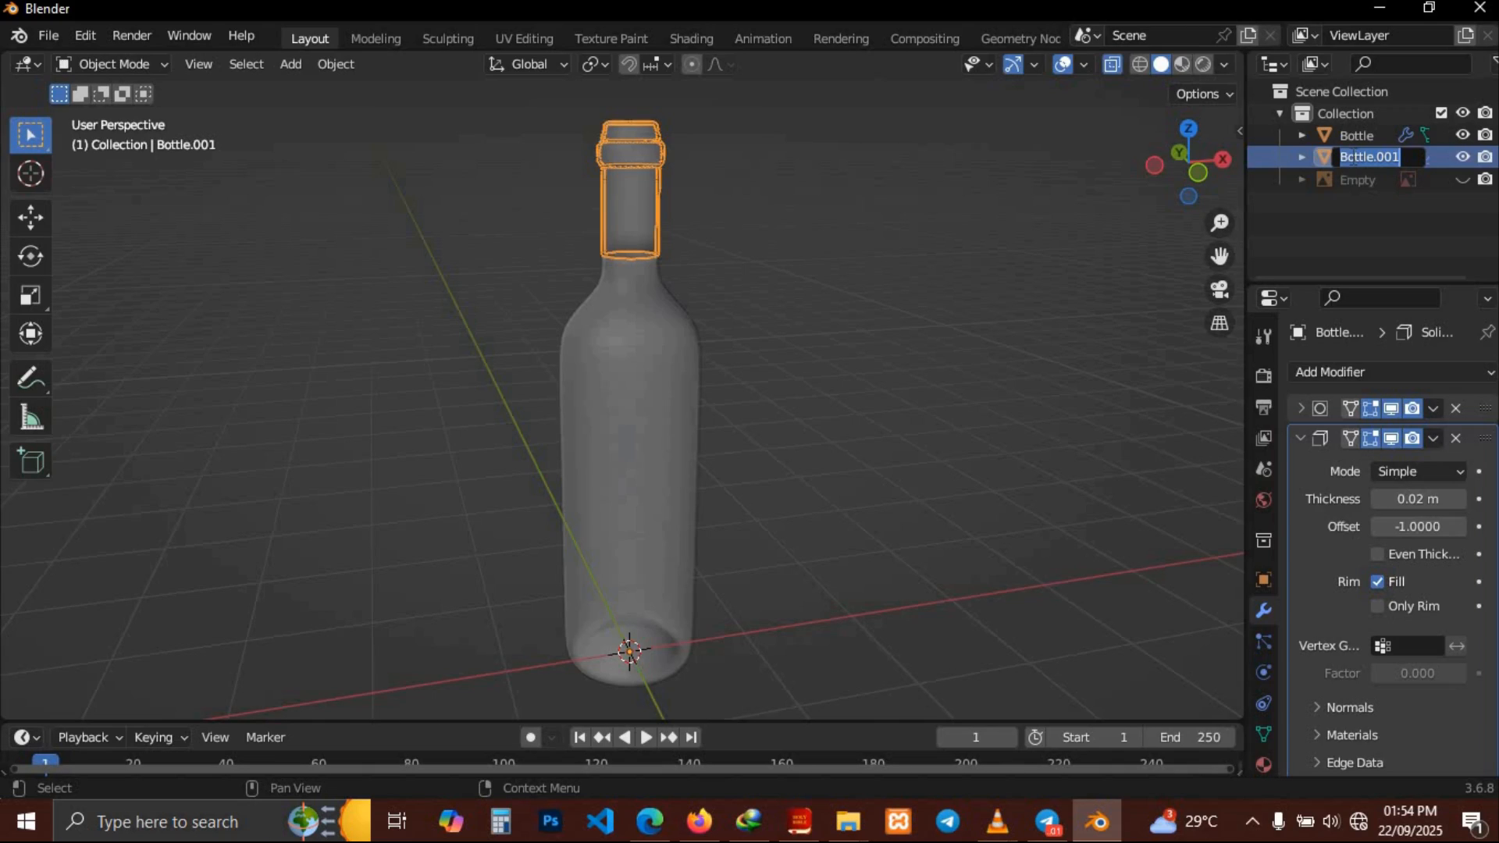
text(foil)
key(Return)
Scale all of the foil's geometry up slightly, by about 1.04
key(Tab)
middle_drag(843, 352, 936, 319)
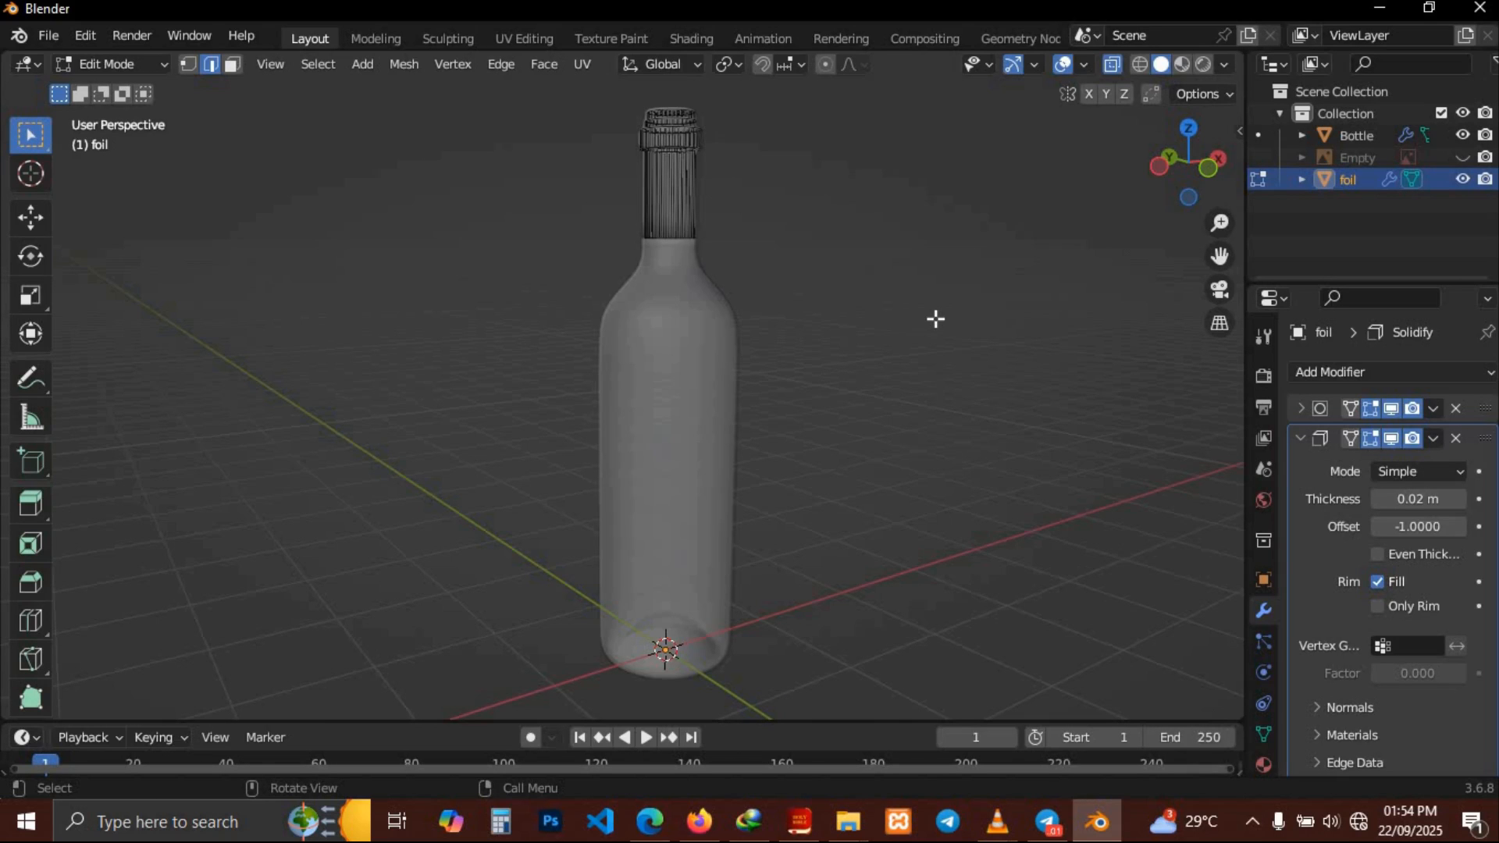
key(a)
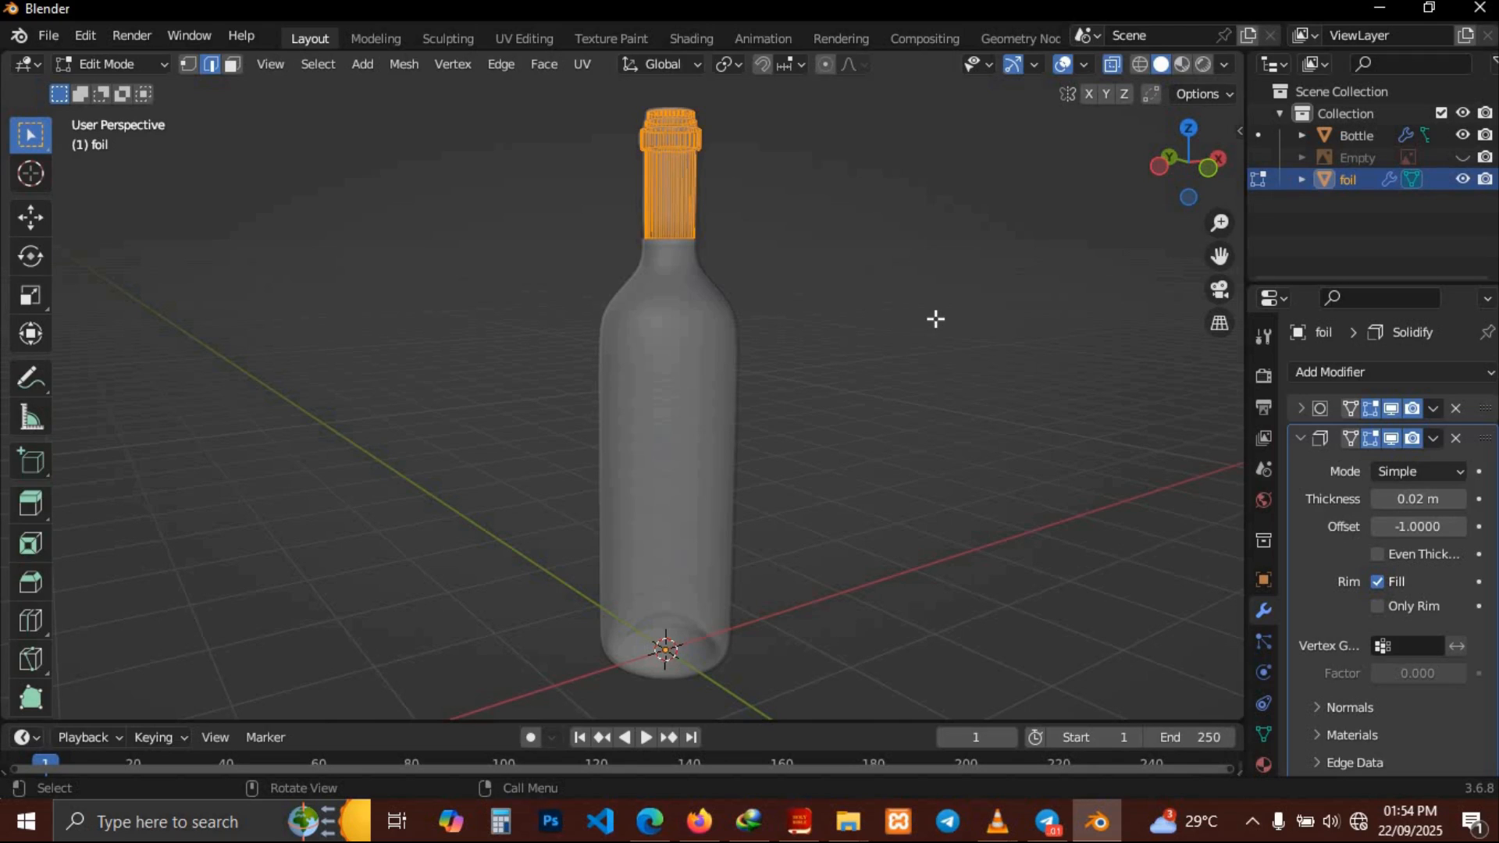
key(s)
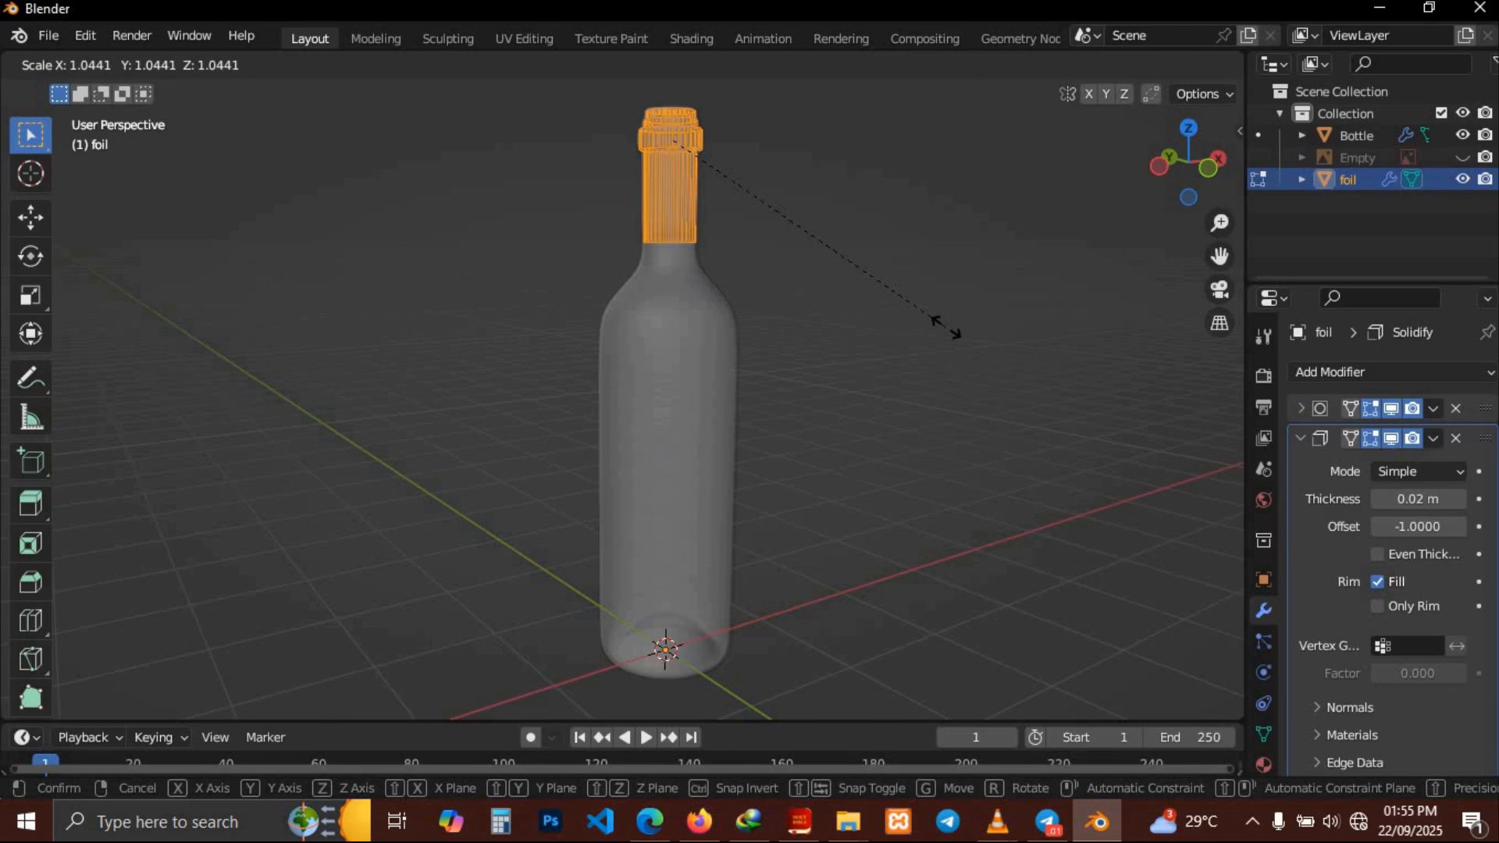
click(951, 332)
Return to Object Mode with X-ray off and view the foil on the bottle neck
key(Tab)
key(alt+z)
click(940, 260)
middle_drag(940, 260, 1054, 322)
scroll(939, 259, up, 4)
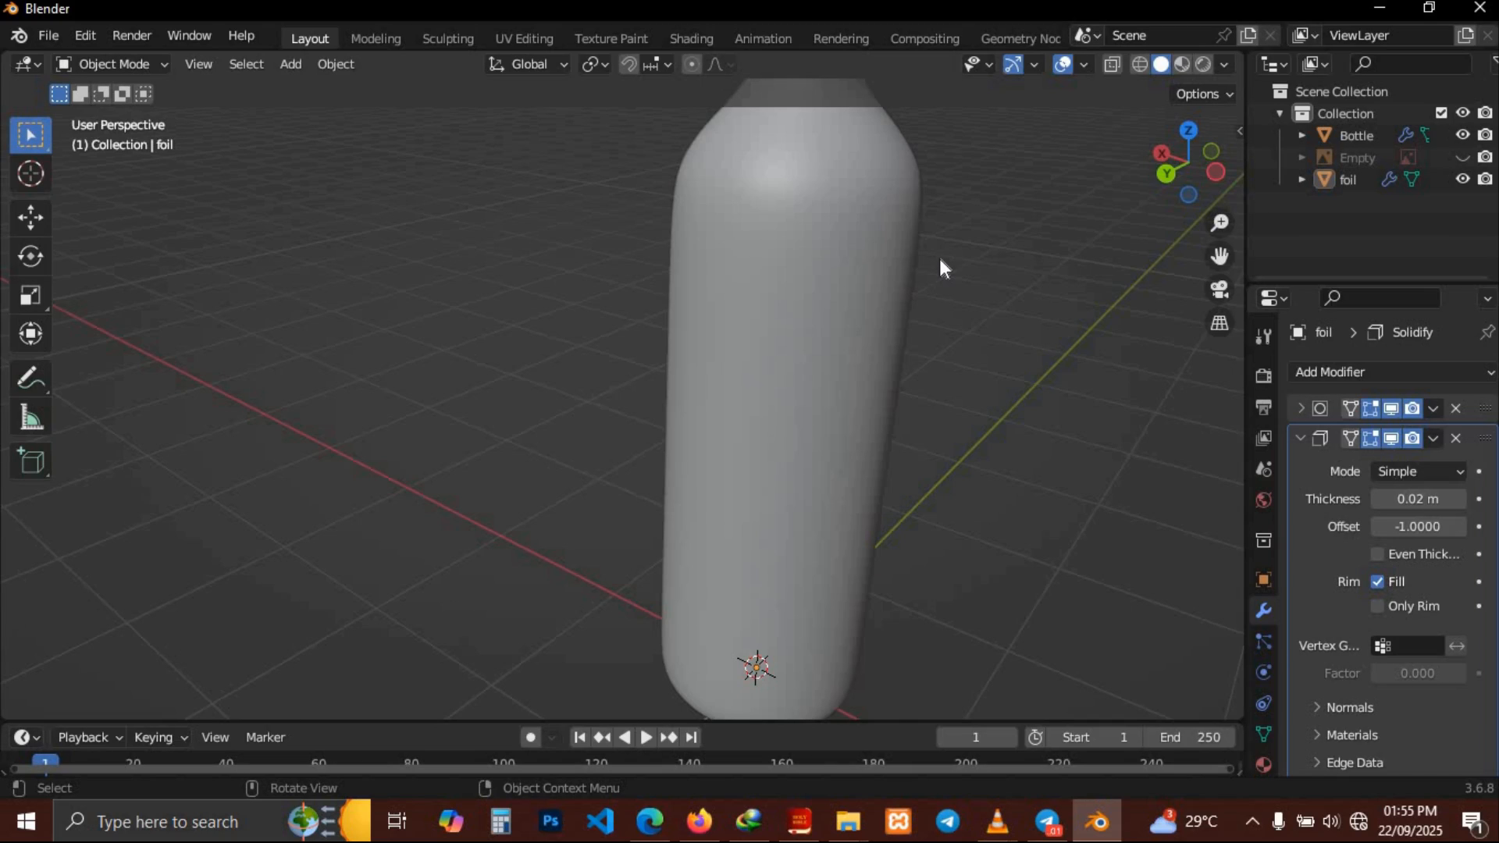
shift+middle_drag(939, 259, 949, 219)
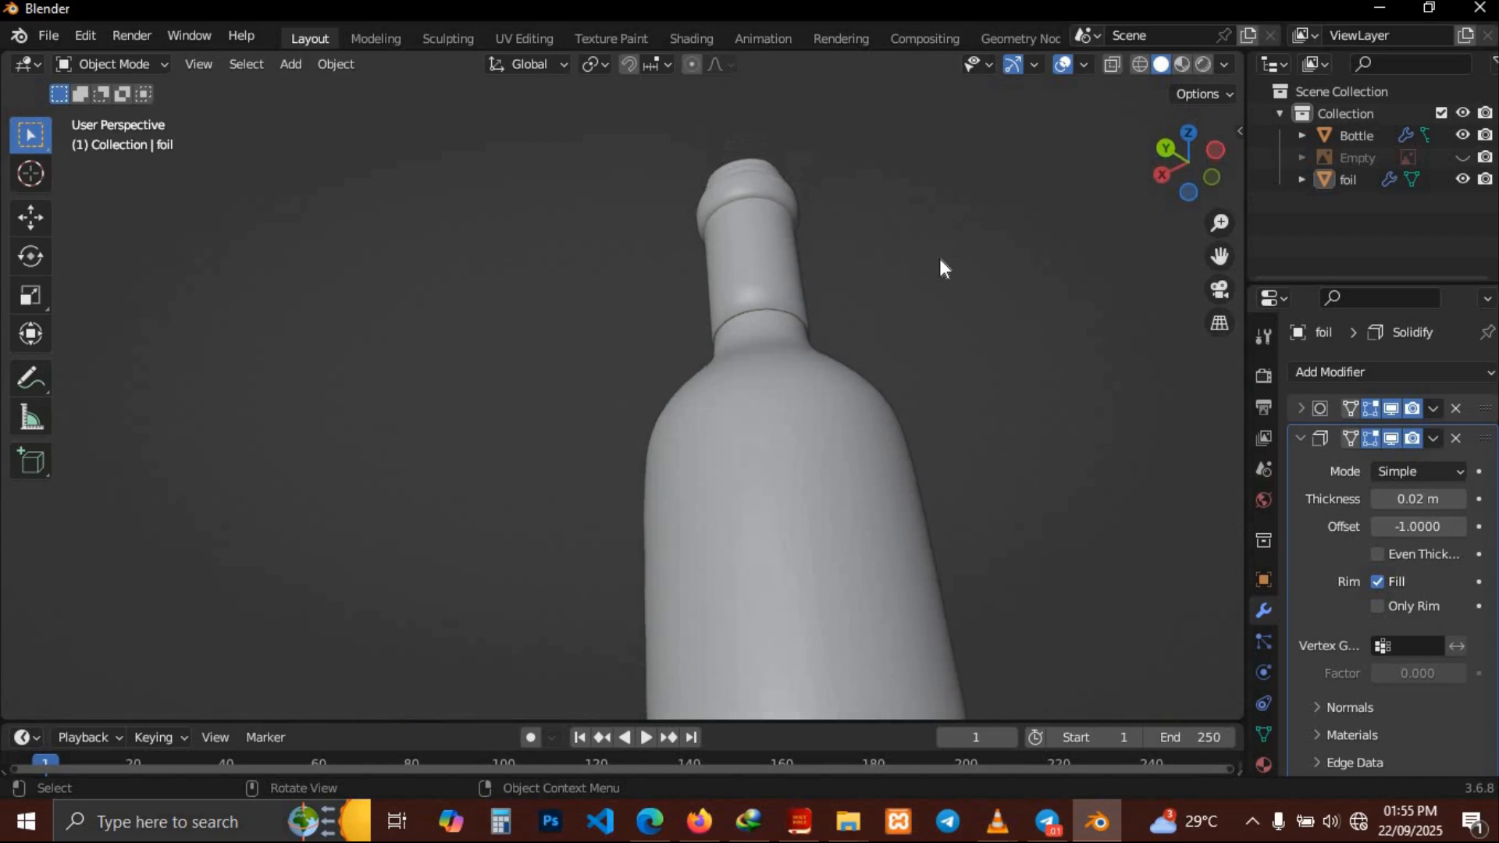
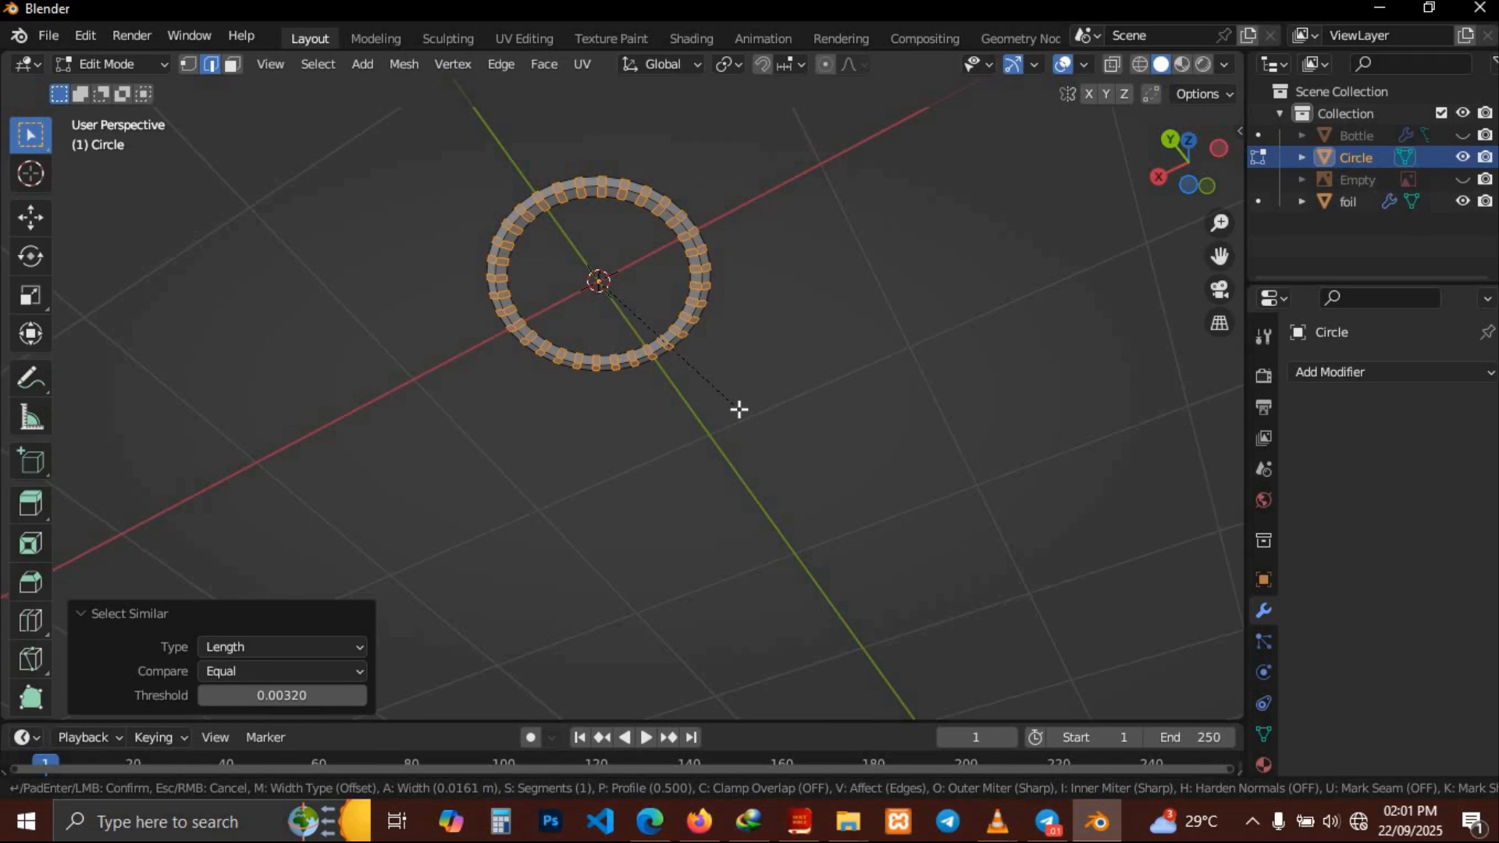
Confirm the bevel on the circle ring and delete its faces
click(740, 408)
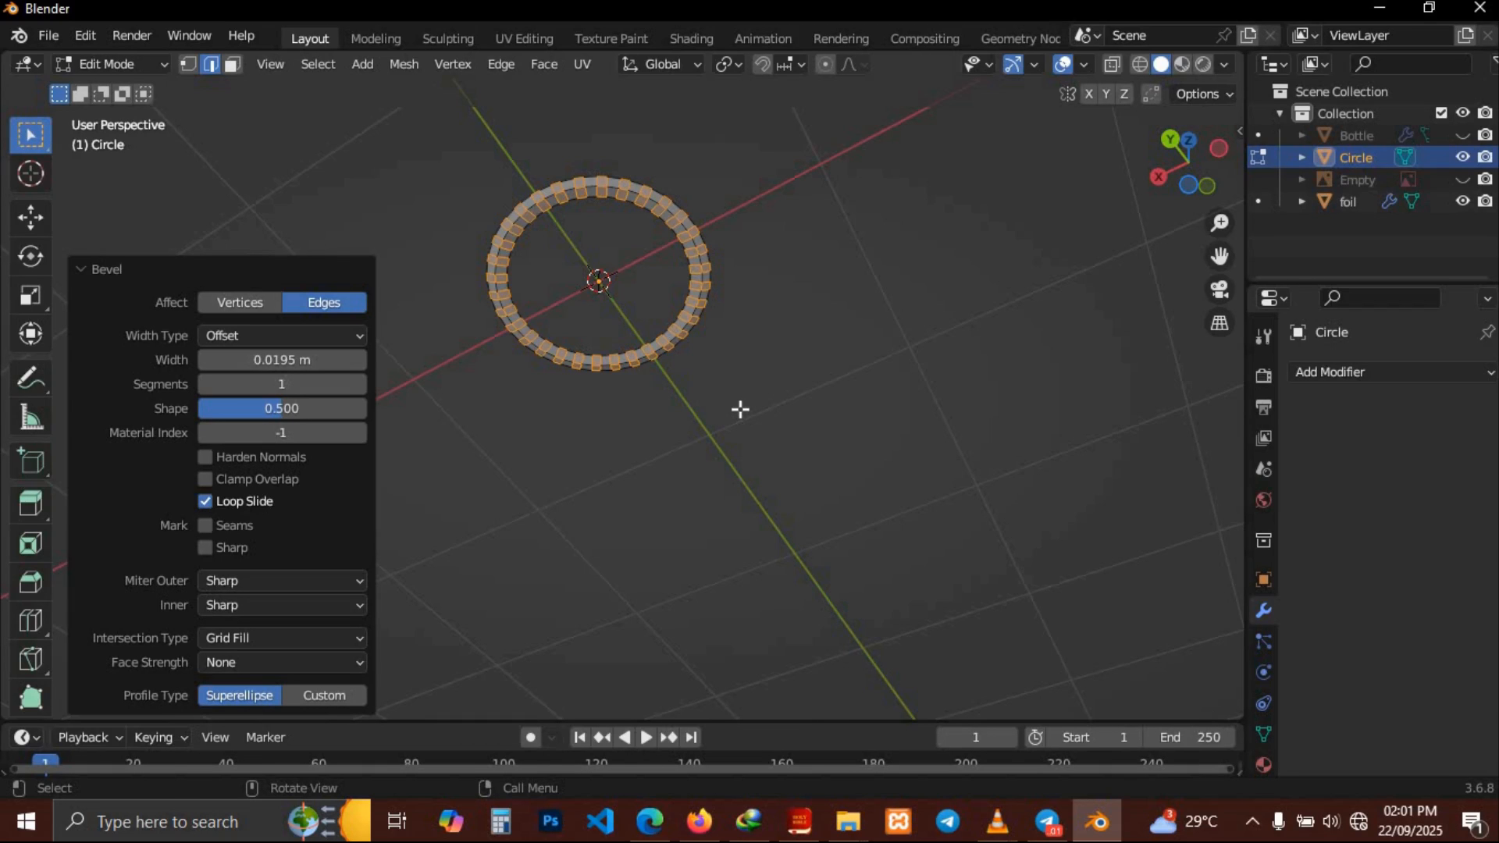
key(x)
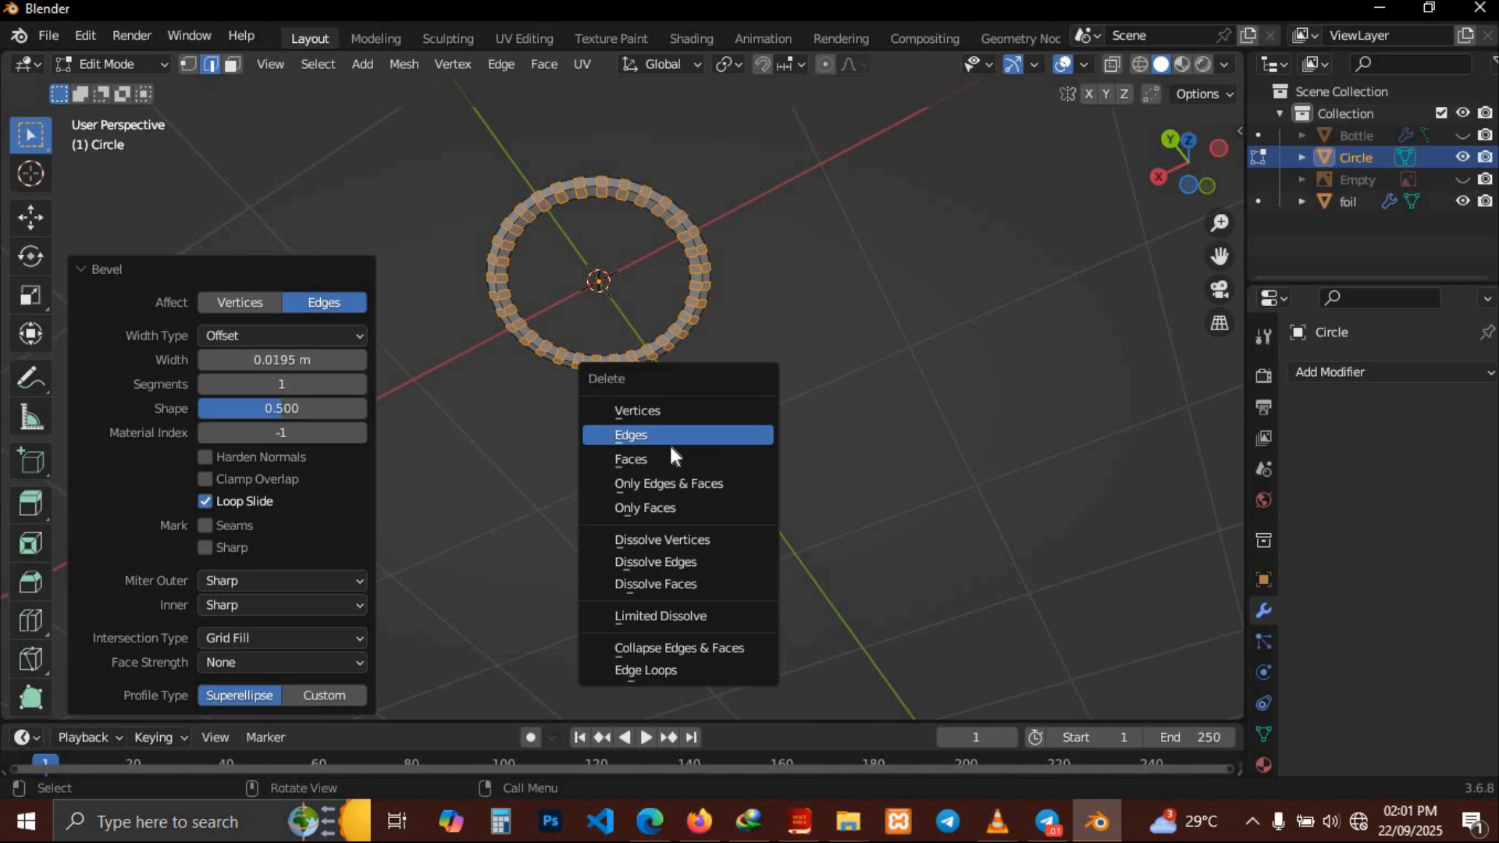
click(646, 460)
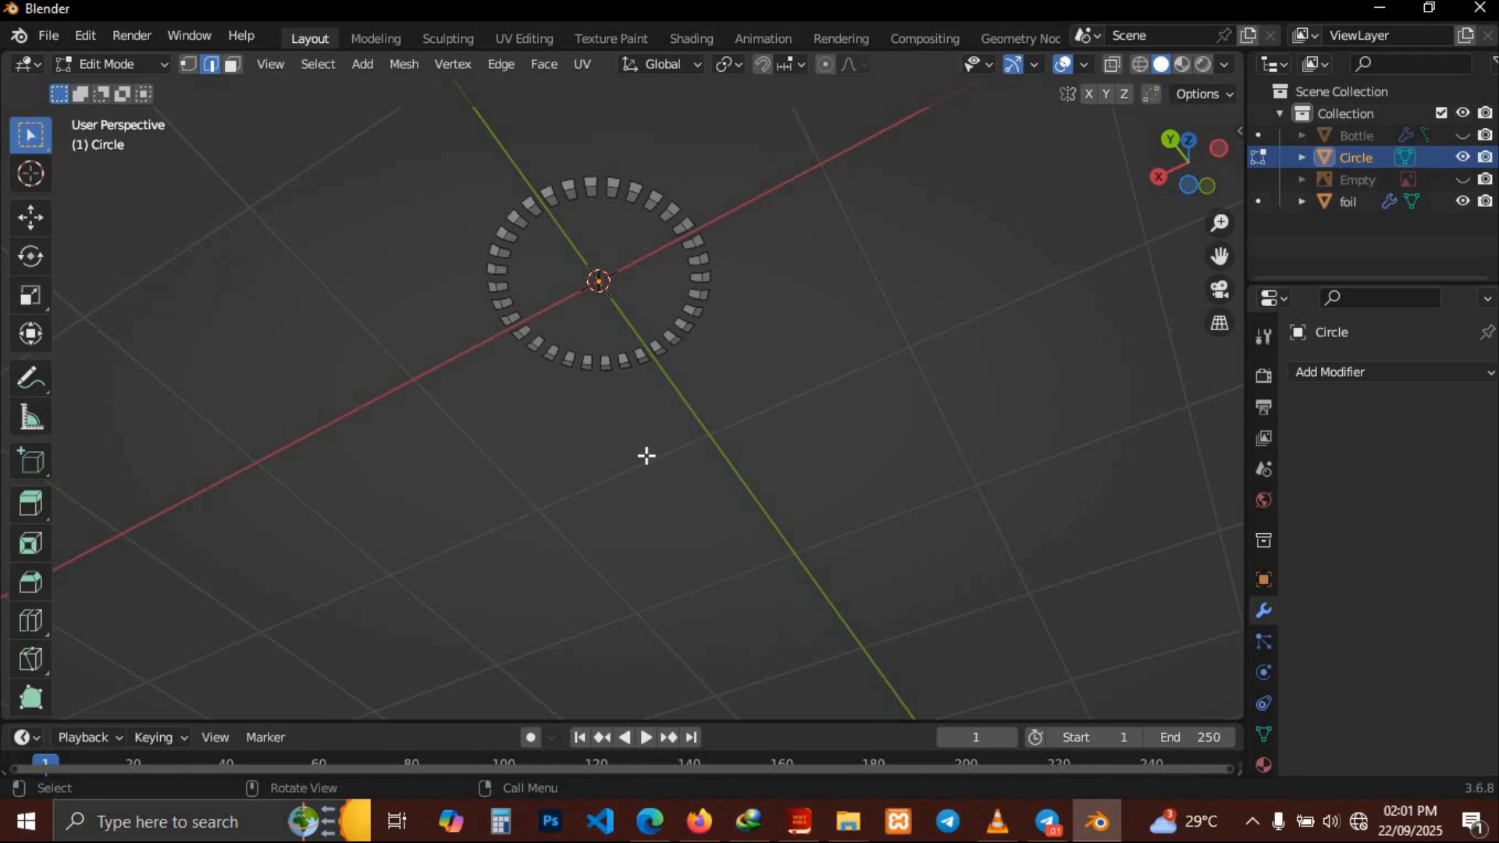
Select an edge of the ring and select all similar edges by length with a threshold of 0.0002
middle_drag(647, 456, 642, 441)
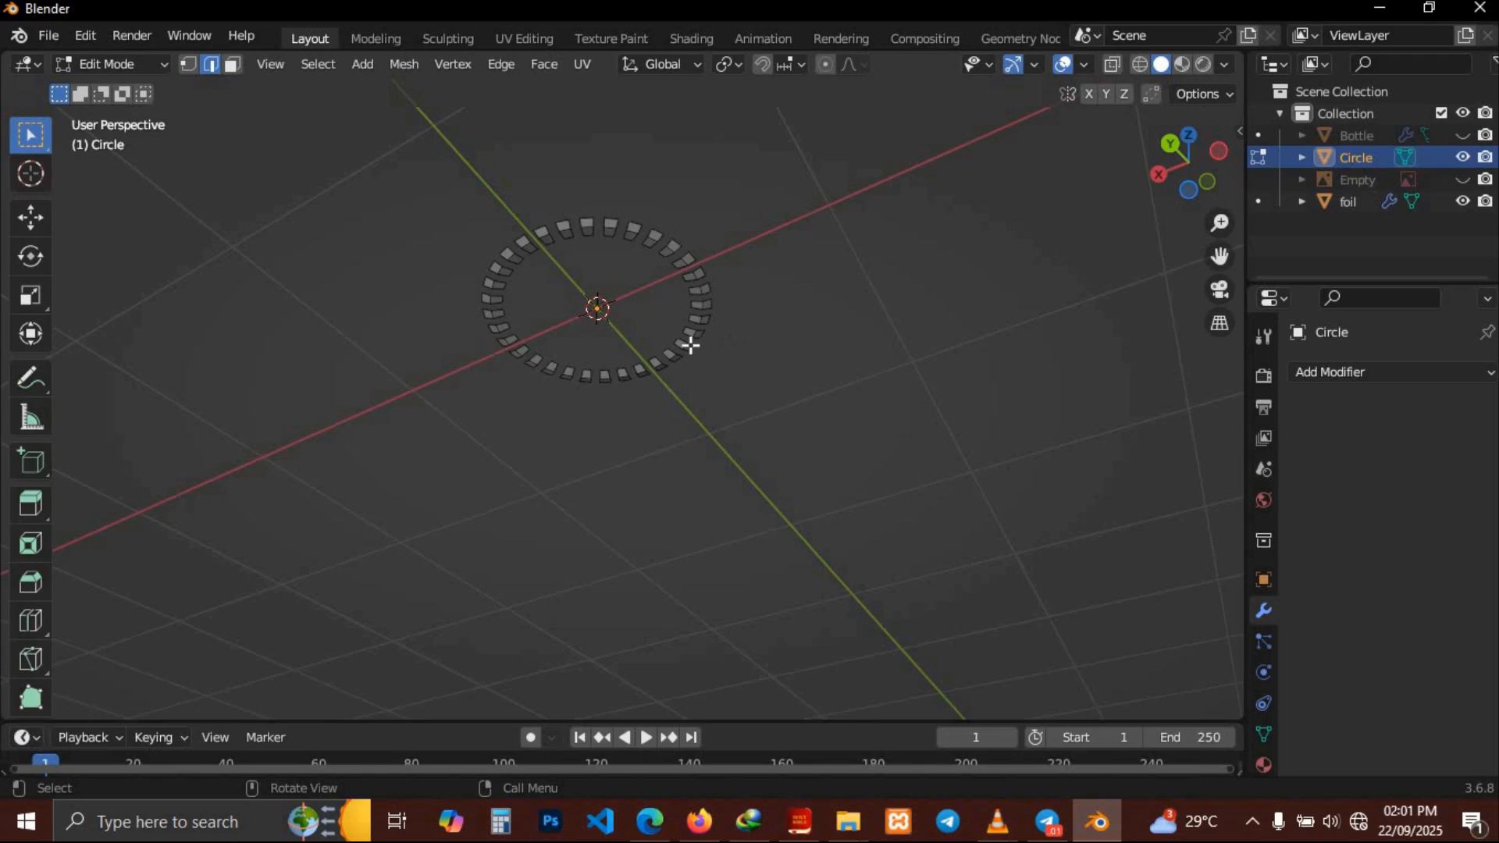
scroll(690, 338, up, 5)
shift+middle_drag(690, 338, 741, 578)
middle_drag(742, 500, 740, 484)
click(795, 501)
key(shift+g)
click(812, 503)
double_click(235, 694)
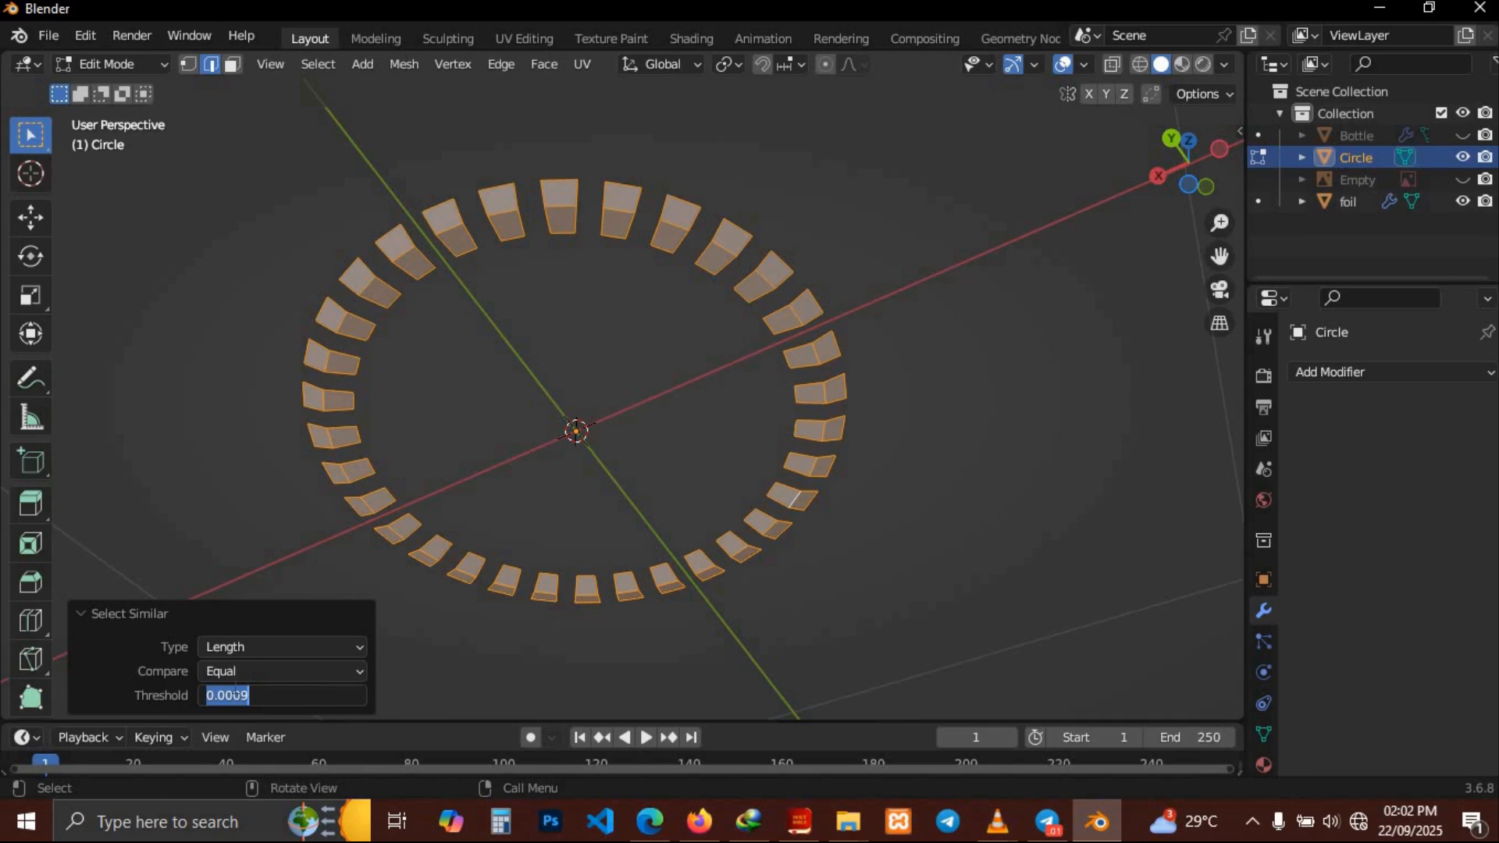
click(187, 694)
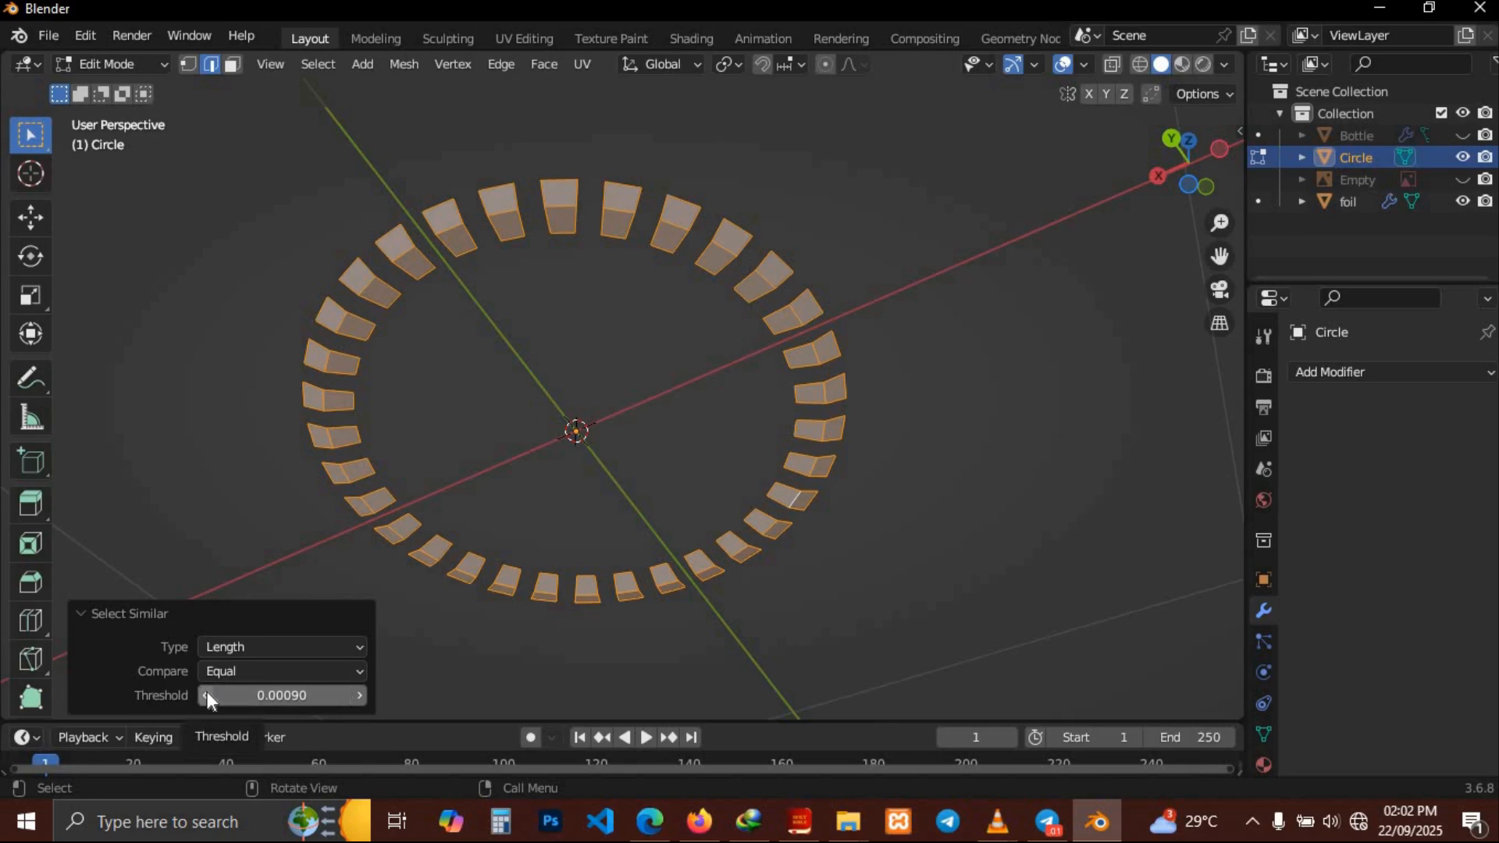
click(206, 694)
click(207, 695)
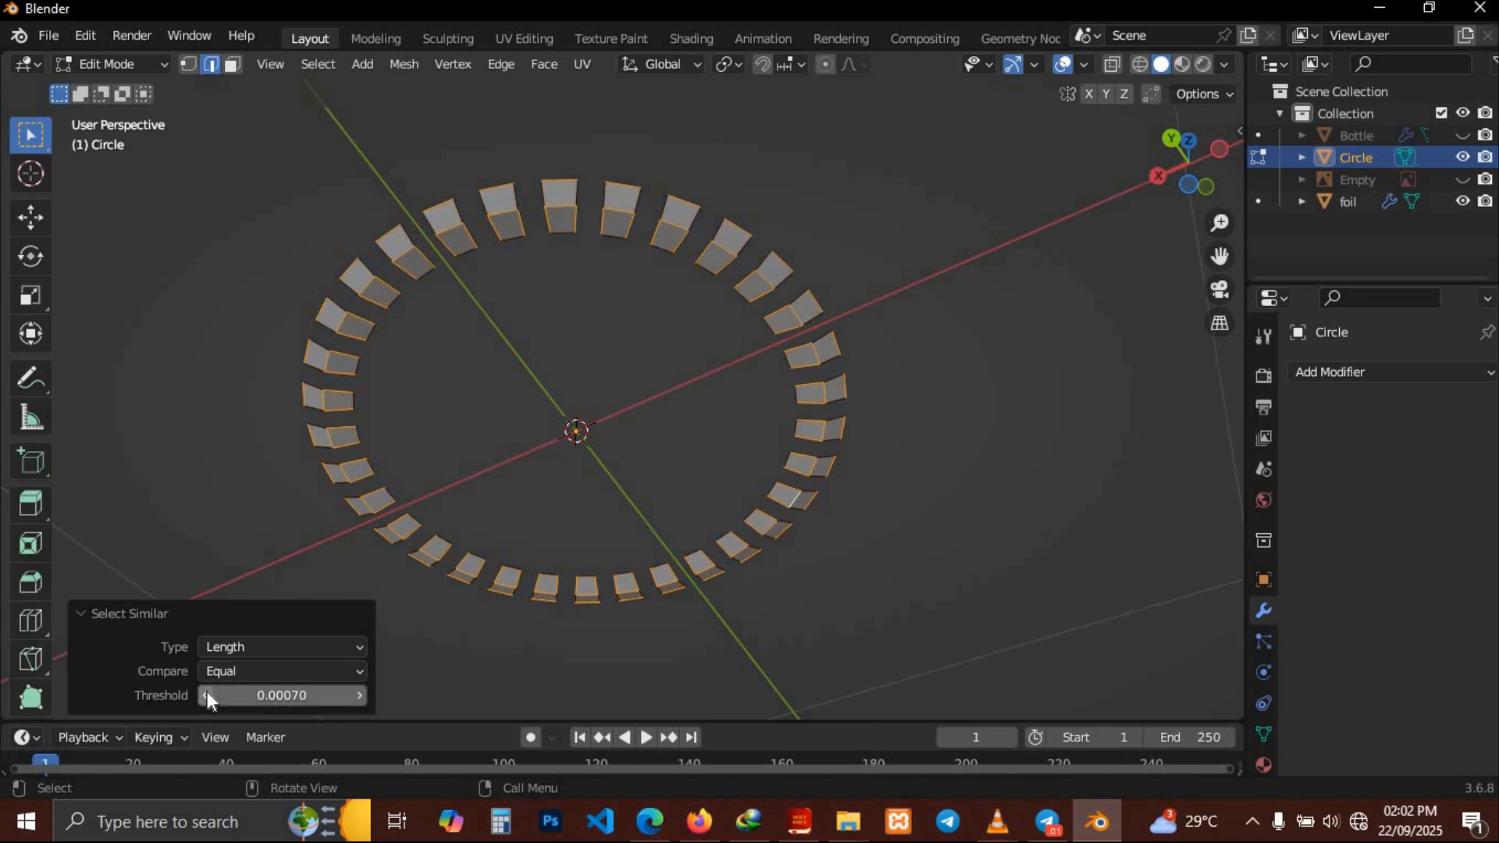
click(206, 694)
click(207, 694)
click(206, 694)
click(207, 695)
click(206, 694)
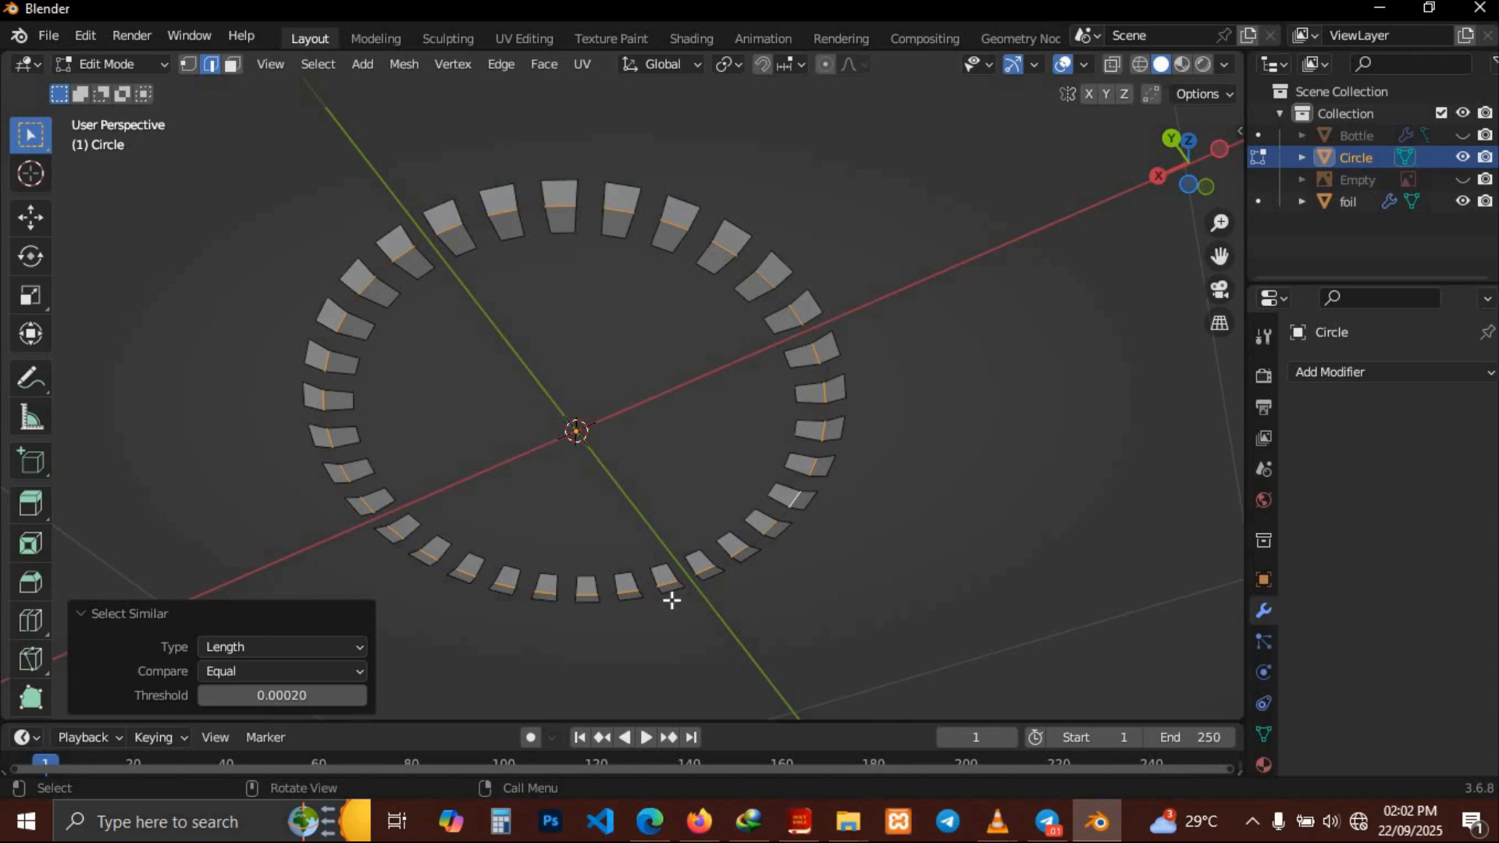
Rotate the selected edges around the Z axis to slant the ring segments
key(r)
key(z)
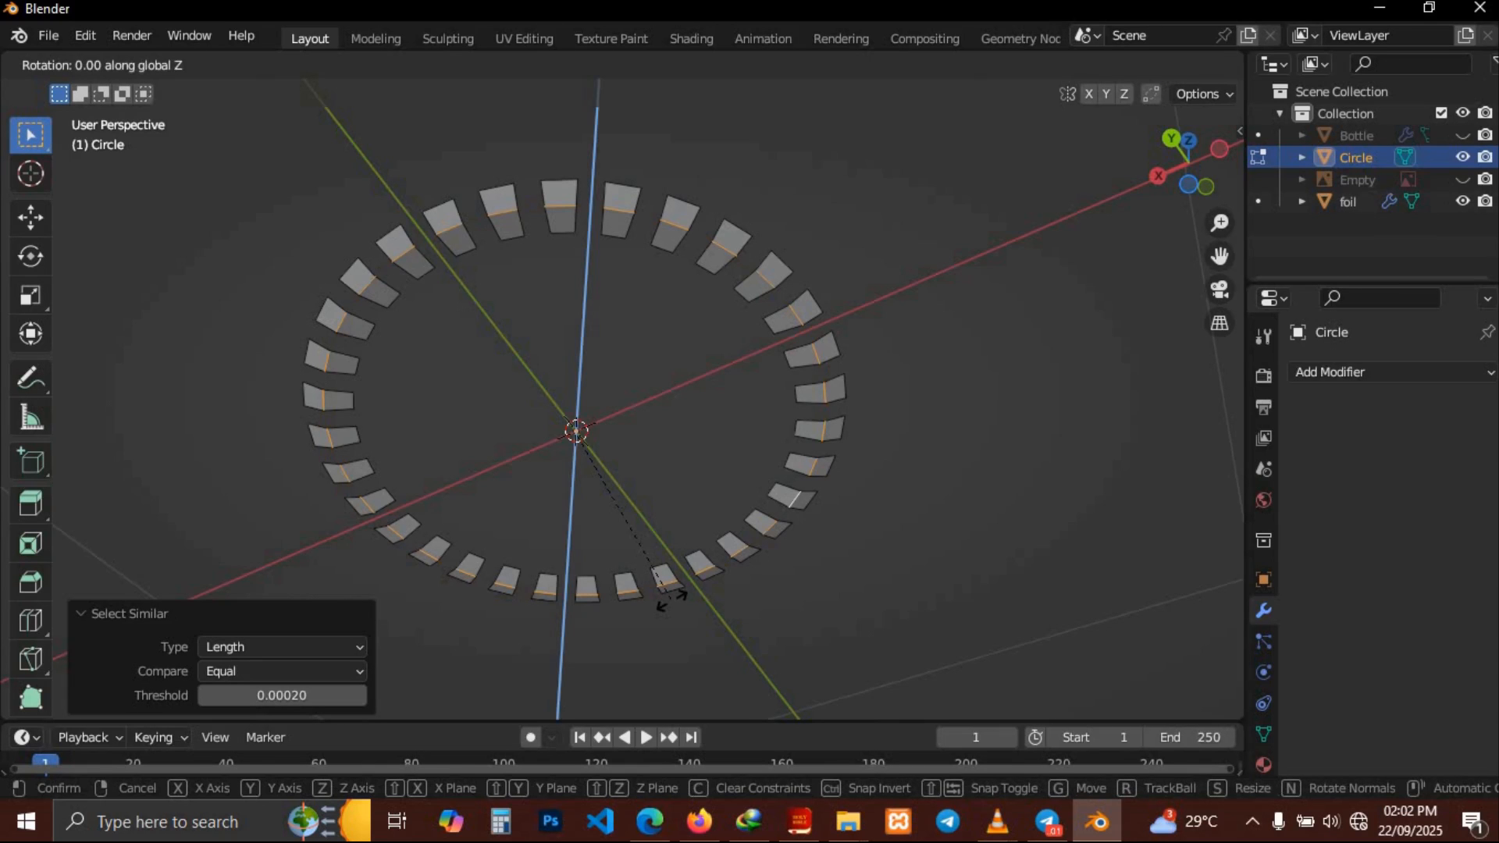
click(695, 586)
Add a Solidify modifier to the circle ring
middle_drag(898, 562, 882, 516)
click(1393, 373)
click(1046, 677)
middle_drag(1053, 489, 1081, 449)
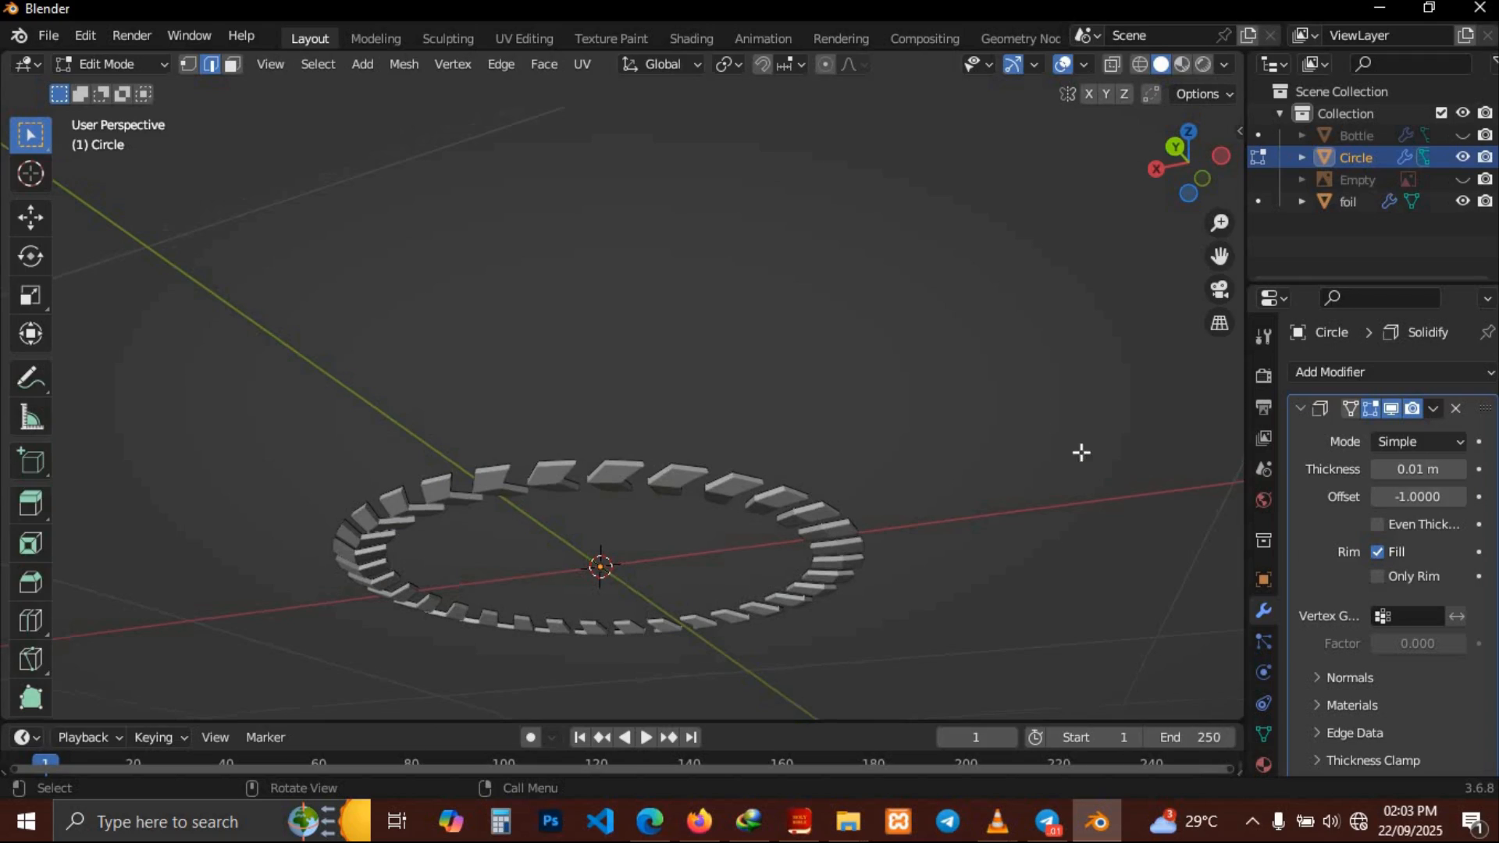
Unhide the bottle and add it to the selection along with the circle
click(1464, 136)
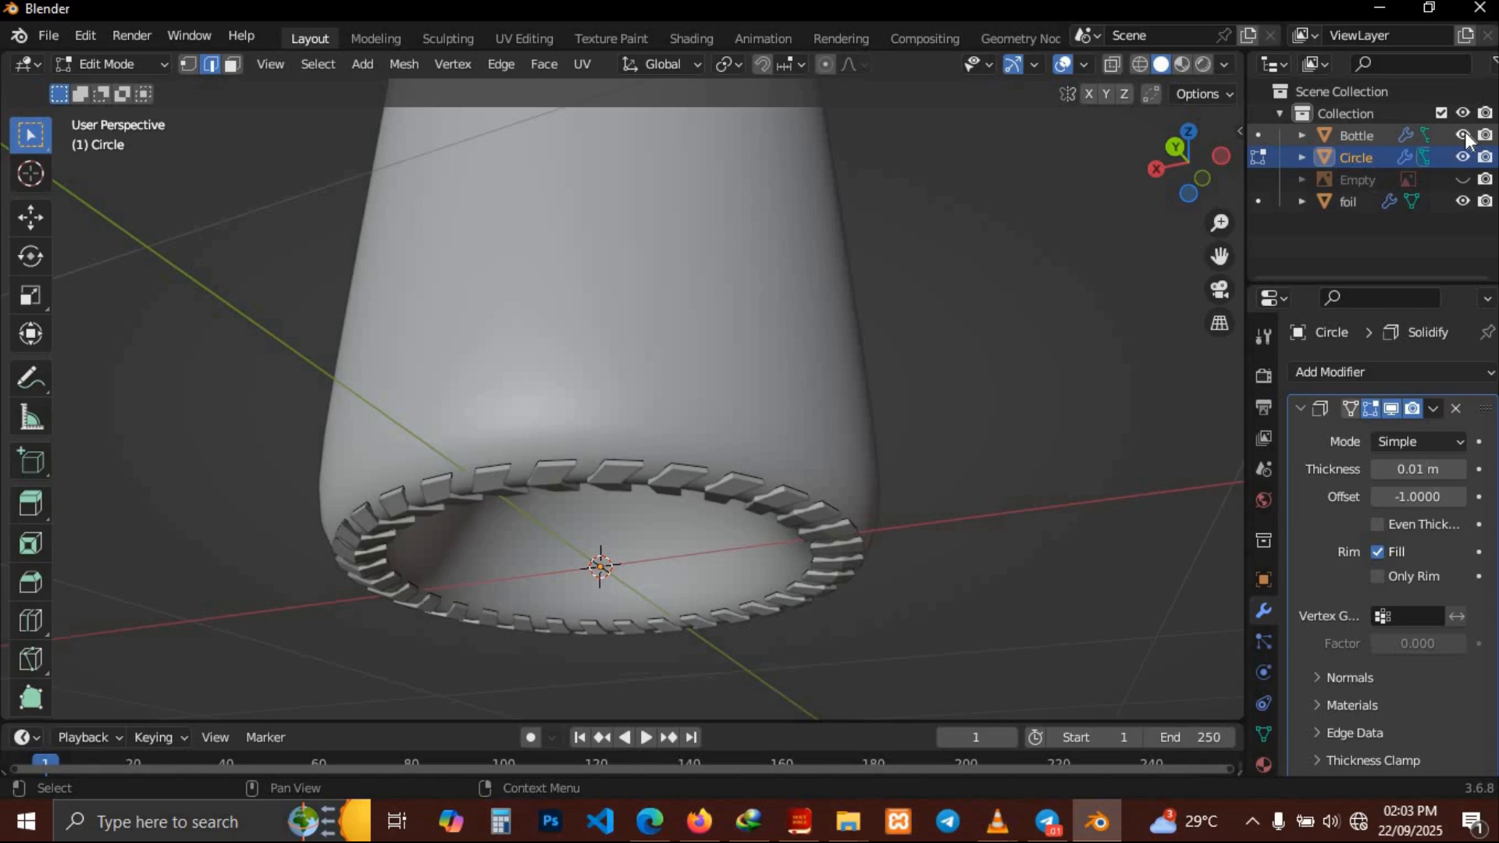
middle_drag(1103, 263, 1065, 292)
click(1350, 140)
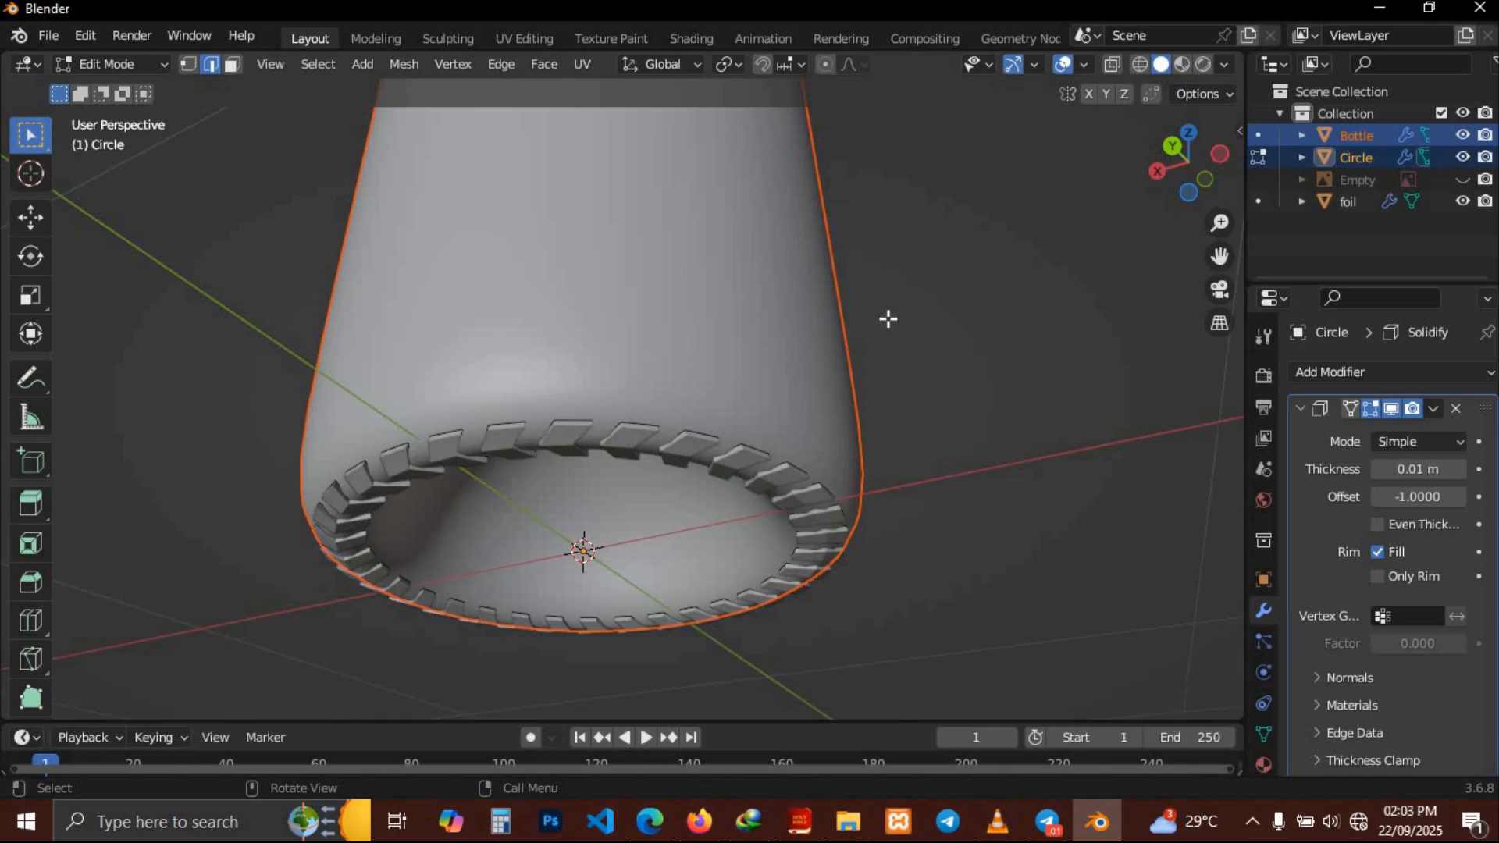
Return to Object Mode and apply Shade Smooth to the bottle
key(Tab)
middle_drag(889, 318, 889, 289)
click(545, 313)
right_click(540, 348)
click(544, 354)
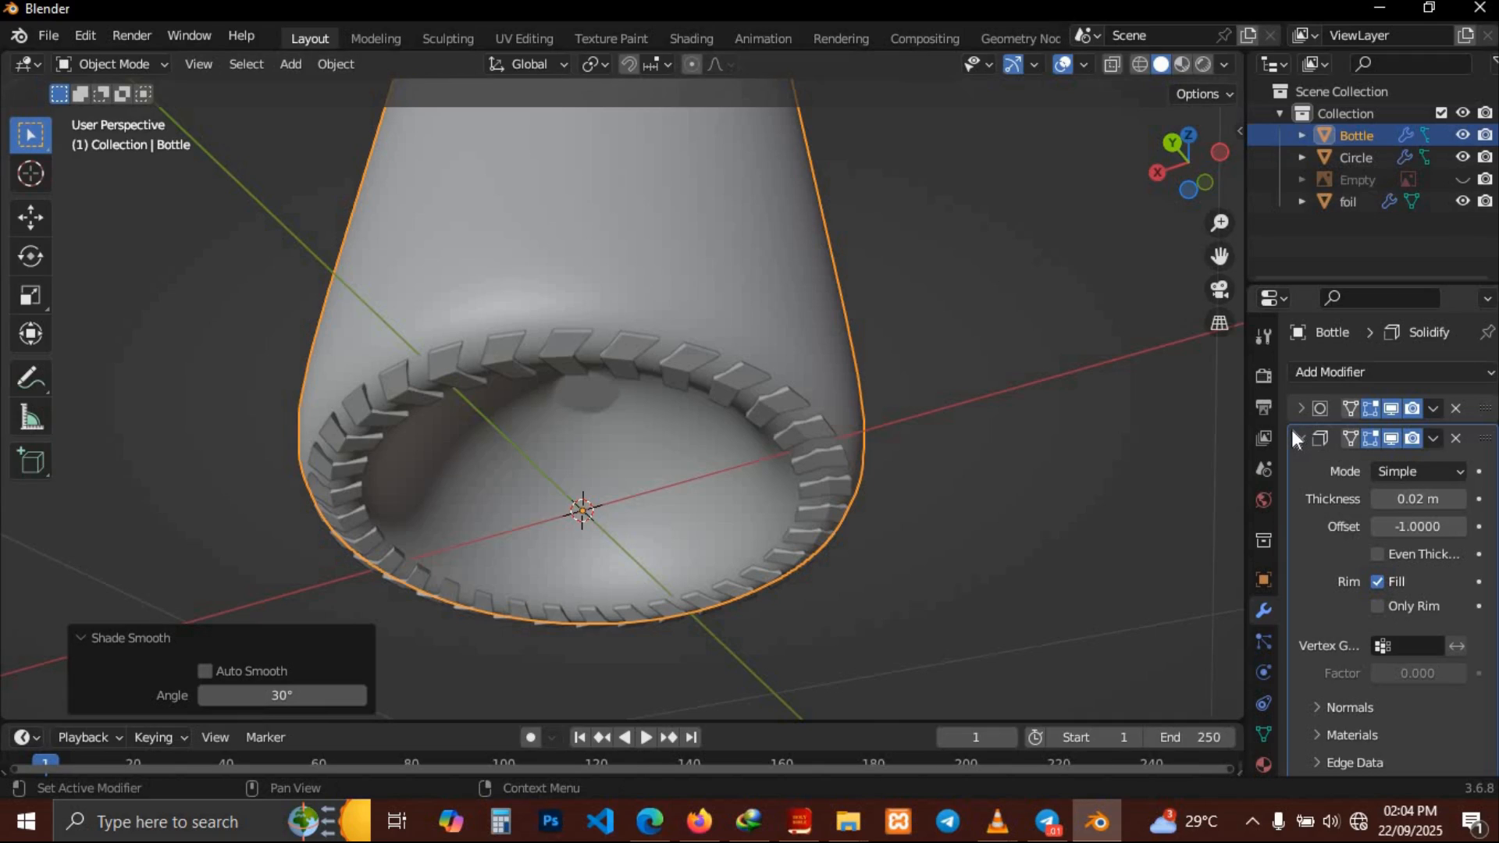
Select the circle ring, apply its Solidify modifier and add a level 2 Subdivision Surface modifier
click(819, 460)
key(ctrl+a)
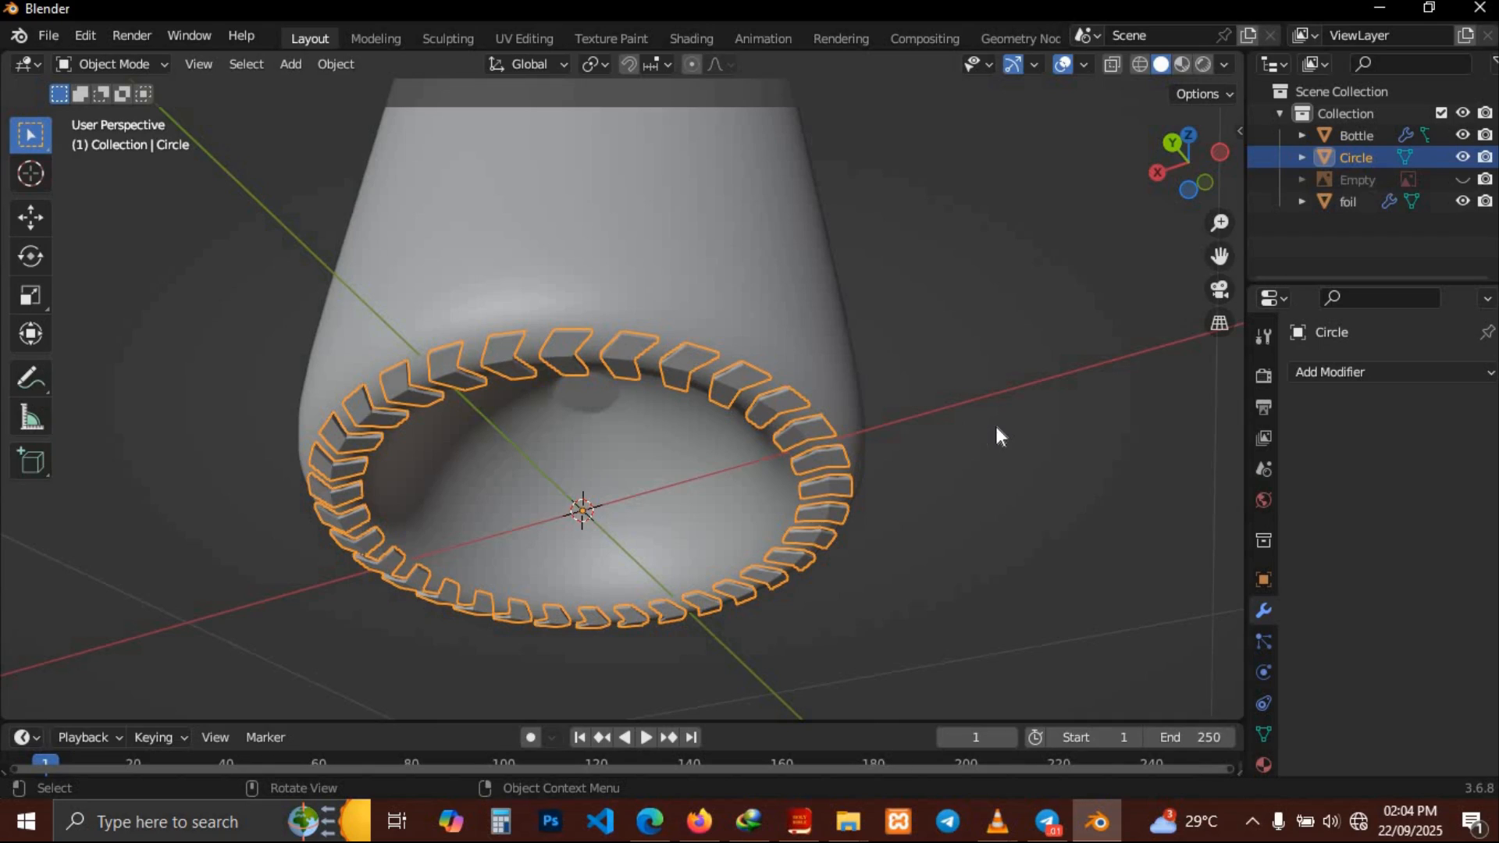
key(ctrl+2)
Apply Shade Smooth to the circle ring
middle_drag(996, 427, 741, 349)
right_click(729, 335)
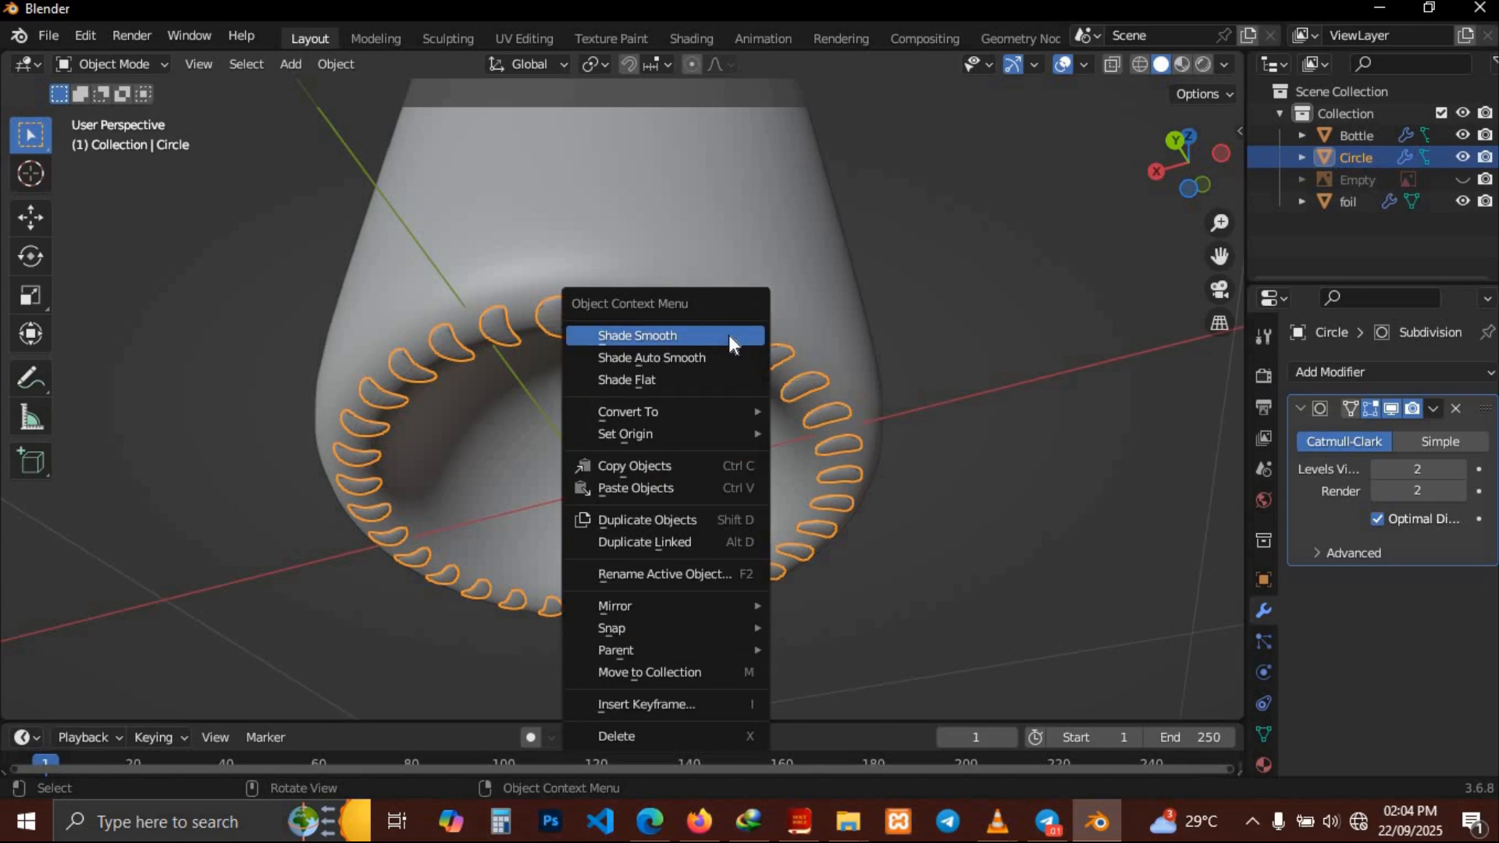
click(729, 336)
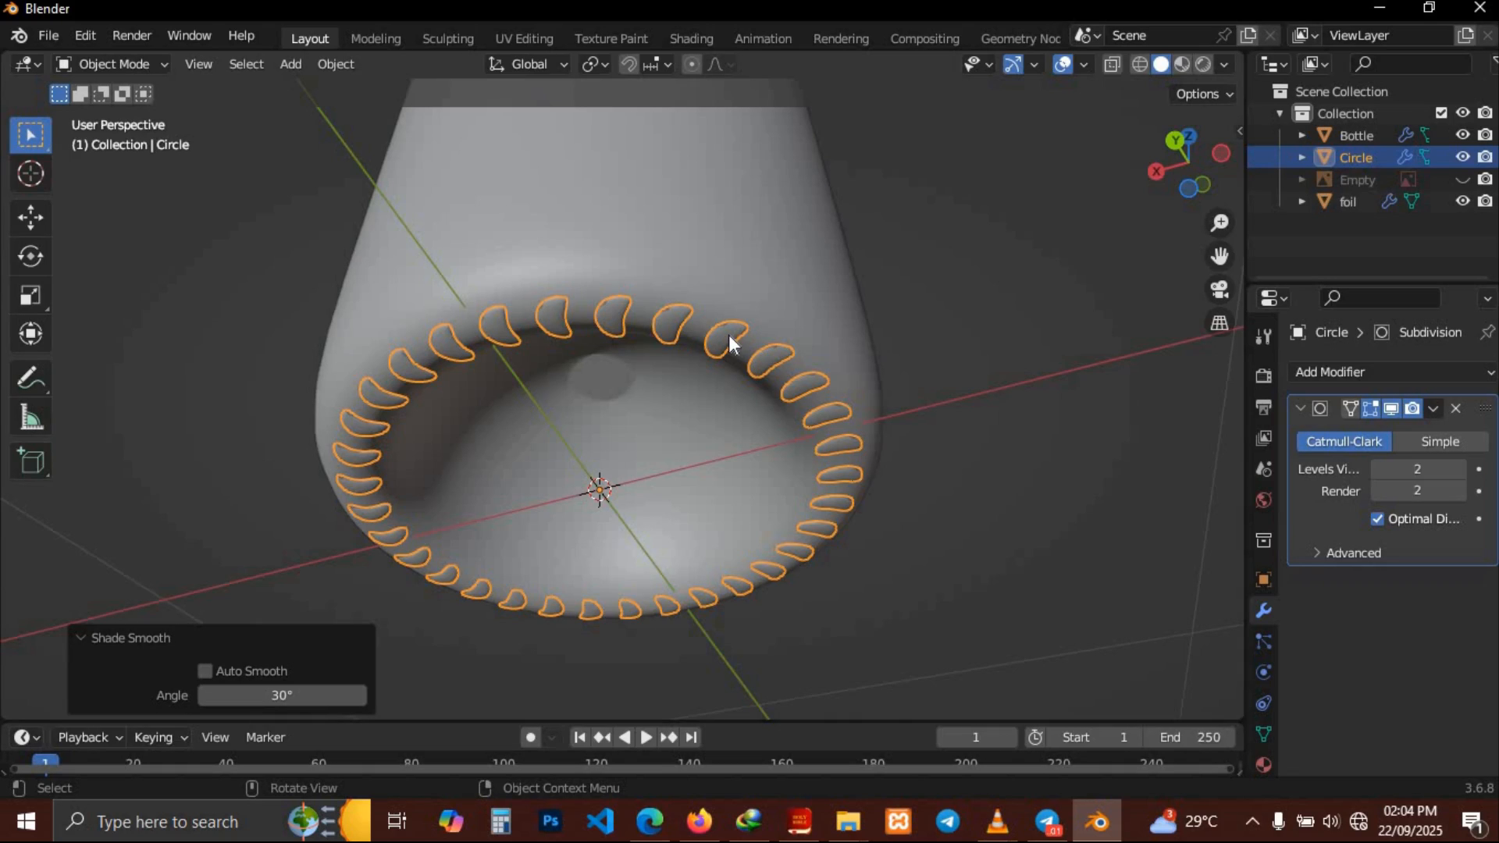
Zoom and orbit around the bottle base to inspect the smoothed ring segments
scroll(729, 336, down, 5)
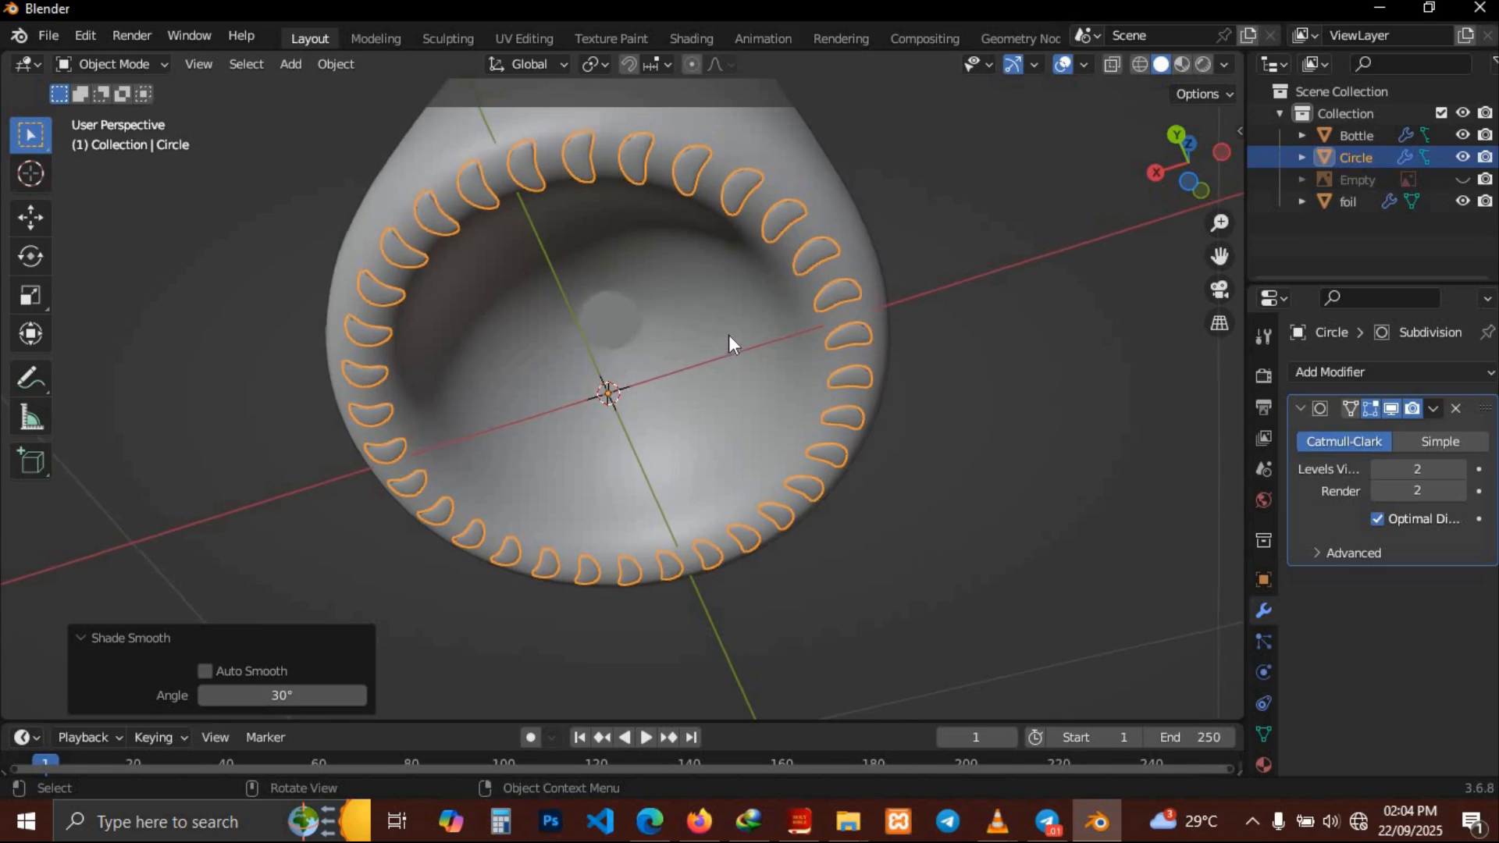
scroll(729, 336, up, 5)
scroll(728, 336, down, 2)
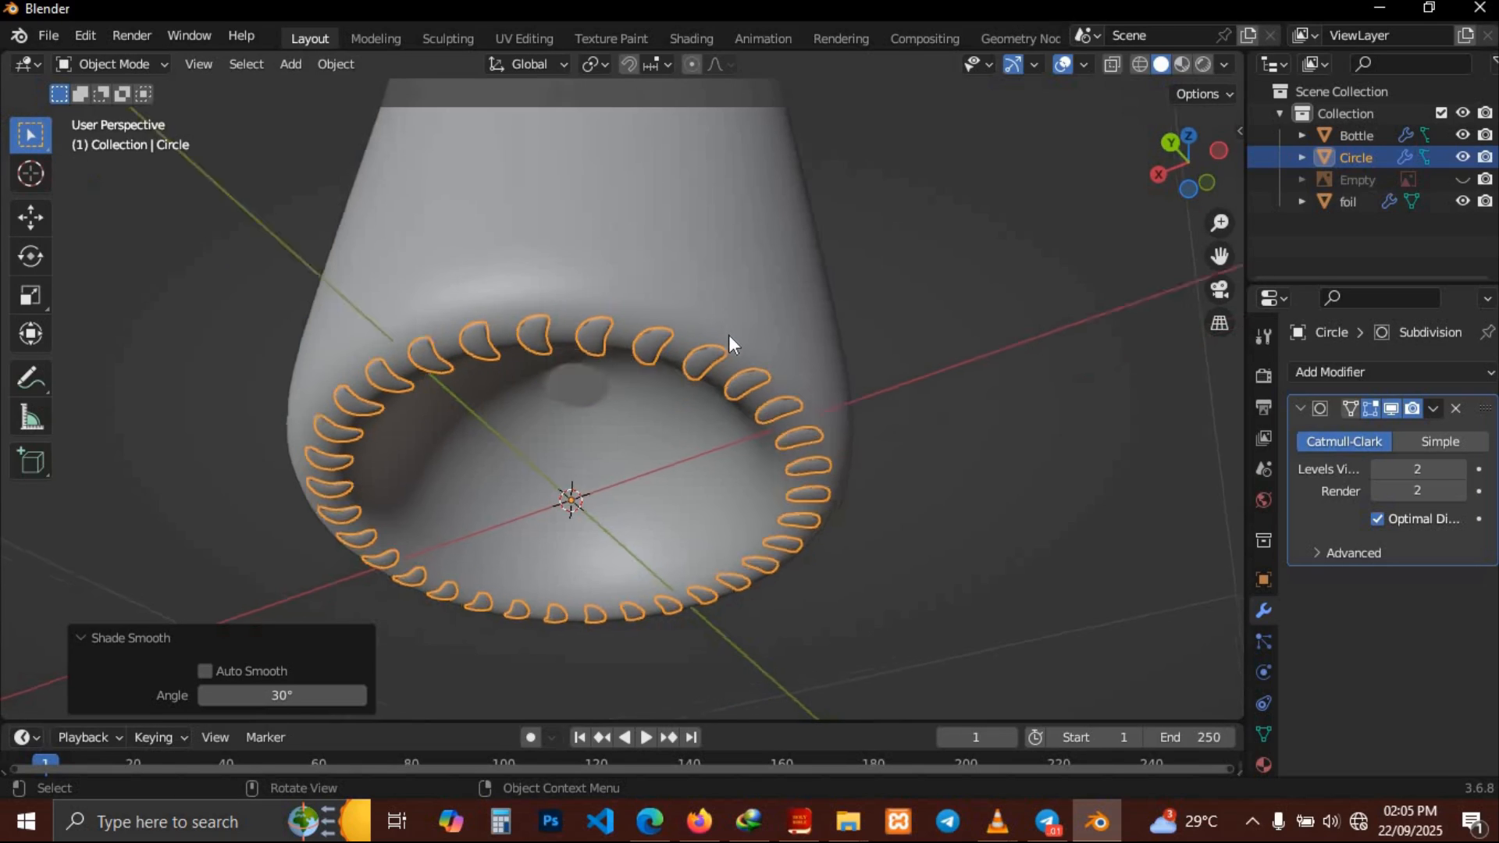
scroll(730, 335, down, 5)
scroll(729, 335, up, 5)
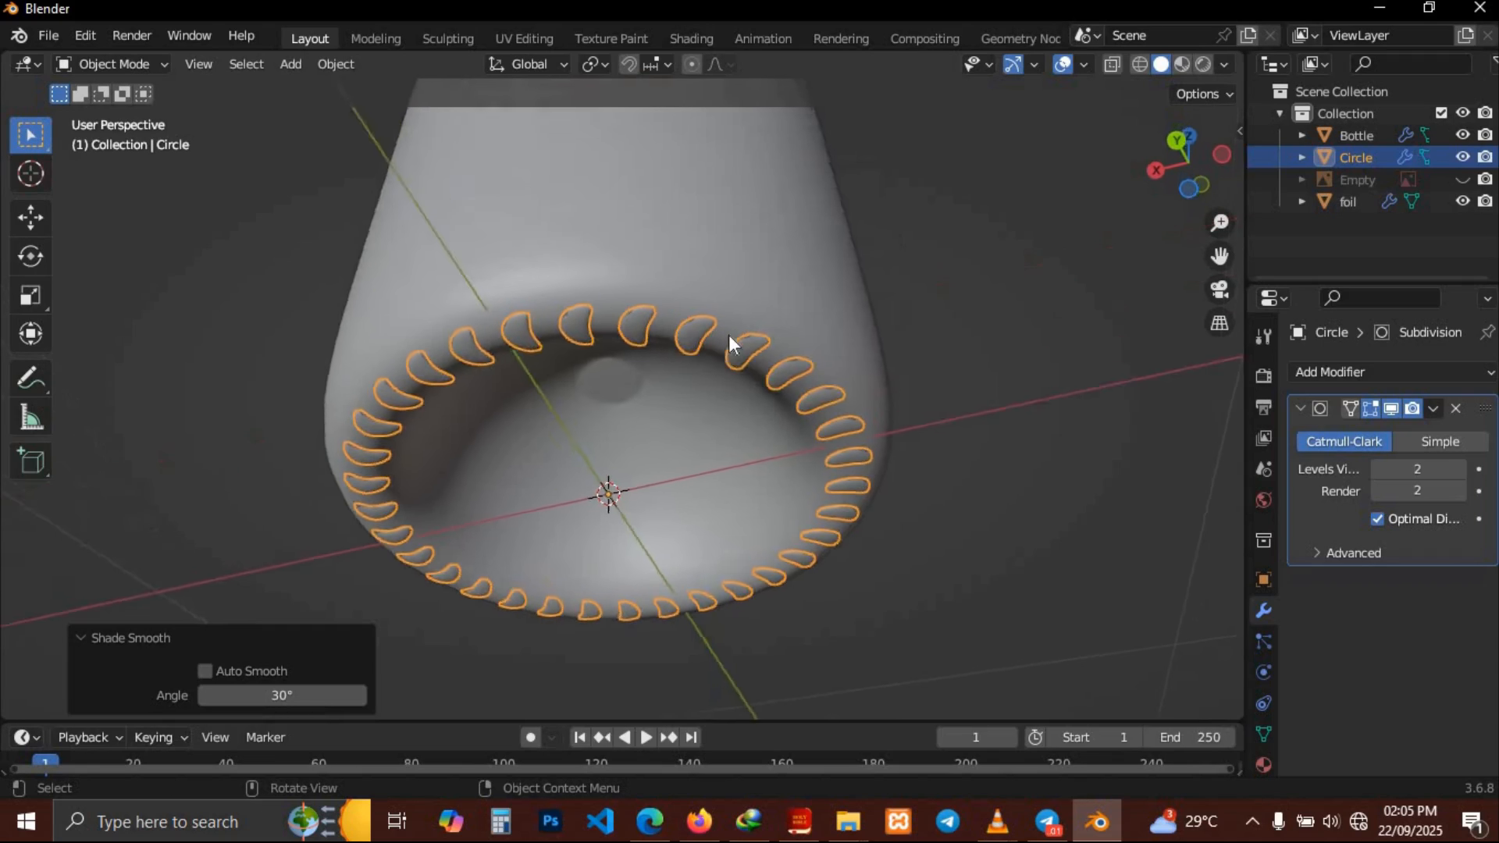
scroll(729, 336, up, 6)
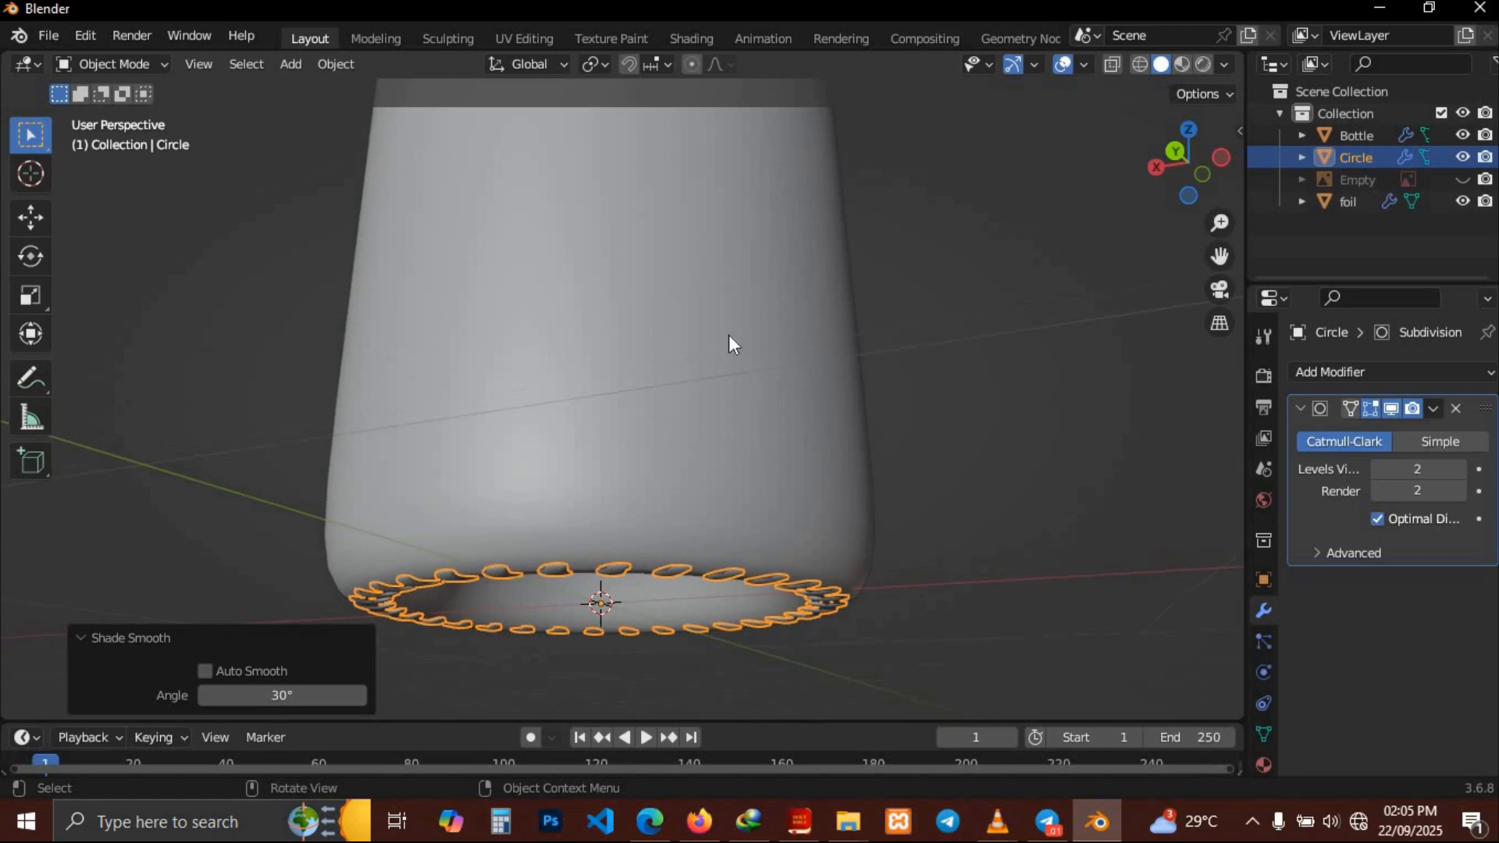
scroll(728, 336, up, 3)
scroll(979, 395, down, 10)
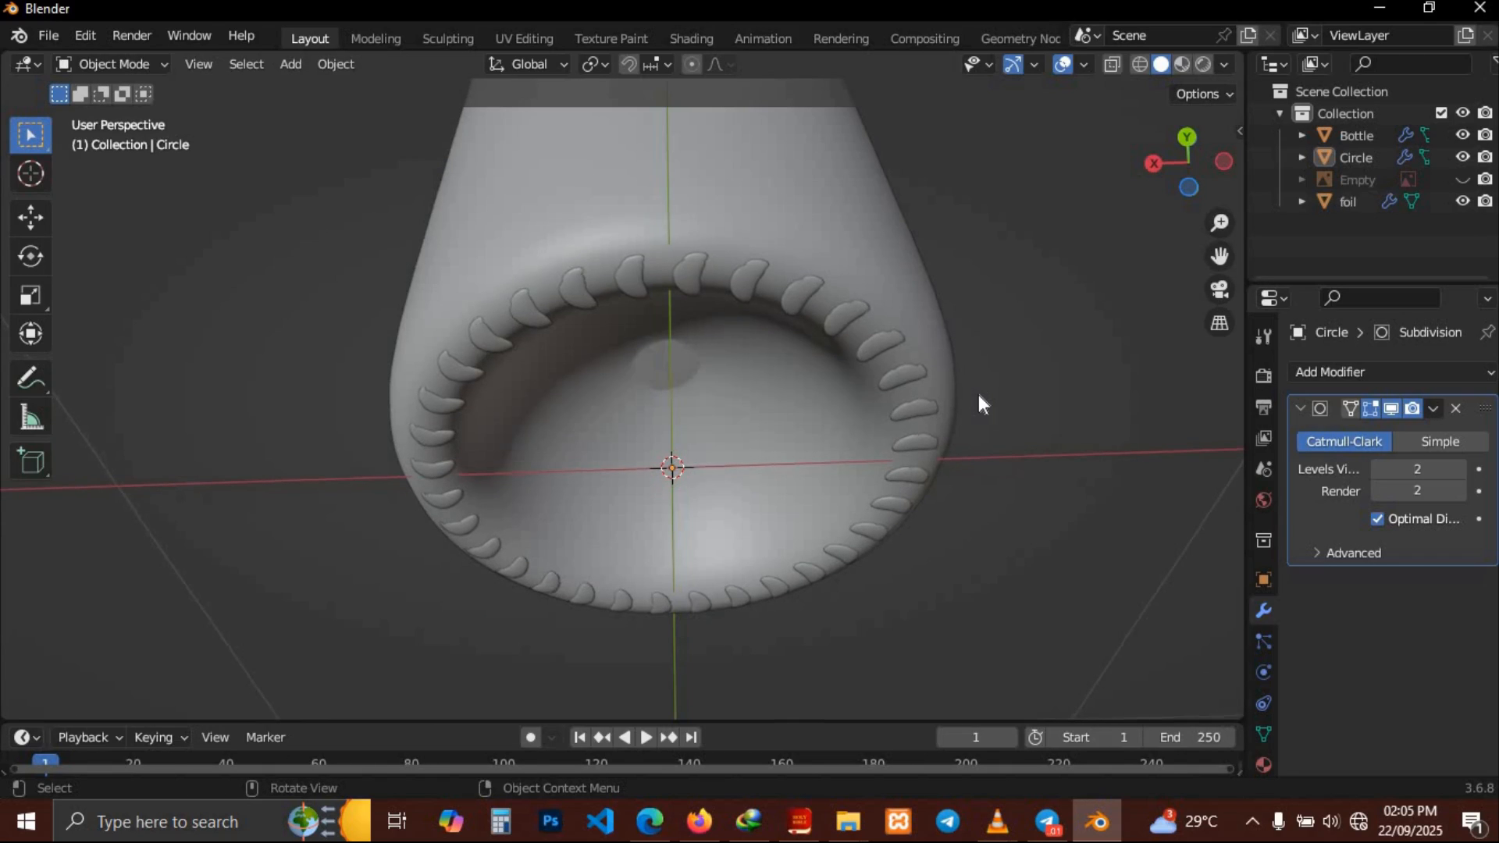
scroll(979, 395, down, 6)
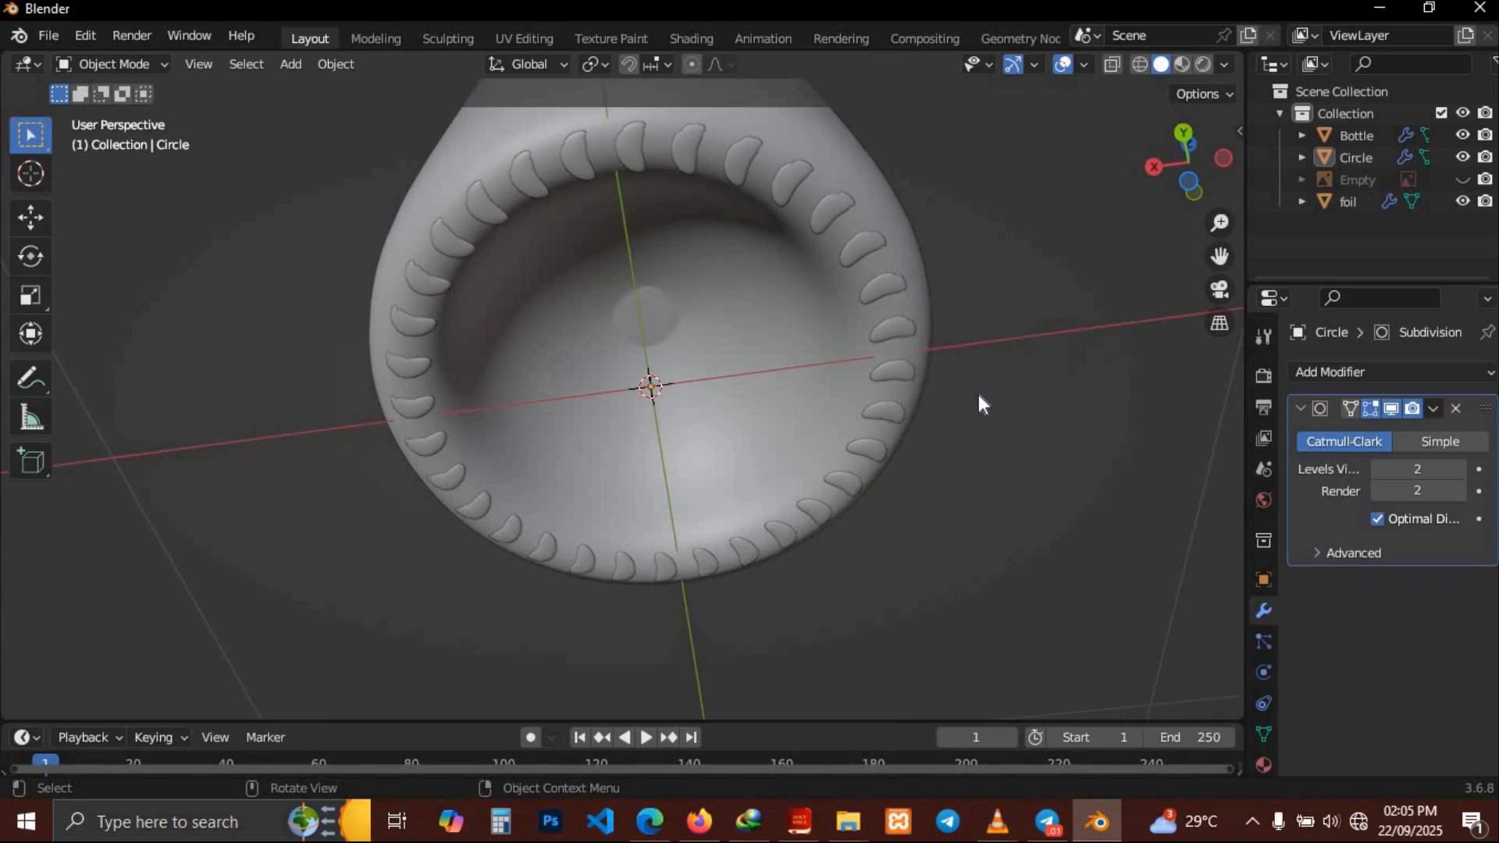
scroll(979, 394, up, 4)
scroll(978, 395, up, 6)
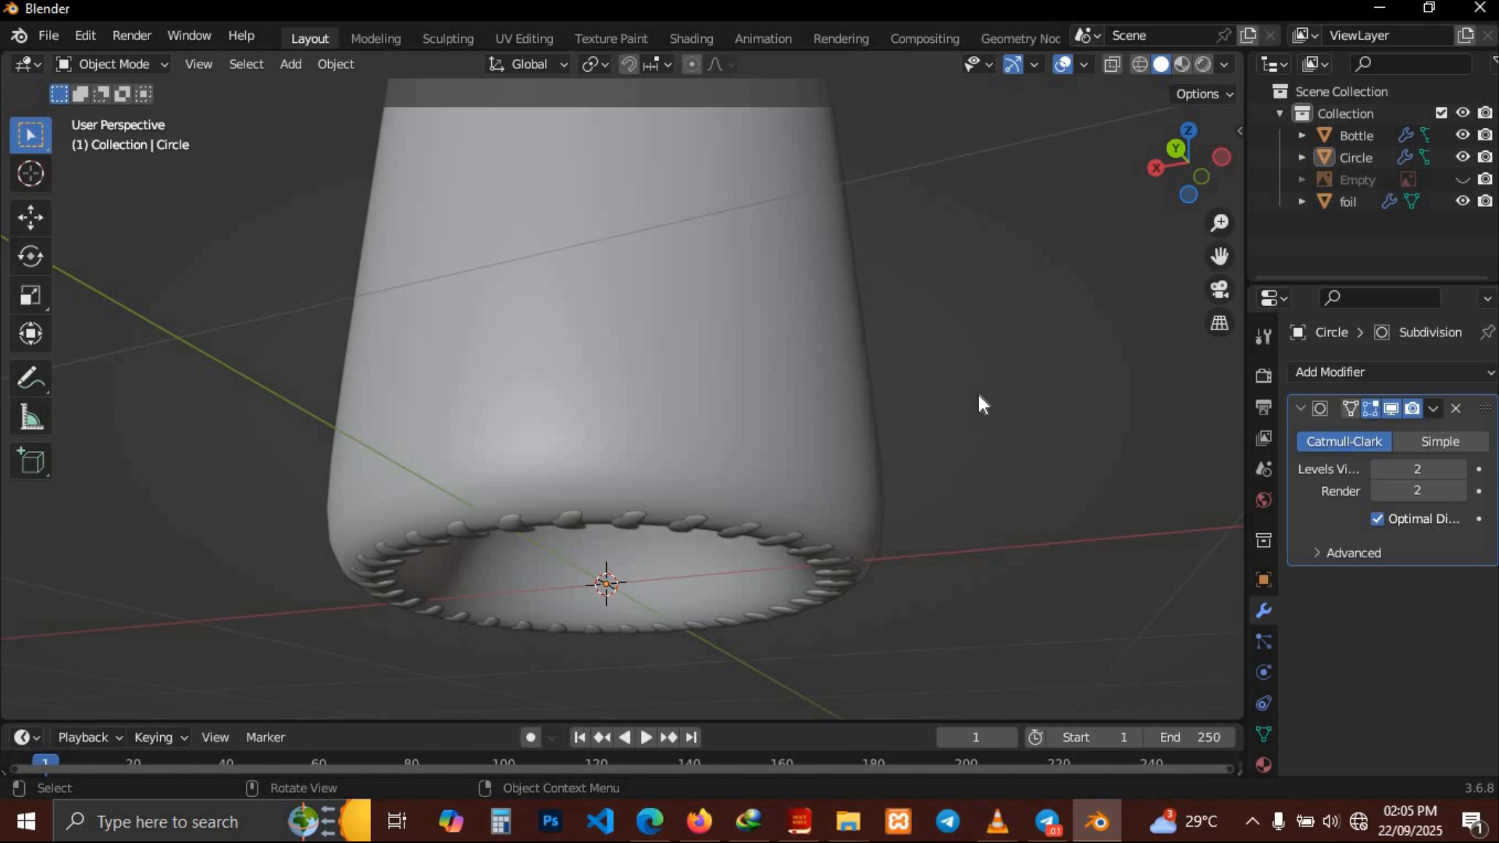
Select the circle ring and start moving it
click(733, 534)
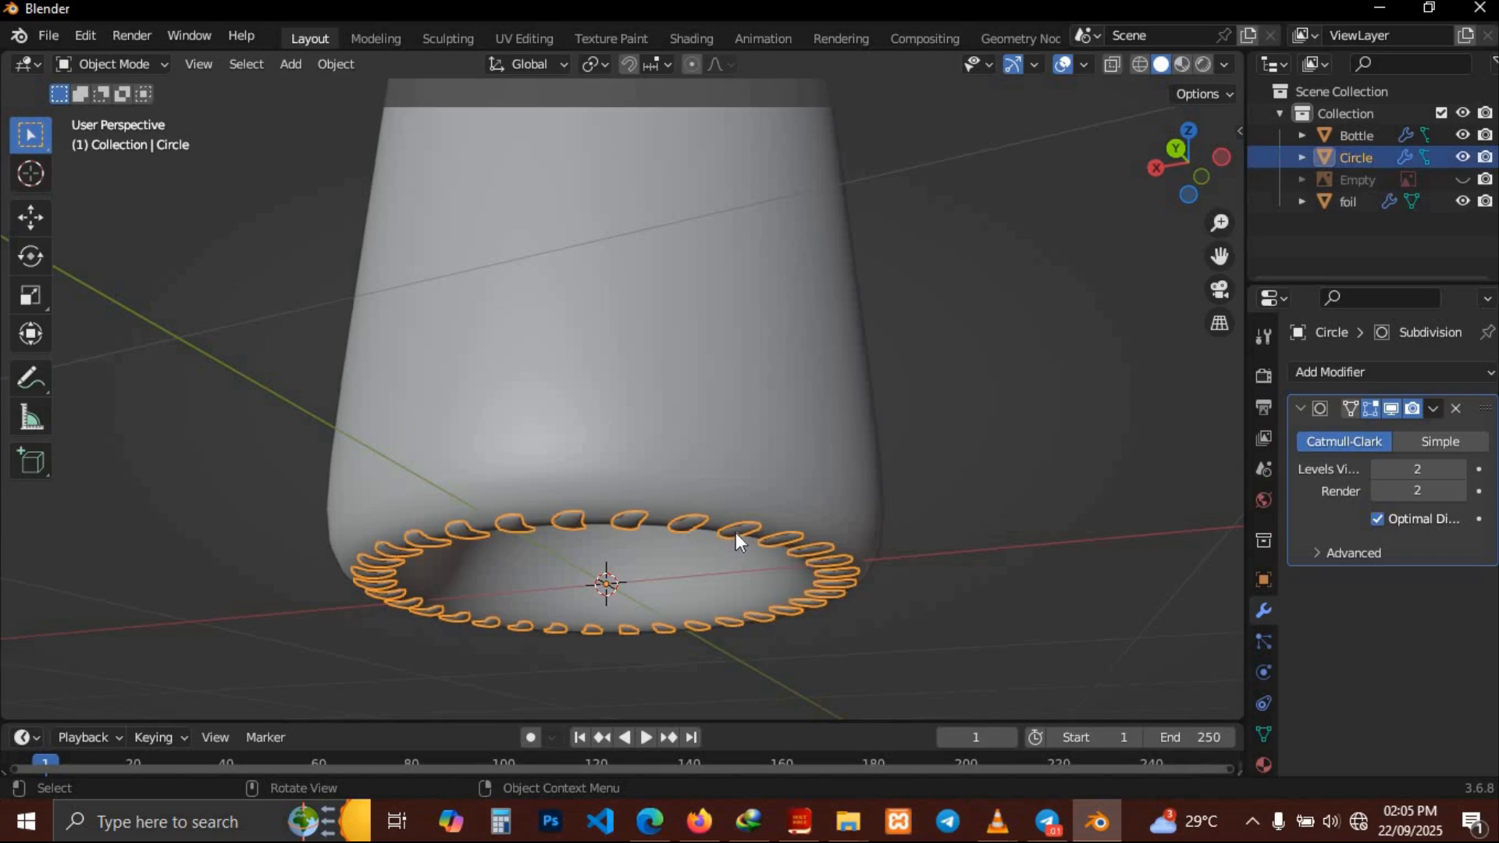
key(g)
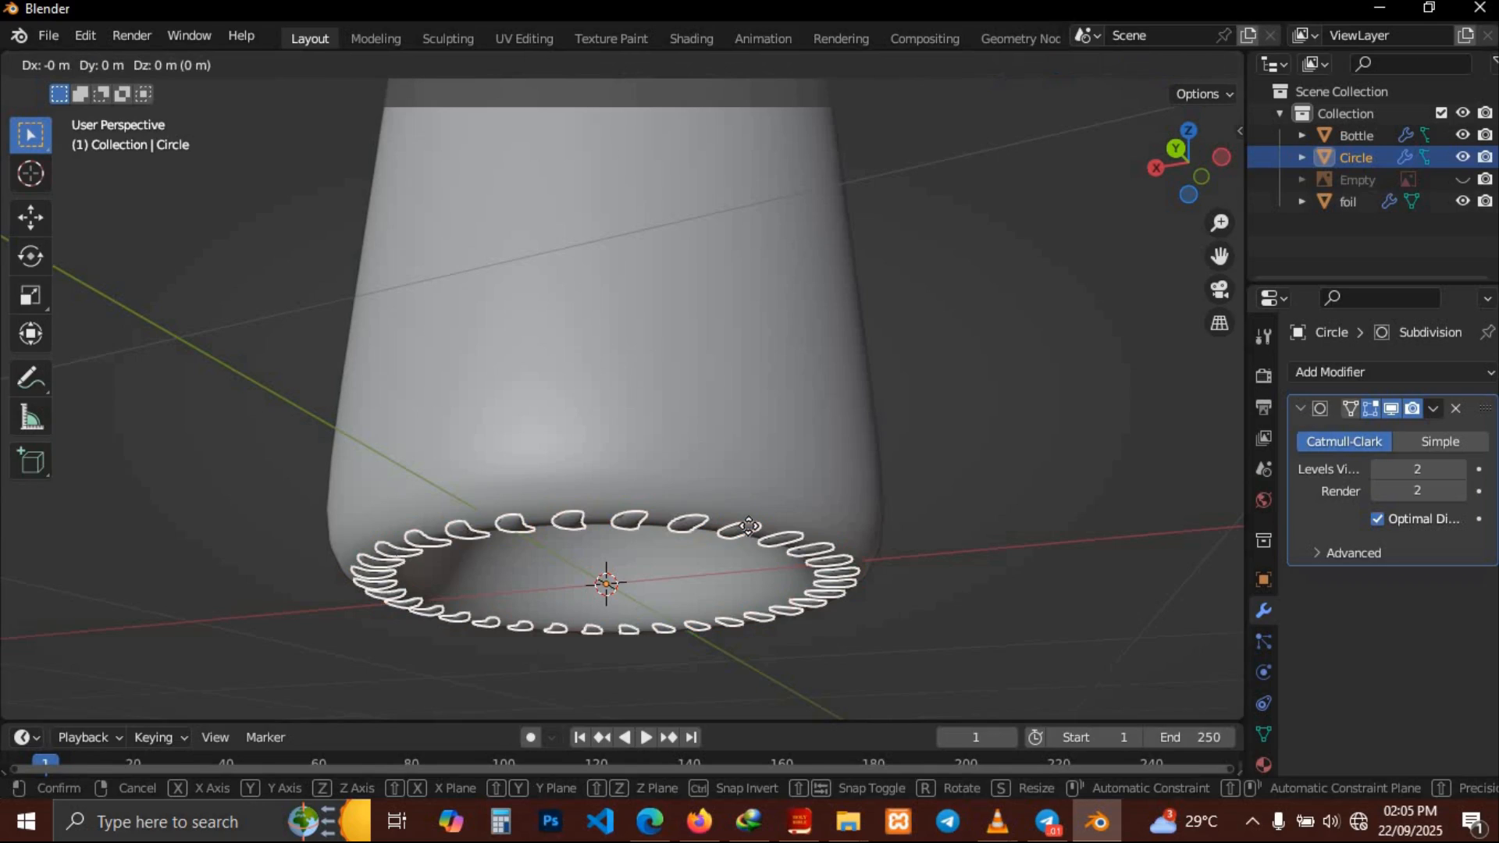
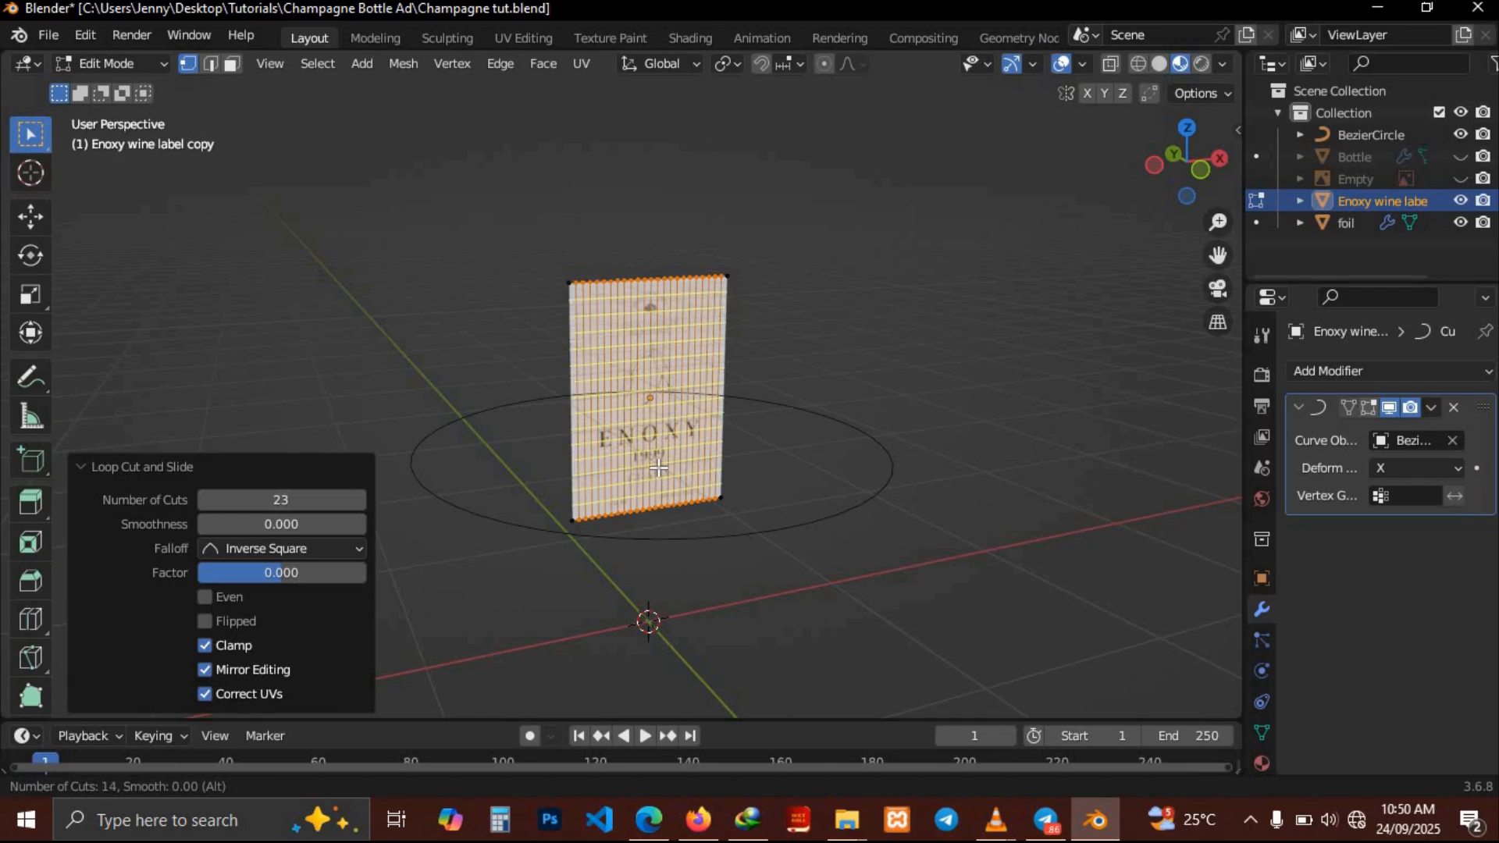
scroll(658, 467, up, 4)
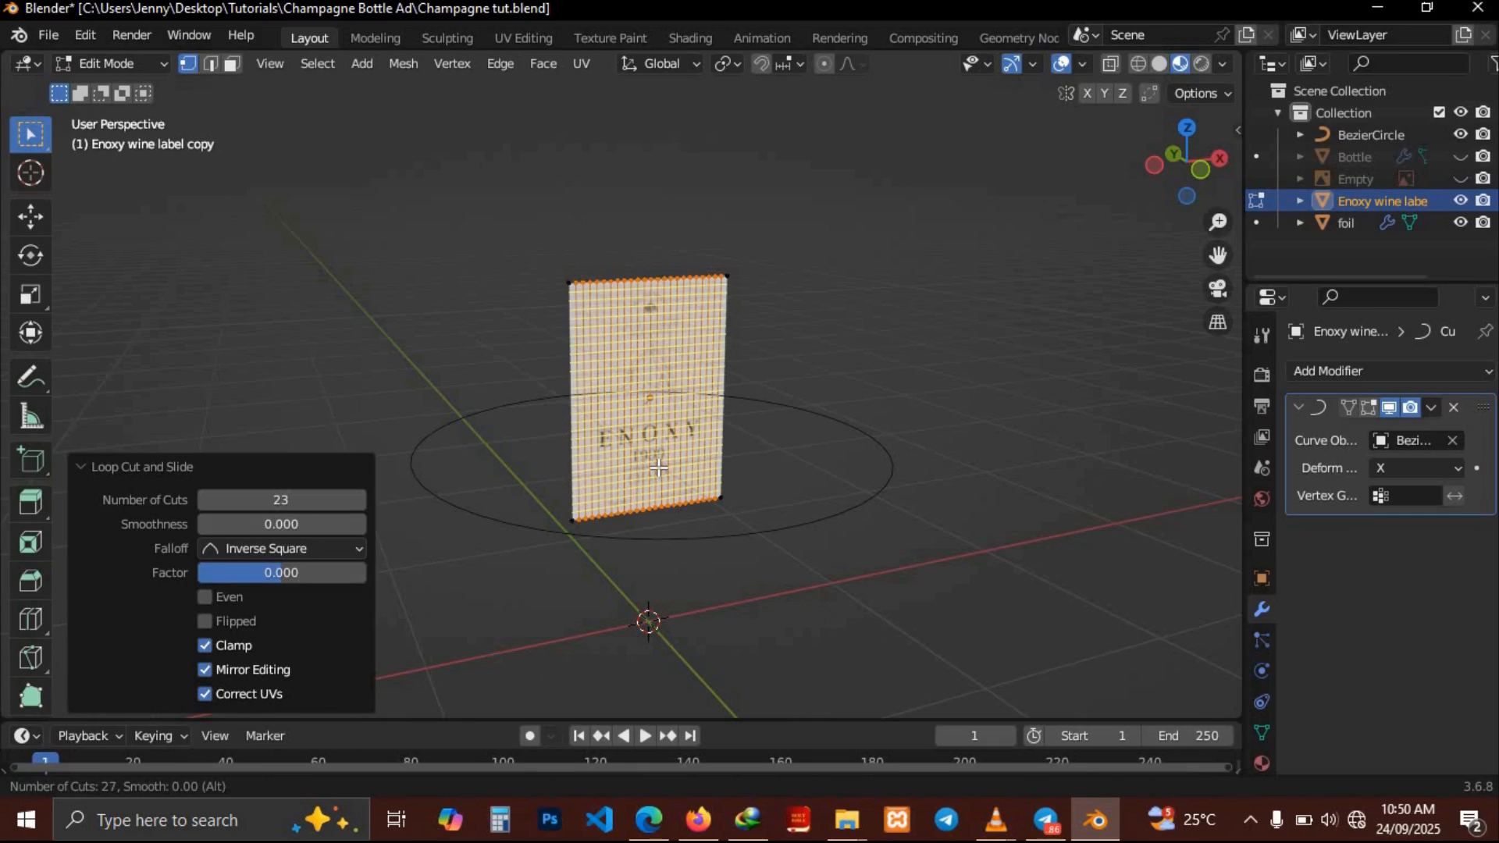
Add 28 loop cuts across the label copy and return to Object Mode
click(658, 467)
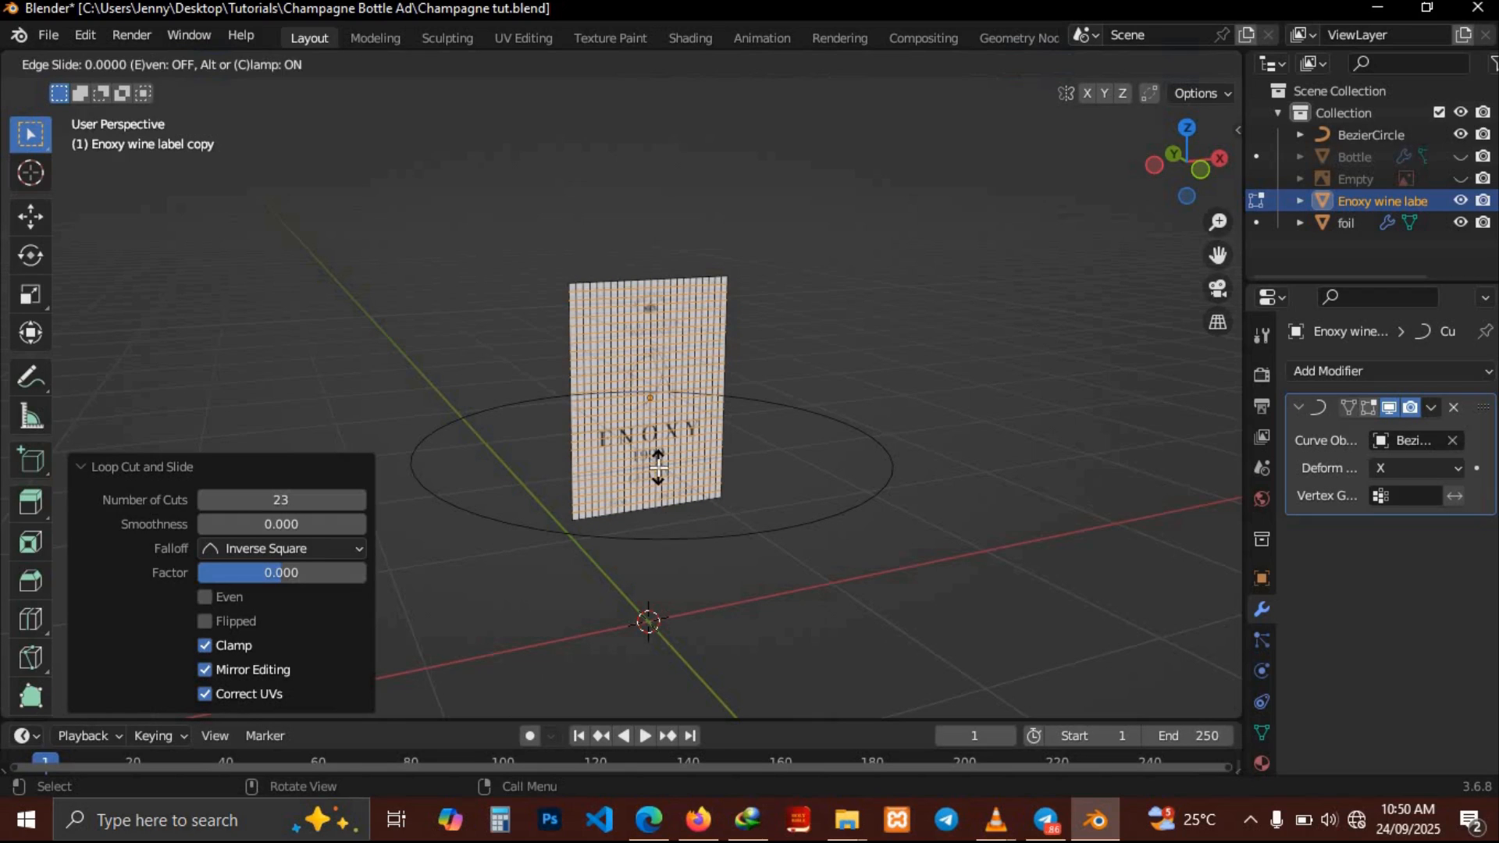
right_click(658, 467)
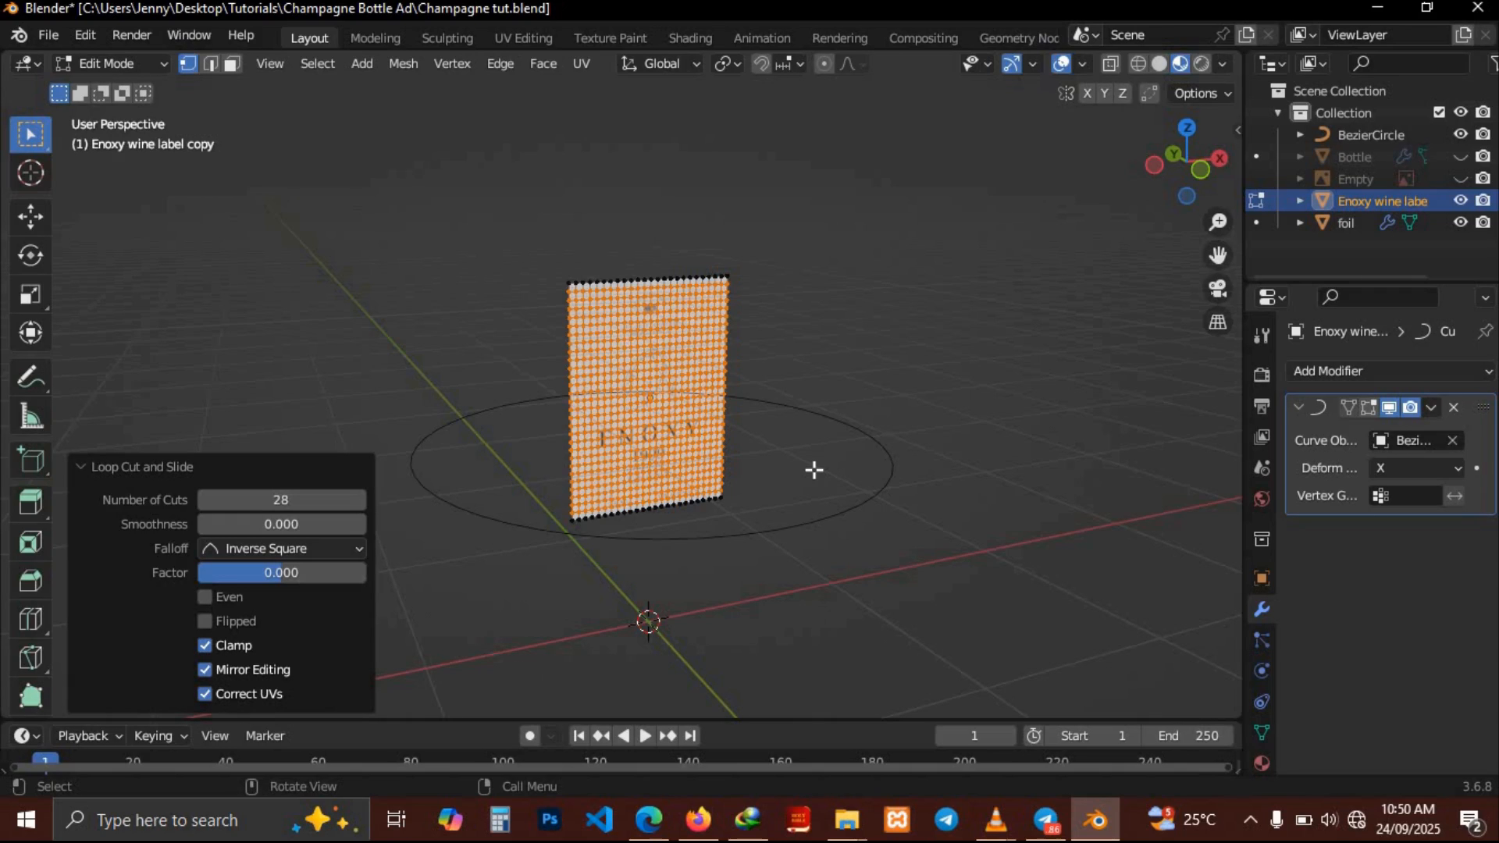
key(Tab)
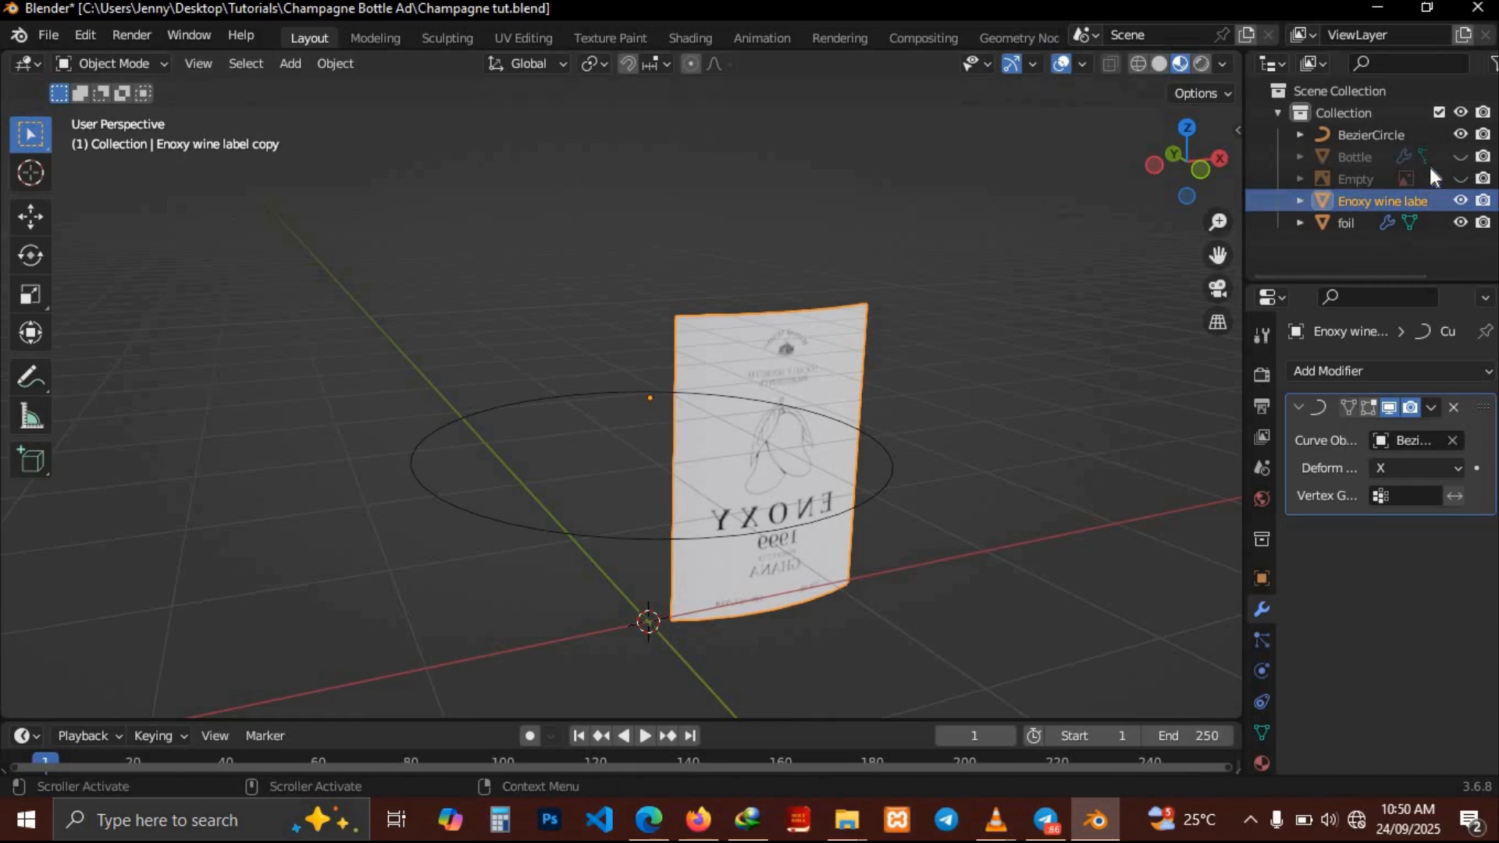
Unhide the bottle, select the Bezier circle and scale it to 0.531
click(1460, 156)
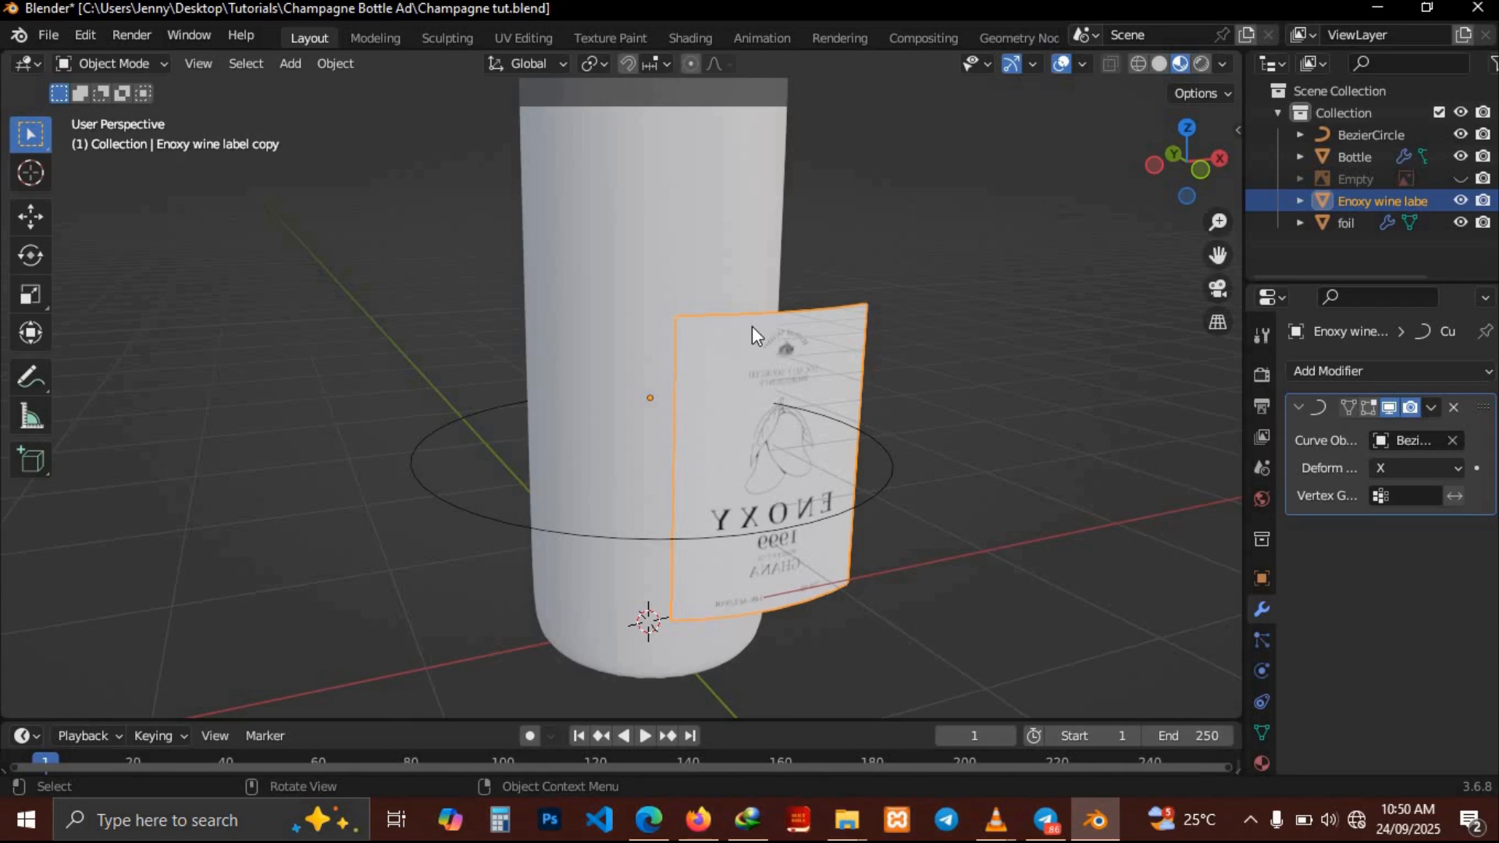
click(588, 536)
click(588, 531)
key(s)
click(884, 457)
Orbit and zoom around the bottle to inspect how the label wraps against it
scroll(884, 458, right, 3)
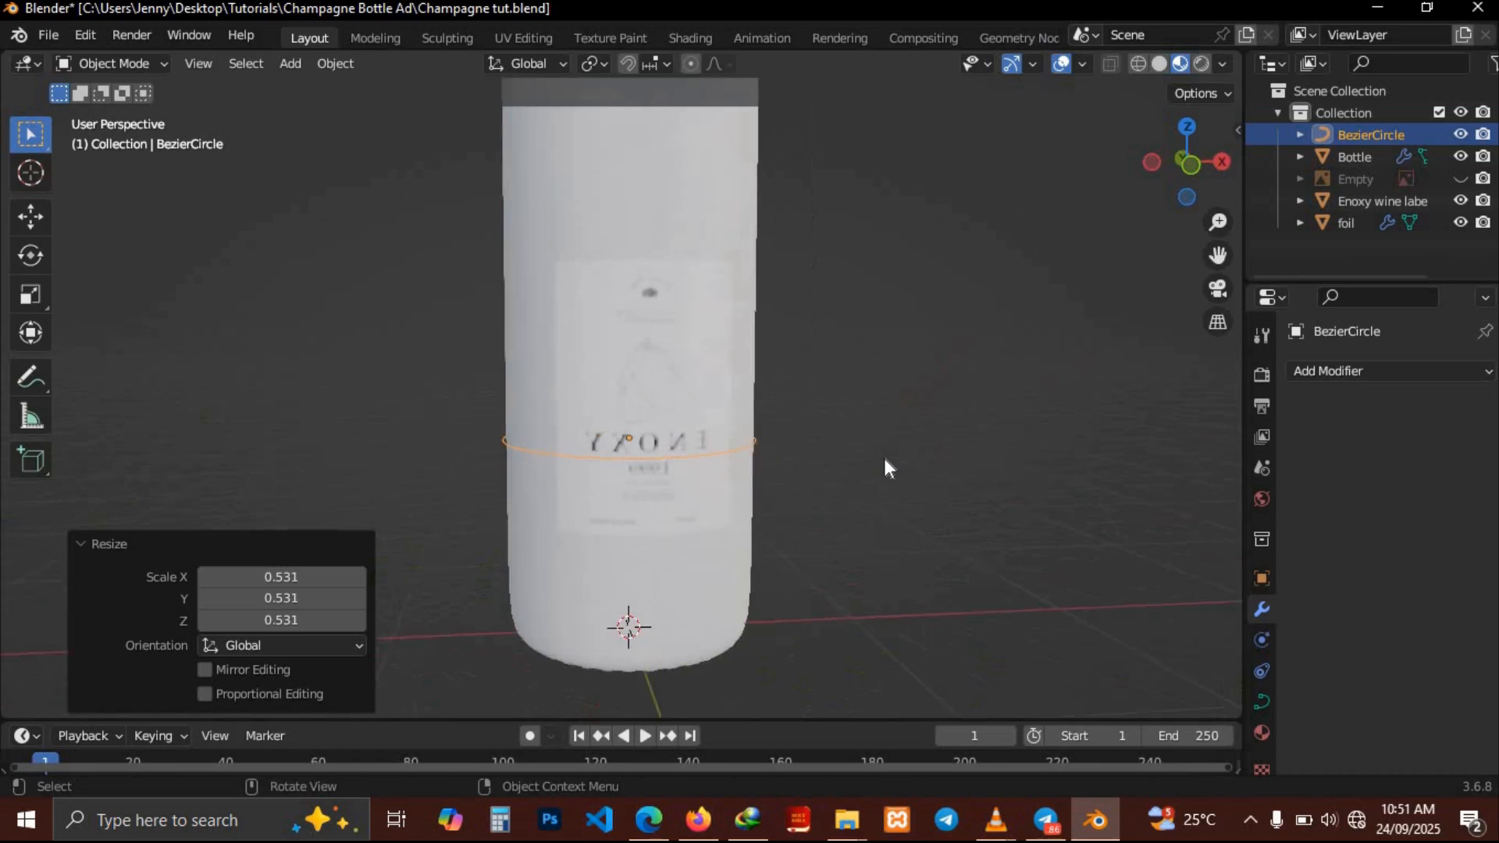
scroll(884, 458, right, 3)
scroll(884, 458, up, 3)
scroll(884, 457, up, 2)
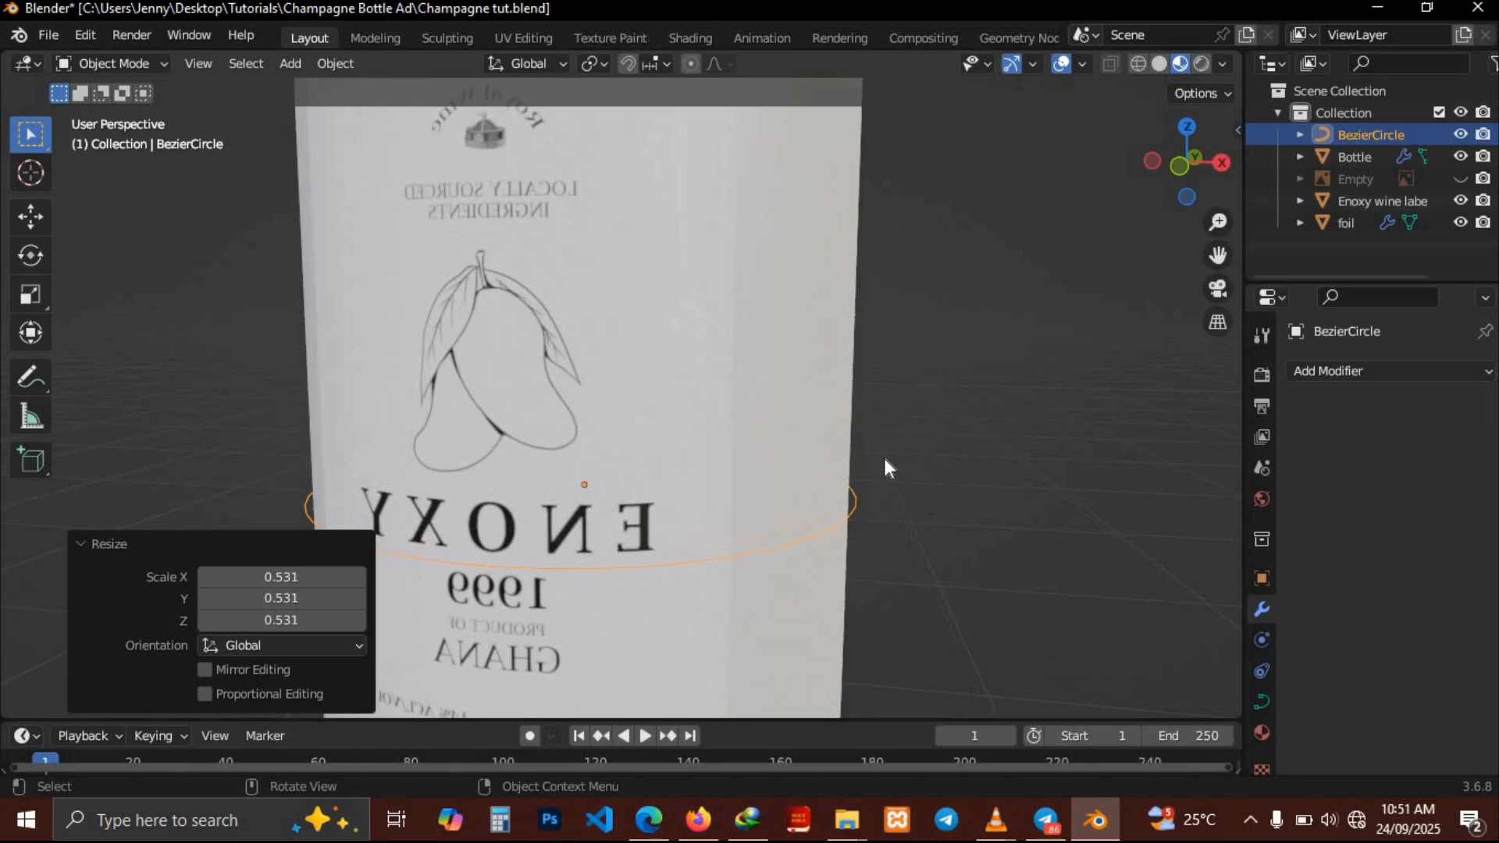
scroll(884, 457, right, 3)
scroll(884, 458, right, 3)
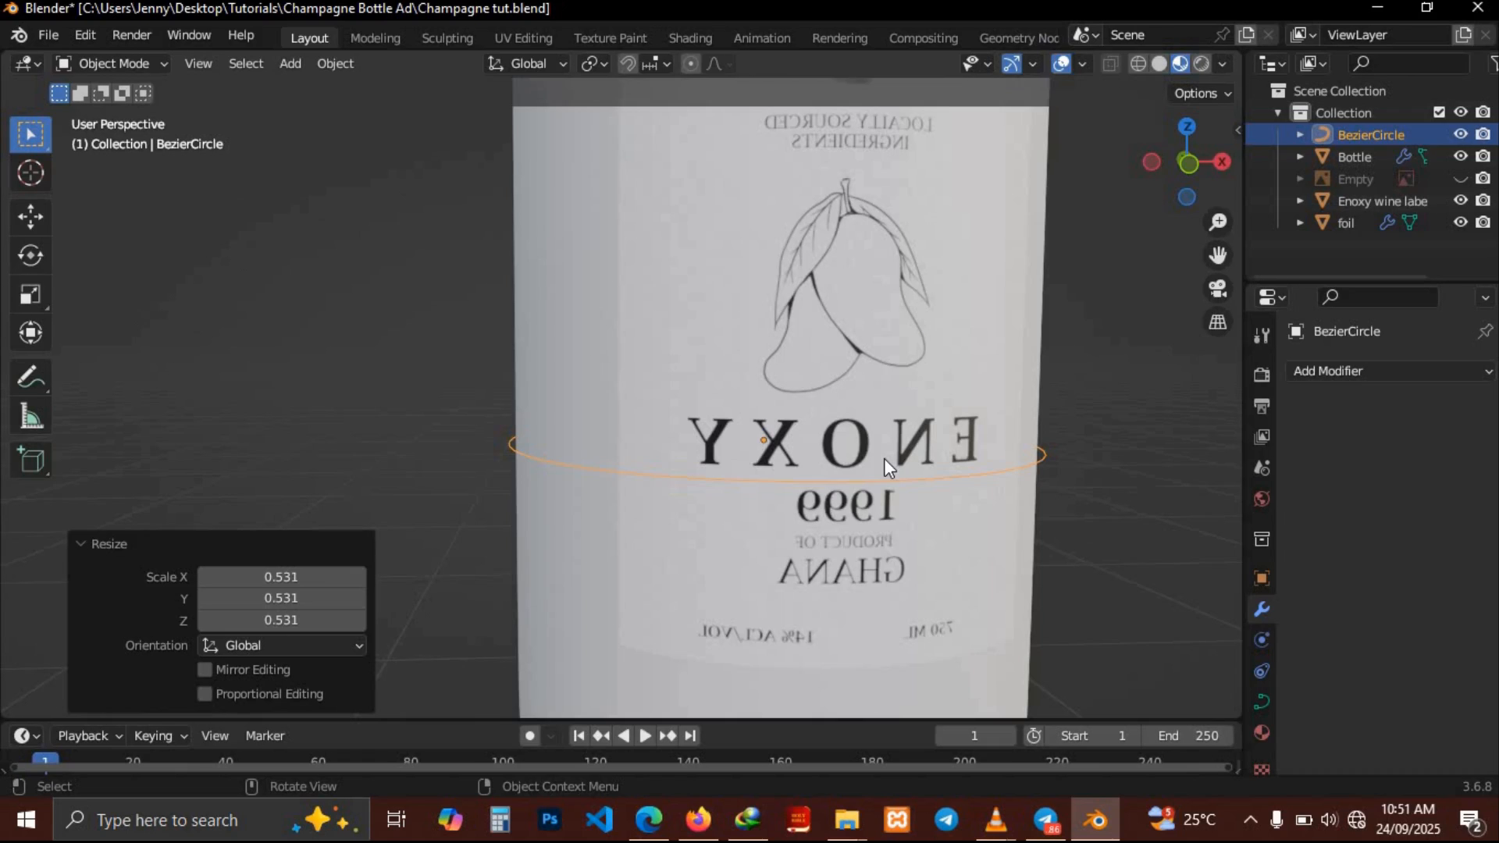
scroll(884, 457, right, 5)
scroll(884, 457, left, 1)
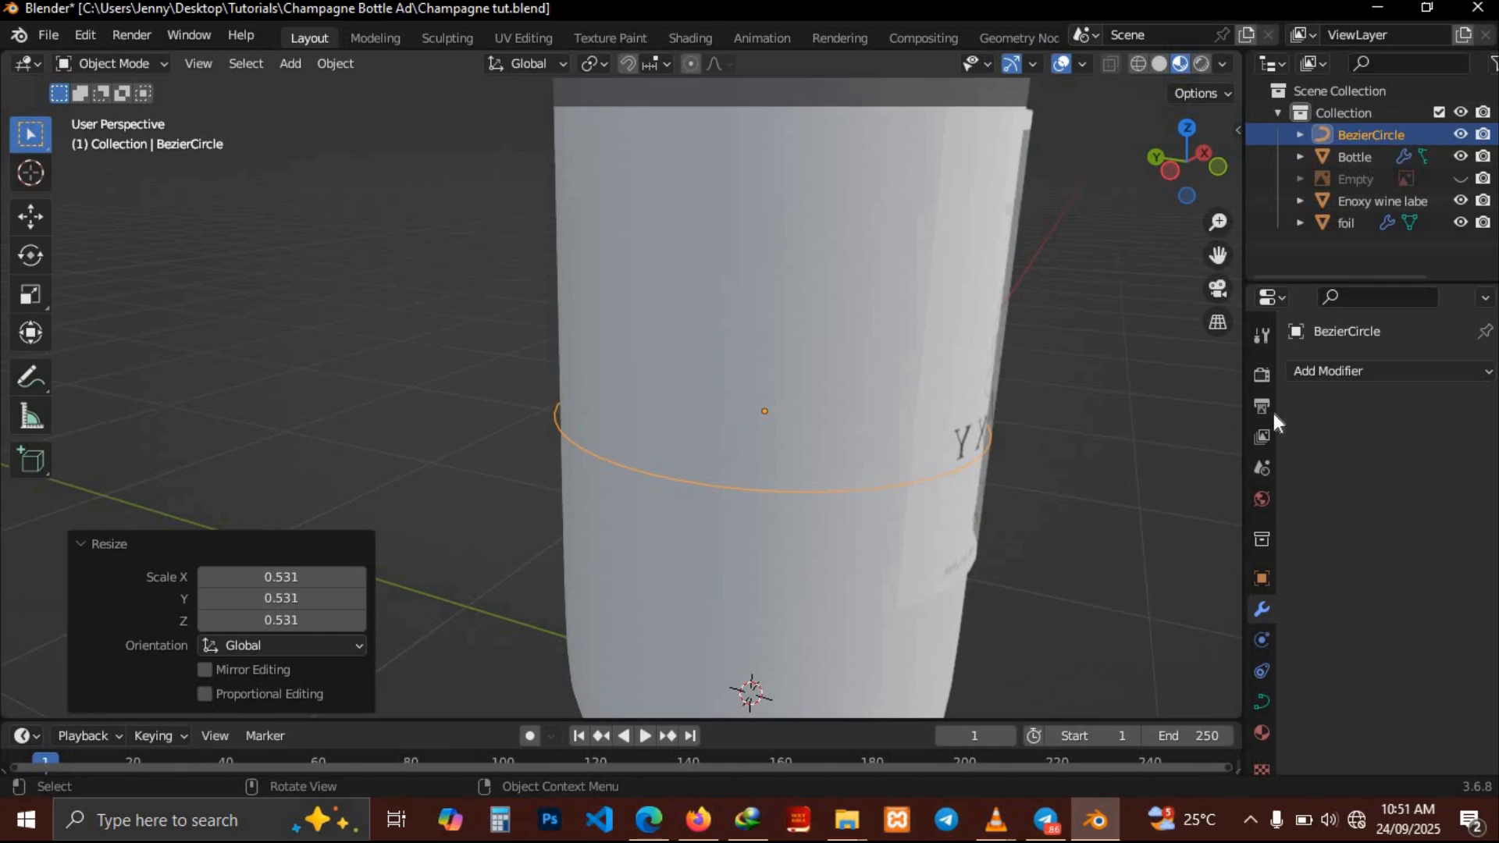
Select the label, collapse its Curve modifier and add a Solidify modifier
click(957, 410)
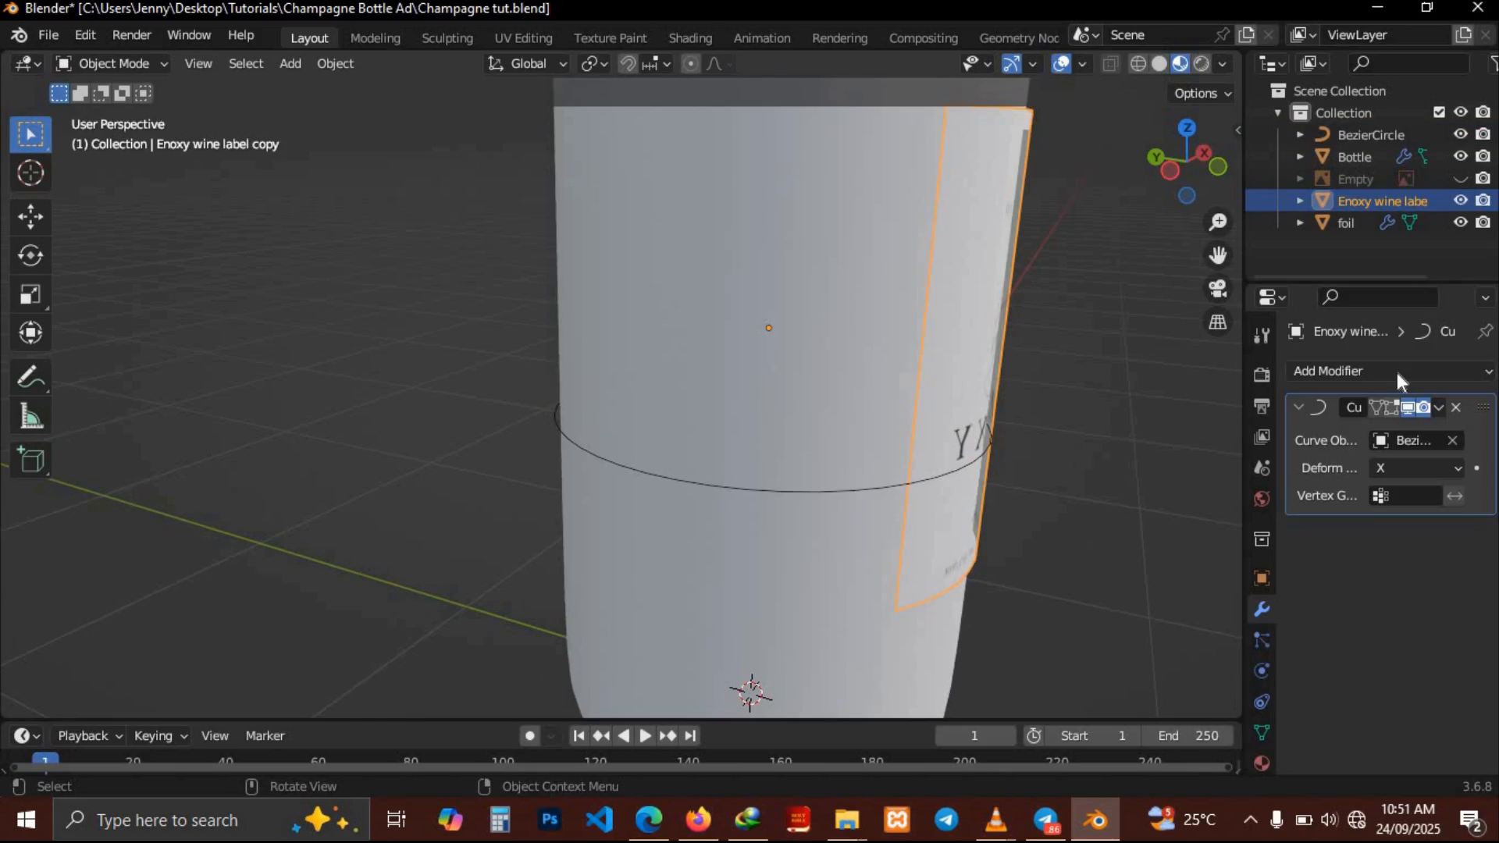
click(1296, 406)
click(1352, 380)
click(1050, 648)
Select the Bezier circle and scale it to 0.972
scroll(1058, 445, left, 5)
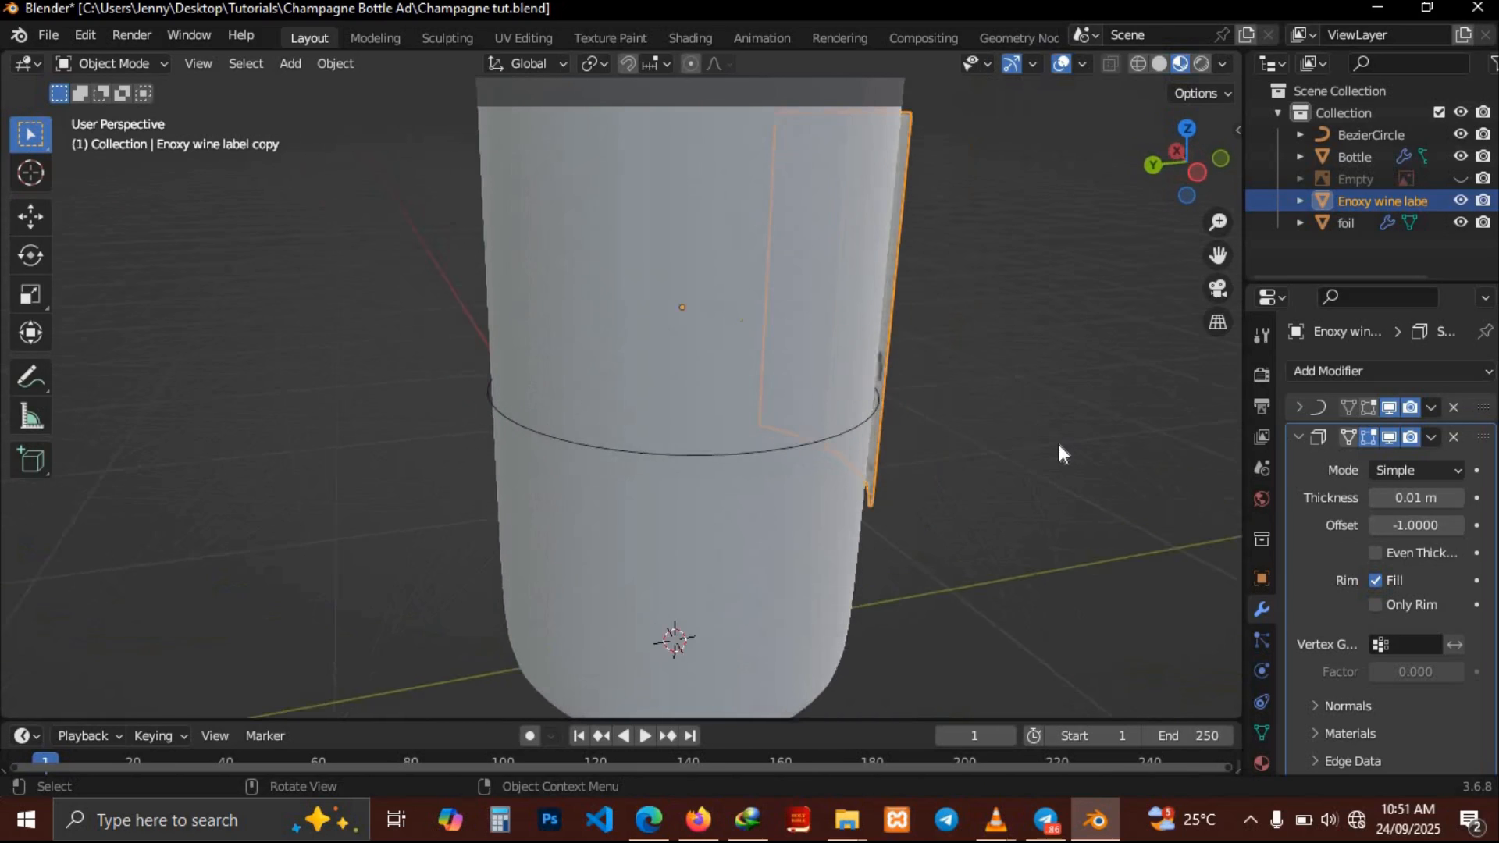
scroll(1058, 445, right, 3)
scroll(1057, 439, right, 2)
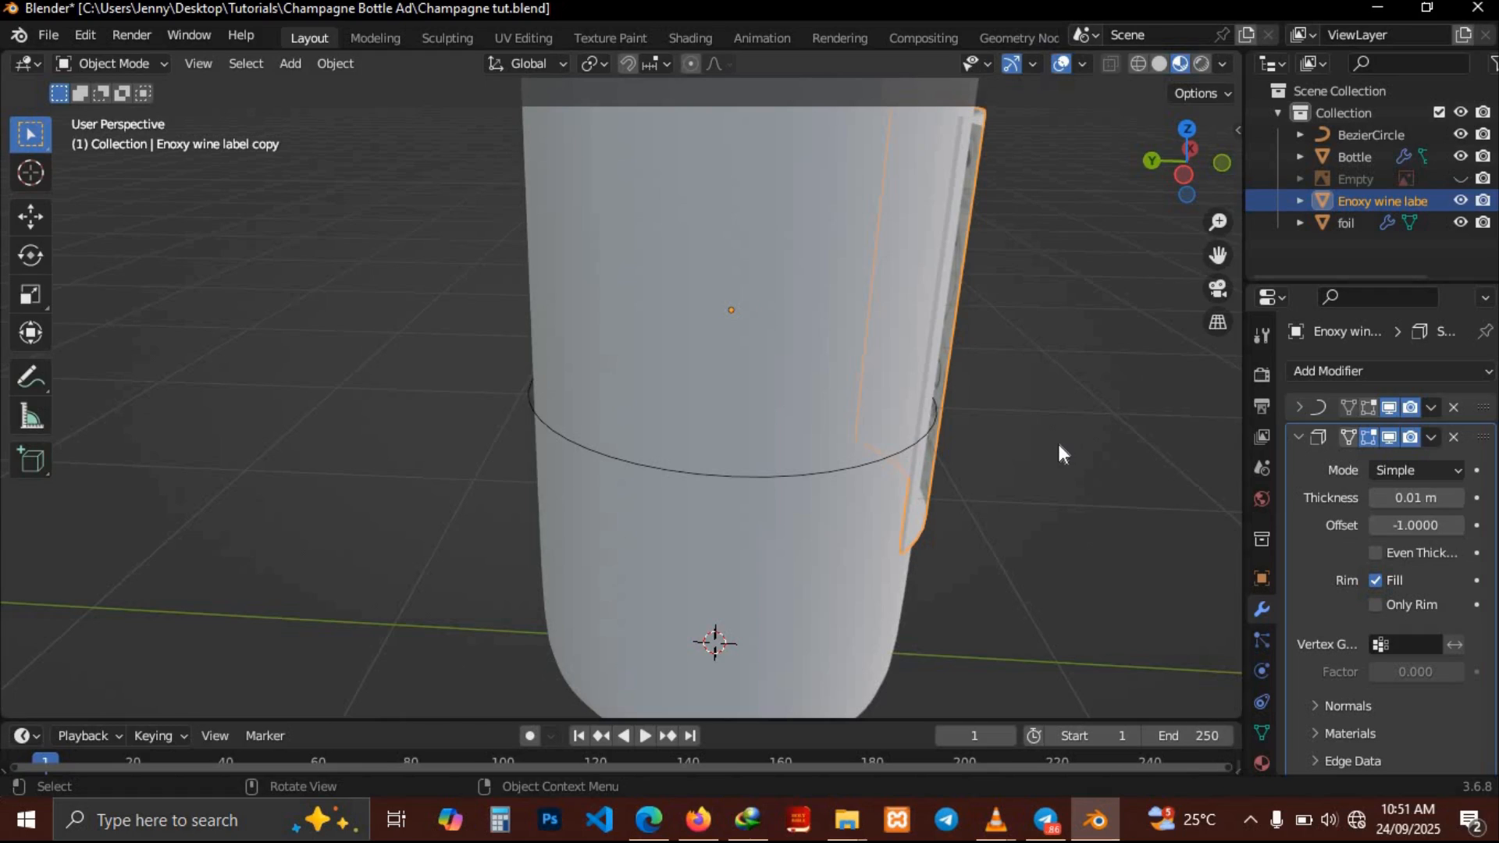
scroll(950, 420, up, 3)
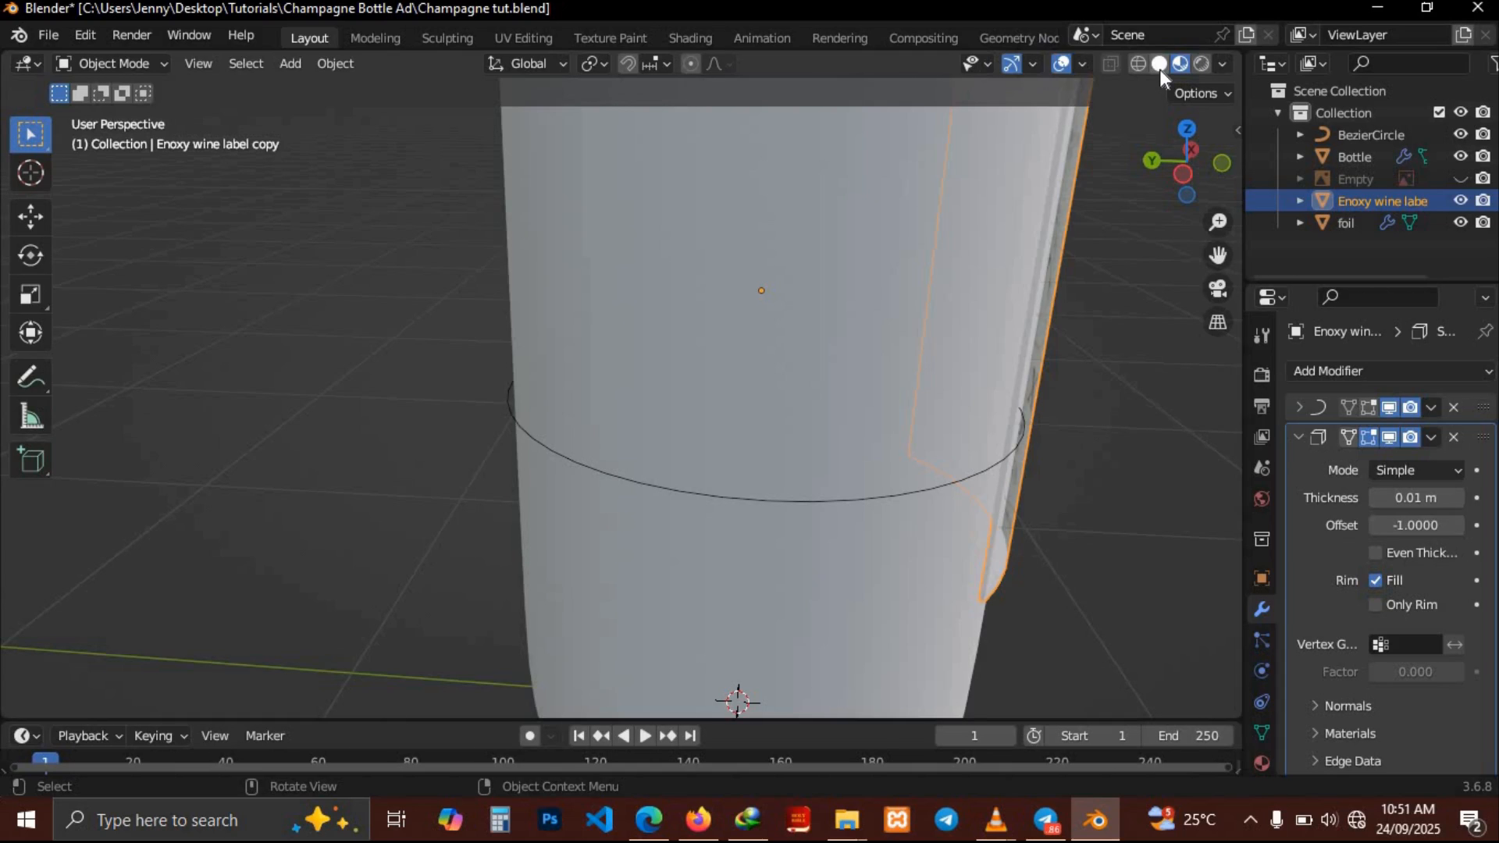
scroll(1053, 385, right, 2)
scroll(1053, 384, right, 3)
scroll(1052, 384, right, 2)
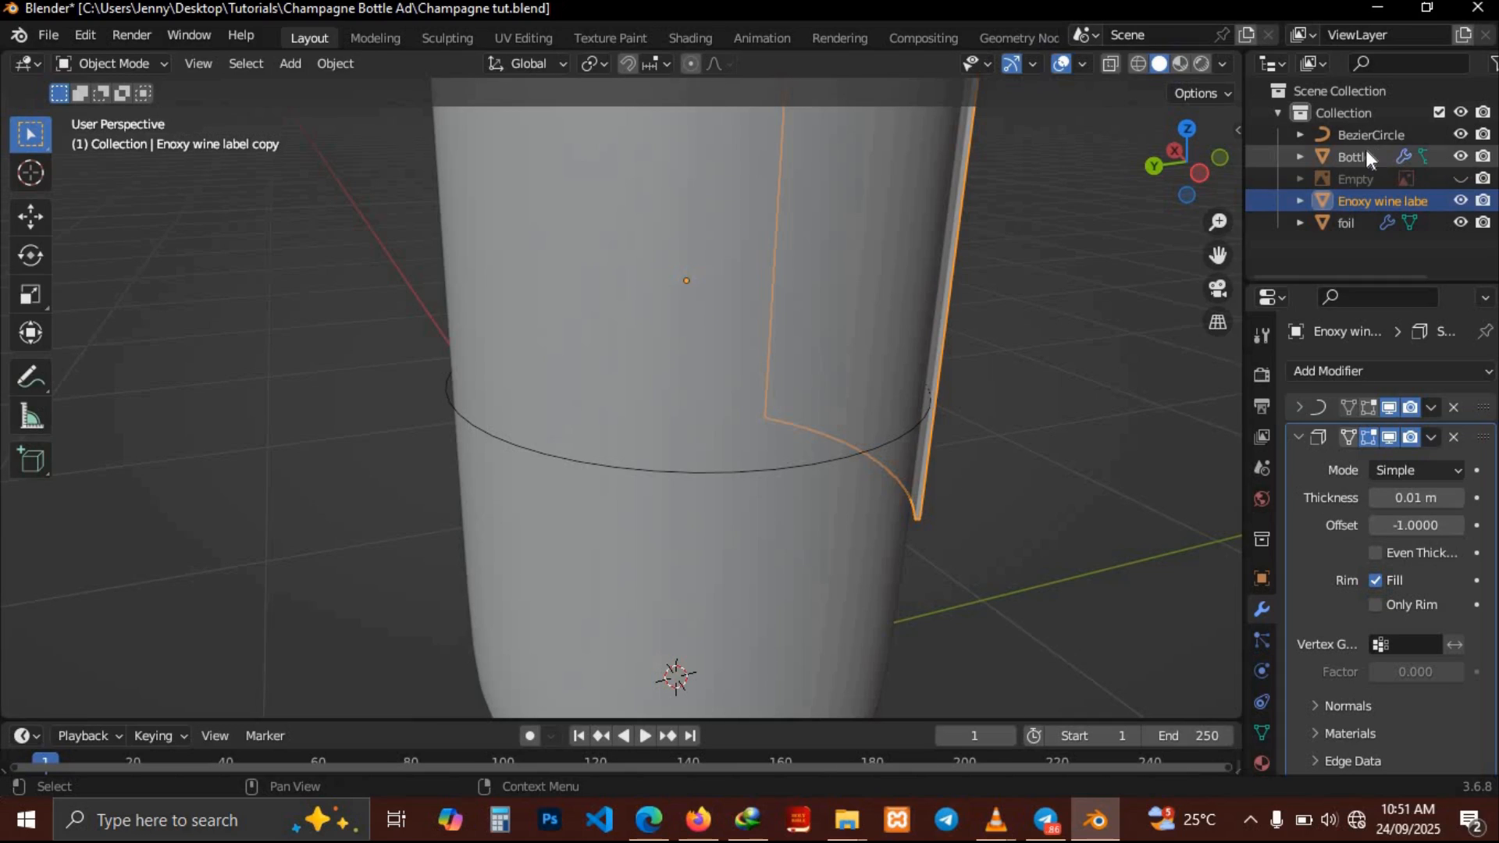
click(1343, 135)
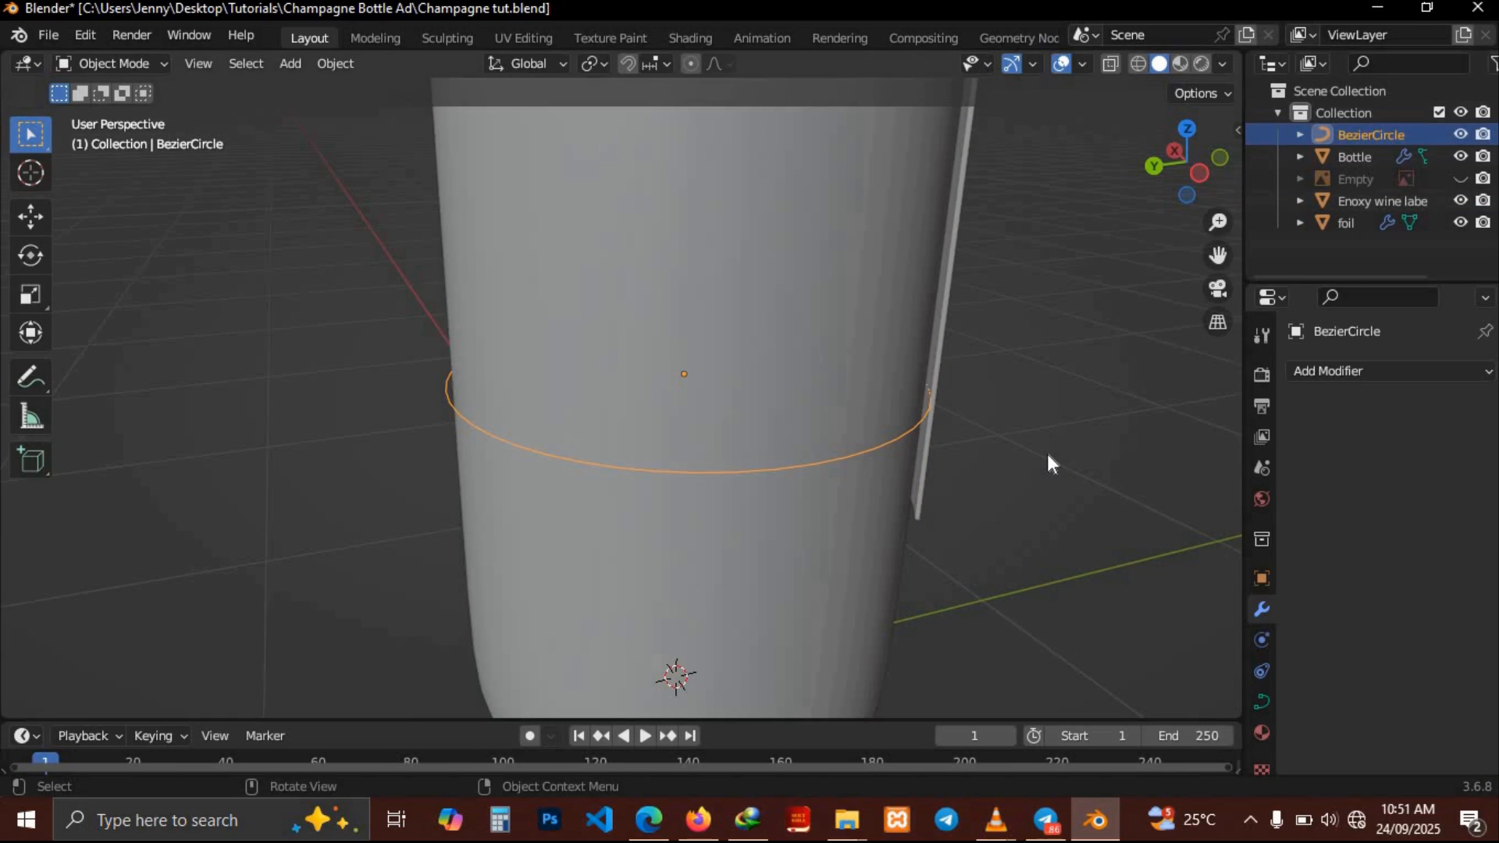
key(s)
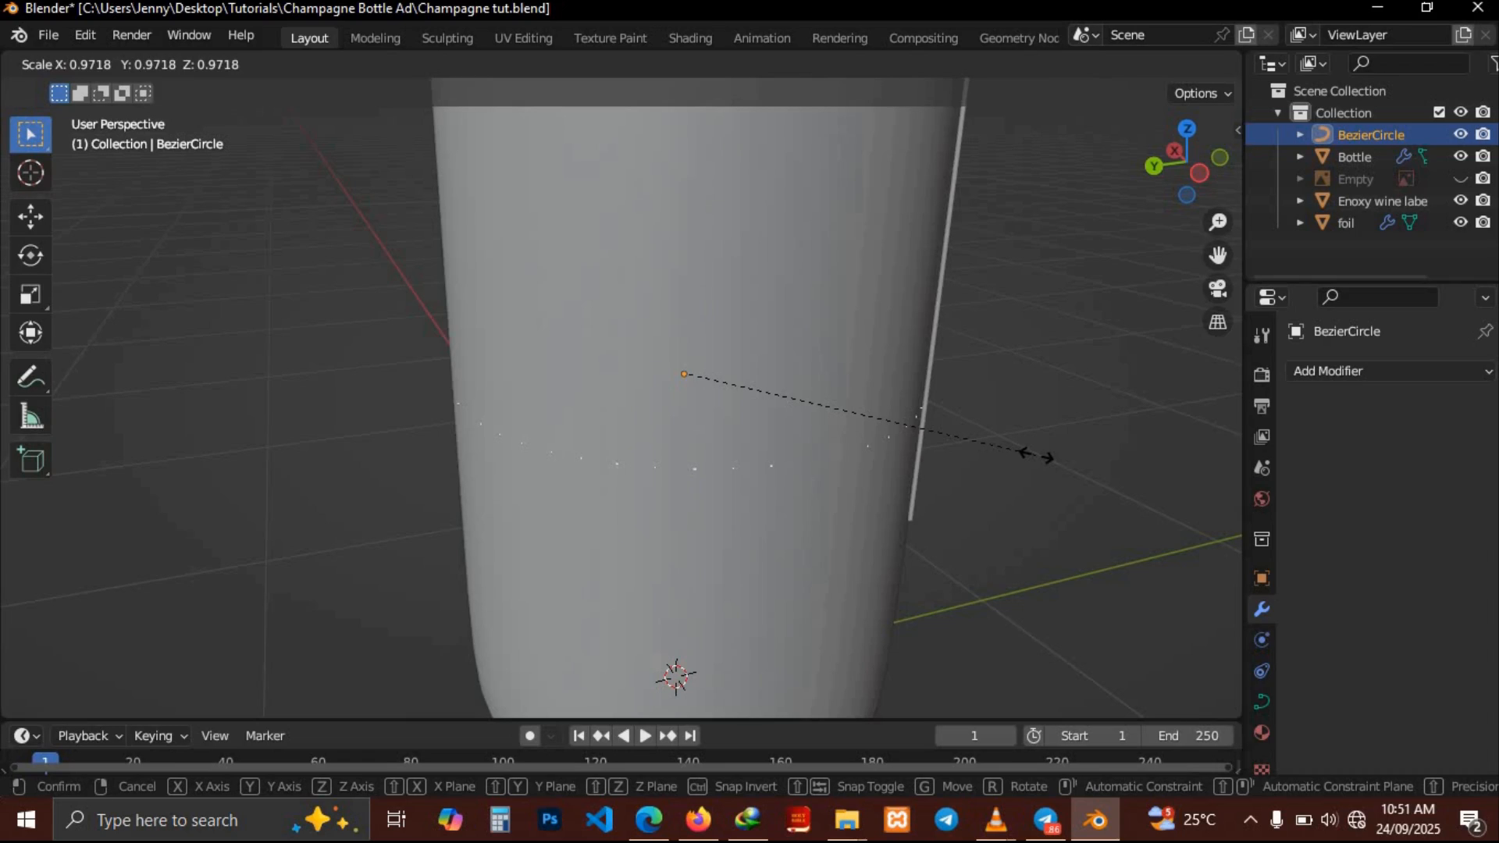
click(1037, 456)
middle_drag(1036, 456, 1037, 456)
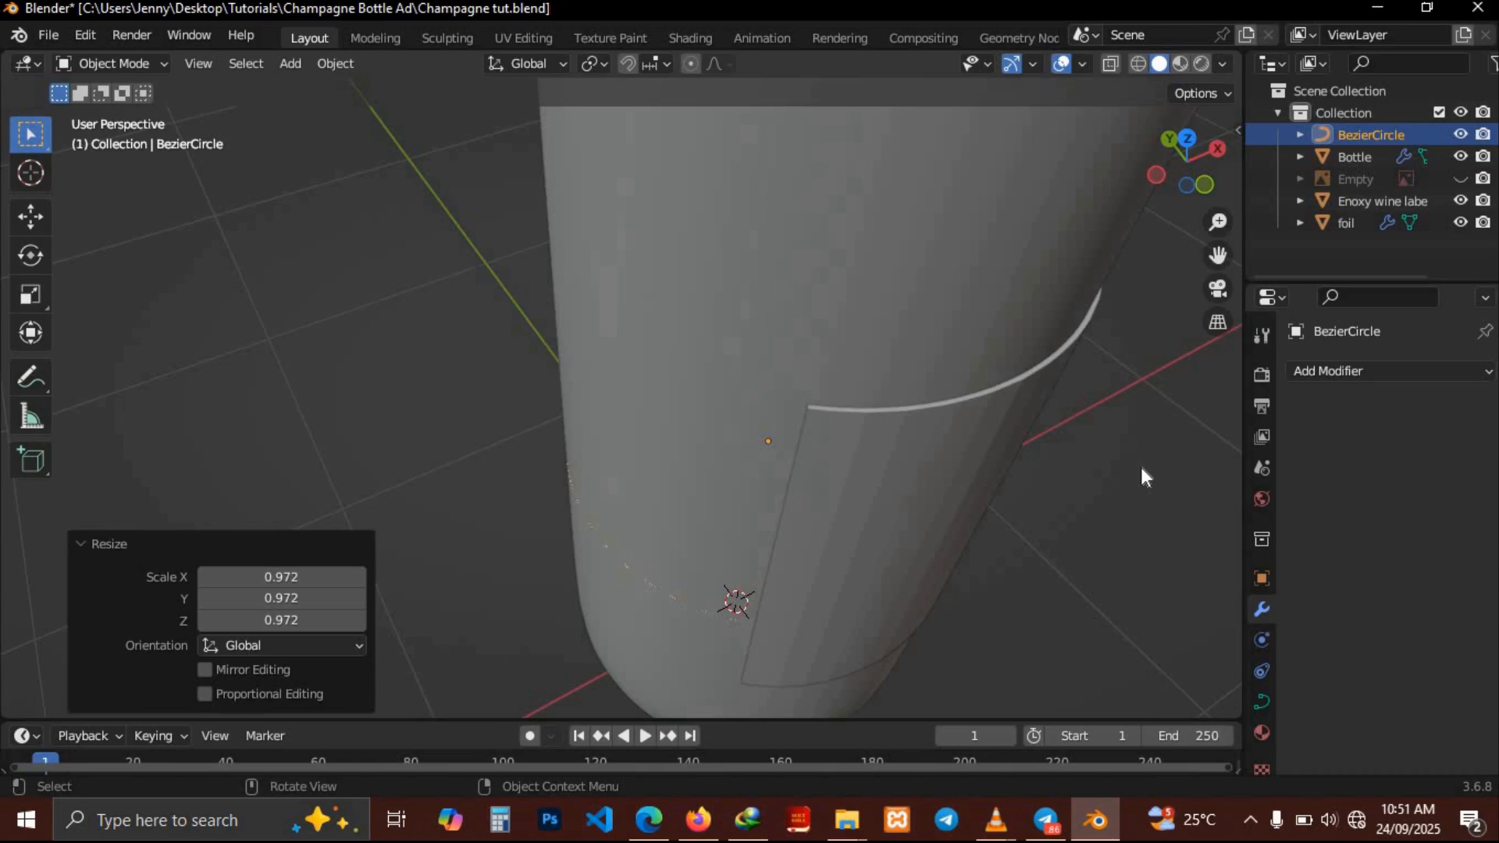
Apply Shade Smooth to the label
click(990, 446)
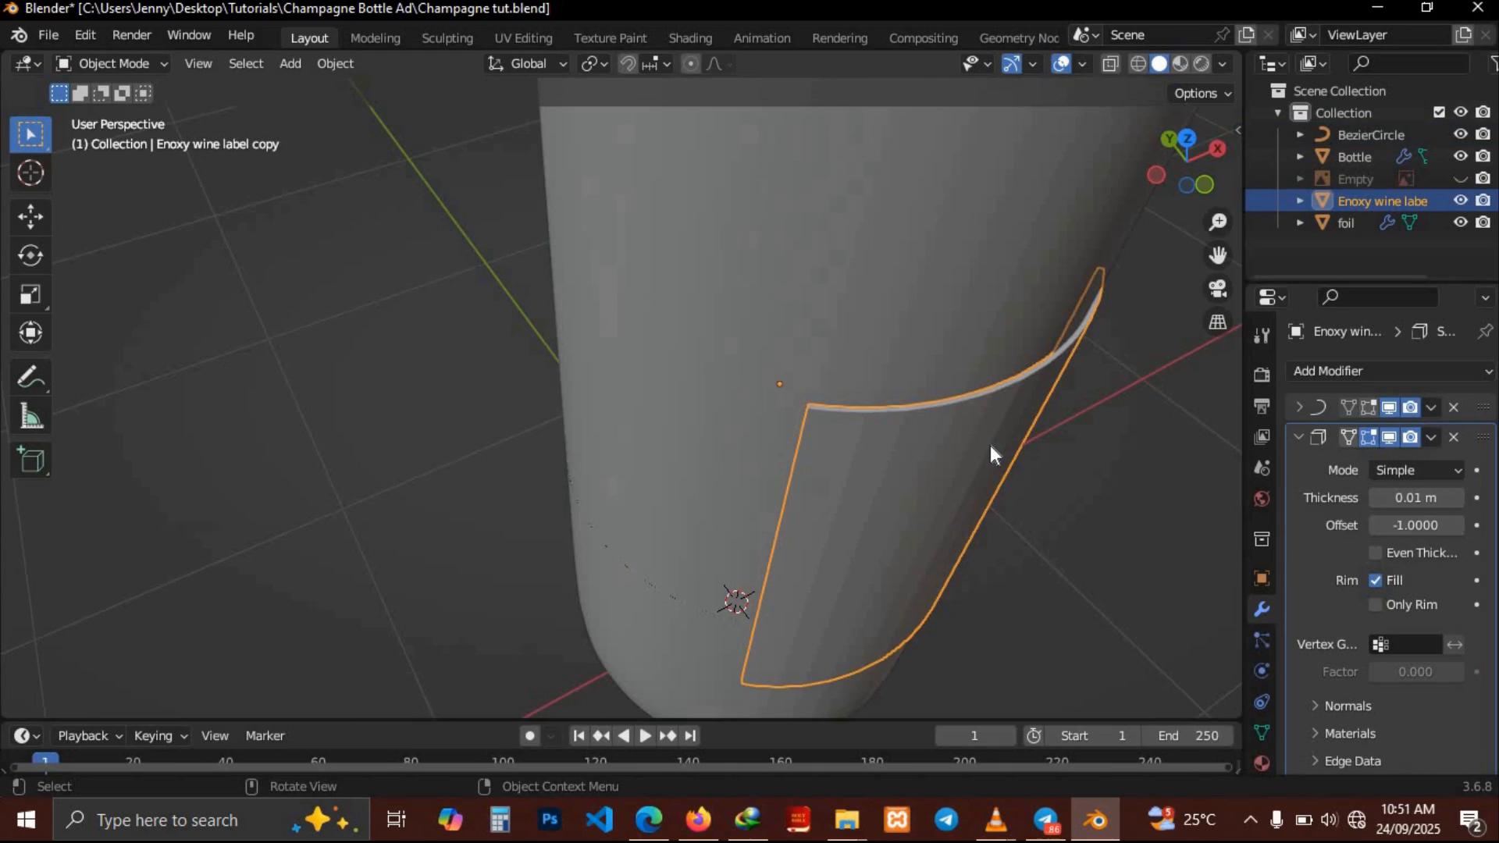
right_click(991, 445)
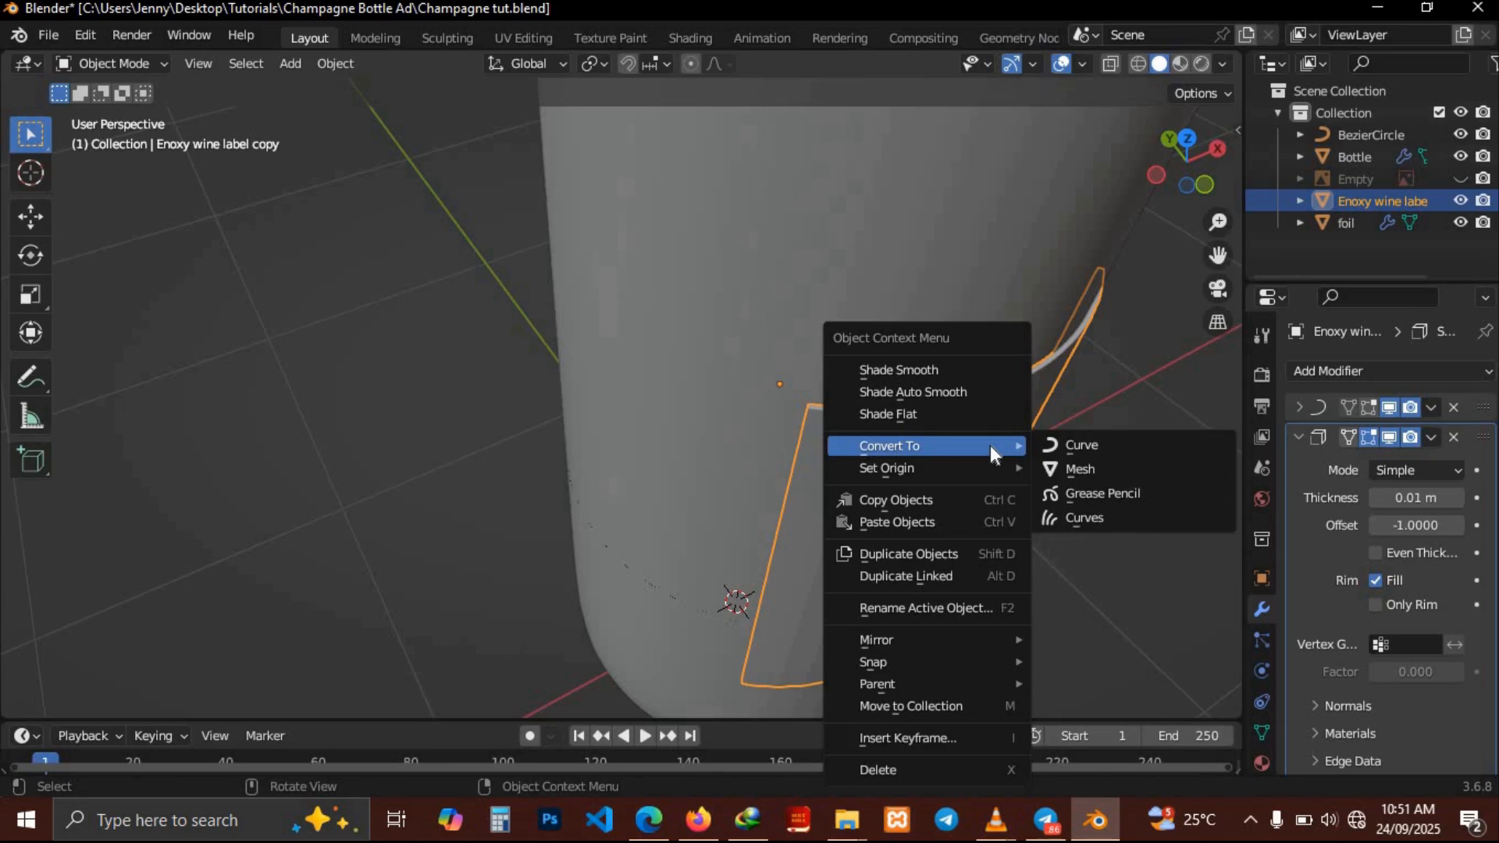
click(918, 368)
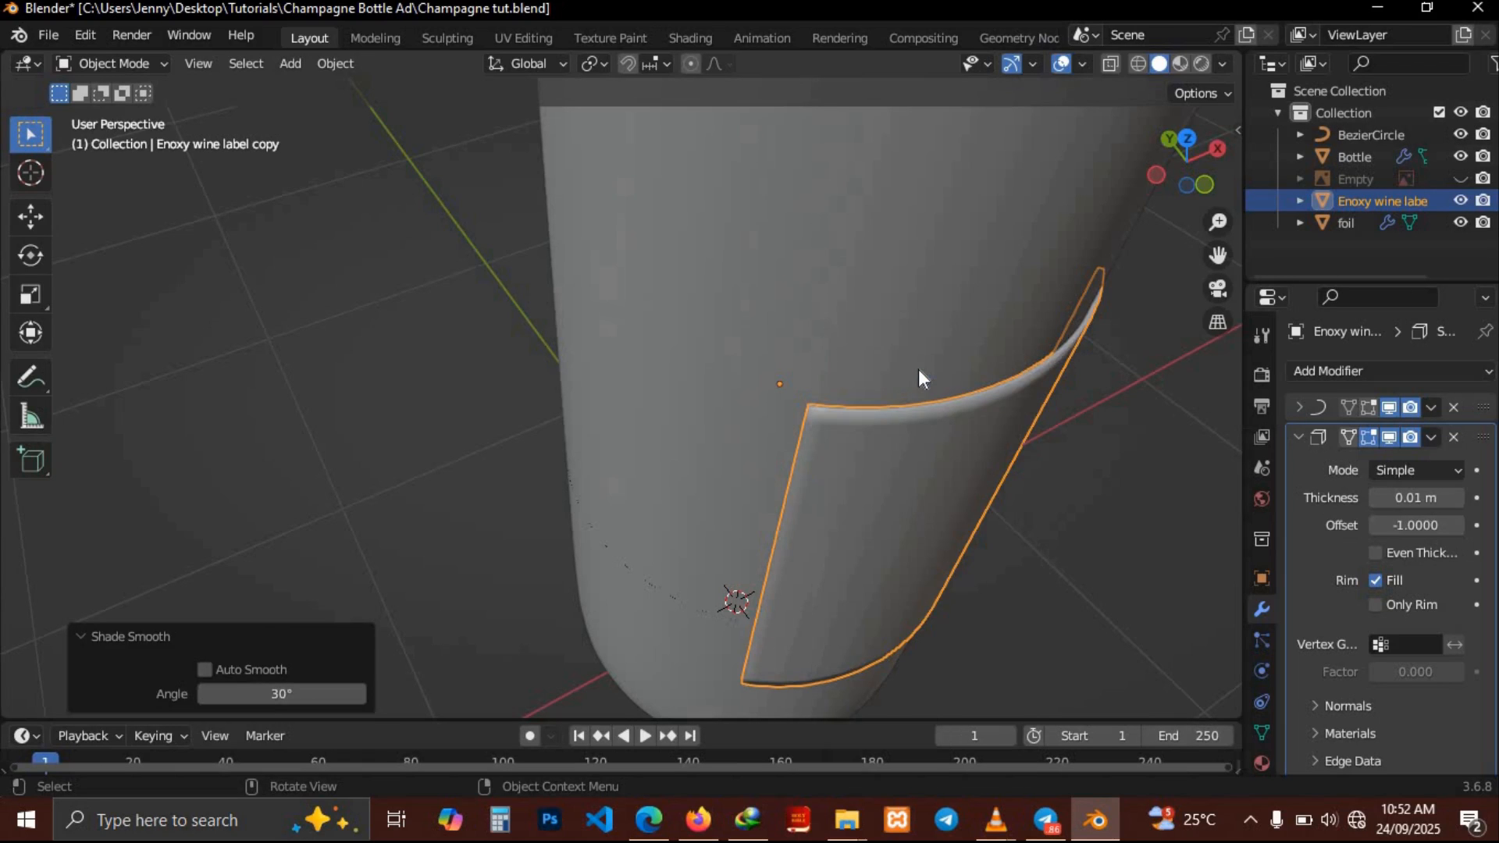
Select the Bezier circle and scale it to 0.987
middle_drag(1028, 465, 1093, 467)
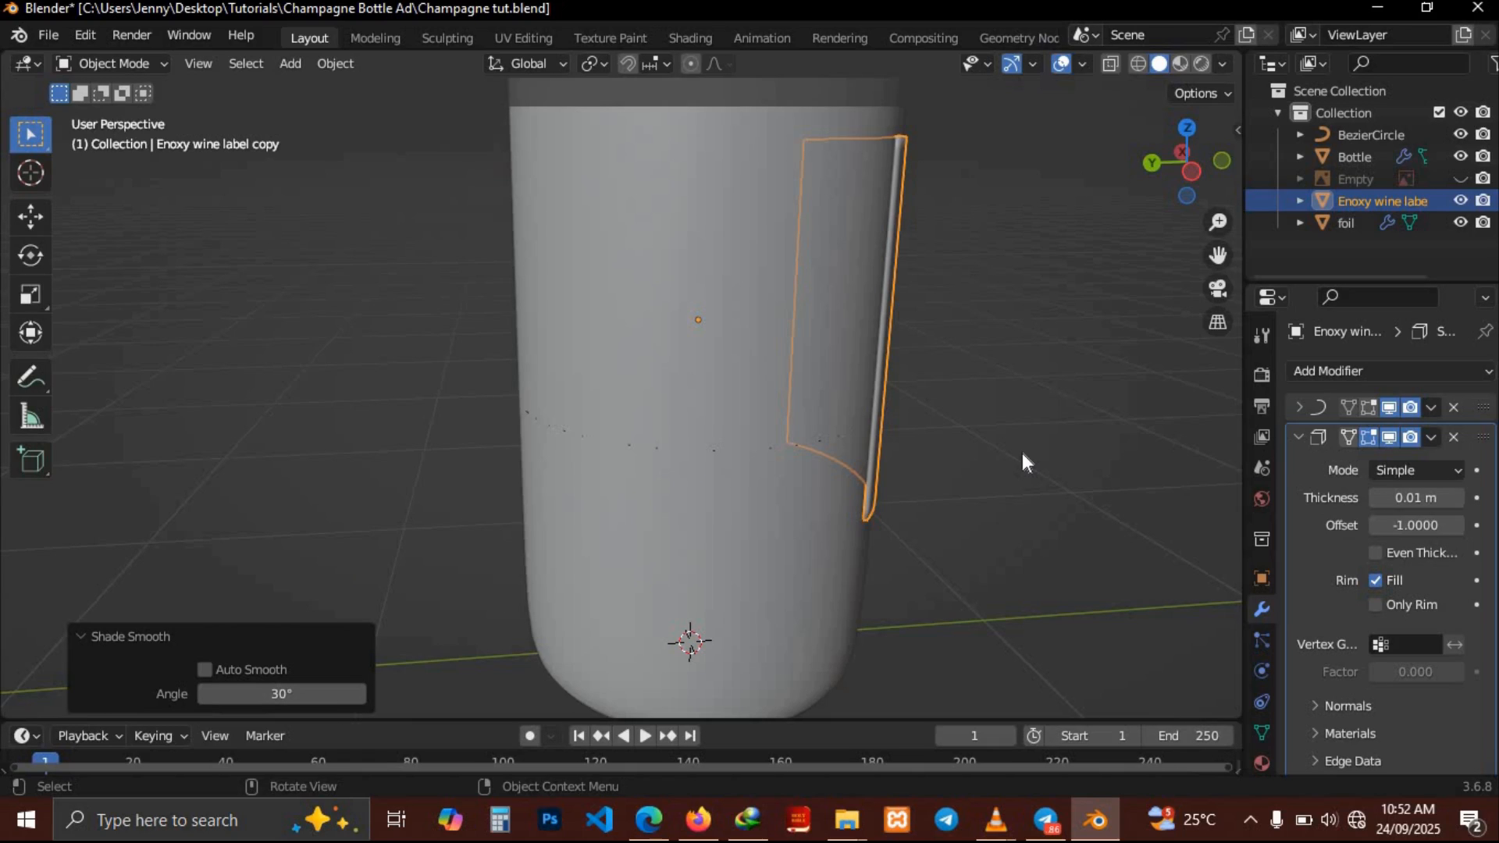
click(1356, 144)
key(s)
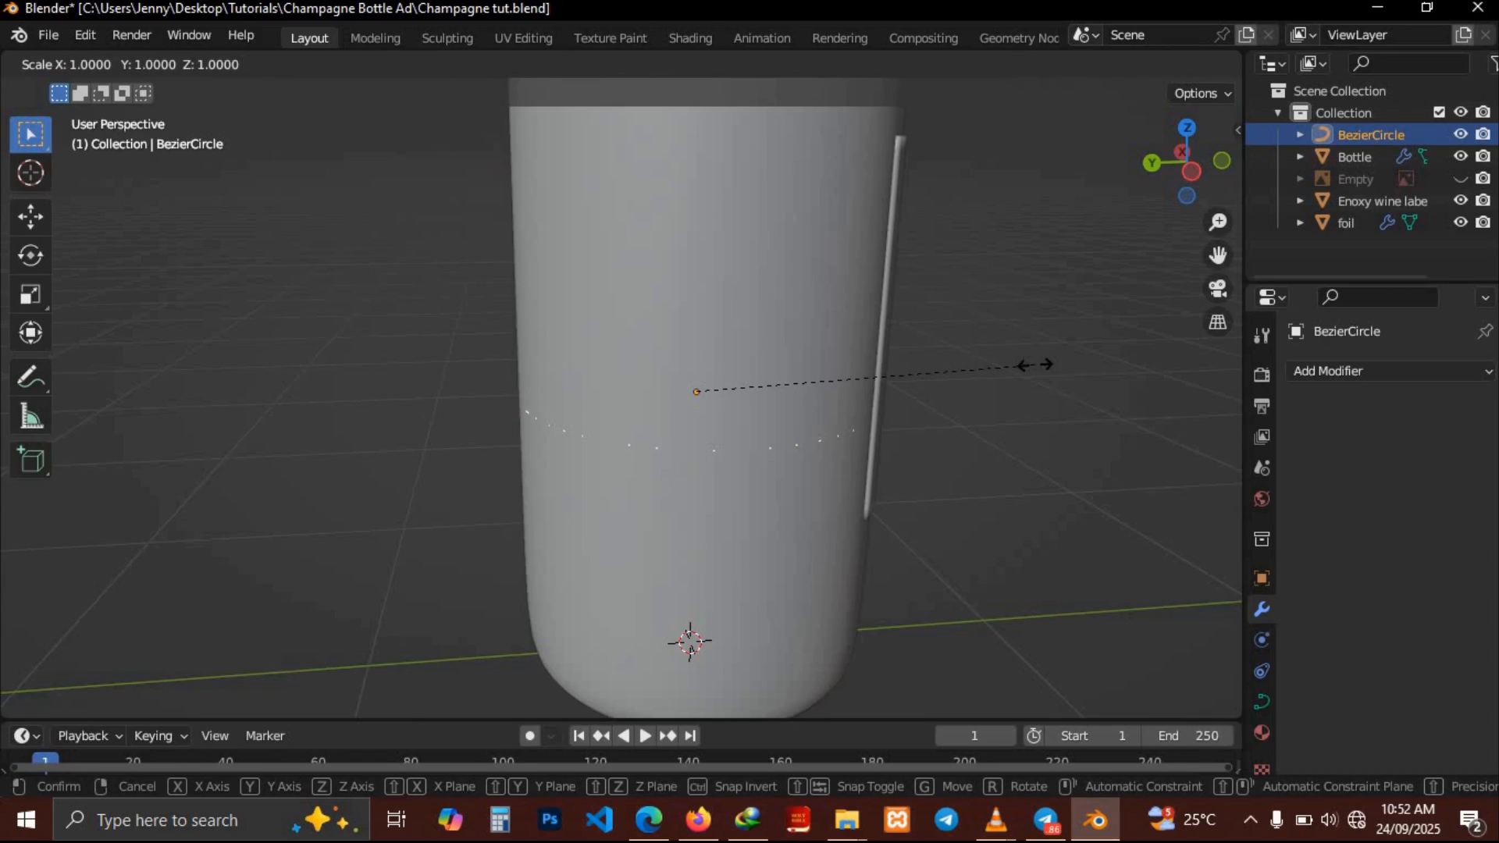
click(1030, 366)
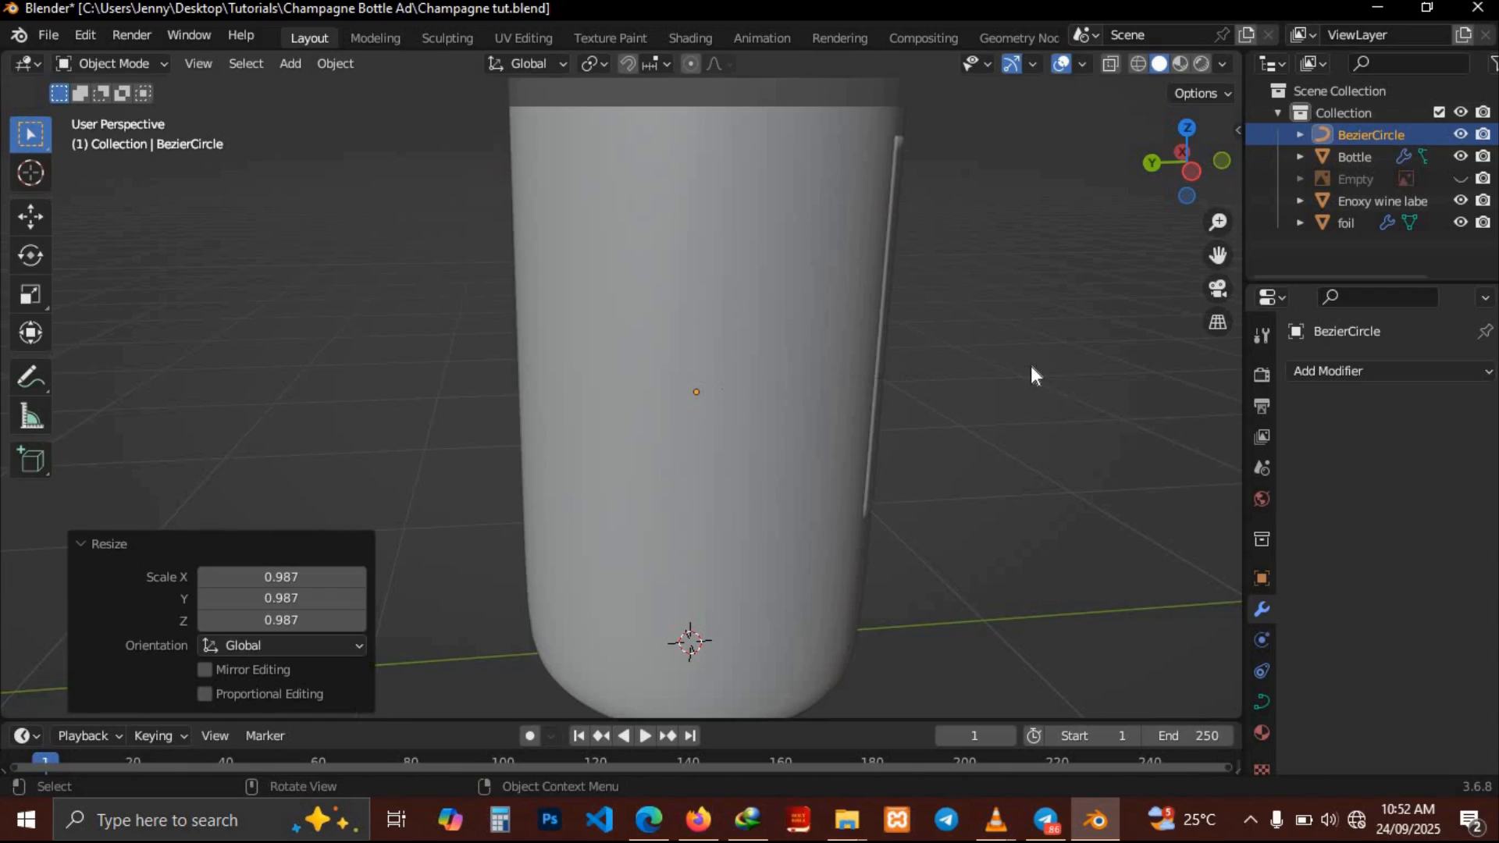
middle_drag(1031, 365, 1031, 365)
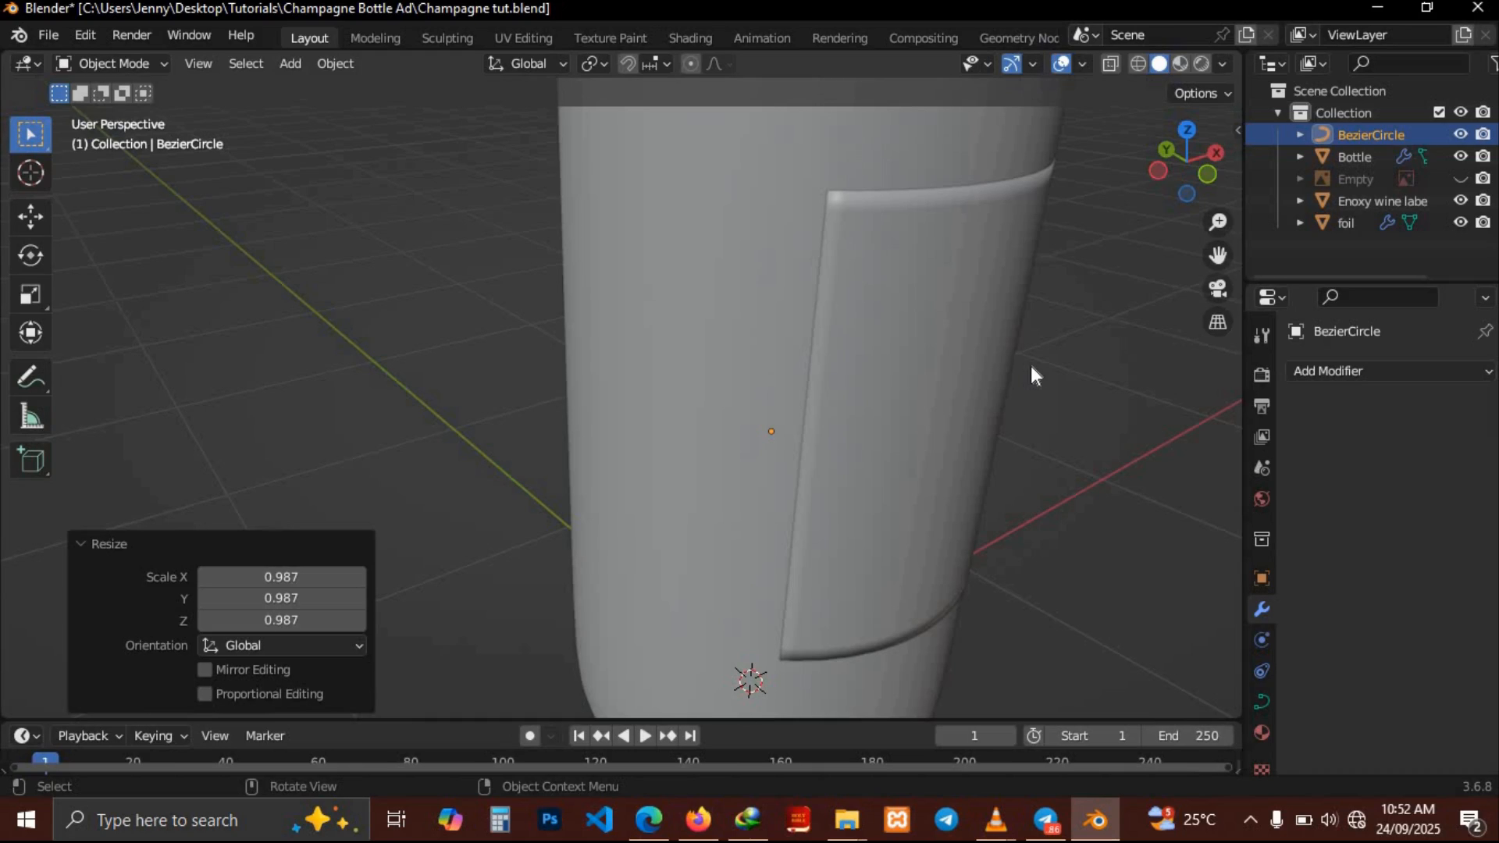
middle_drag(1031, 366, 1031, 365)
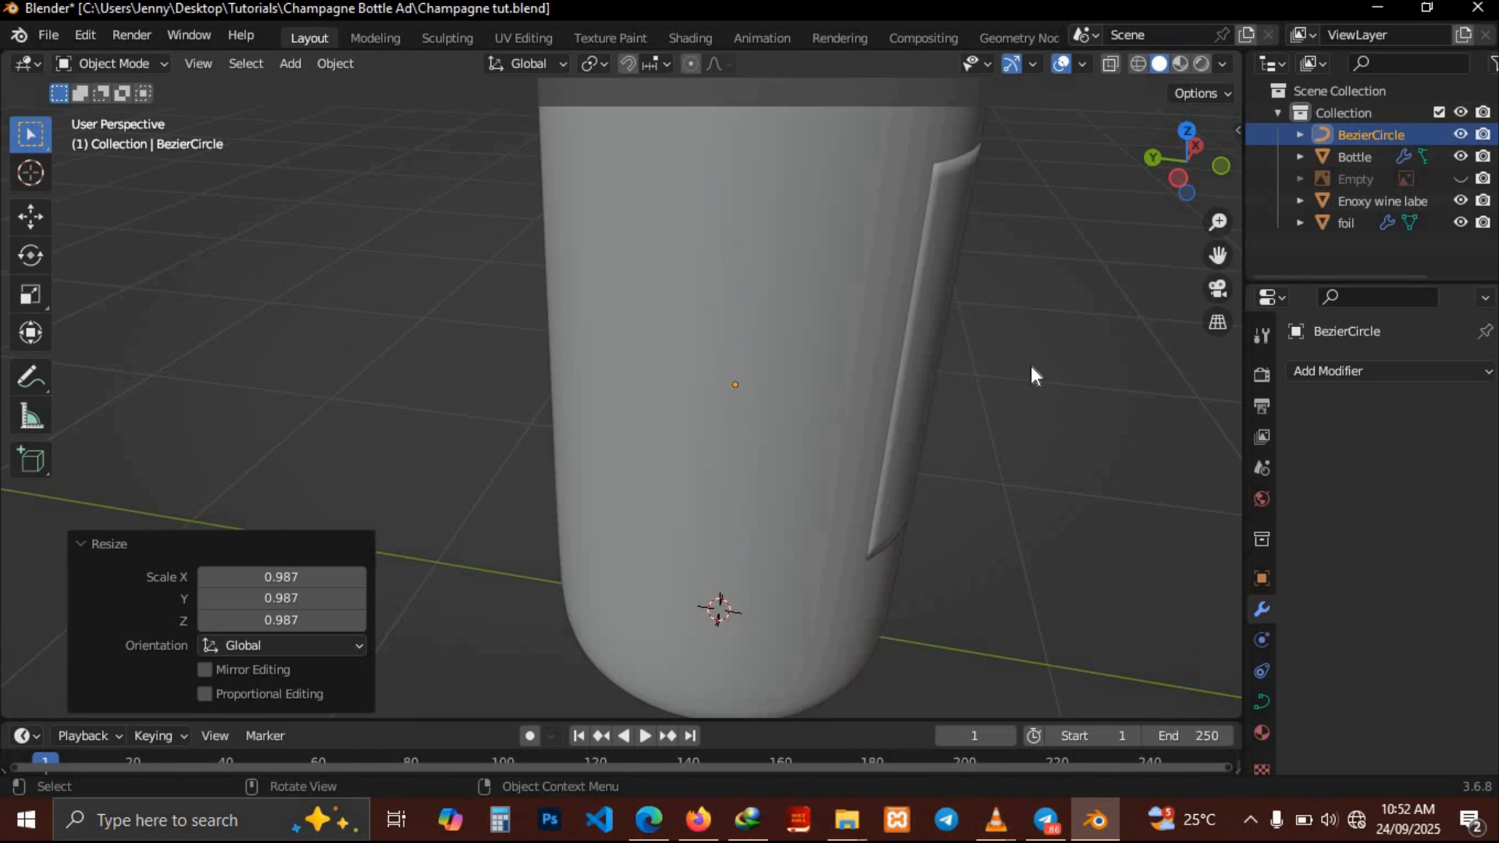
mouse_move(1030, 365)
middle_down()
mouse_move(979, 339)
mouse_move(1031, 366)
middle_up()
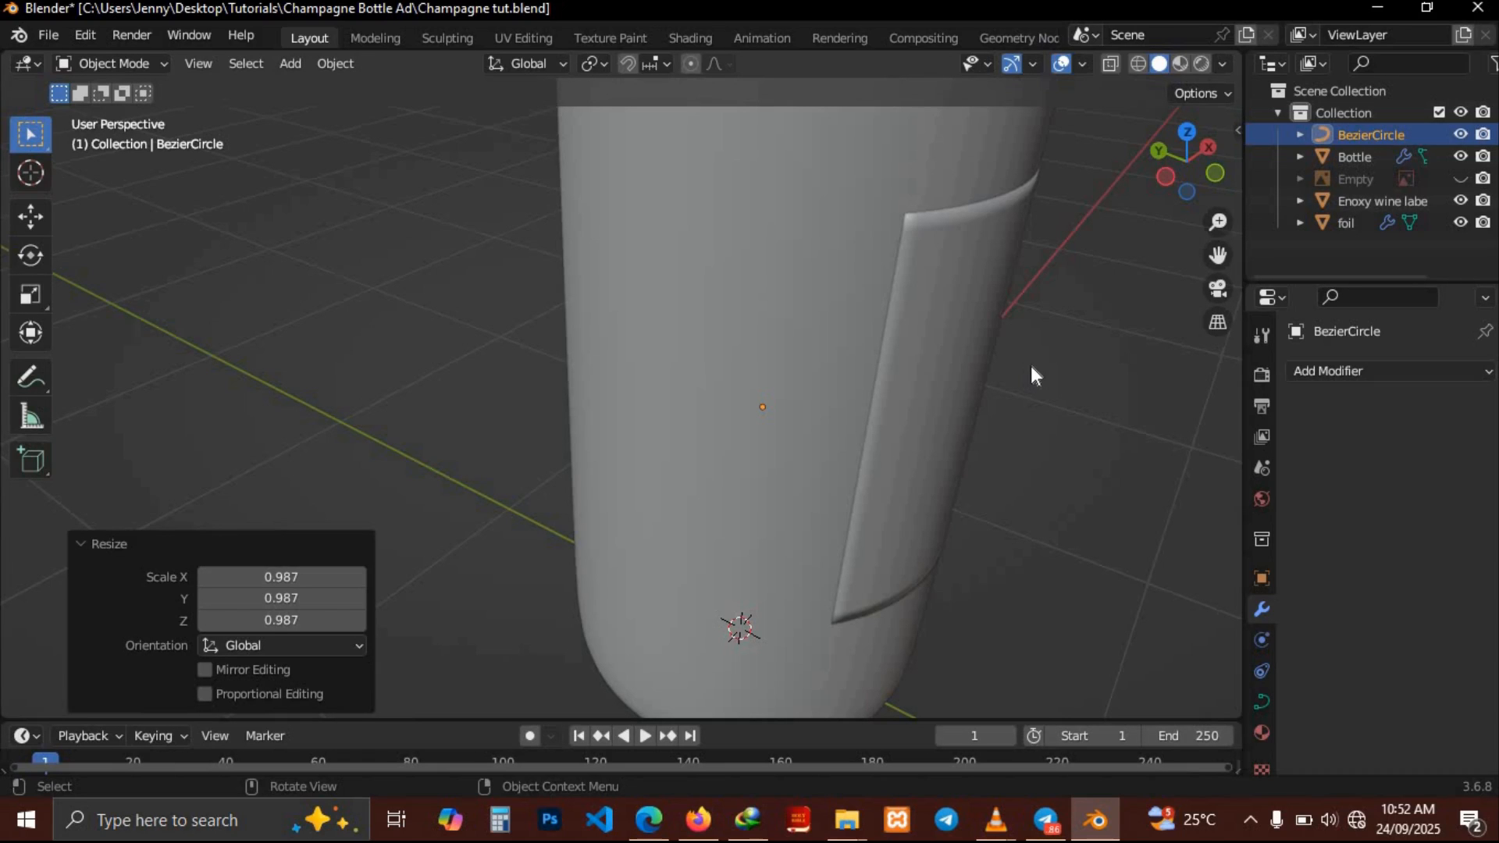
Switch to material preview, select the label and rotate it 180° around the global Z axis
click(1182, 64)
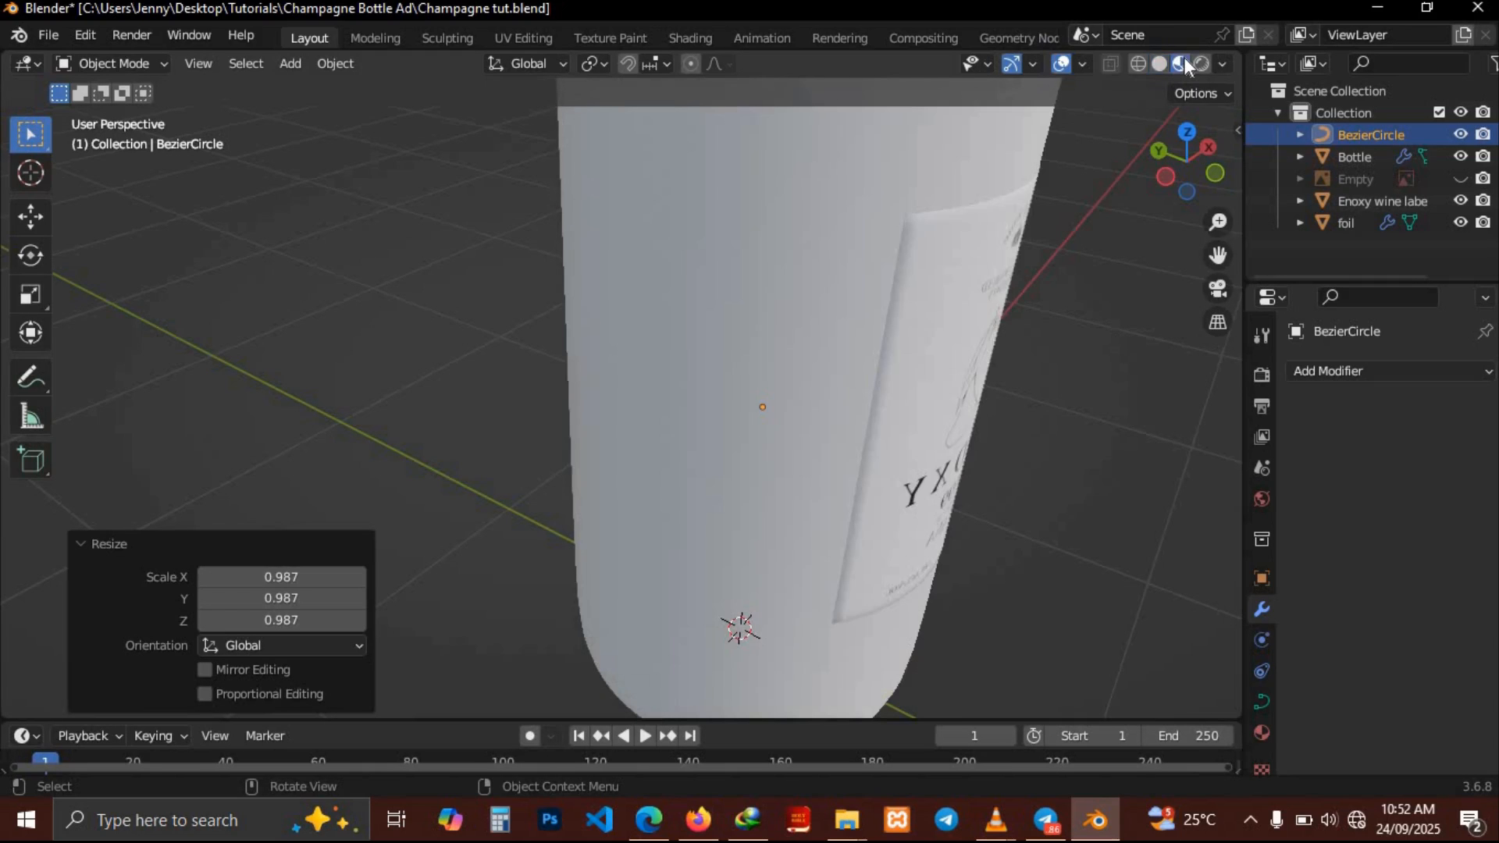
middle_drag(1028, 377, 925, 326)
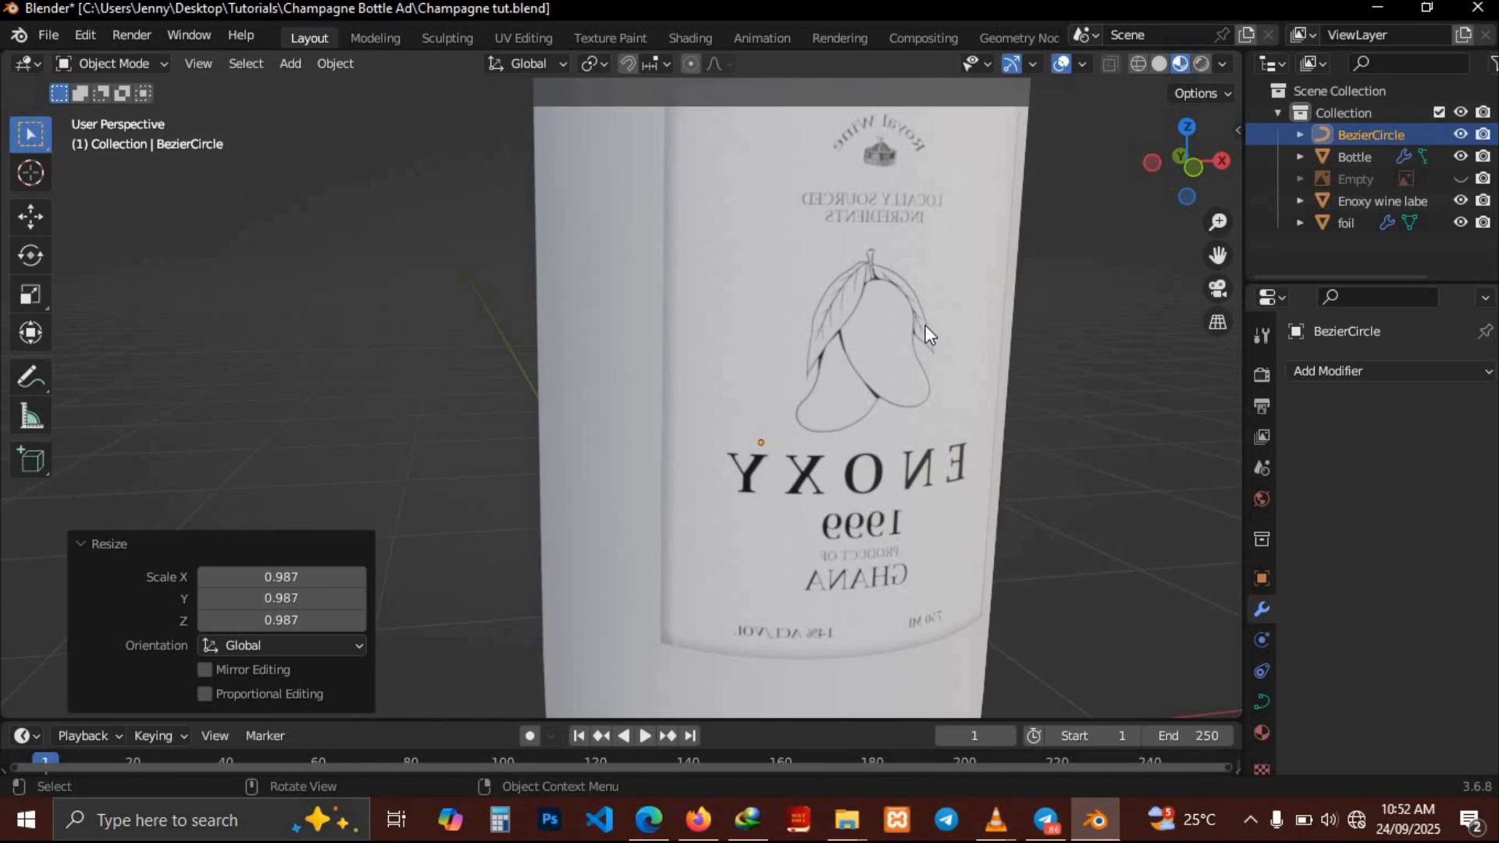
click(925, 327)
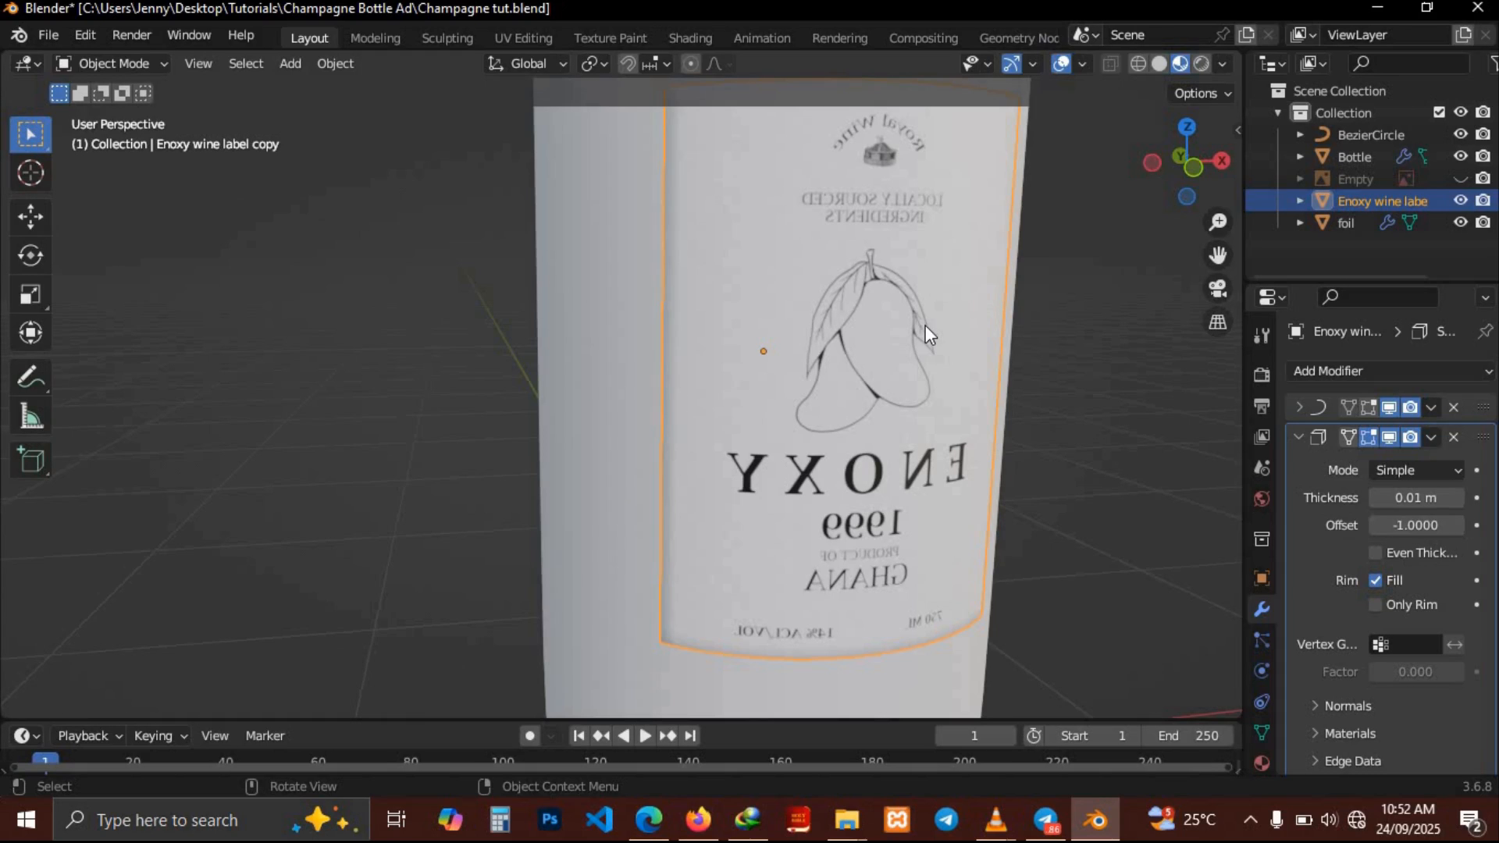
key(r)
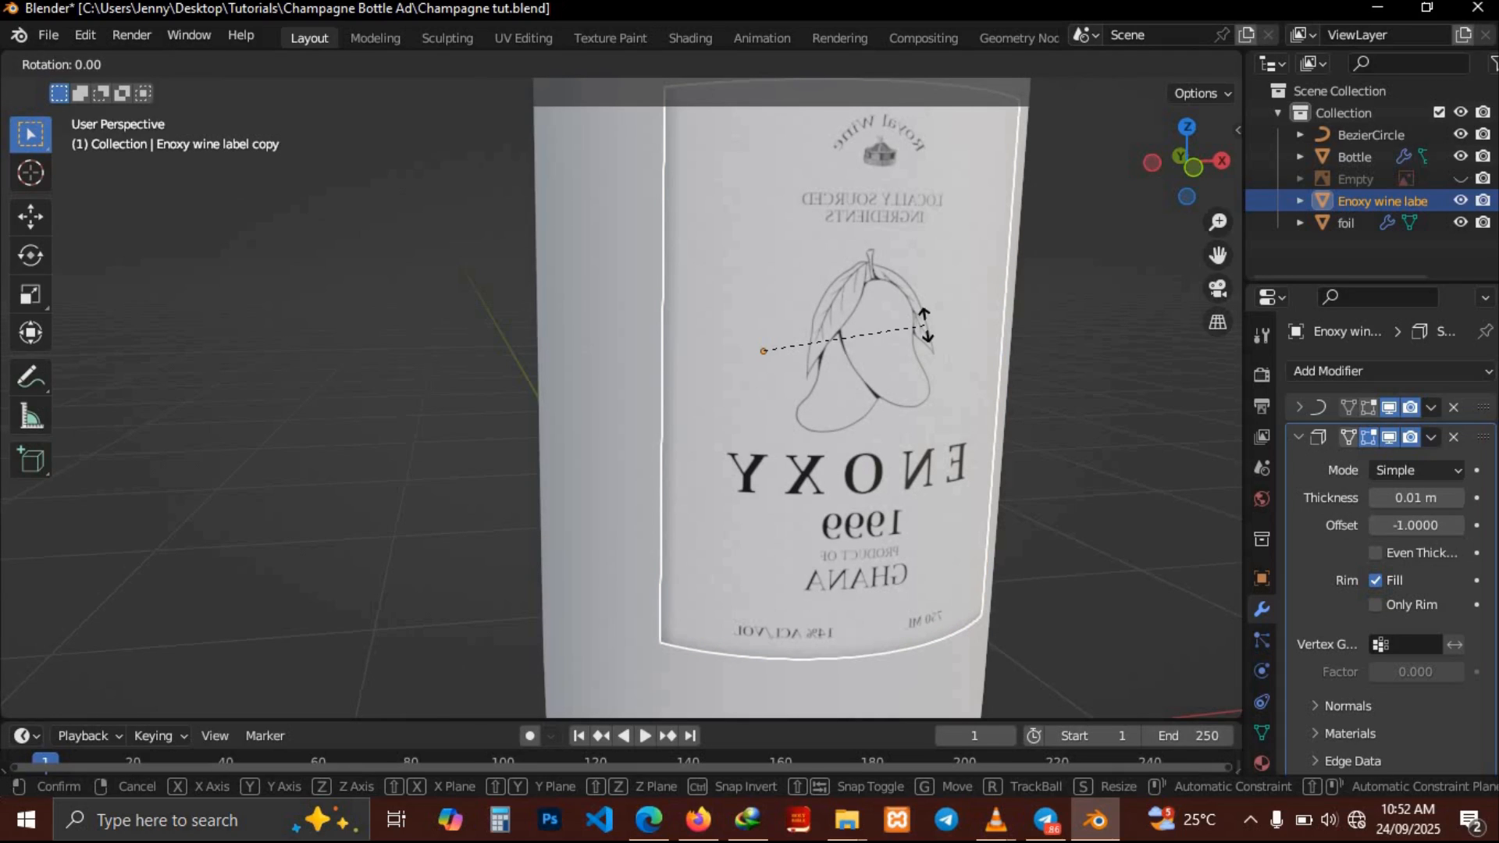
text(18)
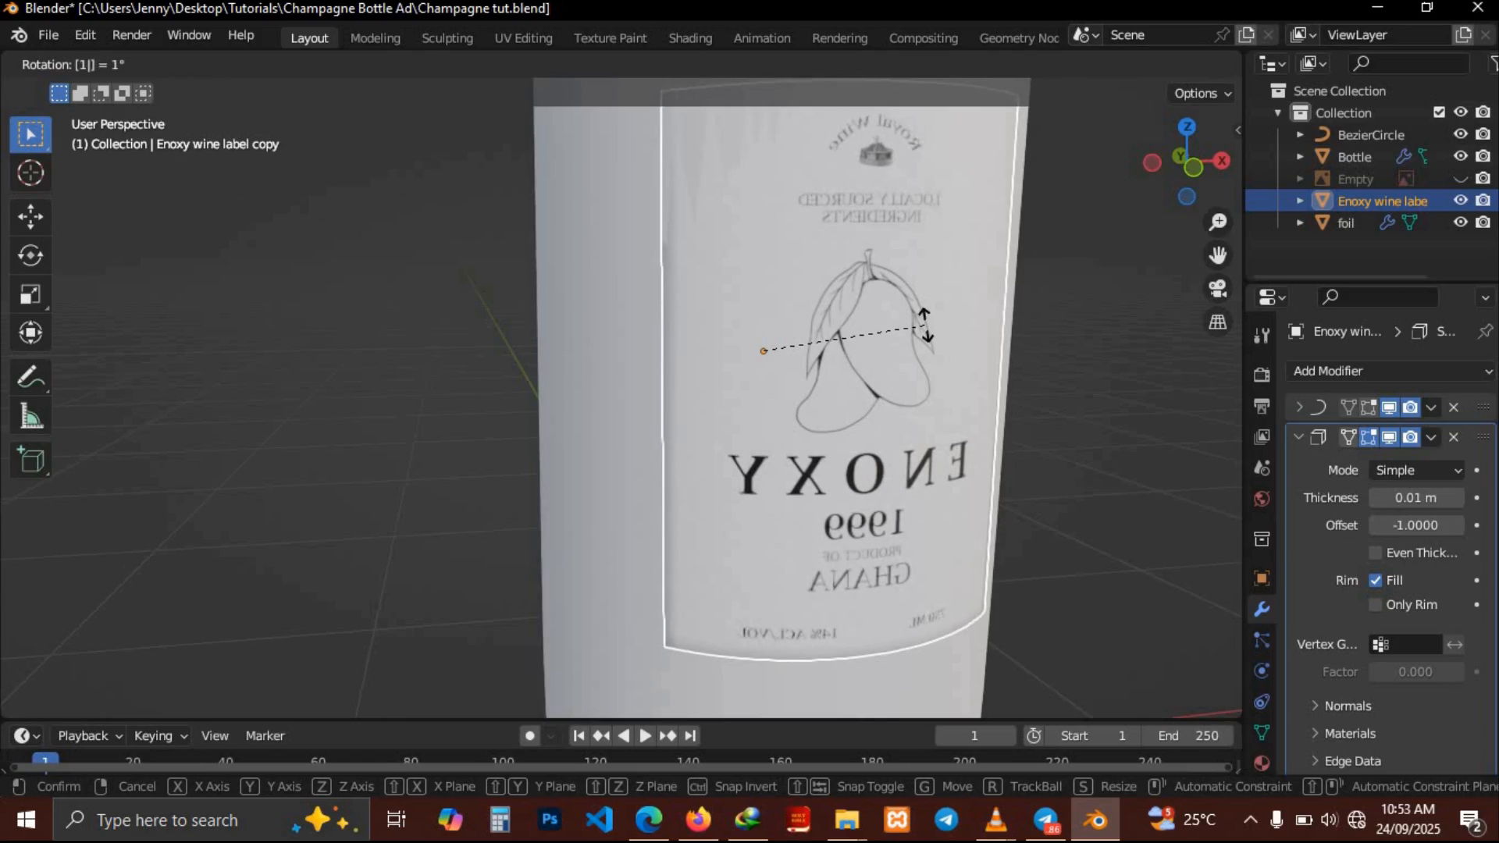
text(0)
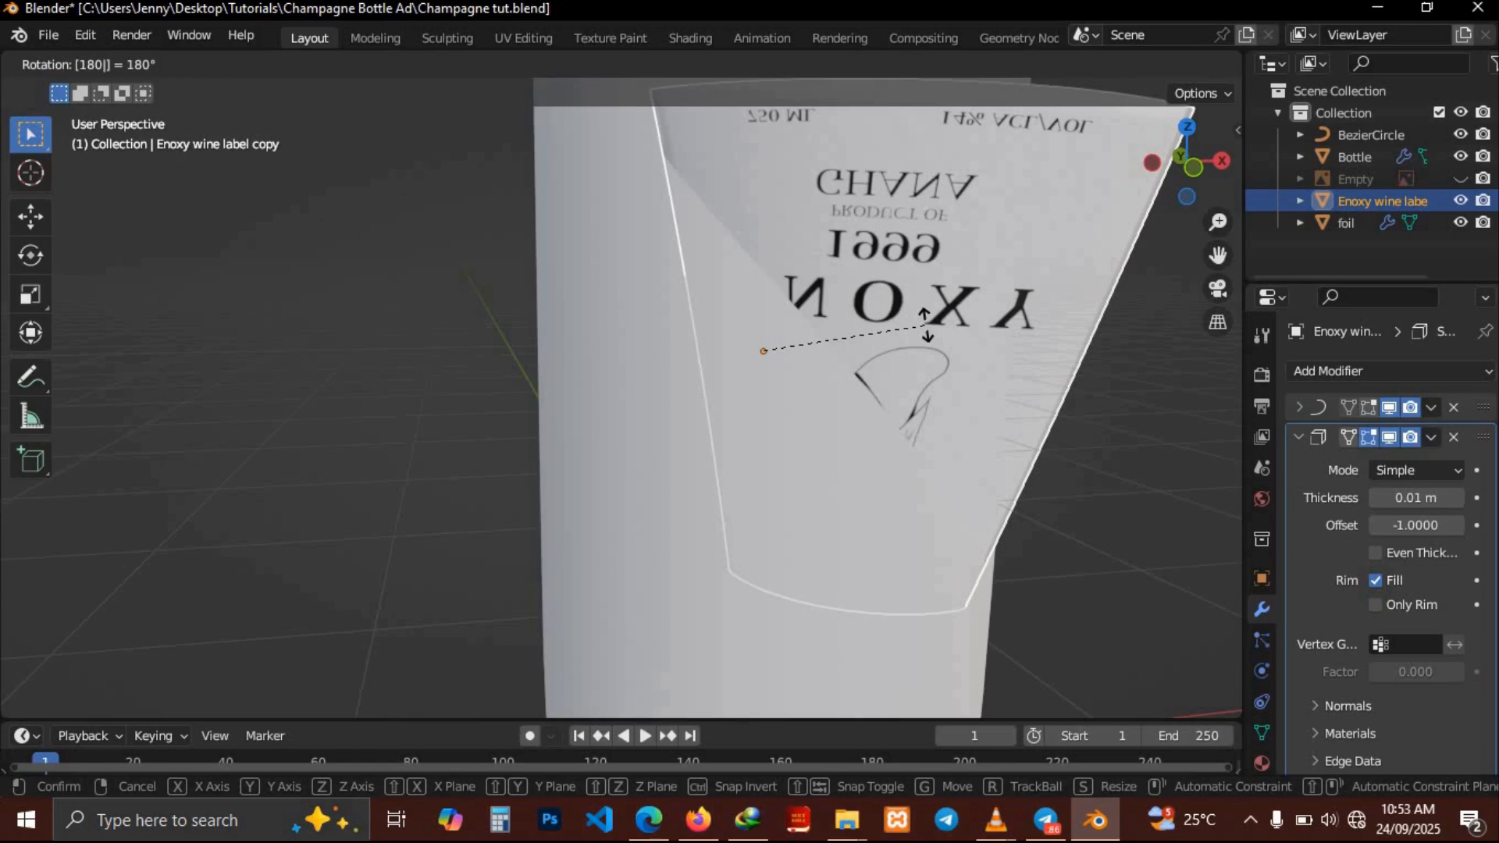
text(z)
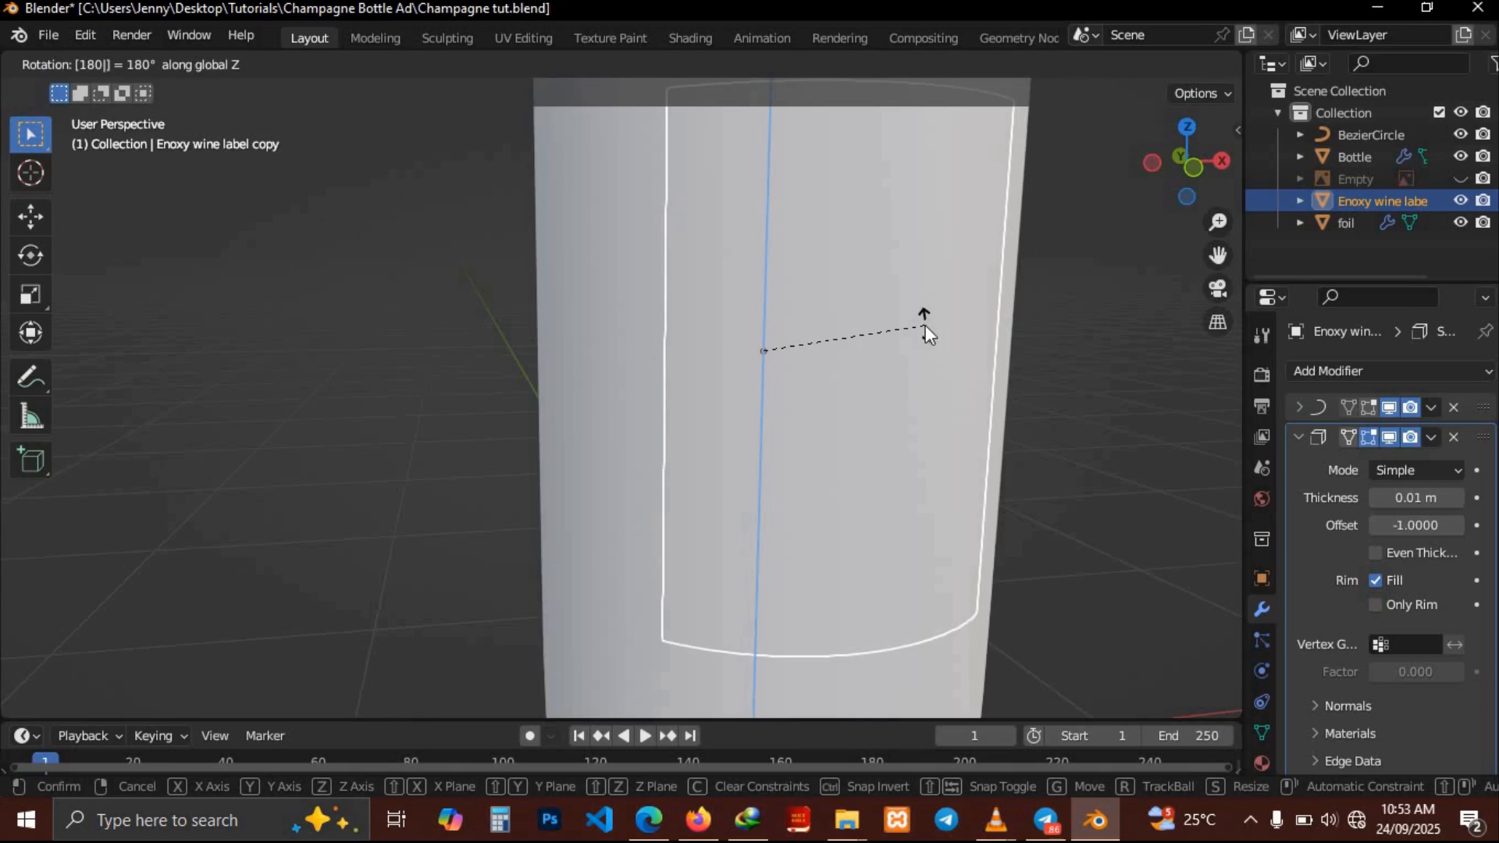
key(Return)
scroll(925, 325, left, 10)
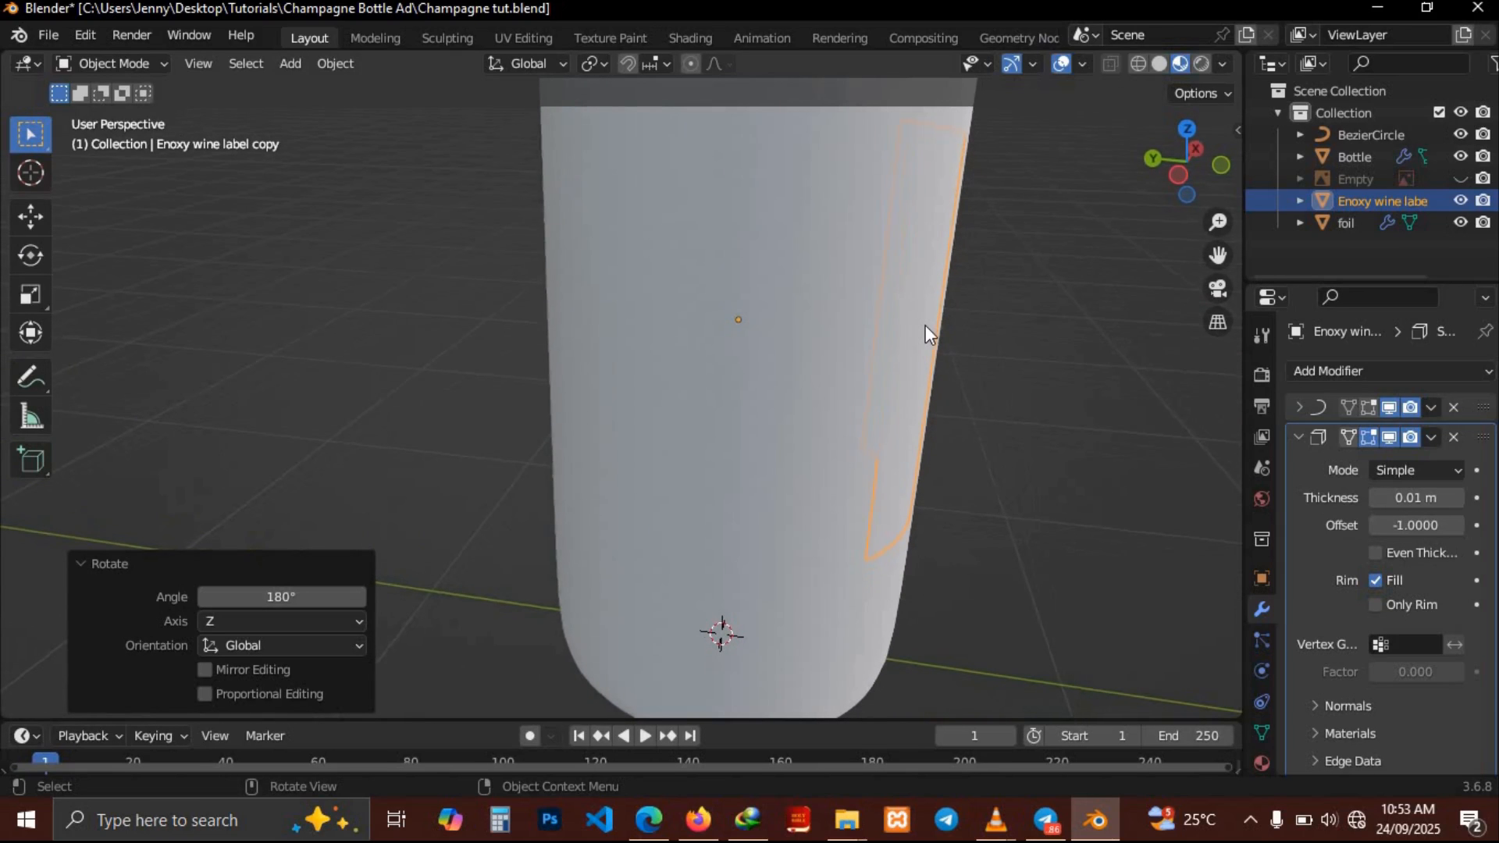
scroll(925, 325, left, 2)
scroll(925, 325, right, 3)
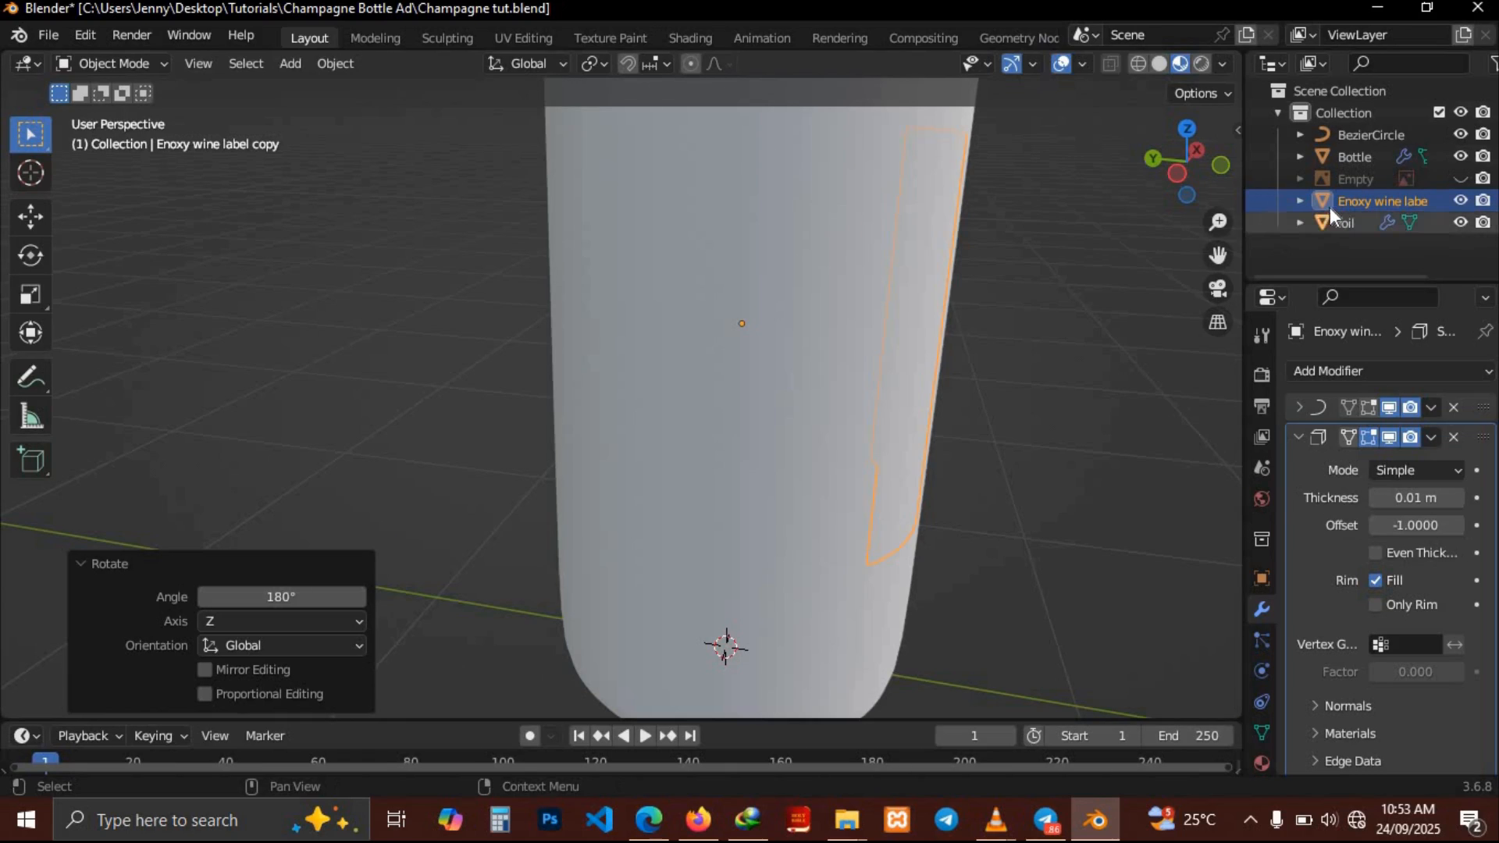
Select the Bezier circle and scale it to 1.019
click(1341, 141)
key(s)
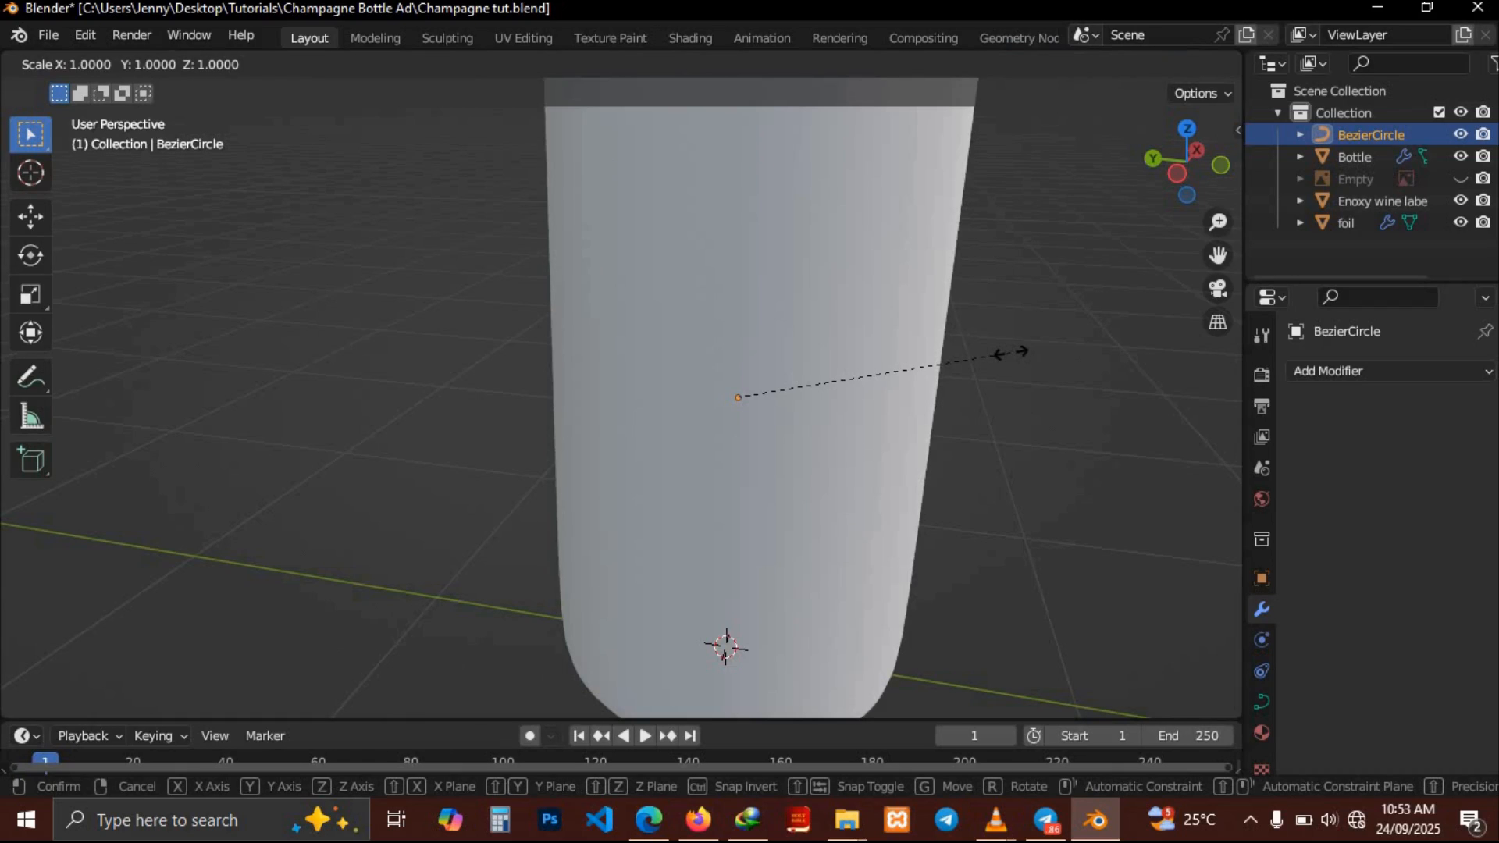
click(1017, 354)
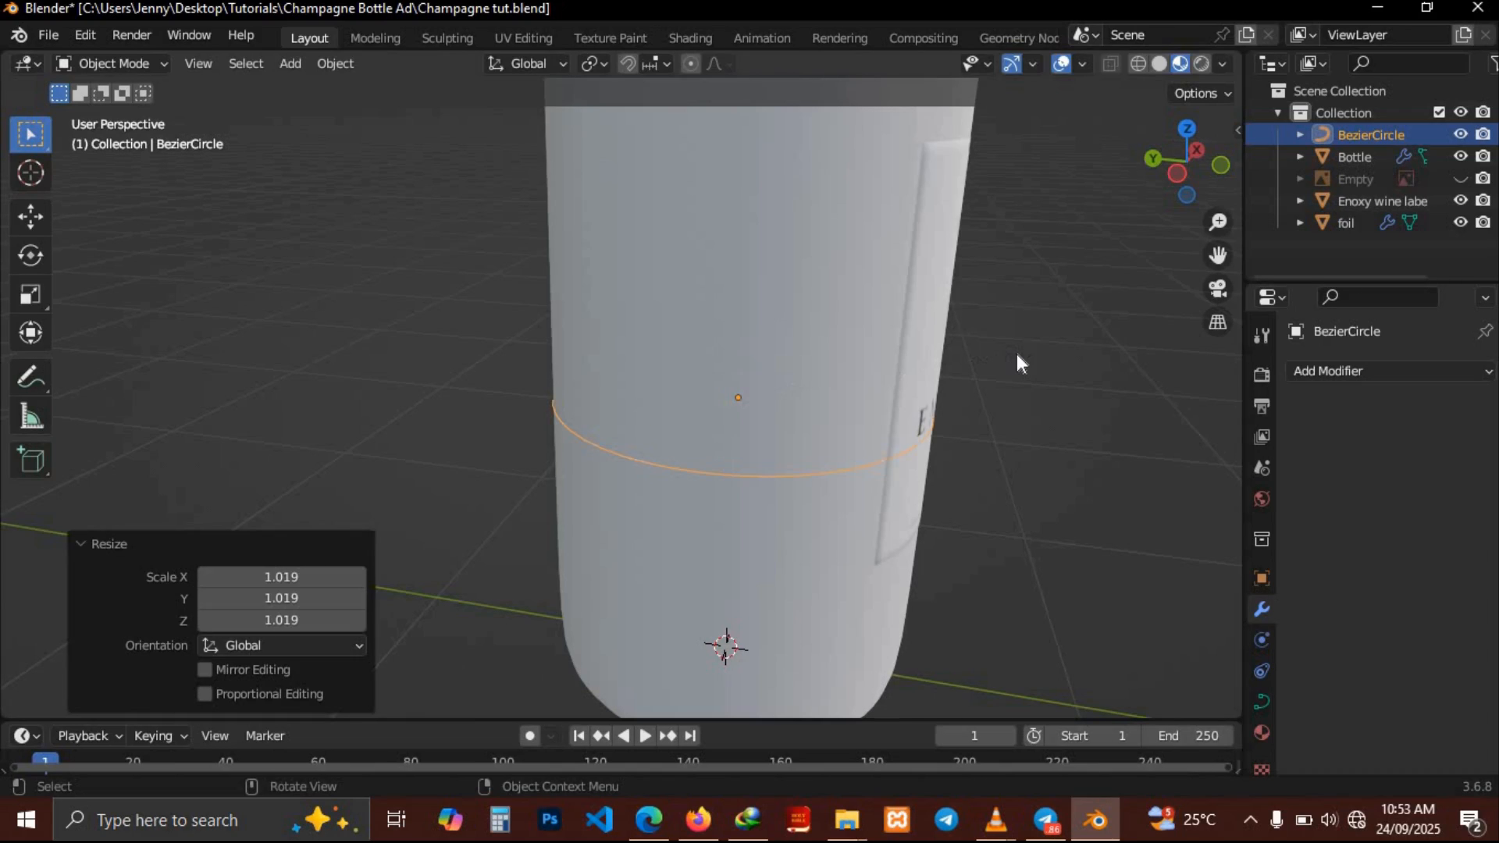
middle_drag(1017, 354, 1016, 354)
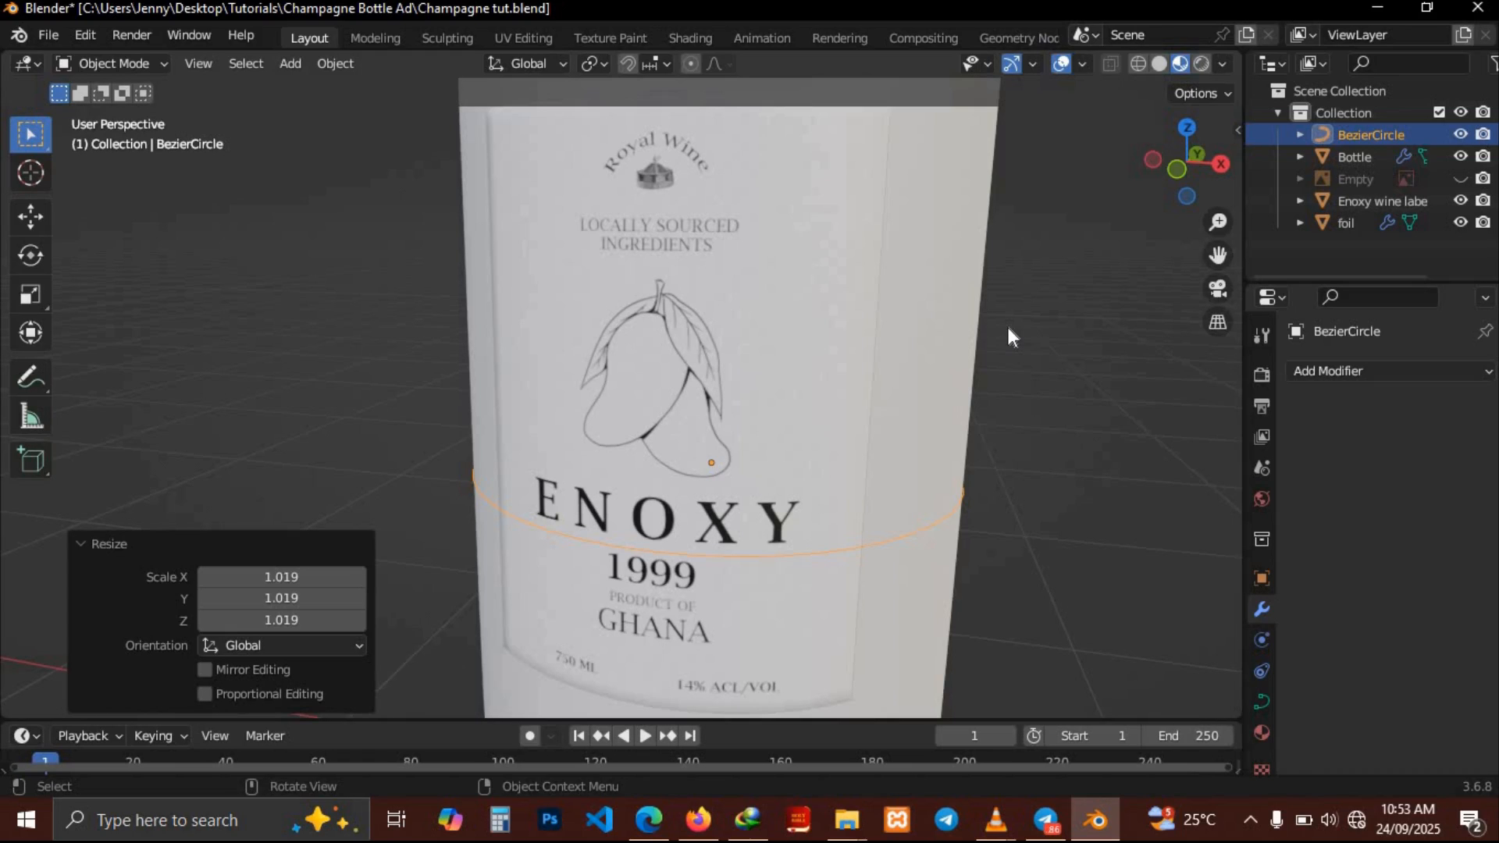
Select the bottle and set its material's base color to a near-black dark red
middle_drag(574, 338, 575, 339)
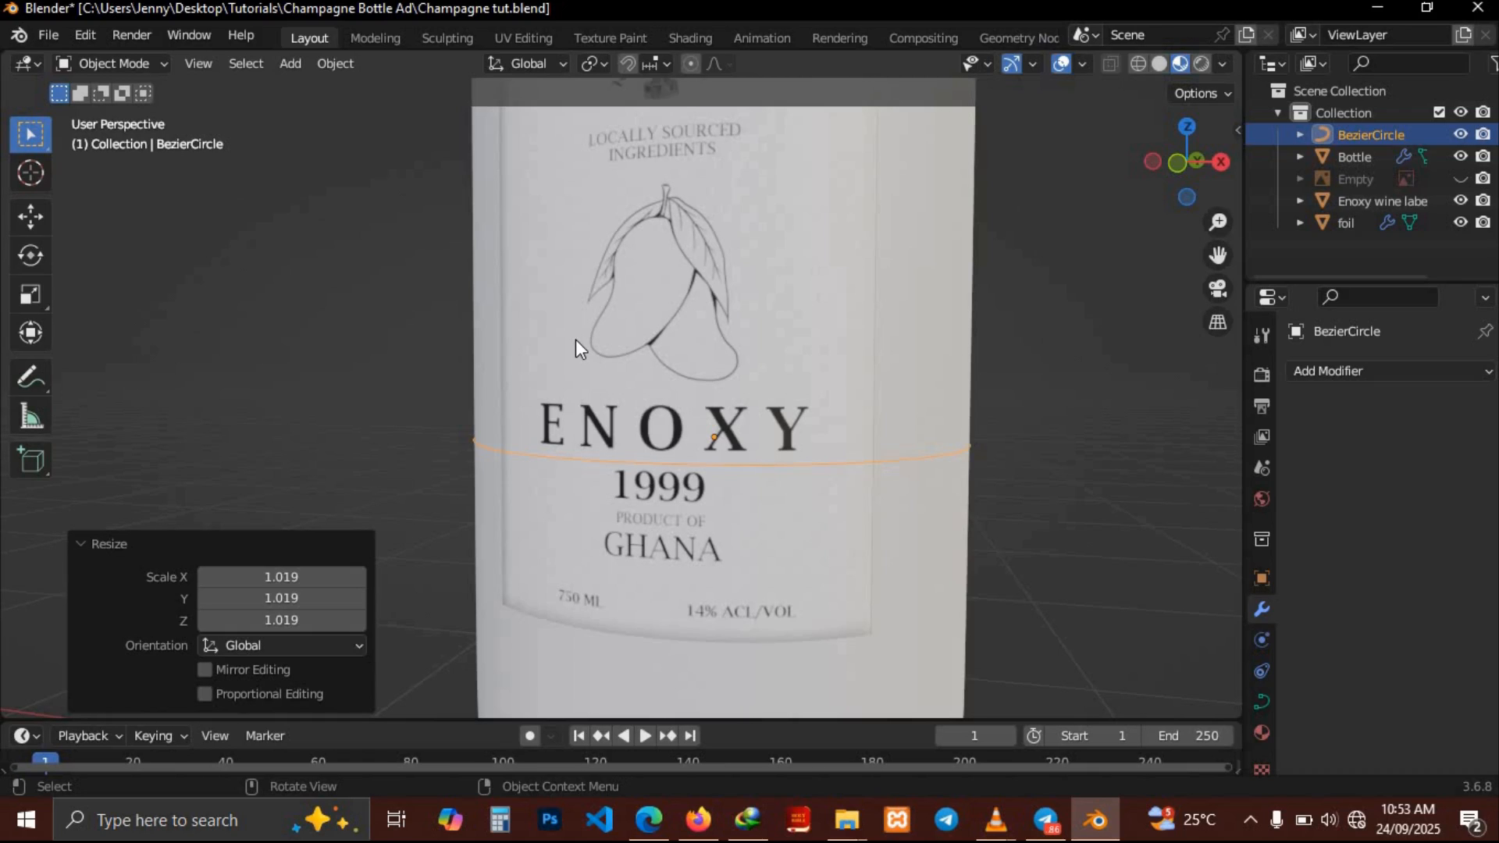
scroll(575, 339, down, 3)
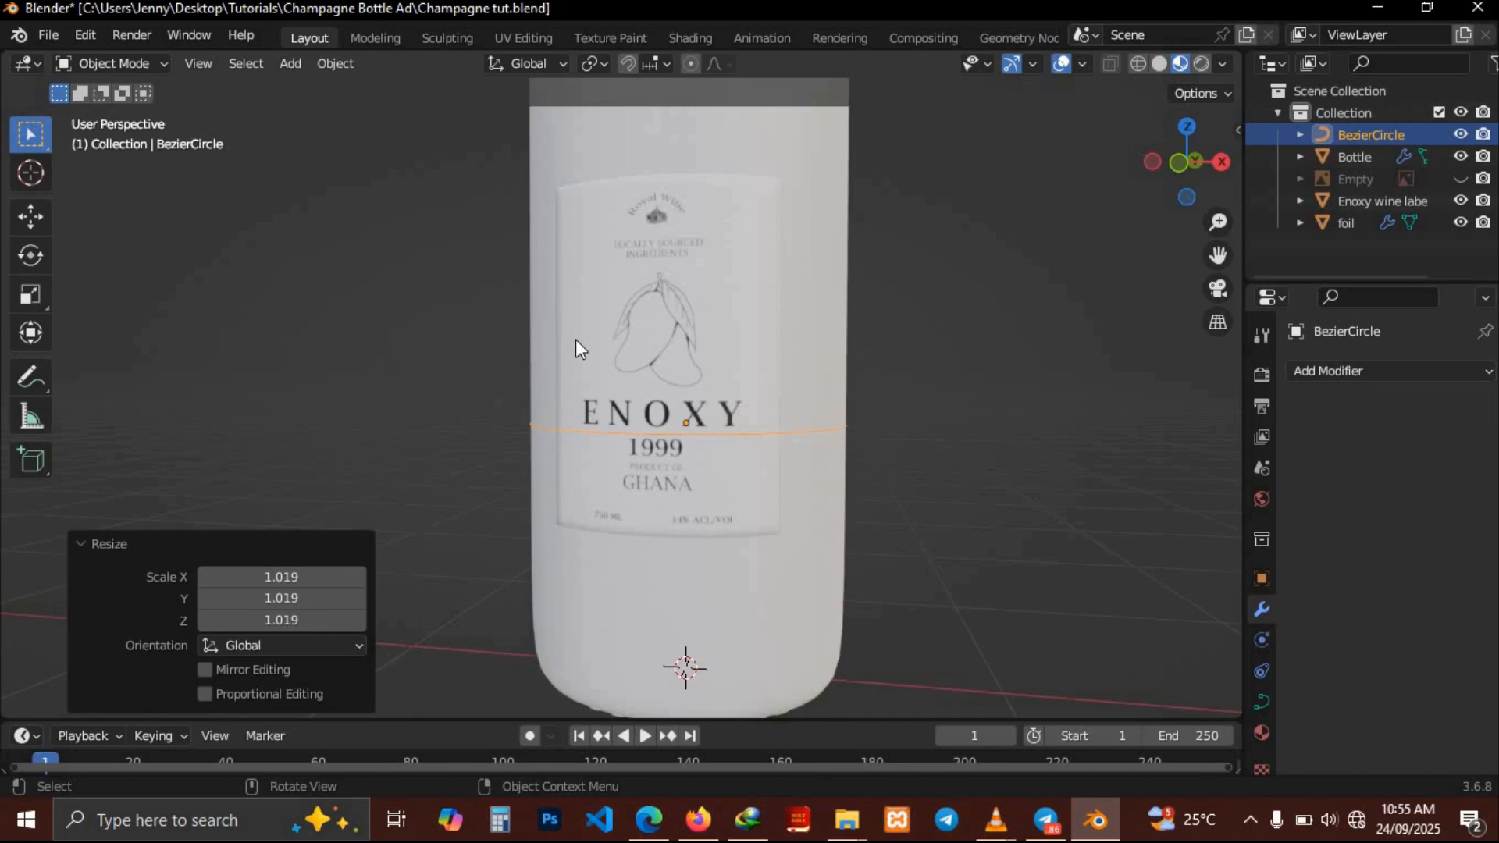
middle_drag(574, 339, 679, 345)
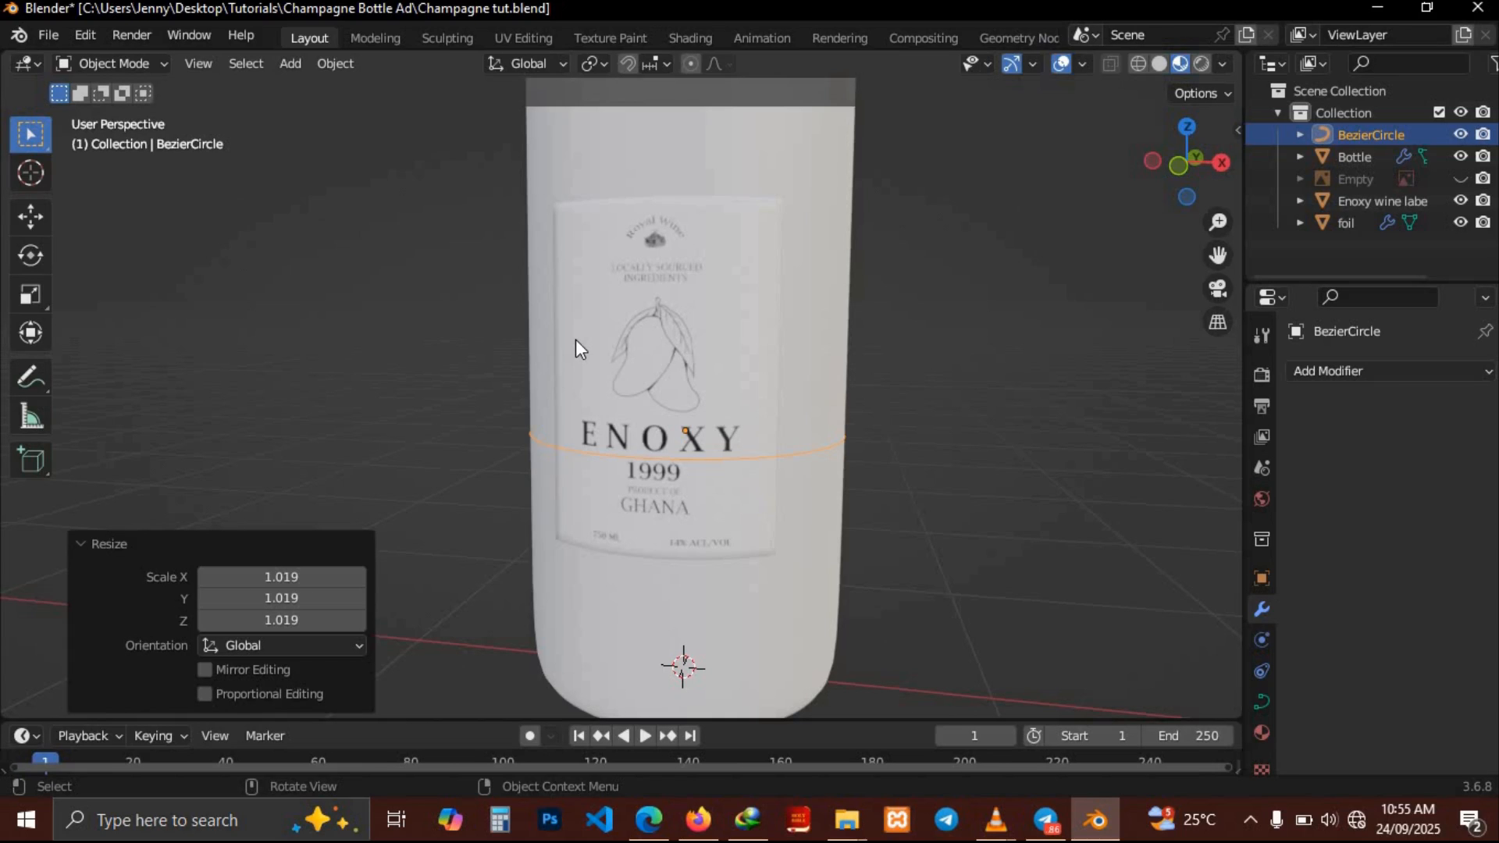
middle_drag(575, 338, 846, 397)
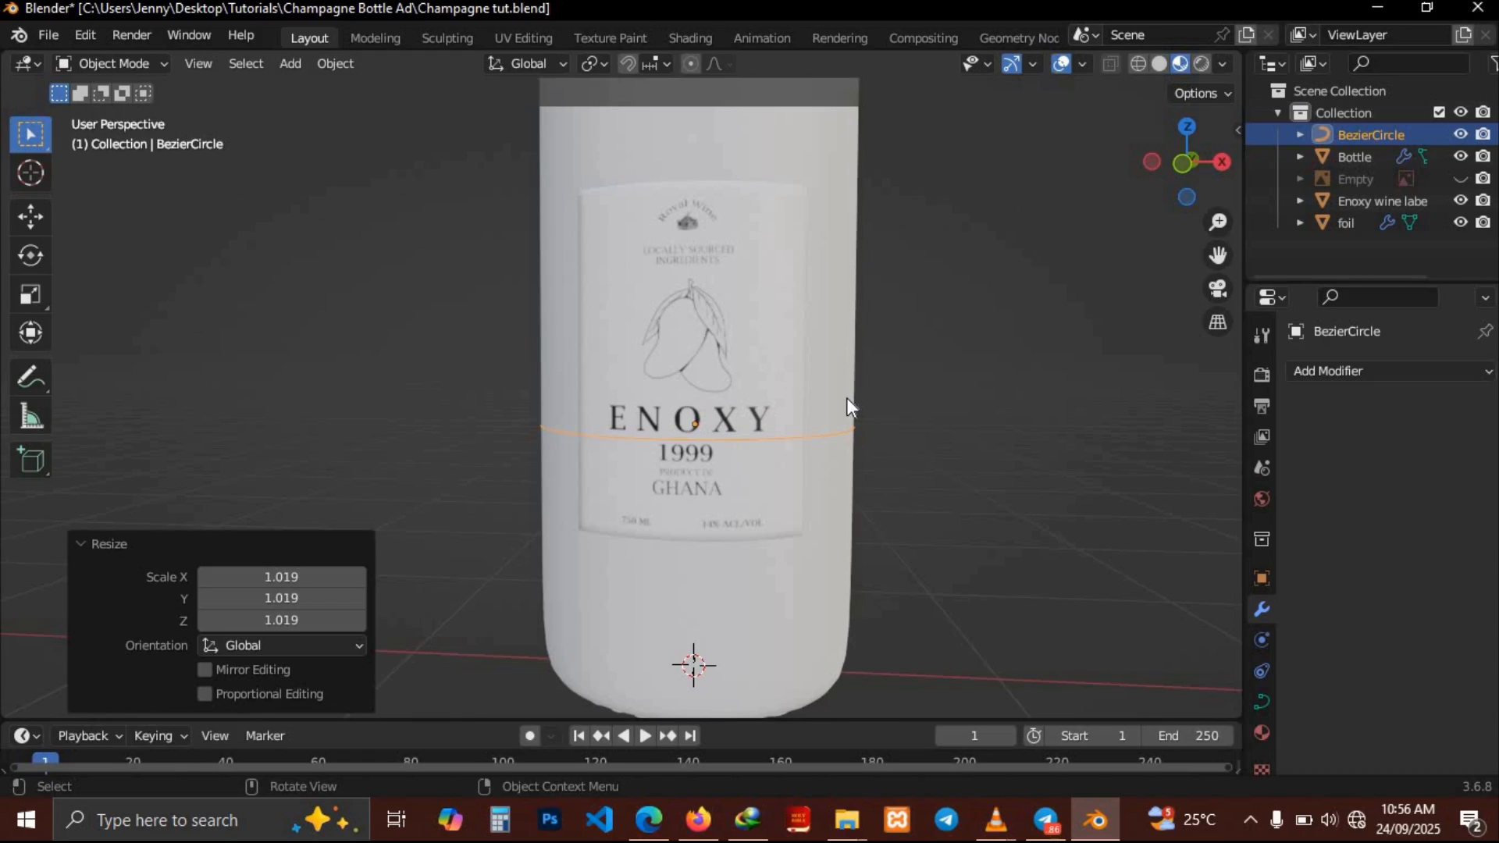
middle_drag(712, 423, 900, 231)
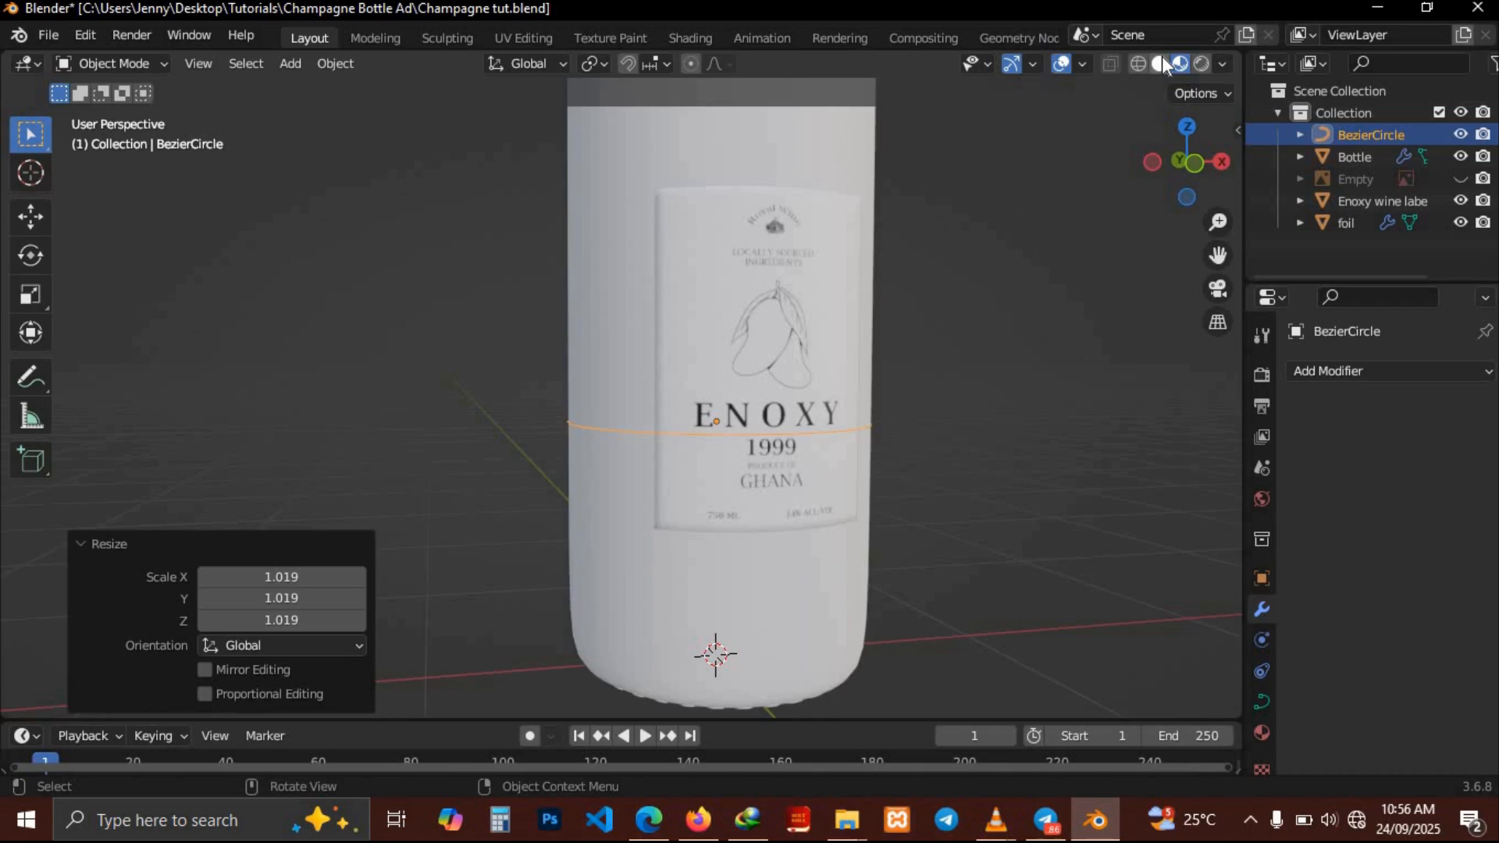
click(616, 315)
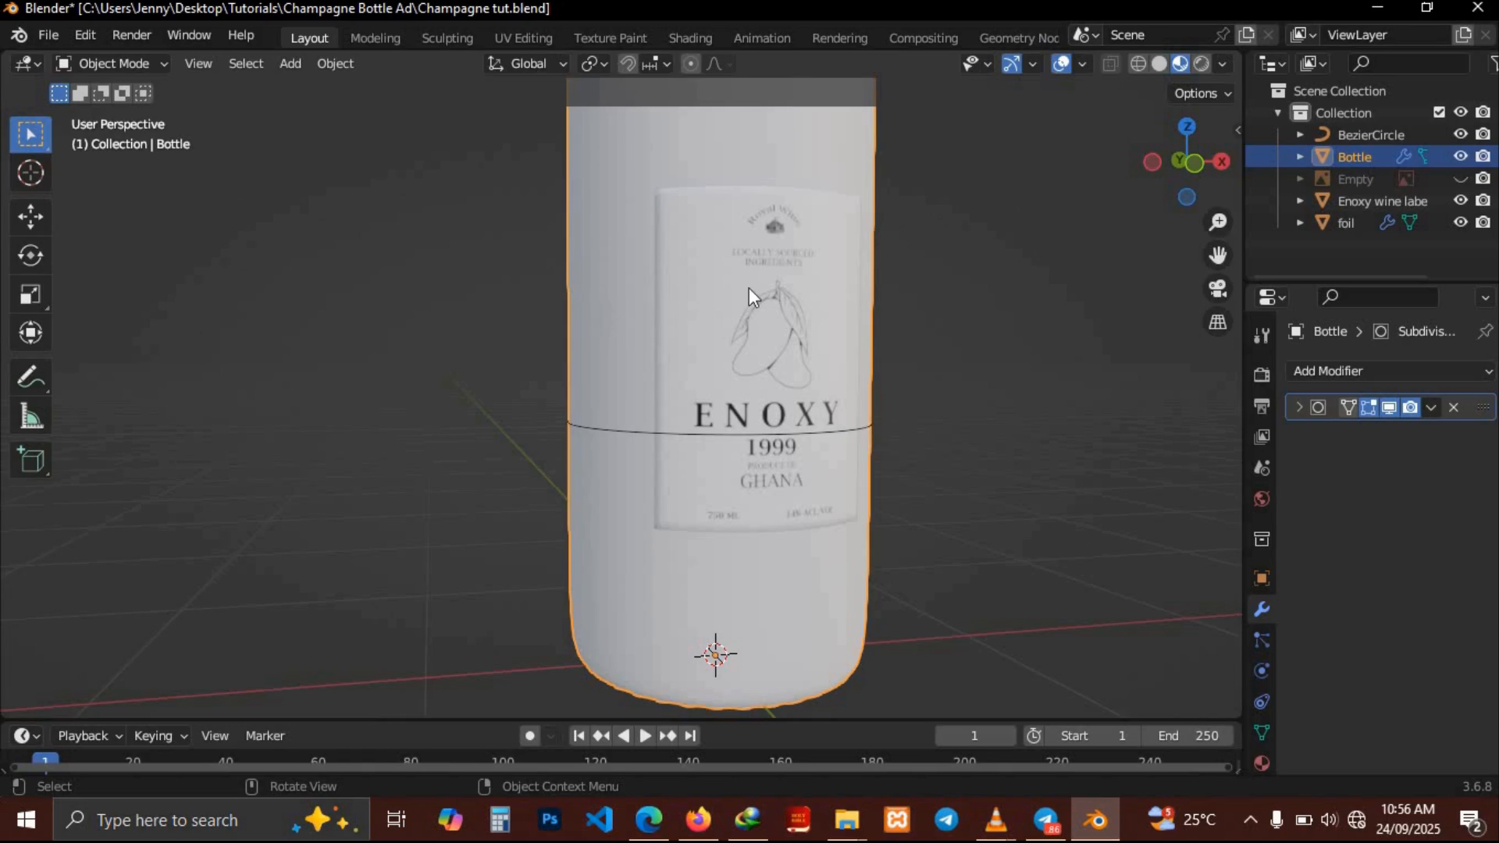
click(1263, 763)
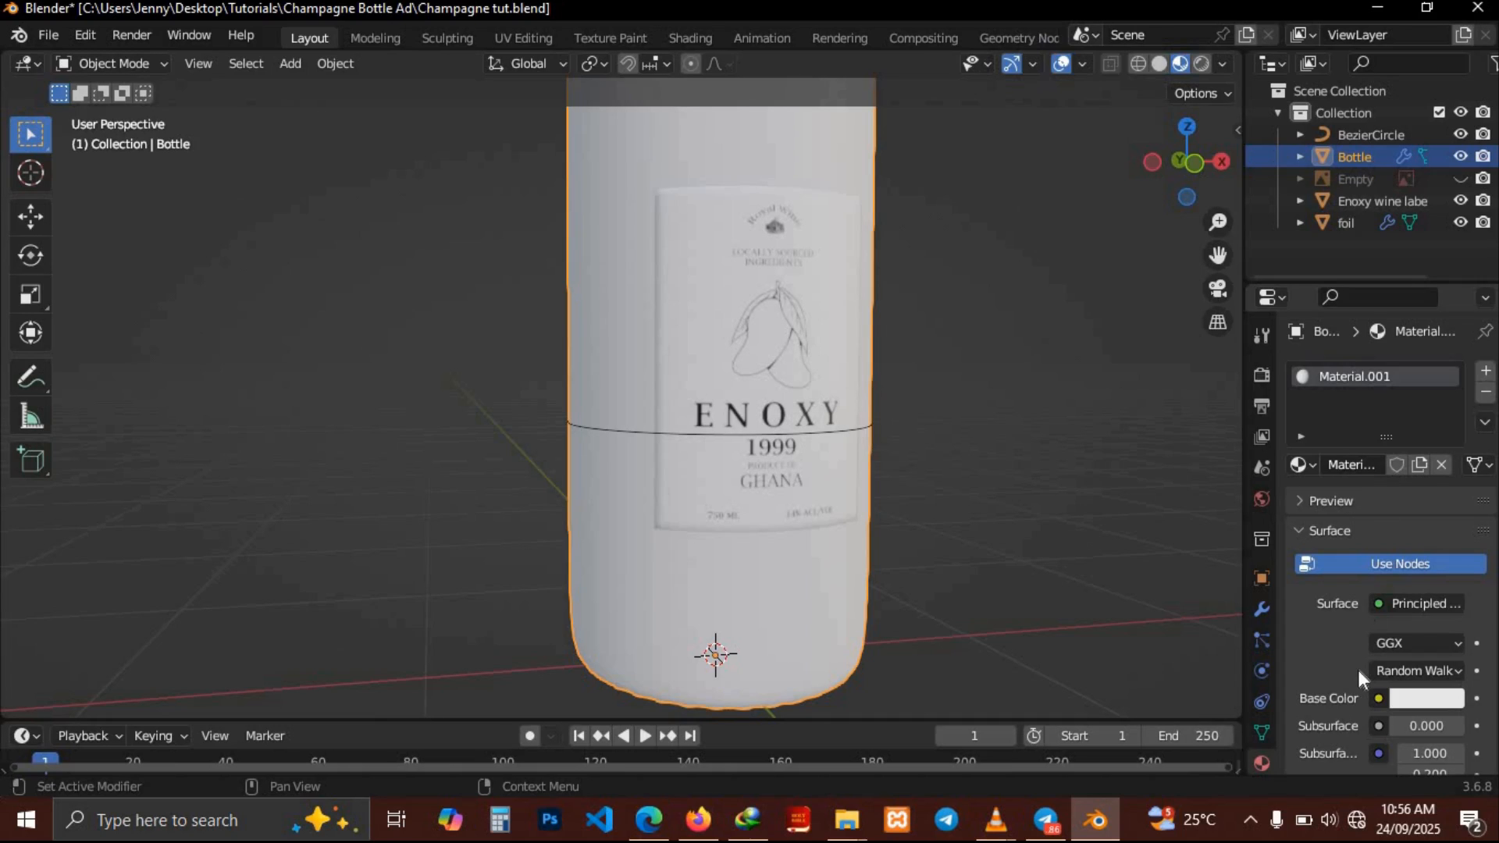
scroll(1359, 676, down, 5)
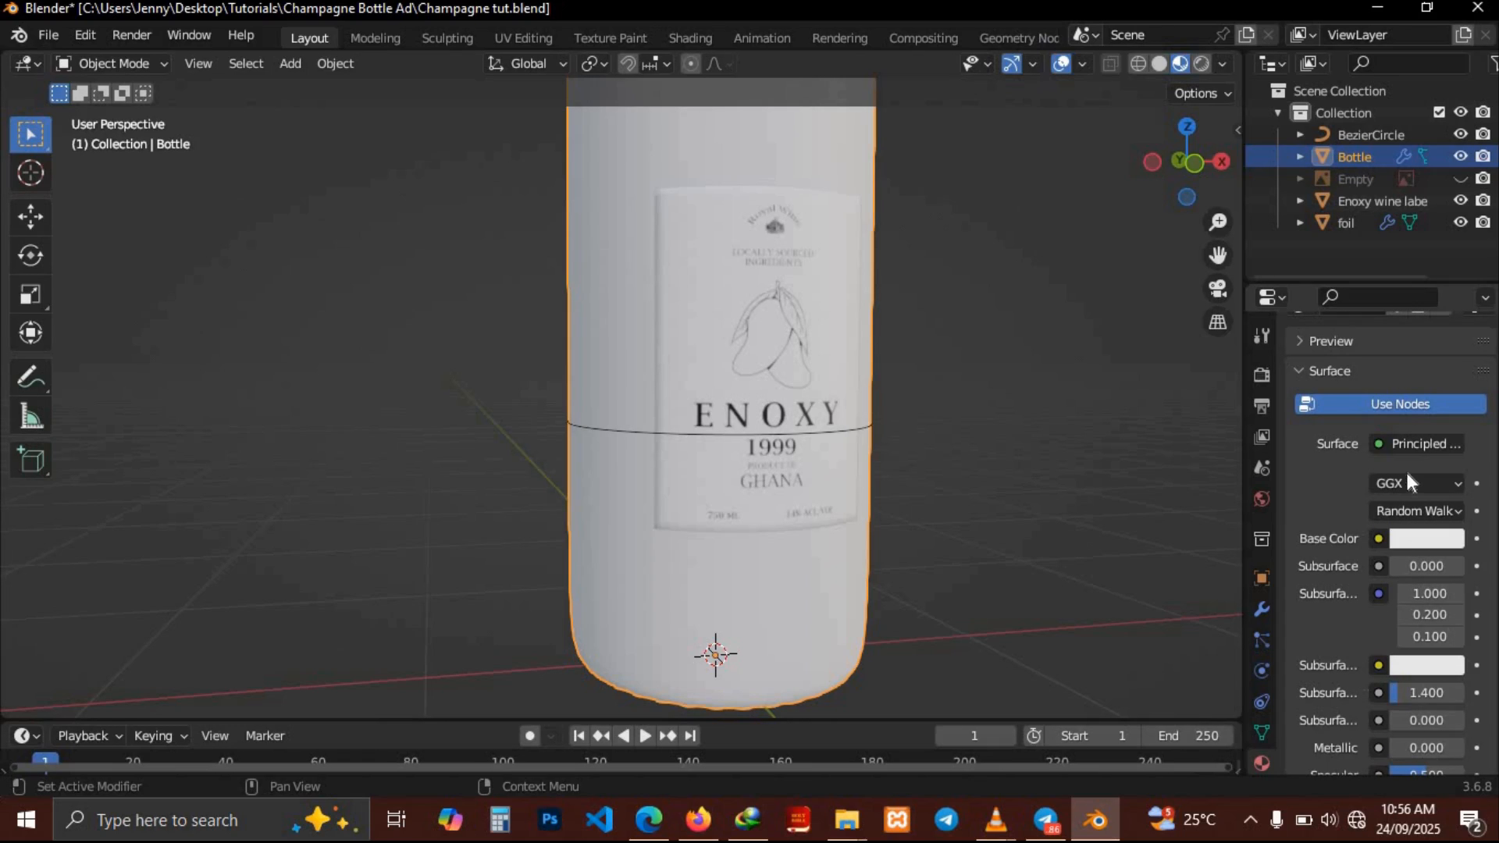
click(1421, 538)
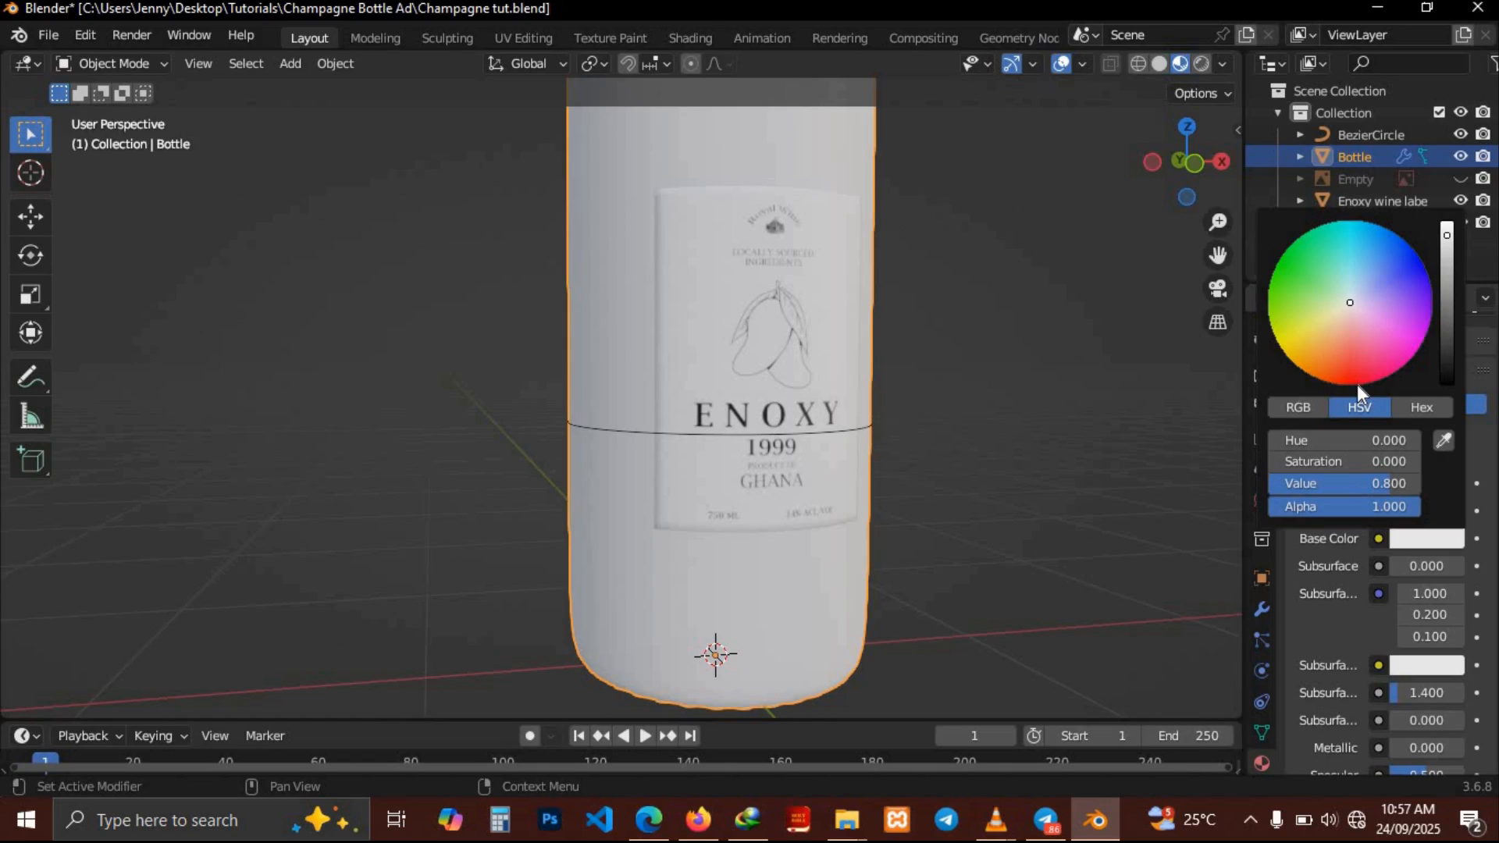
click(1357, 381)
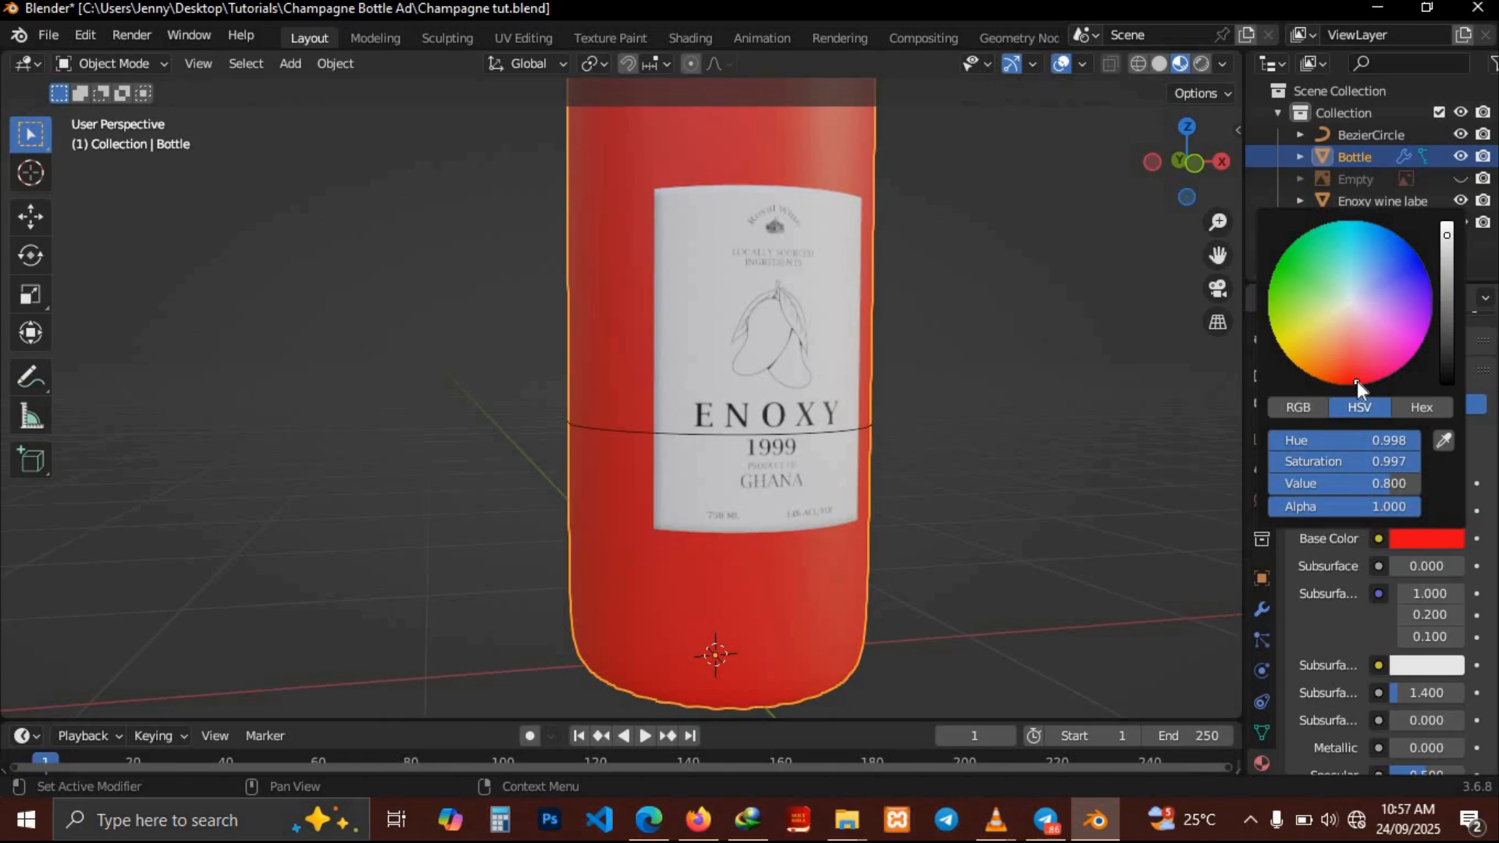
click(1451, 337)
click(1449, 354)
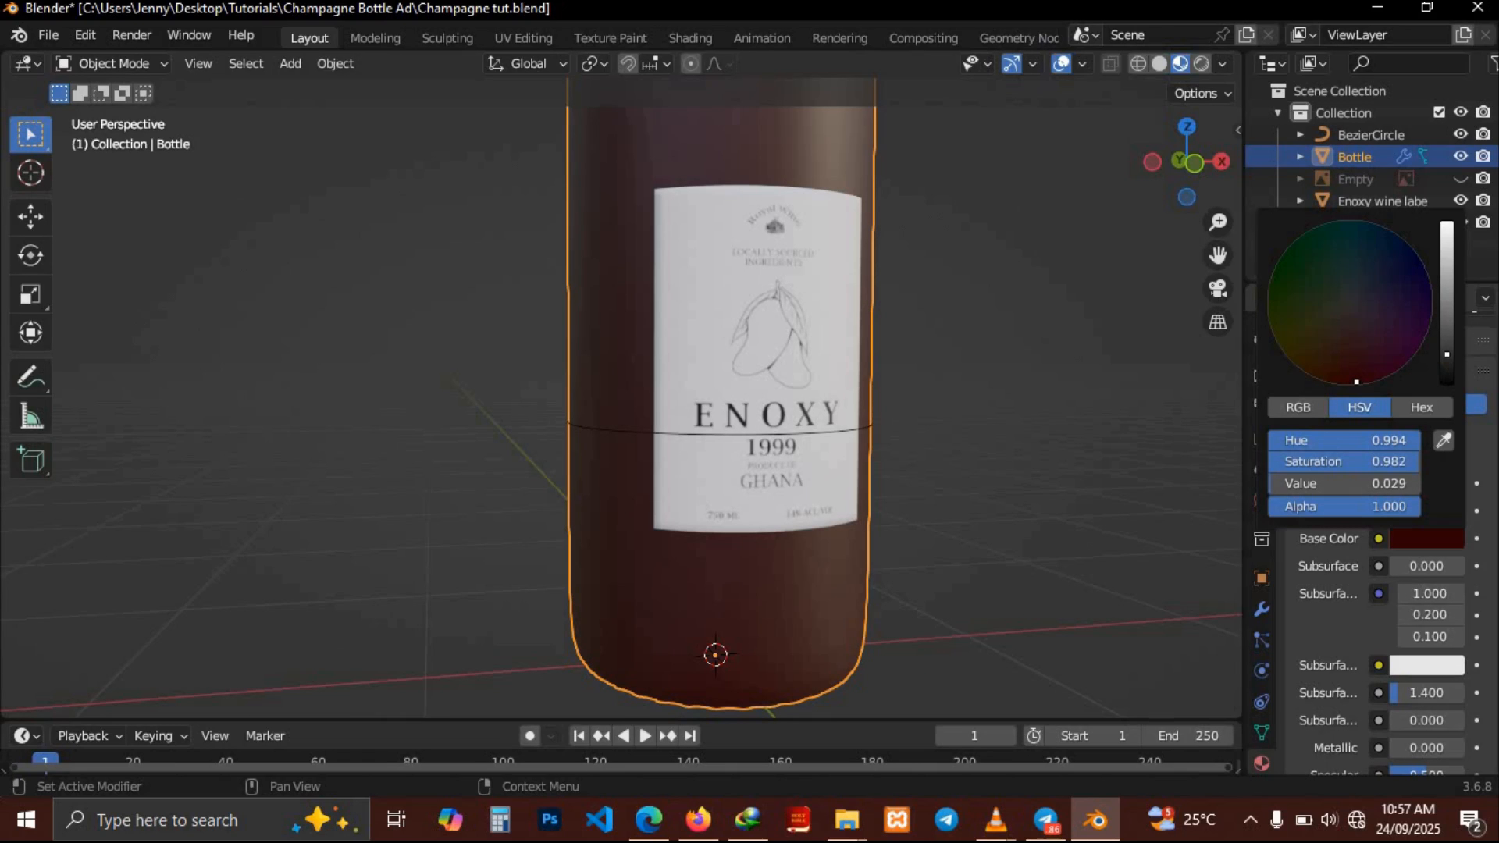
click(1444, 367)
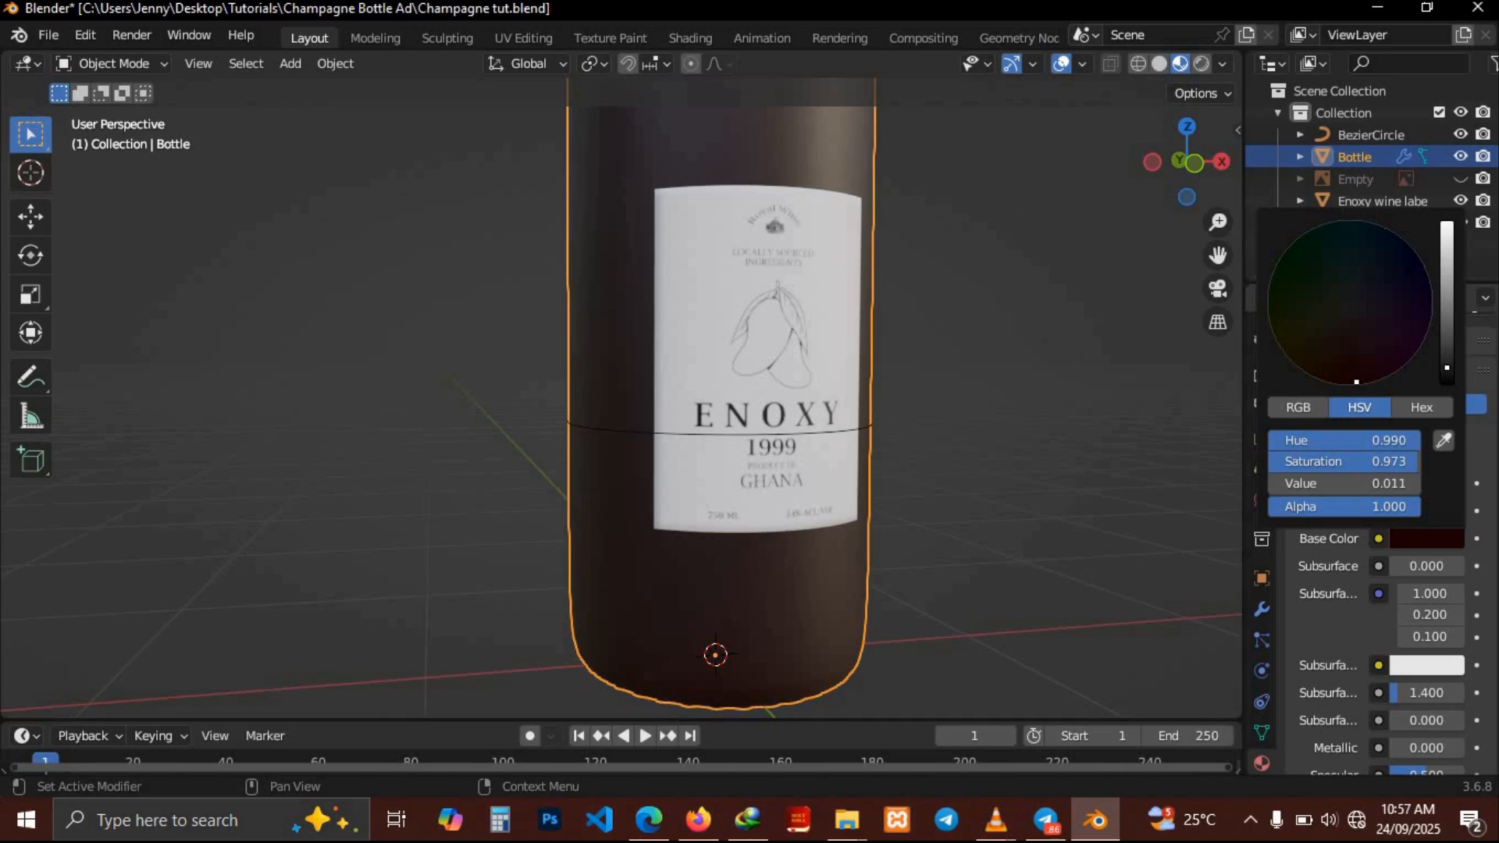
click(1450, 375)
middle_drag(972, 363, 972, 363)
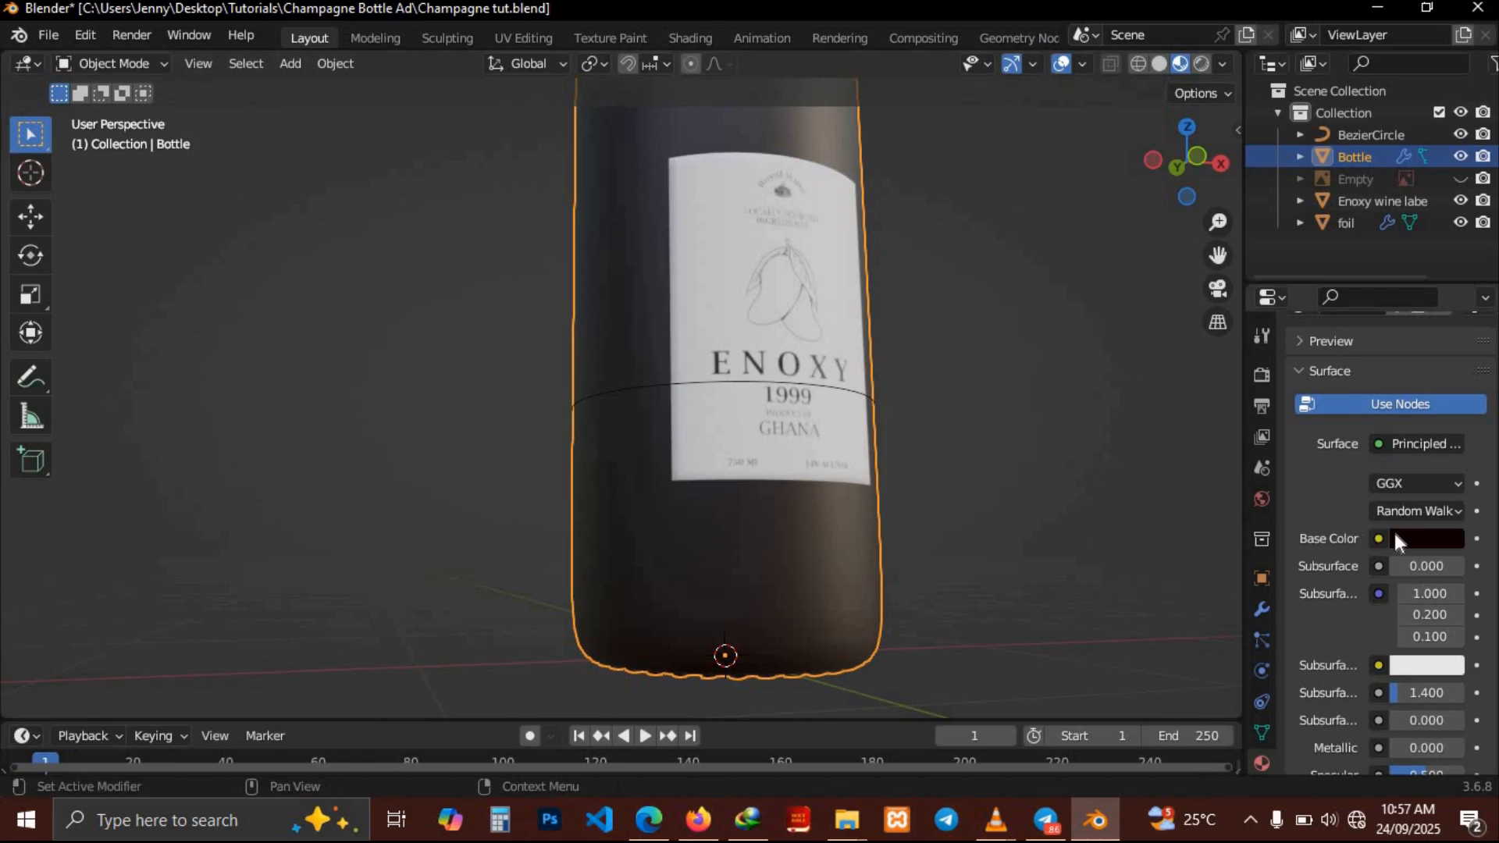
Set the bottle material's roughness to 0.005
scroll(1342, 613, down, 5)
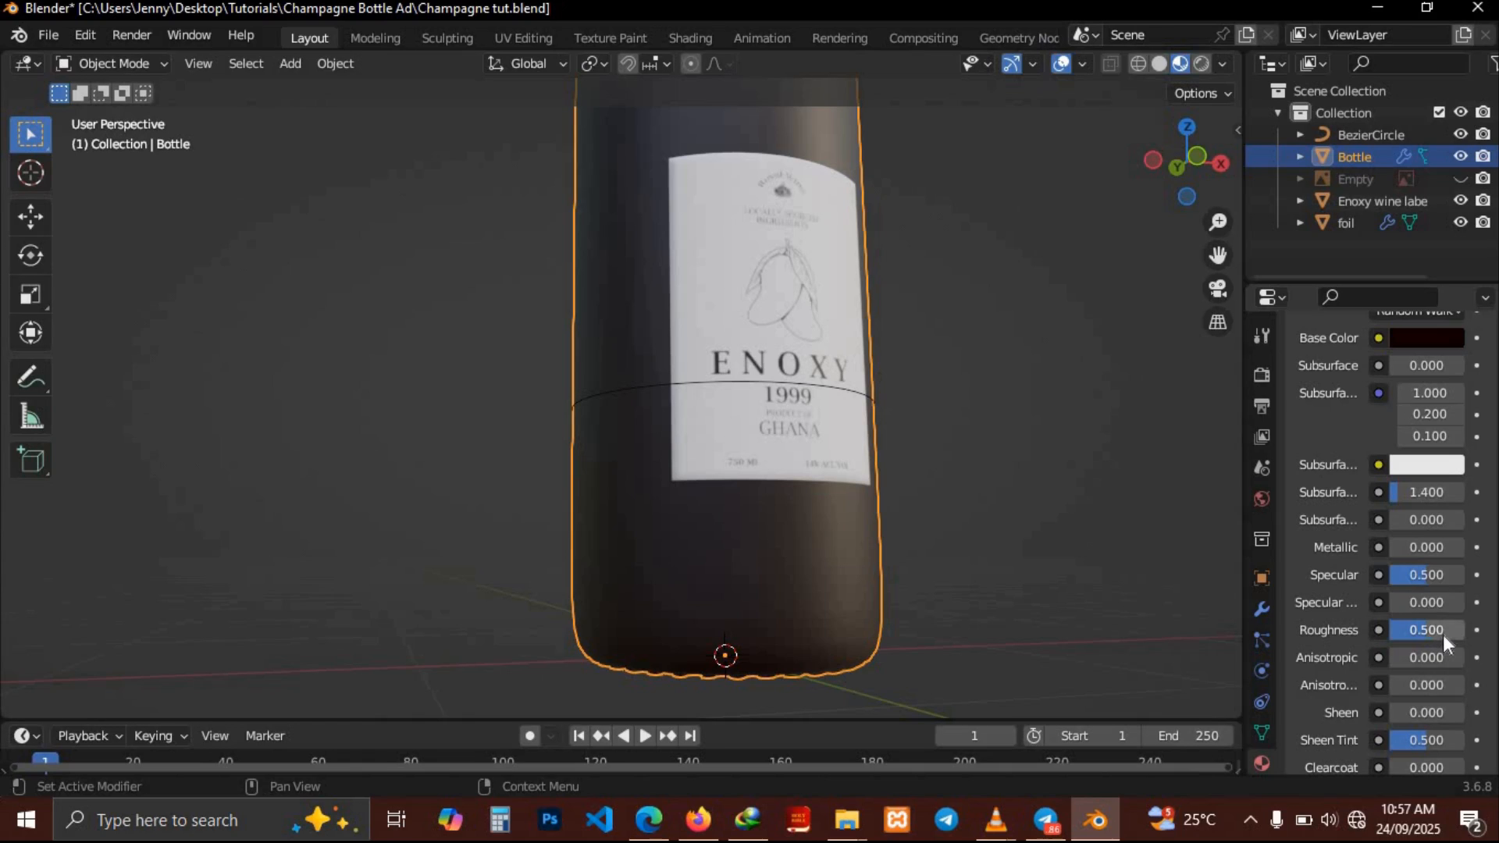
drag(1443, 629, 1421, 629)
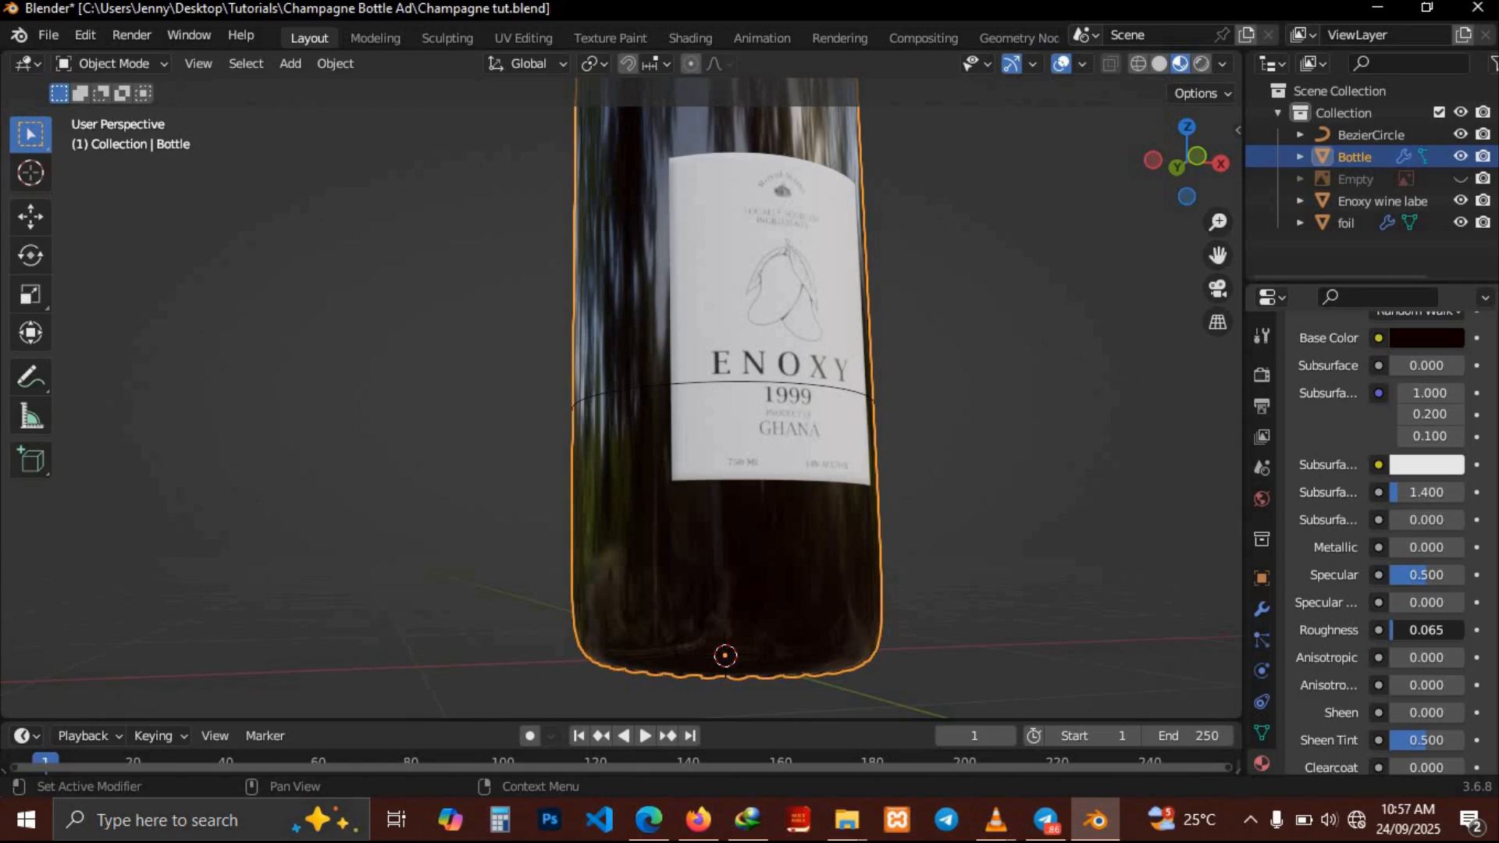
drag(1421, 629, 1391, 627)
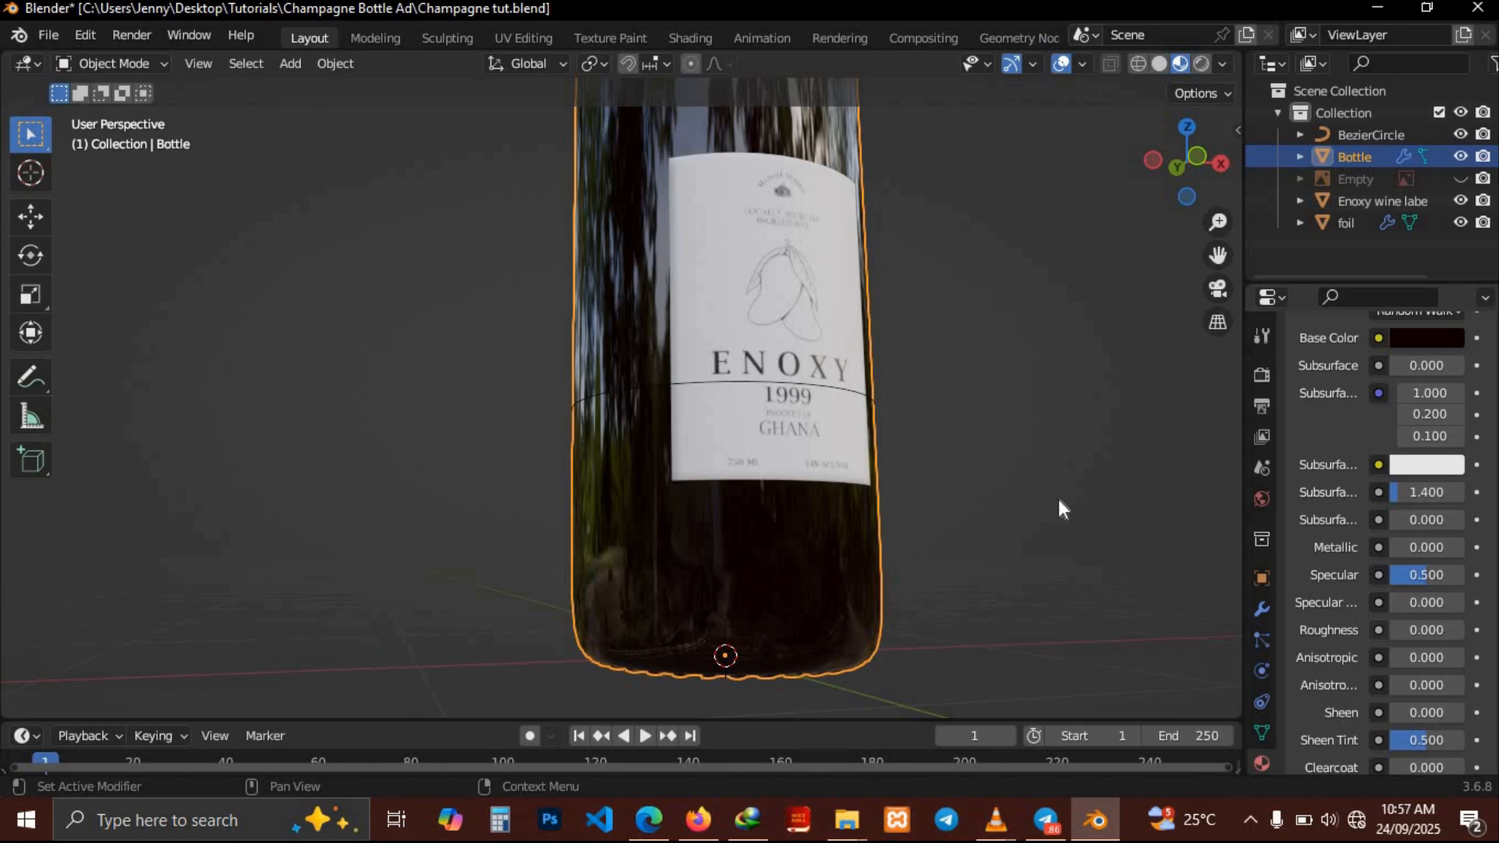
middle_drag(1007, 486, 1008, 493)
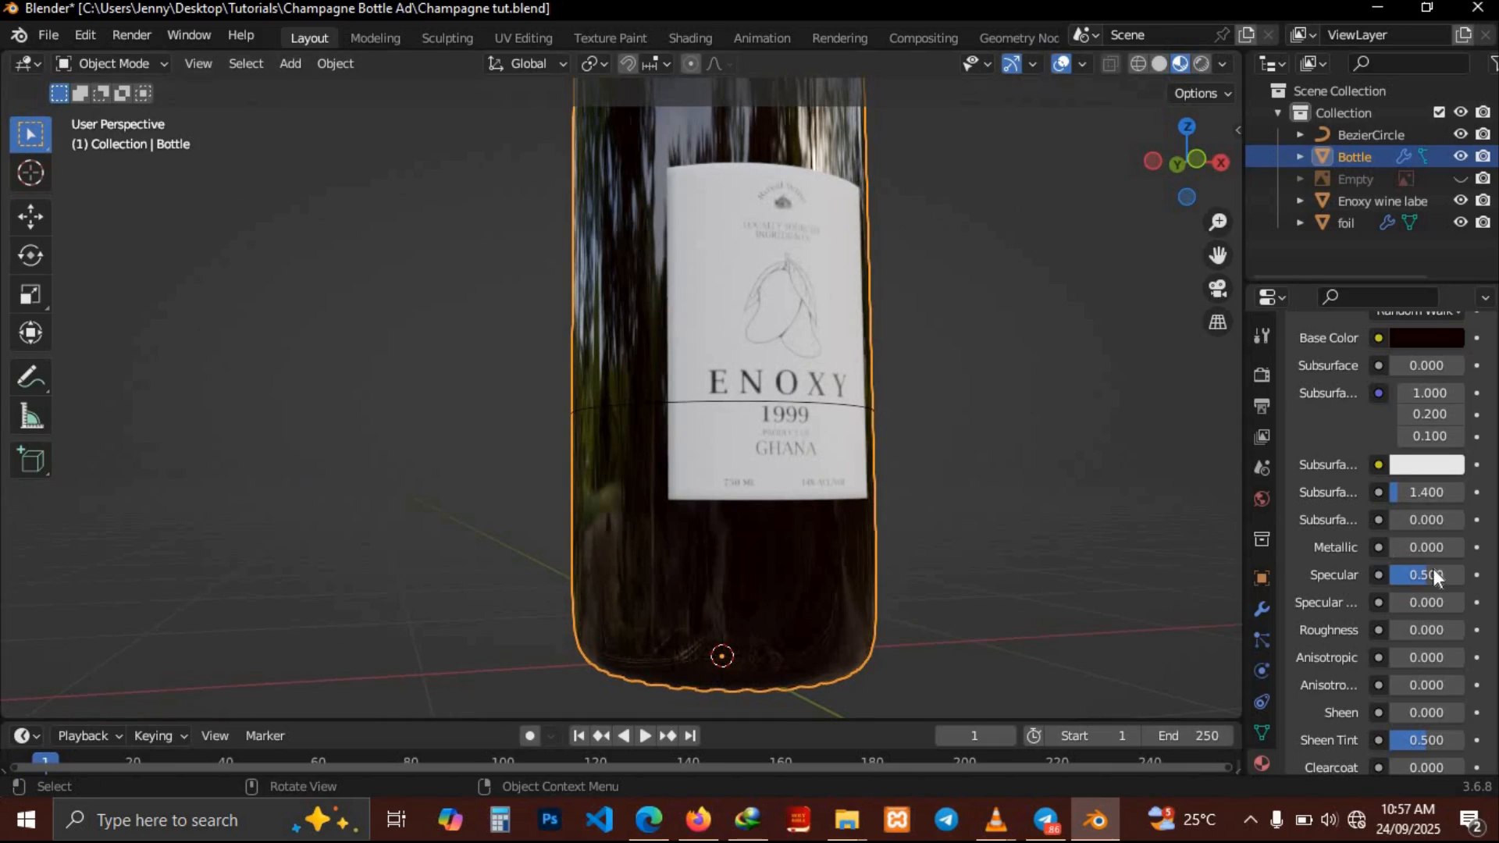
click(1418, 630)
text(.005)
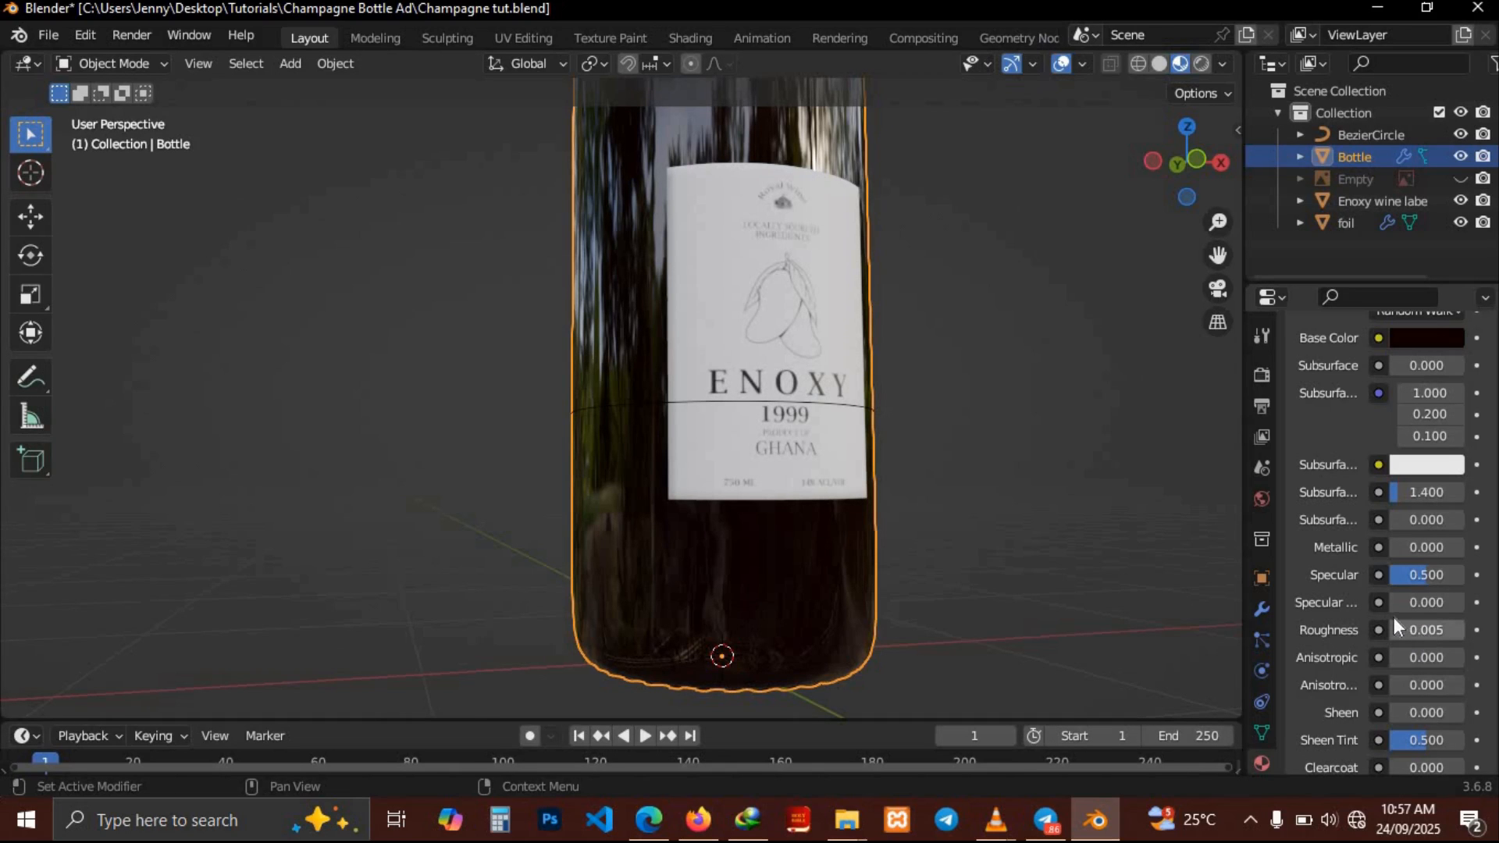
key(Return)
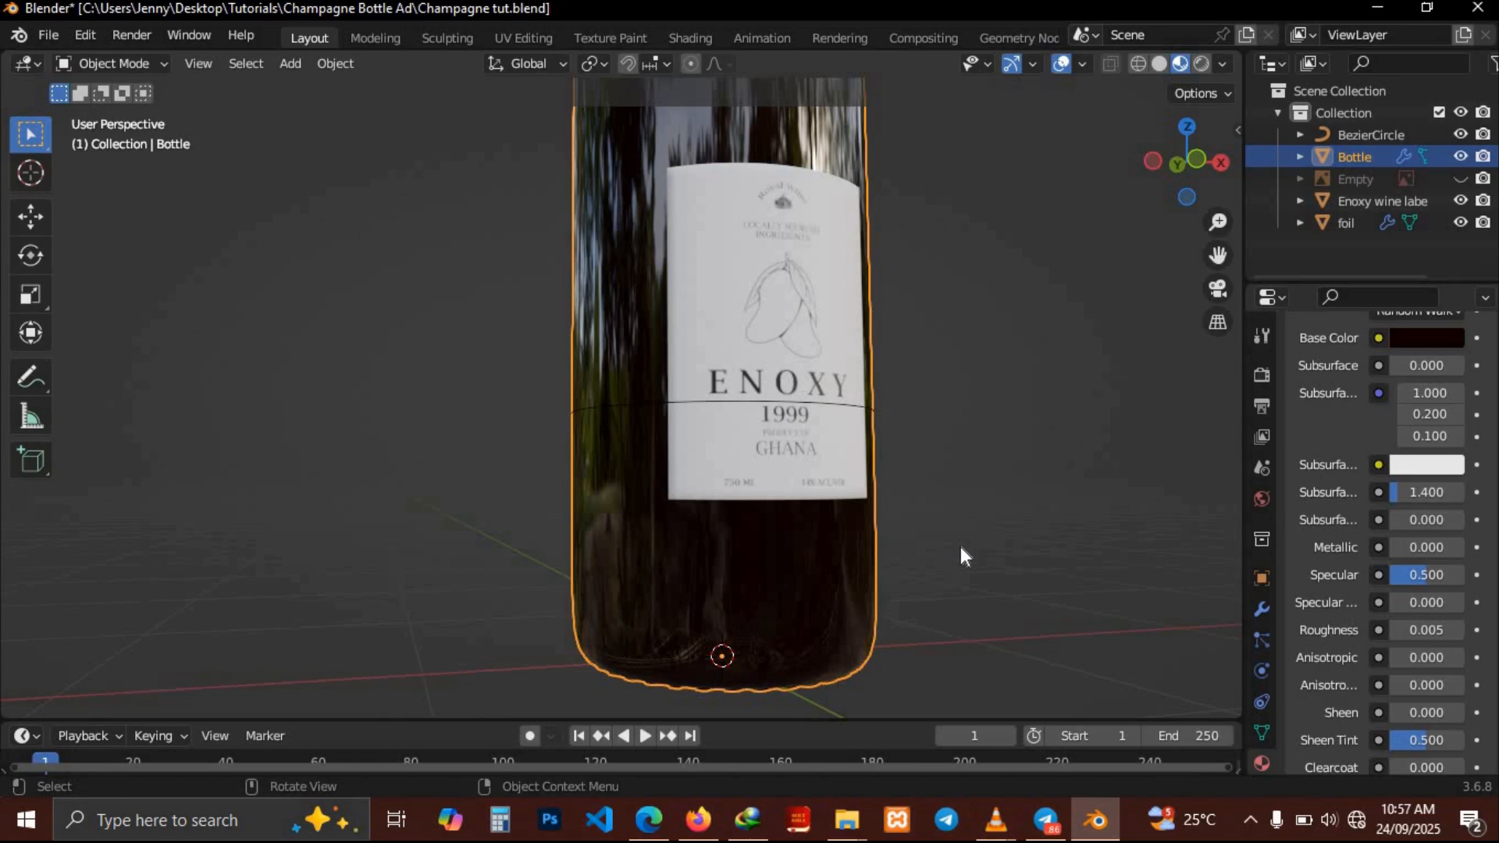
Select the foil cap and create a new material for it
middle_drag(960, 547, 960, 546)
scroll(960, 546, down, 1)
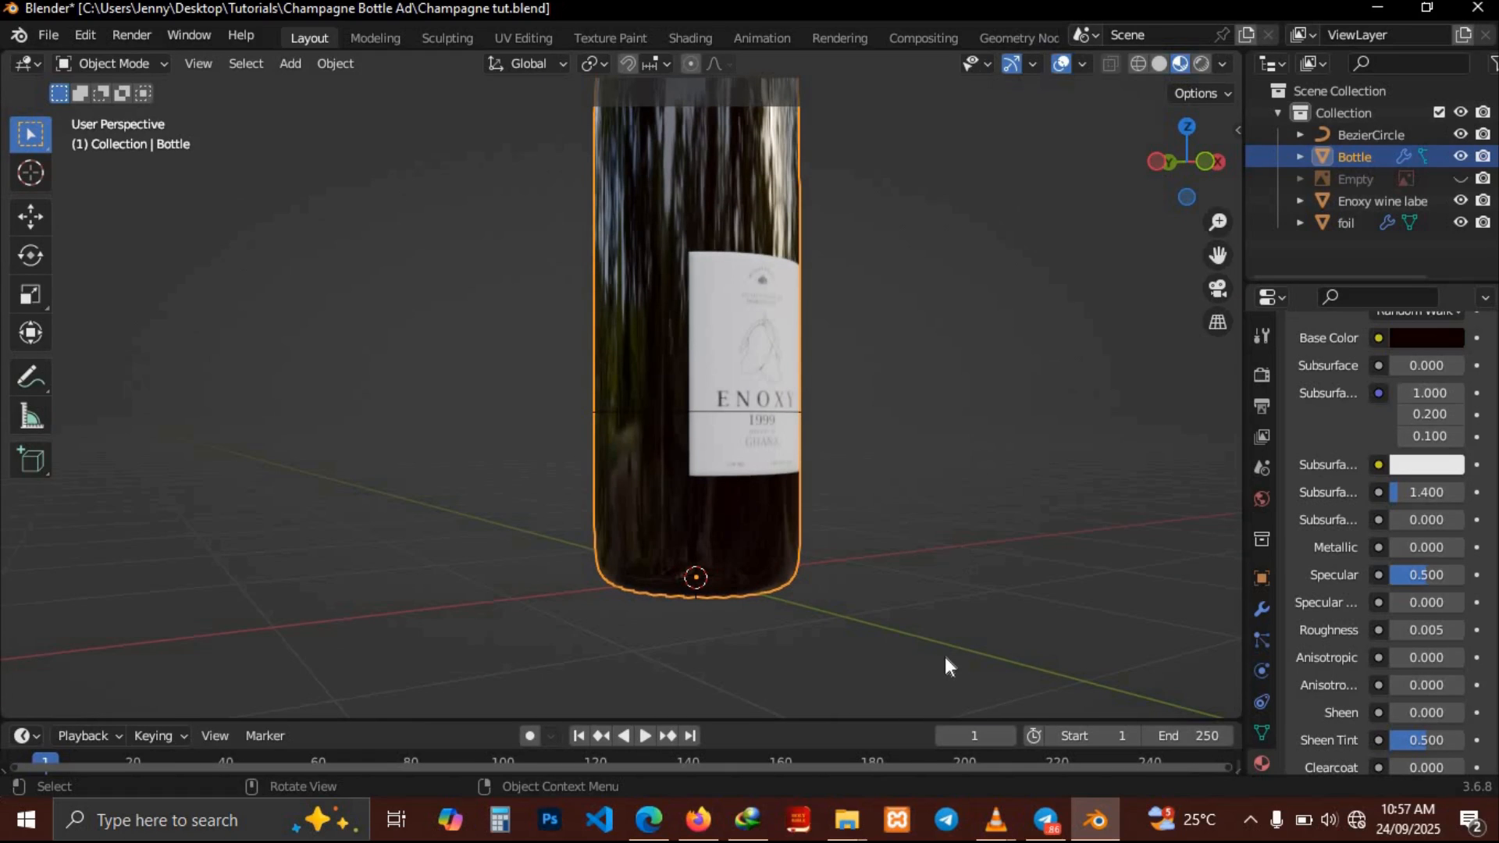
middle_drag(945, 660, 944, 658)
scroll(945, 666, down, 2)
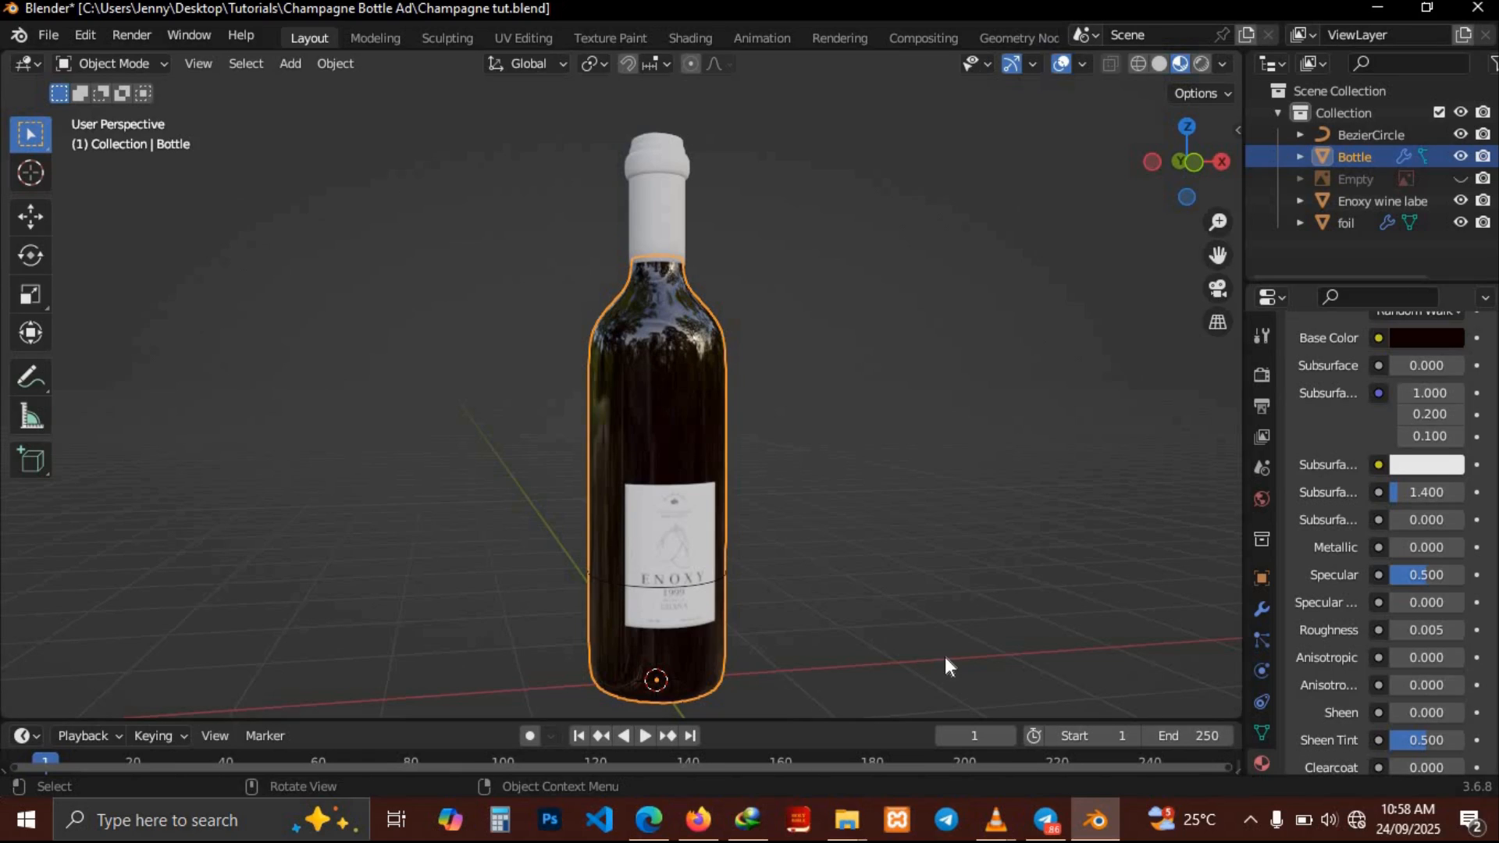
middle_drag(946, 658, 945, 658)
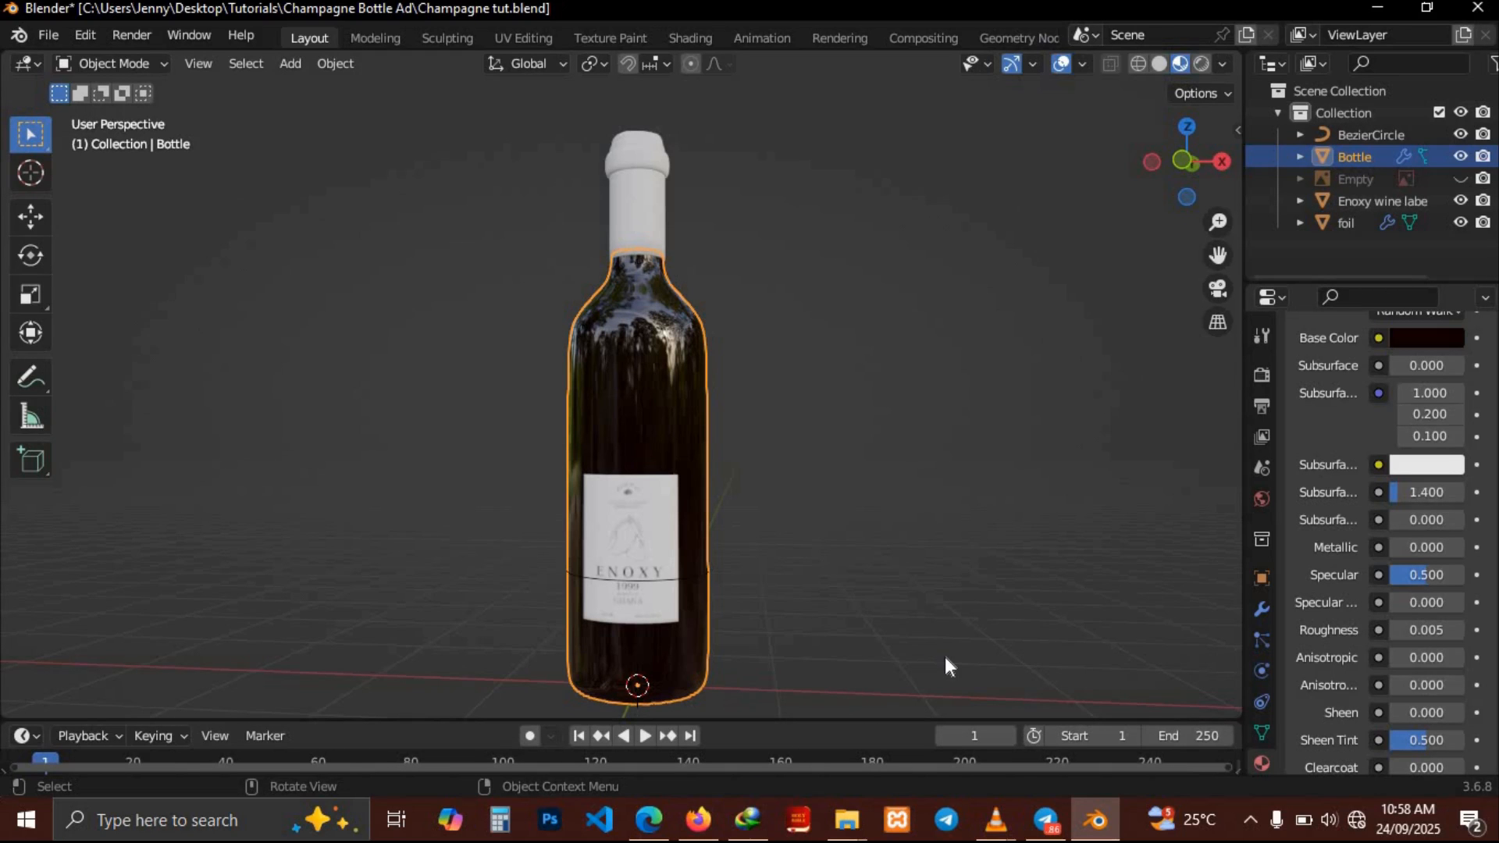
click(638, 207)
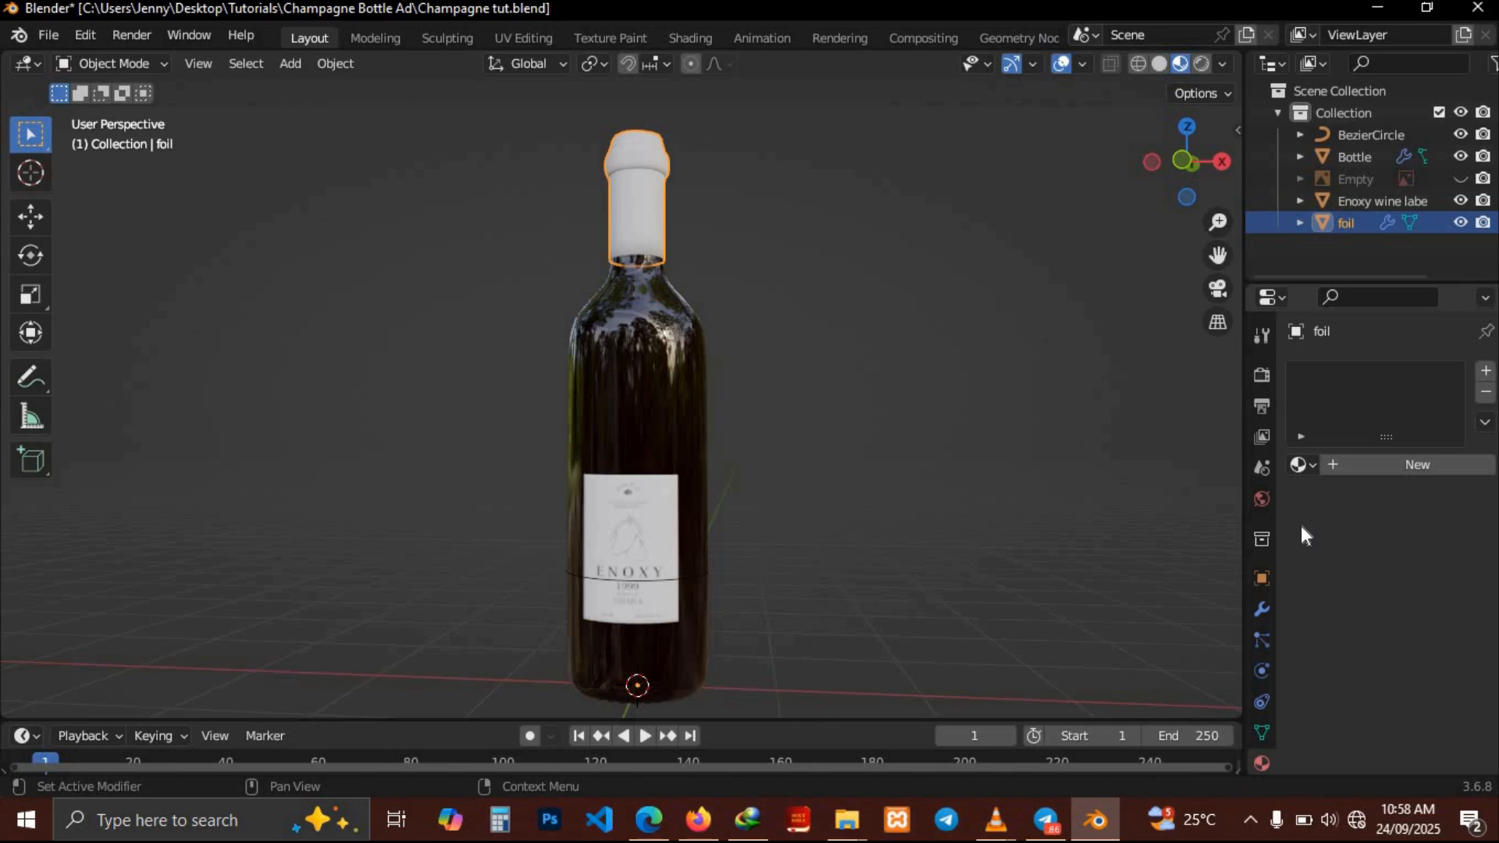
click(1399, 466)
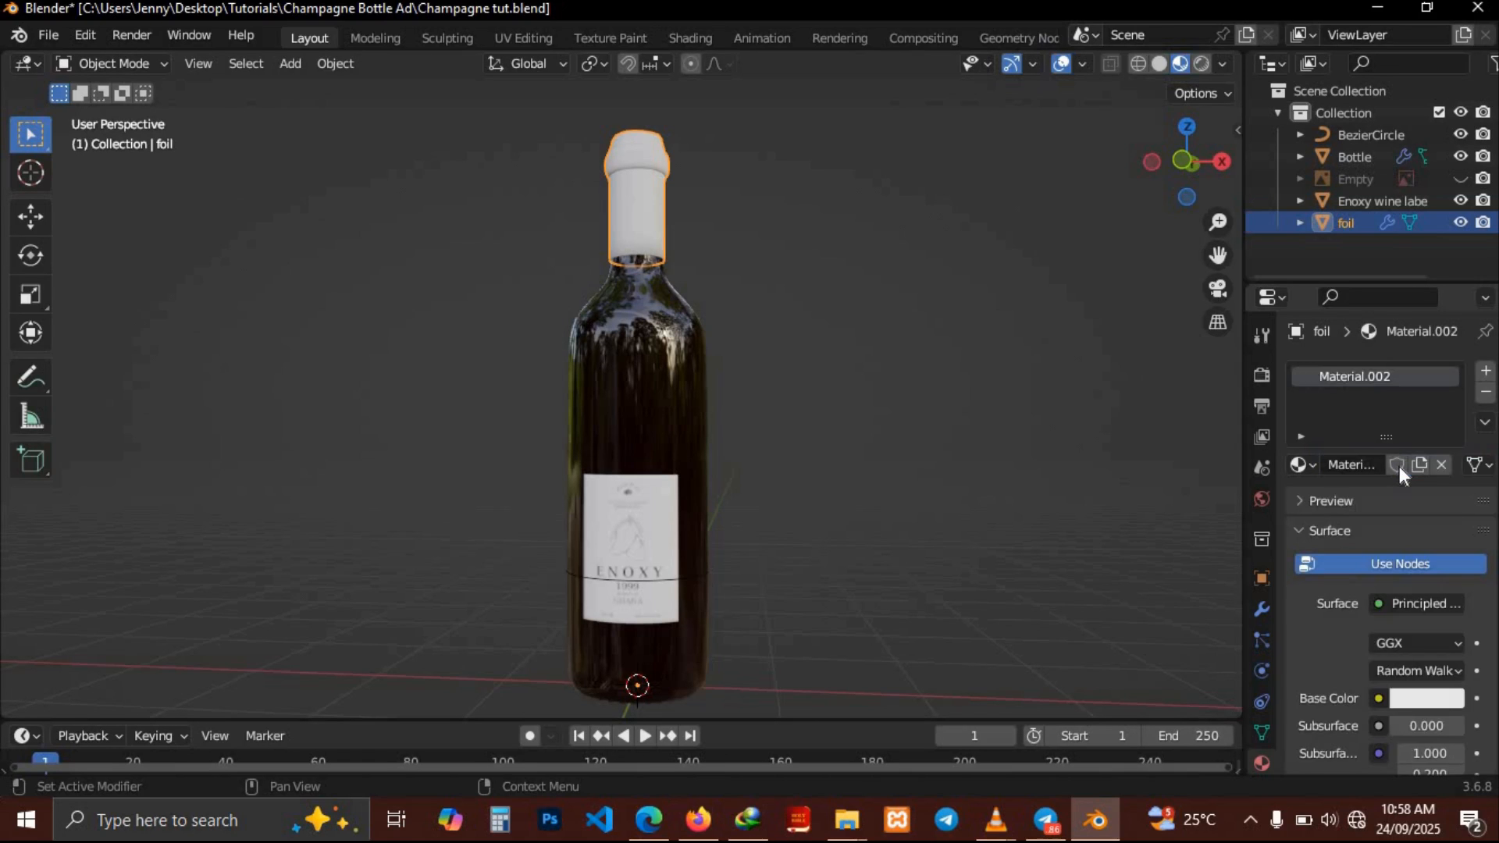
Set the foil material's base color to a dark red
click(1422, 692)
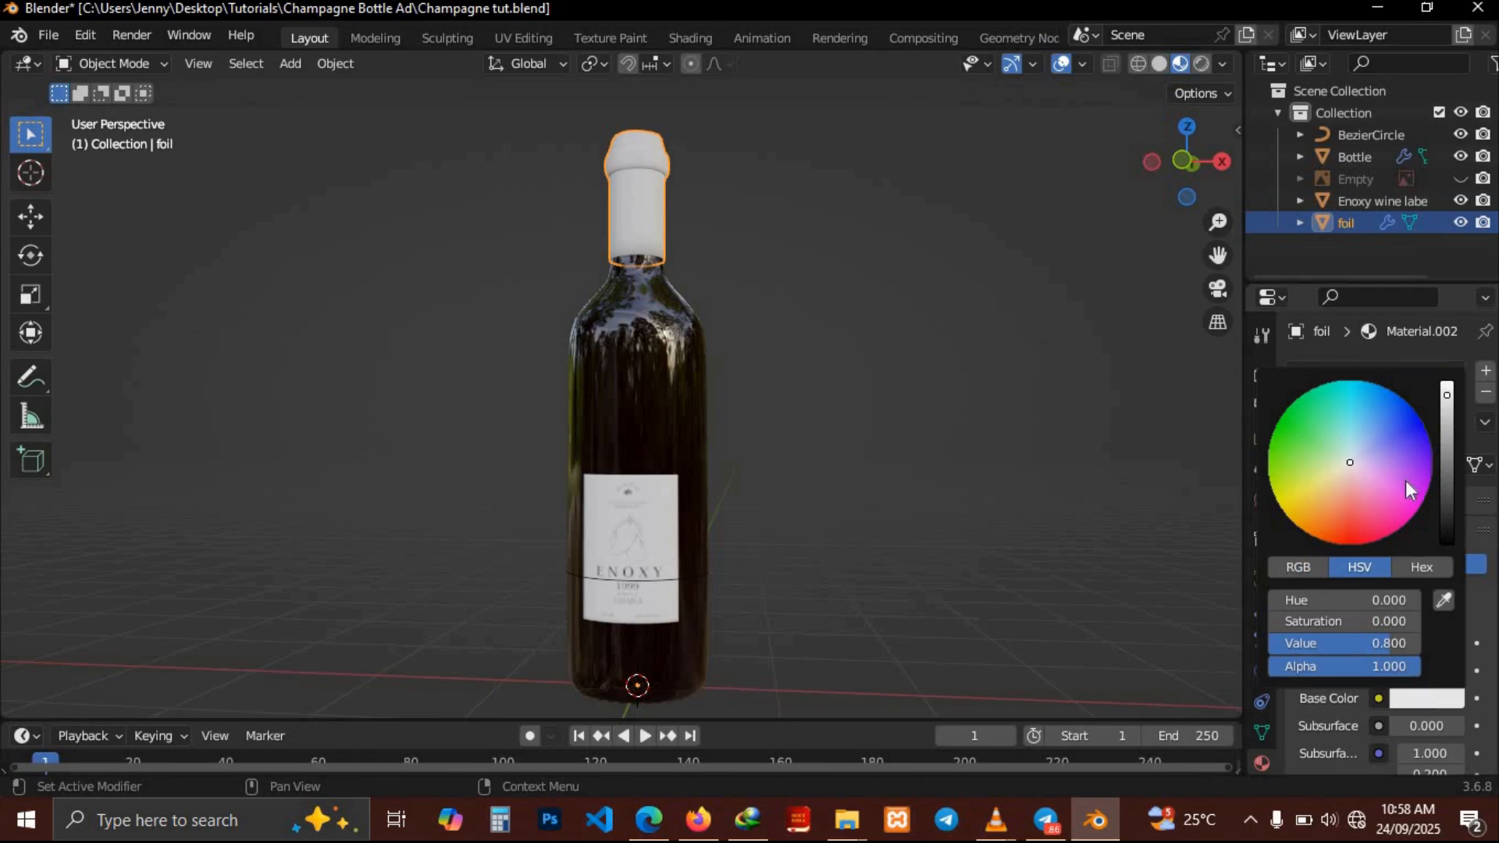
click(1448, 461)
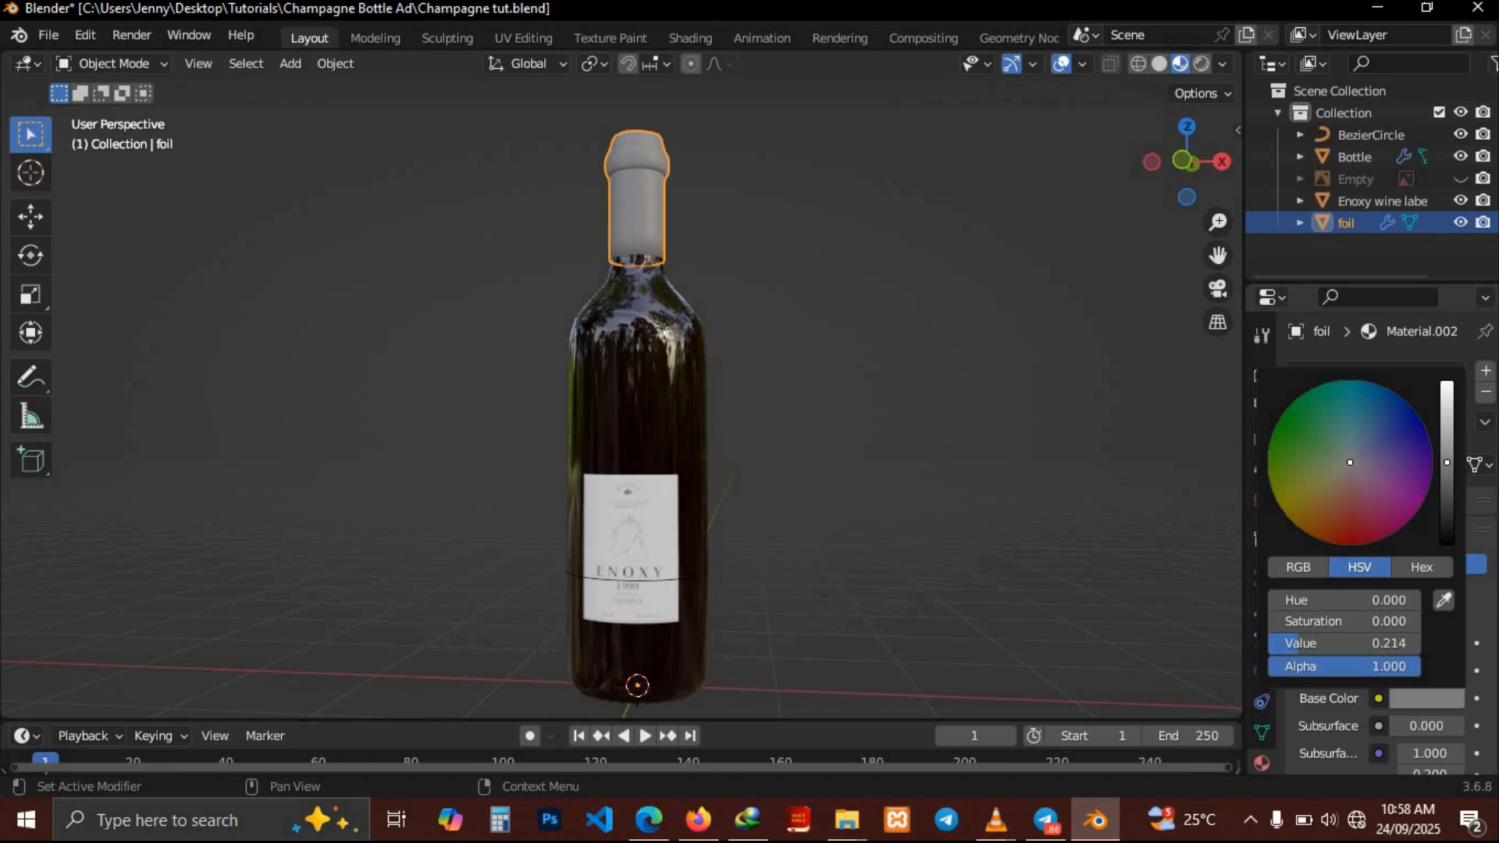
click(1352, 541)
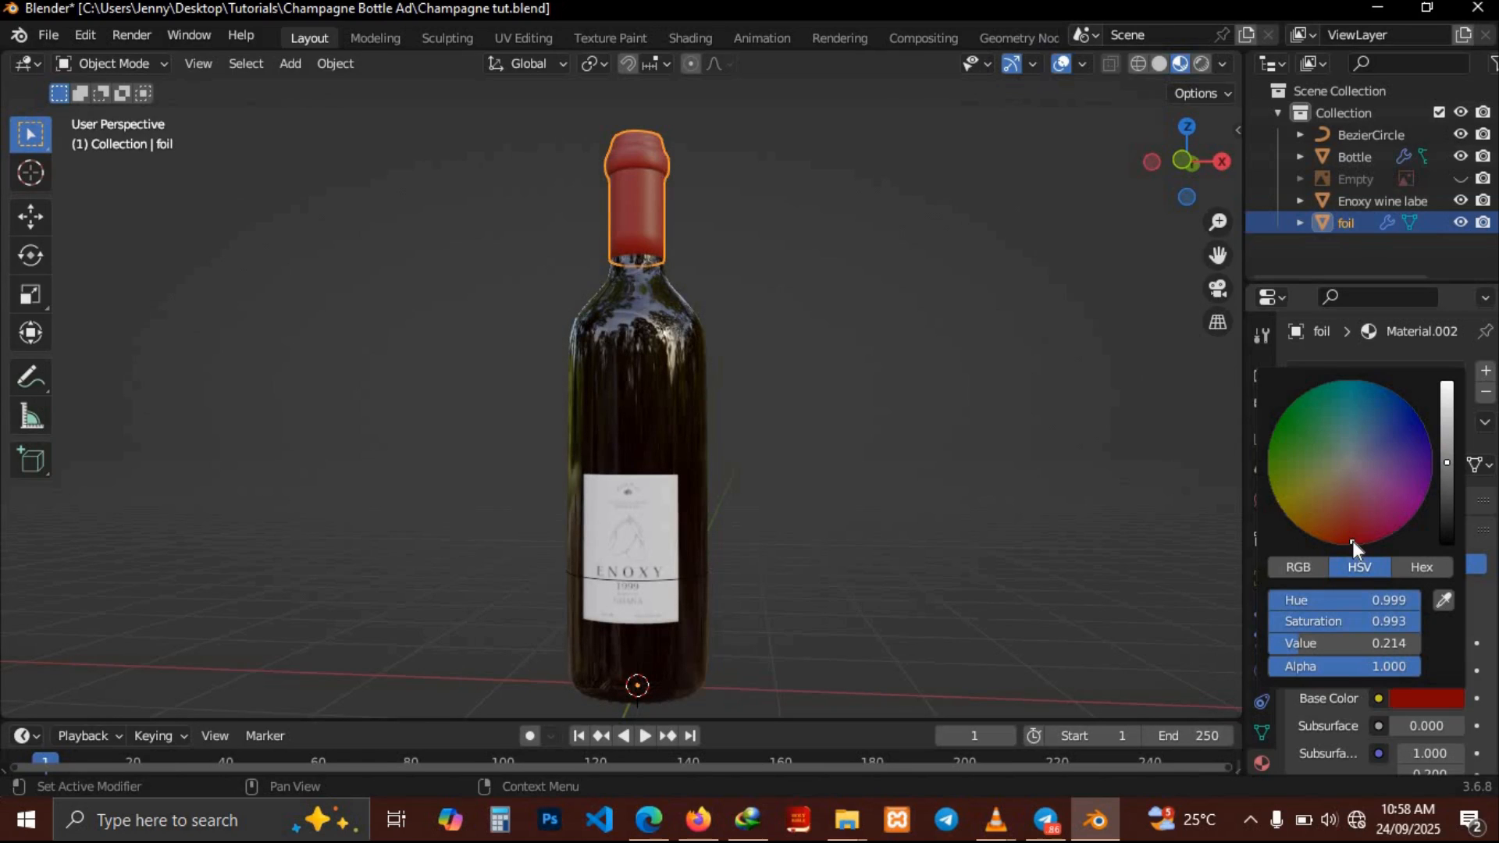
click(1448, 493)
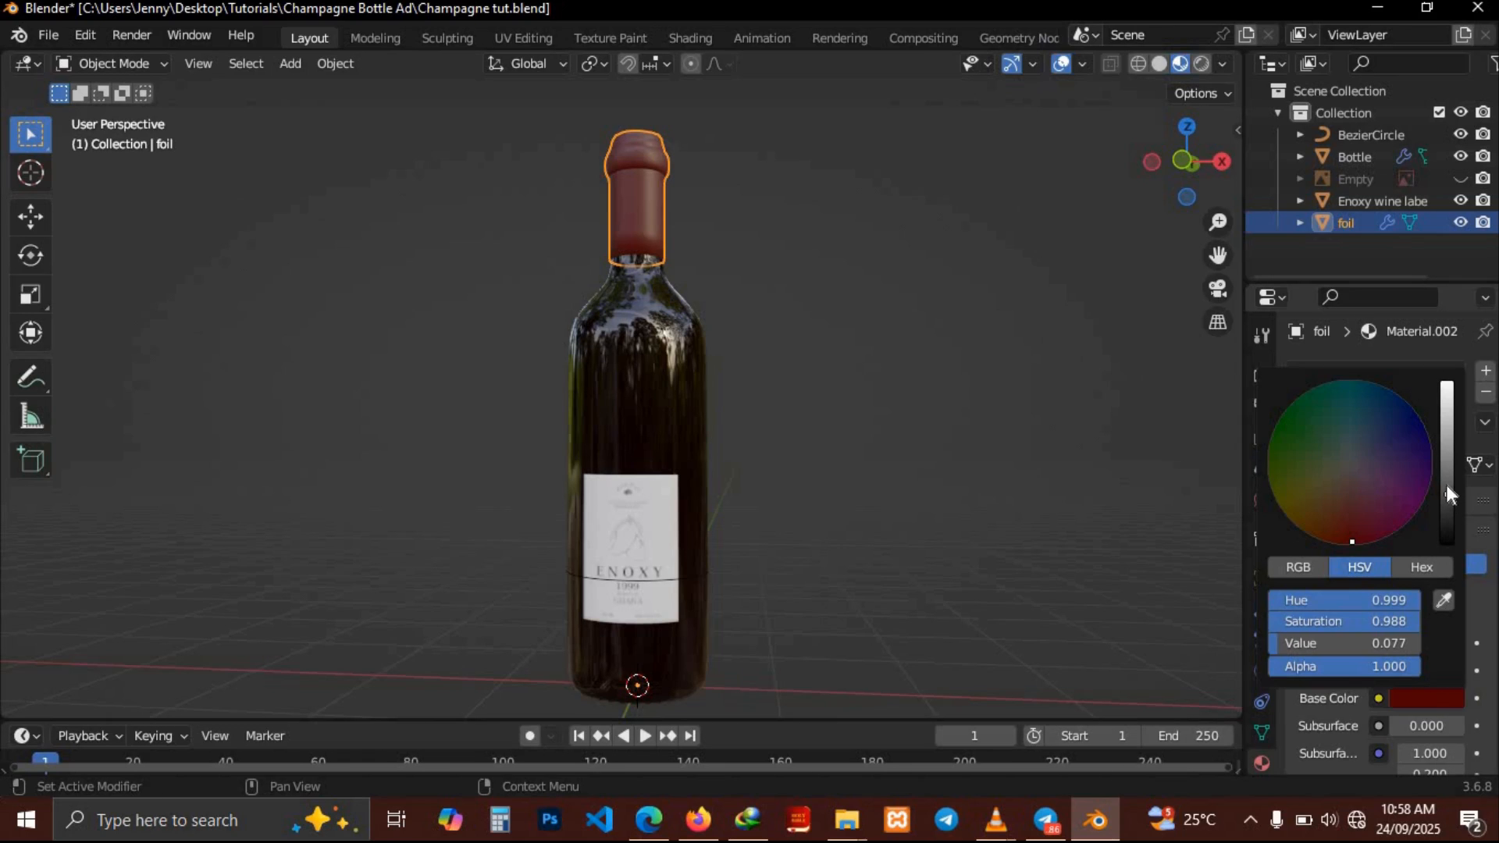
click(1446, 485)
middle_drag(883, 363, 884, 367)
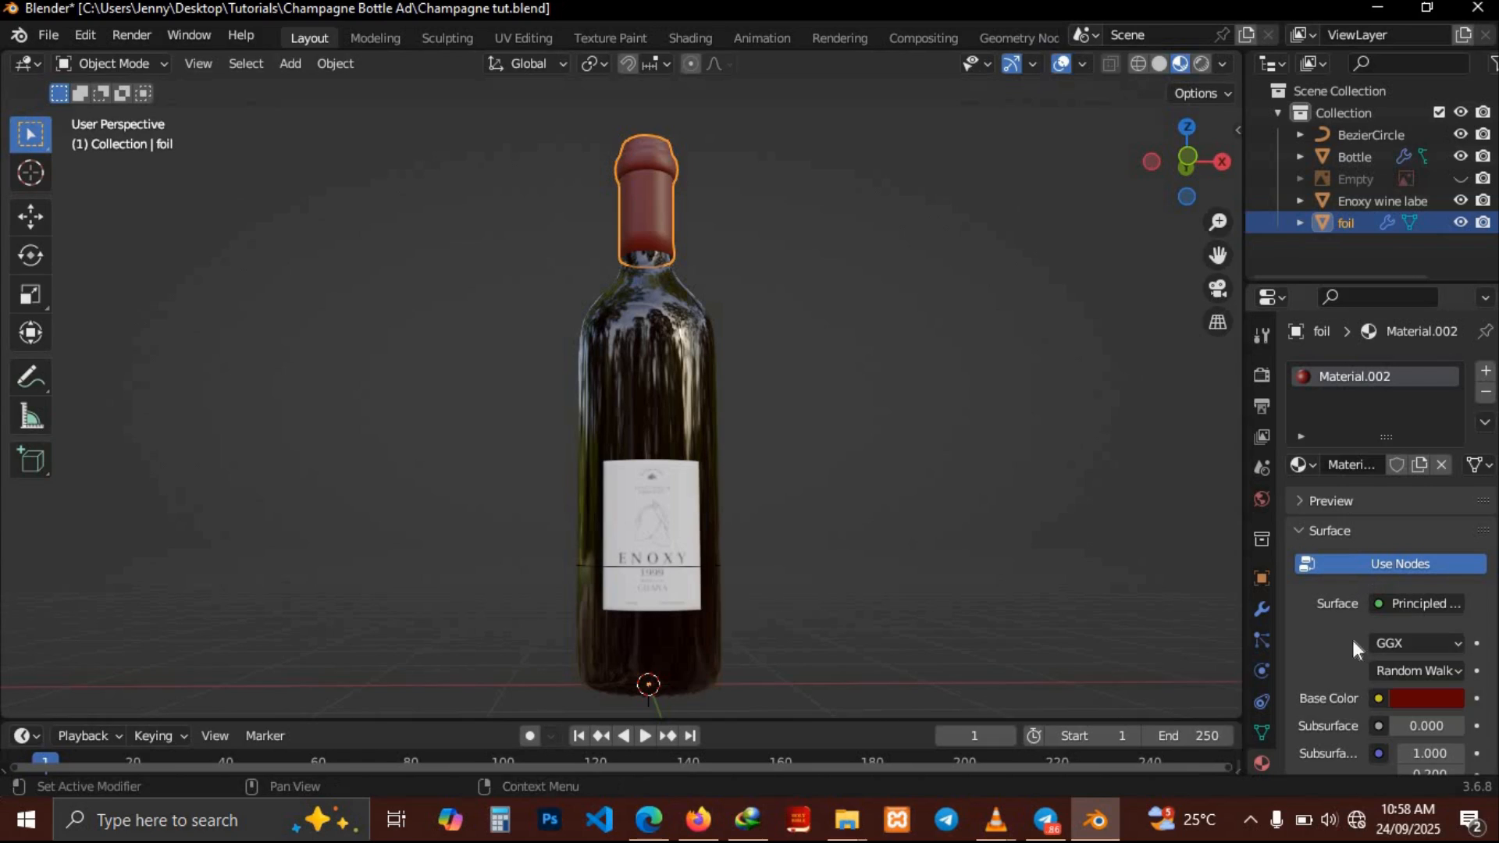
Set the foil material's metallic value to 0.2
scroll(1310, 649, down, 5)
scroll(1310, 648, down, 3)
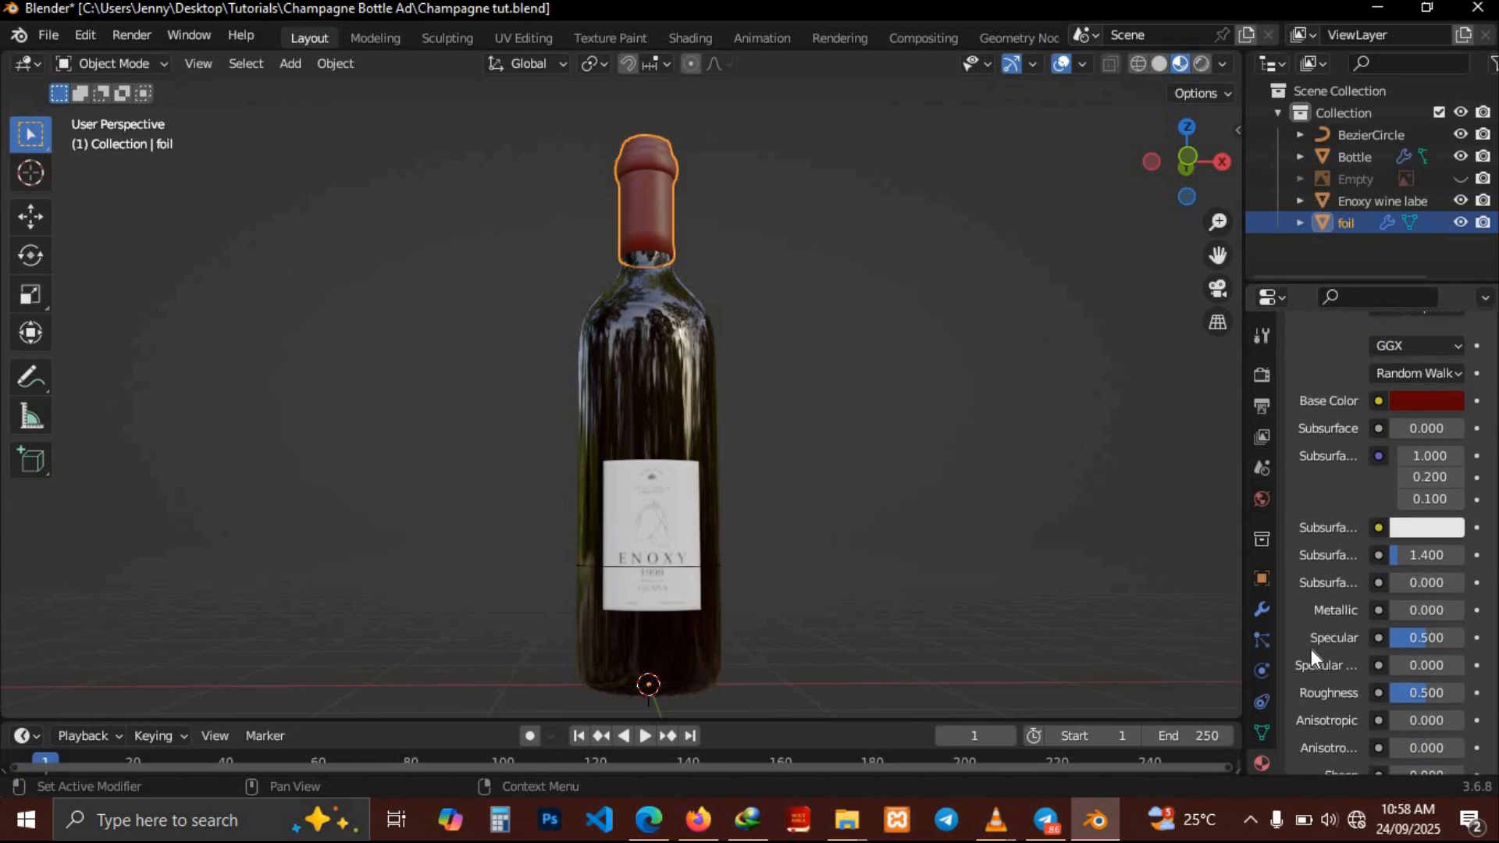
click(1440, 580)
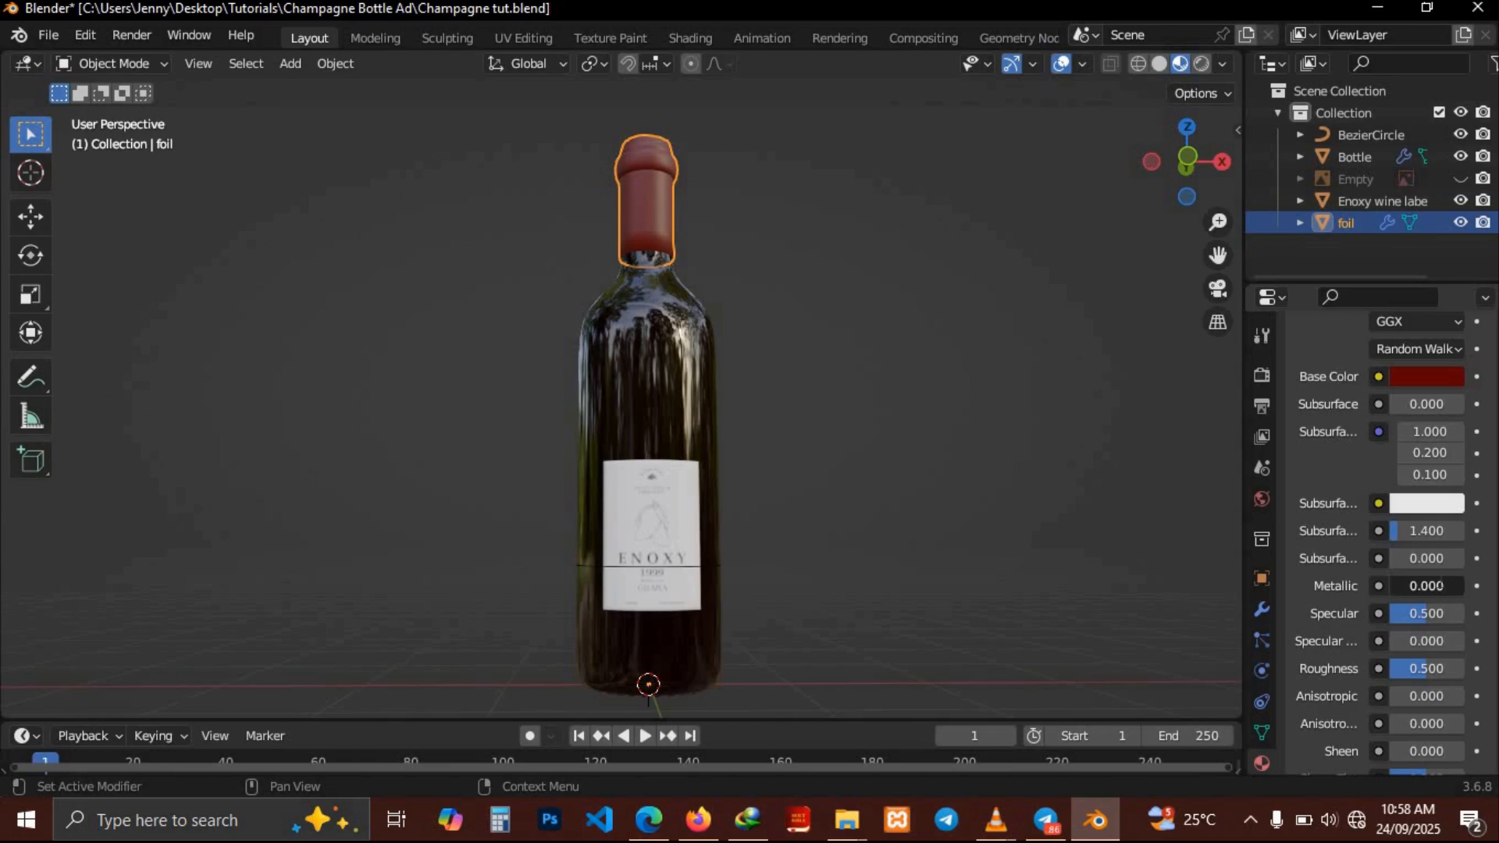
text(.2)
key(Return)
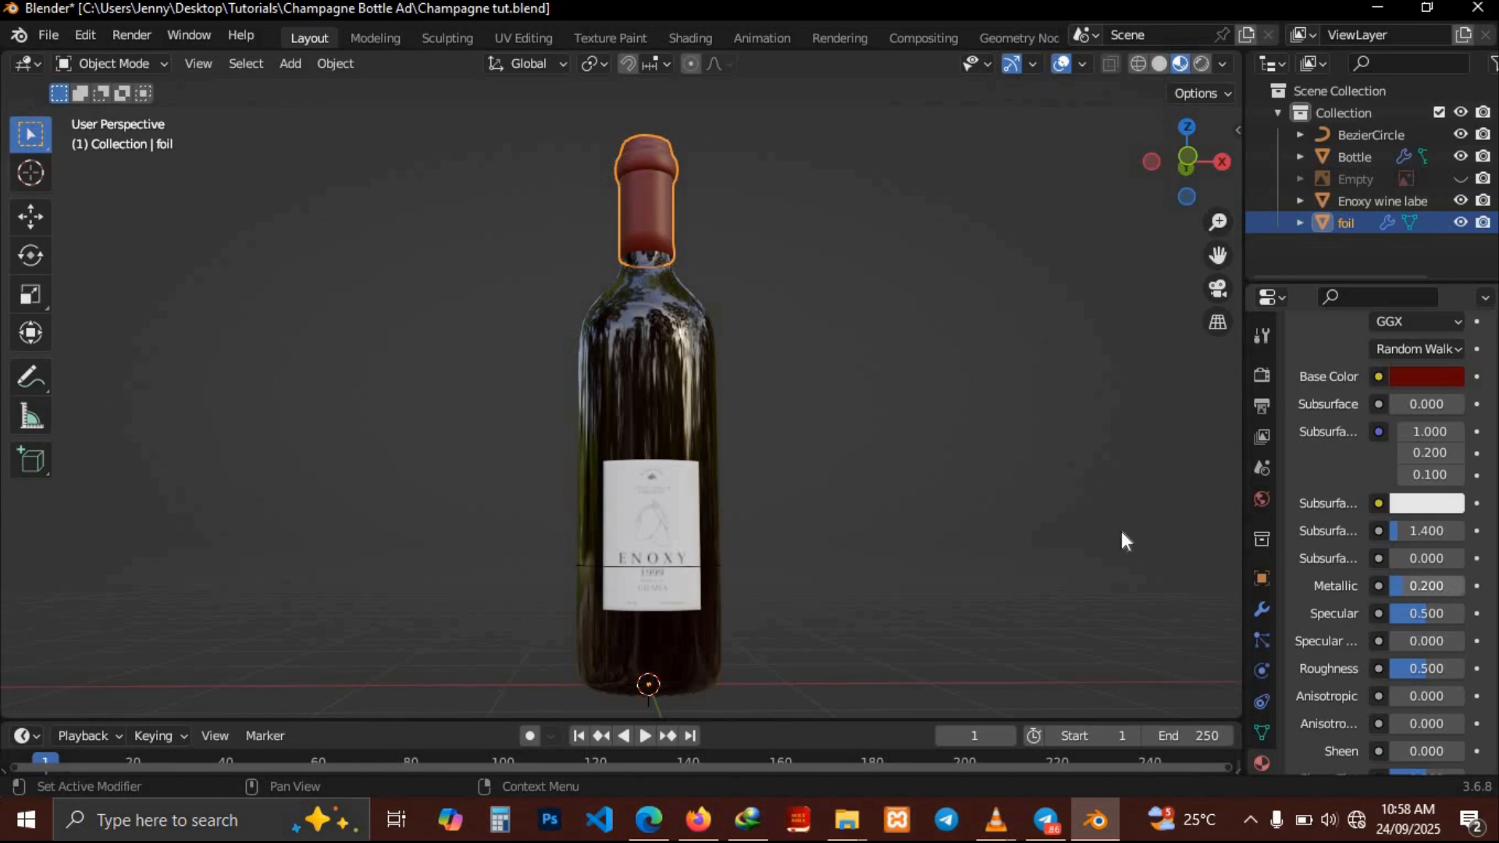
Inspect the foil cap and bottle up close from several angles in the viewport
middle_drag(952, 494, 958, 503)
scroll(953, 495, up, 4)
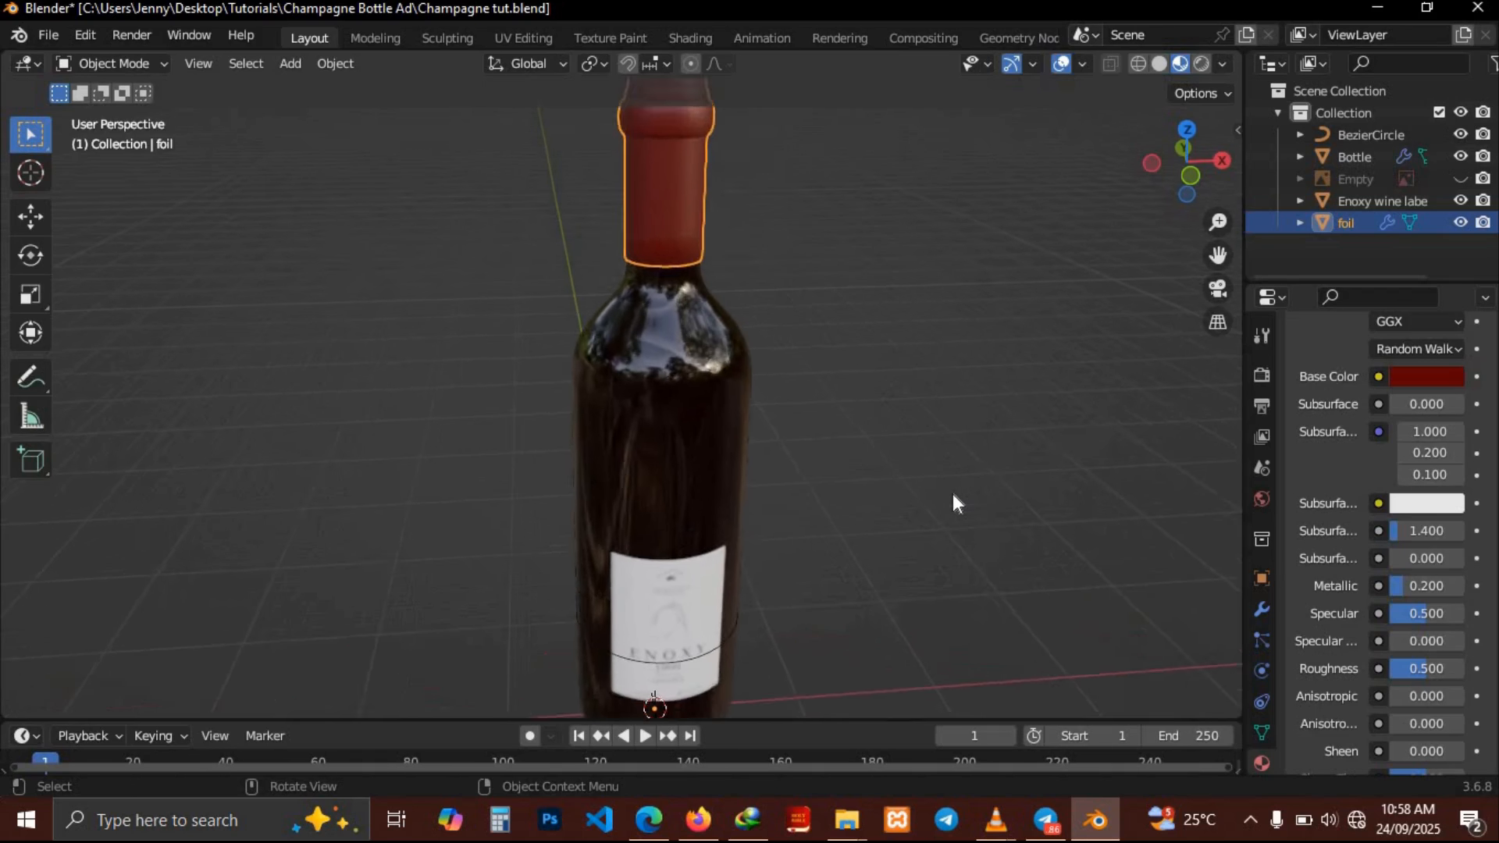
scroll(954, 495, down, 4)
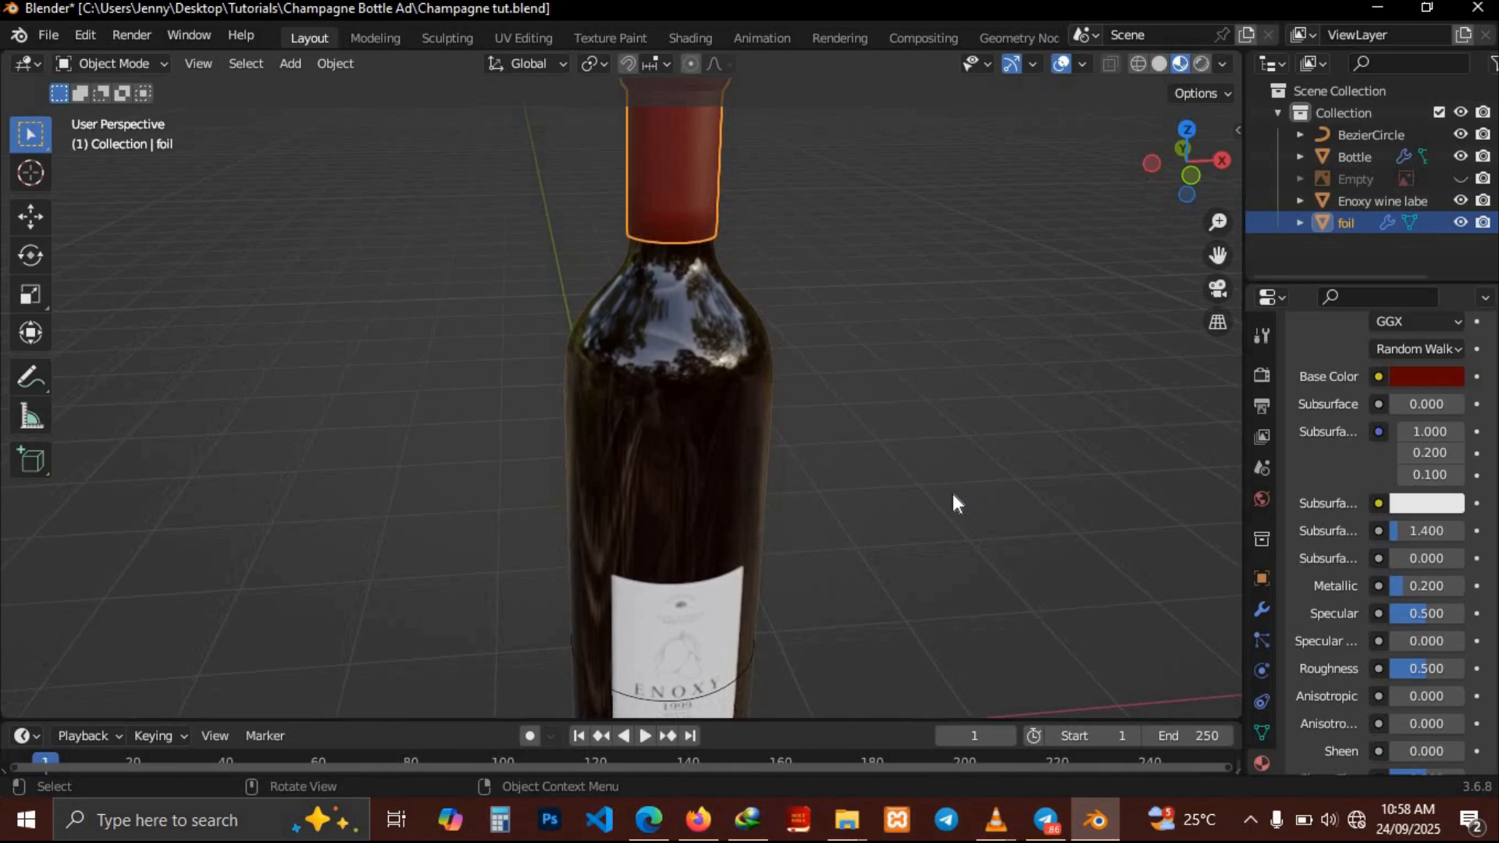
middle_drag(954, 495, 953, 495)
scroll(953, 495, down, 2)
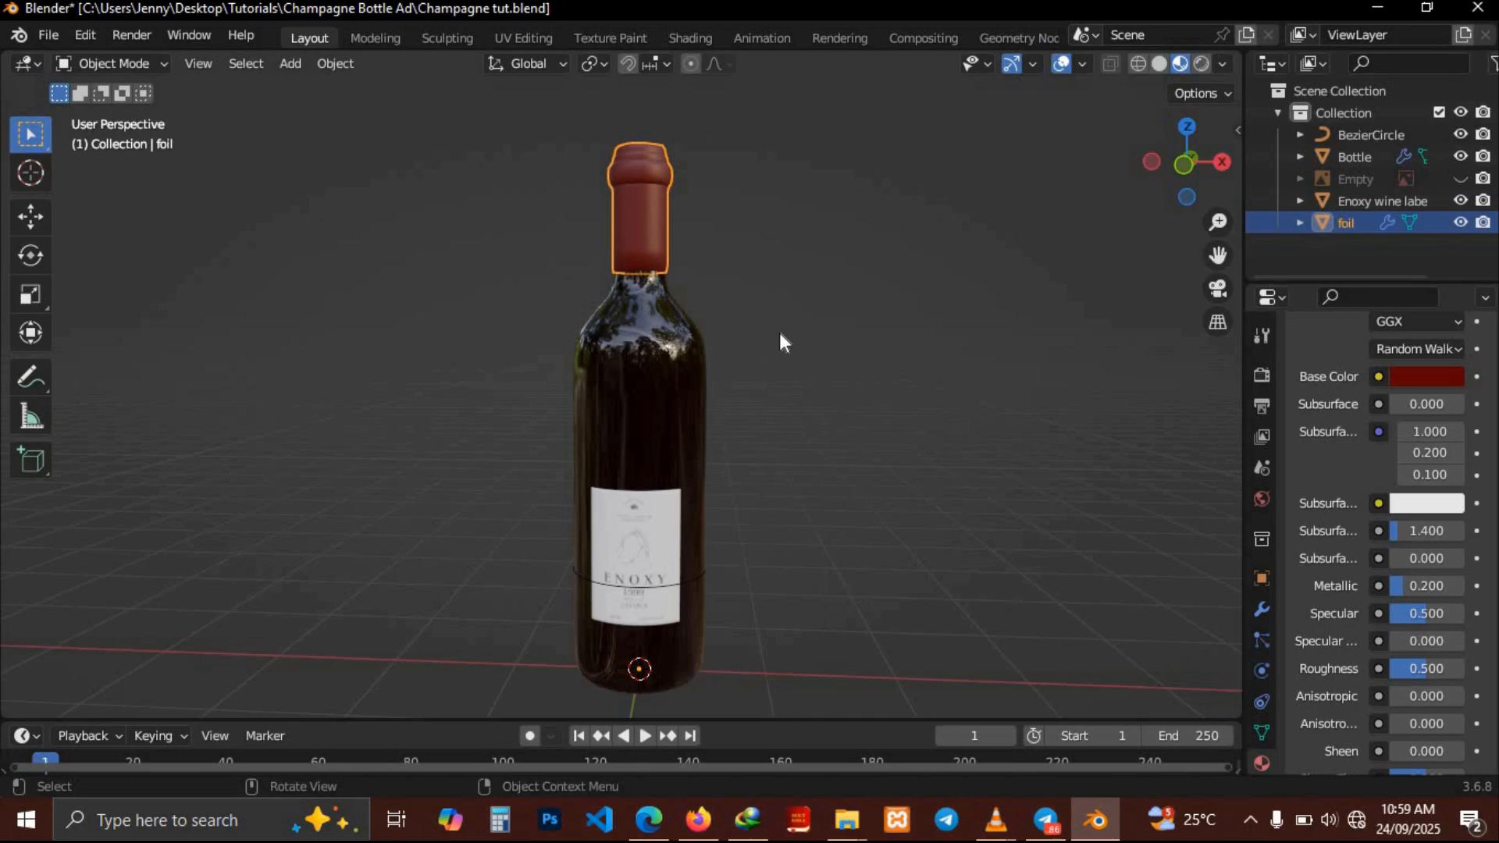
scroll(779, 335, up, 5)
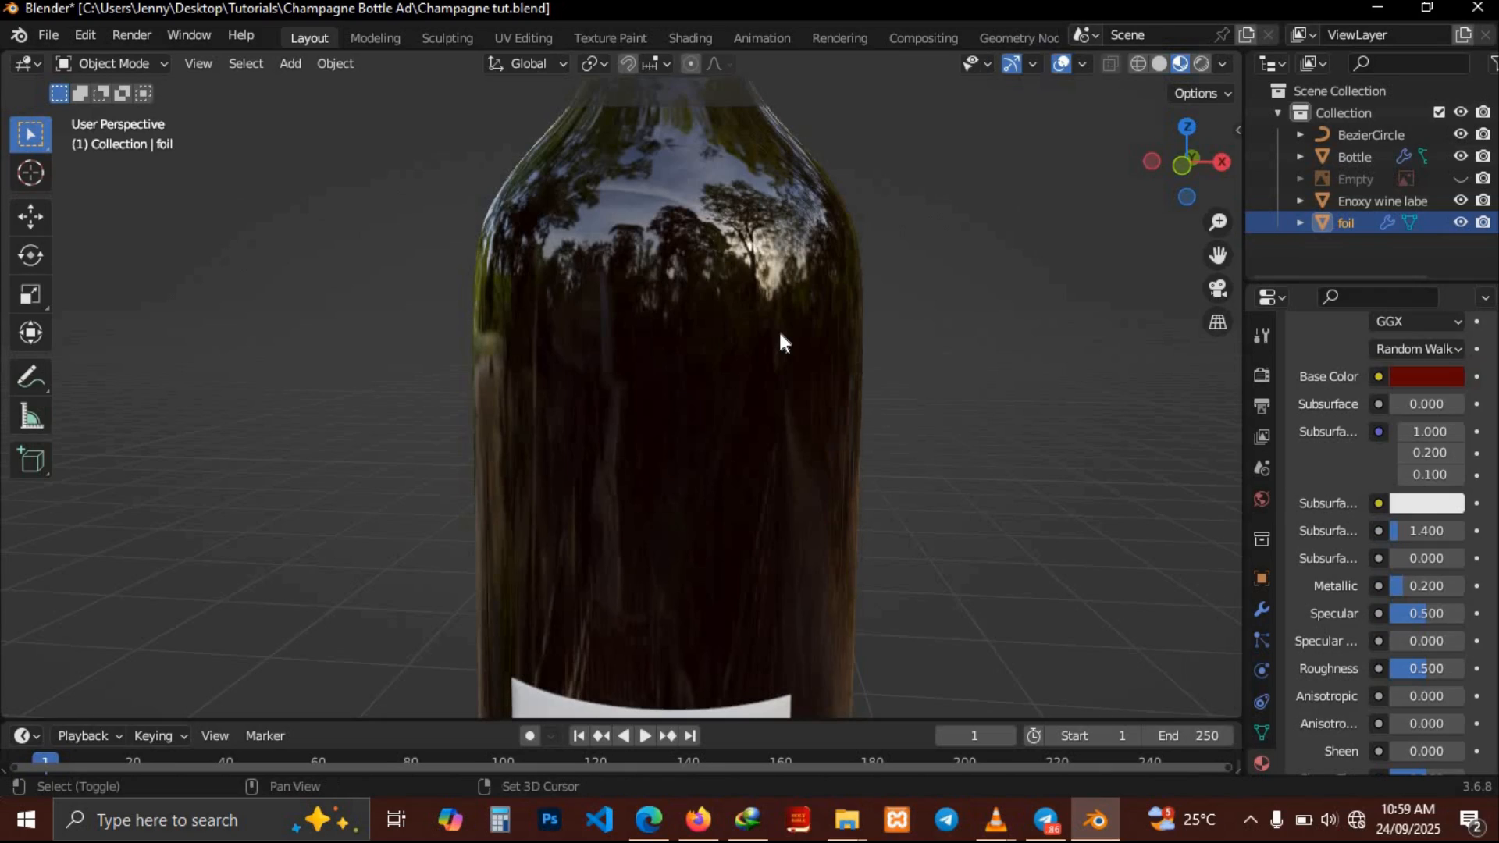
shift+scroll(780, 336, up, 3)
shift+scroll(779, 333, up, 3)
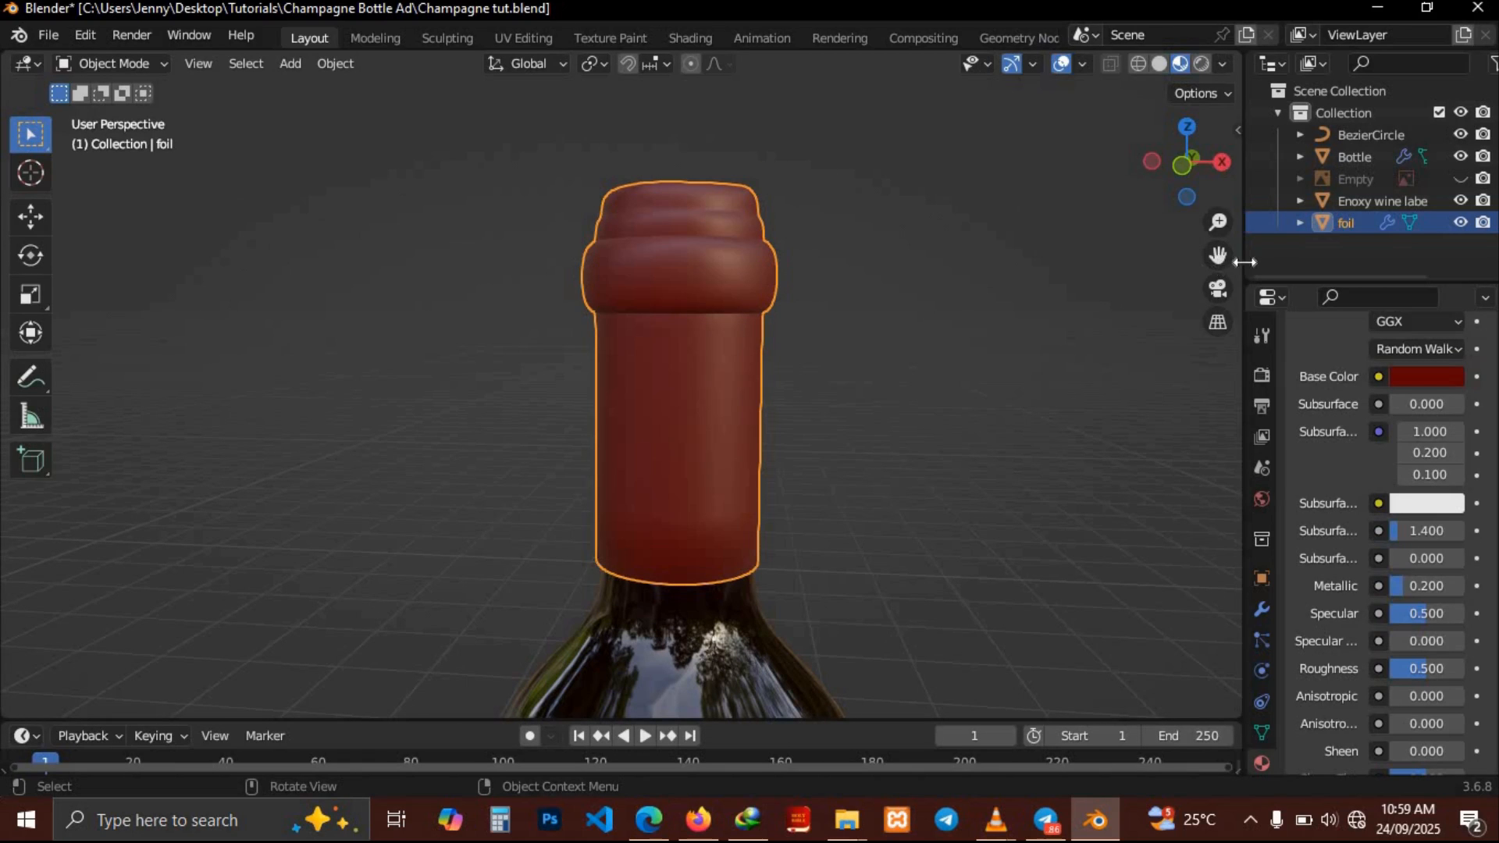
Split the 3D viewport into two side-by-side views and save the file
drag(1244, 264, 1203, 270)
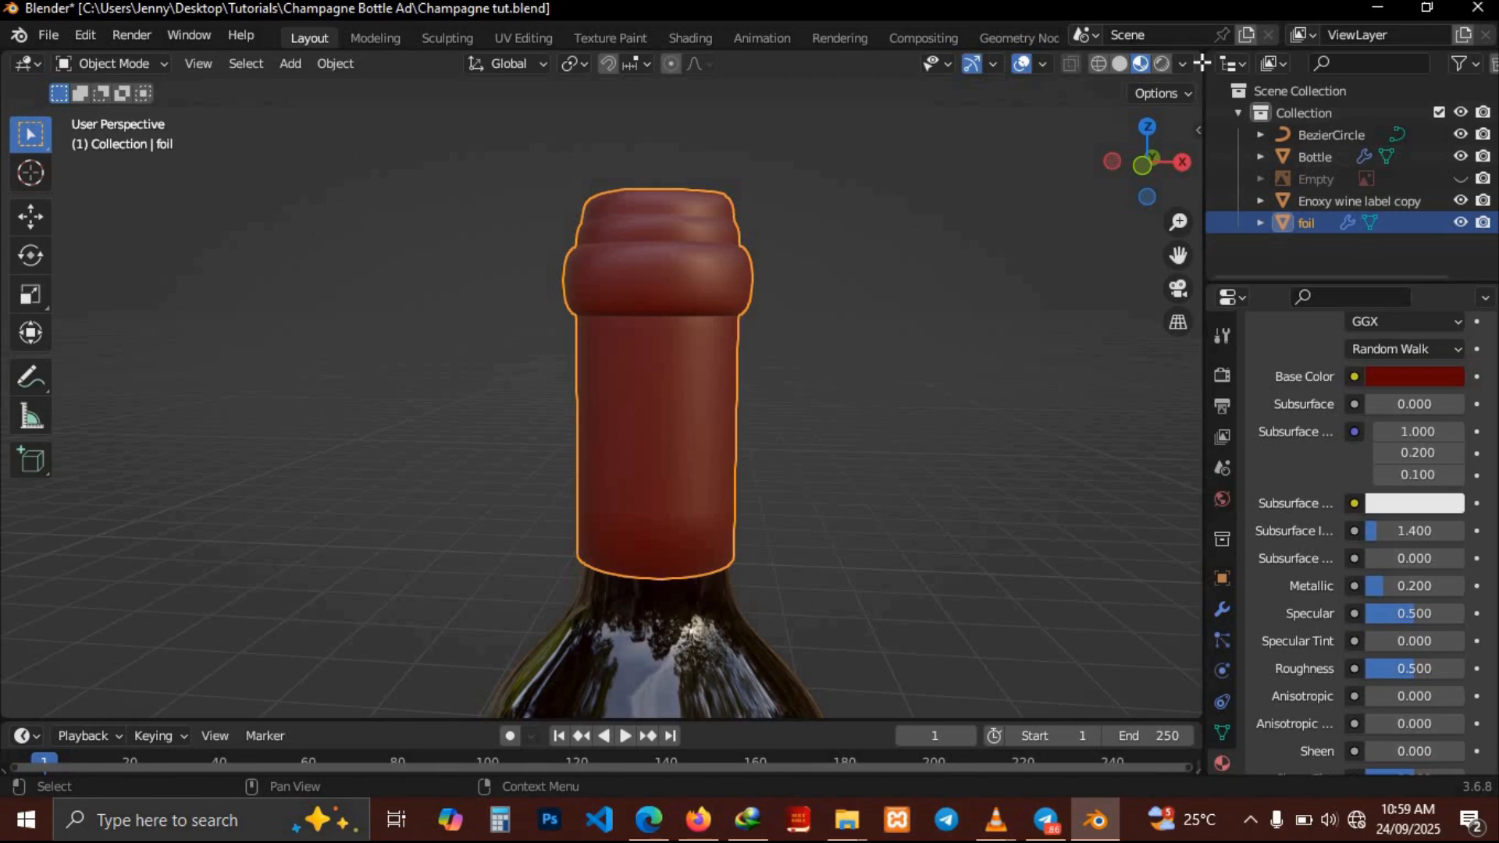
drag(1202, 63, 1112, 71)
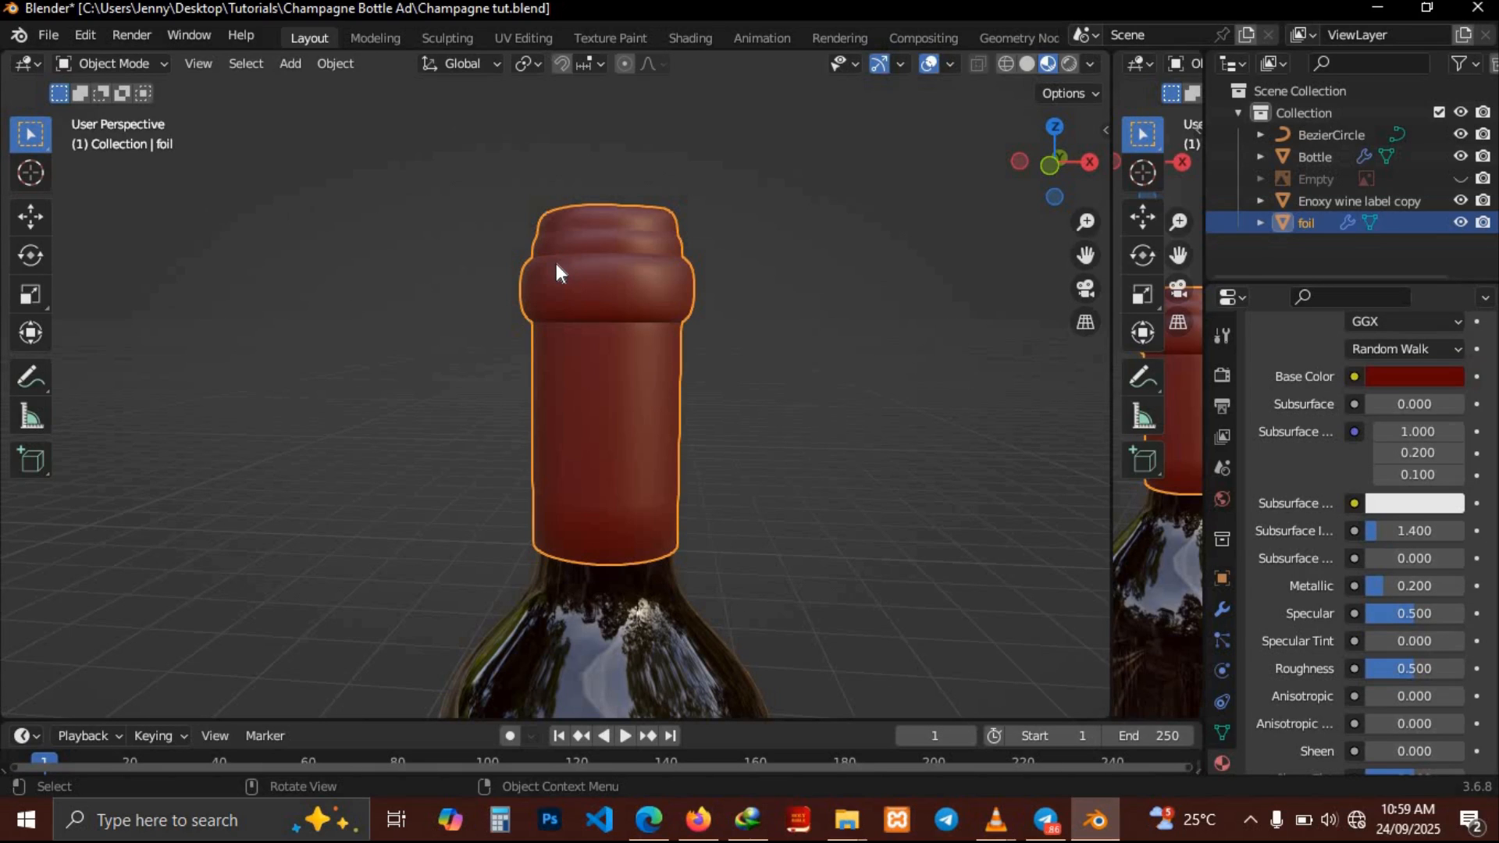
drag(1111, 189, 581, 290)
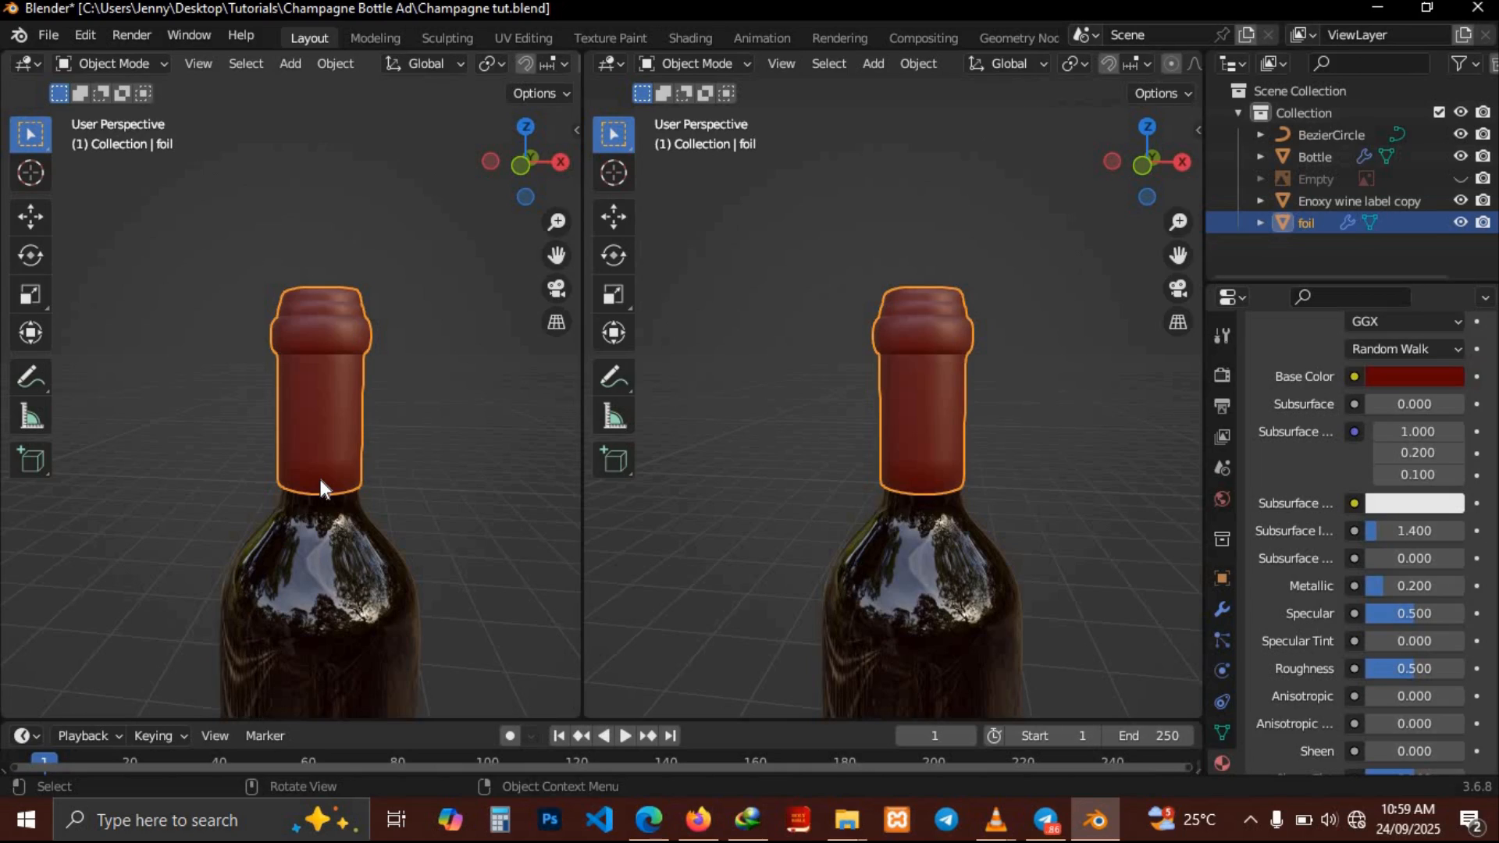
scroll(320, 479, up, 5)
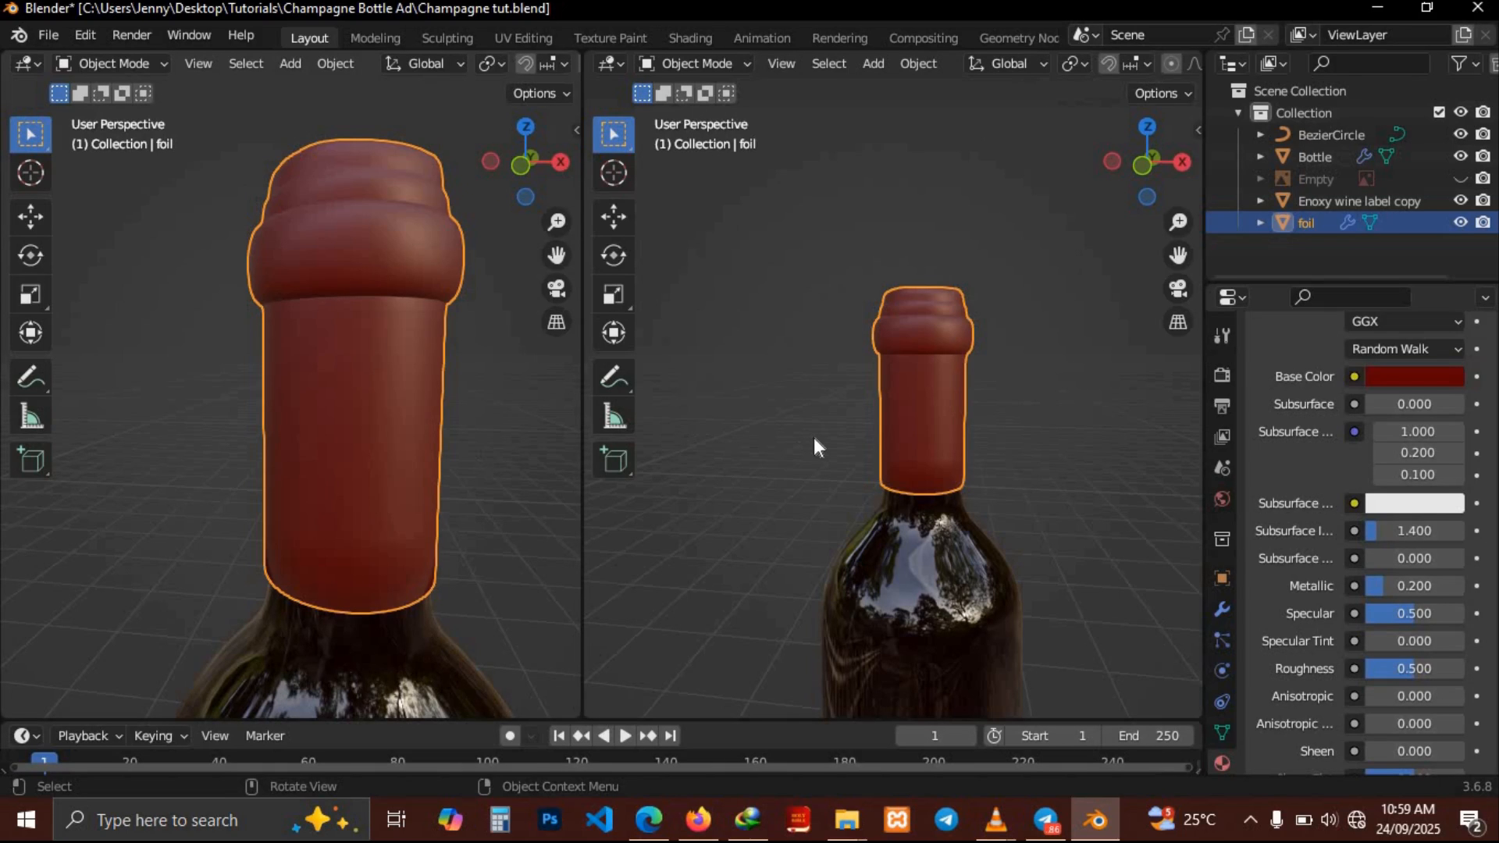
key(ctrl)
key(ctrl+s)
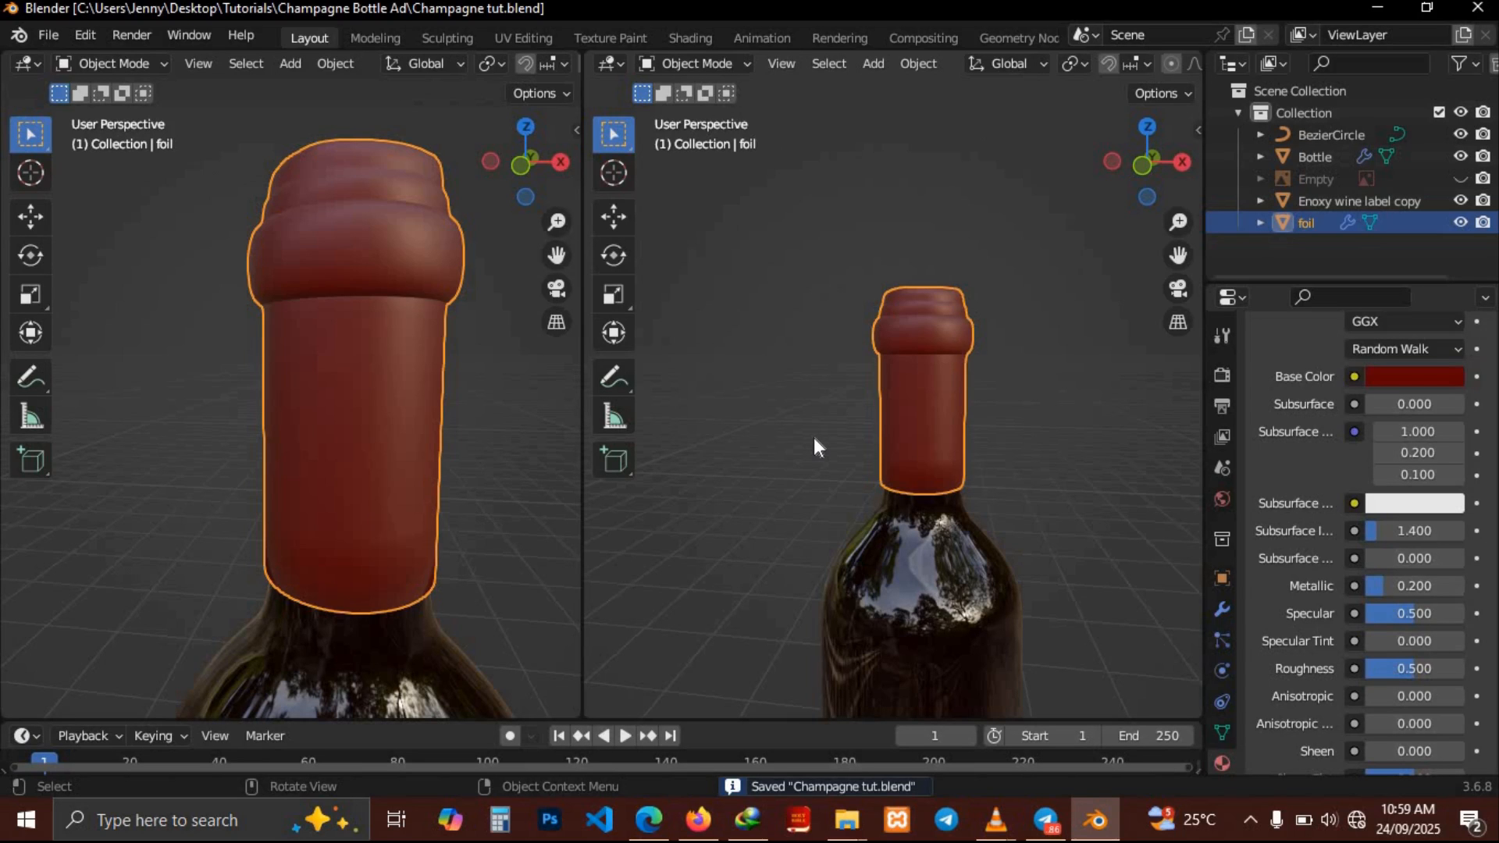
Switch the right-hand view to the Shader Editor showing the foil material's nodes
click(611, 62)
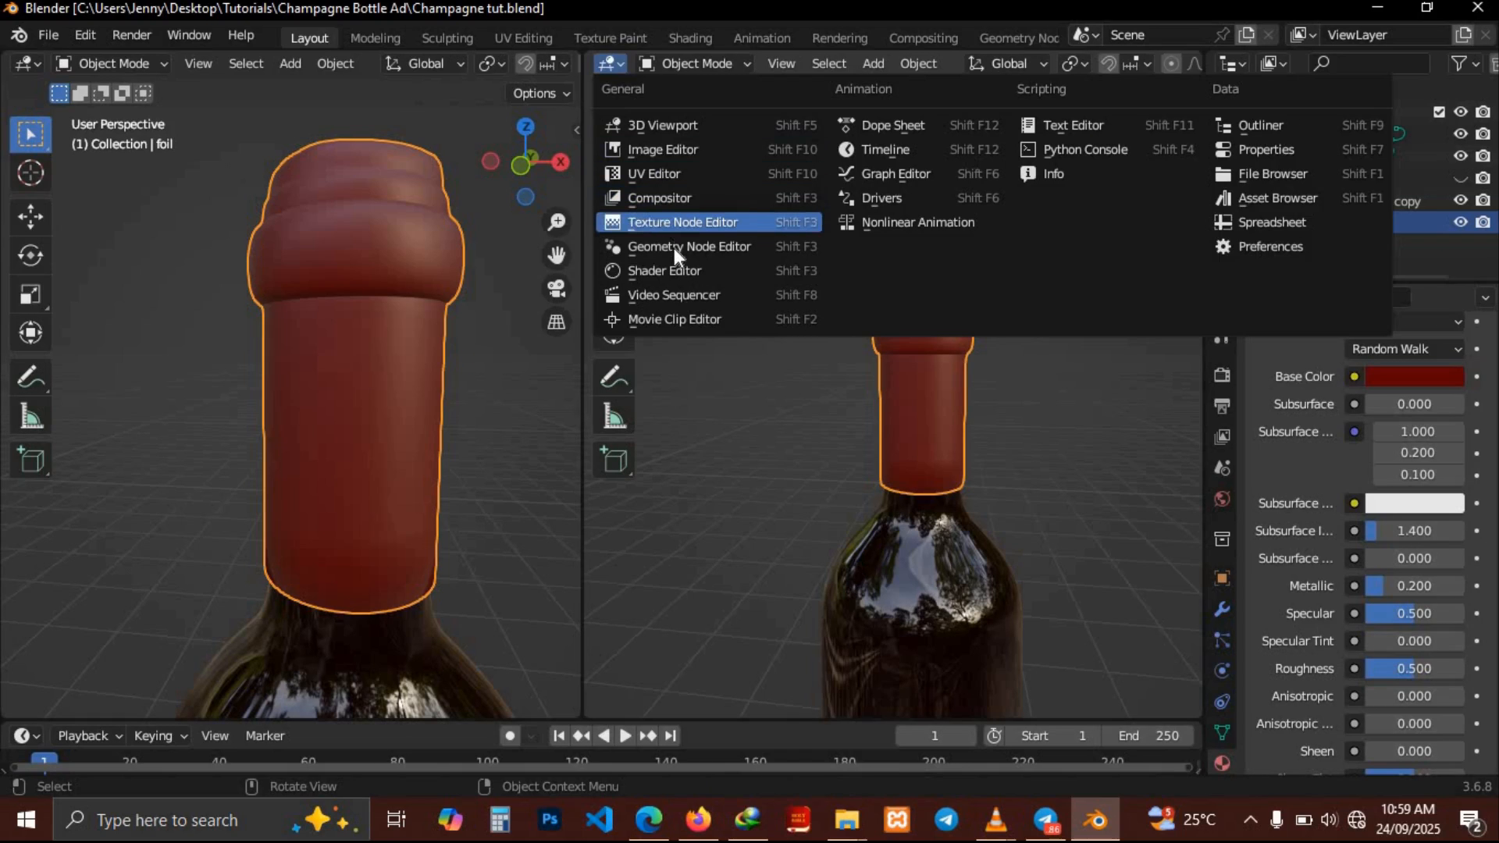
click(668, 272)
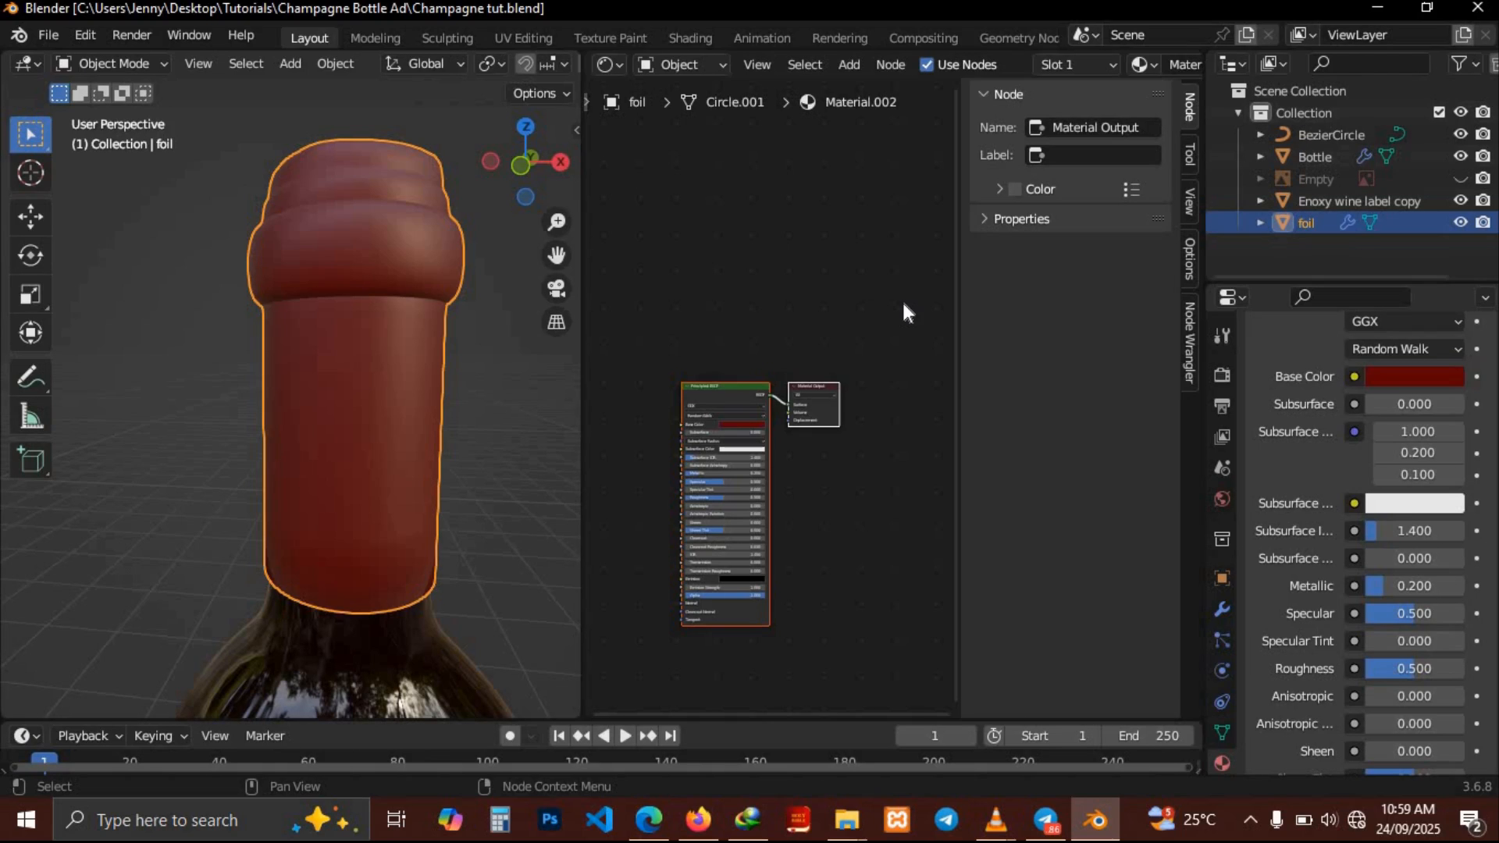
key(n)
scroll(904, 311, up, 4)
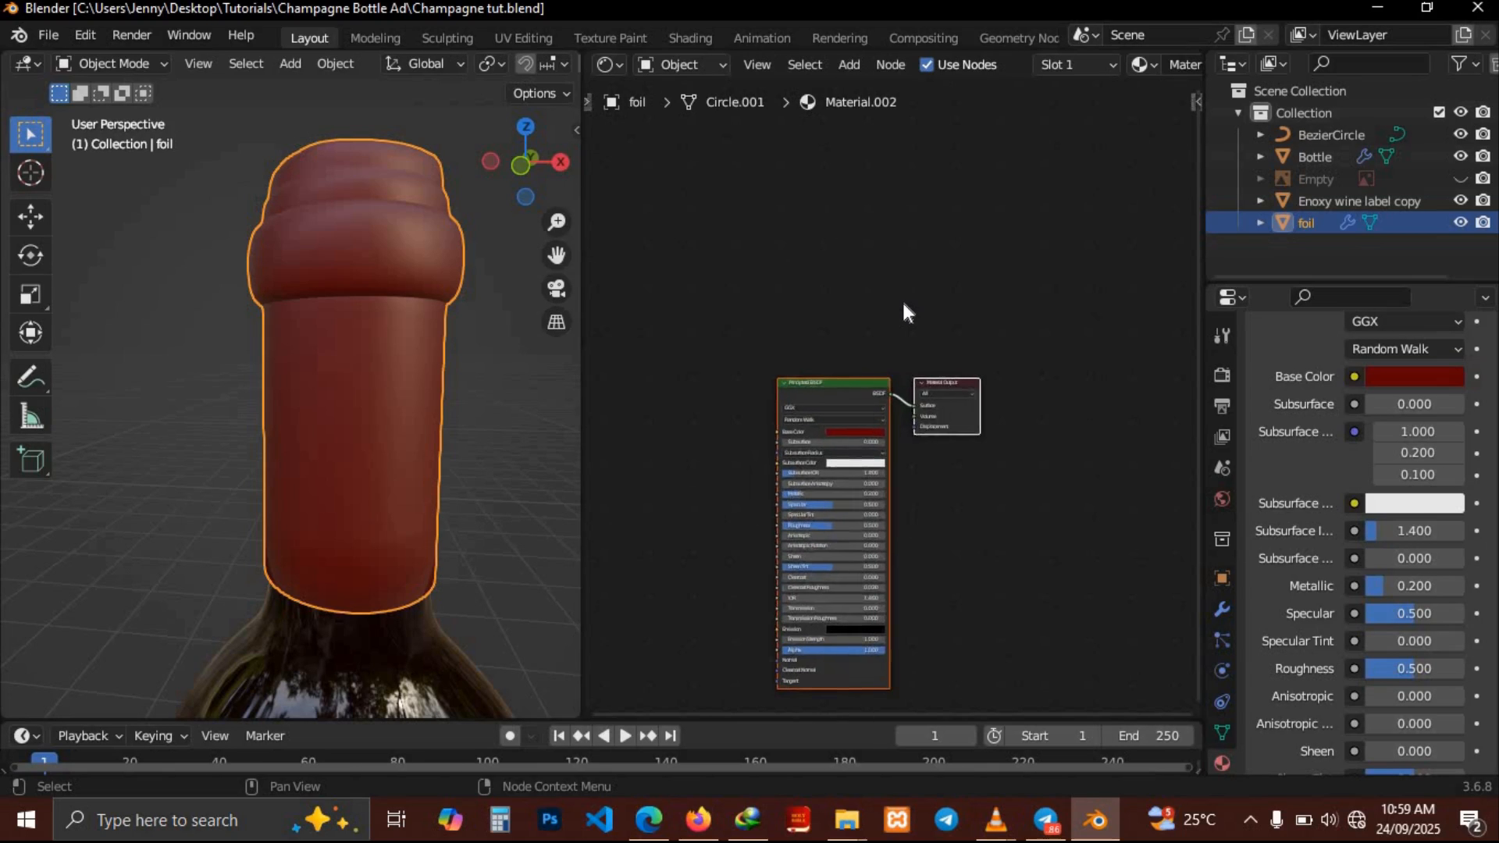
scroll(903, 304, down, 3)
scroll(904, 303, left, 2)
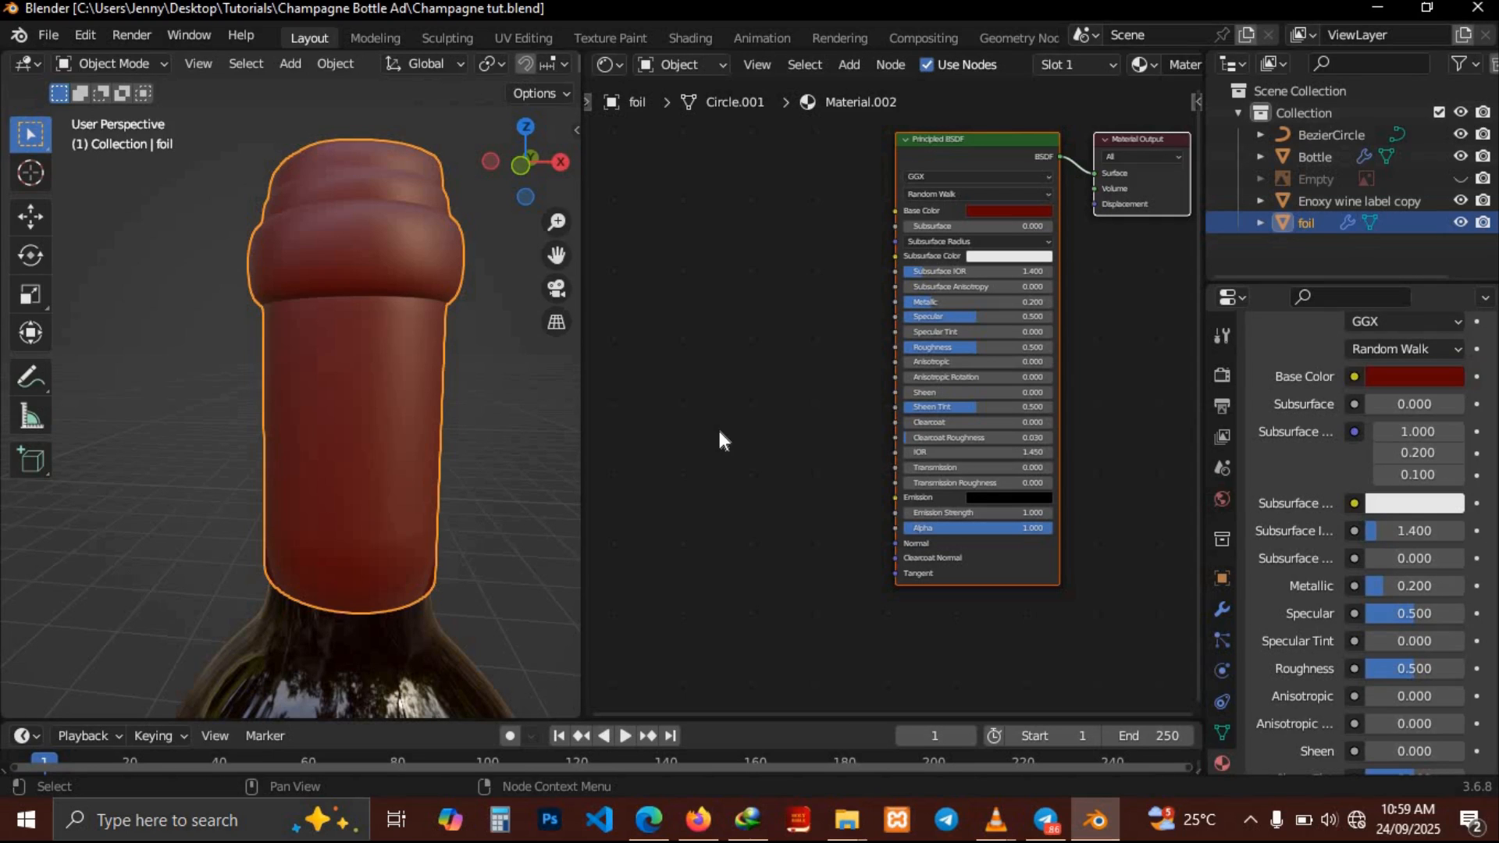
Add a Noise Texture node to the foil material
key(shift)
key(shift+a)
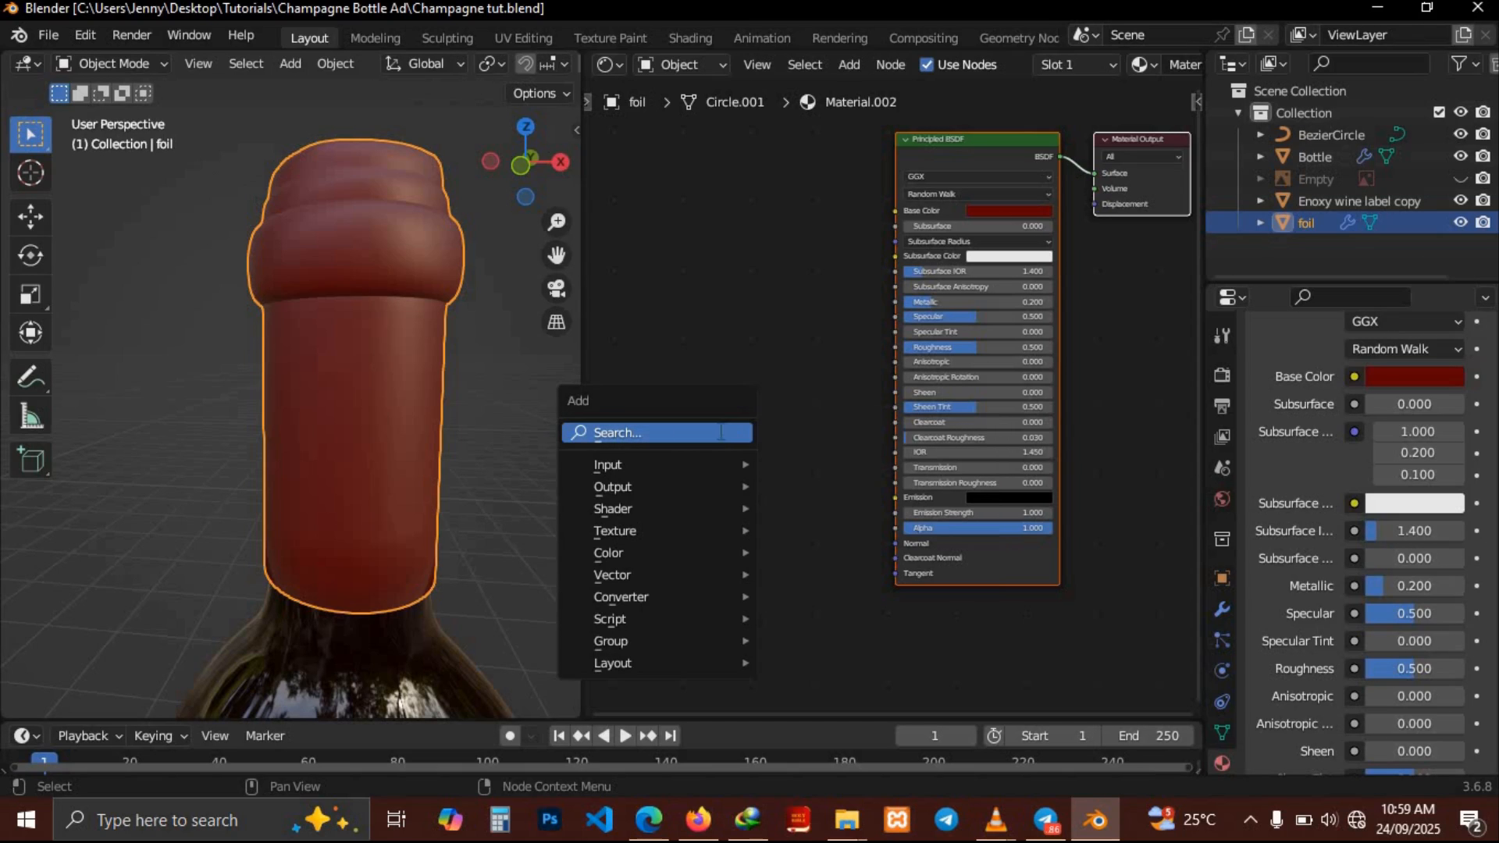
click(719, 432)
text(no)
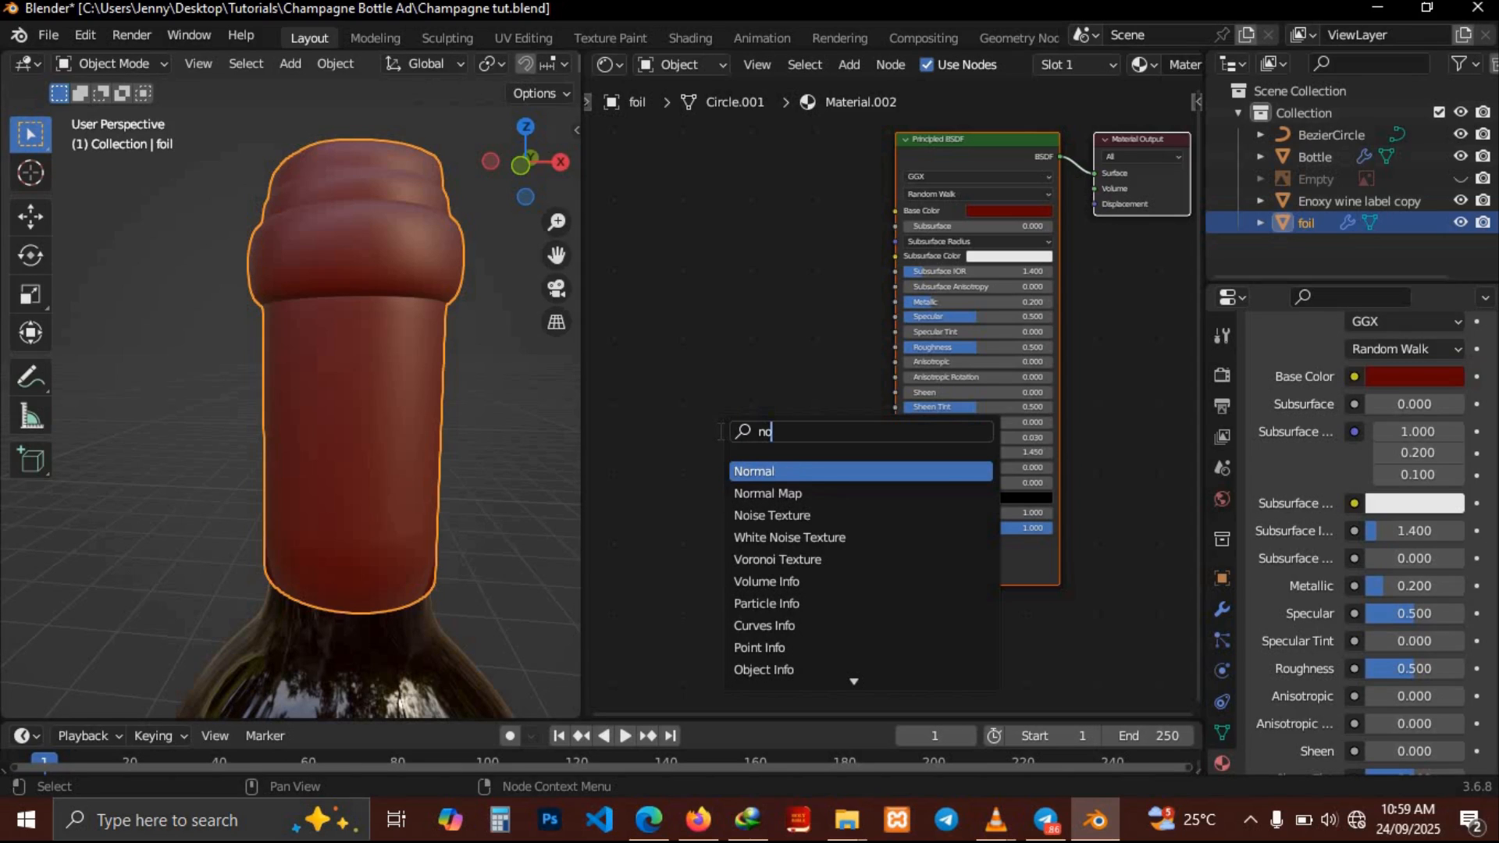
click(782, 514)
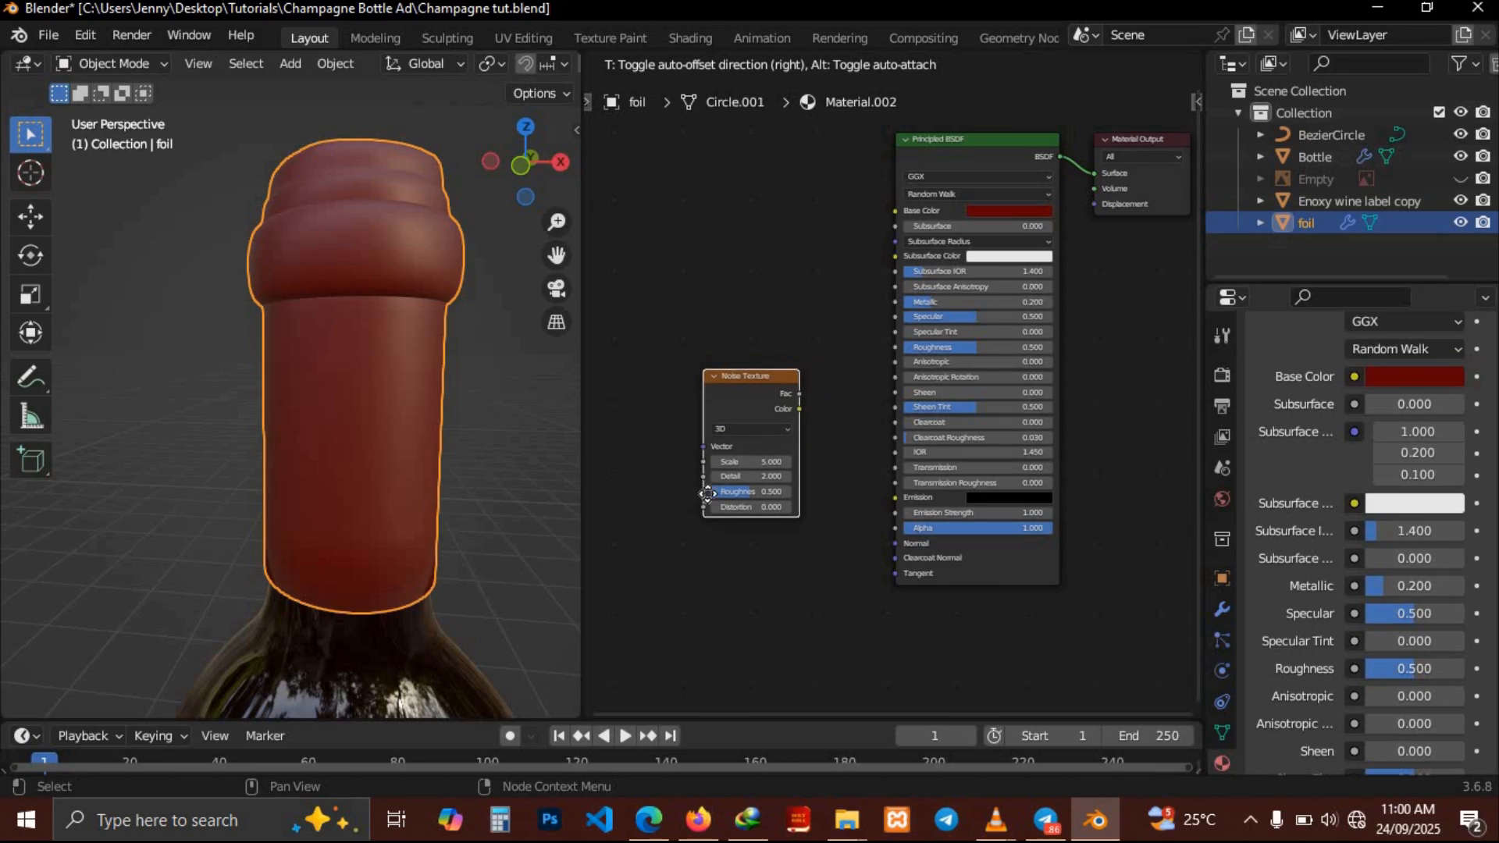
click(667, 509)
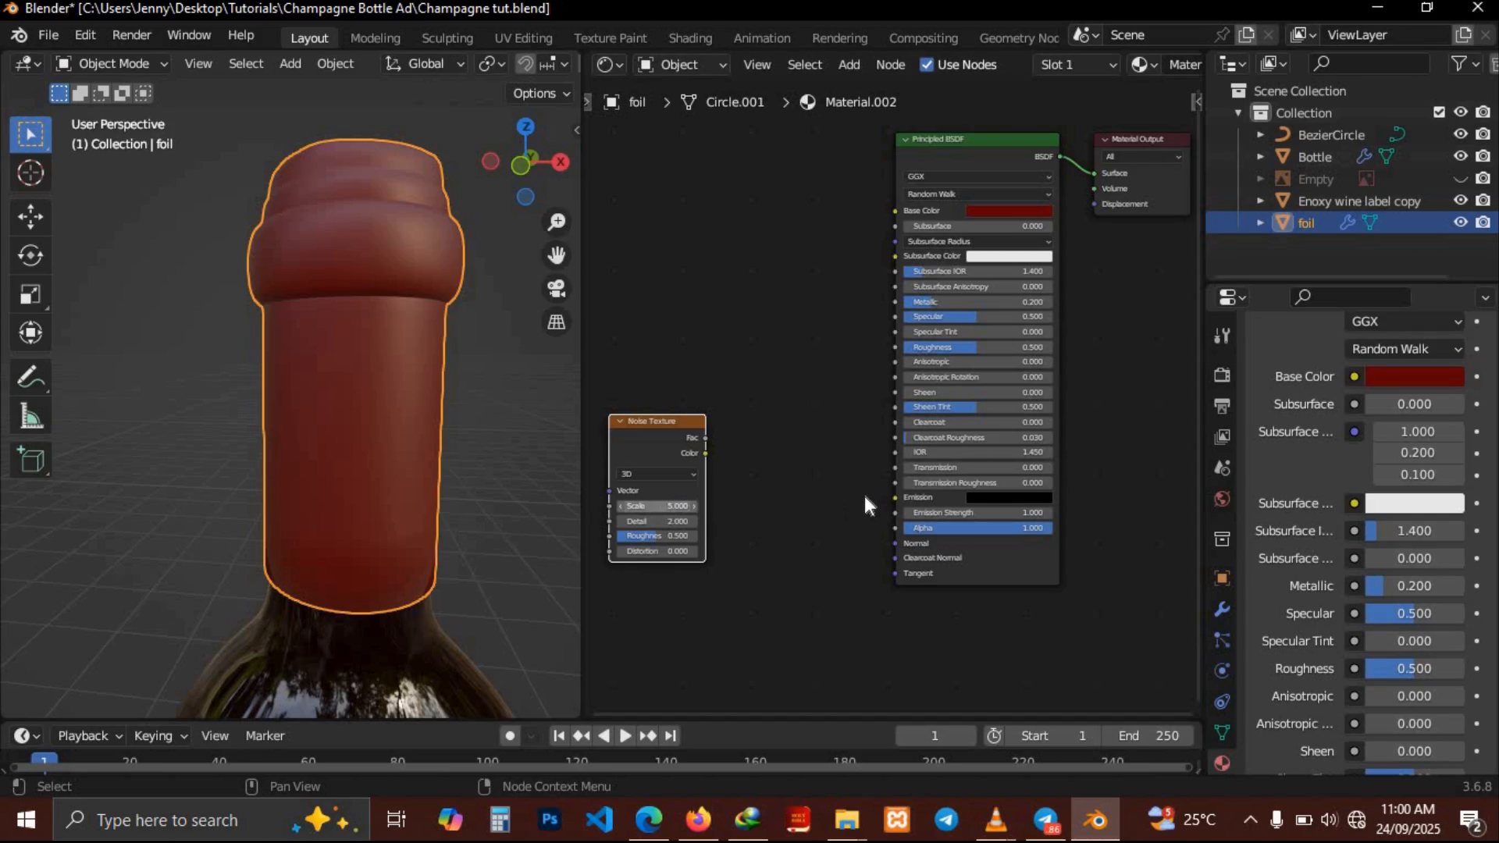
Add a Bump node, feeding the noise Color into its Height and its Normal into the shader's Normal
key(shift+a)
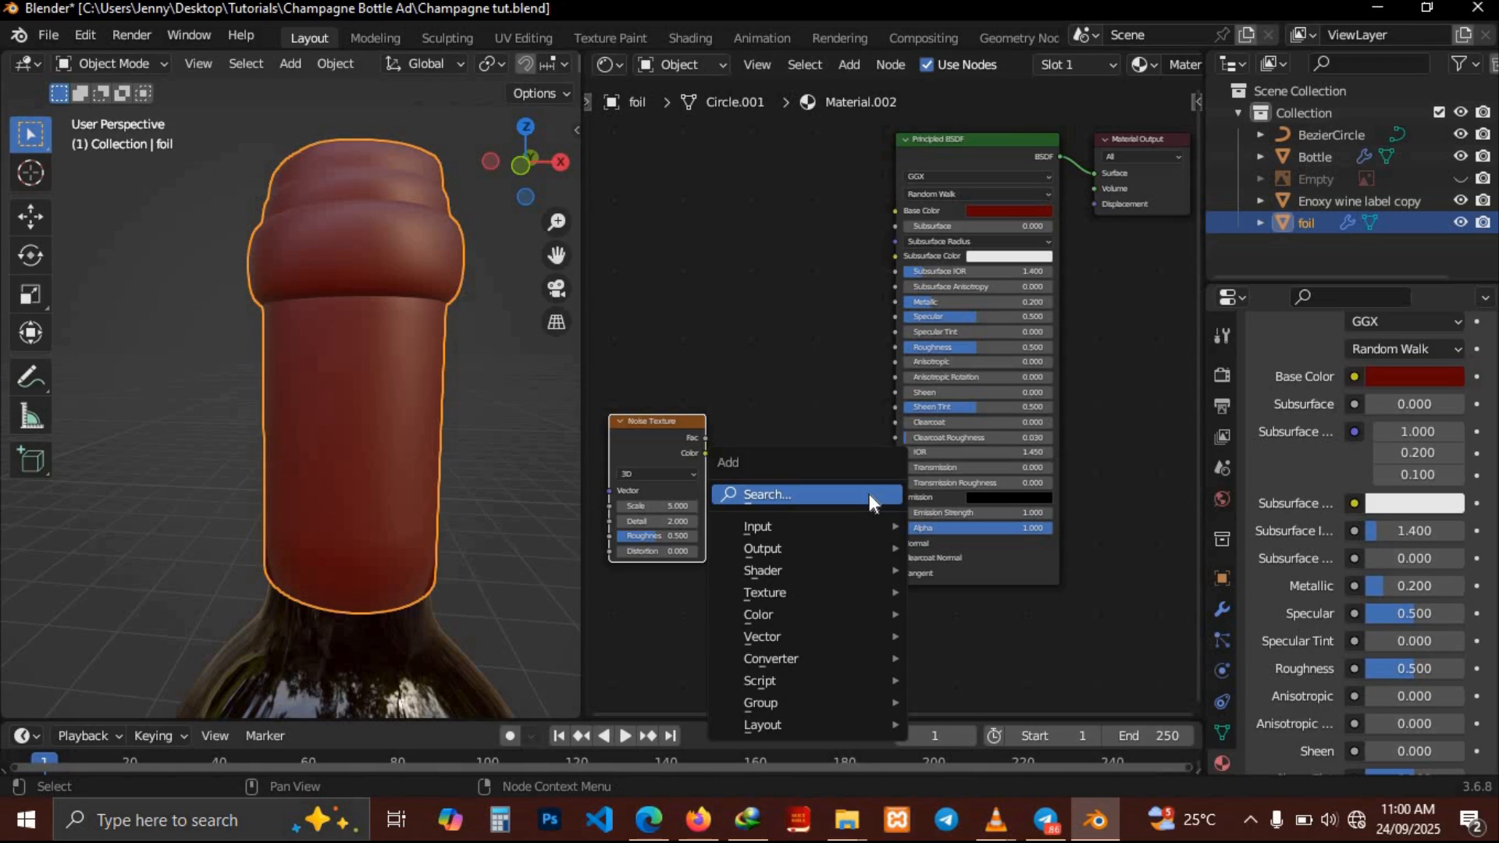
click(869, 494)
text(bum)
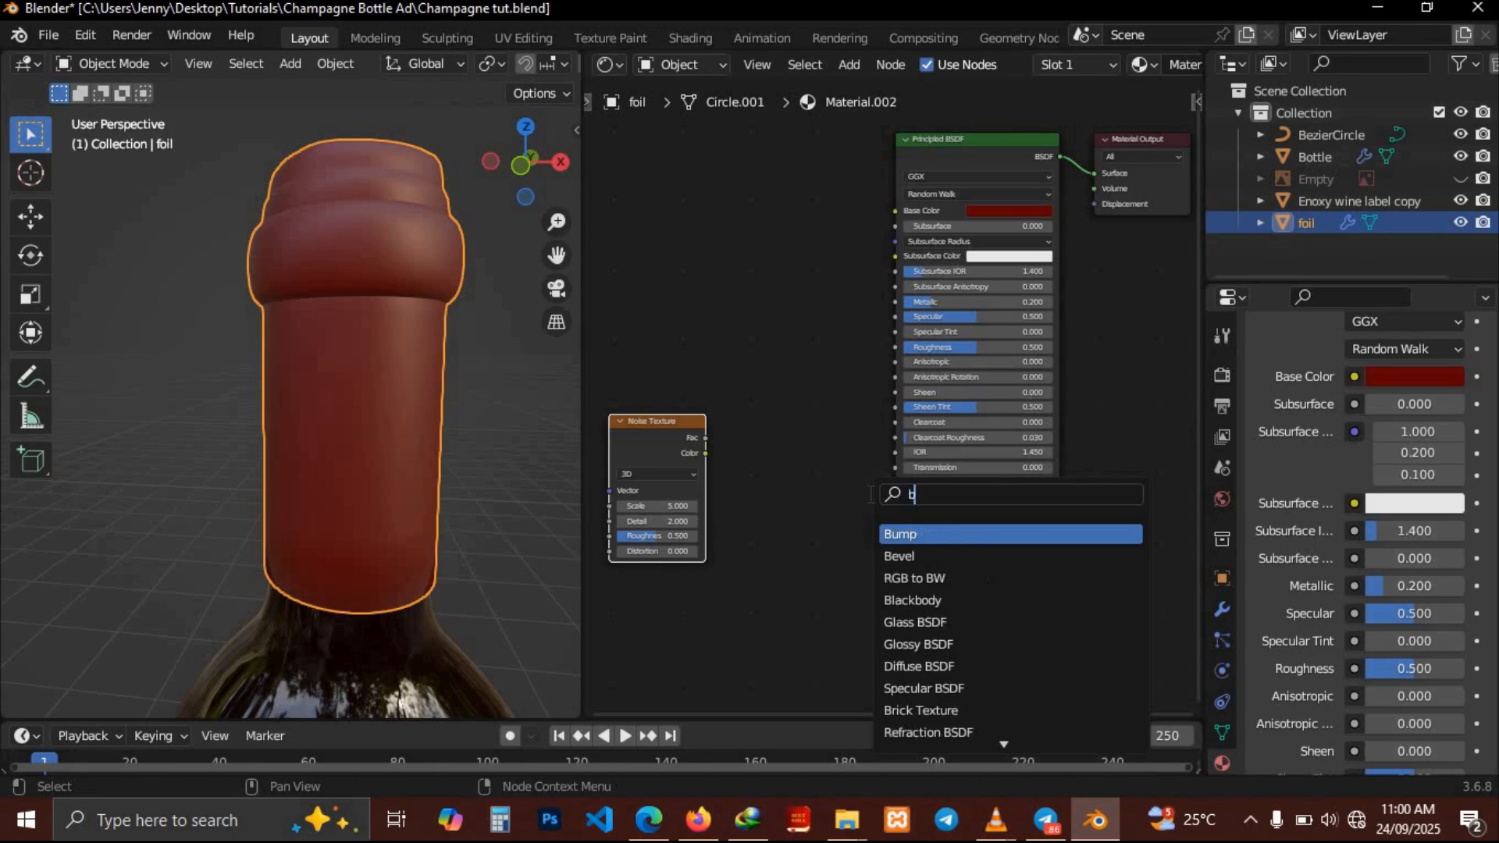
click(900, 534)
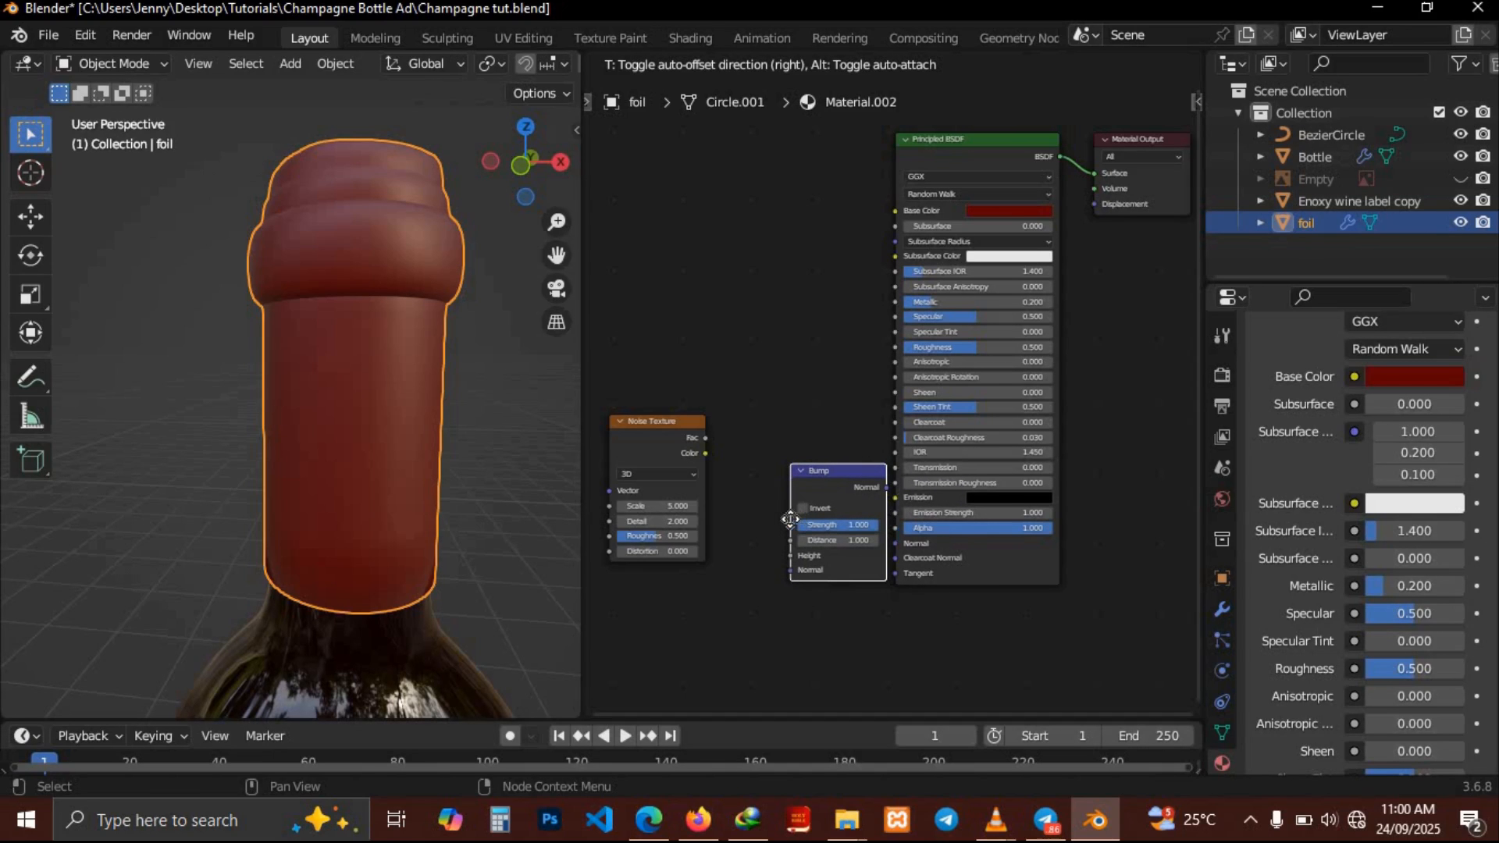
click(752, 513)
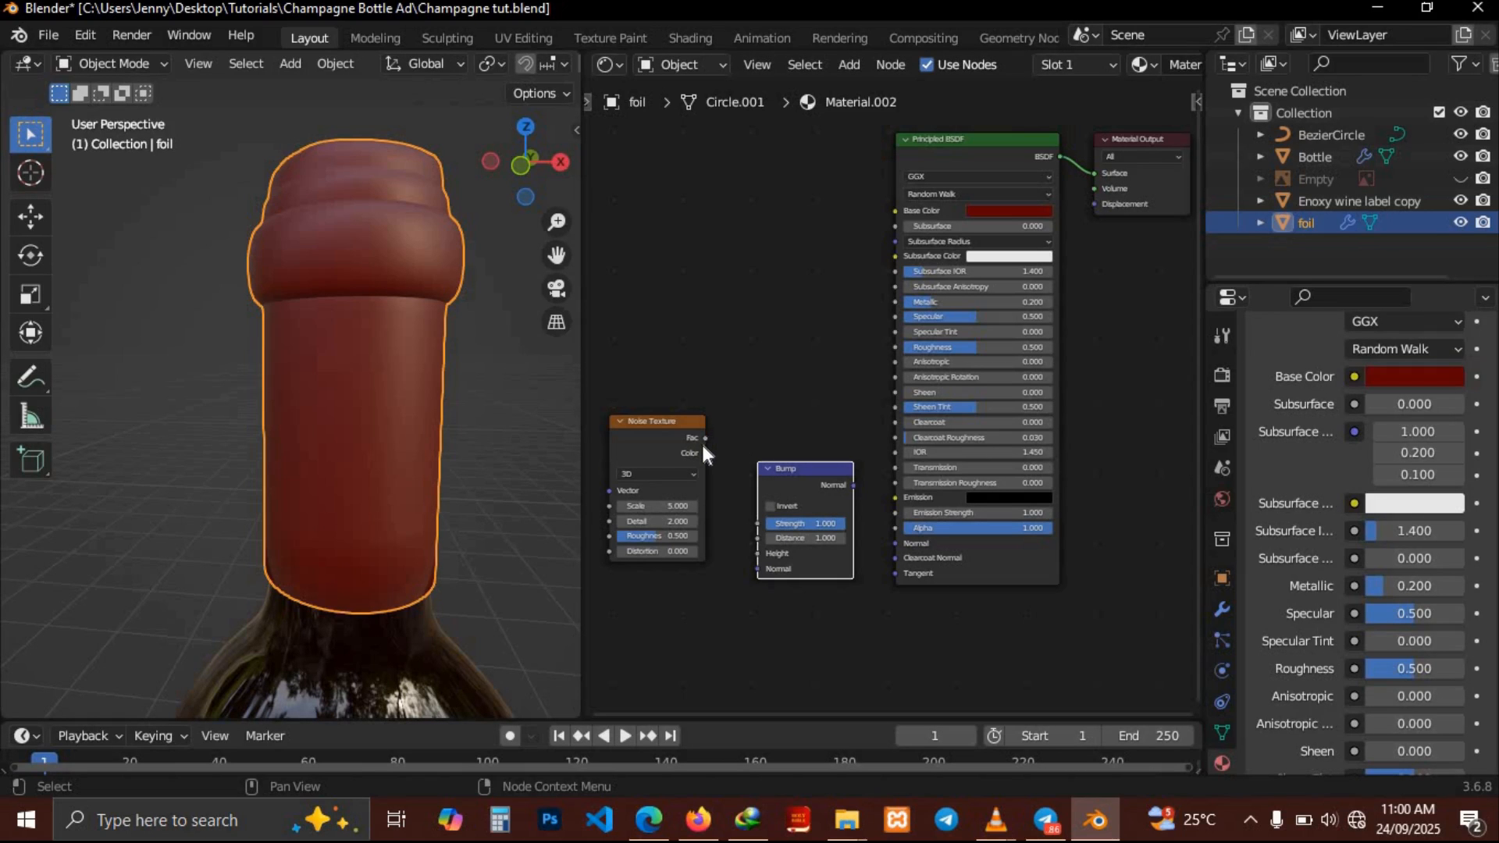
drag(702, 452, 756, 553)
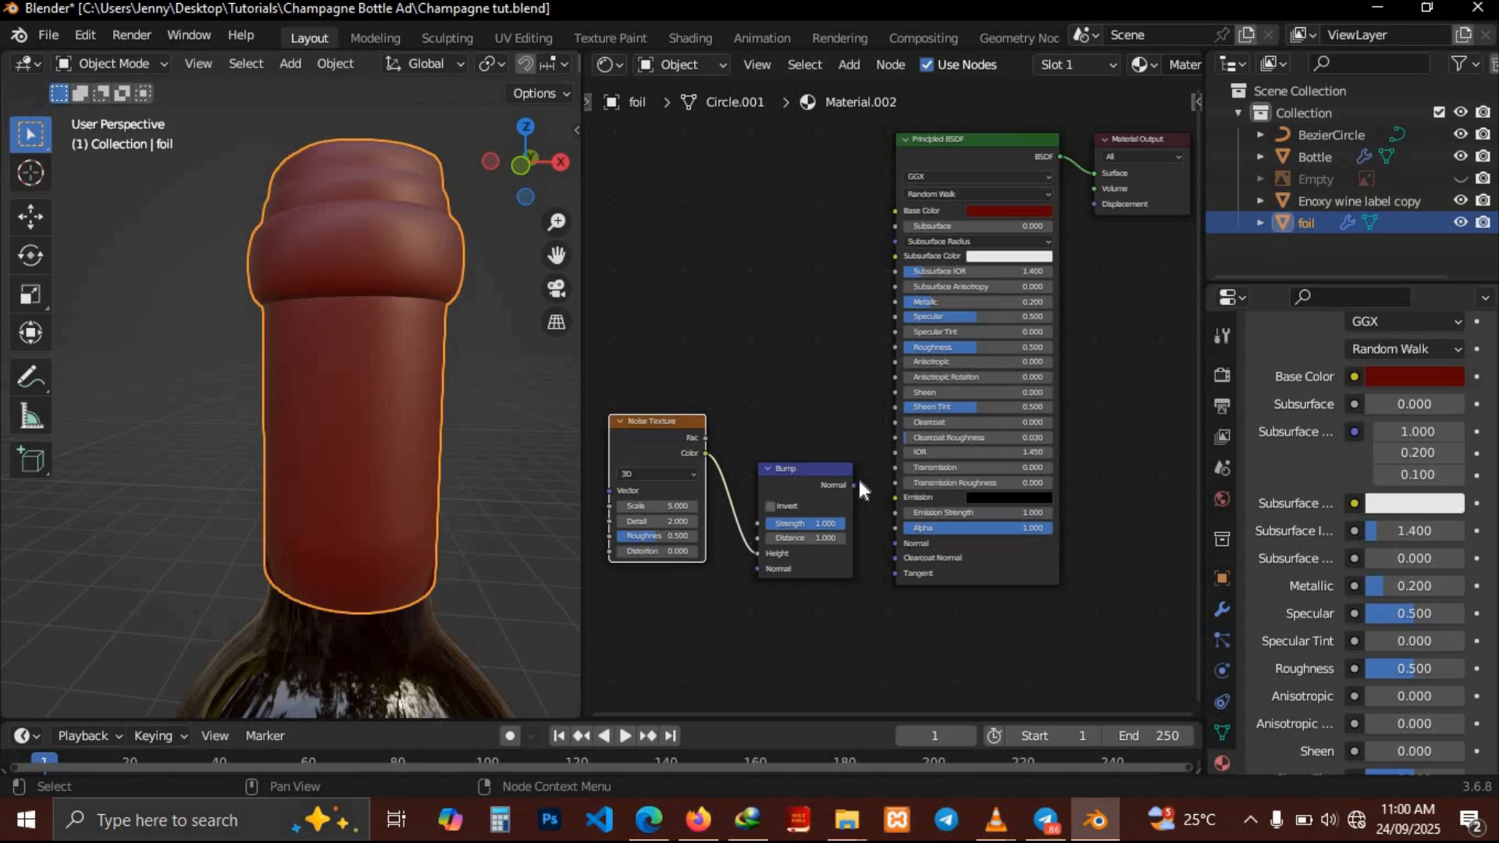
drag(861, 495, 897, 545)
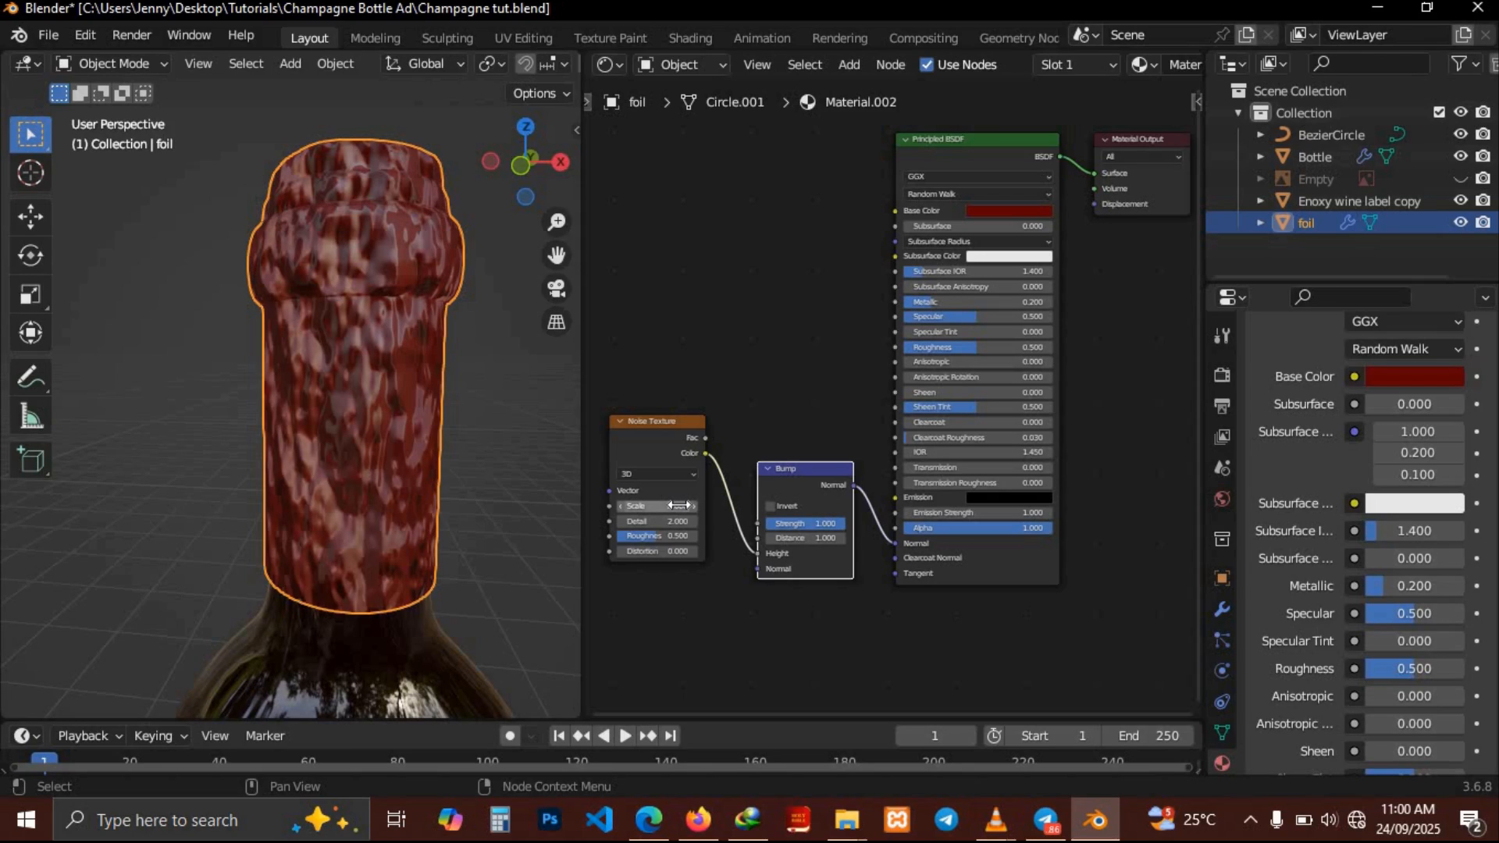
Set the noise texture's Detail to 15
click(679, 506)
click(677, 493)
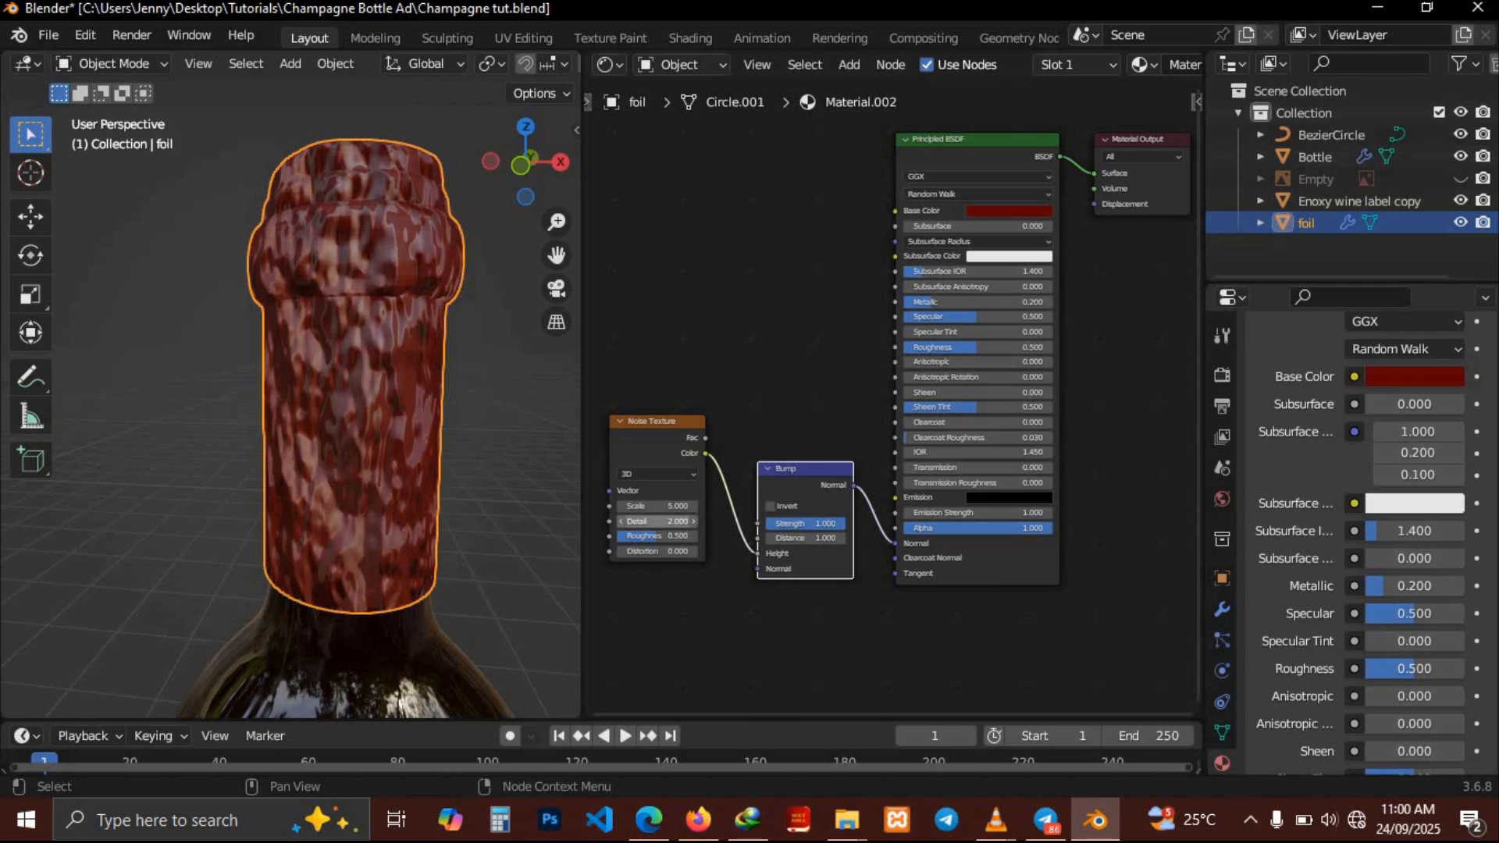
click(677, 521)
text(15)
key(Return)
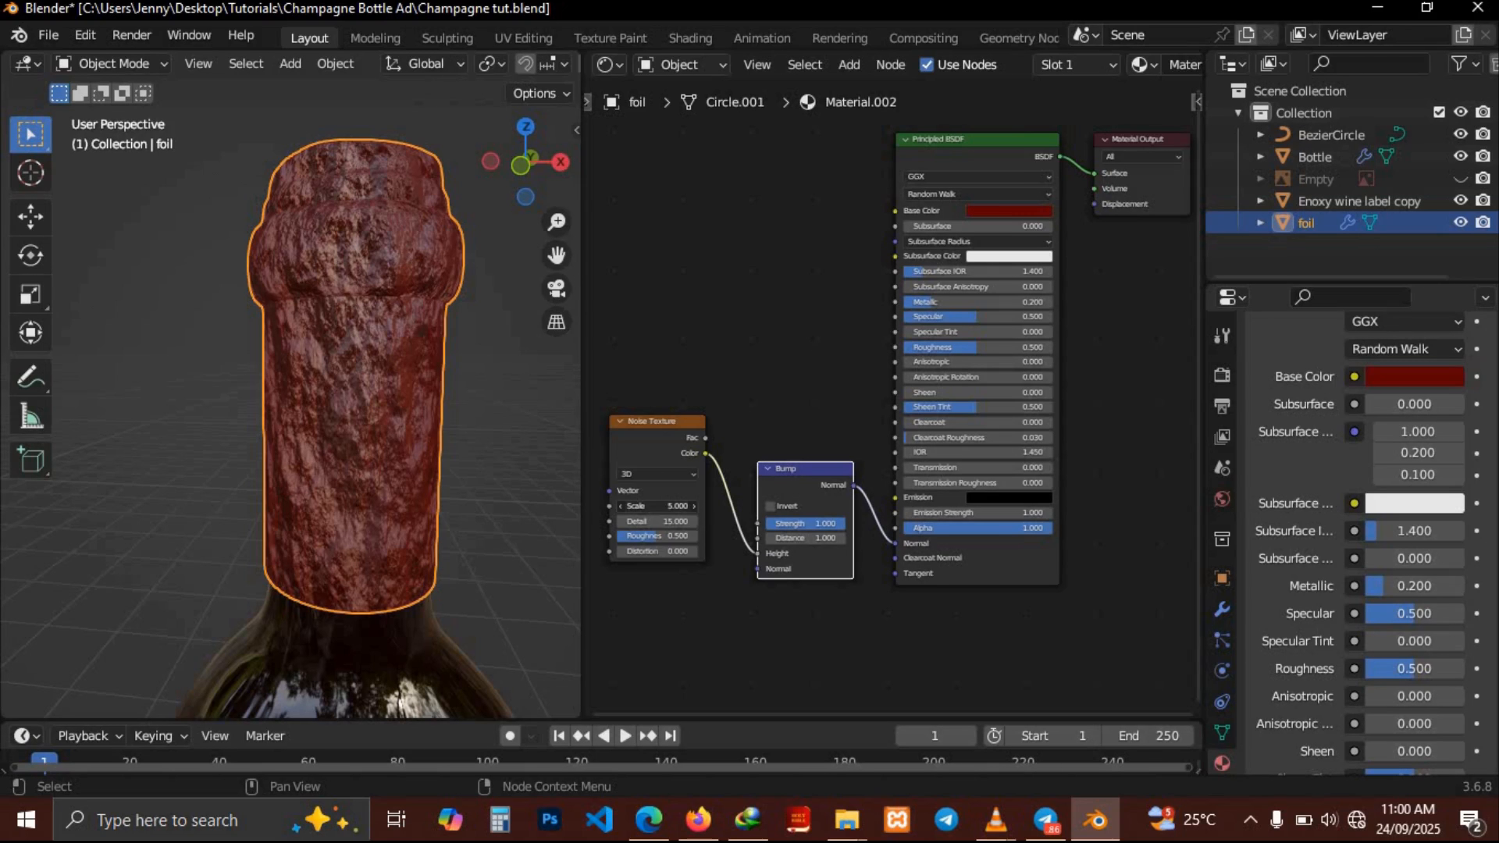
Set the noise texture's Scale to 1
drag(658, 505, 631, 505)
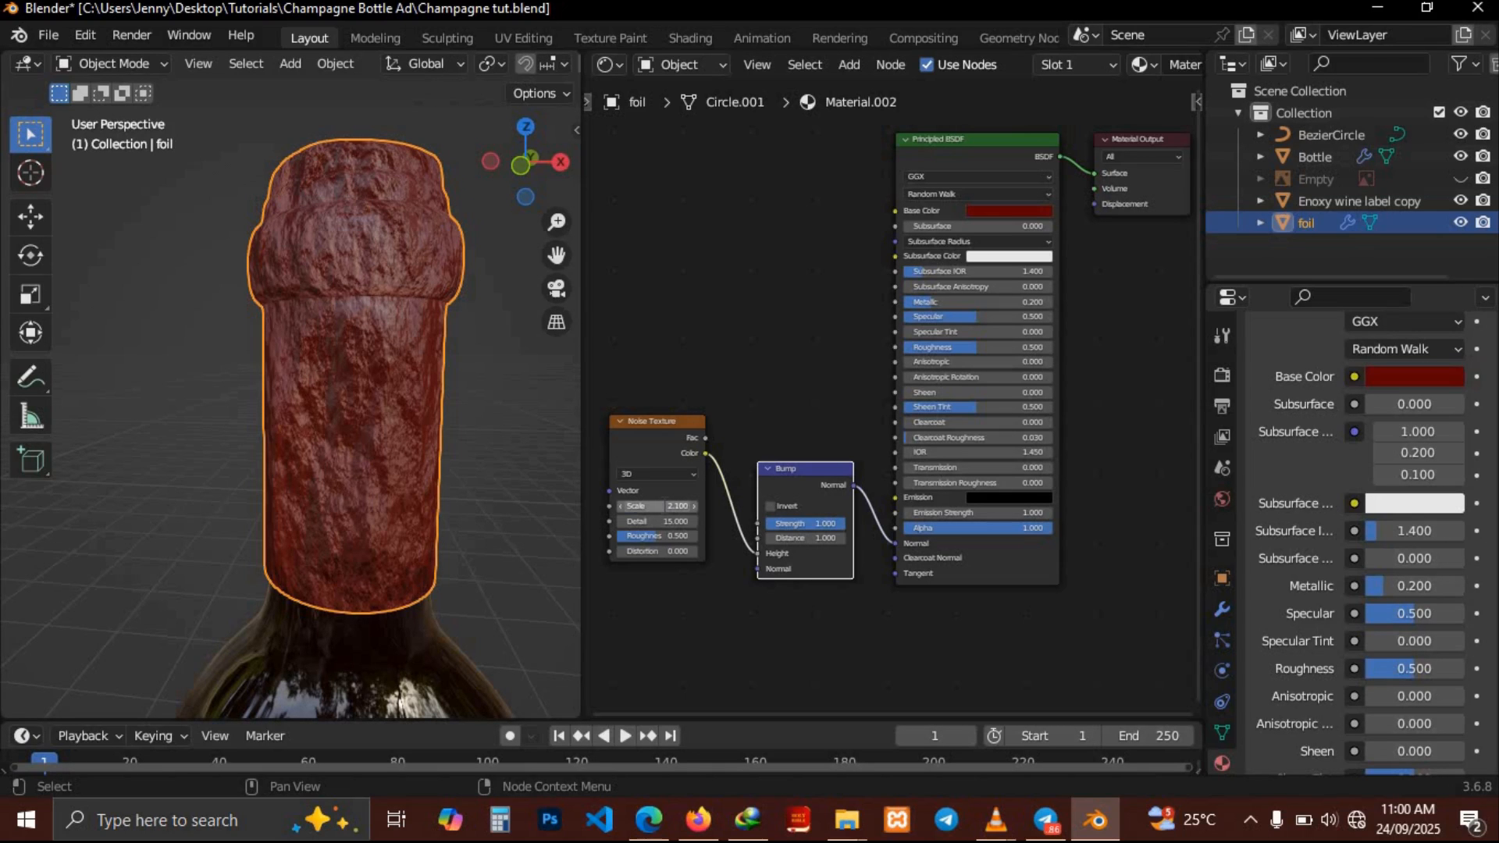
click(662, 506)
text(1)
key(Return)
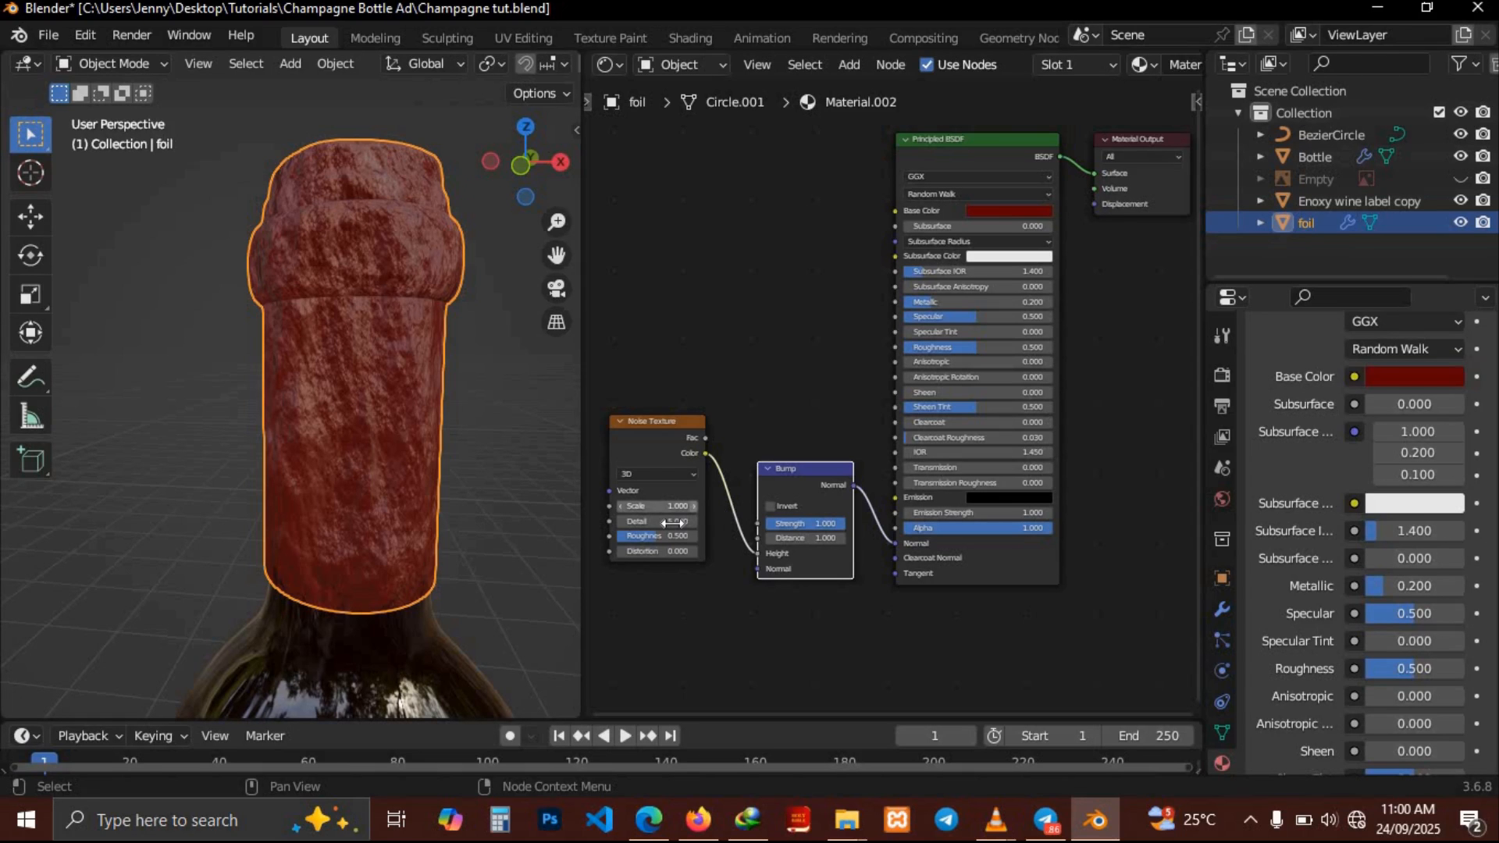
Set the noise texture's Detail to 25
click(672, 522)
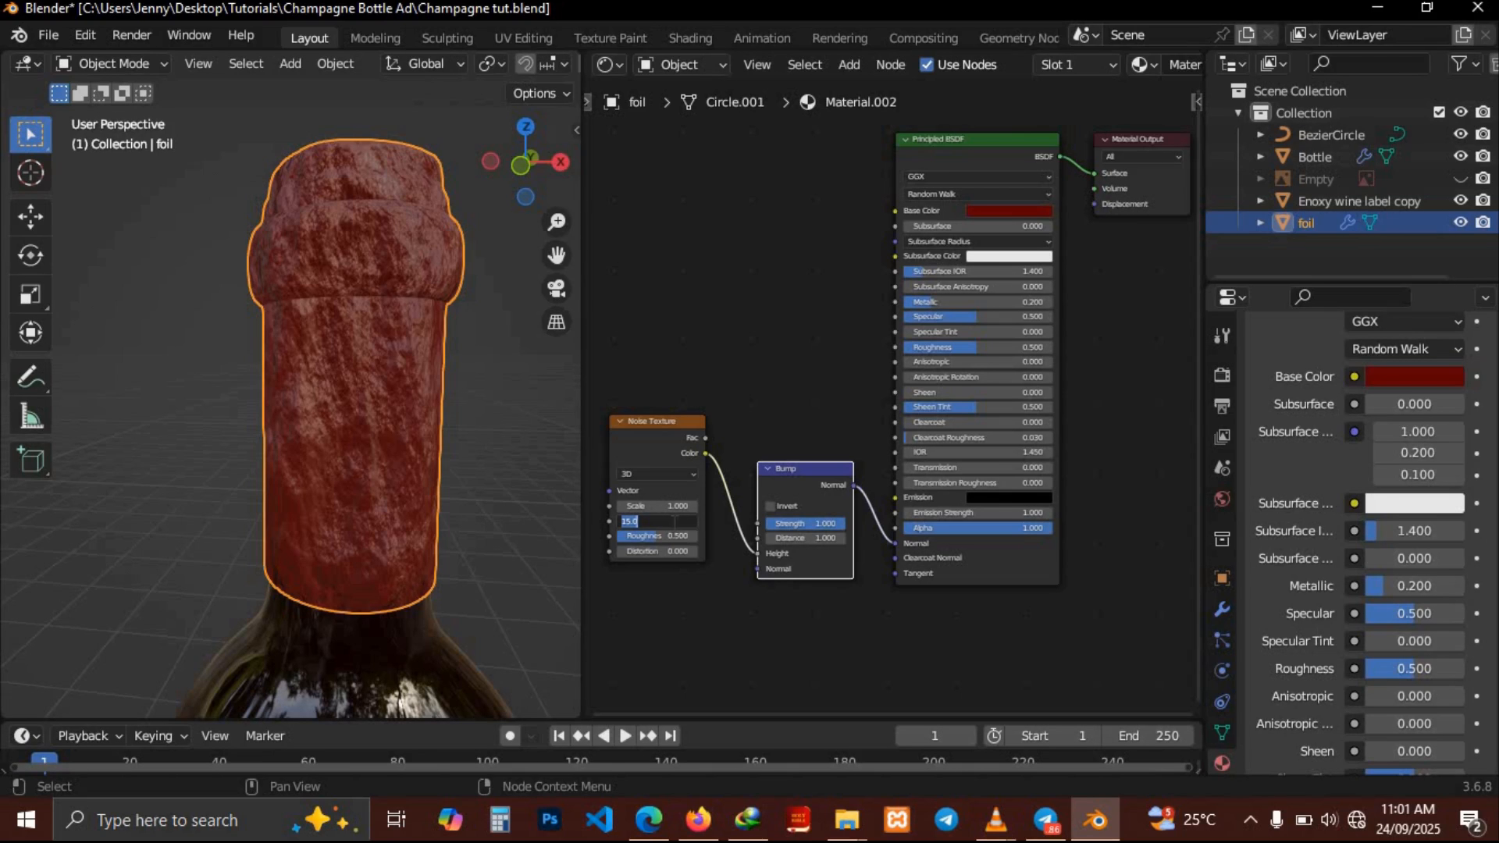
text(25)
key(Return)
Set the noise texture's Scale to 15
click(659, 505)
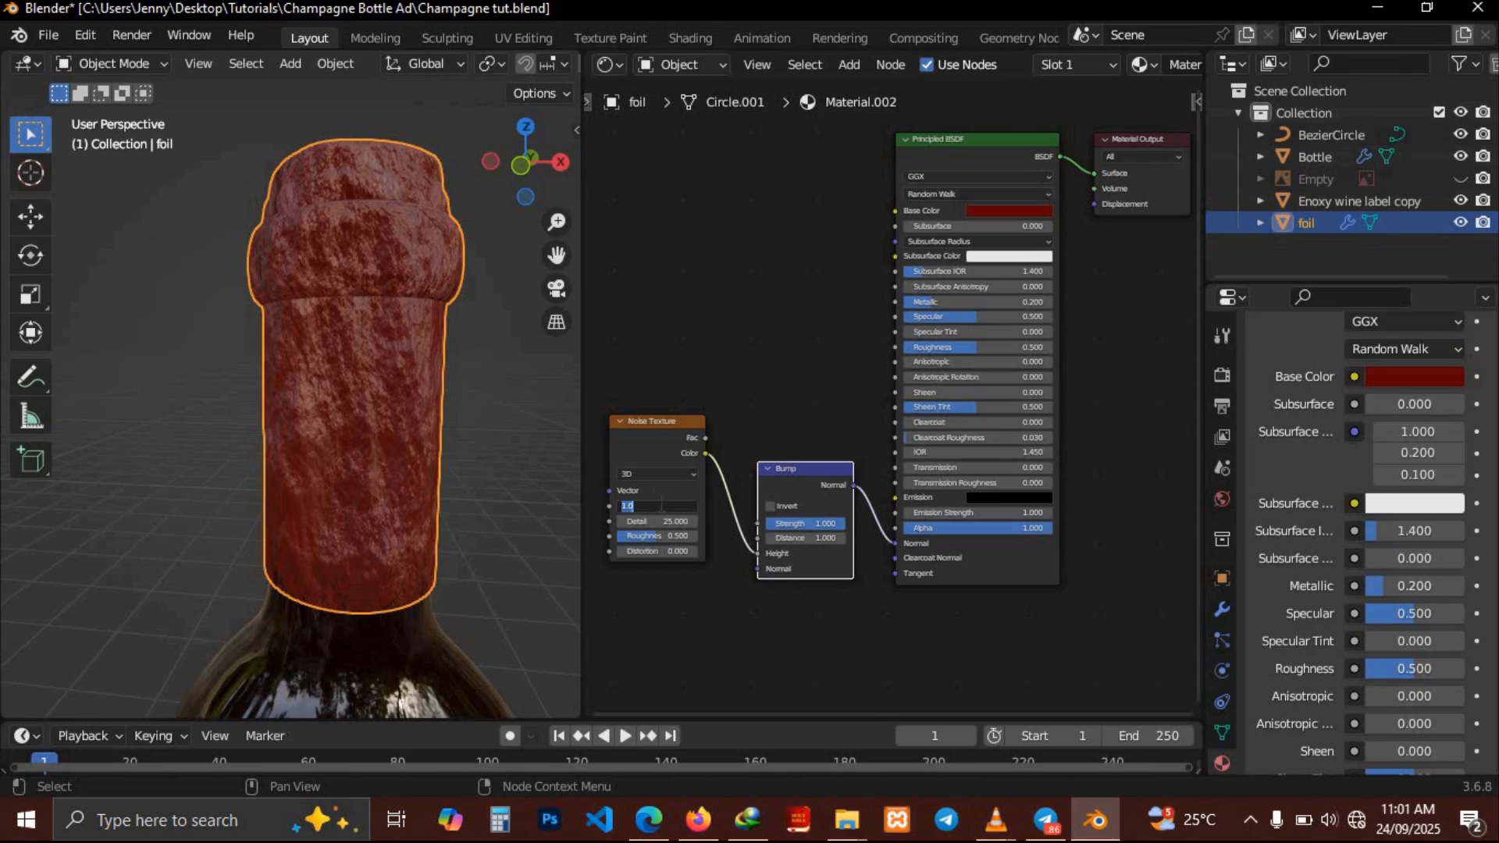
text(5)
key(Return)
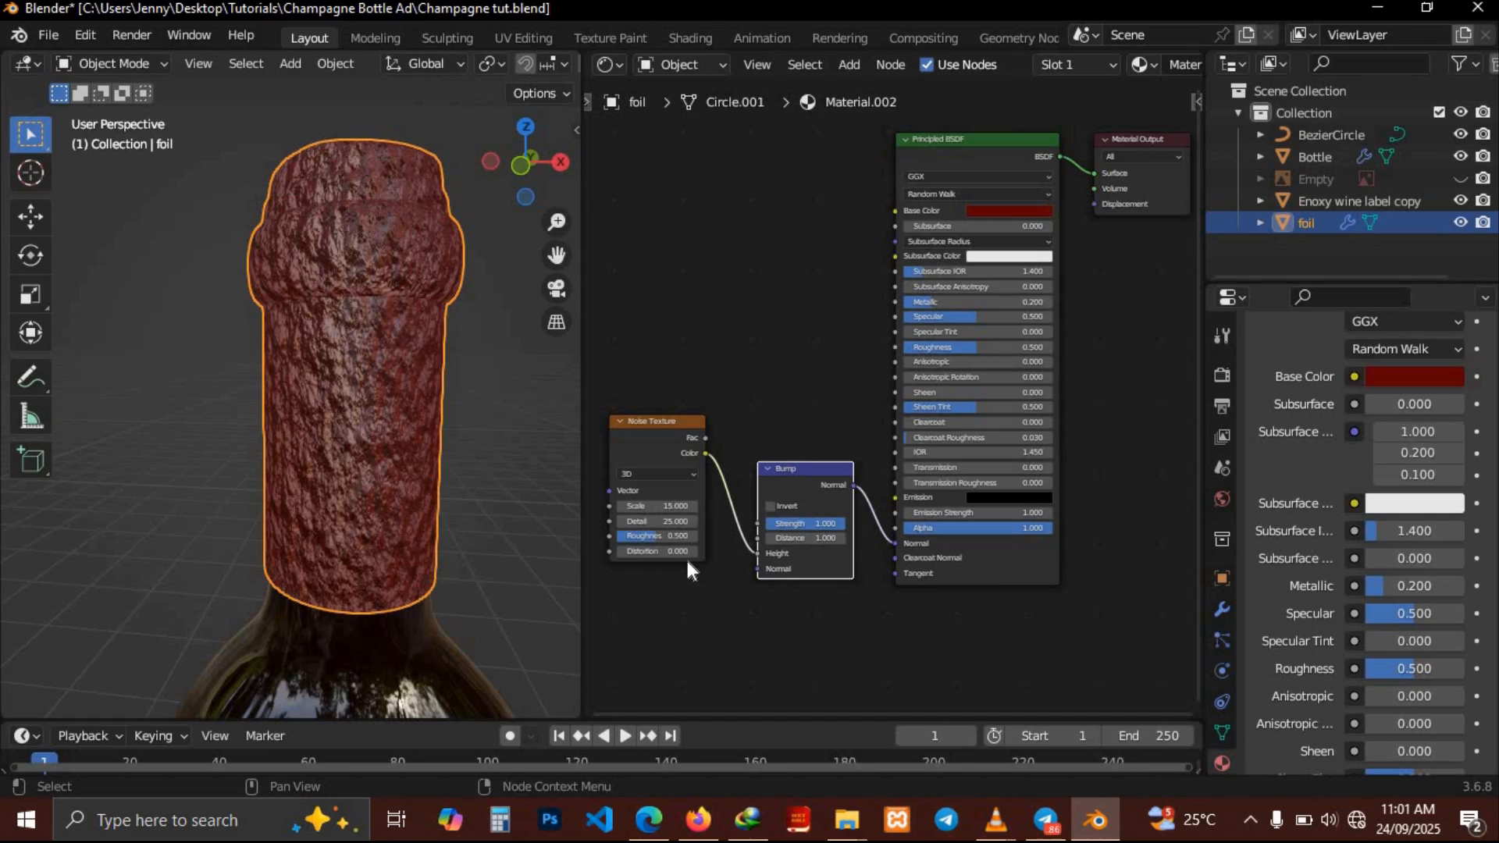
Set the noise Roughness to about 0.708 and the noise Scale back to 1
drag(672, 538, 709, 539)
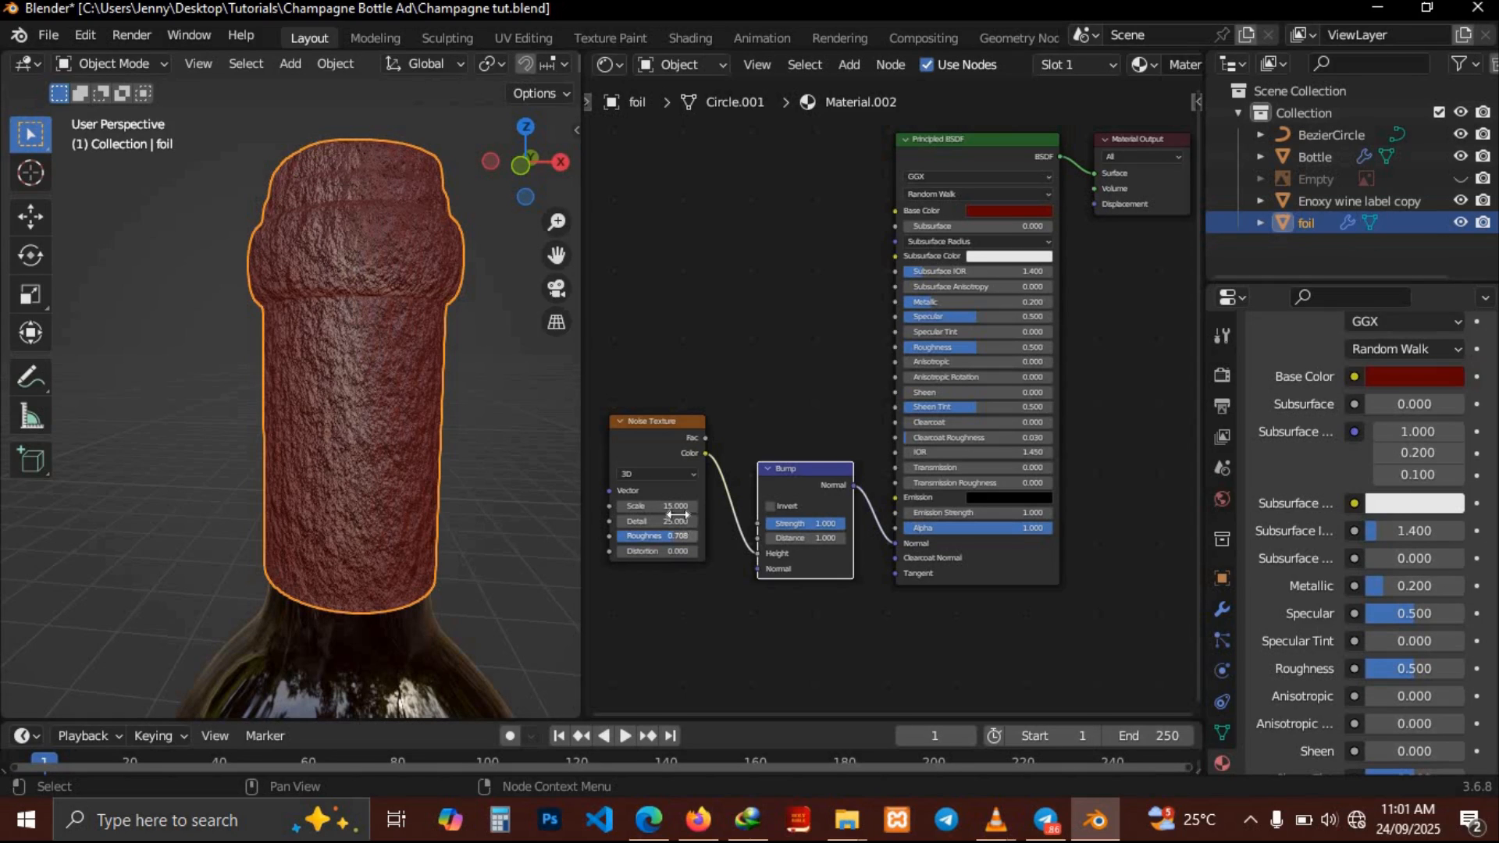
click(674, 506)
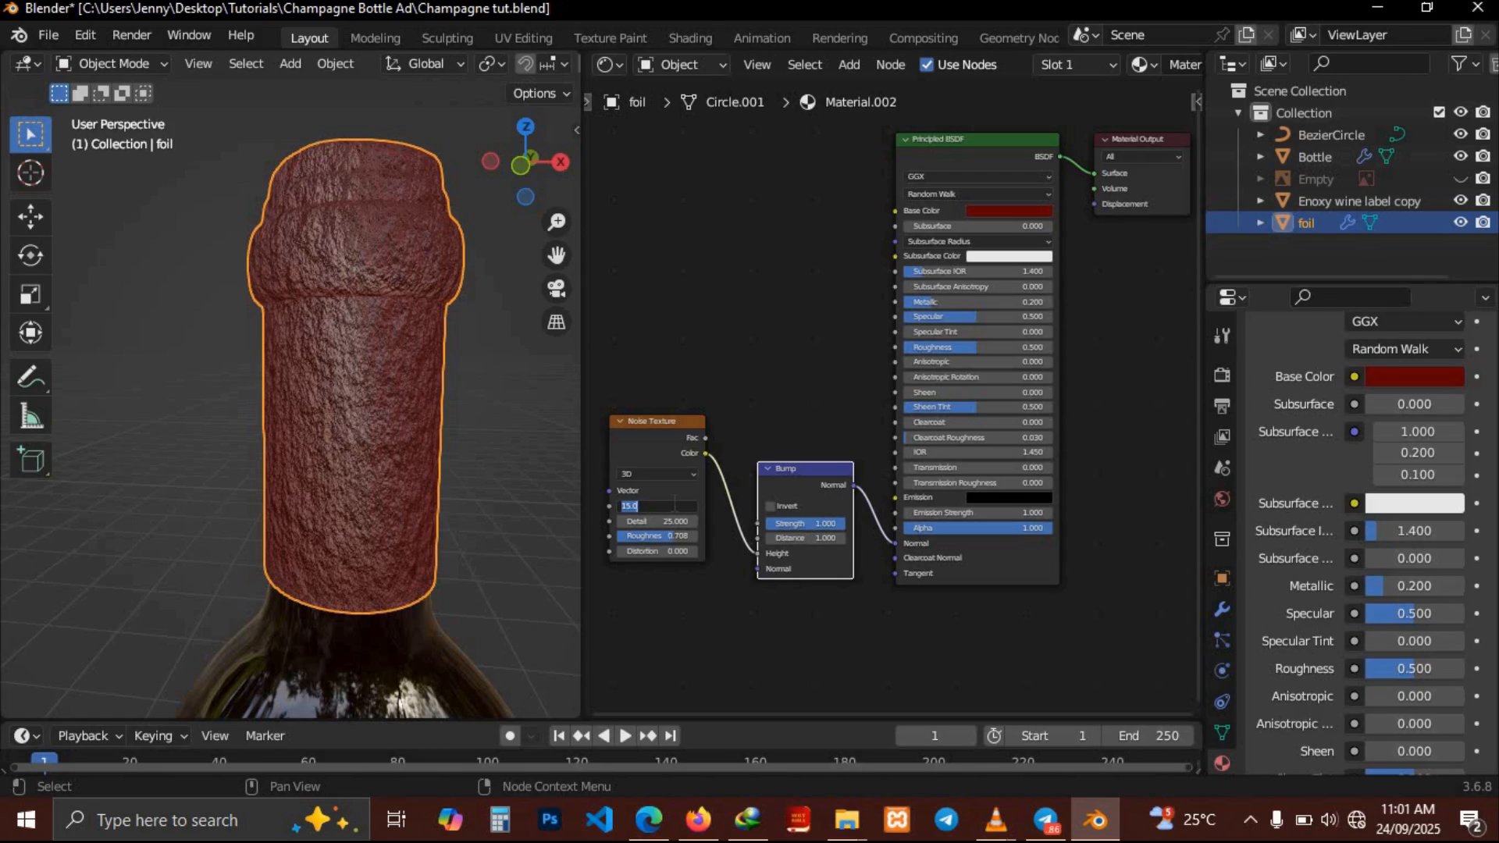
text(1)
key(Return)
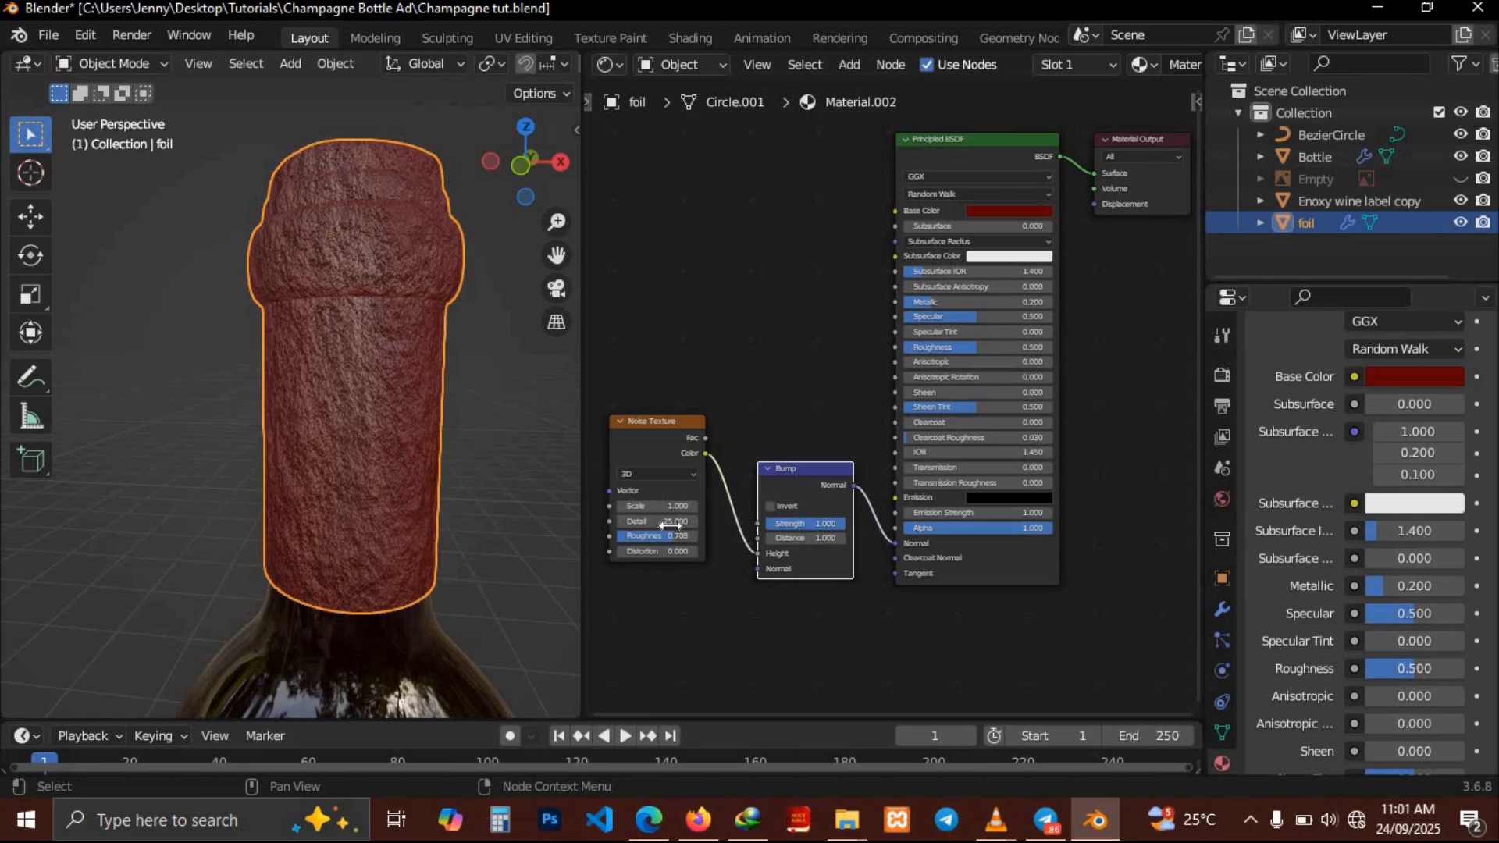
Set the Bump node's Strength to 0.25
click(670, 506)
key(Return)
drag(828, 523, 797, 523)
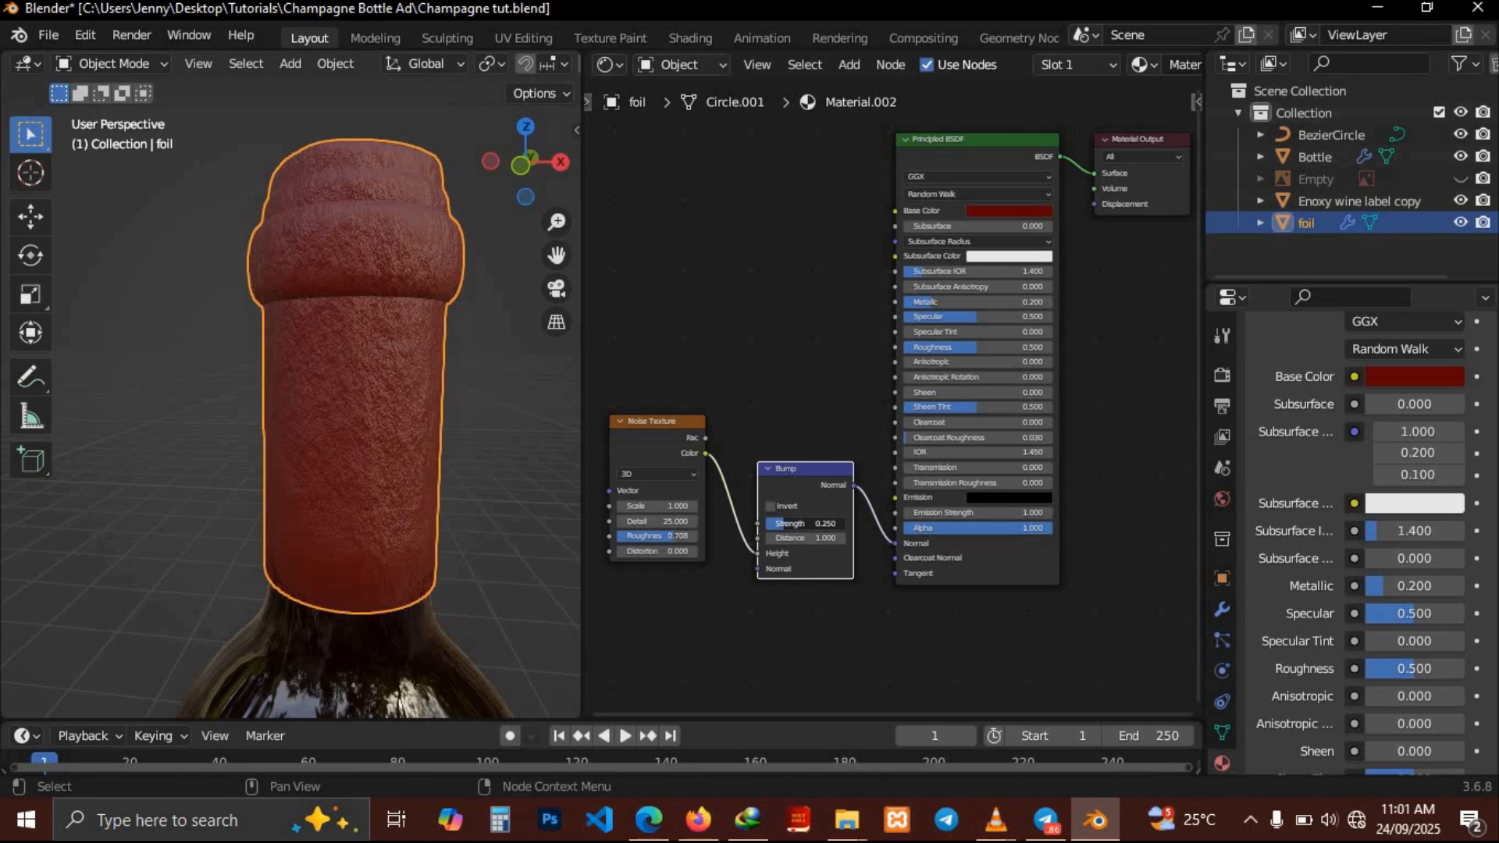
Set the Bump node's Strength to 0.1
click(784, 523)
text(.1)
key(Return)
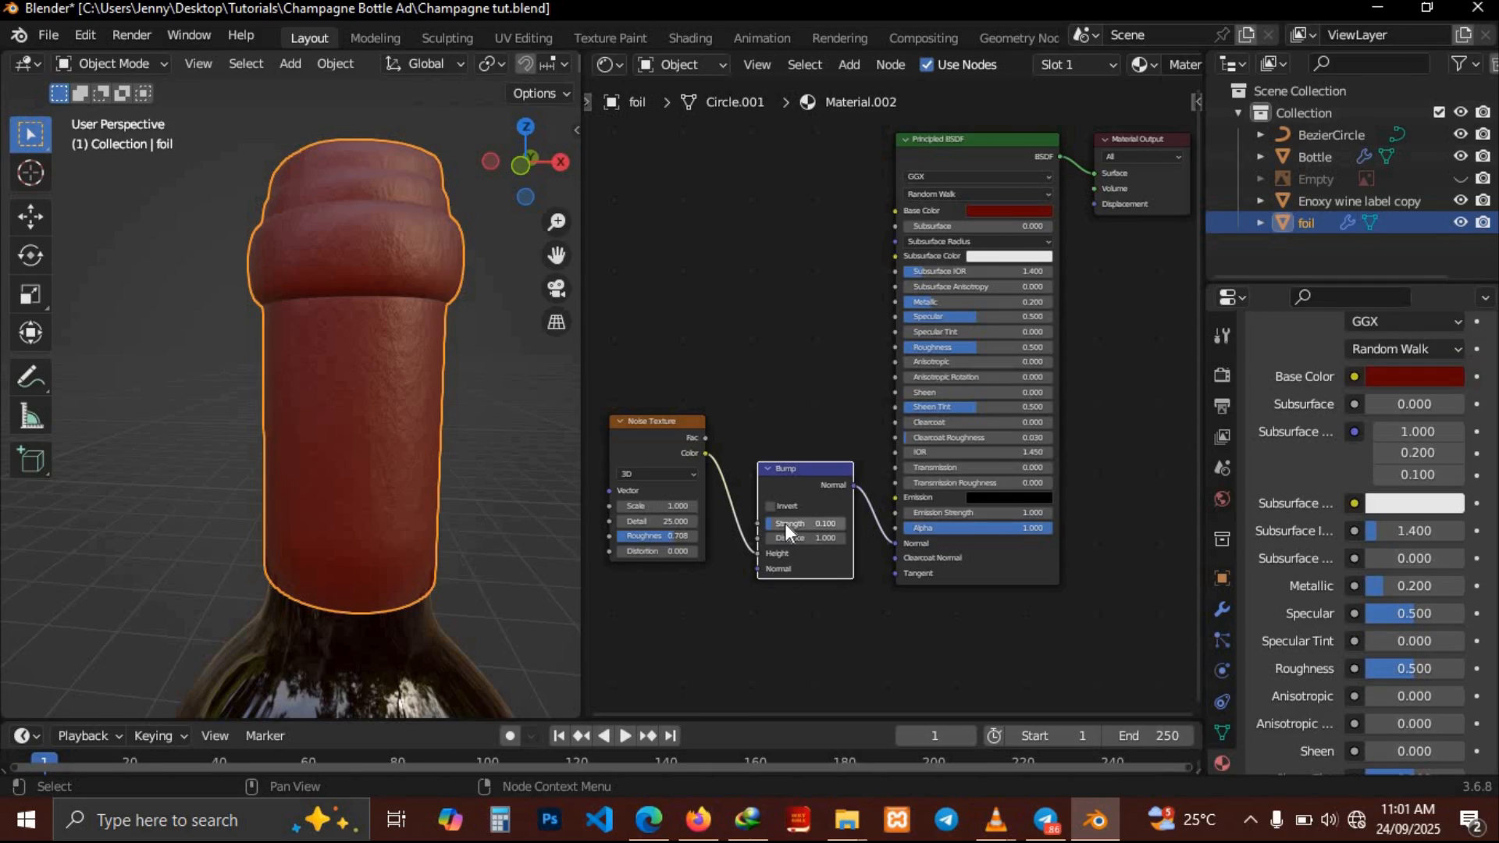
Set the noise texture's Scale to 5
click(659, 505)
text(5)
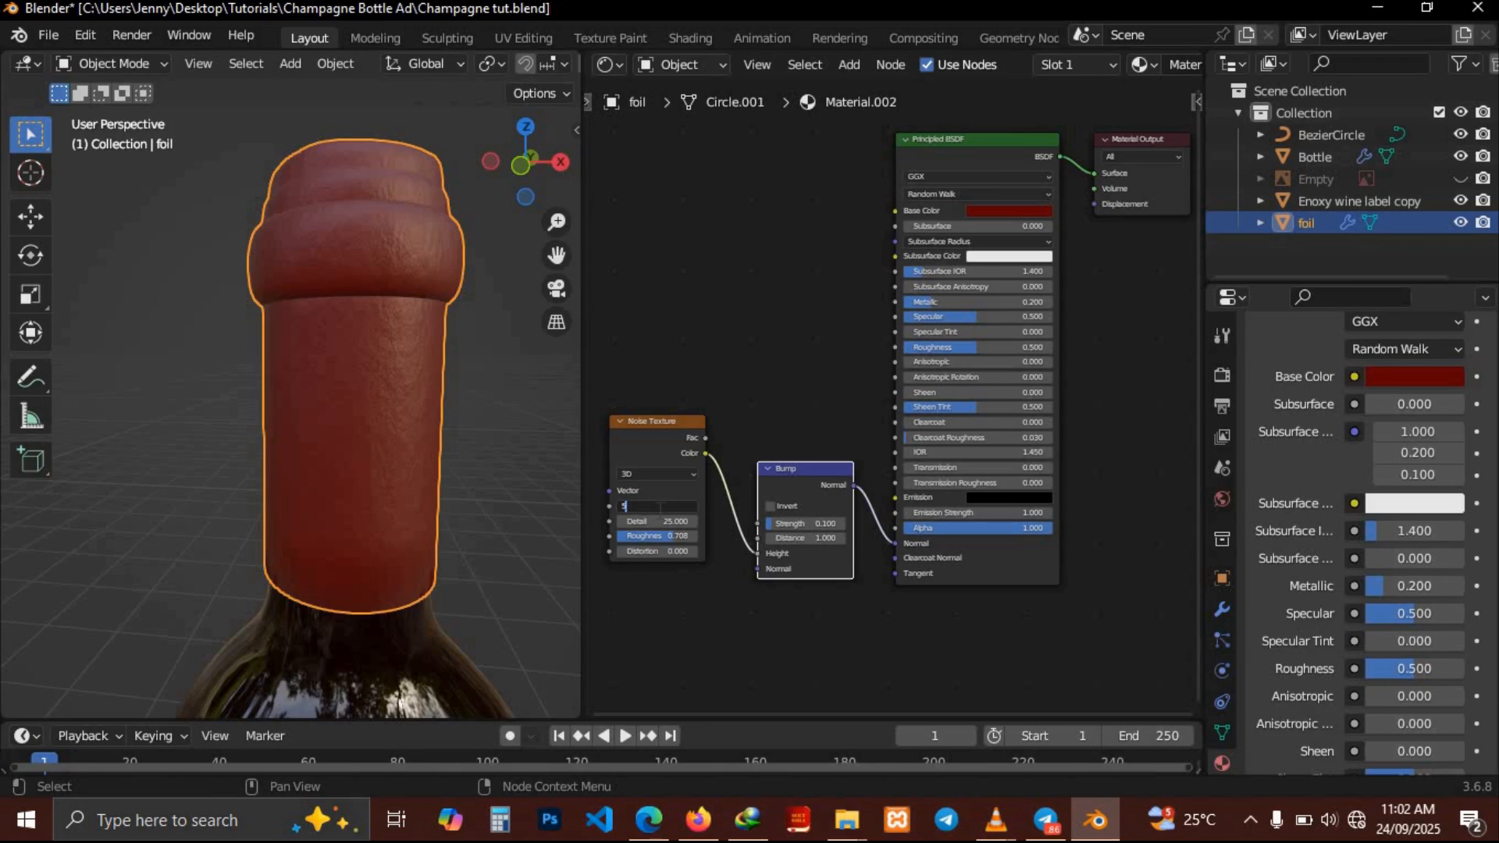
key(Return)
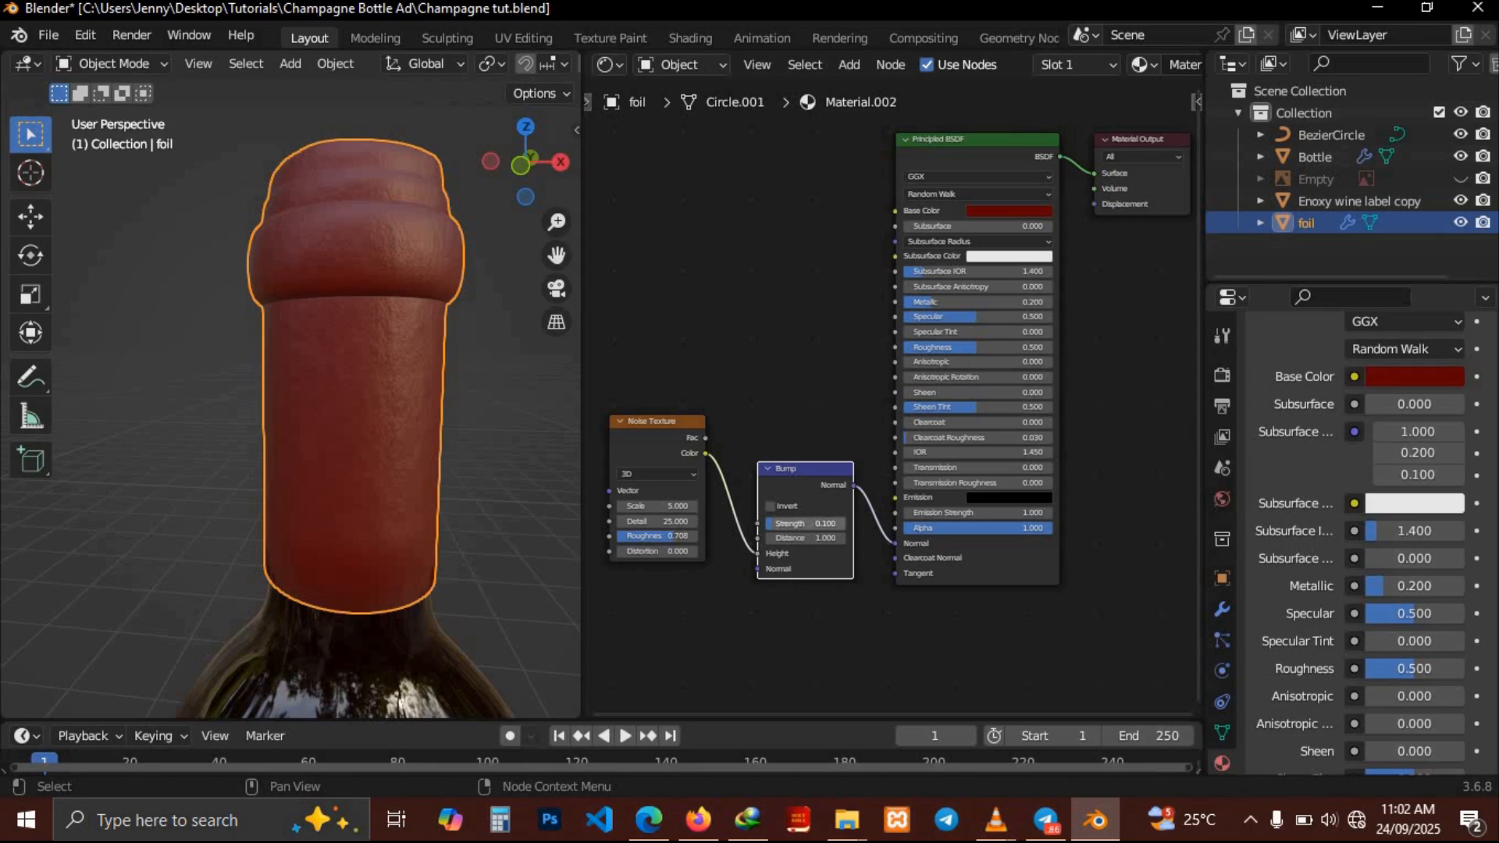
Set the Bump node's Strength to 0.05
click(812, 524)
text(.05)
scroll(783, 394, down, 3)
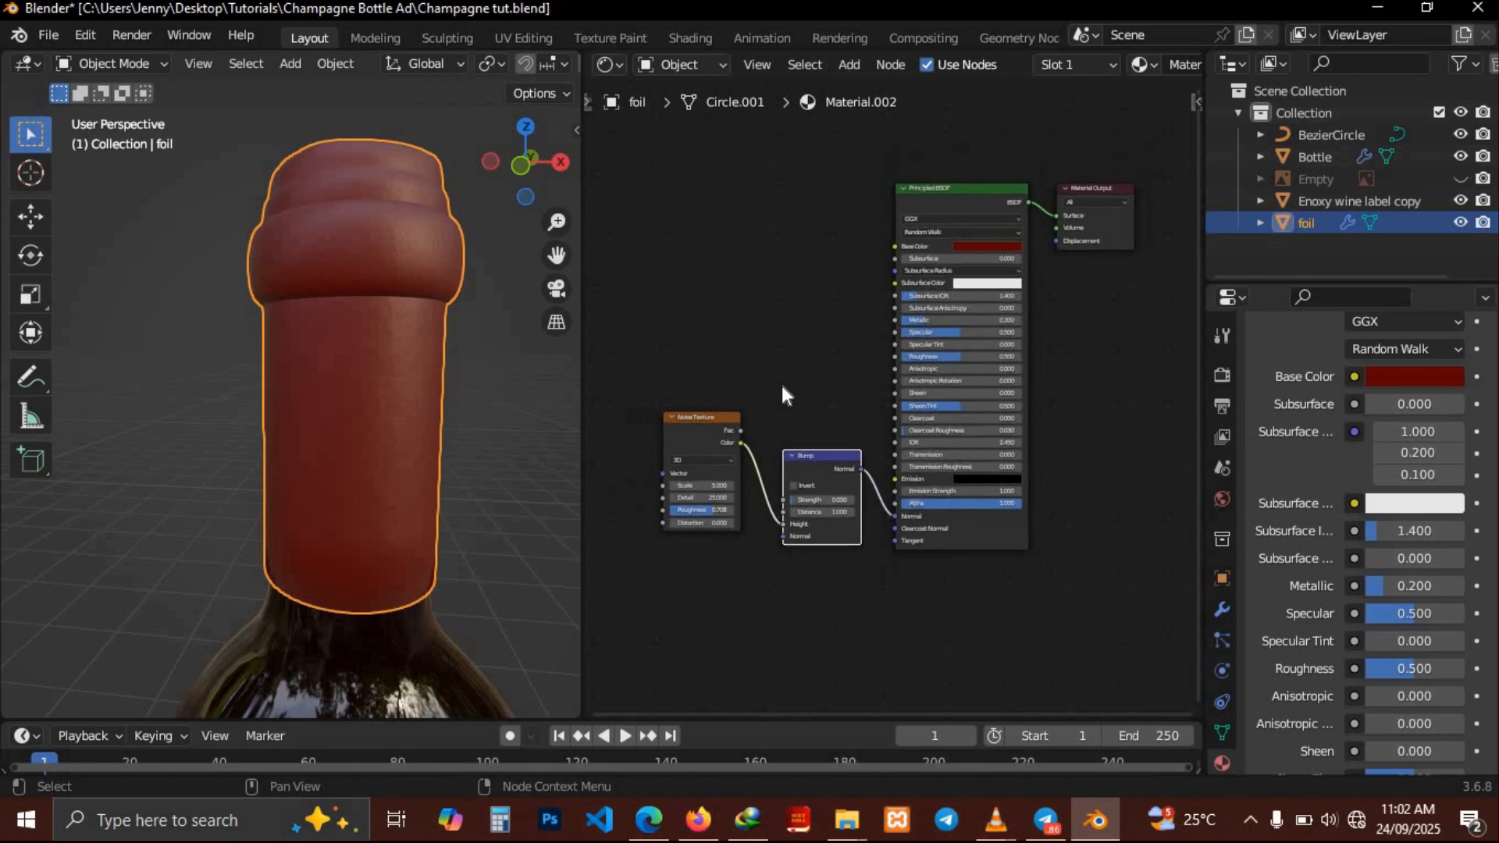
Join the shader editor area into the 3D viewport so the viewport fills the workspace
middle_drag(401, 523, 401, 521)
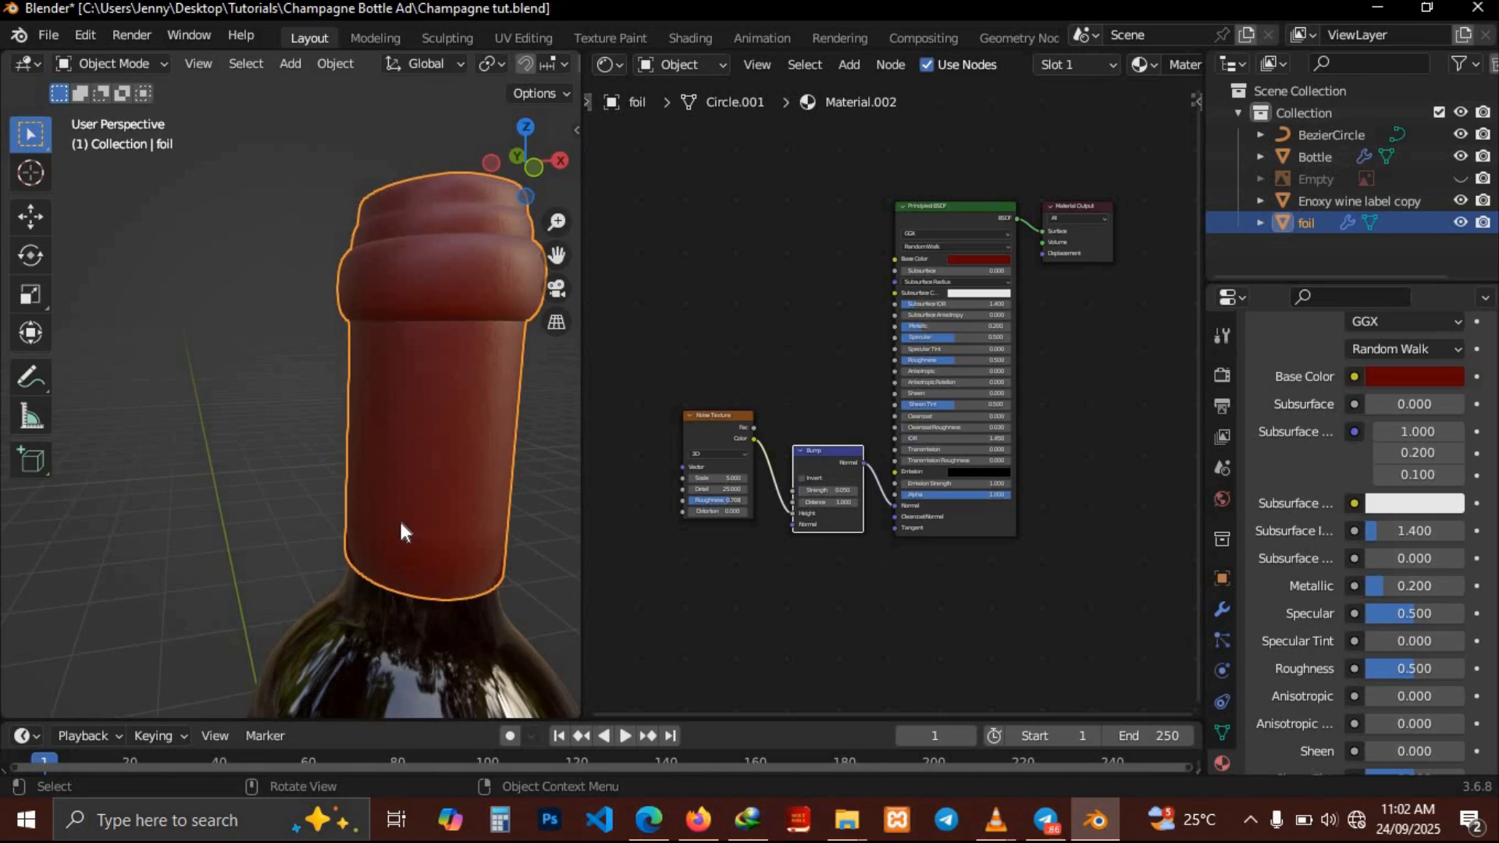
right_click(584, 480)
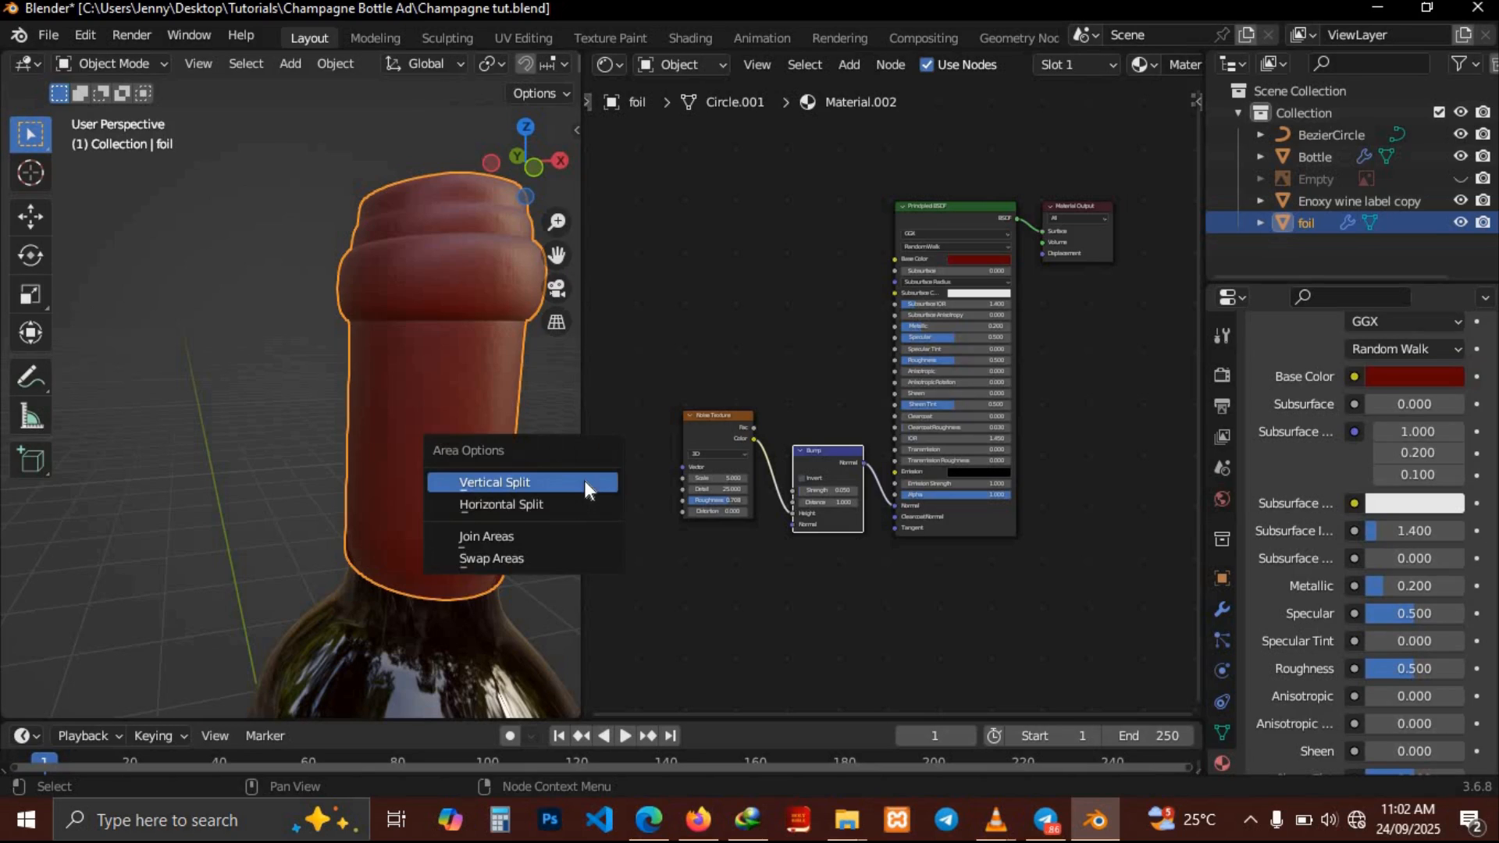
click(495, 535)
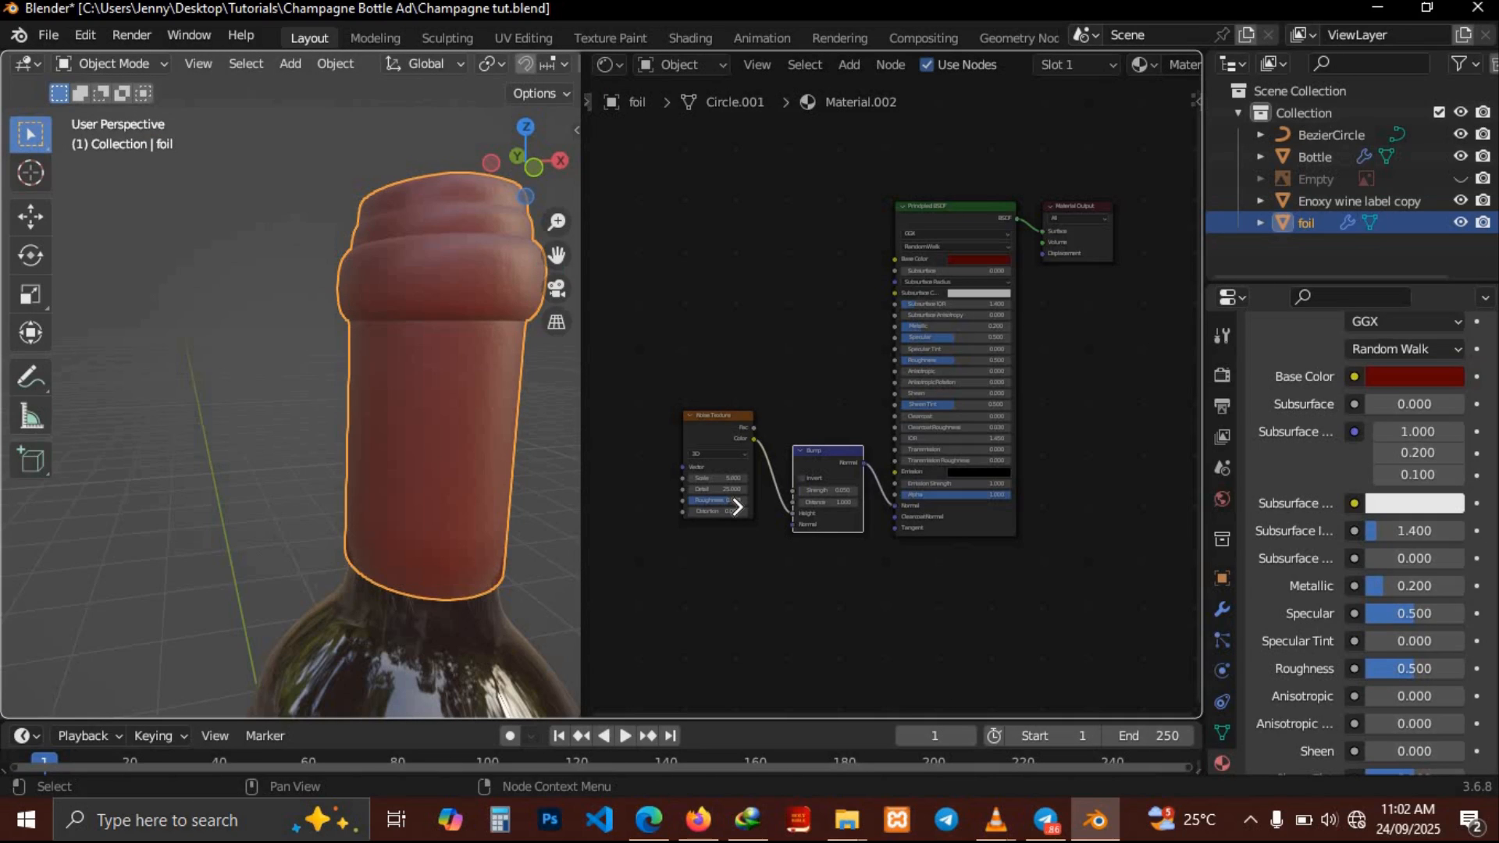
click(737, 507)
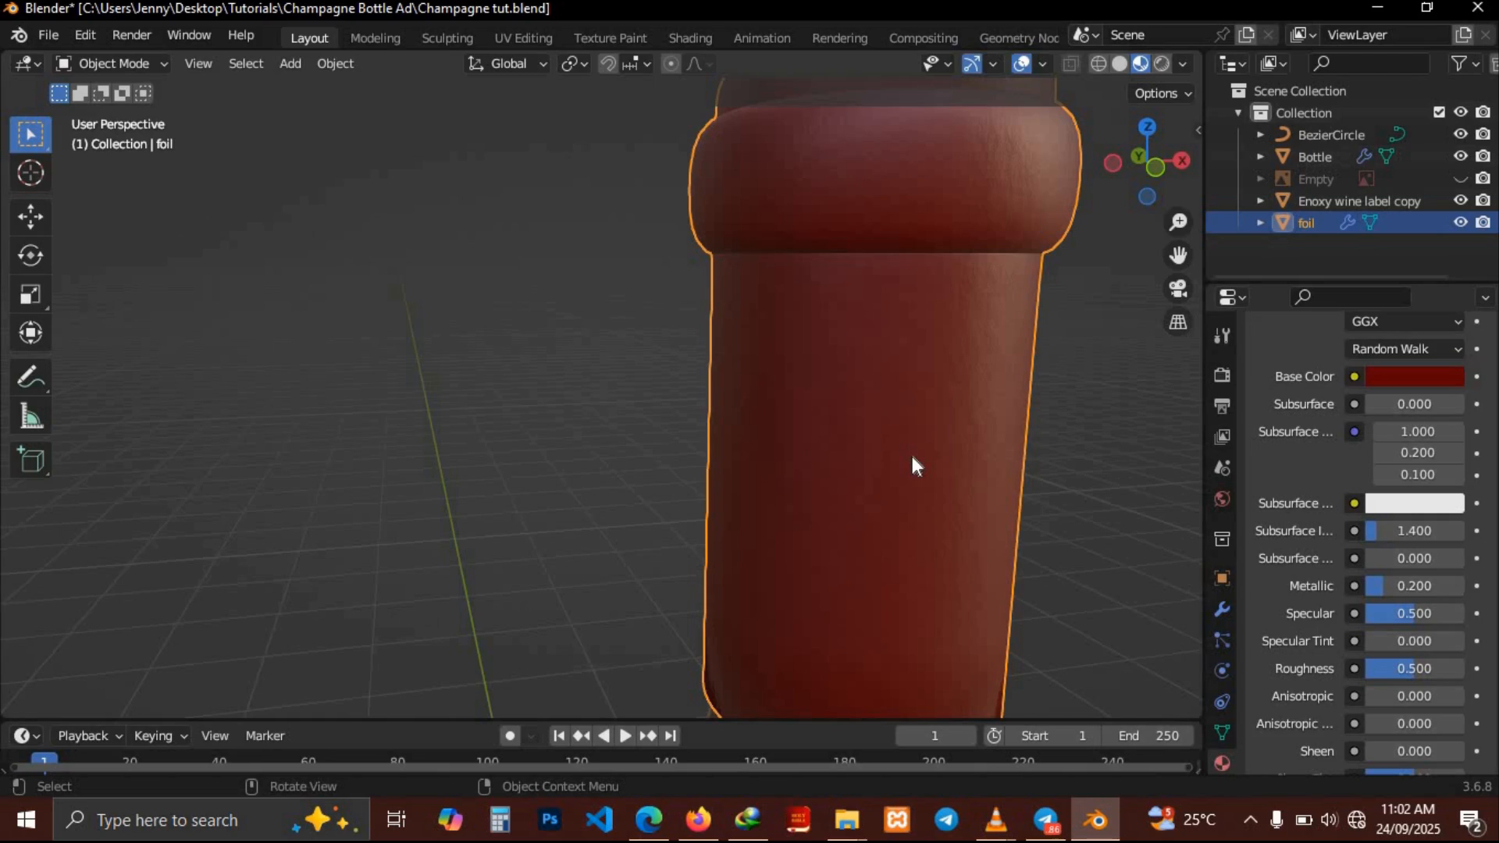
Zoom out and orbit the view to inspect the whole bottle with its foil and label
scroll(912, 456, down, 5)
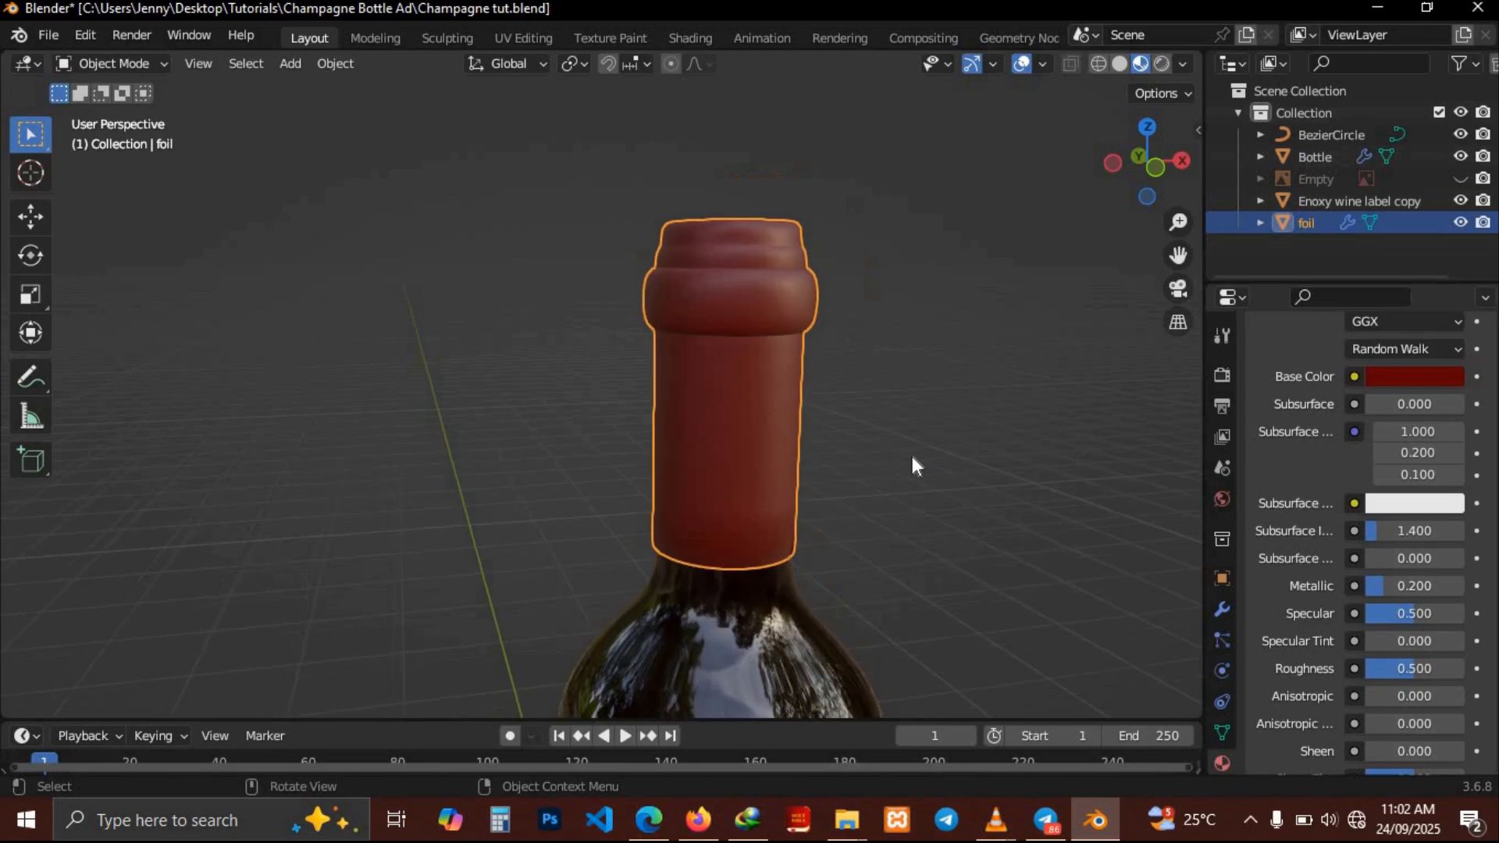
scroll(912, 457, down, 3)
scroll(912, 458, down, 2)
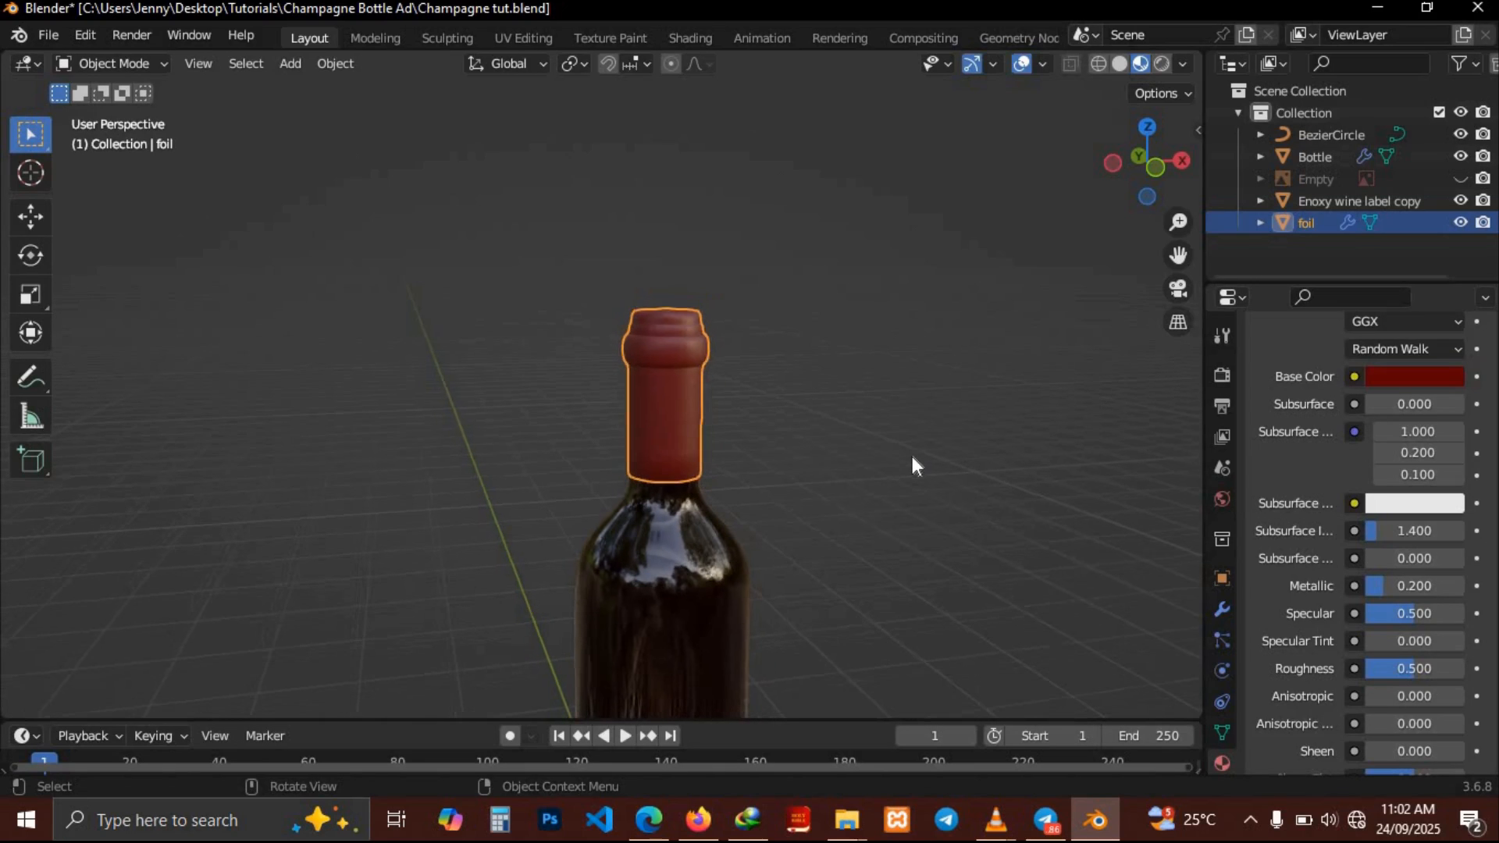
shift+scroll(912, 458, down, 3)
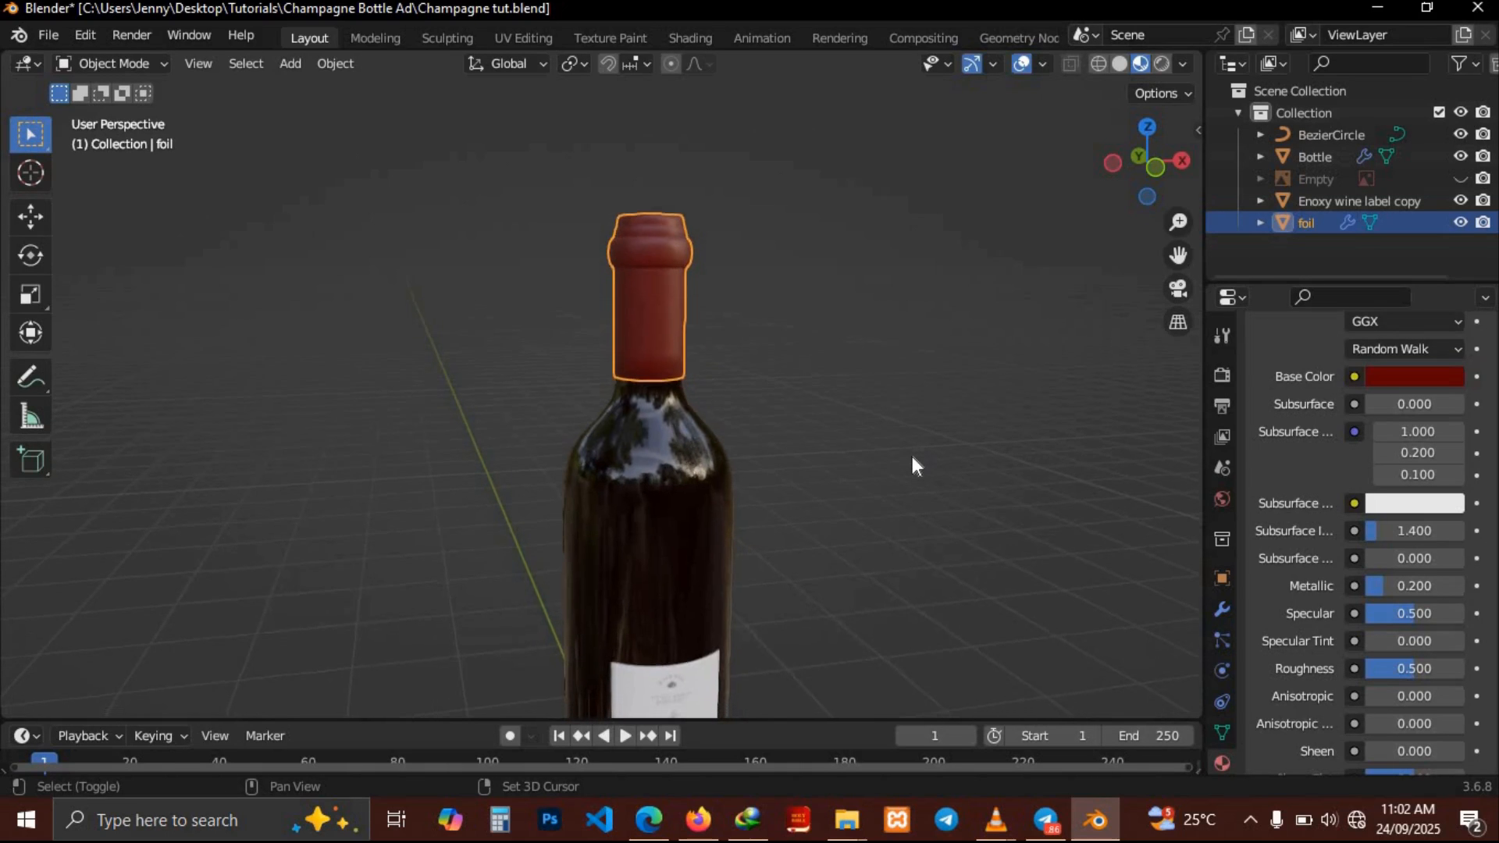
scroll(912, 458, down, 3)
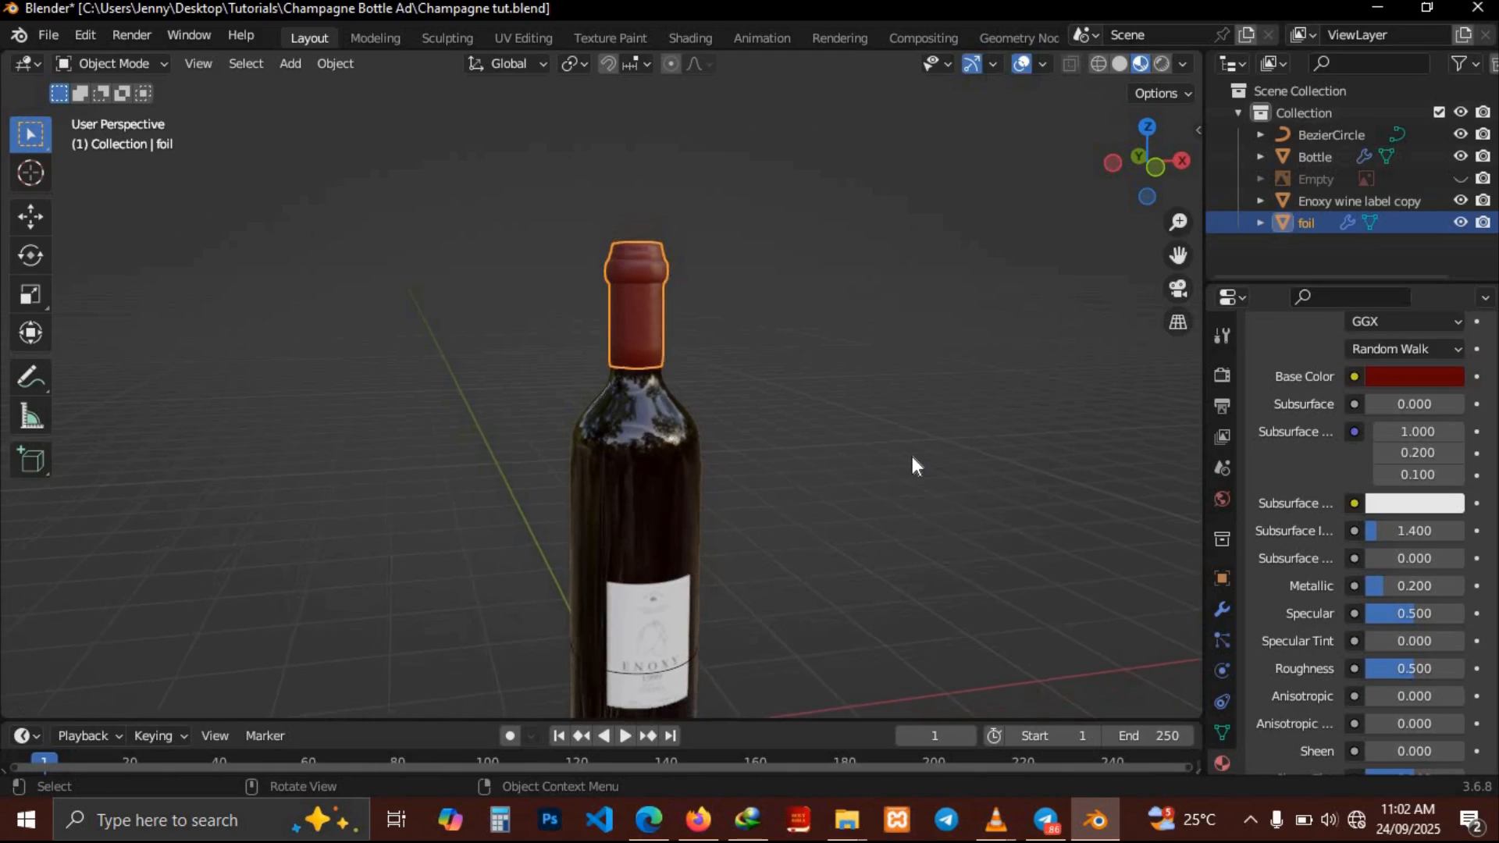
scroll(912, 465, down, 1)
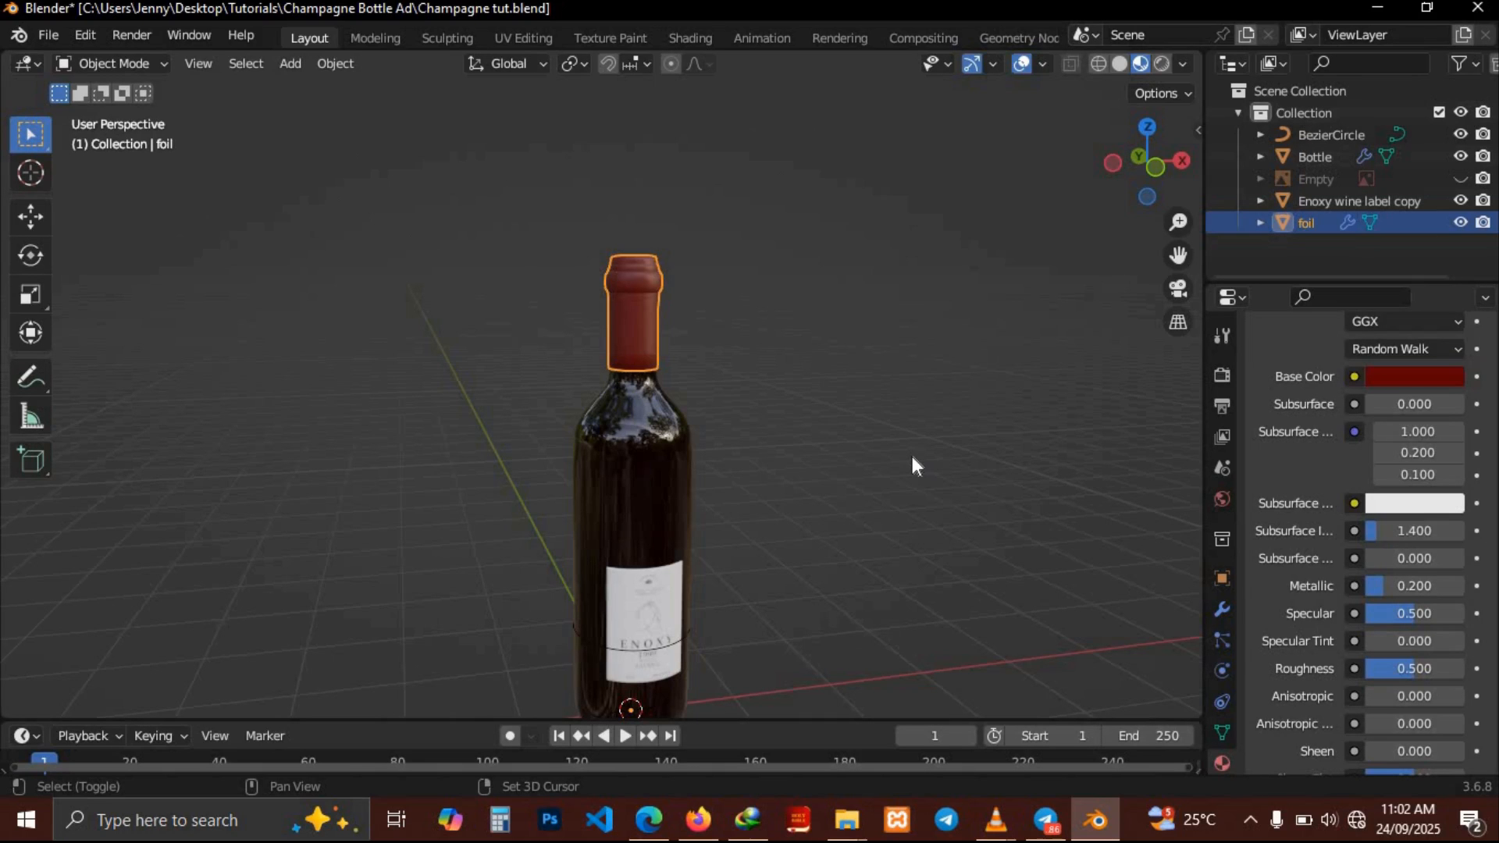
scroll(912, 457, down, 2)
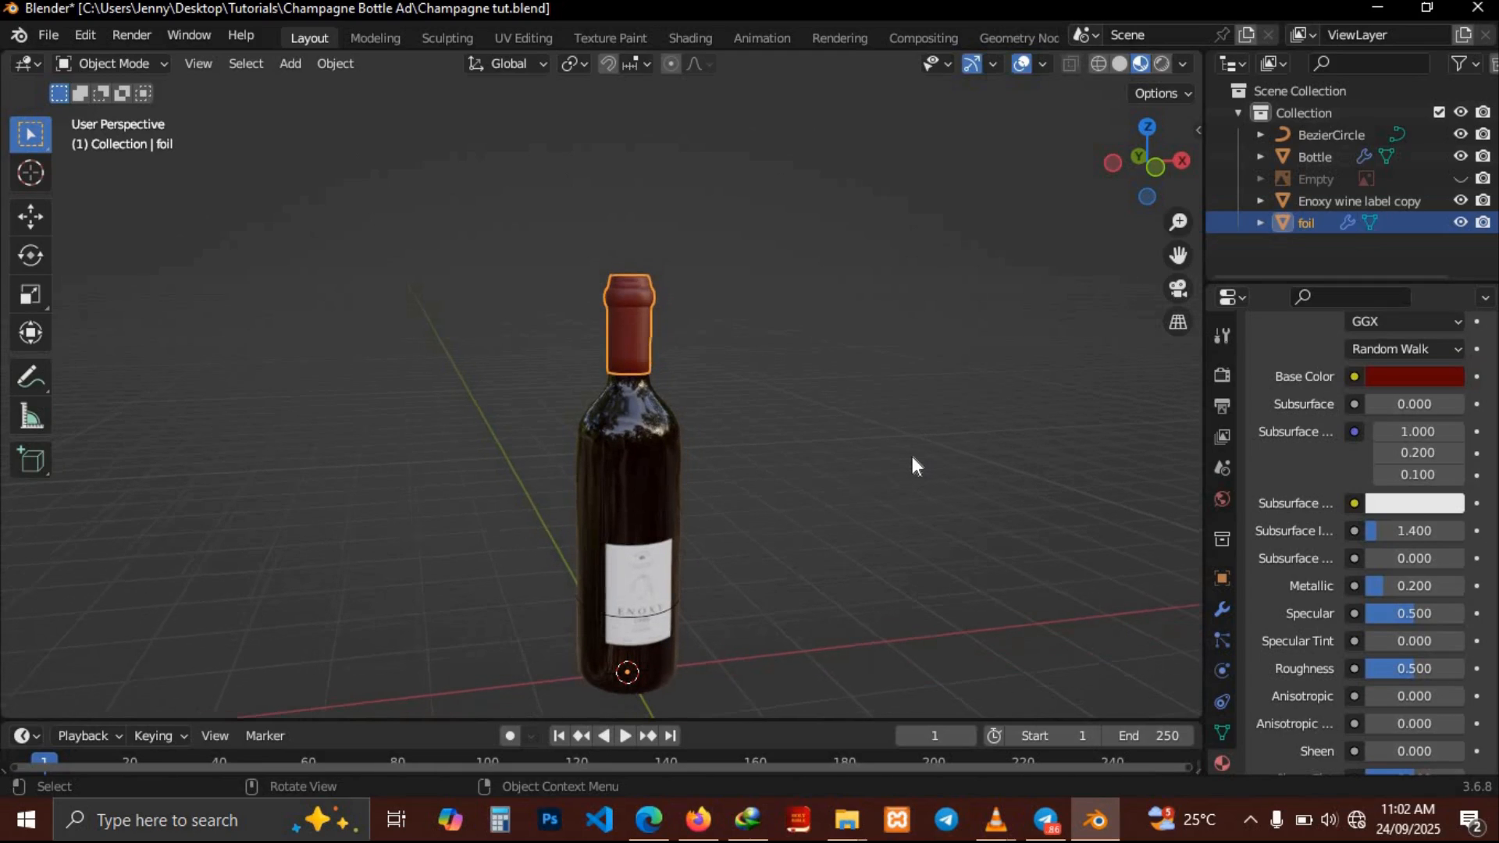
scroll(912, 457, right, 3)
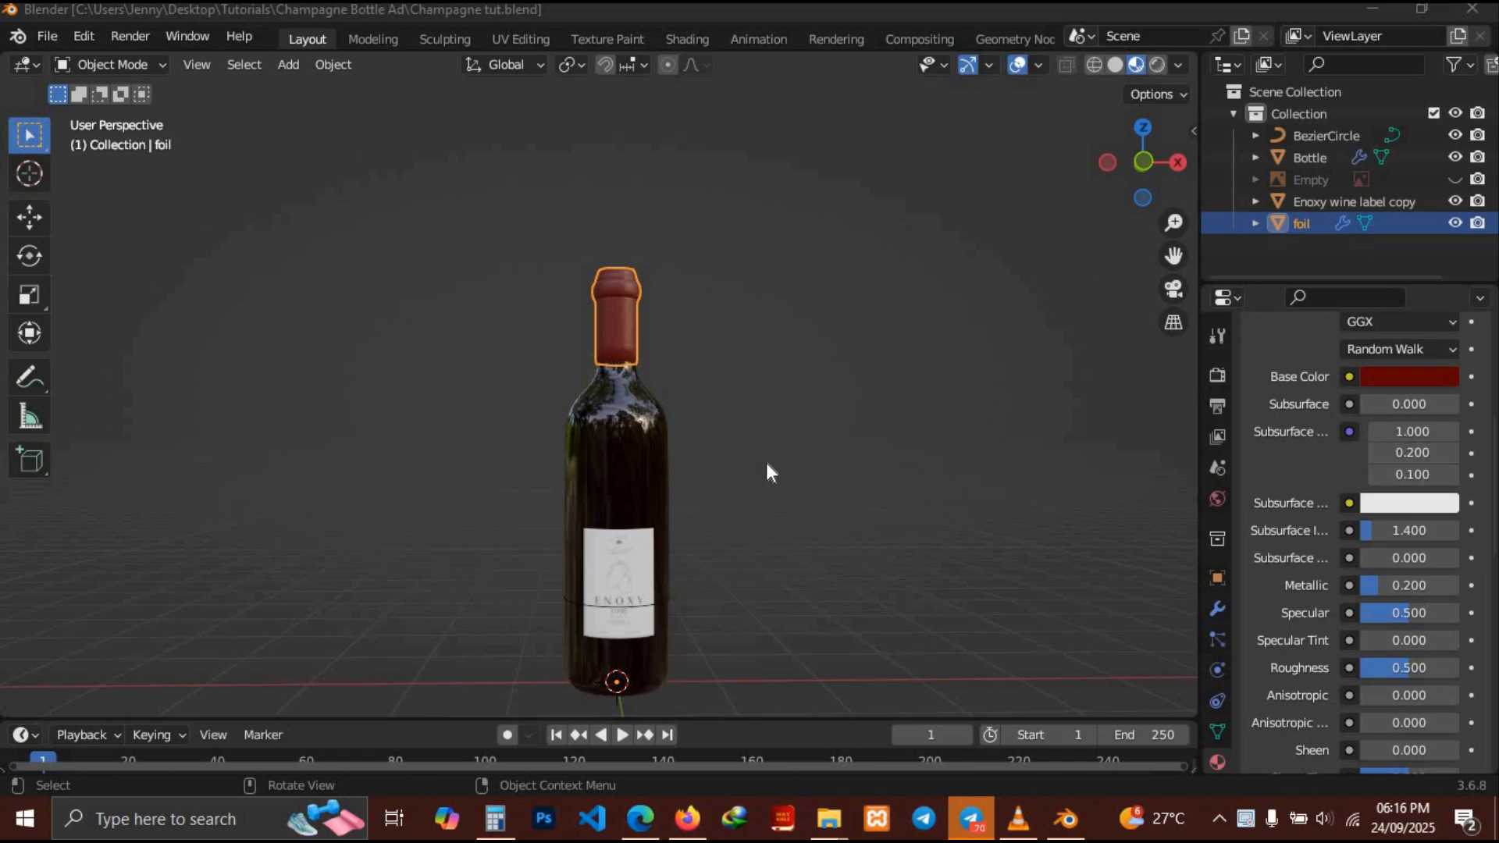
middle_drag(766, 462, 766, 434)
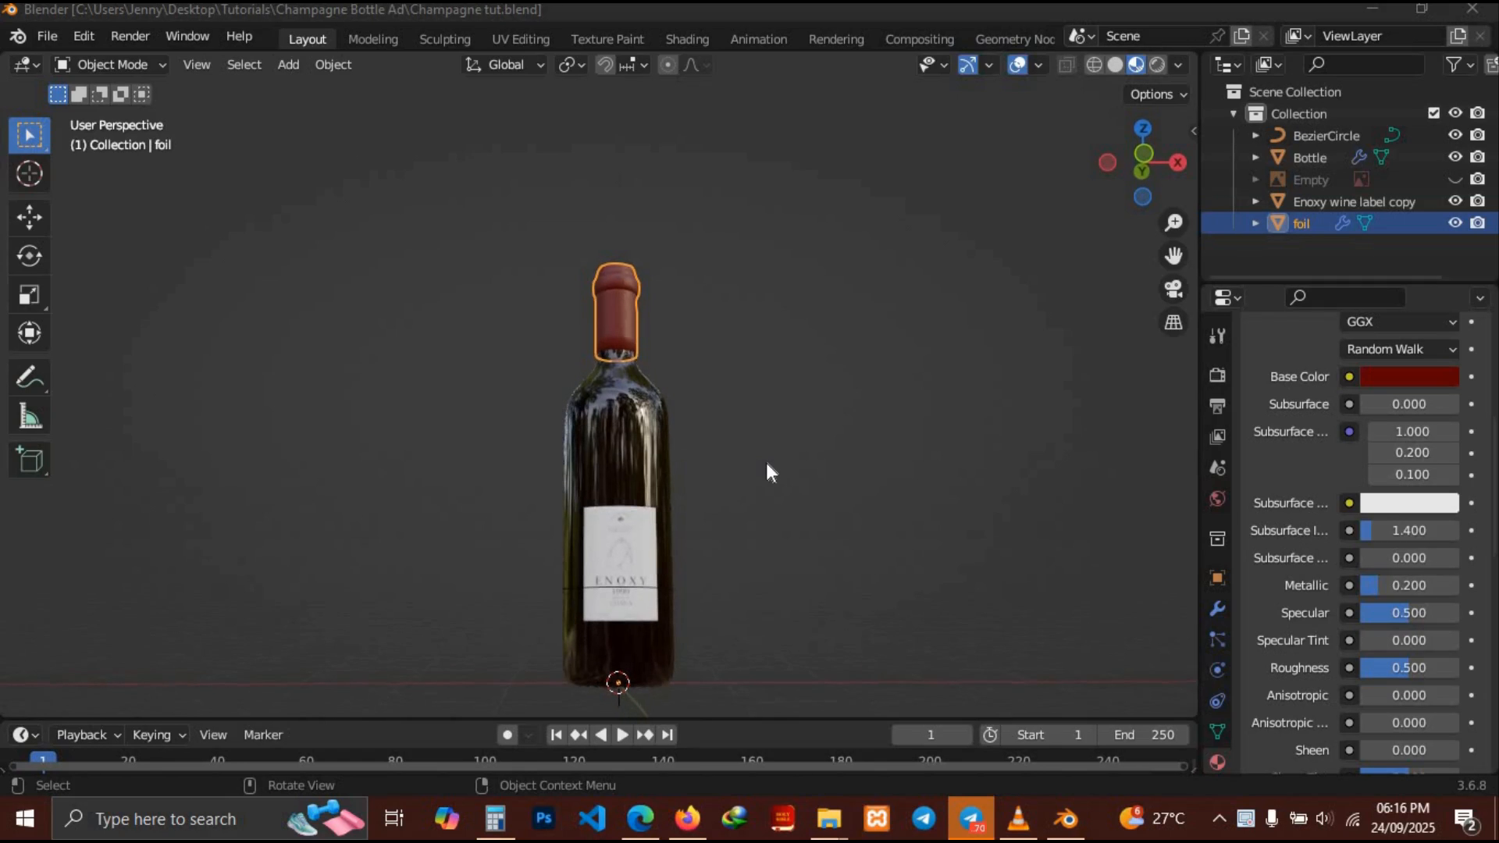
Select the label and its Bezier circle and move them up along Z by about 0.23 m
click(640, 541)
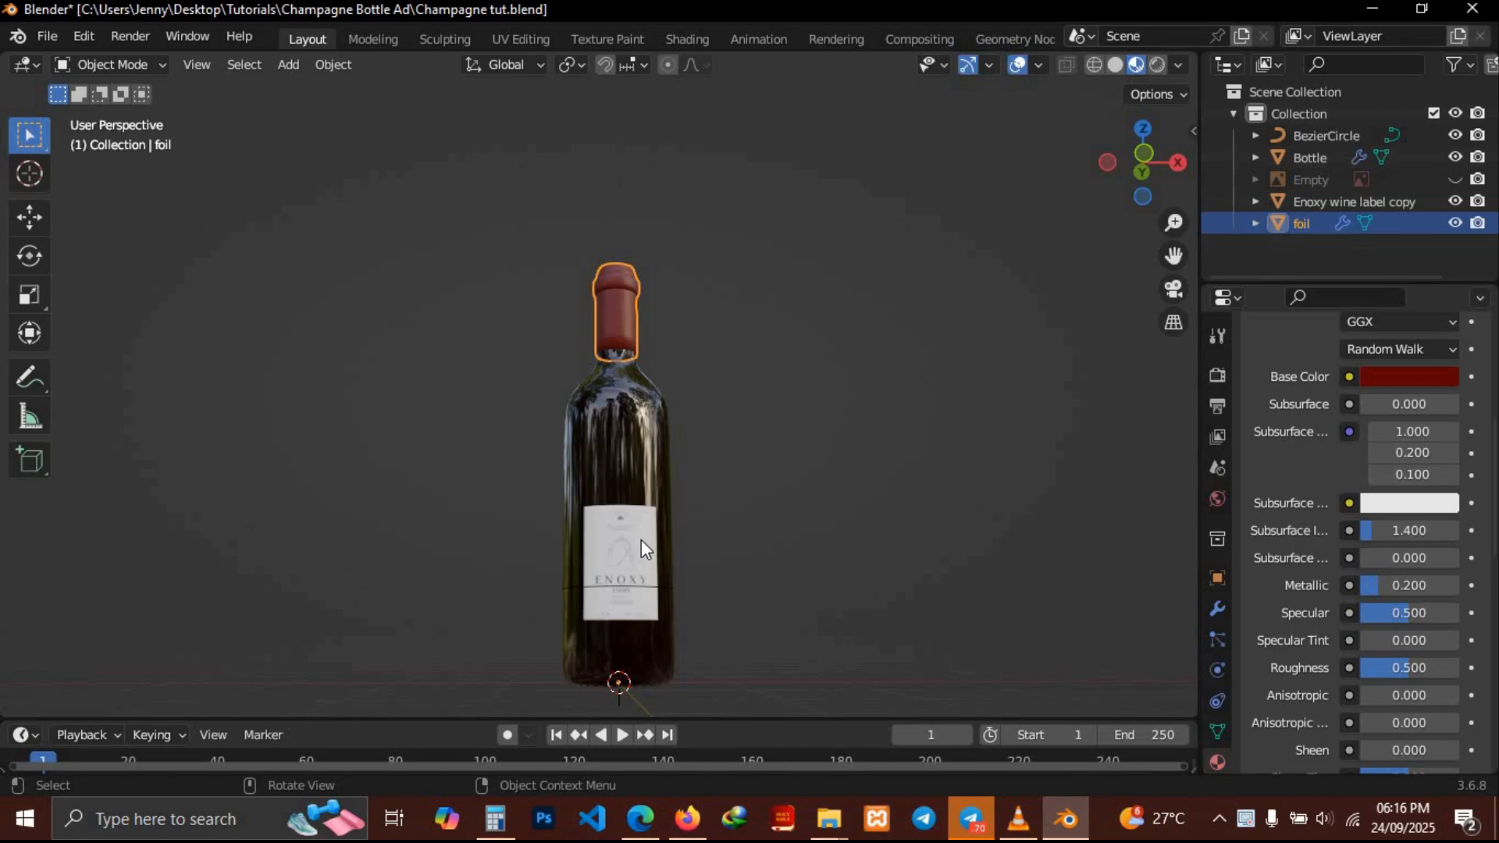
click(640, 541)
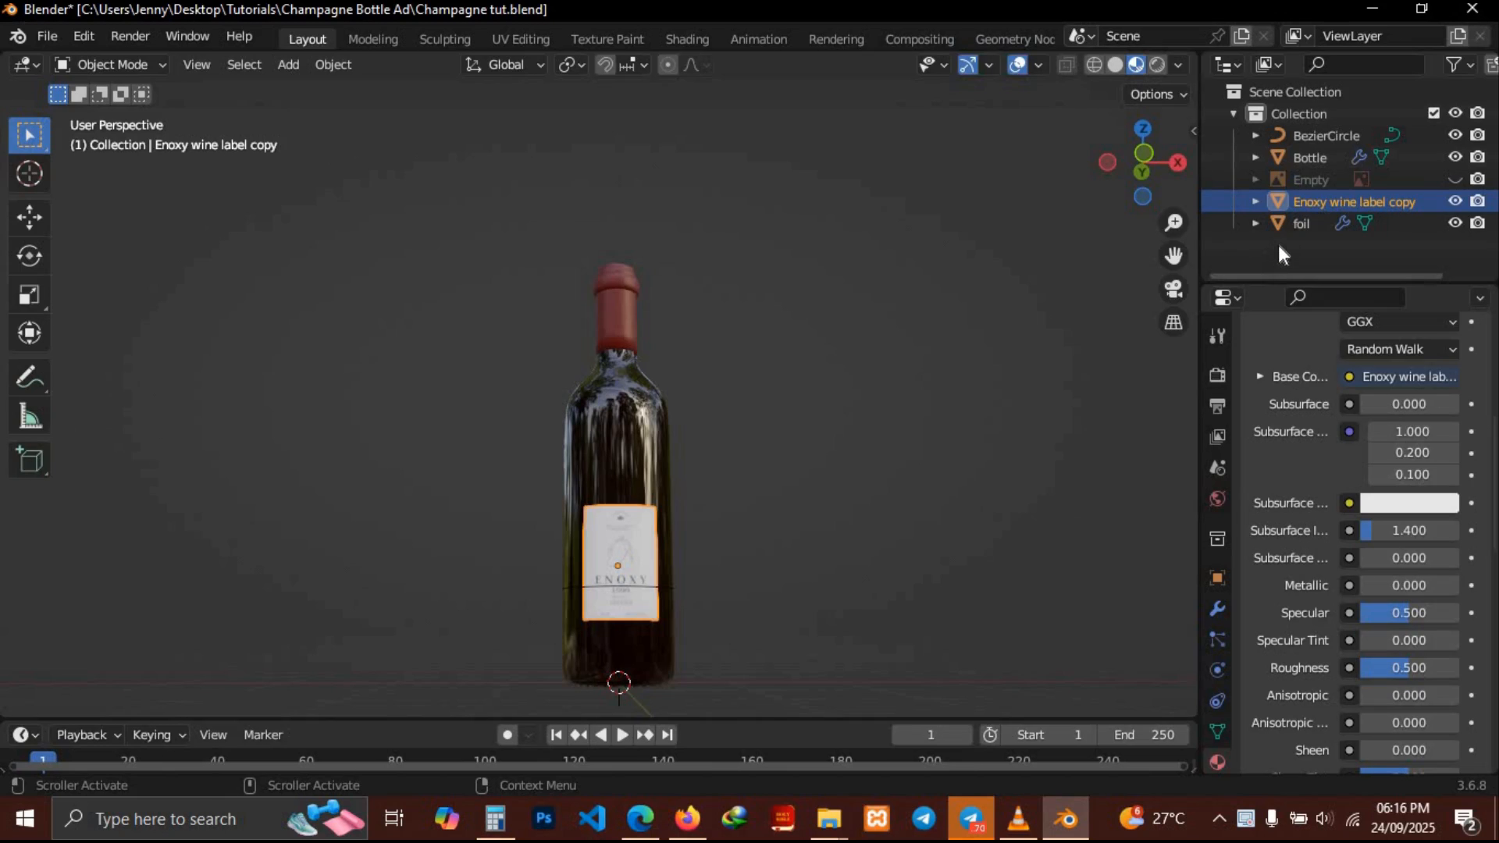
ctrl+click(1319, 138)
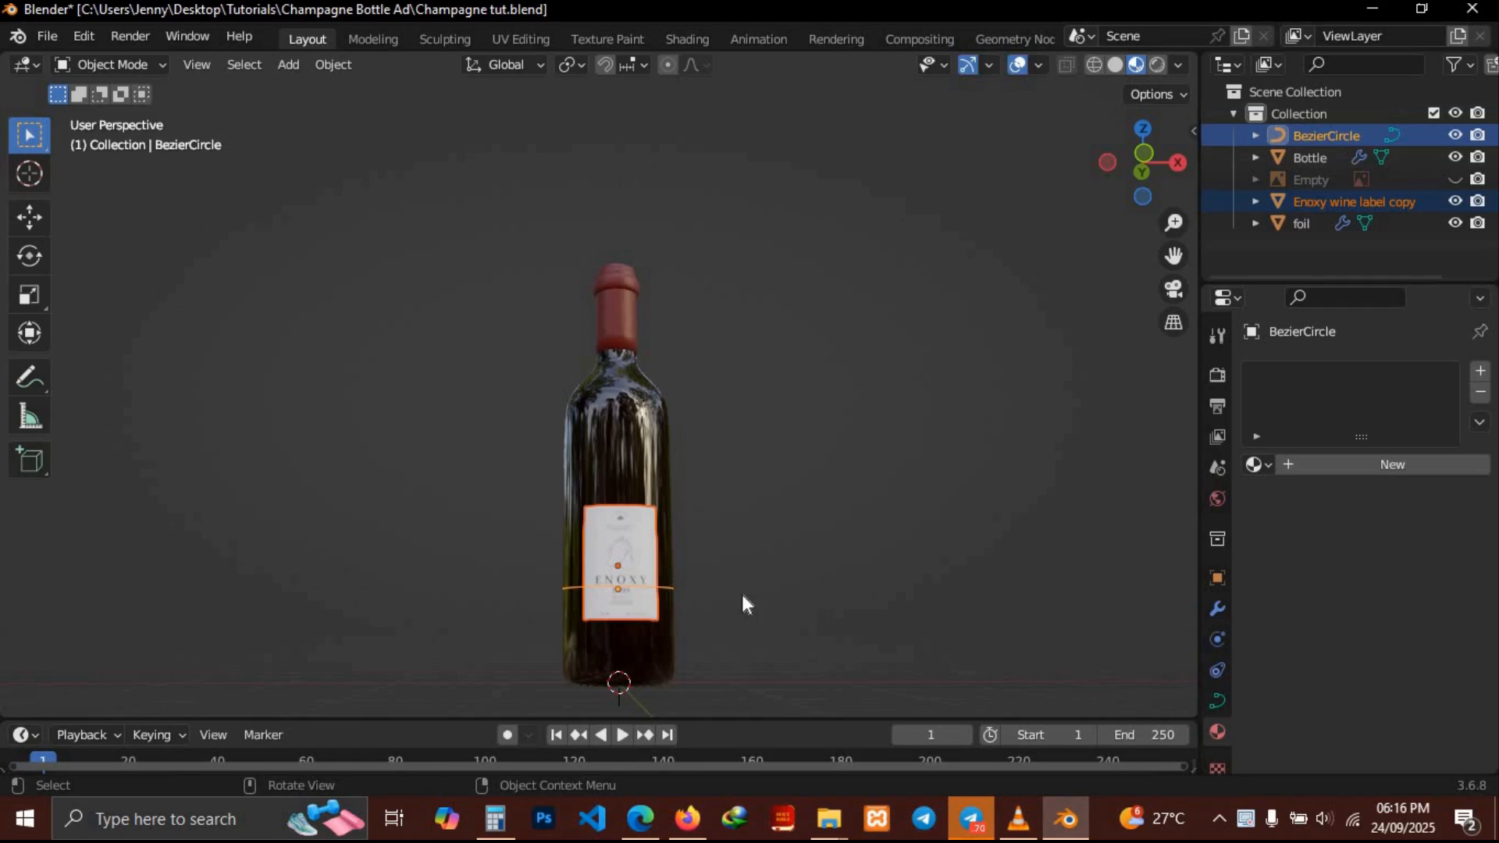
key(g)
key(z)
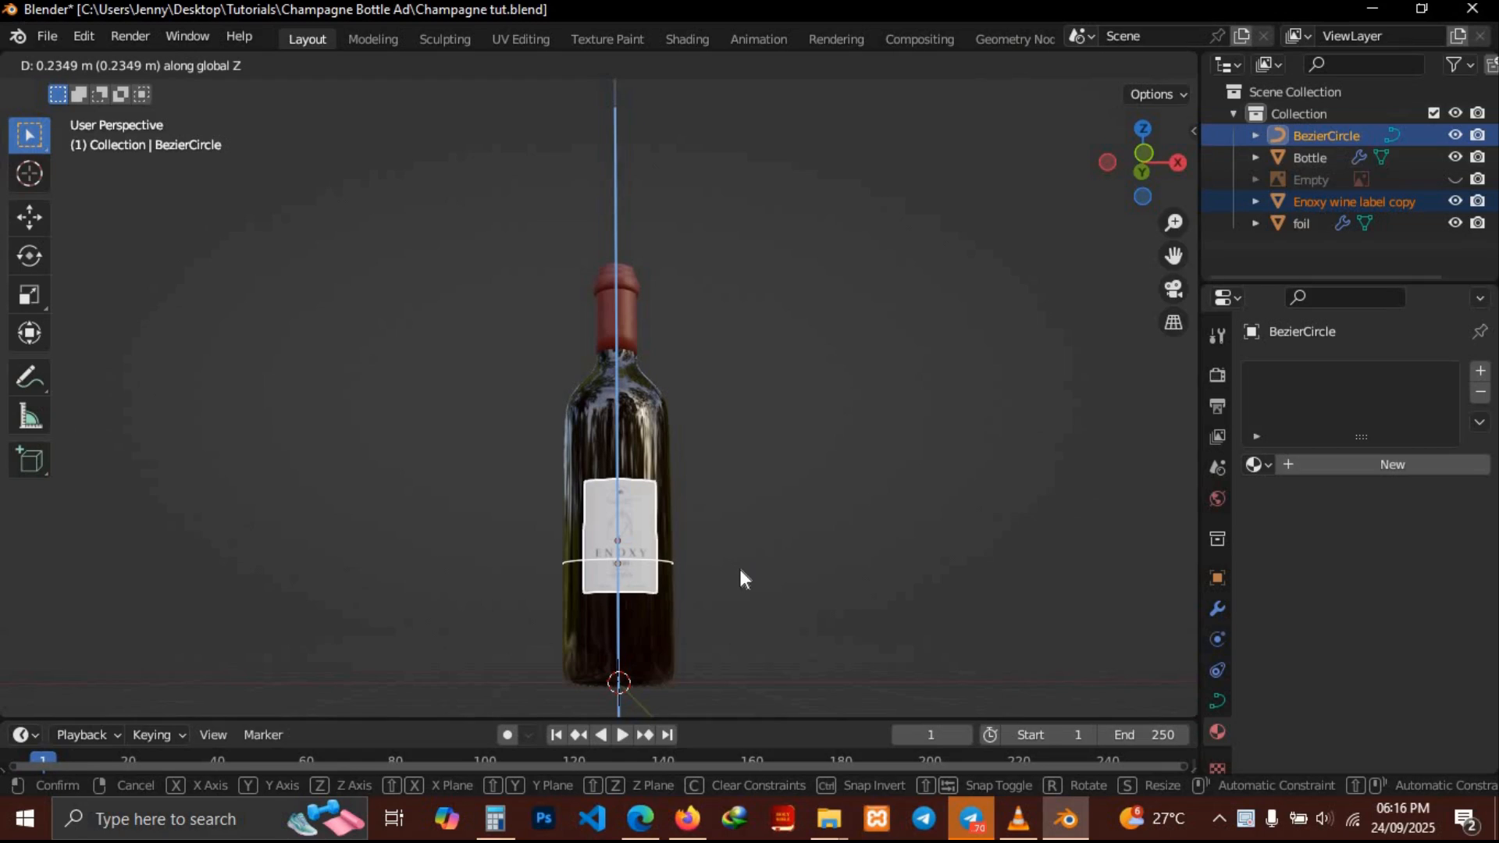
click(741, 571)
Scale the label object uniformly by about 1.438
click(624, 520)
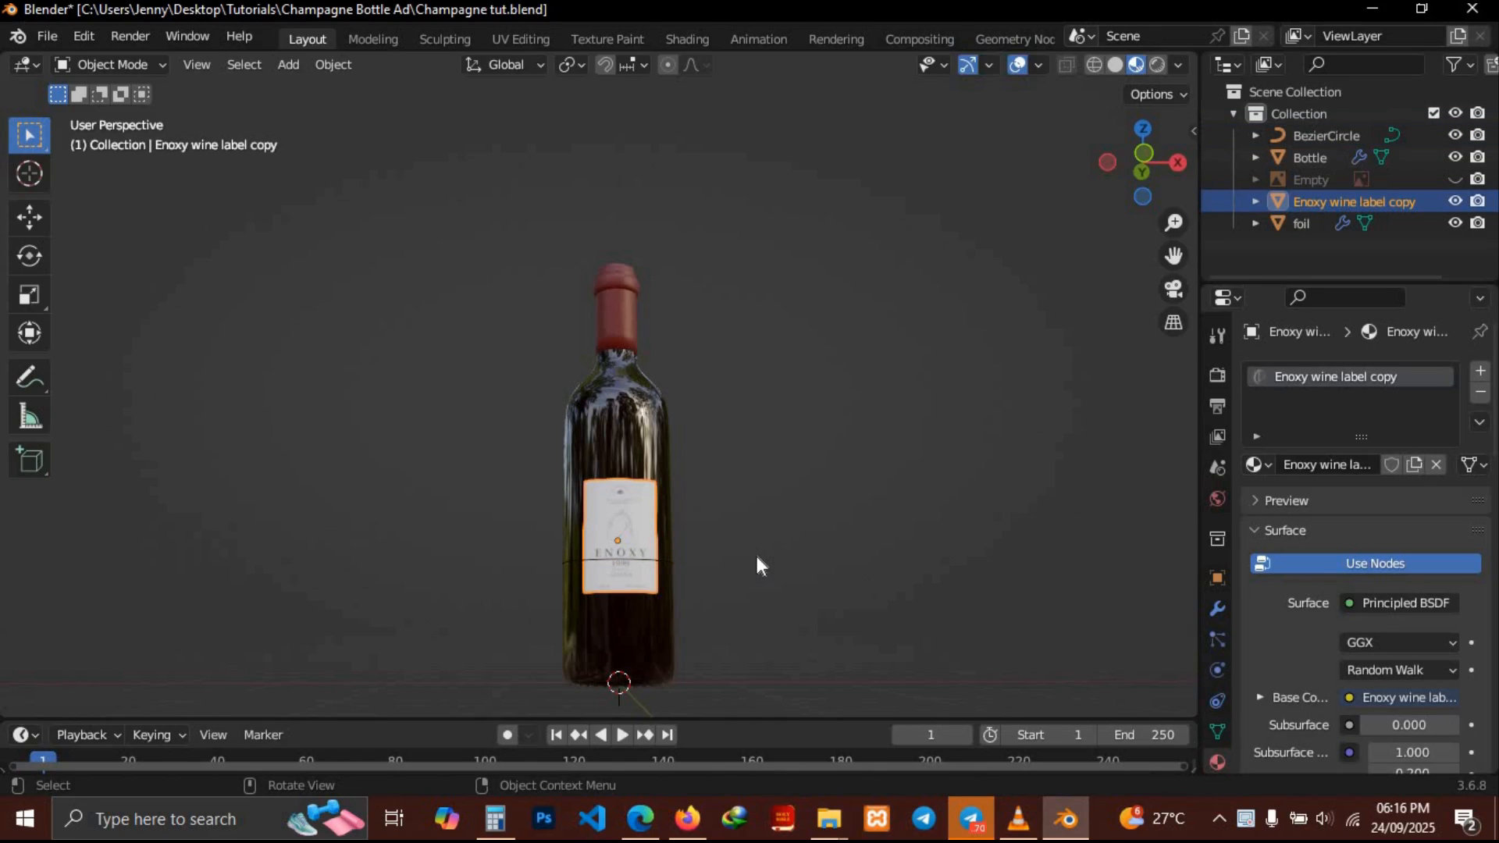
key(s)
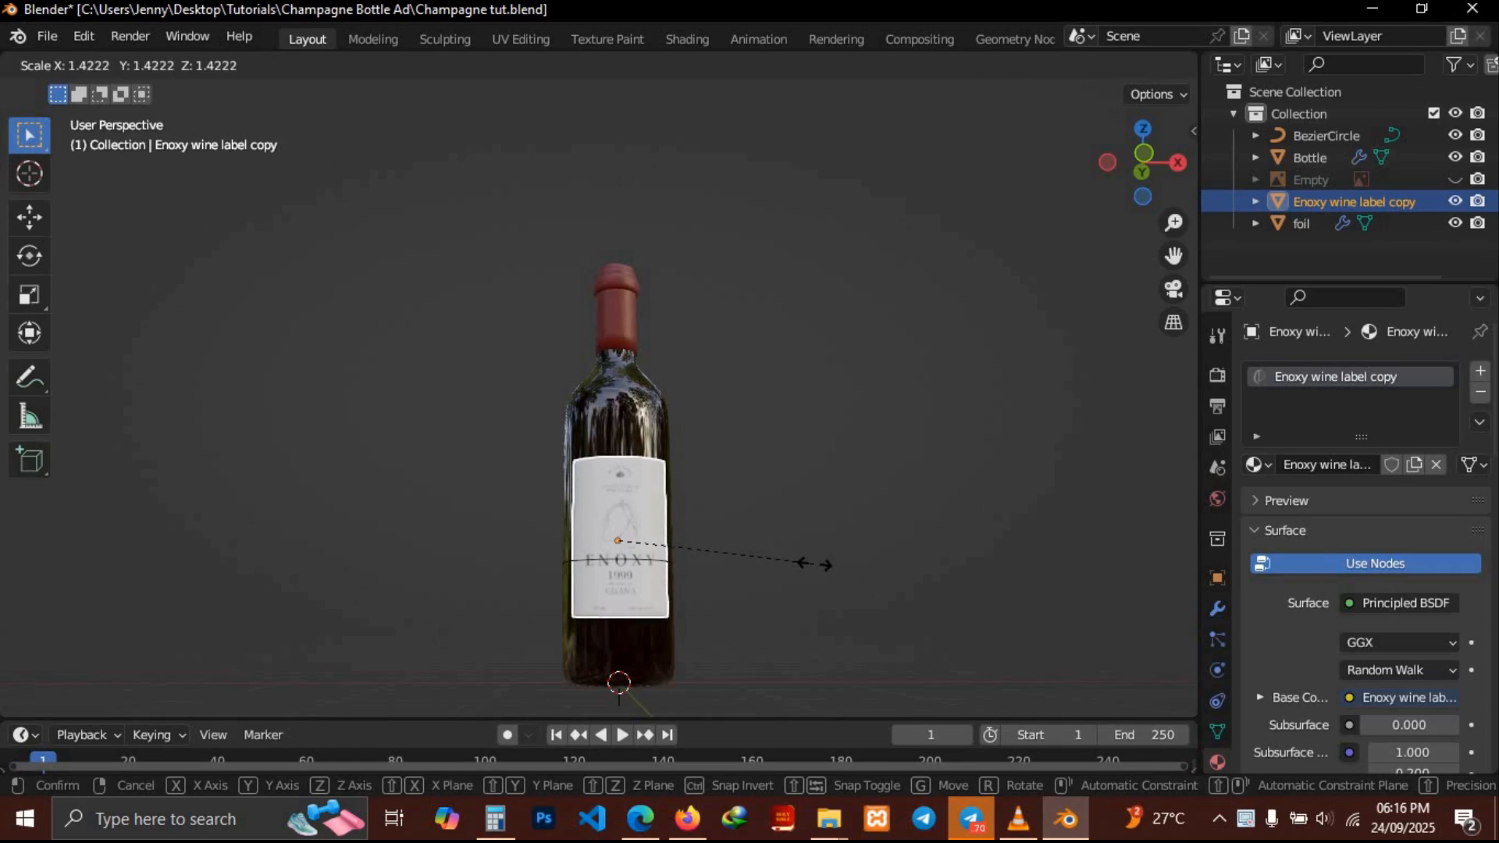
click(817, 563)
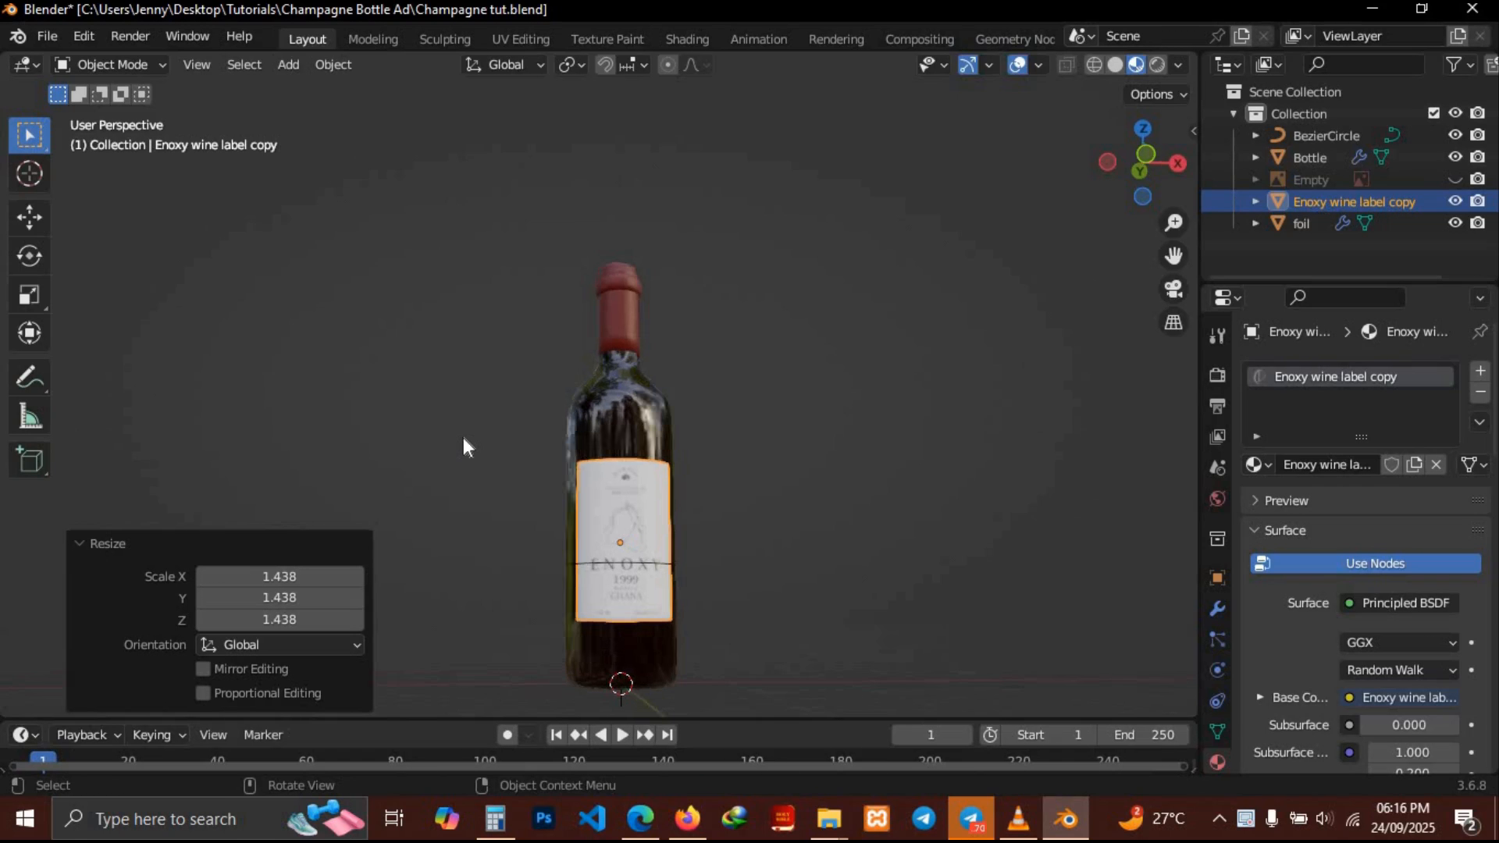
scroll(463, 438, left, 6)
scroll(463, 438, right, 3)
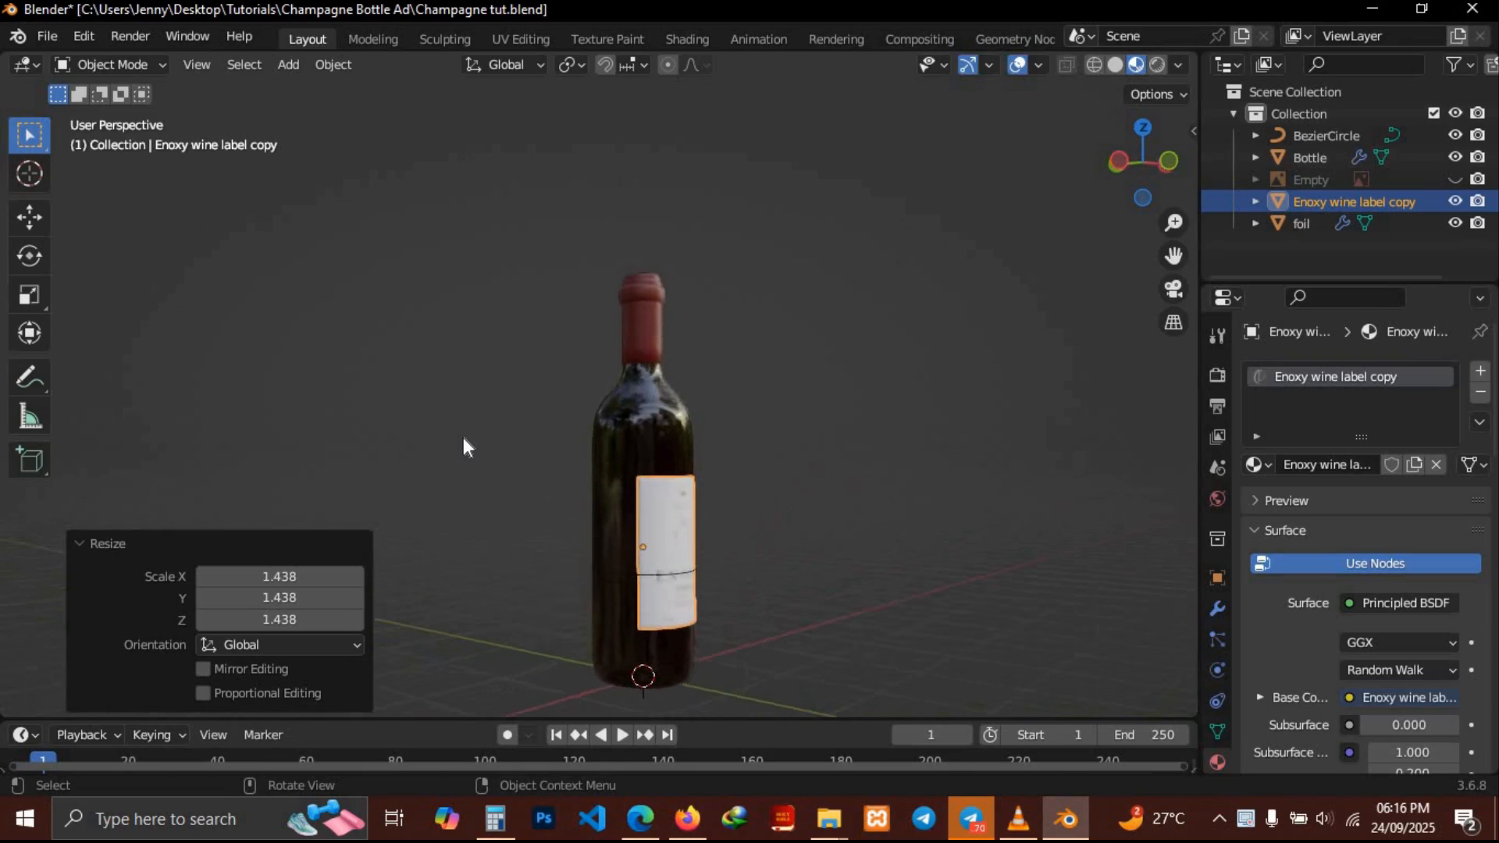
scroll(463, 438, right, 4)
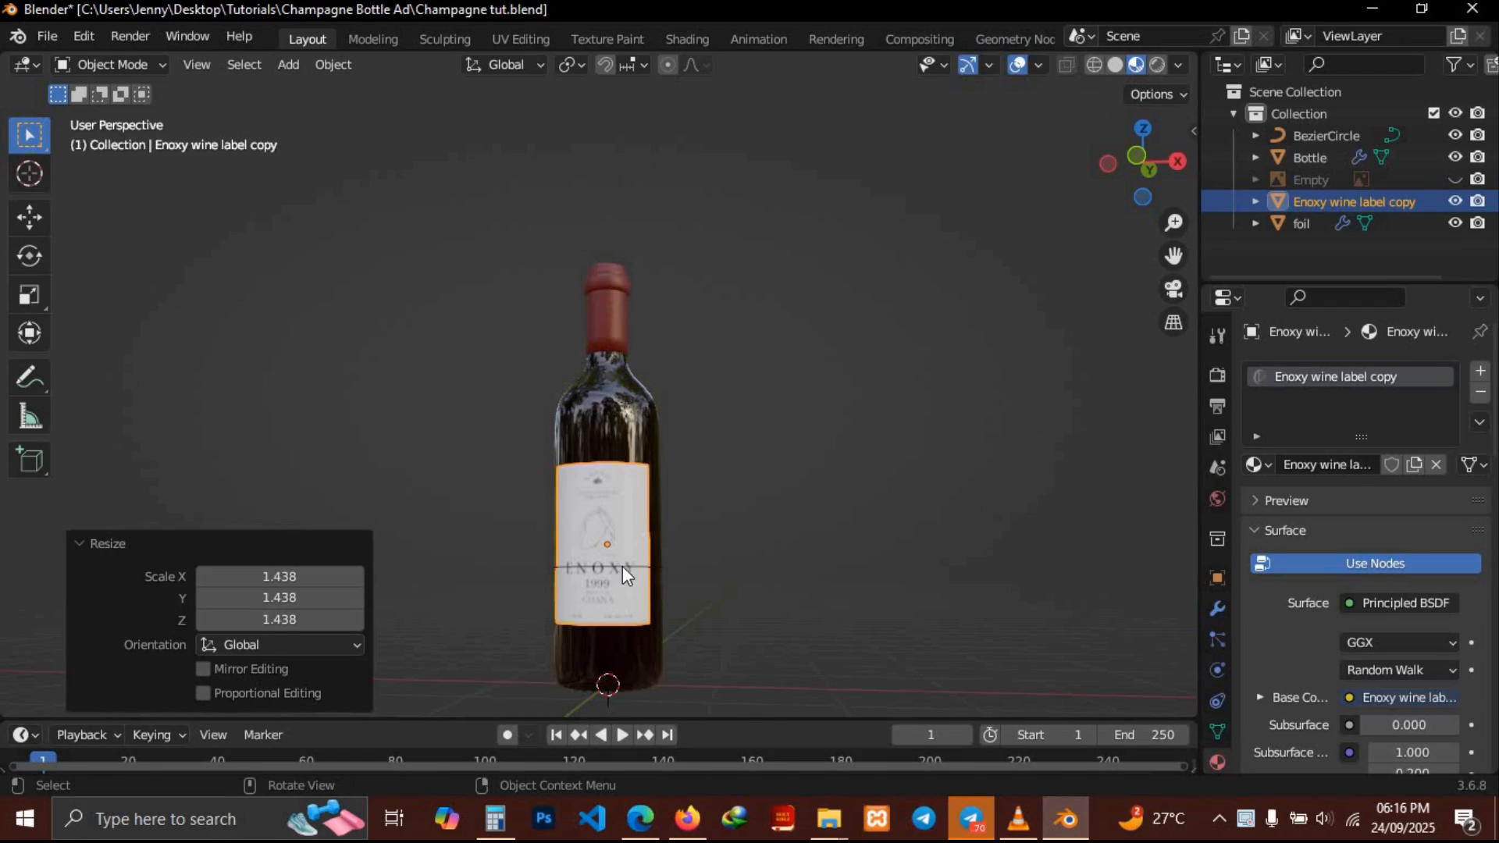
Reselect the label with the Bezier circle and move them up along Z by about 0.19 m
key(alt+a)
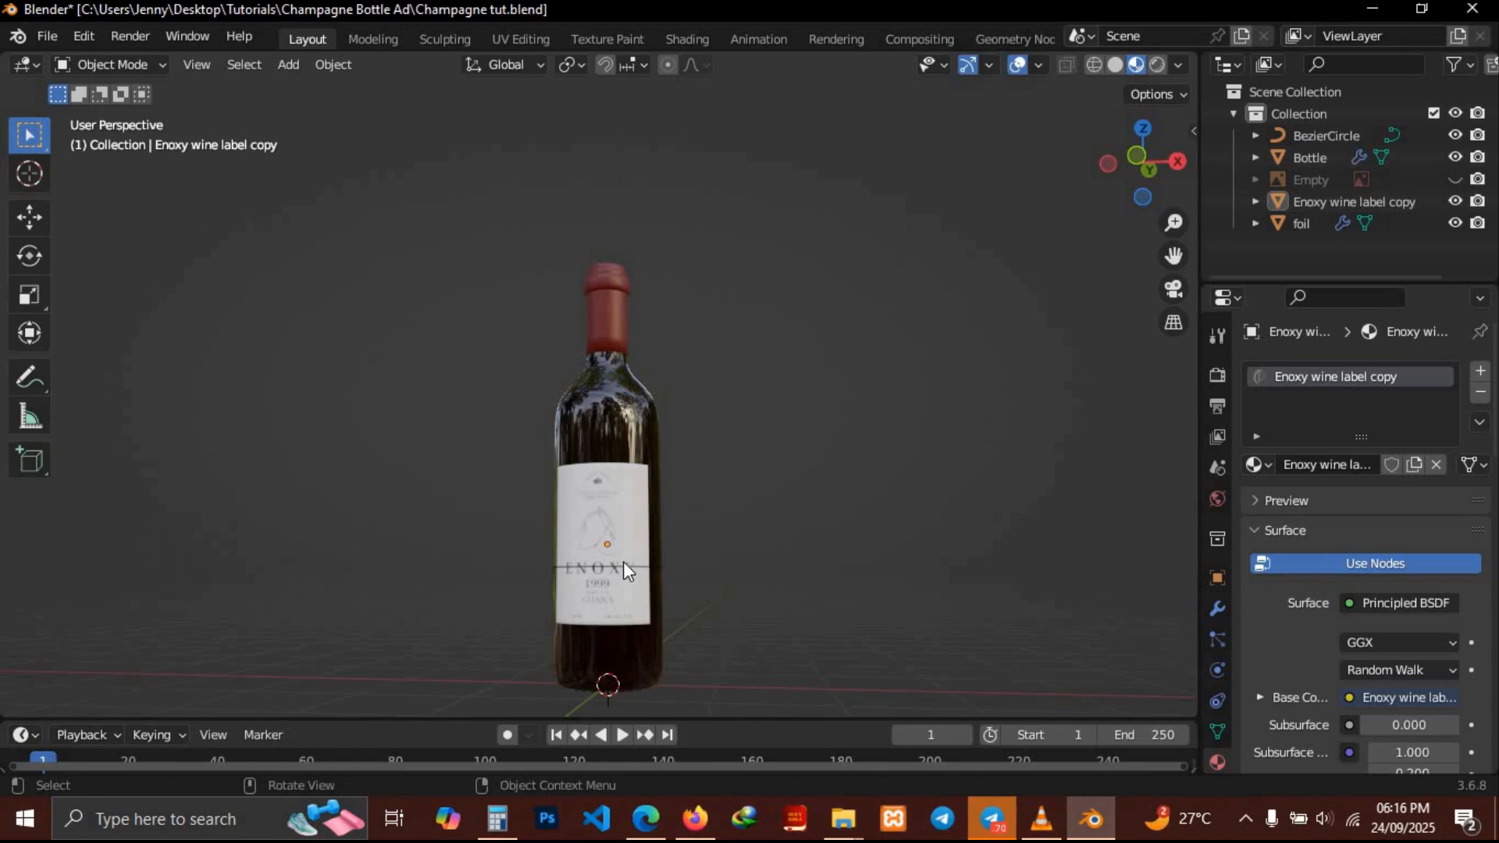
click(621, 563)
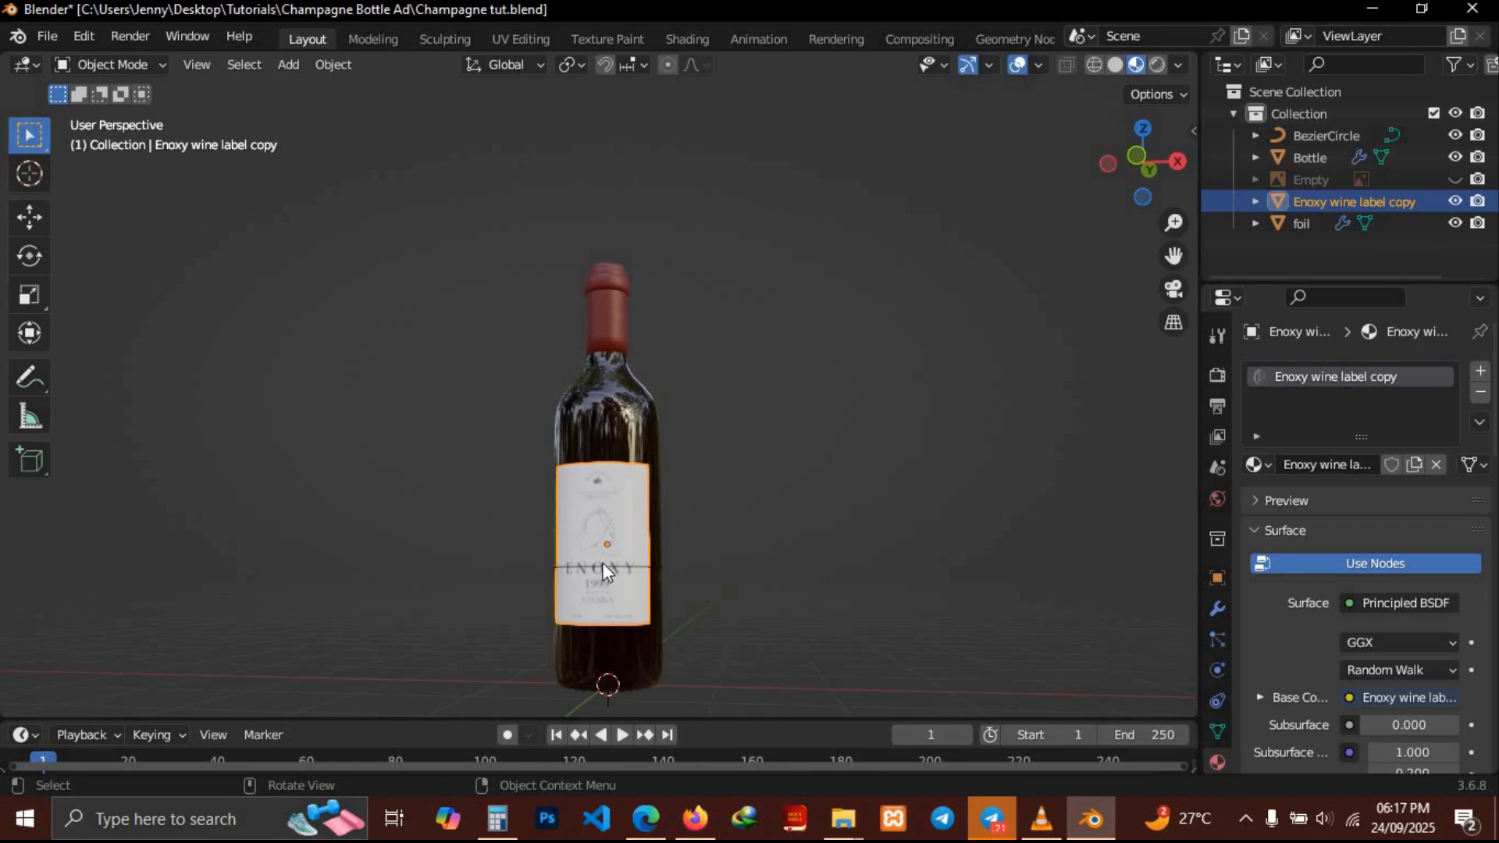
click(1310, 139)
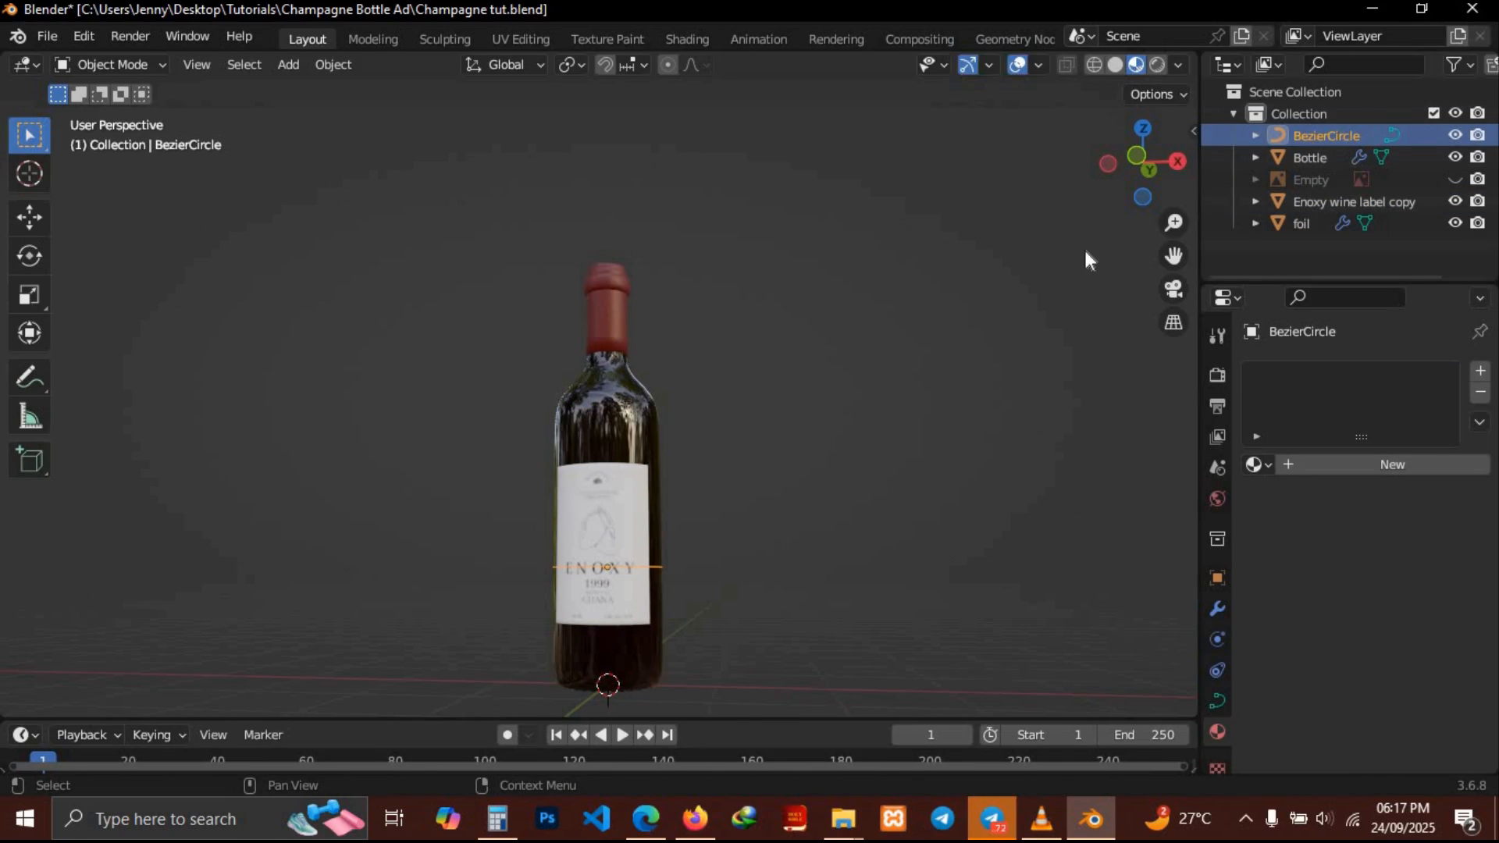
shift+click(586, 511)
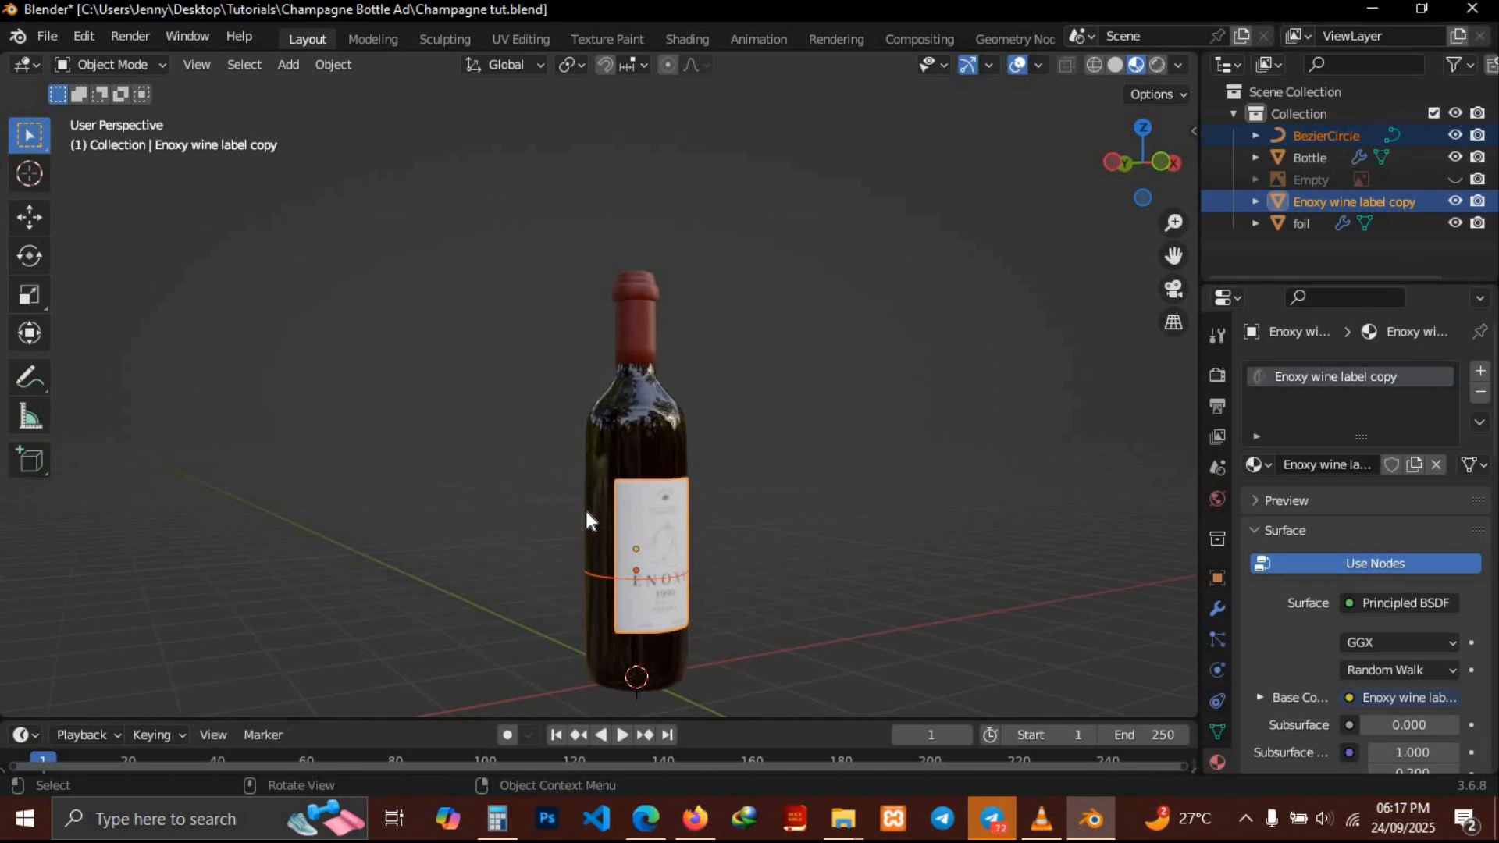
key(g)
key(z)
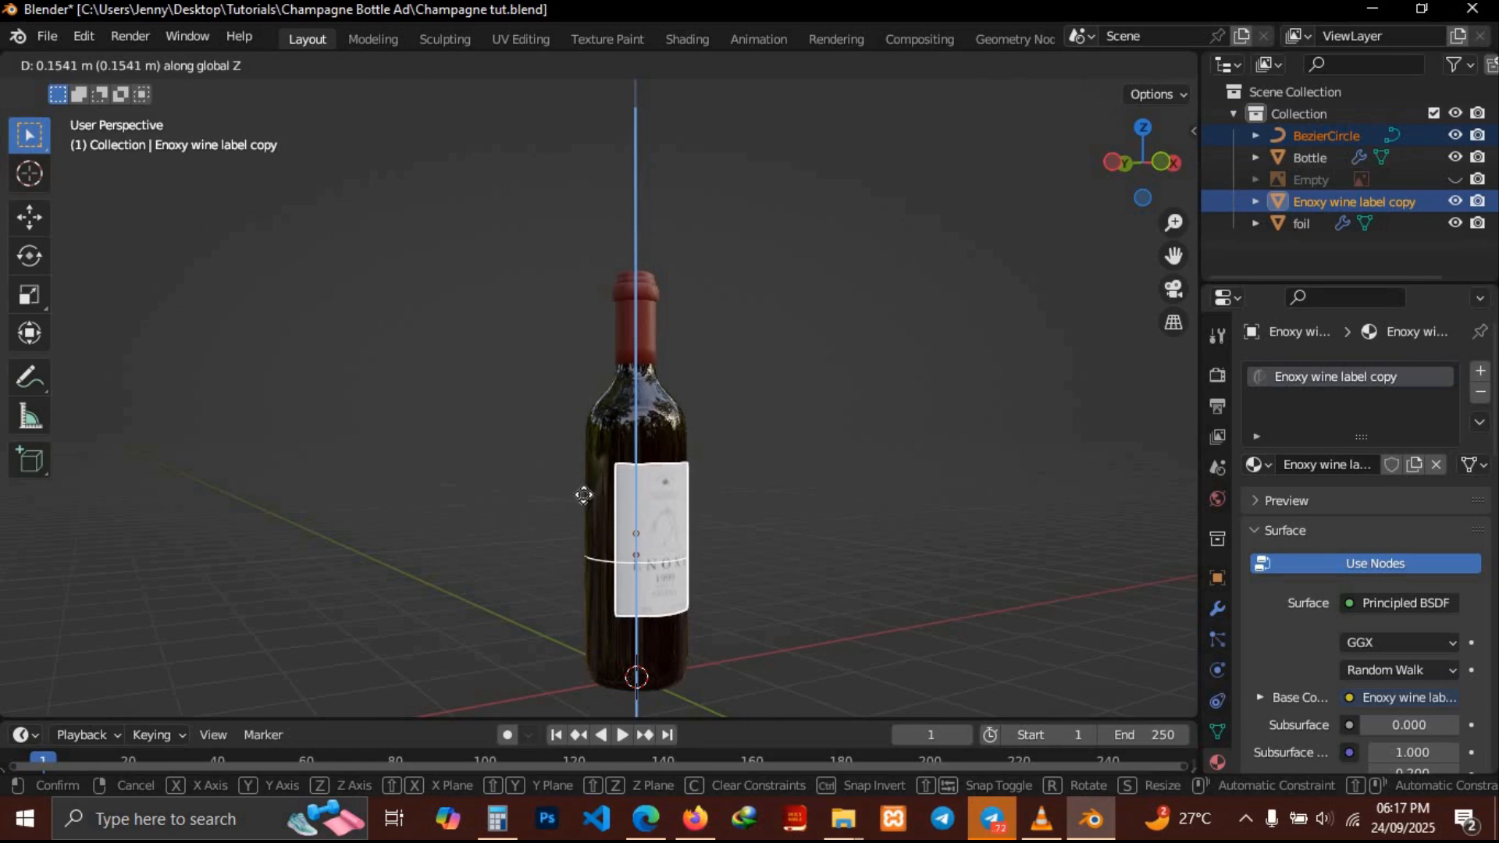
click(584, 493)
mouse_move(862, 557)
middle_down()
mouse_move(733, 557)
mouse_move(860, 555)
mouse_move(845, 553)
middle_up()
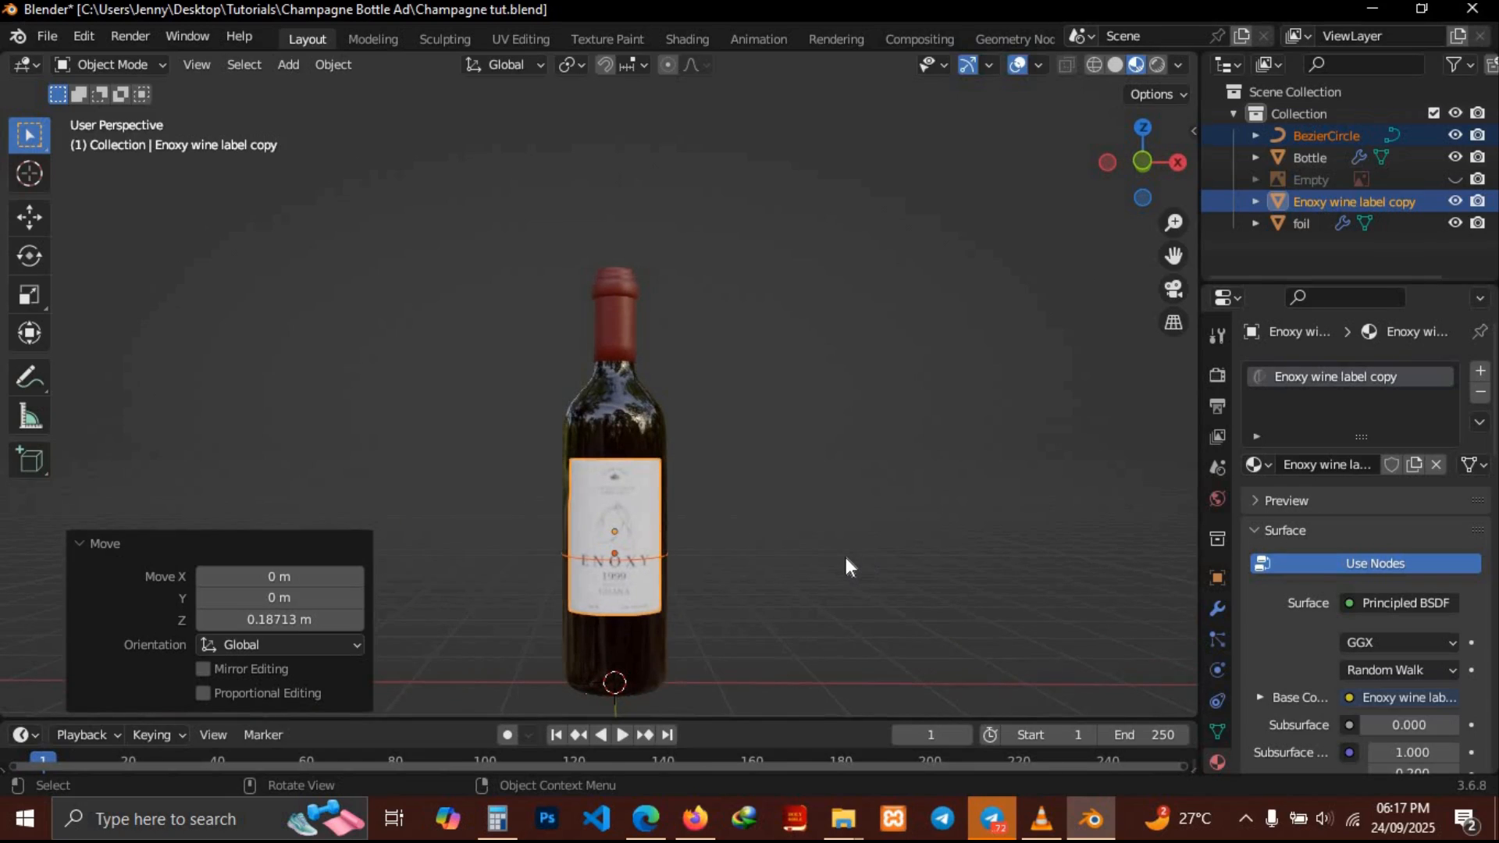
click(638, 505)
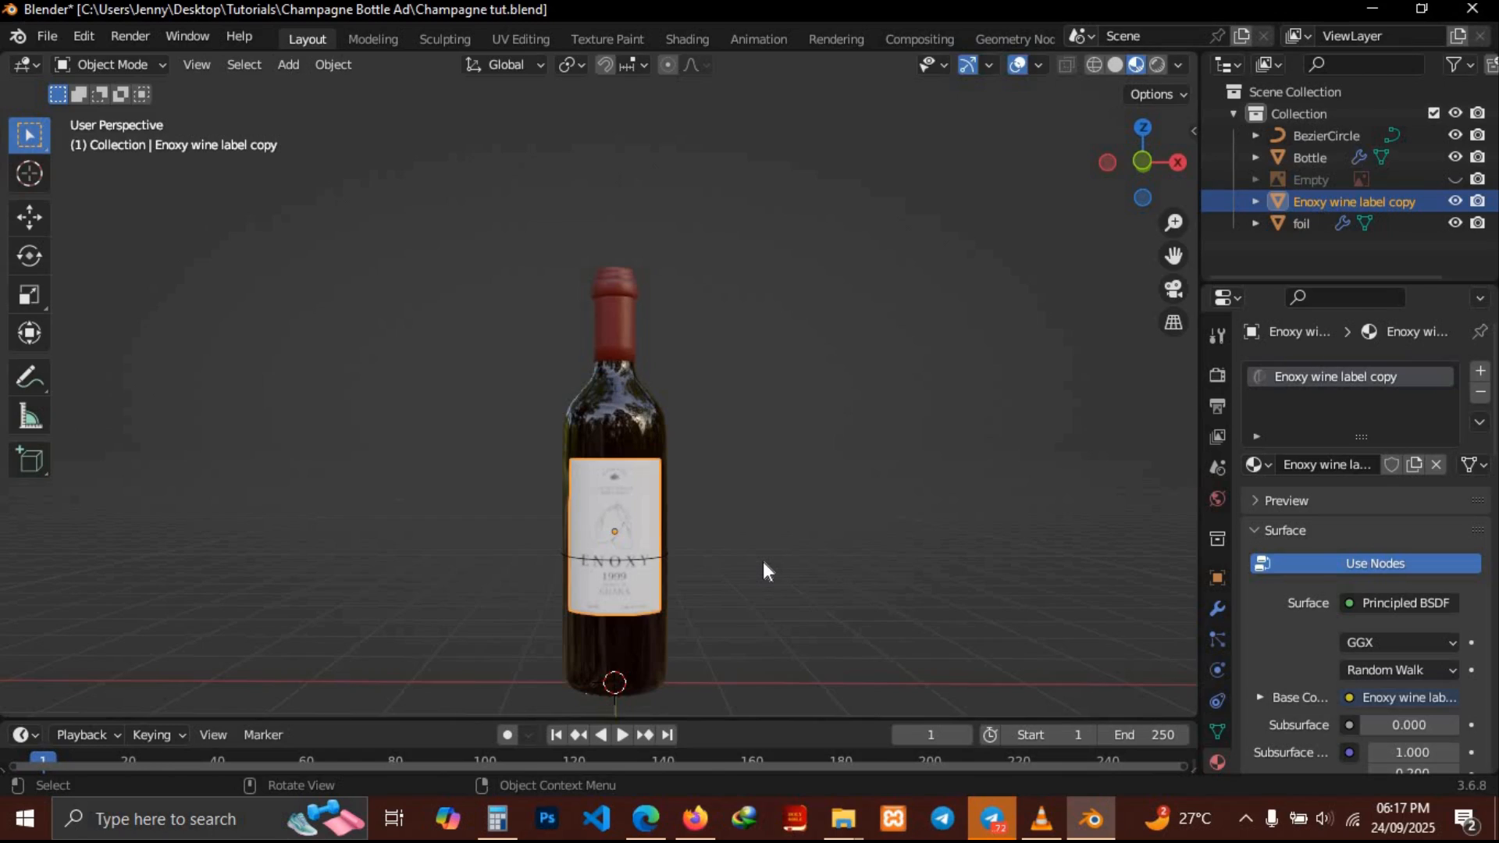
middle_drag(762, 561, 764, 563)
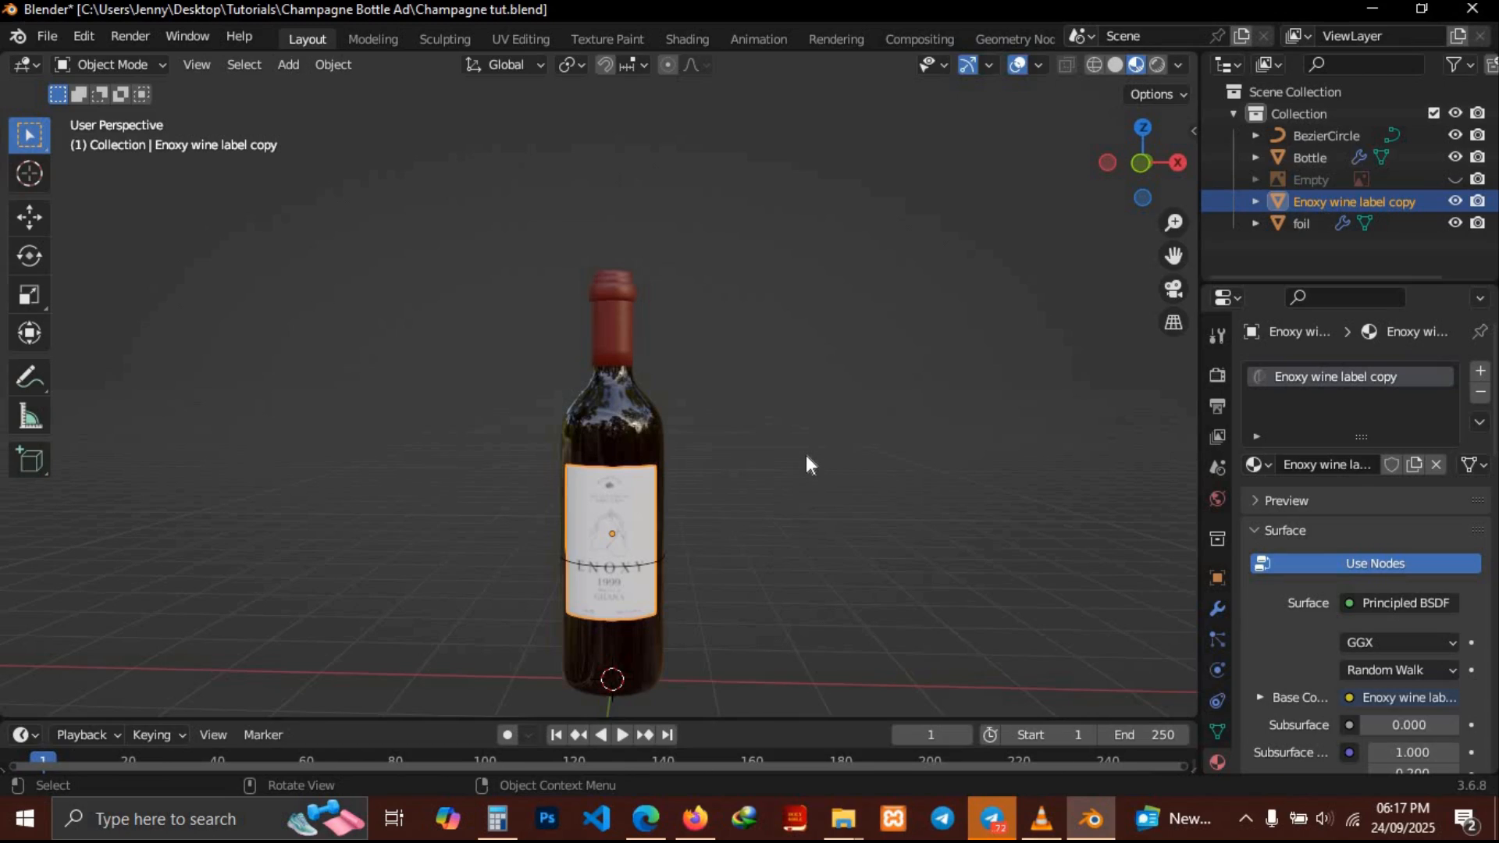
Add a Cube empty and scale it down uniformly to about 0.682
key(shift+a)
mouse_move(734, 464)
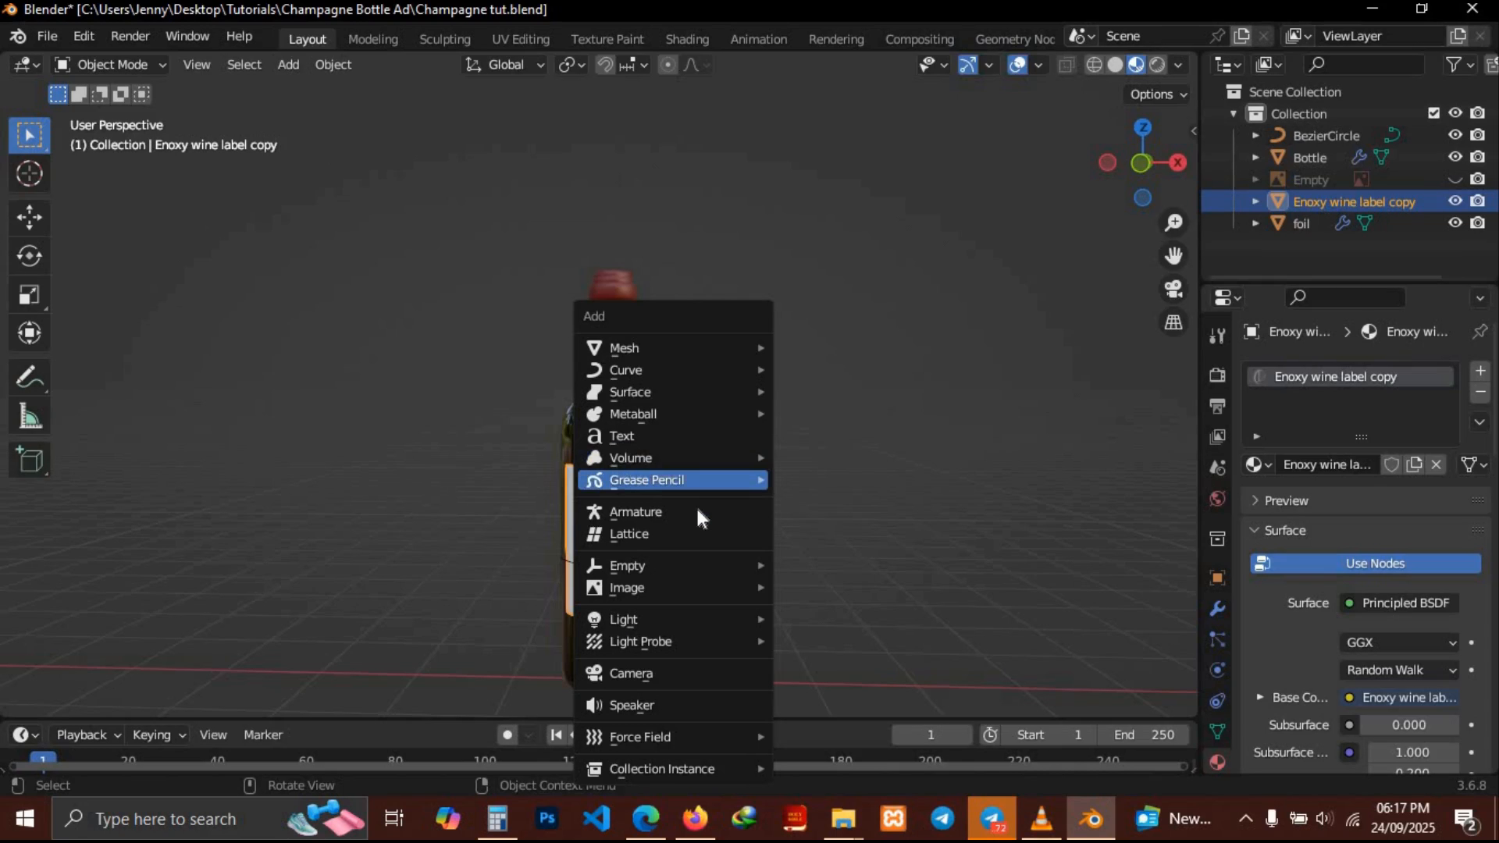
mouse_move(636, 584)
mouse_move(733, 565)
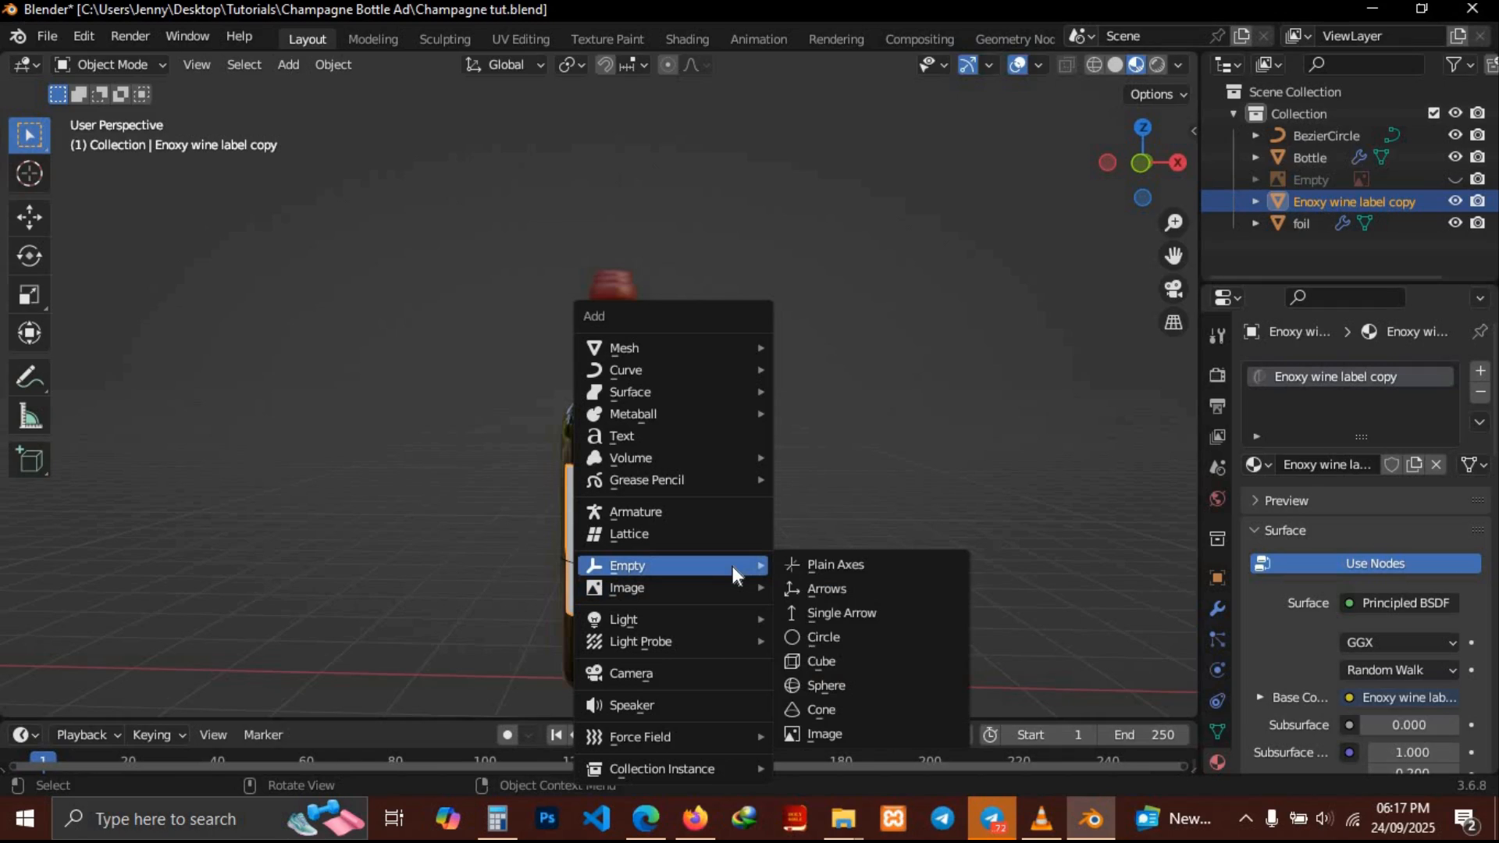
click(849, 669)
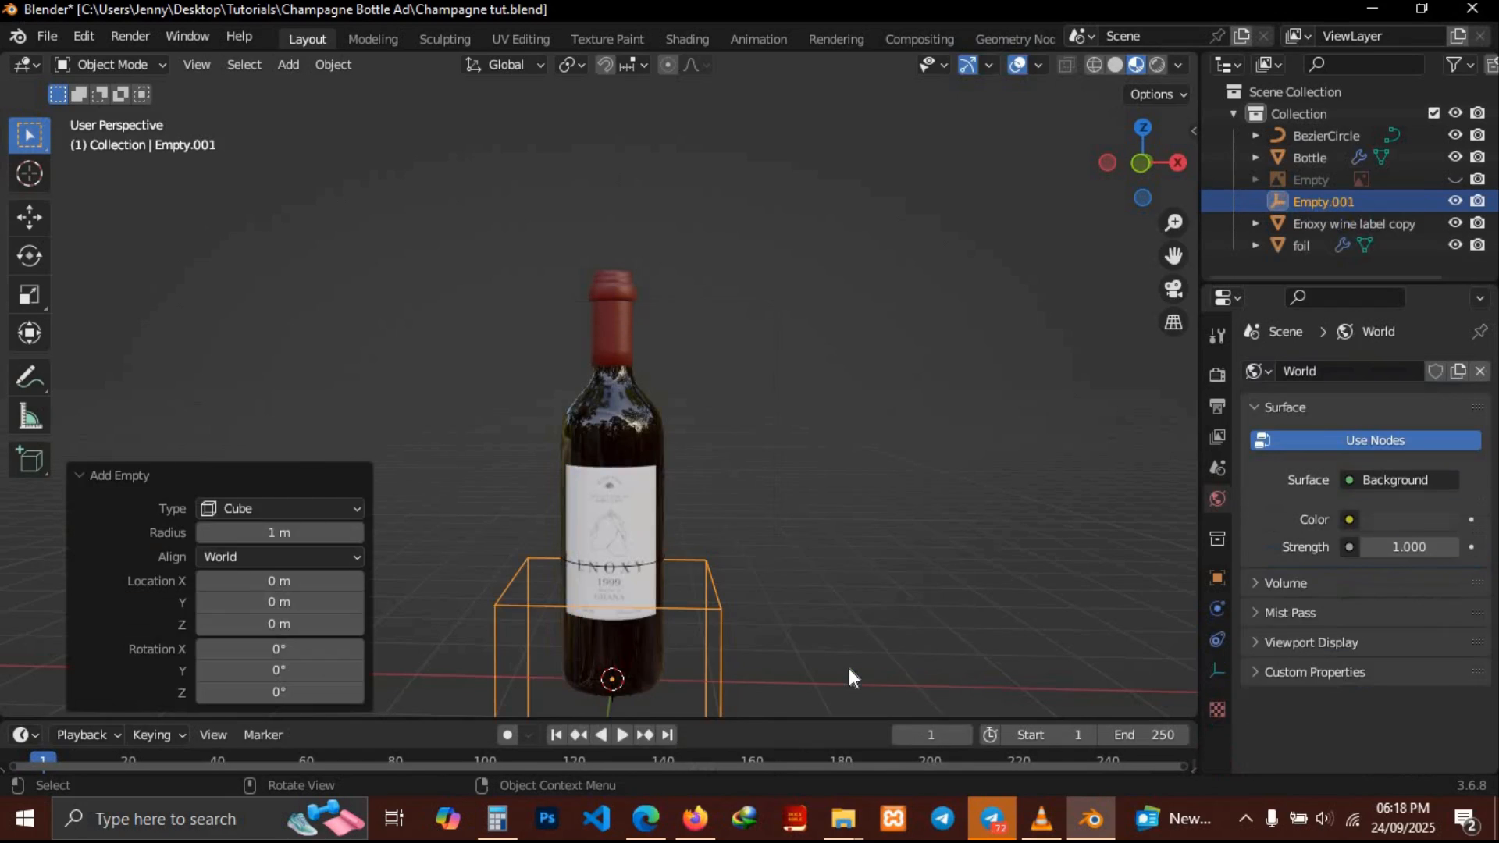
key(s)
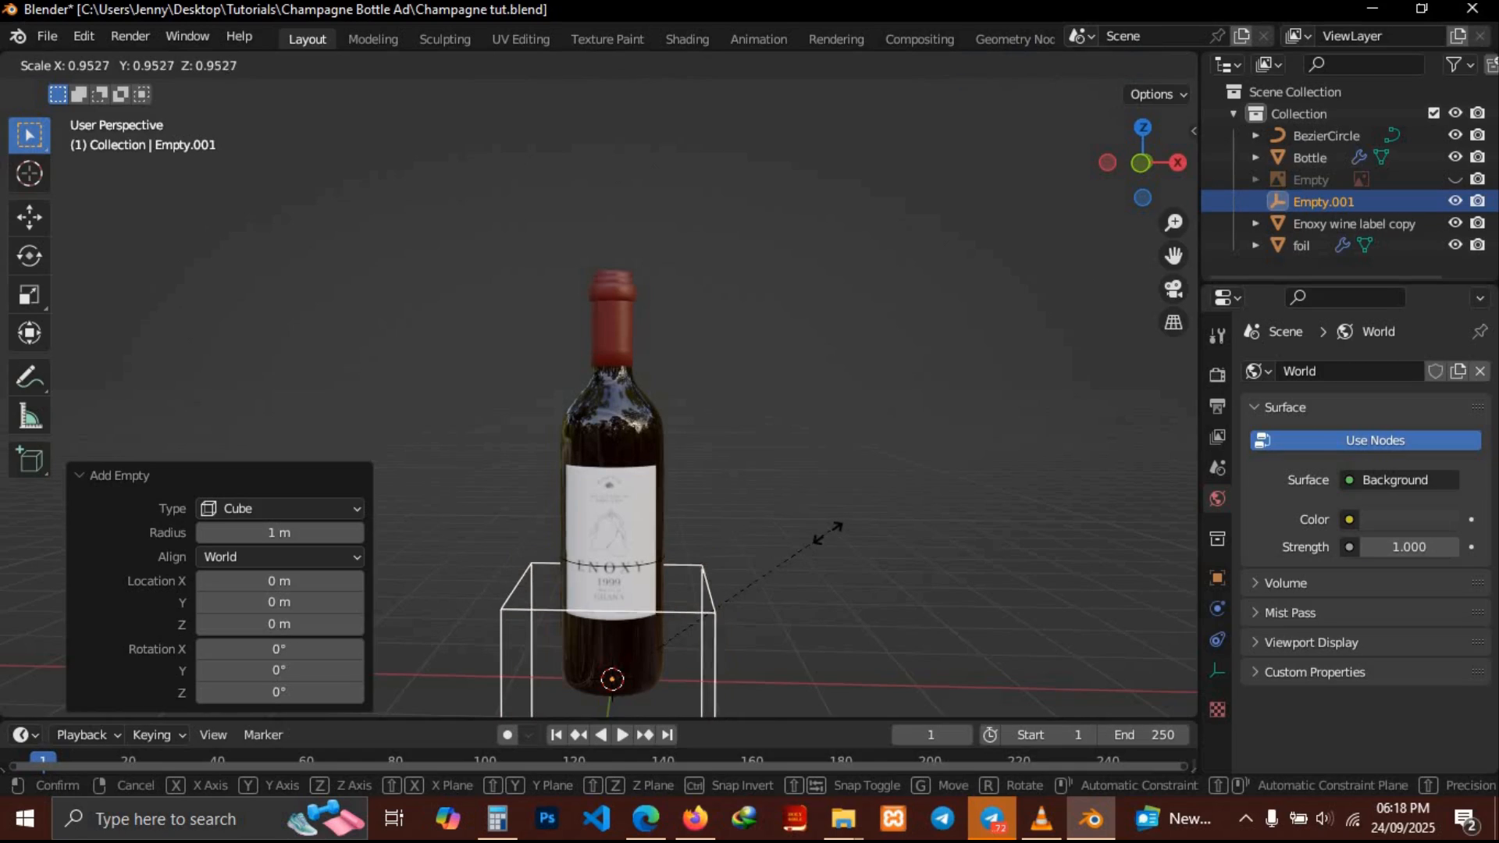
click(762, 564)
Move the empty up along Z by about 1.28 m around the label area
key(g)
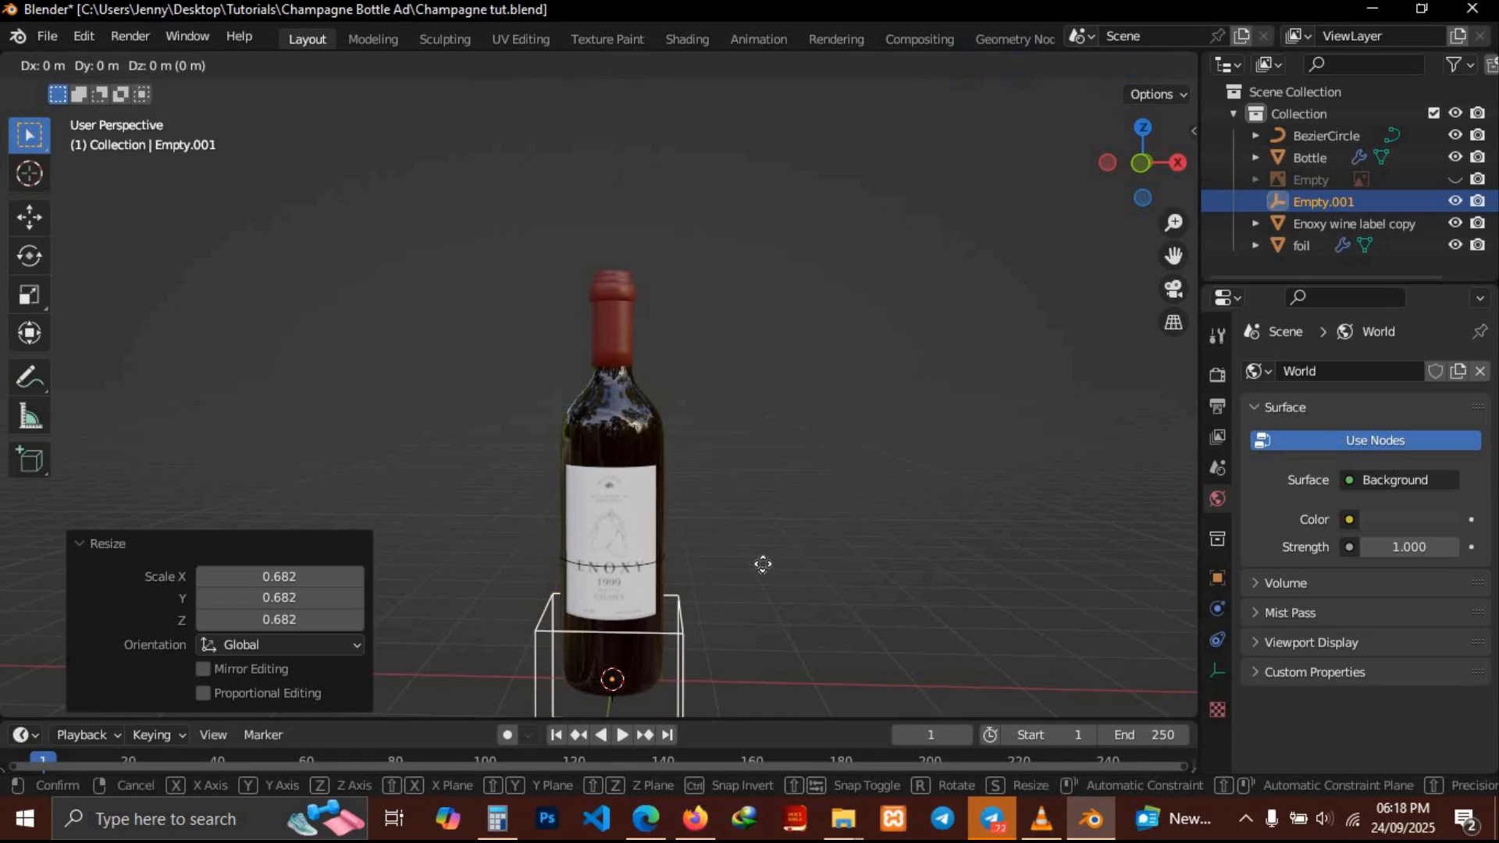
key(z)
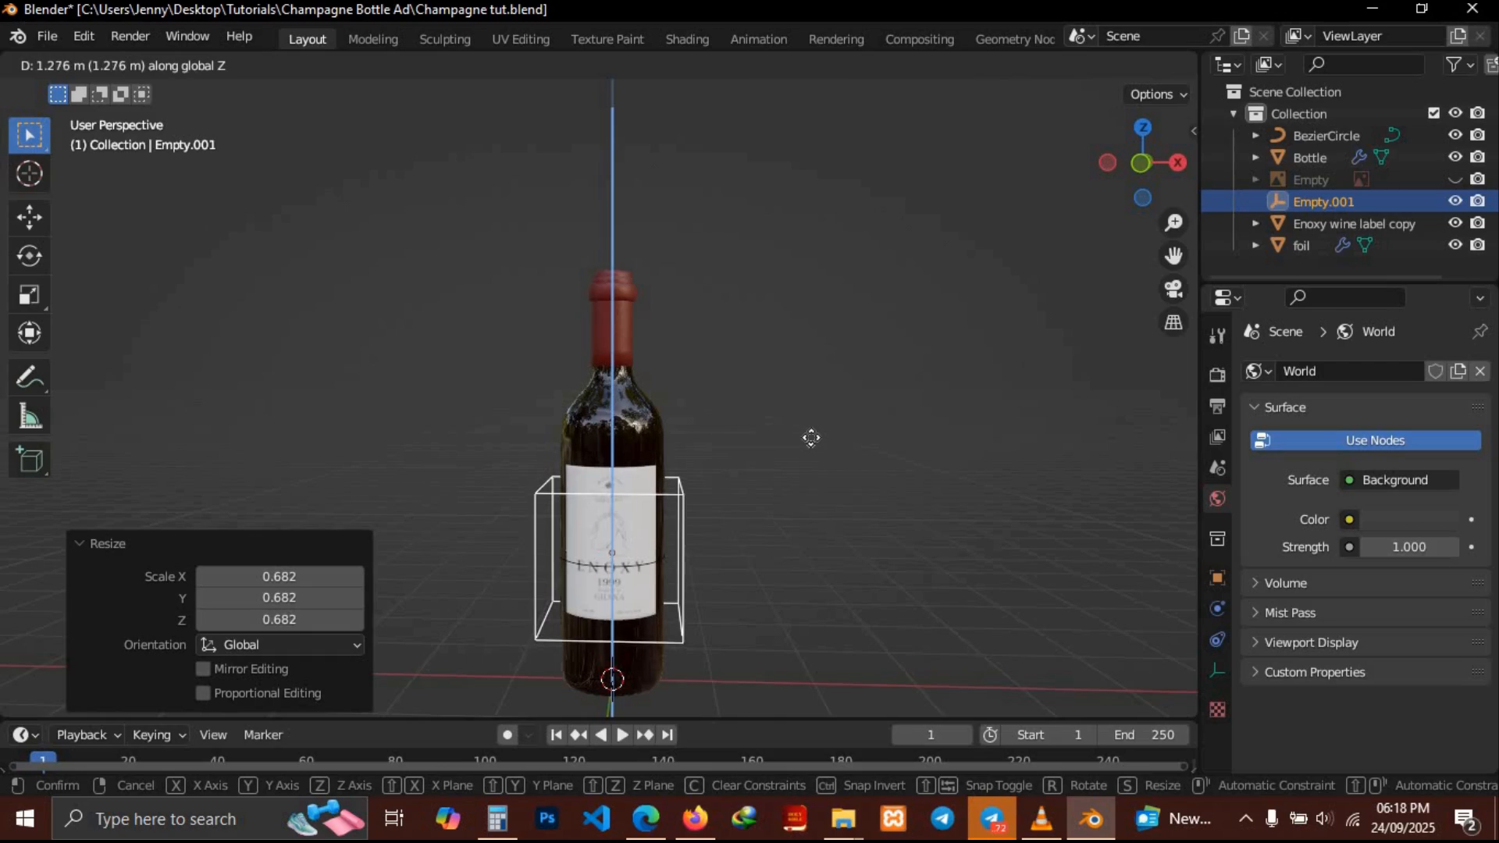
click(812, 447)
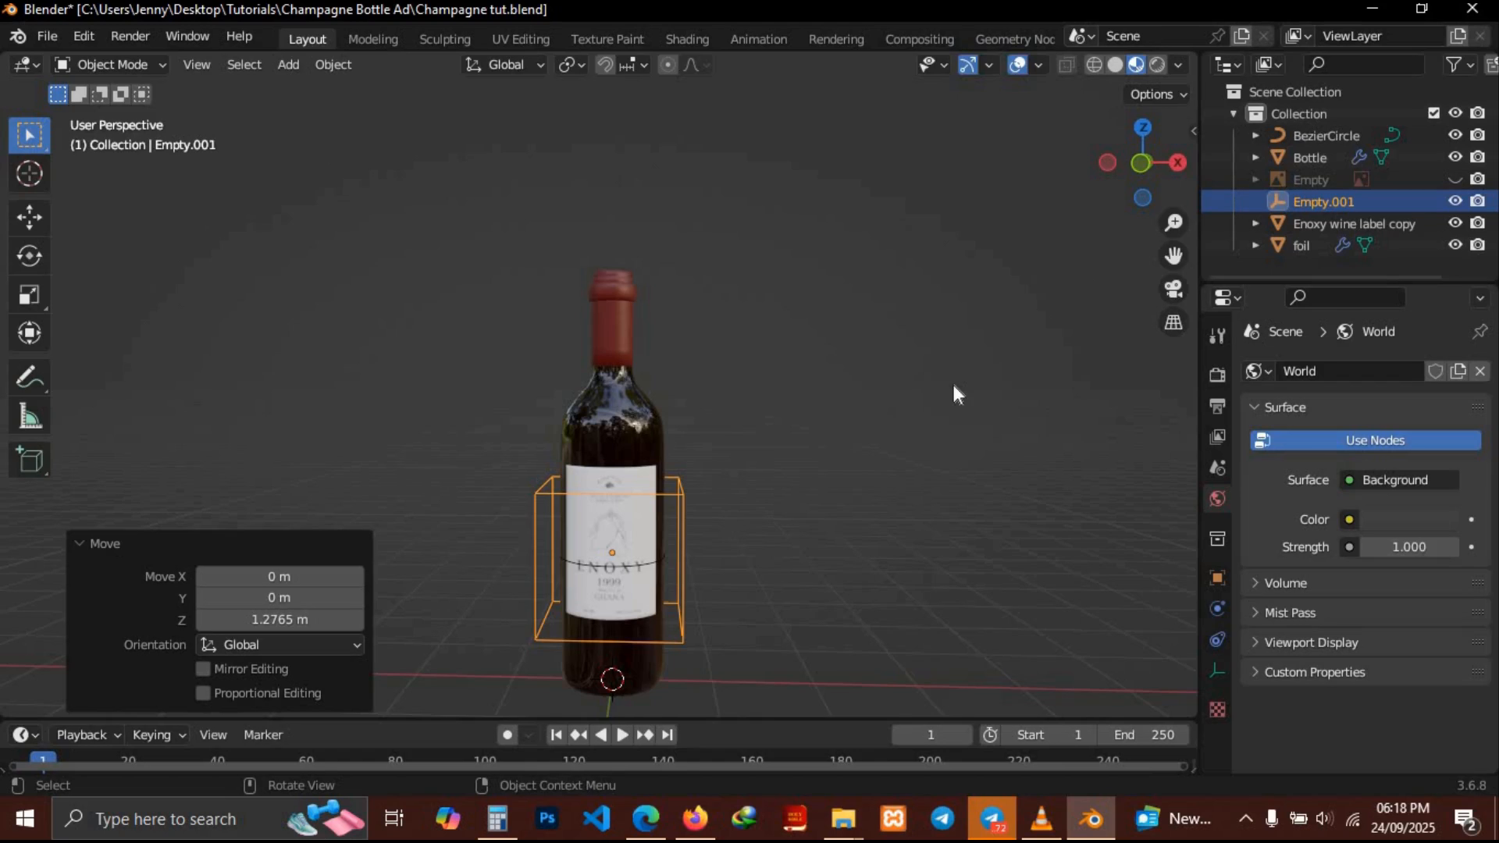
Select the foil, Bezier circle, bottle and label, then the empty, and parent them to the empty
click(1316, 244)
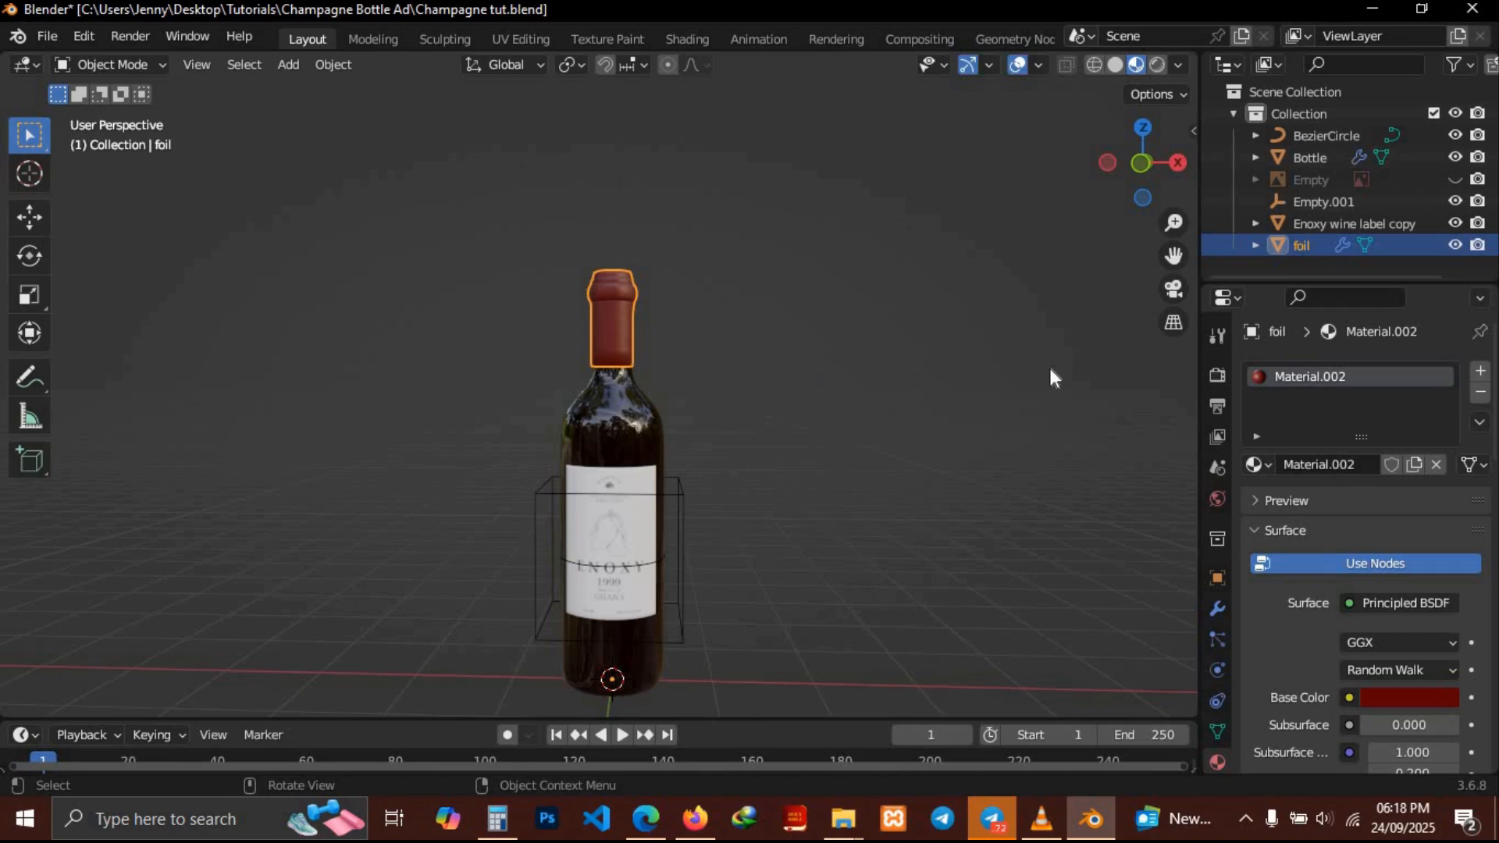
click(1302, 137)
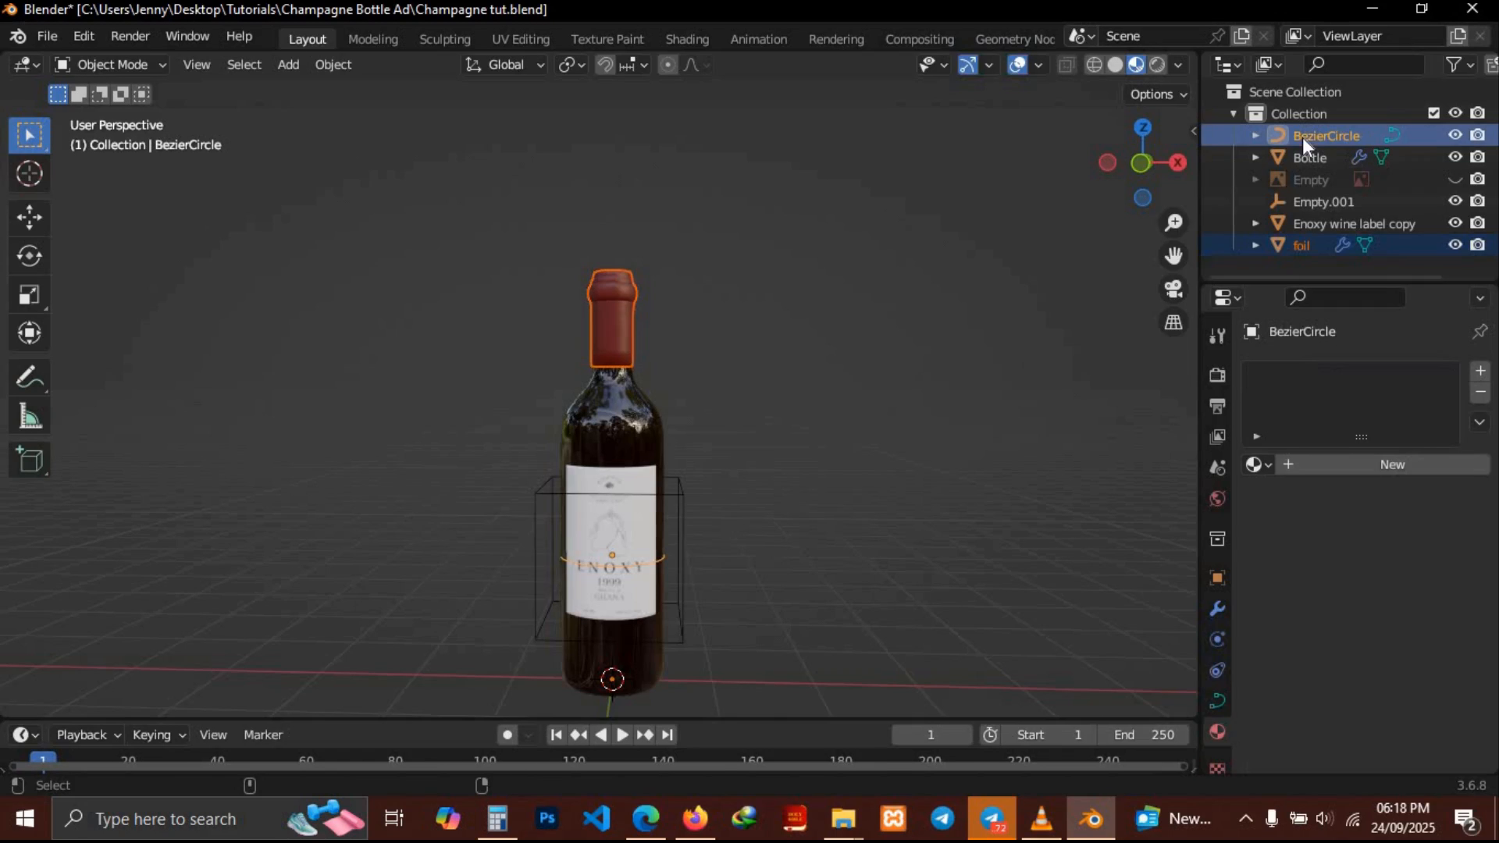
shift+click(610, 428)
shift+click(609, 521)
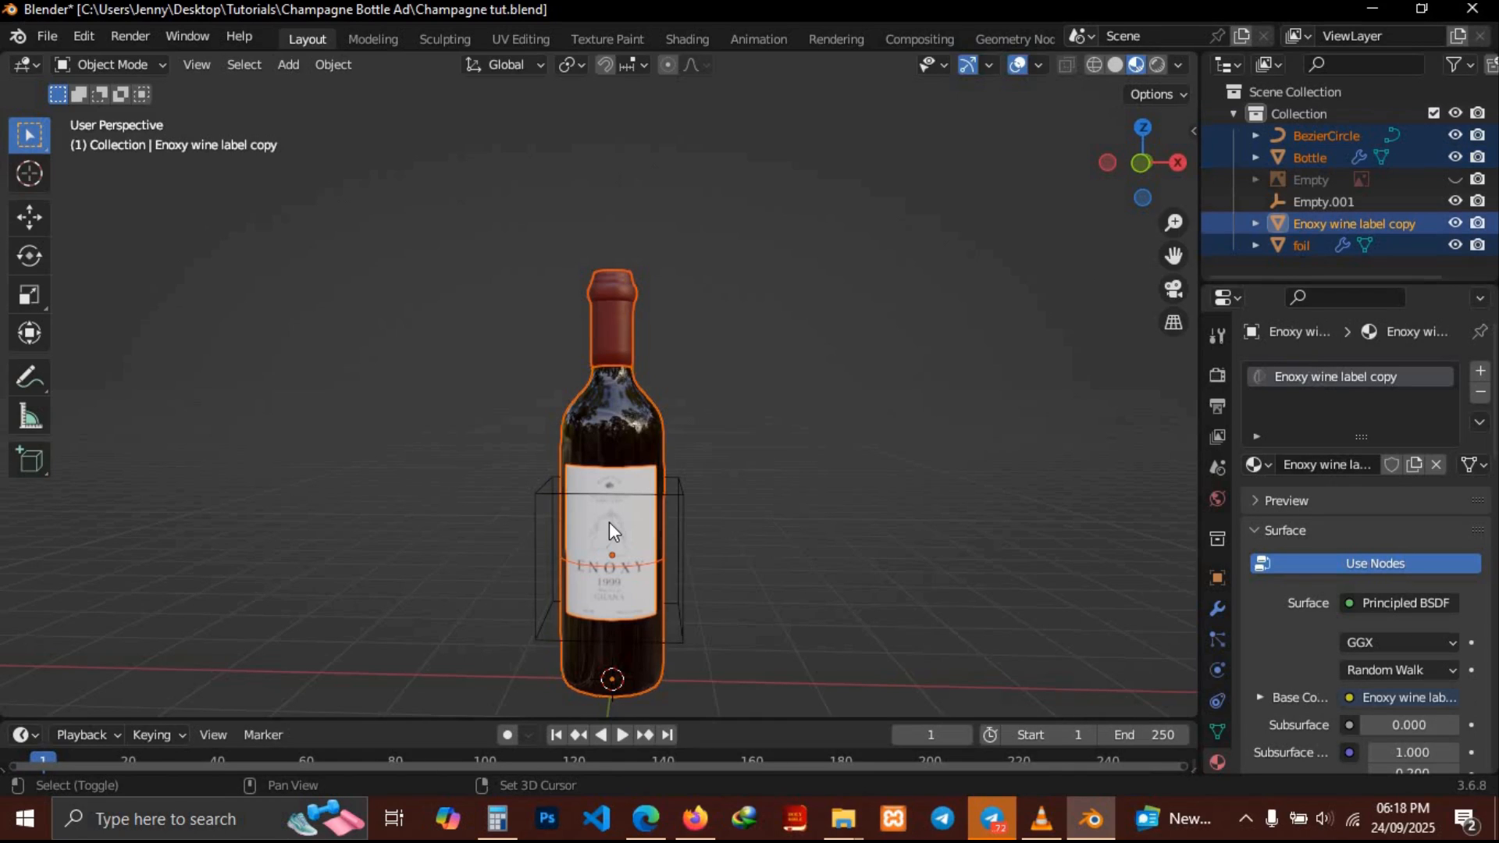
shift+click(682, 512)
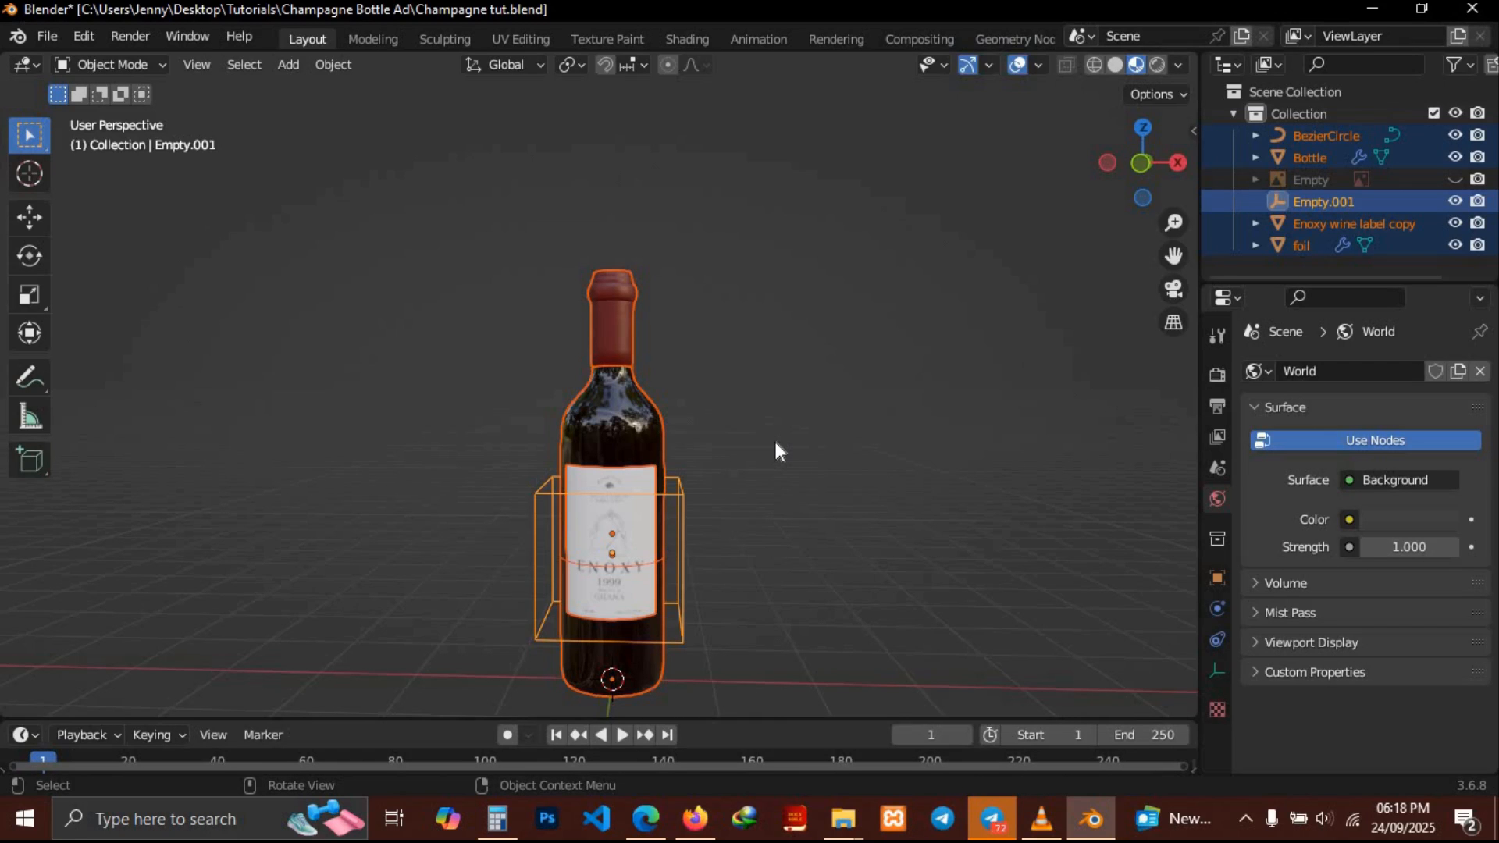
key(ctrl+p)
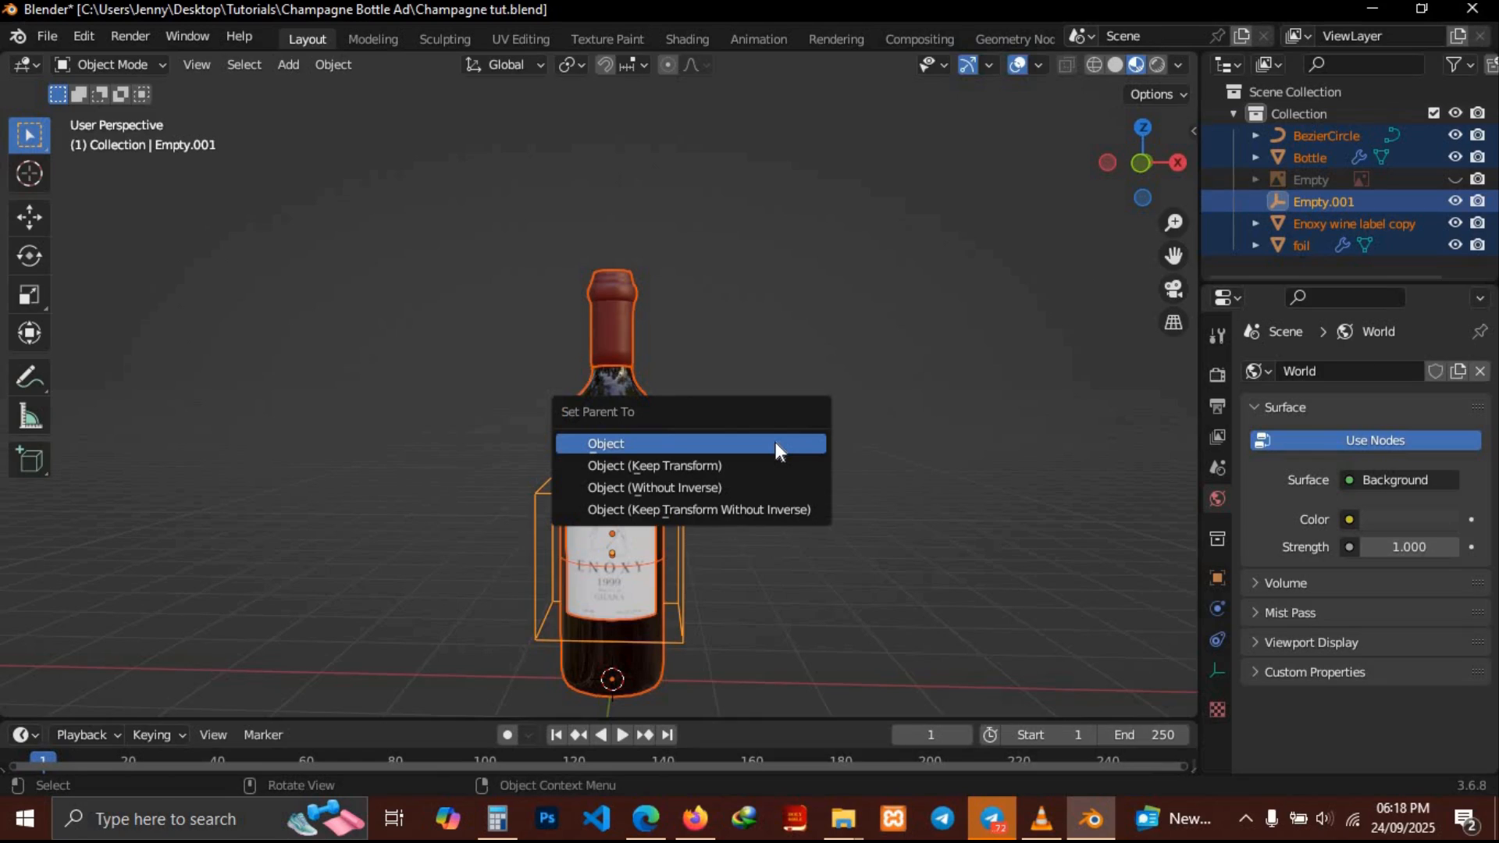
click(775, 442)
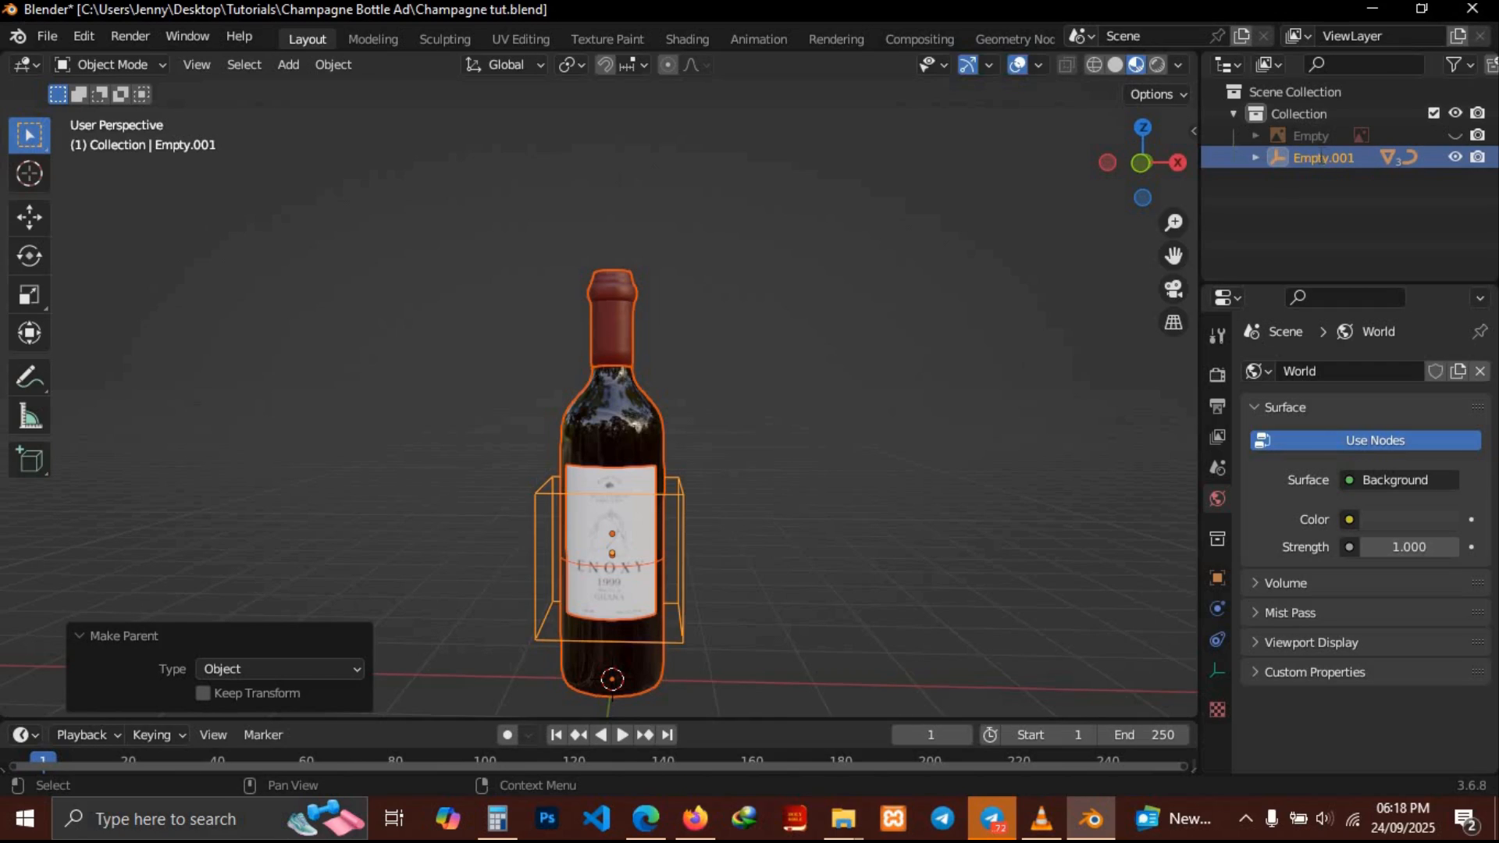
Rename the empty as Wine Bottle
double_click(1319, 154)
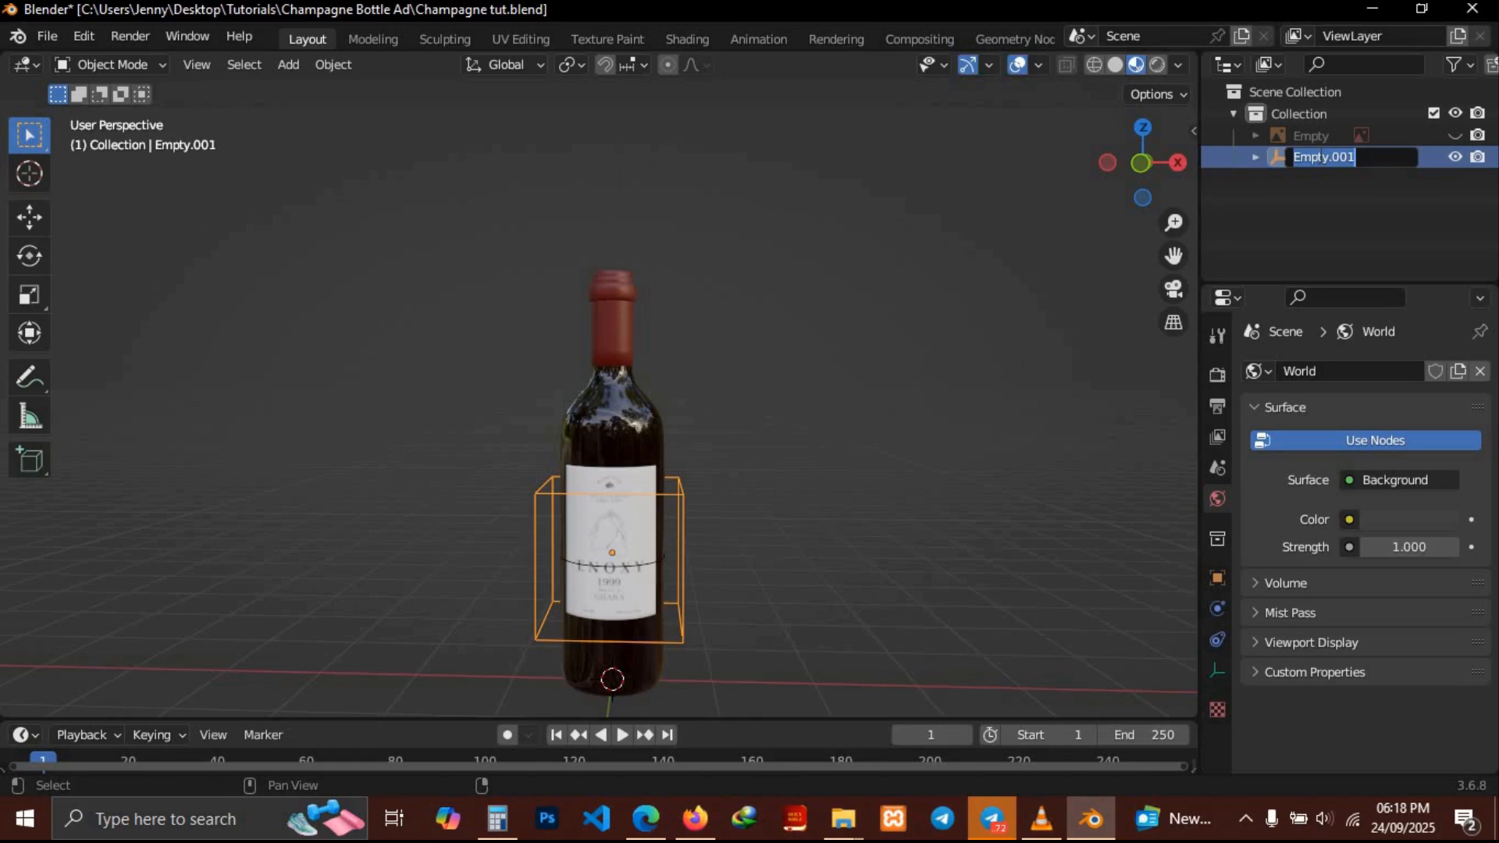
text(Wi)
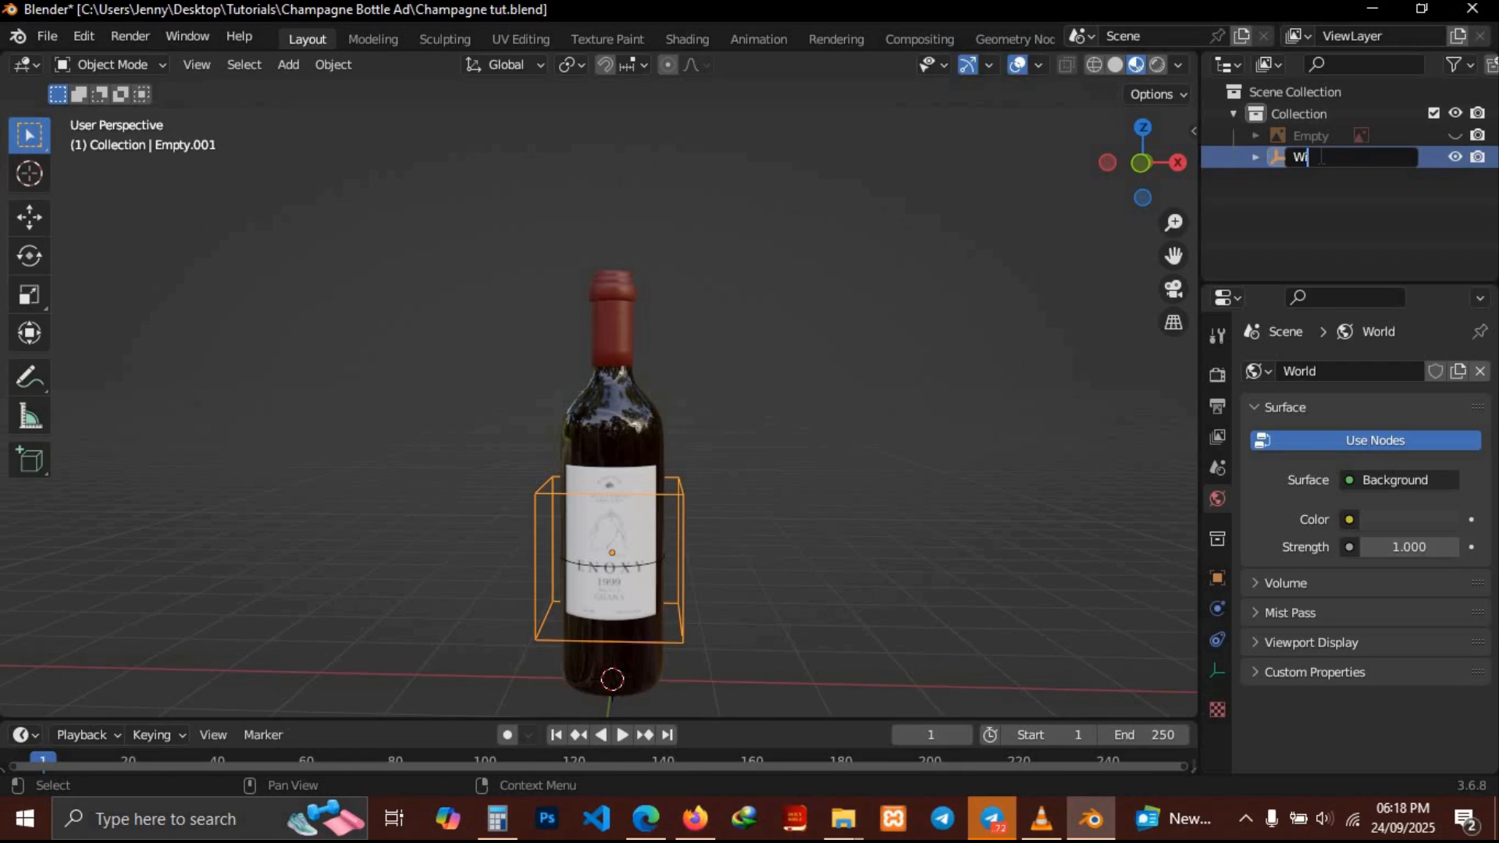
text(ne Bottle)
key(Return)
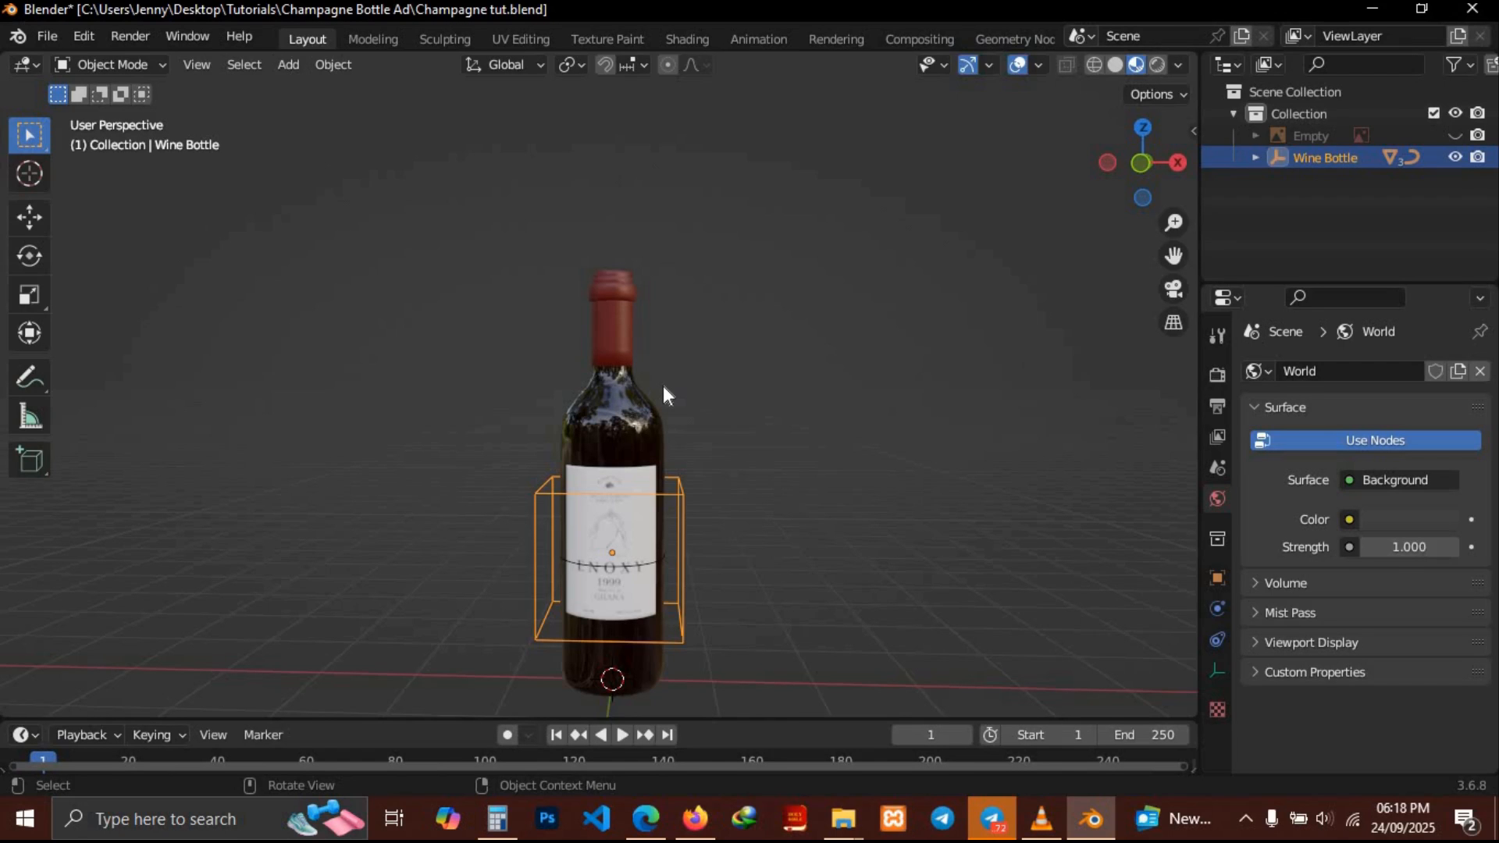
middle_drag(662, 386, 642, 544)
key(g)
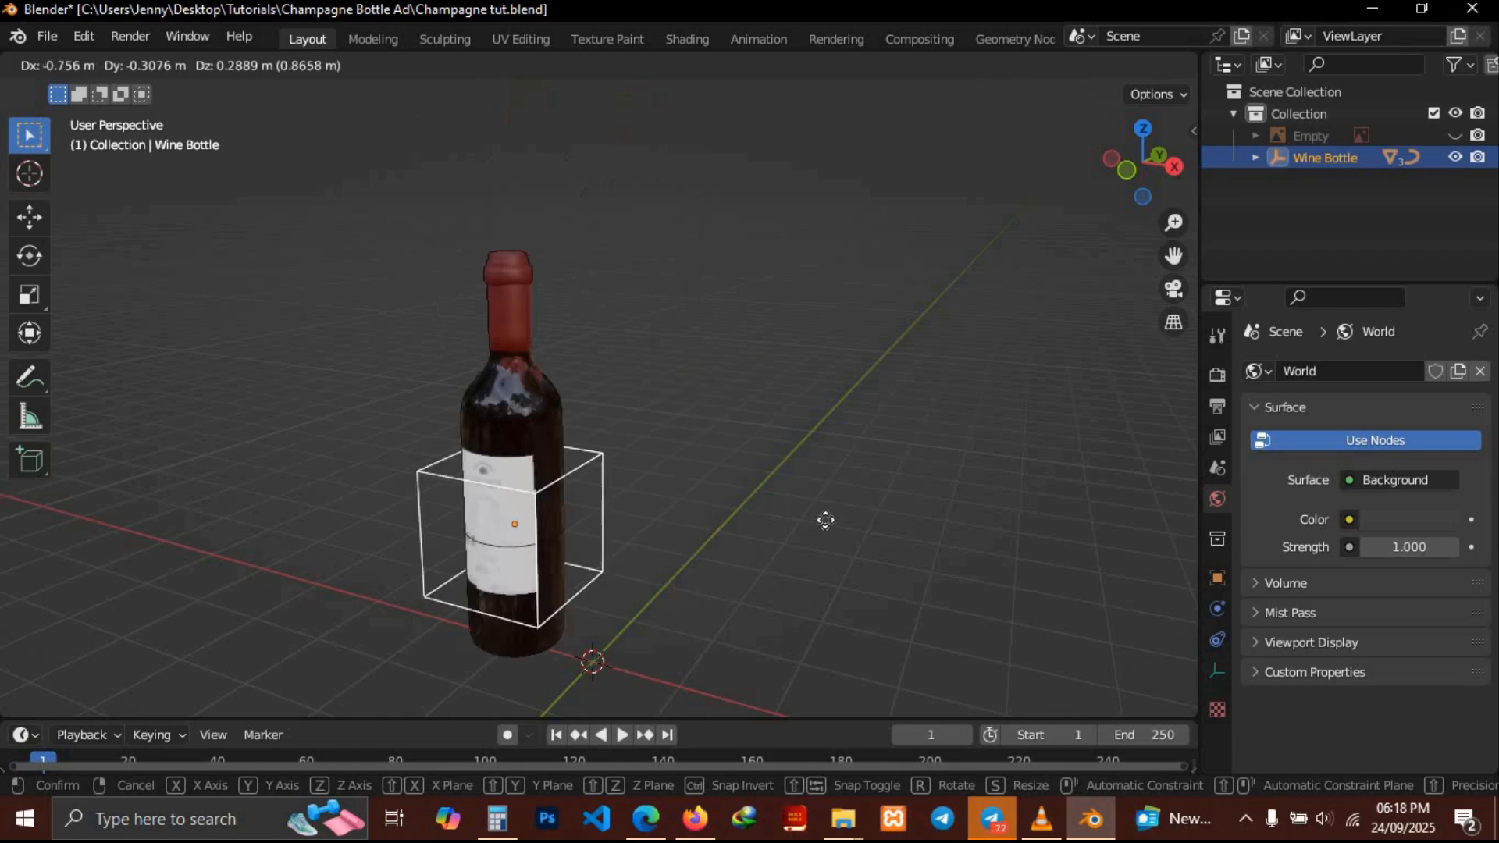
right_click(684, 560)
middle_drag(684, 561, 684, 560)
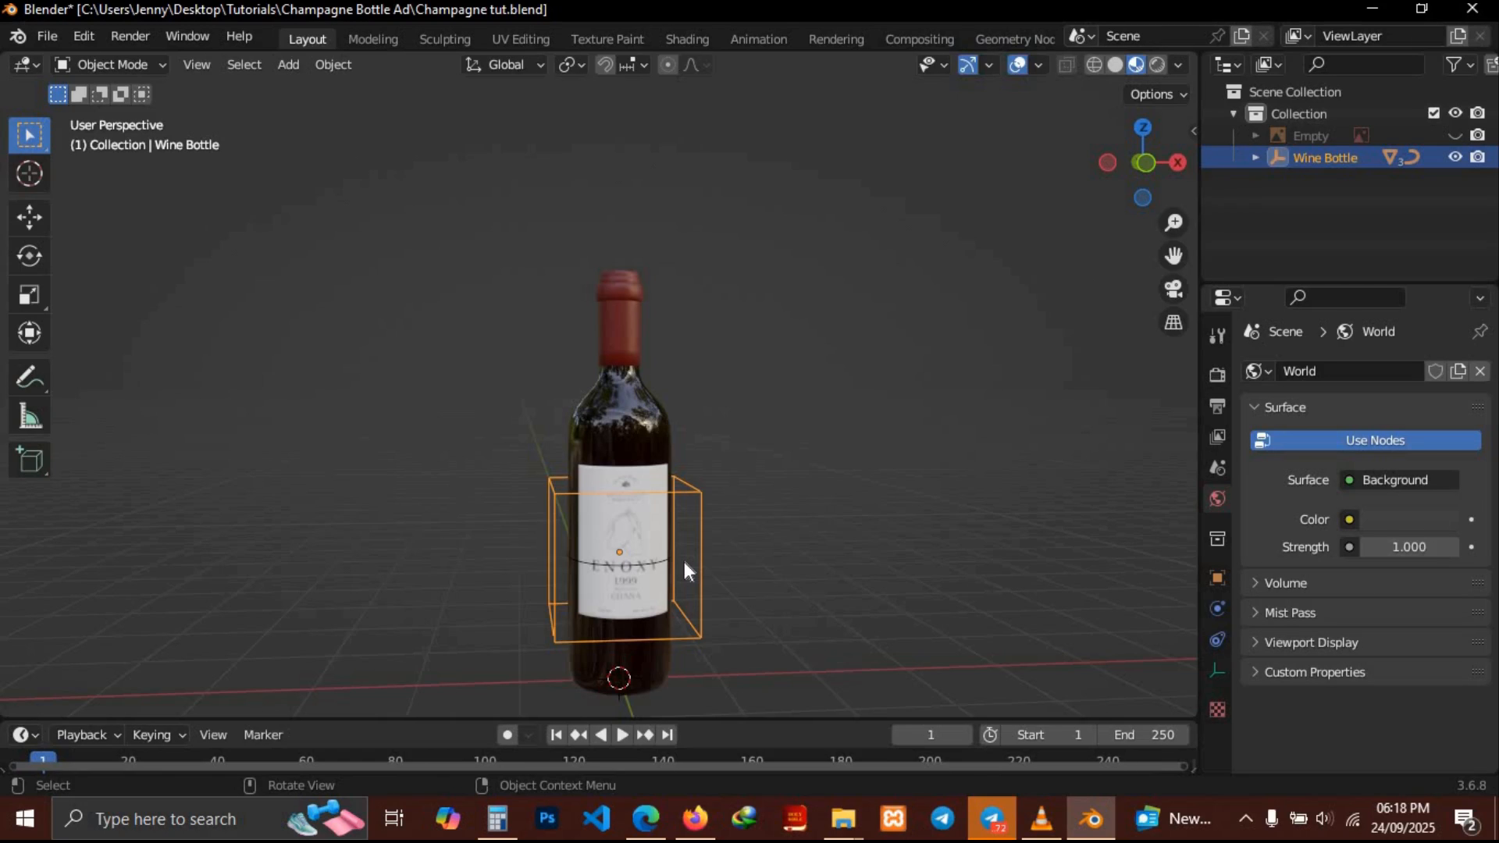
Move the Wine Bottle group about -2.69 m along X
key(g)
key(x)
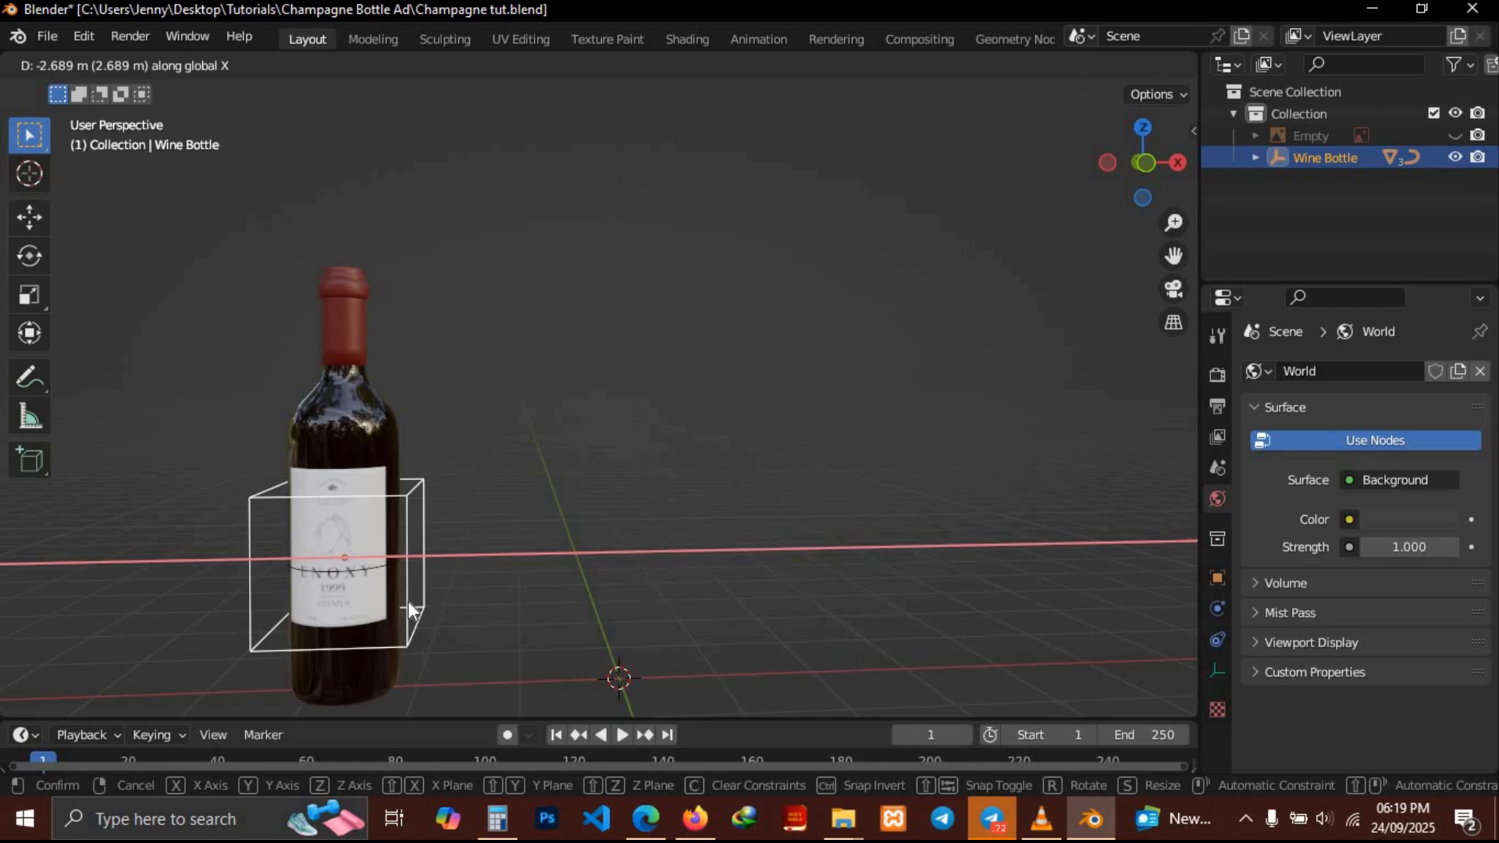
click(408, 601)
mouse_move(747, 509)
middle_down()
mouse_move(665, 519)
mouse_move(739, 511)
middle_up()
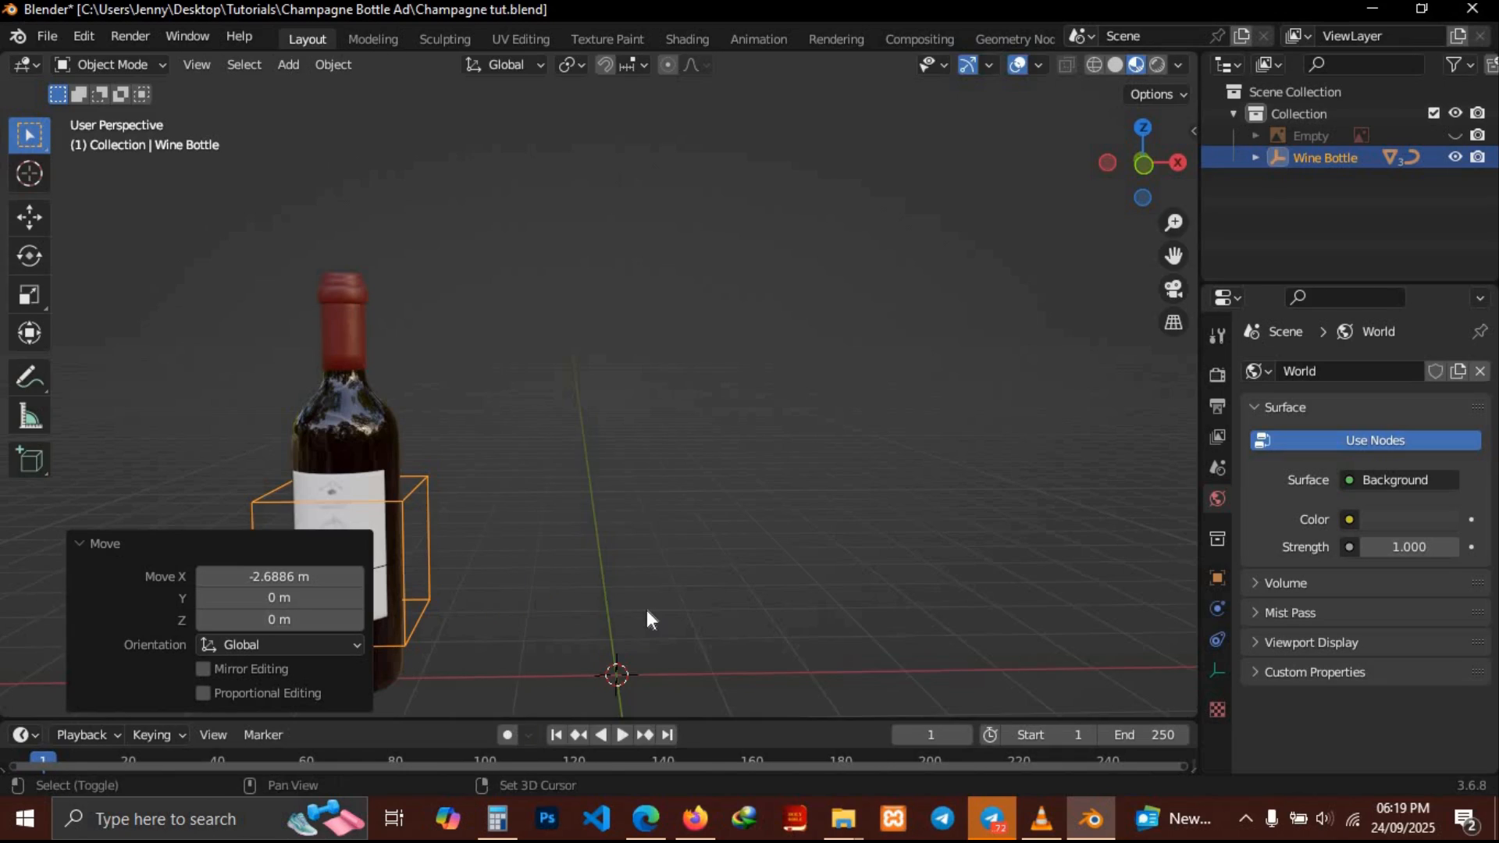
Add a cube mesh, then undo both the cube and the bottle move
key(shift+a)
mouse_move(639, 345)
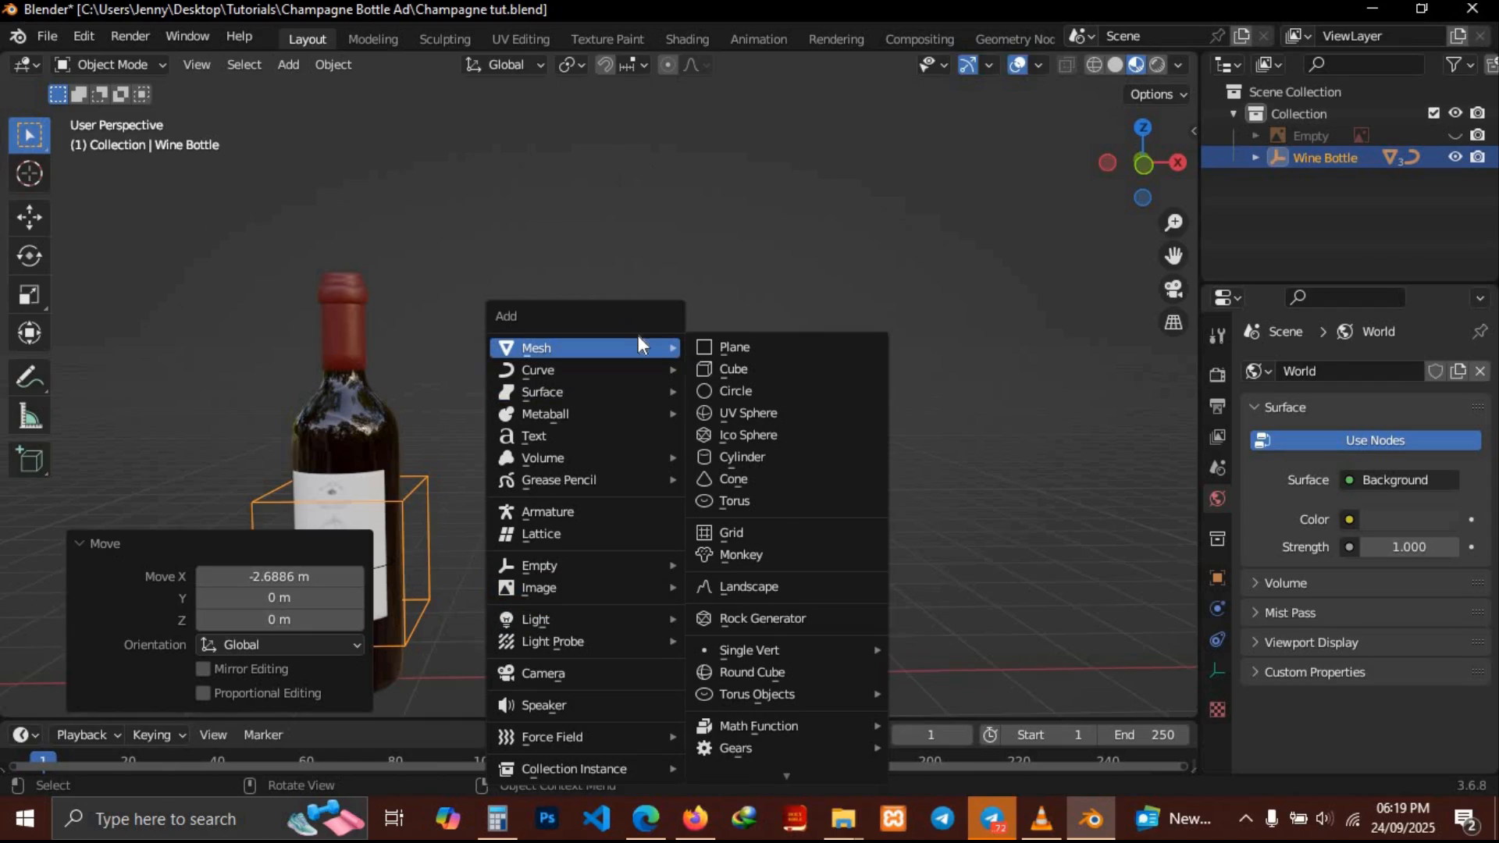
click(727, 372)
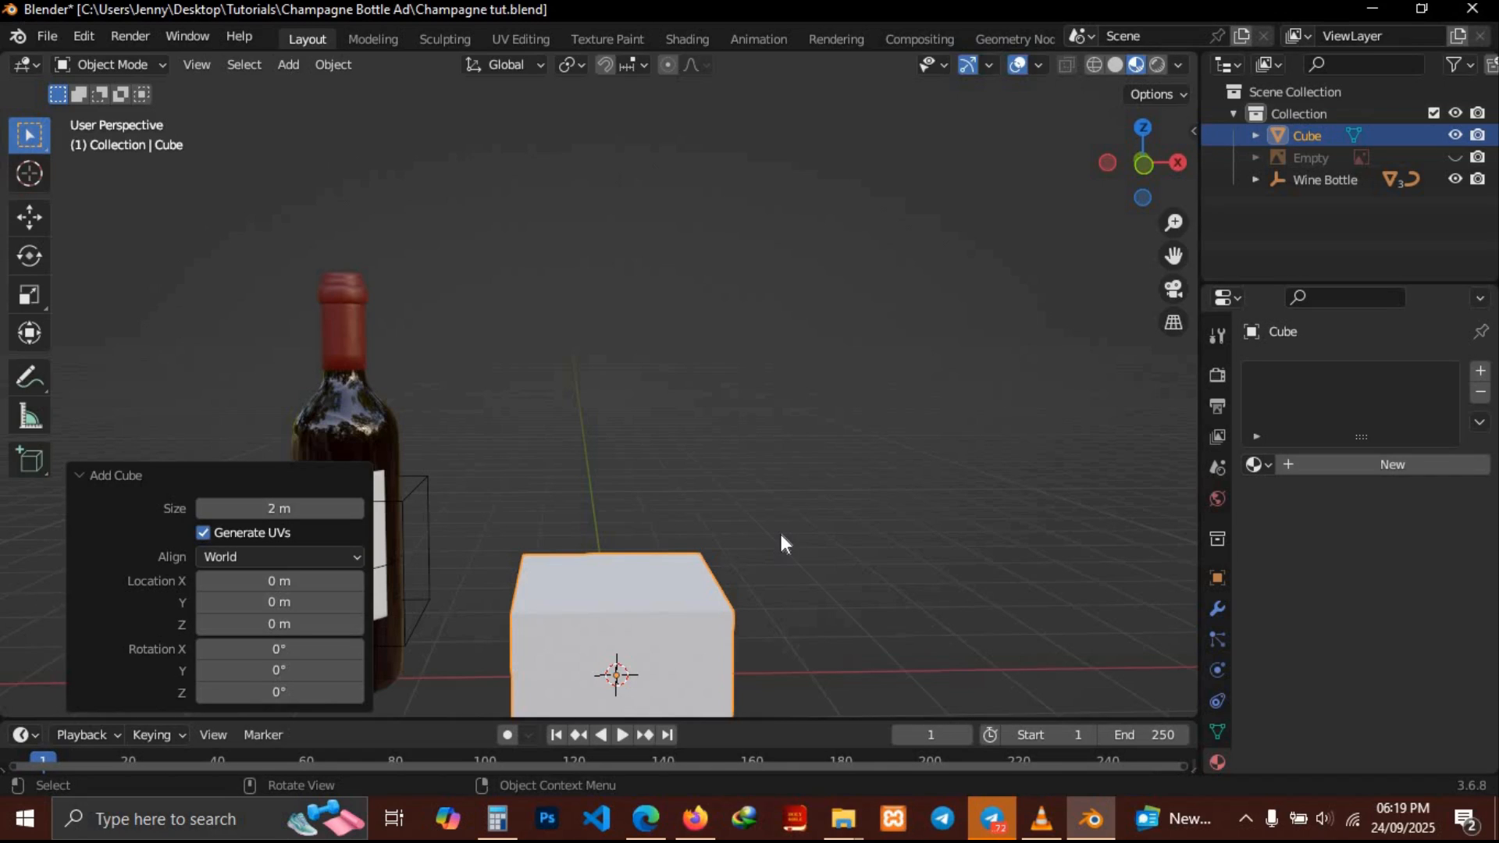
key(ctrl+z)
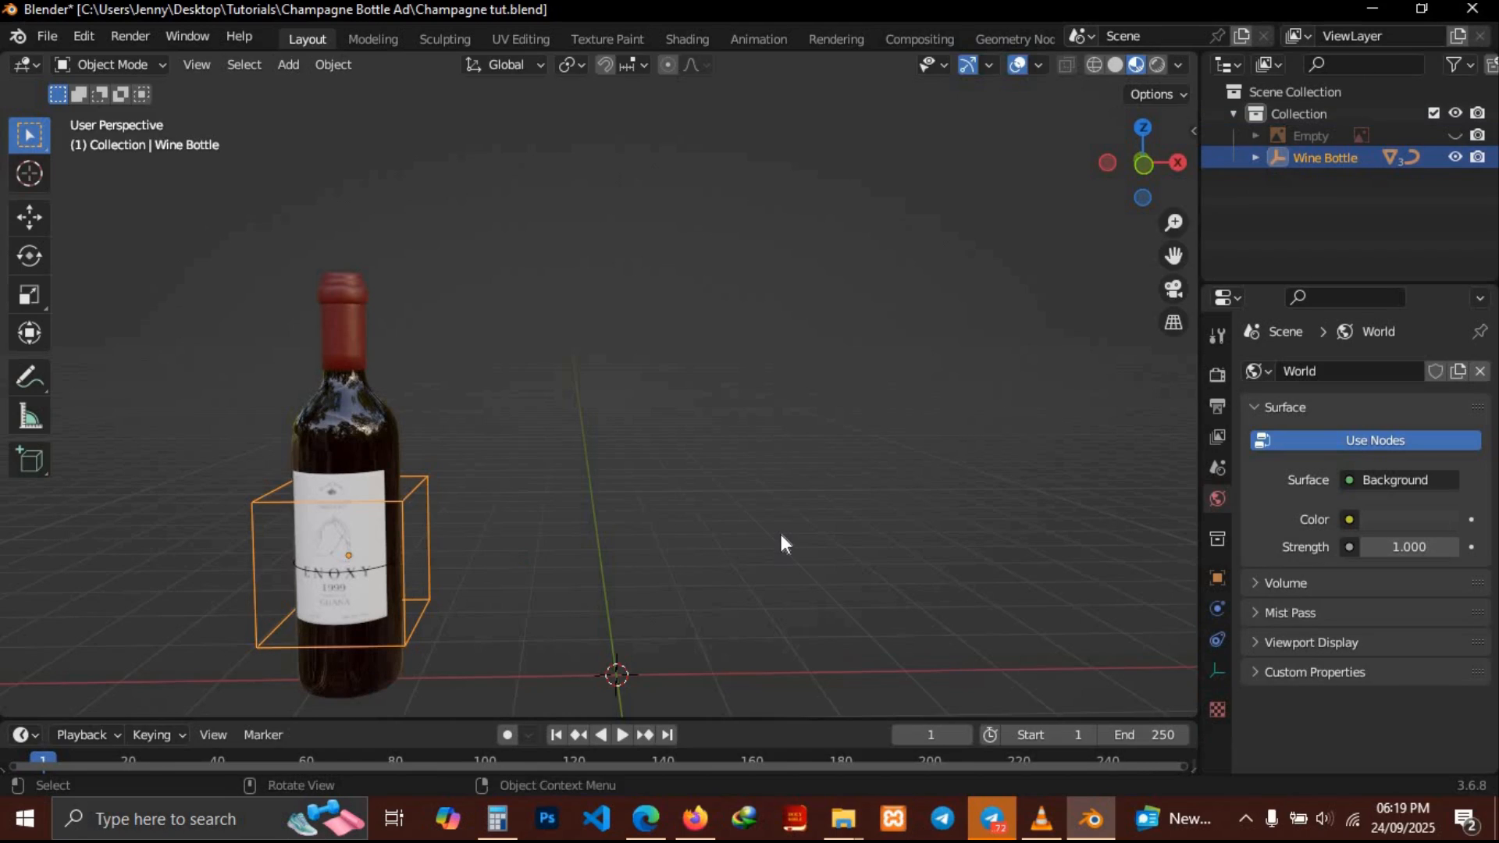
key(ctrl+z)
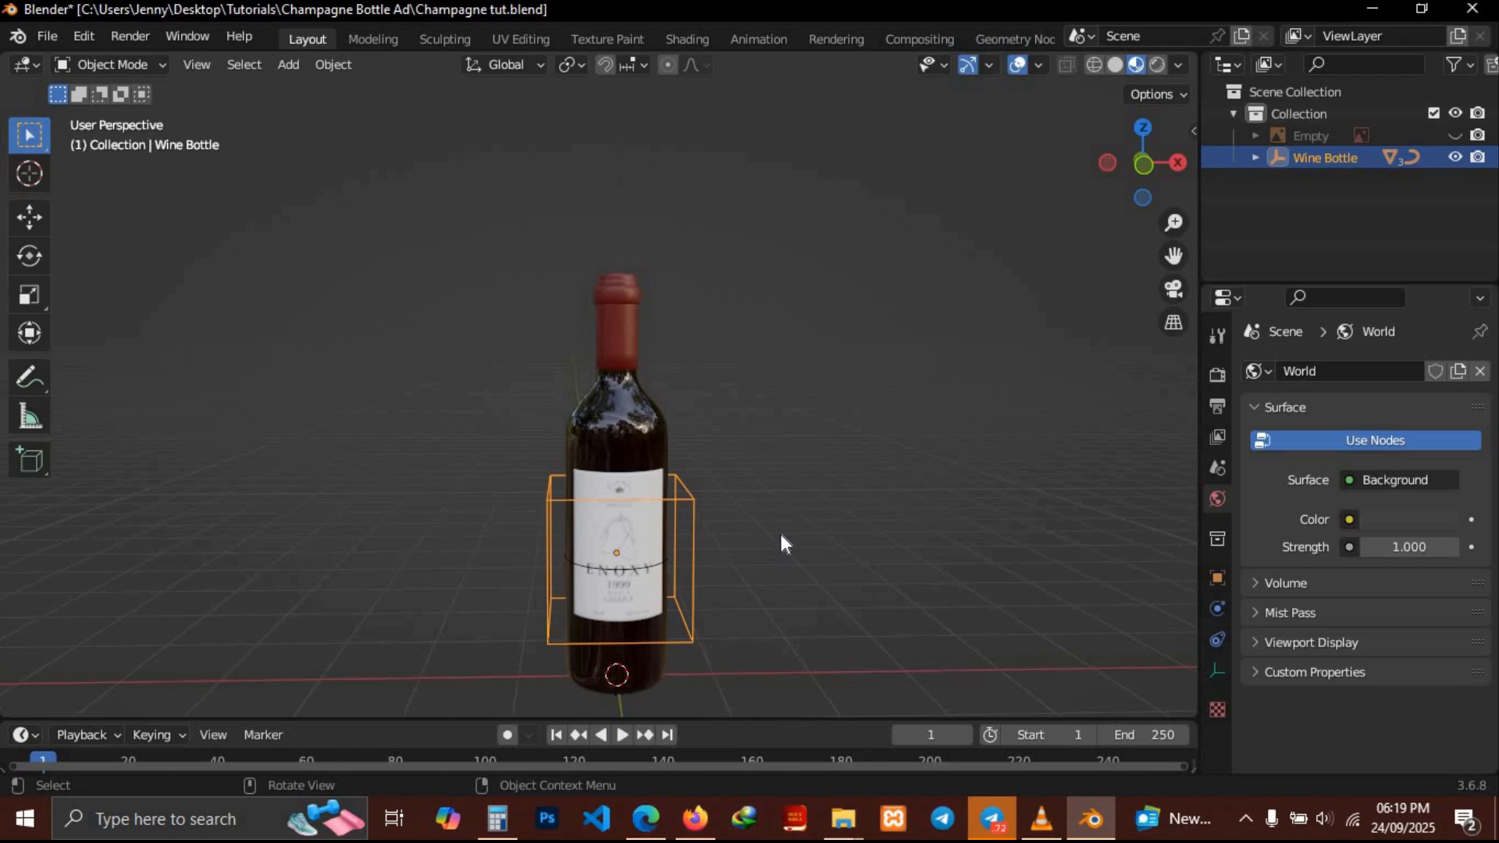
Add a cube mesh at the origin and scale it uniformly to about 0.626
key(shift+a)
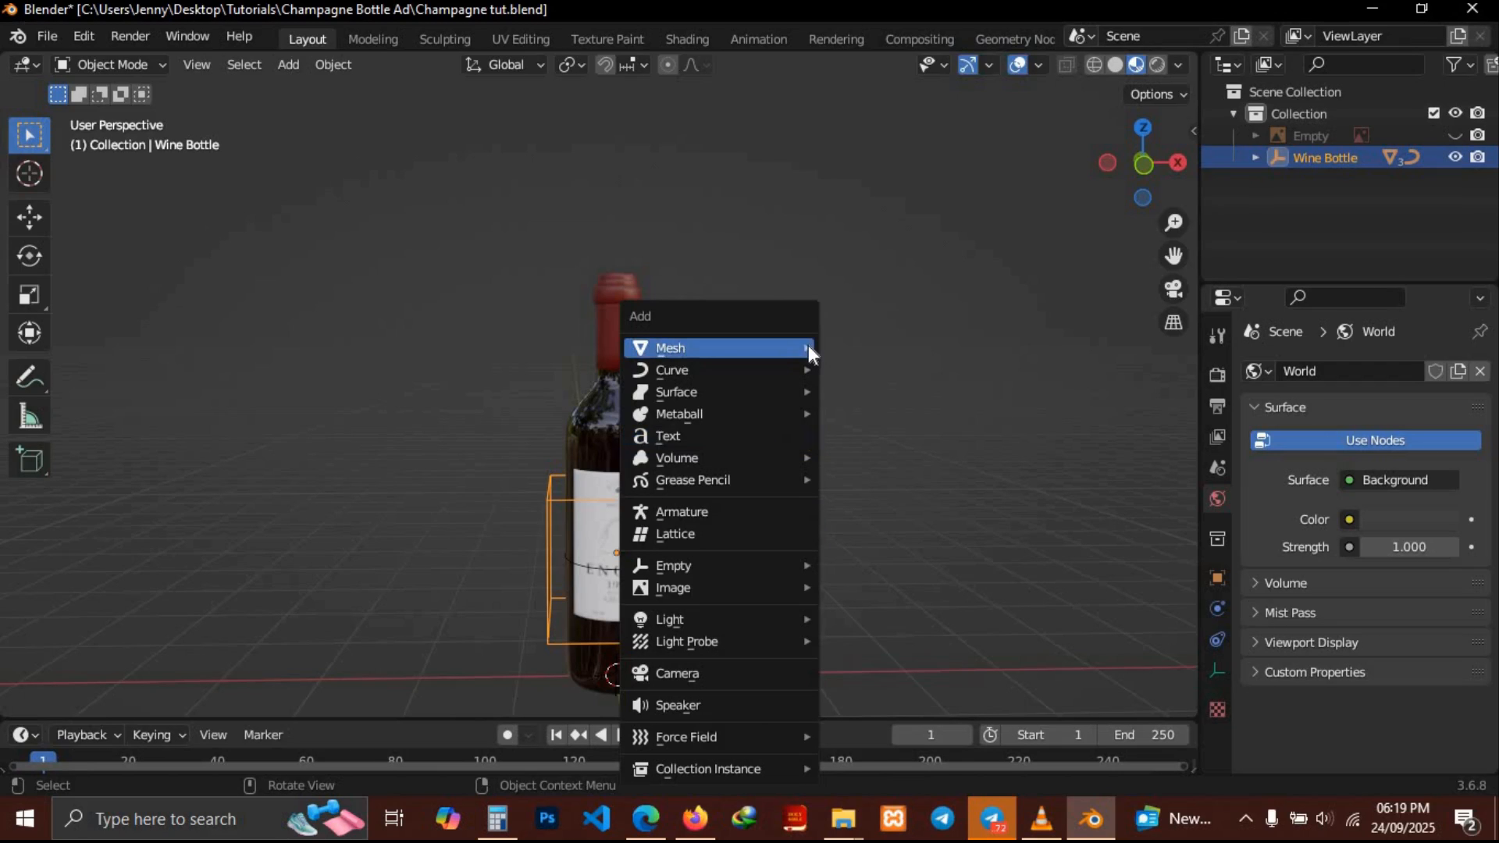
mouse_move(809, 346)
click(887, 377)
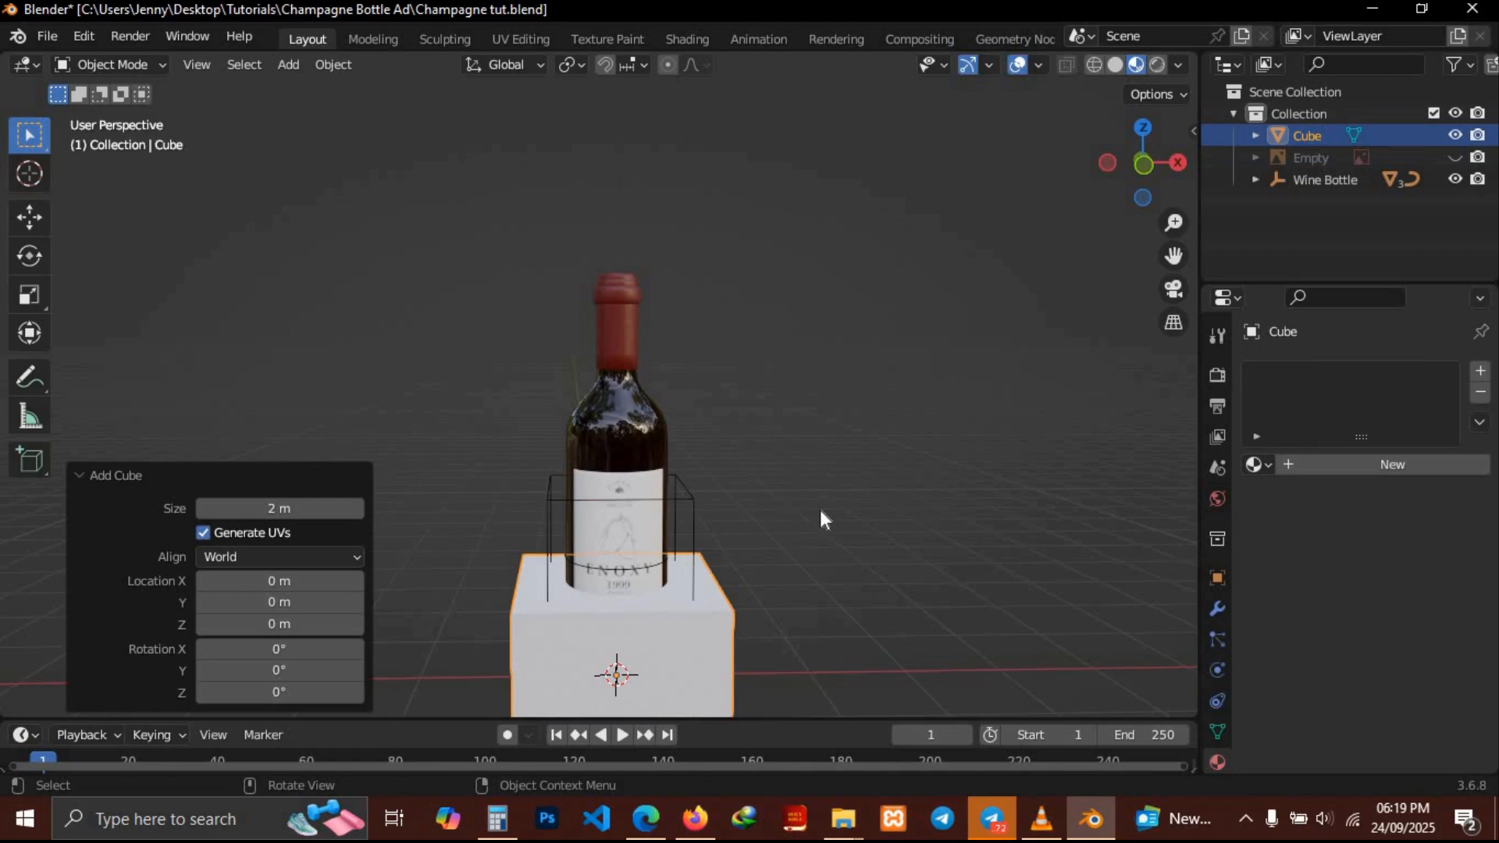
key(s)
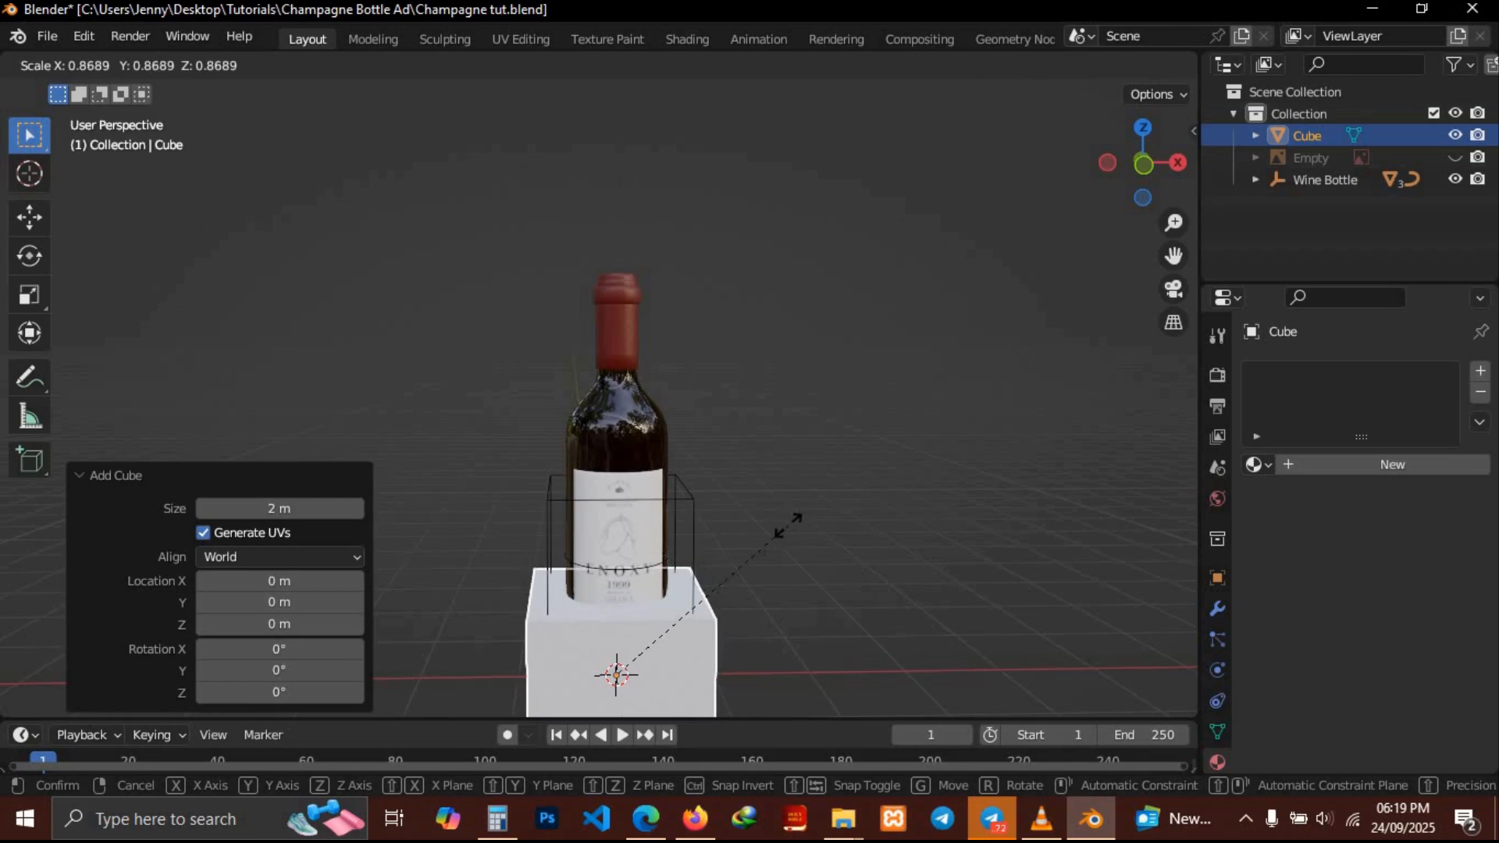
click(731, 558)
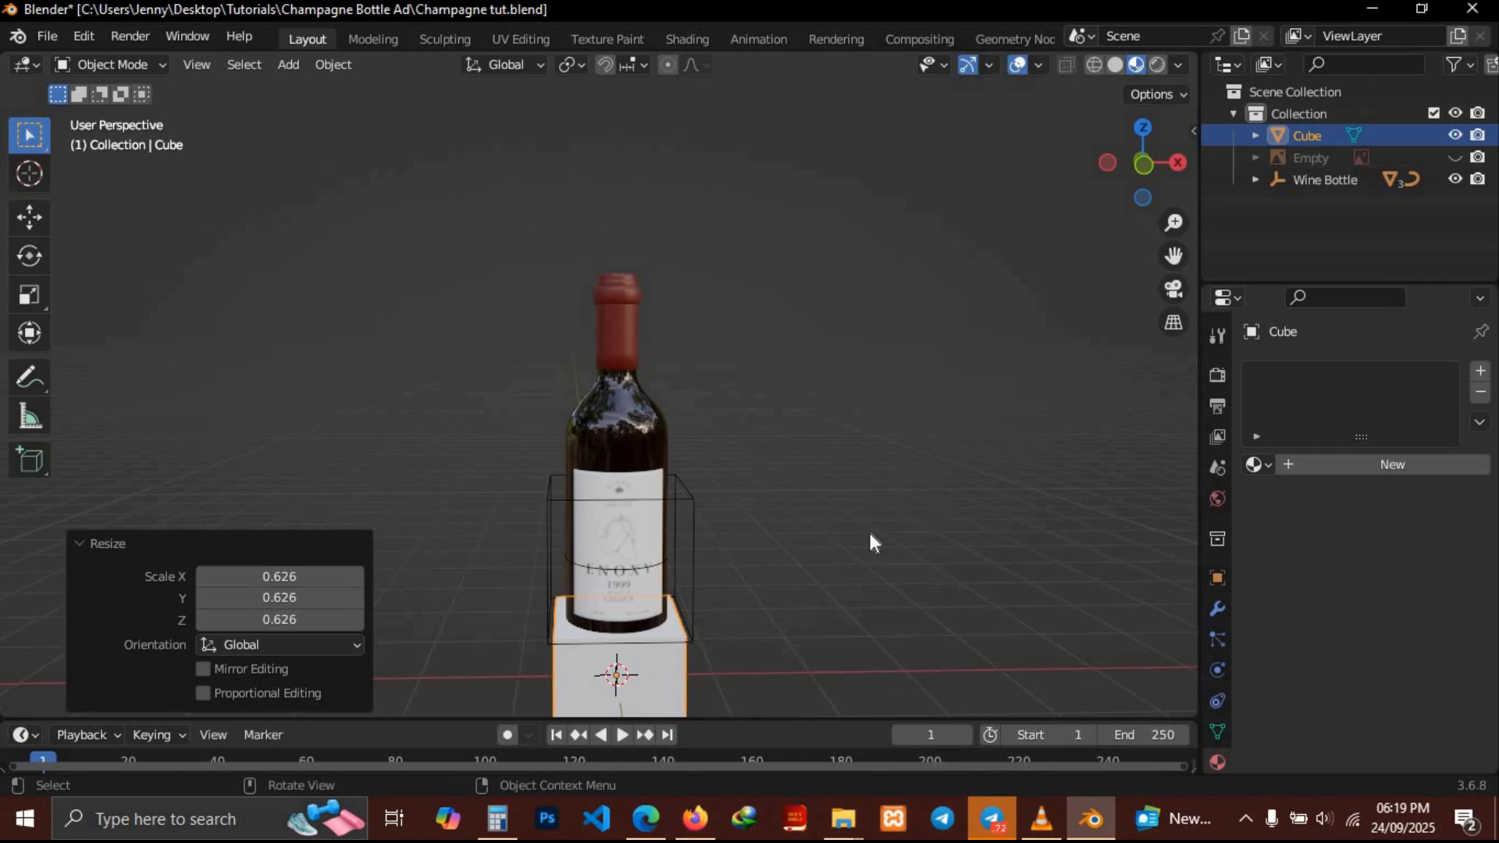
mouse_move(870, 534)
middle_down()
mouse_move(951, 504)
mouse_move(876, 508)
mouse_move(914, 532)
mouse_move(870, 533)
middle_up()
In Edit Mode from the front view with X-ray on, move the cube's mesh up 0.625 m along Z
key(Tab)
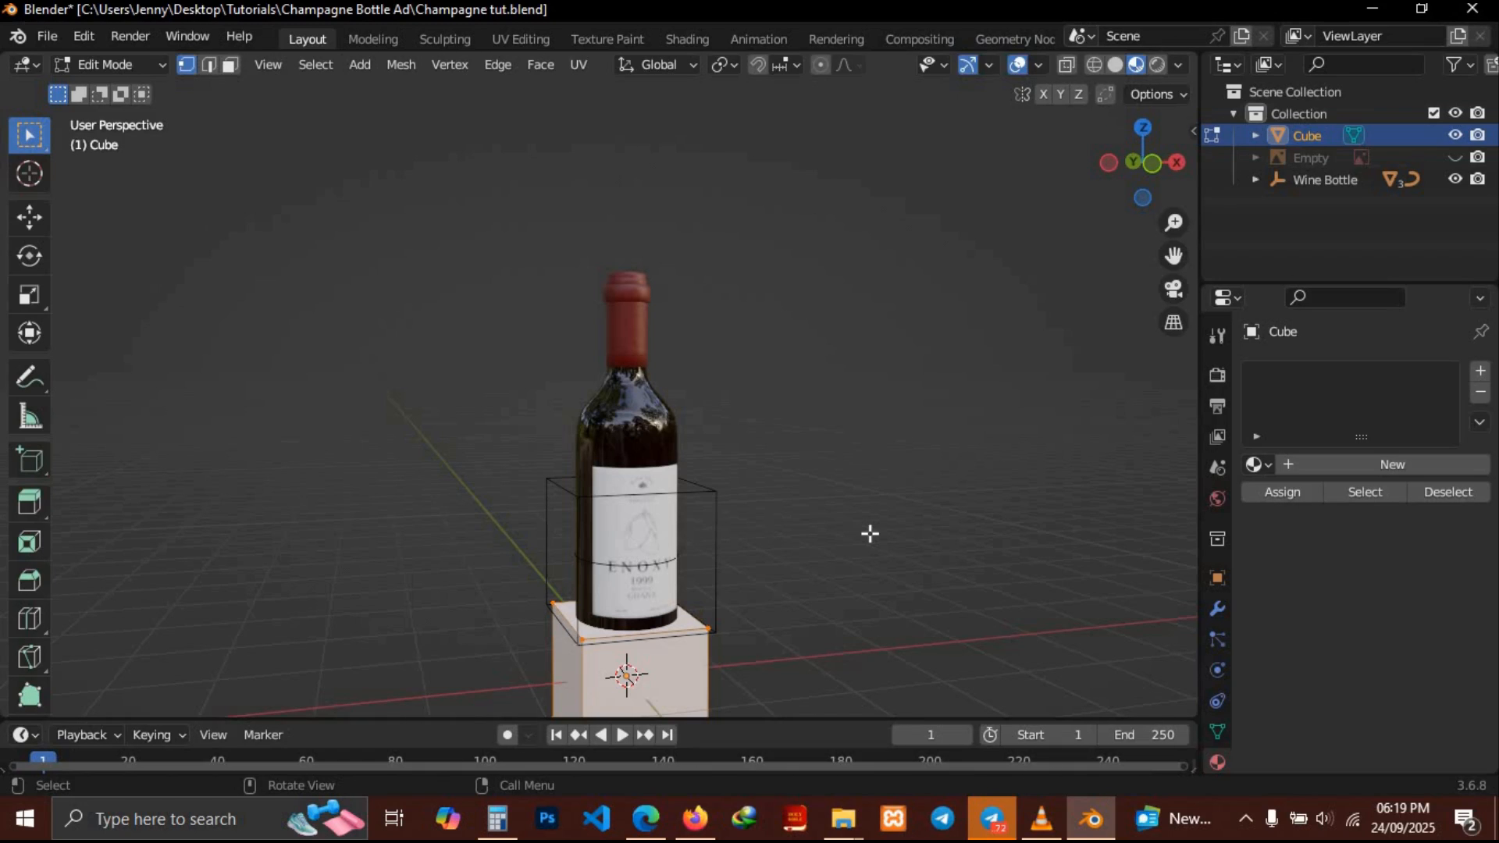
key(KP_1)
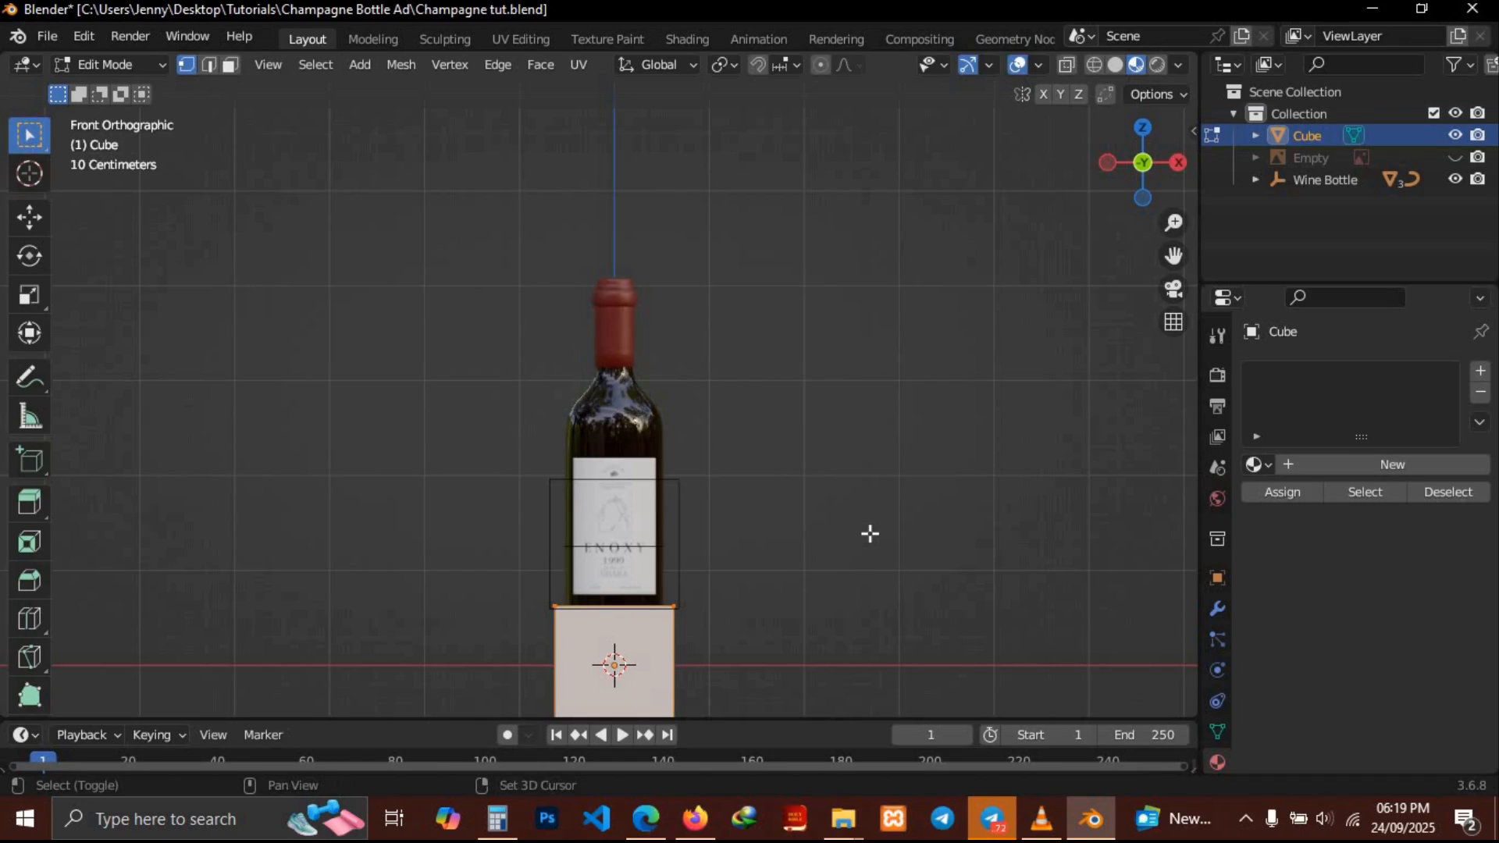
shift+middle_drag(870, 535, 864, 439)
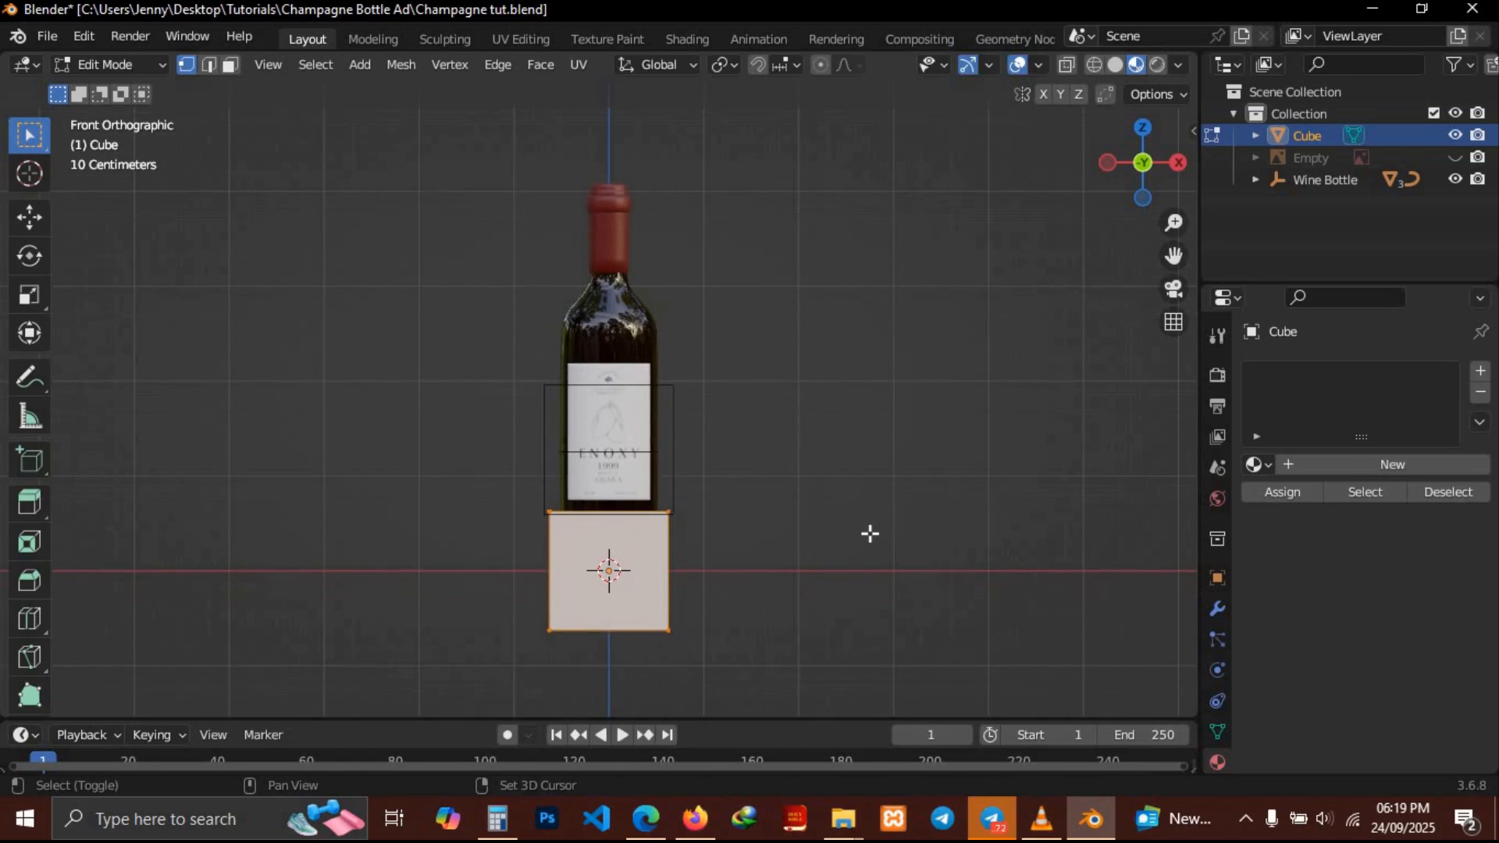
click(1072, 65)
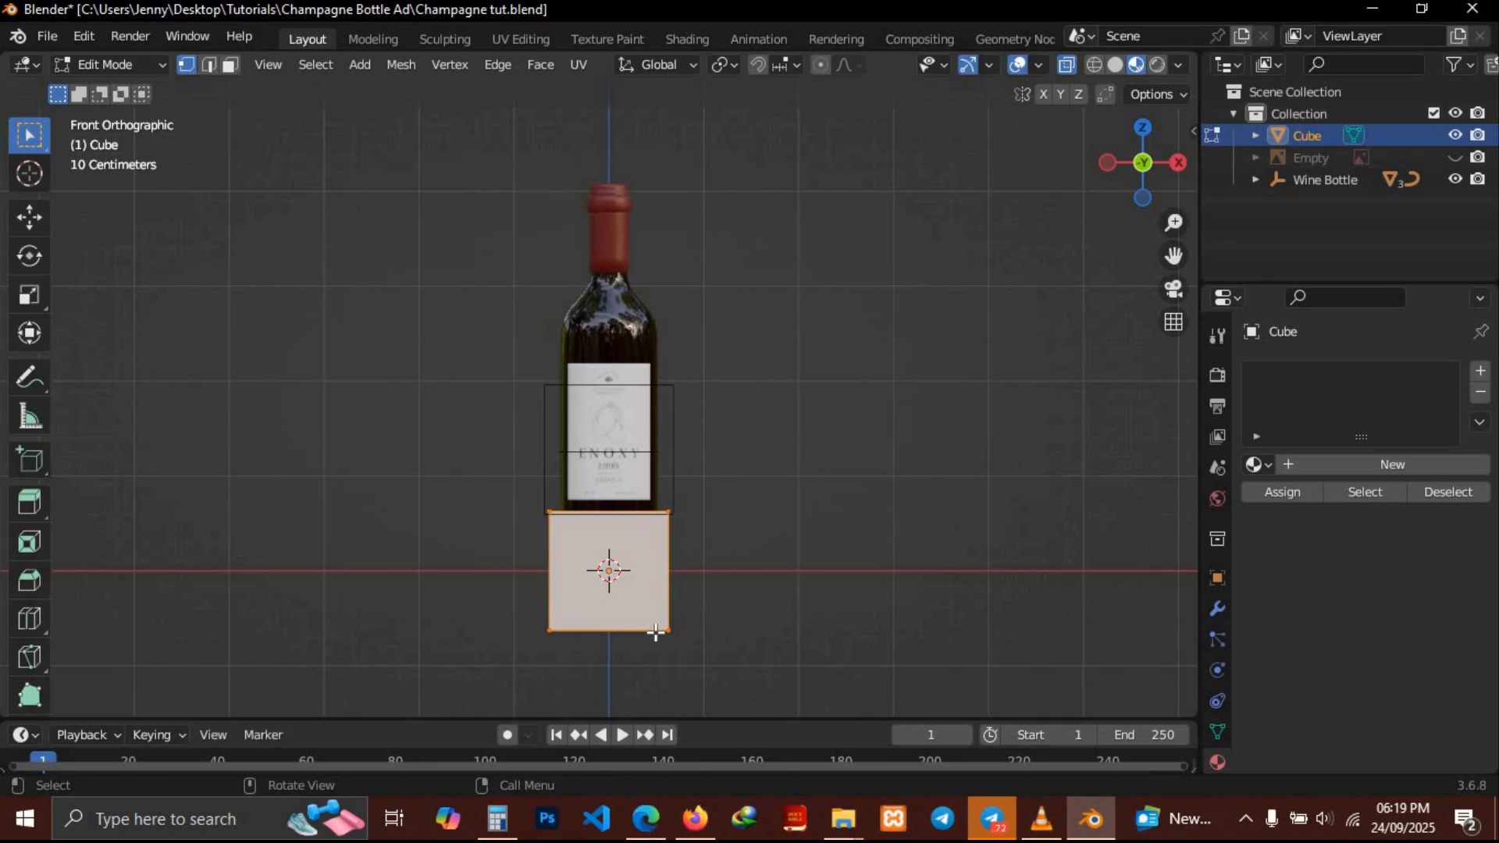
key(g)
key(z)
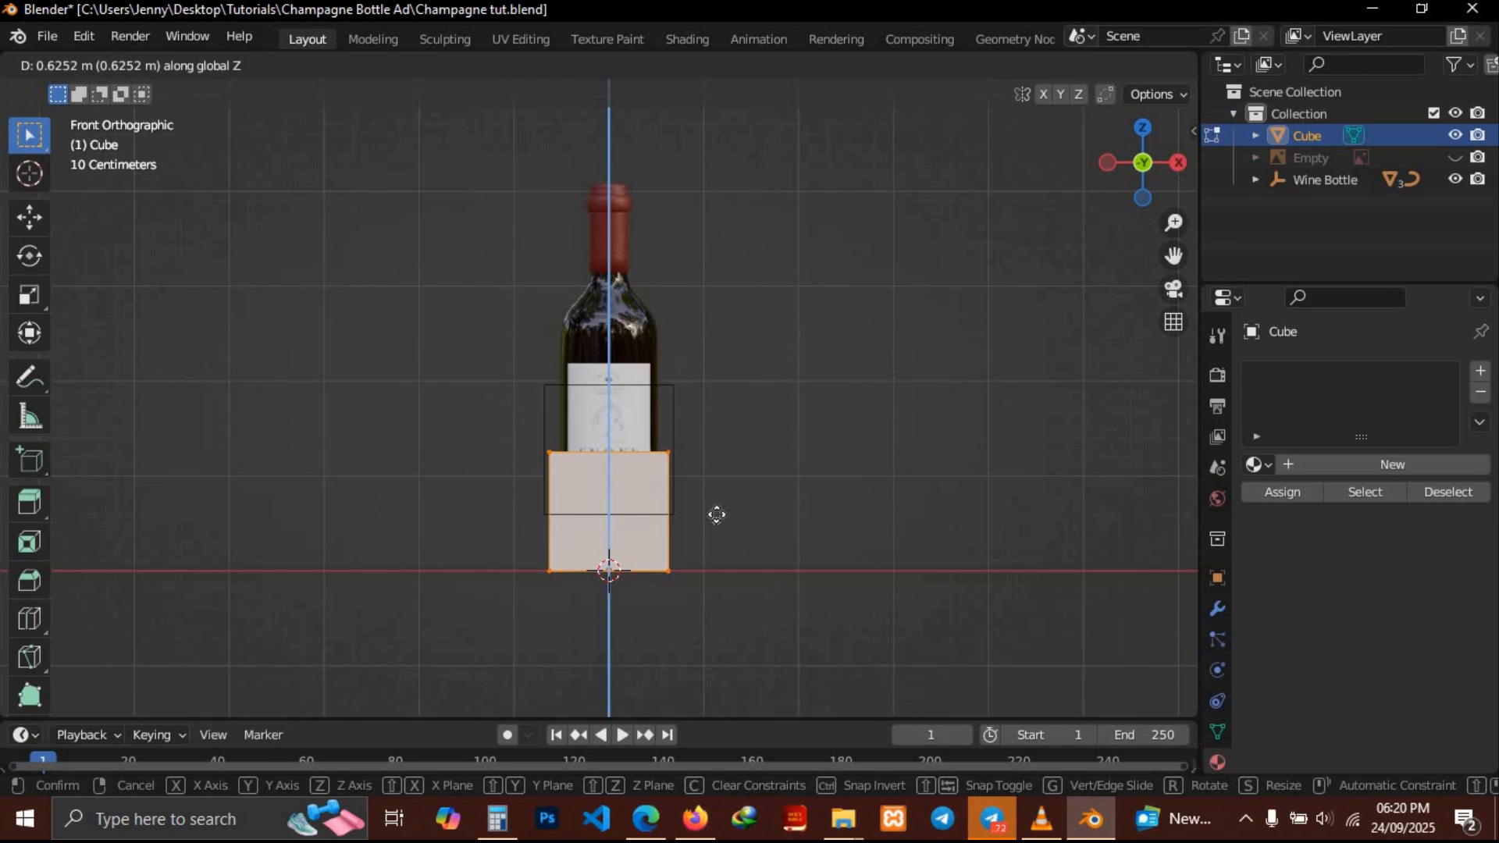
click(717, 514)
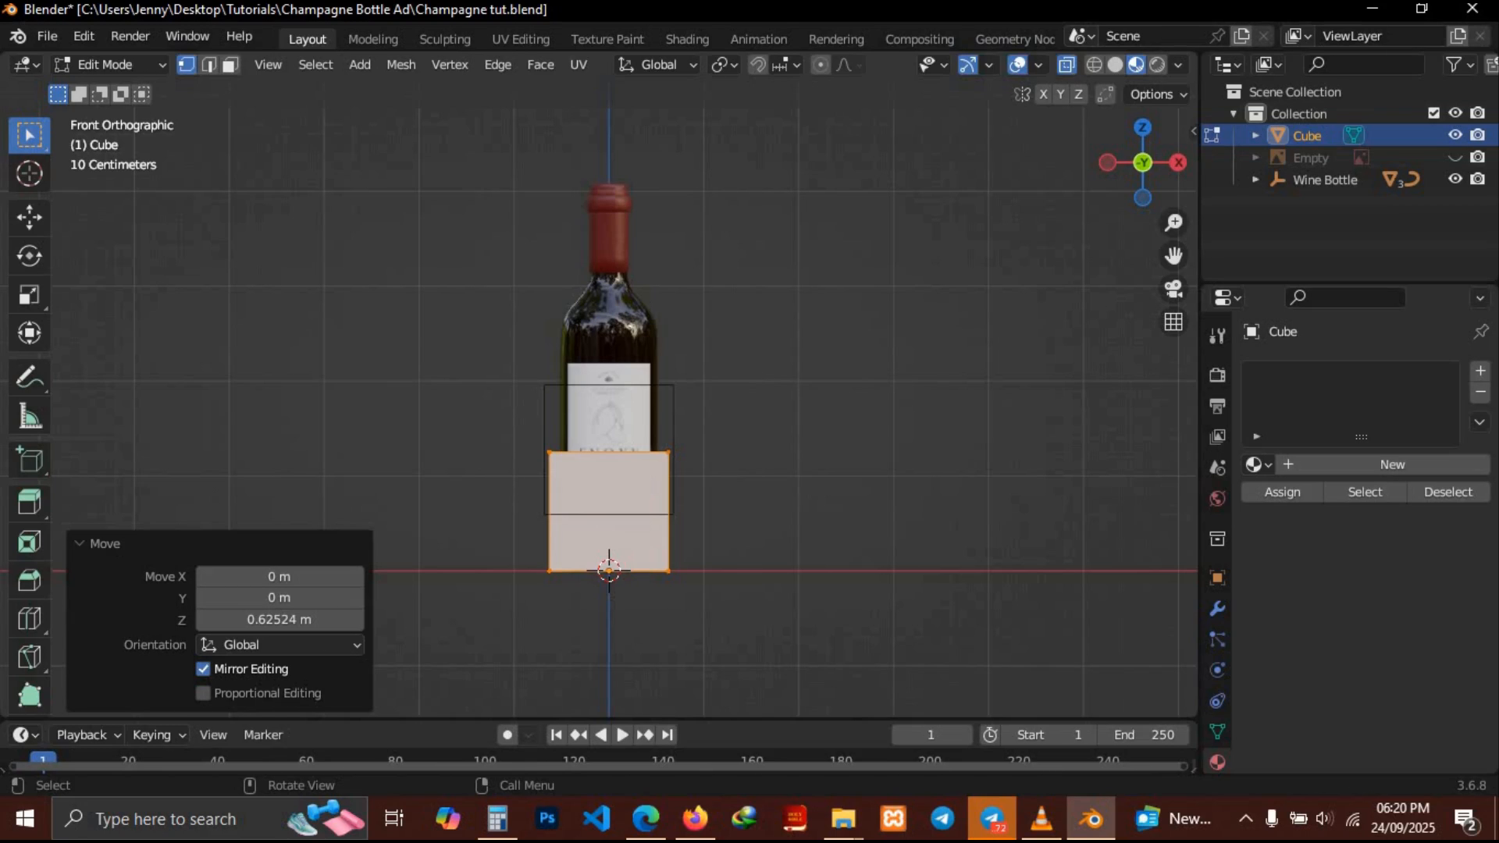
Scale the cube's mesh uniformly to 0.927 and lower it about 0.058 m along Z
key(s)
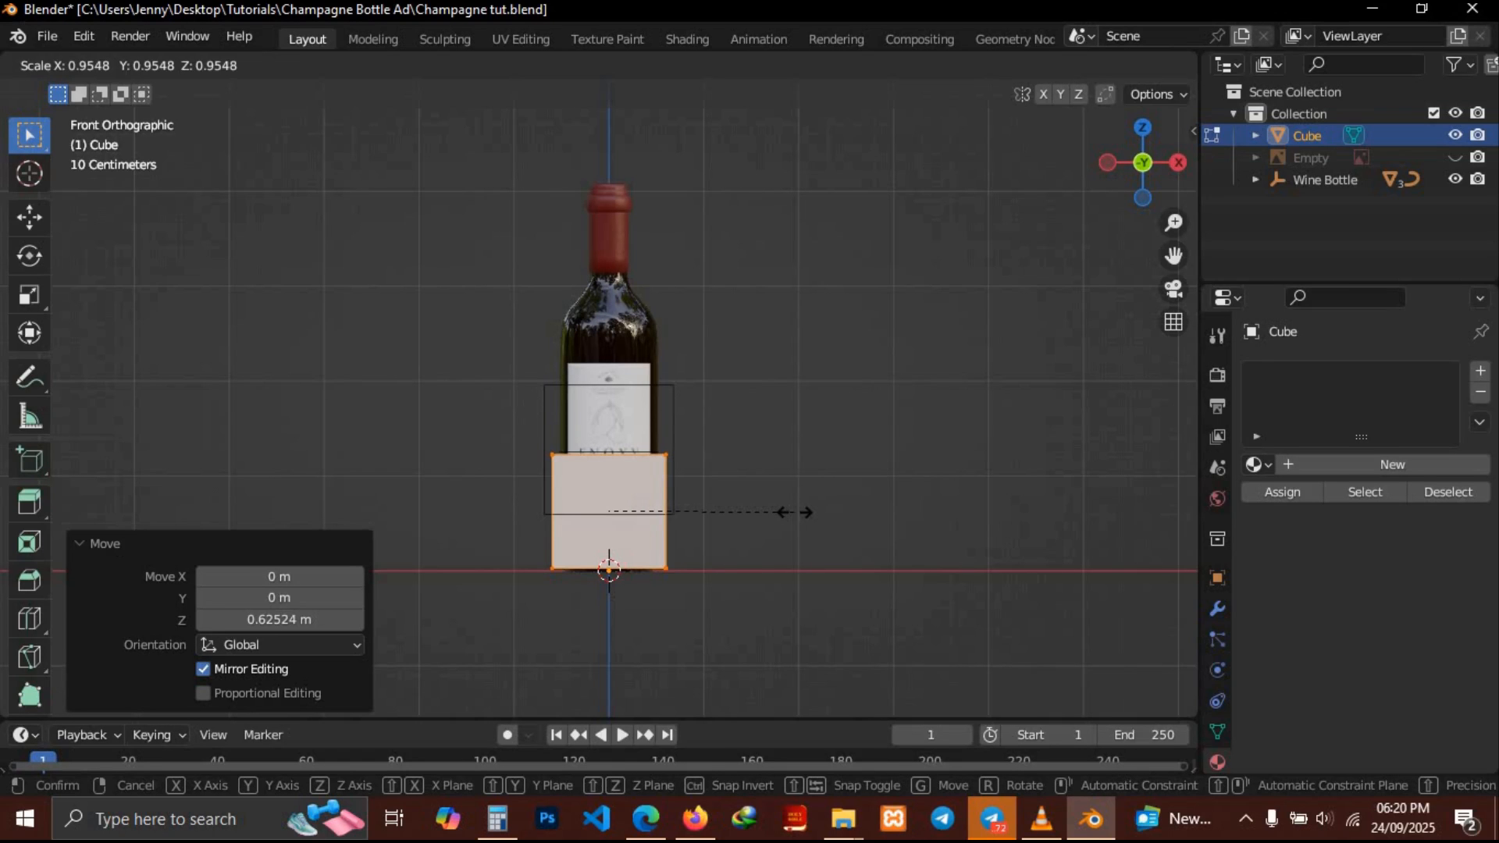
click(790, 513)
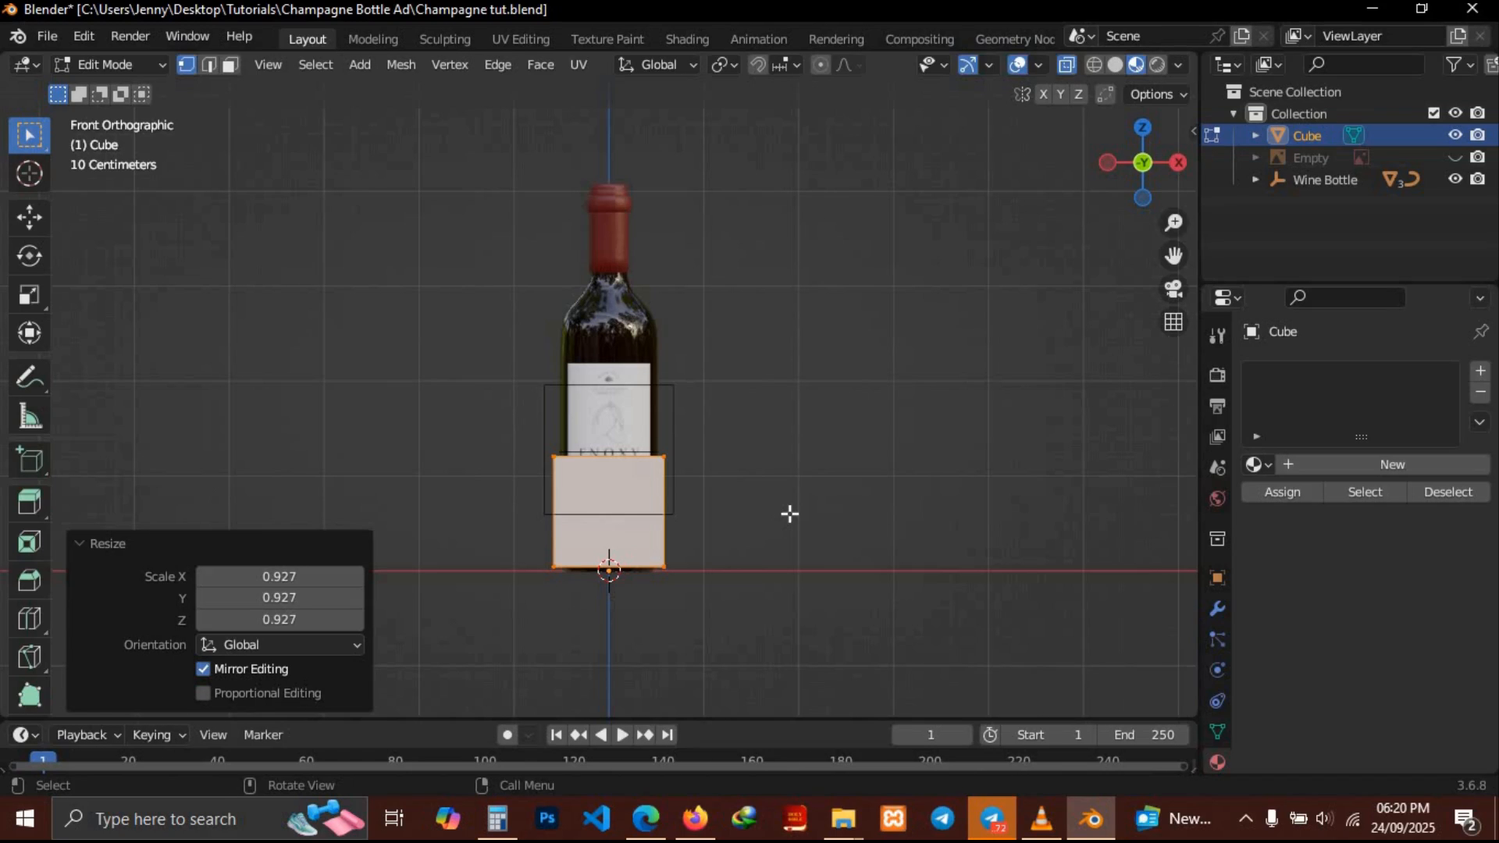
key(g)
key(z)
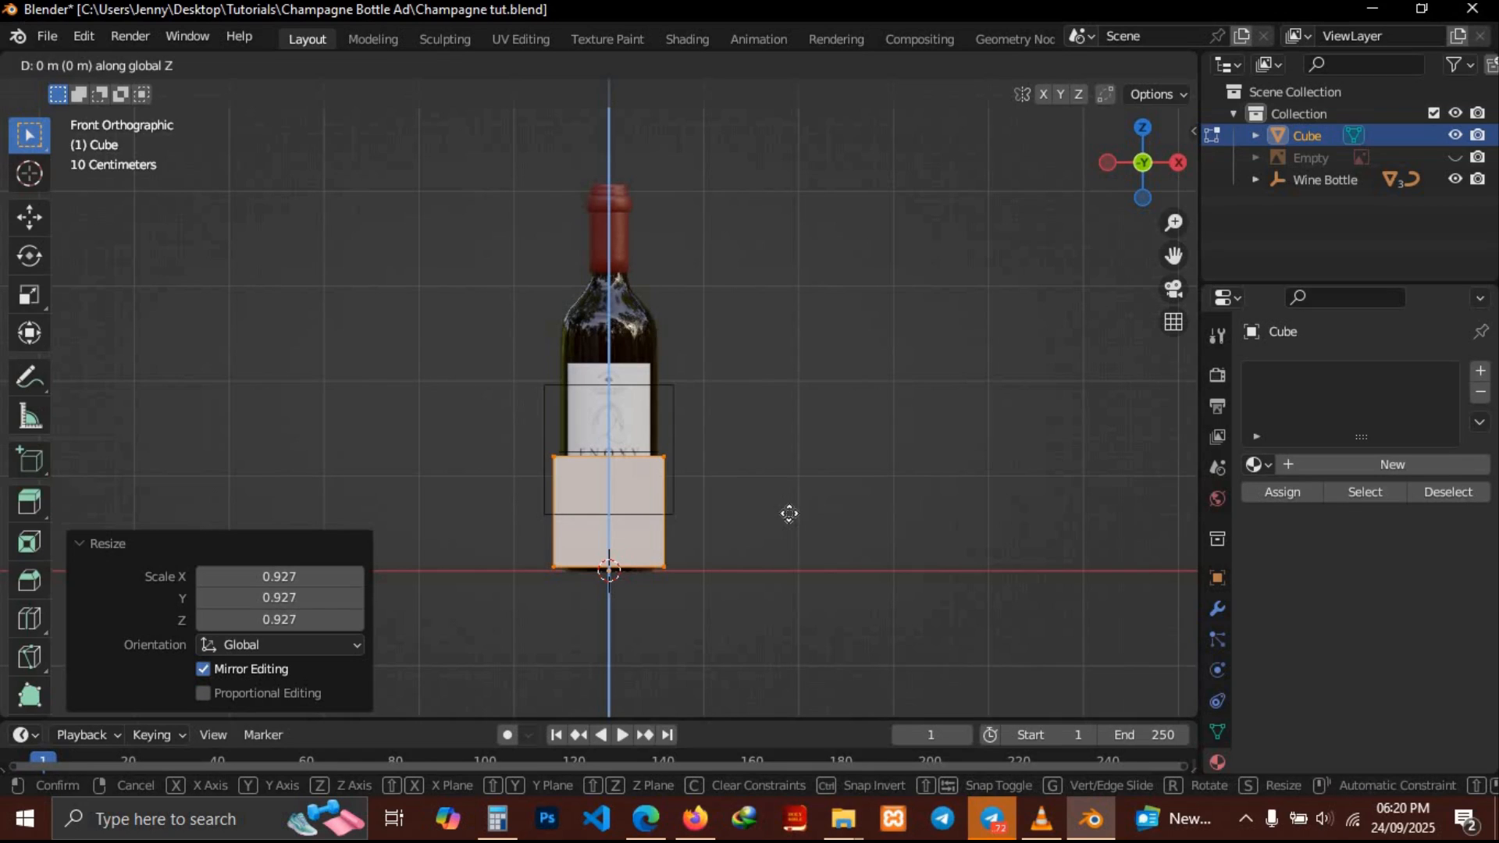
click(790, 520)
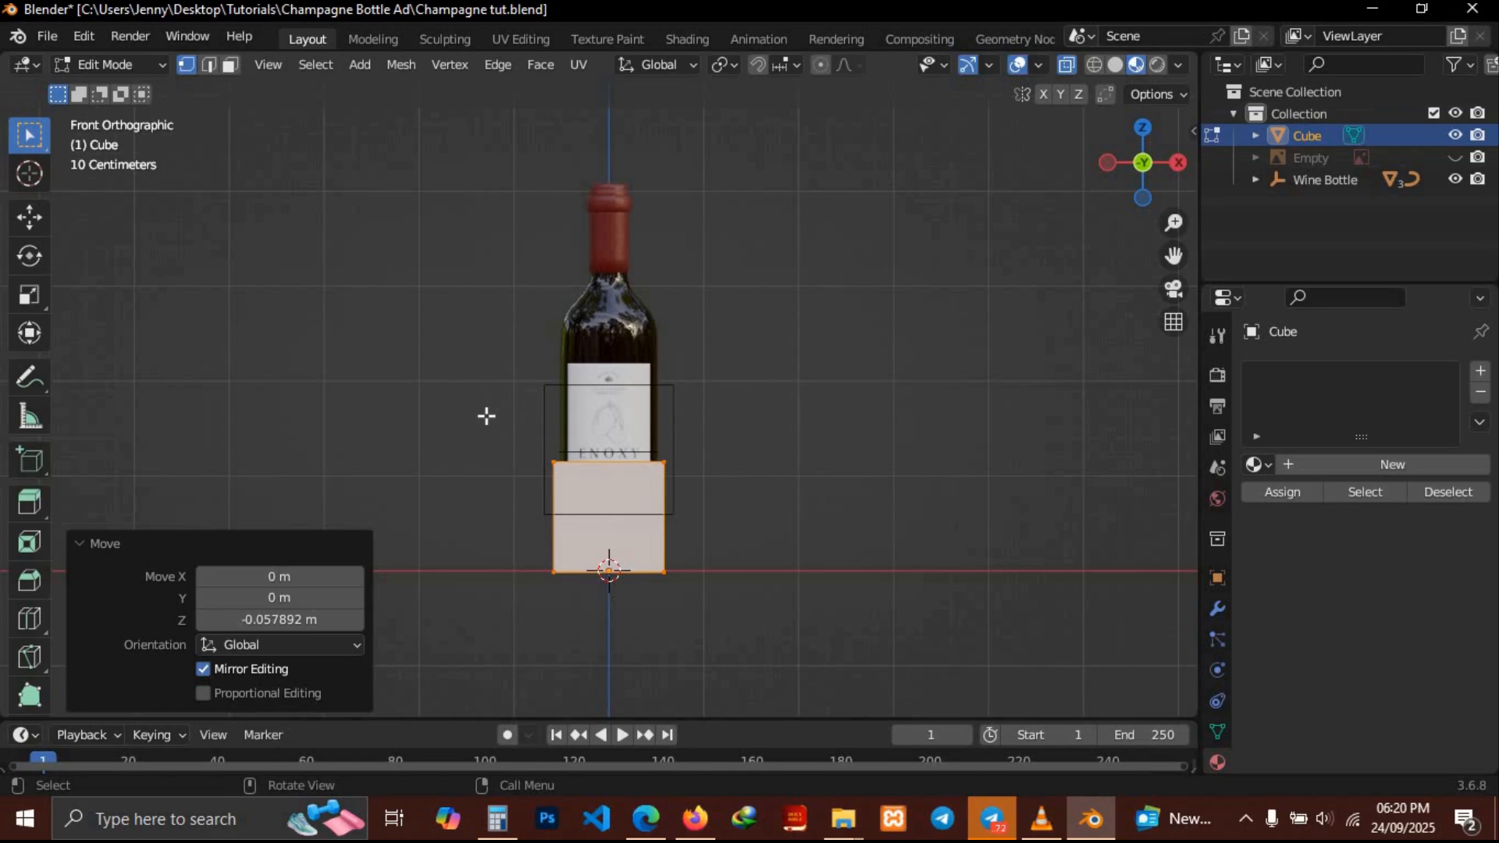
Select the cube's top vertices and raise them about 1.12 m along Z to make a tall box
drag(484, 415, 776, 498)
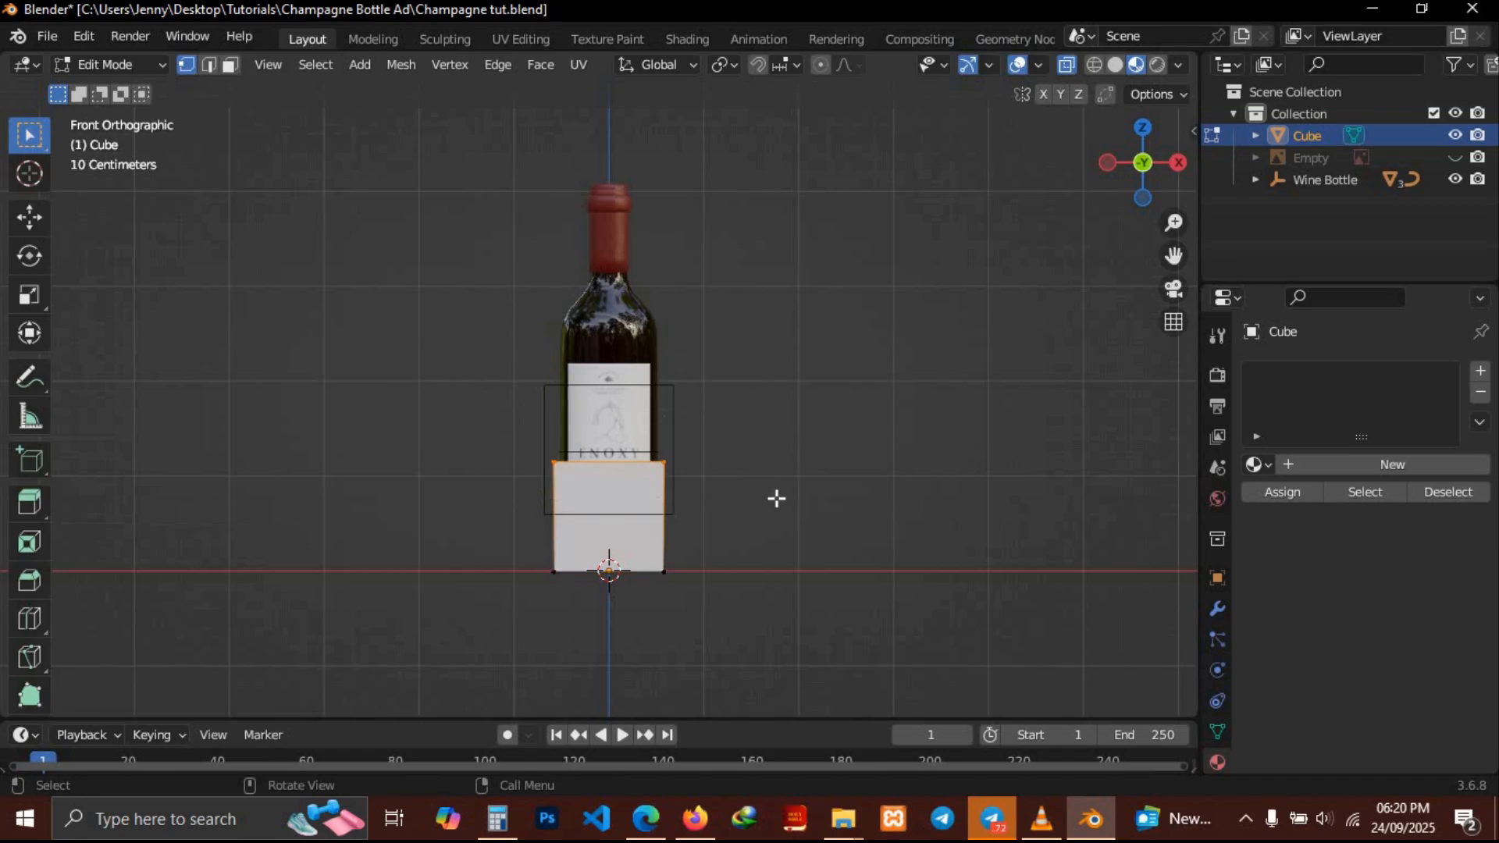
middle_drag(776, 498, 776, 498)
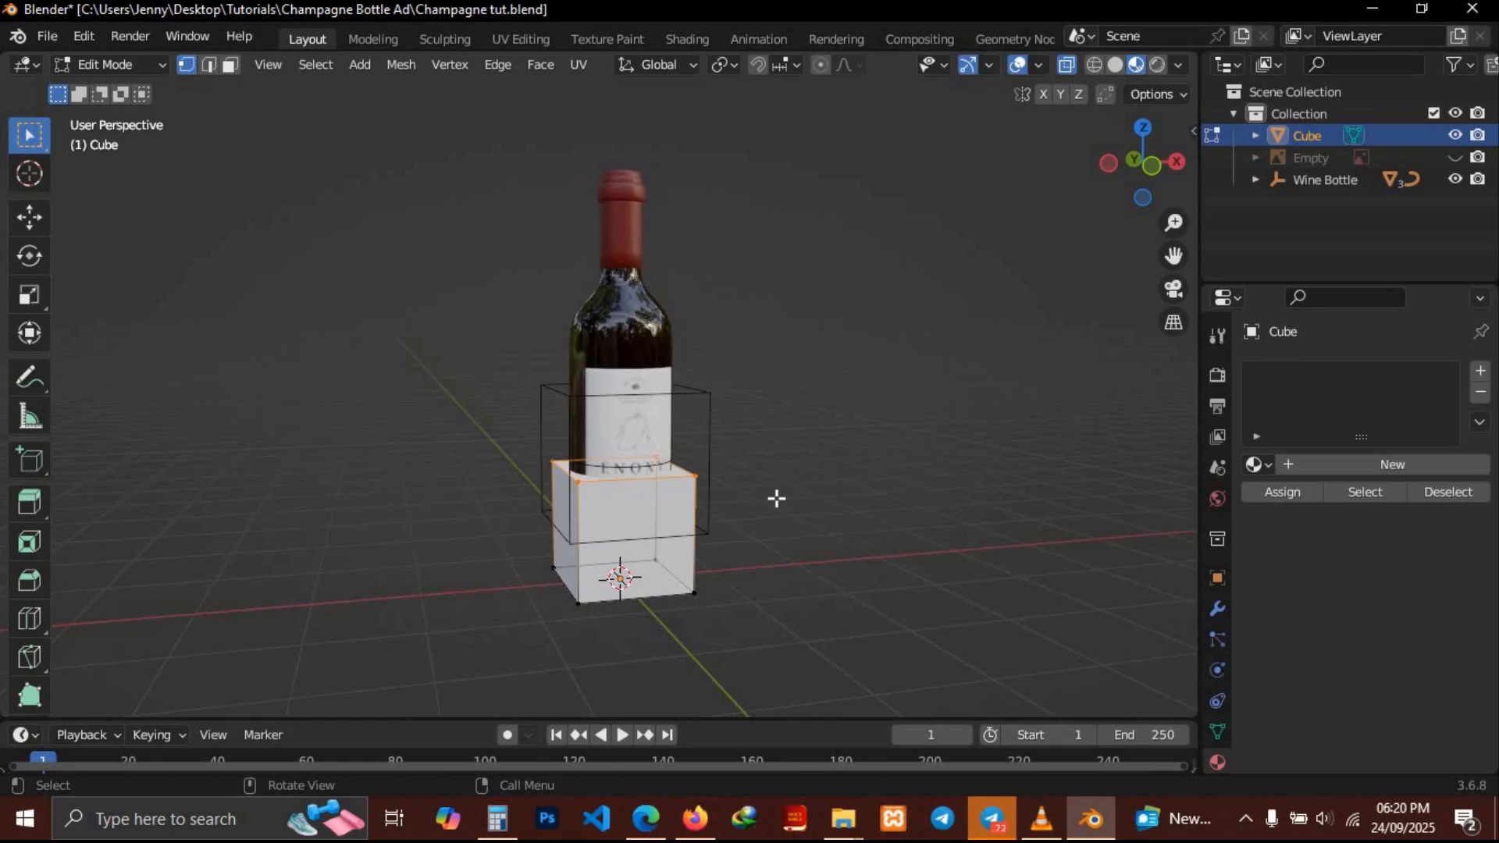
key(g)
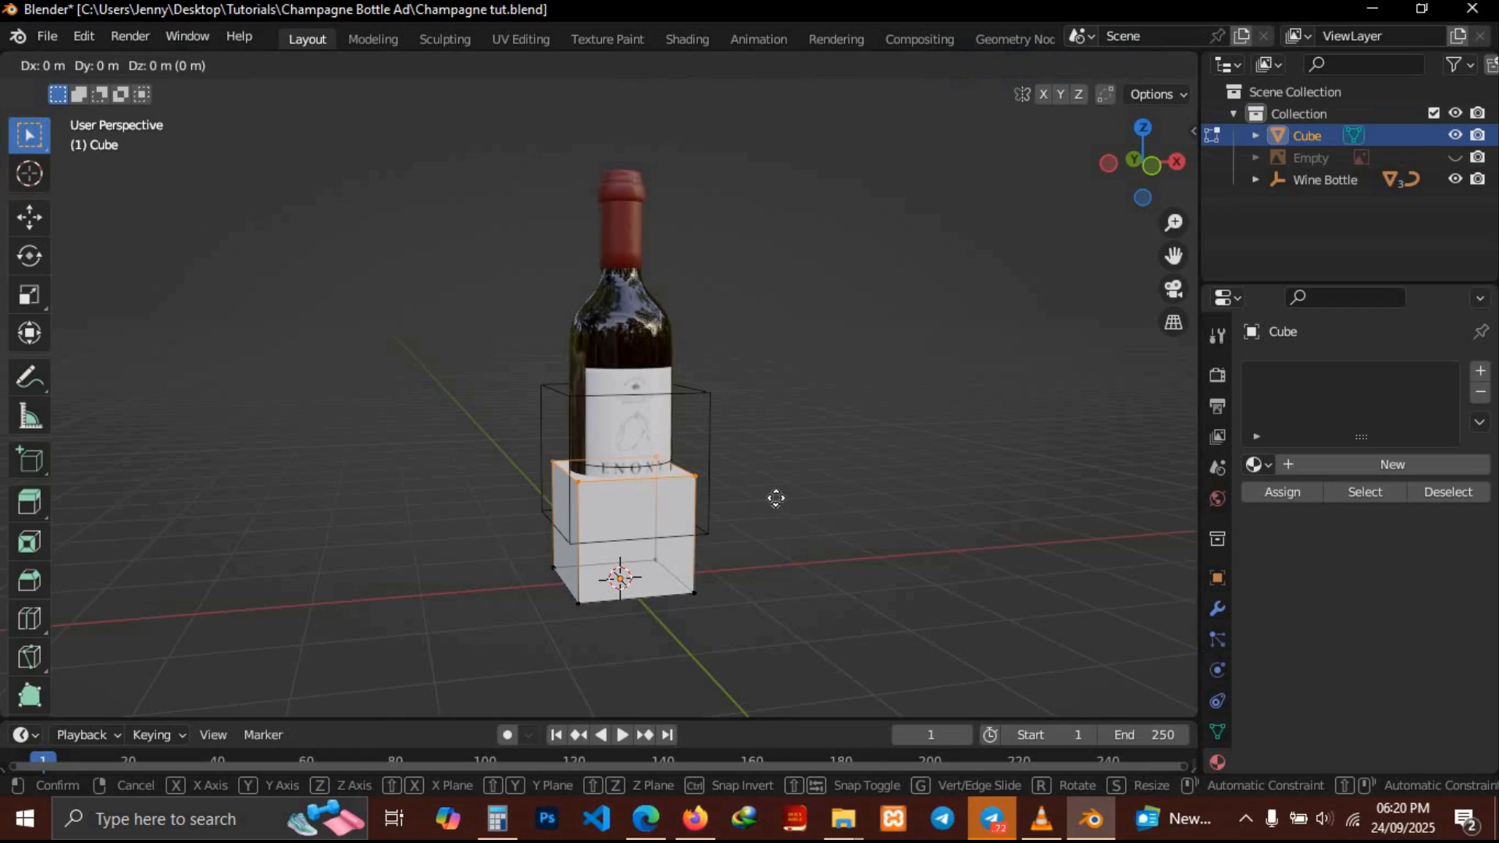
key(z)
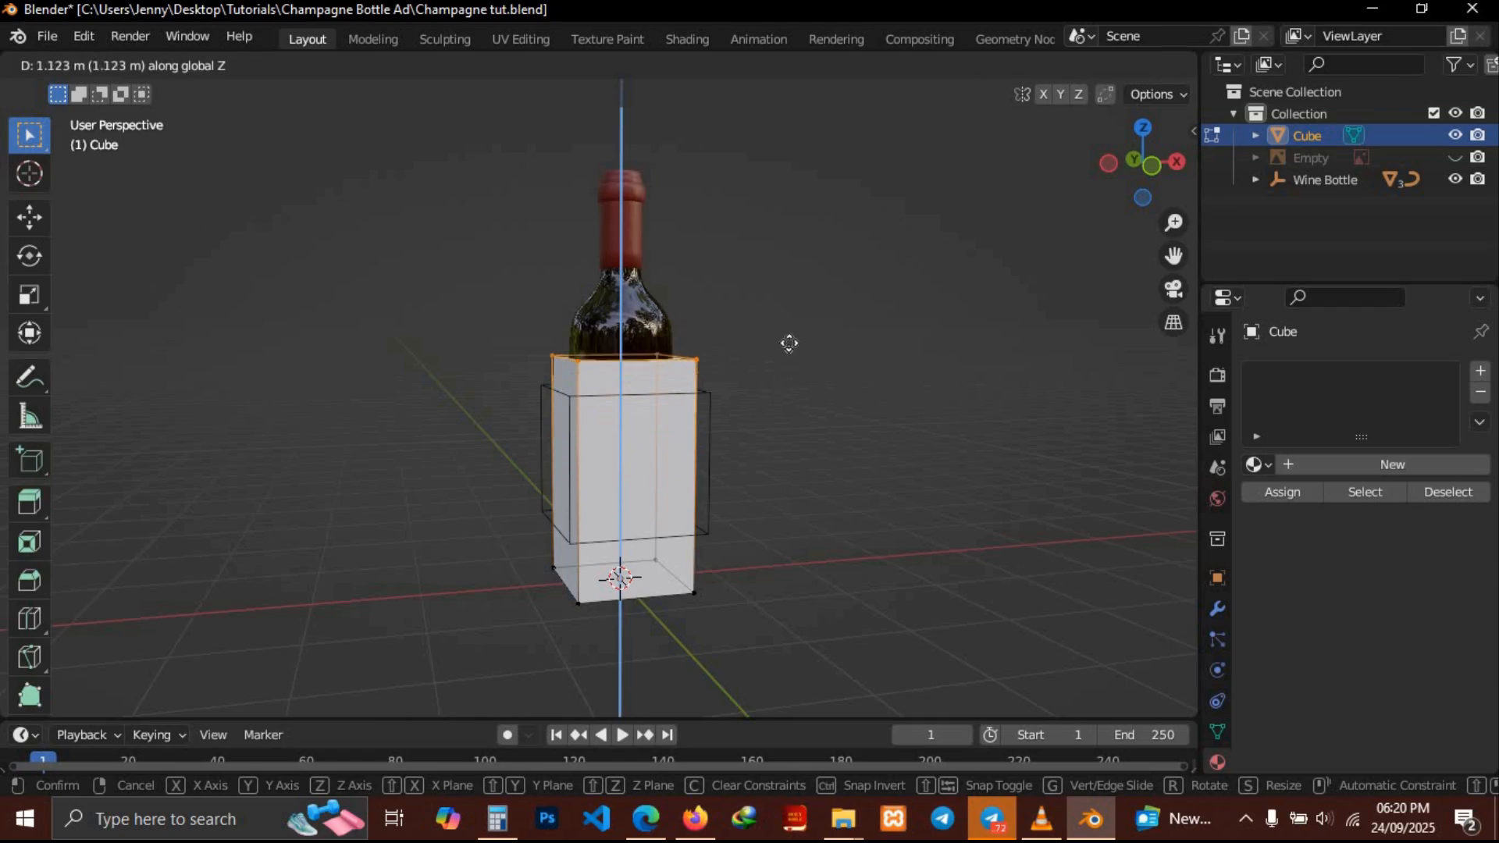
click(795, 184)
Return to Object Mode and switch the viewport to solid shading with X-ray off
middle_drag(812, 234, 781, 242)
key(Tab)
key(alt+z)
click(1118, 61)
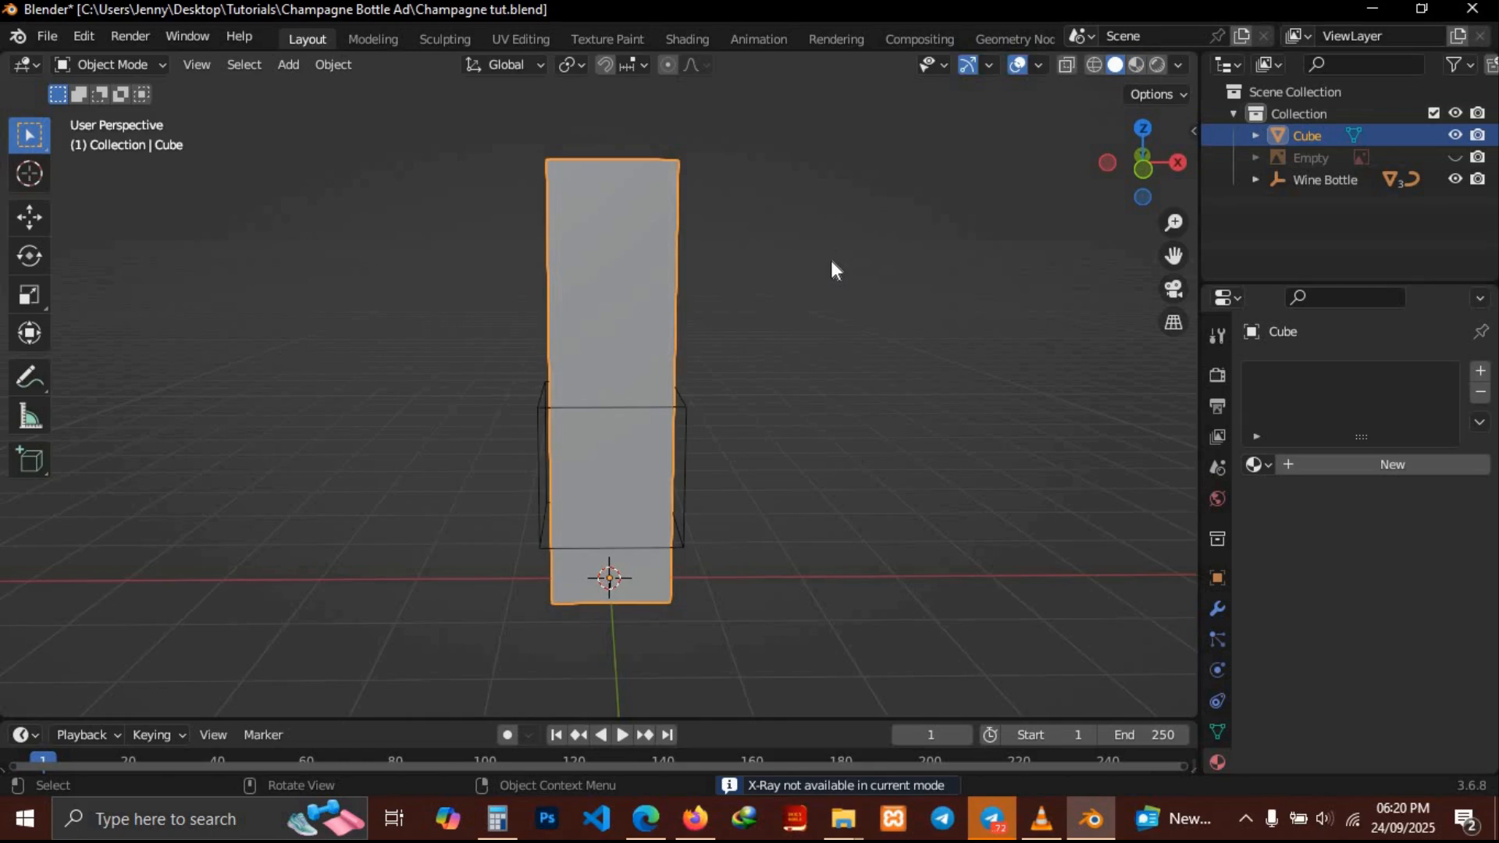
Move the Wine Bottle group about -2.09 m along X, beside the box
click(626, 406)
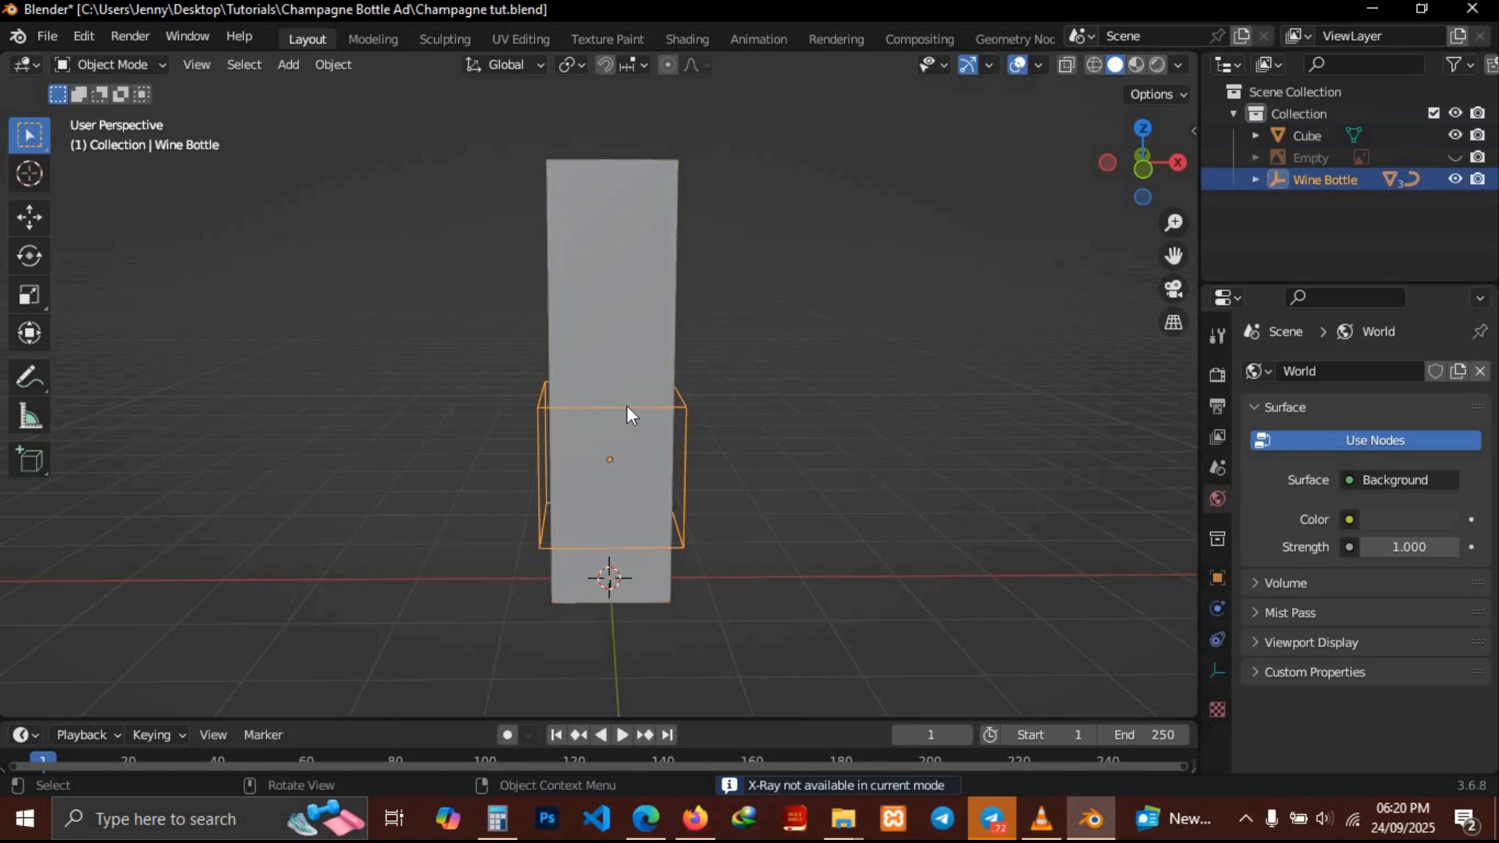
key(g)
key(x)
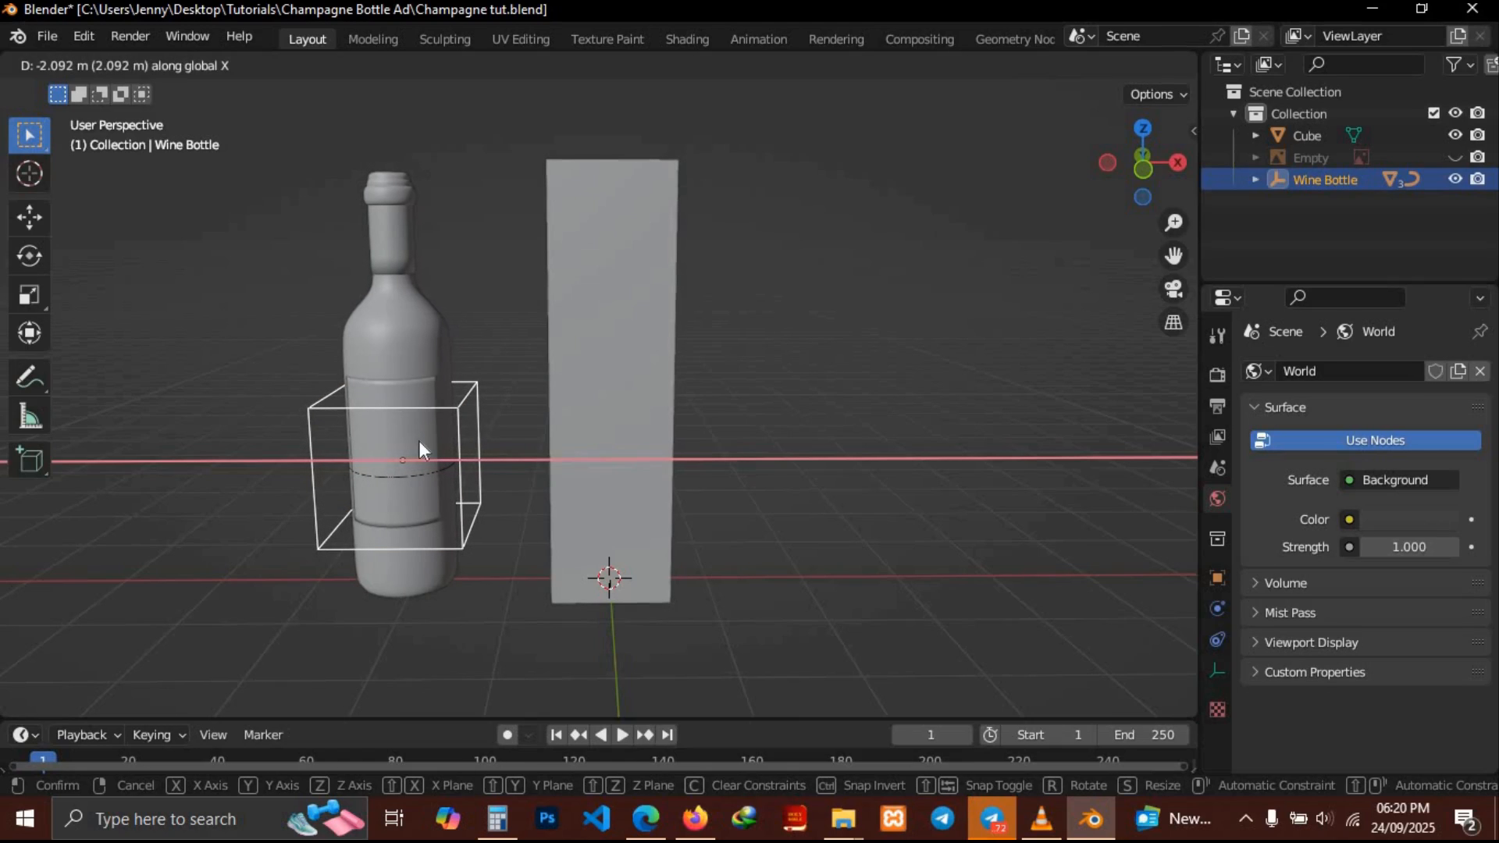
click(419, 440)
Select the tall cube and add a Bevel modifier to it
click(594, 364)
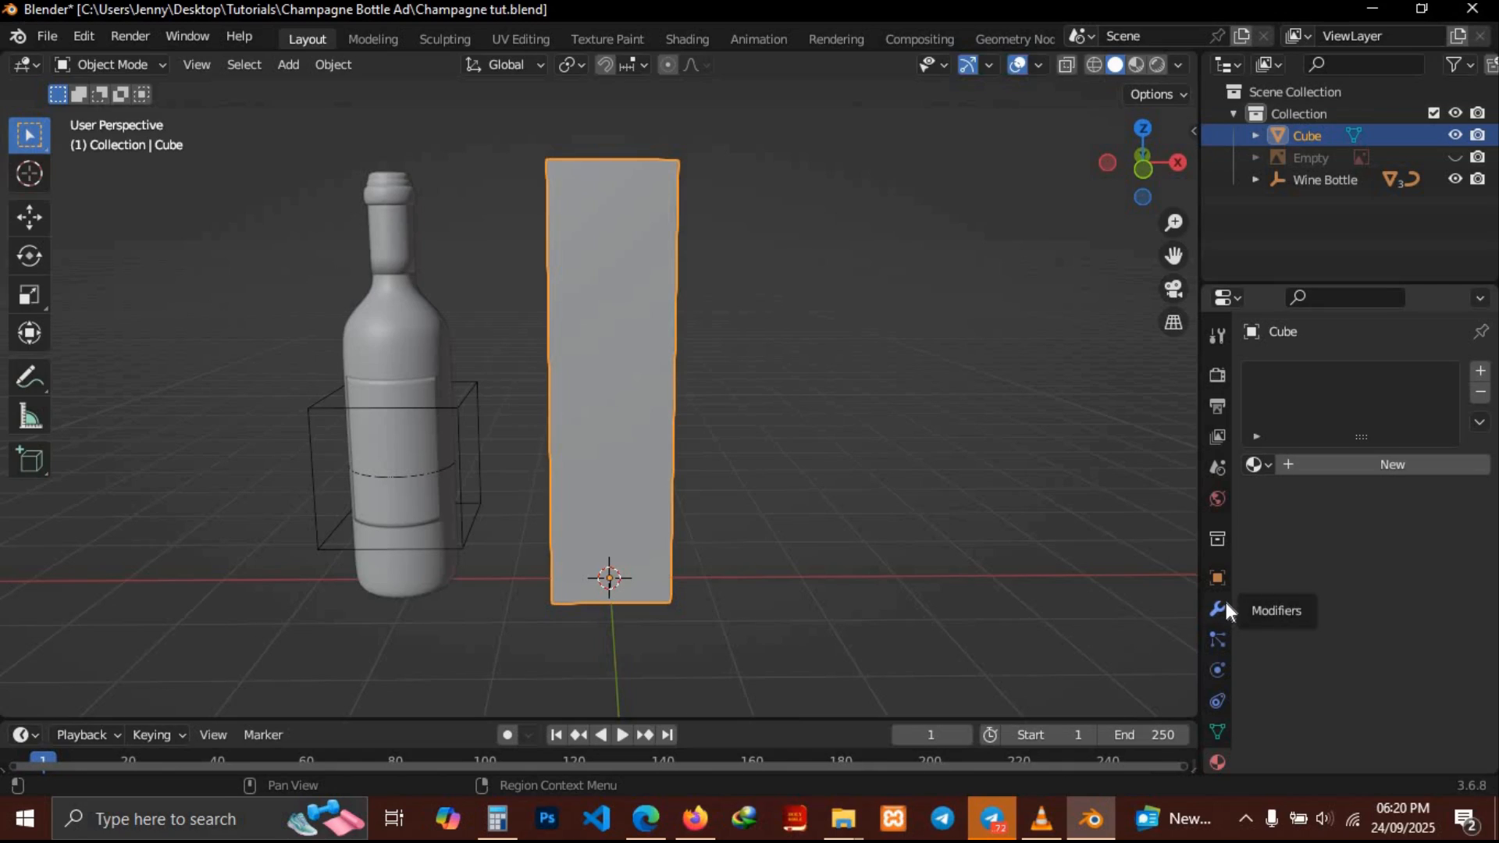
middle_drag(785, 438, 786, 439)
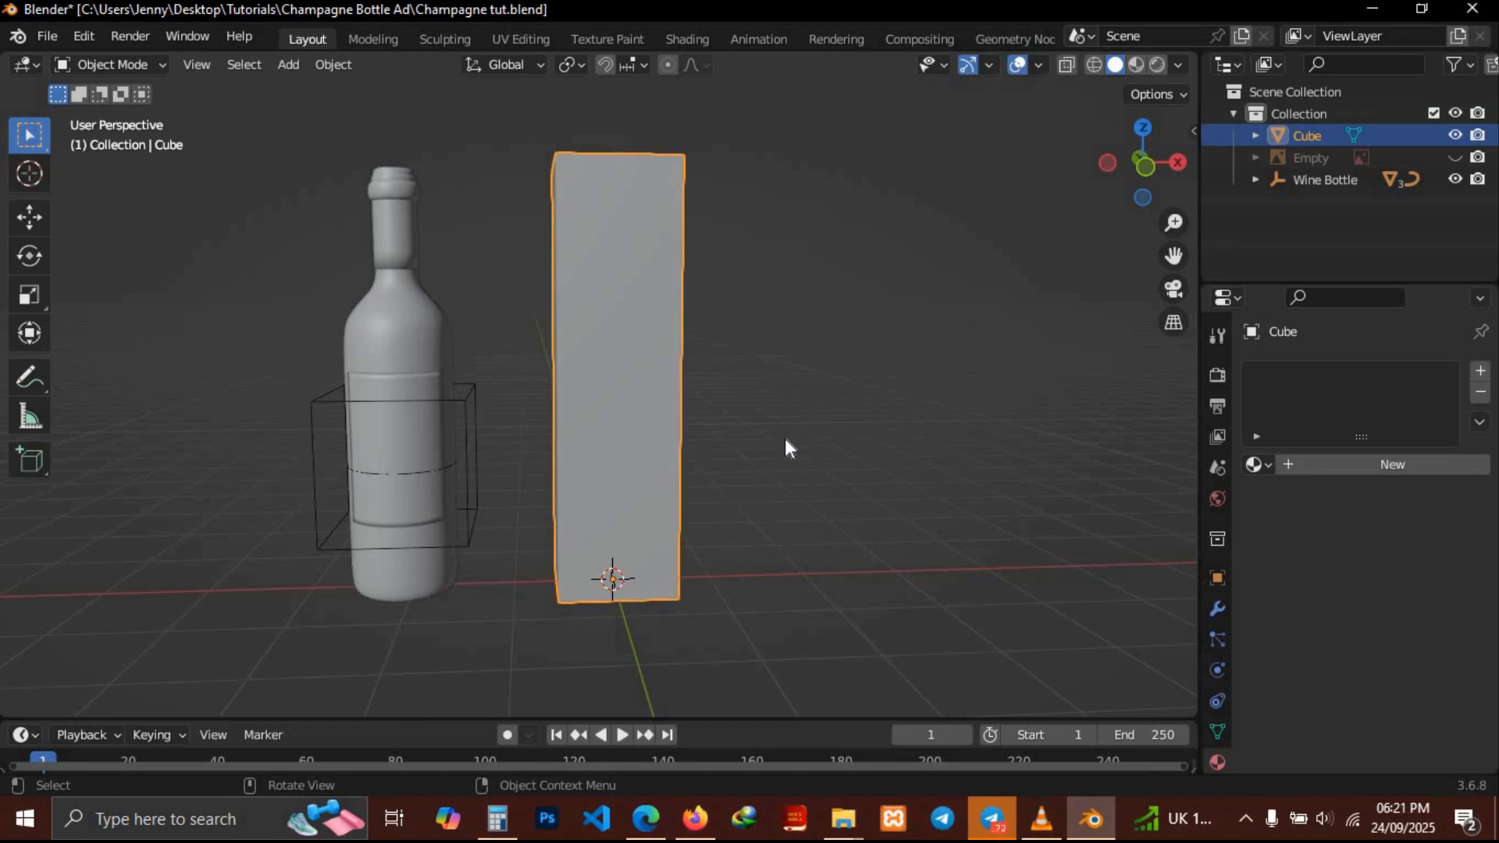
click(1219, 608)
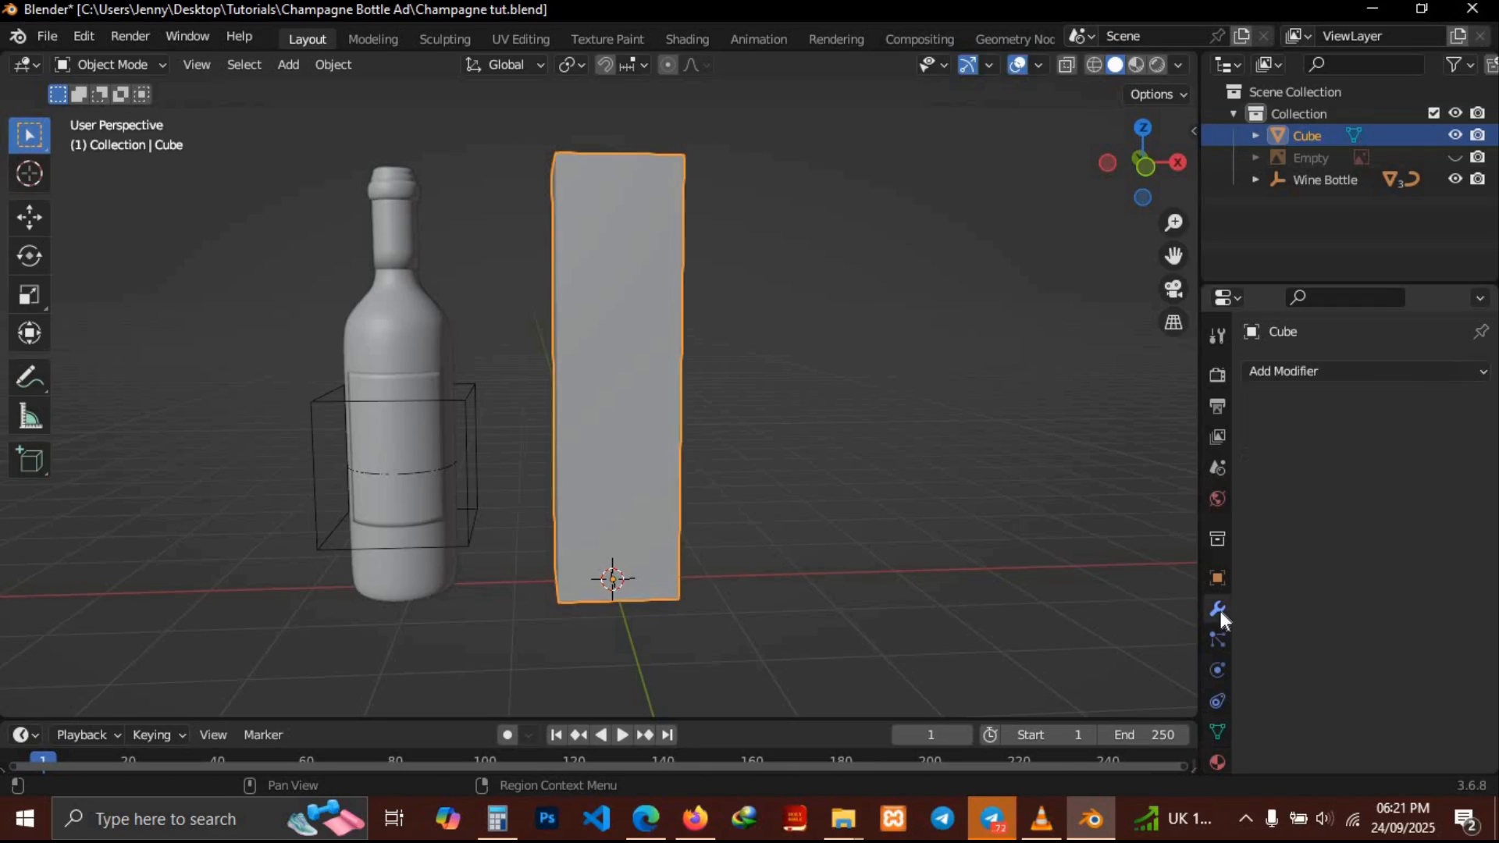
click(1324, 366)
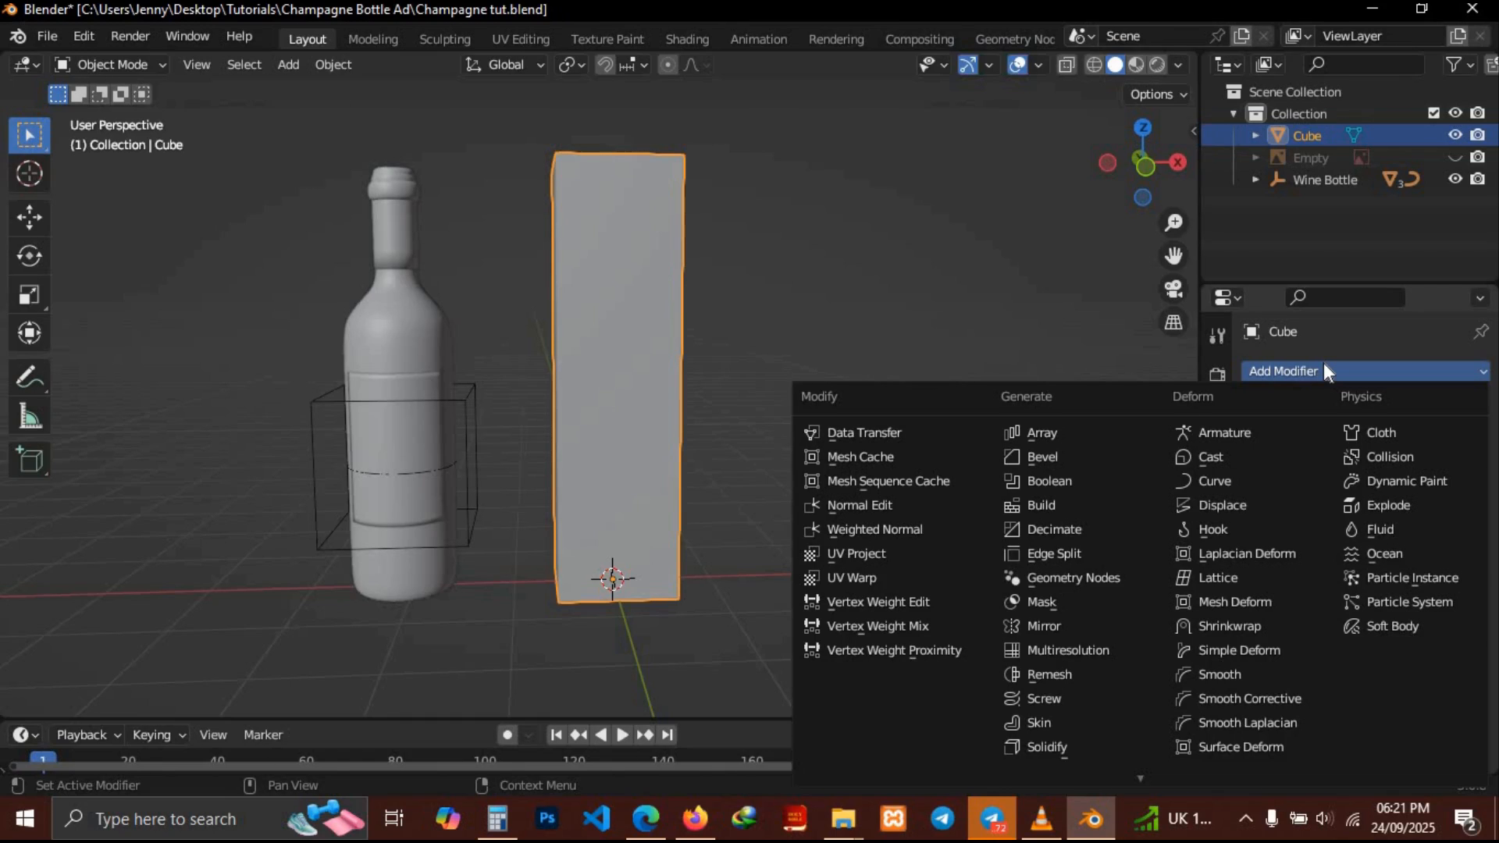
click(1041, 458)
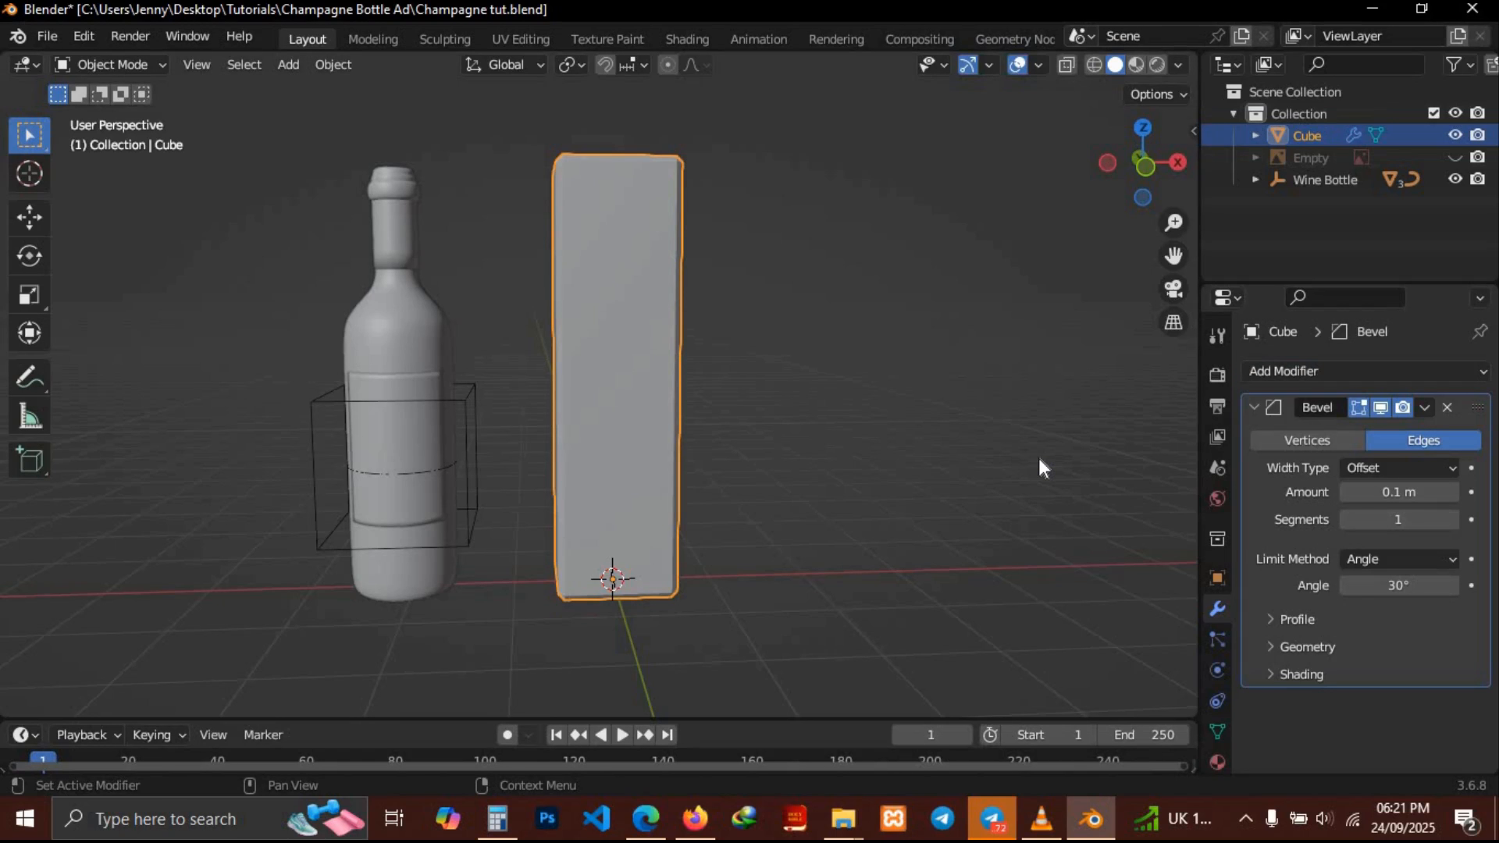
Keep the bevel amount at 0.1 m and set the bevel segments to 2
middle_drag(768, 400, 770, 406)
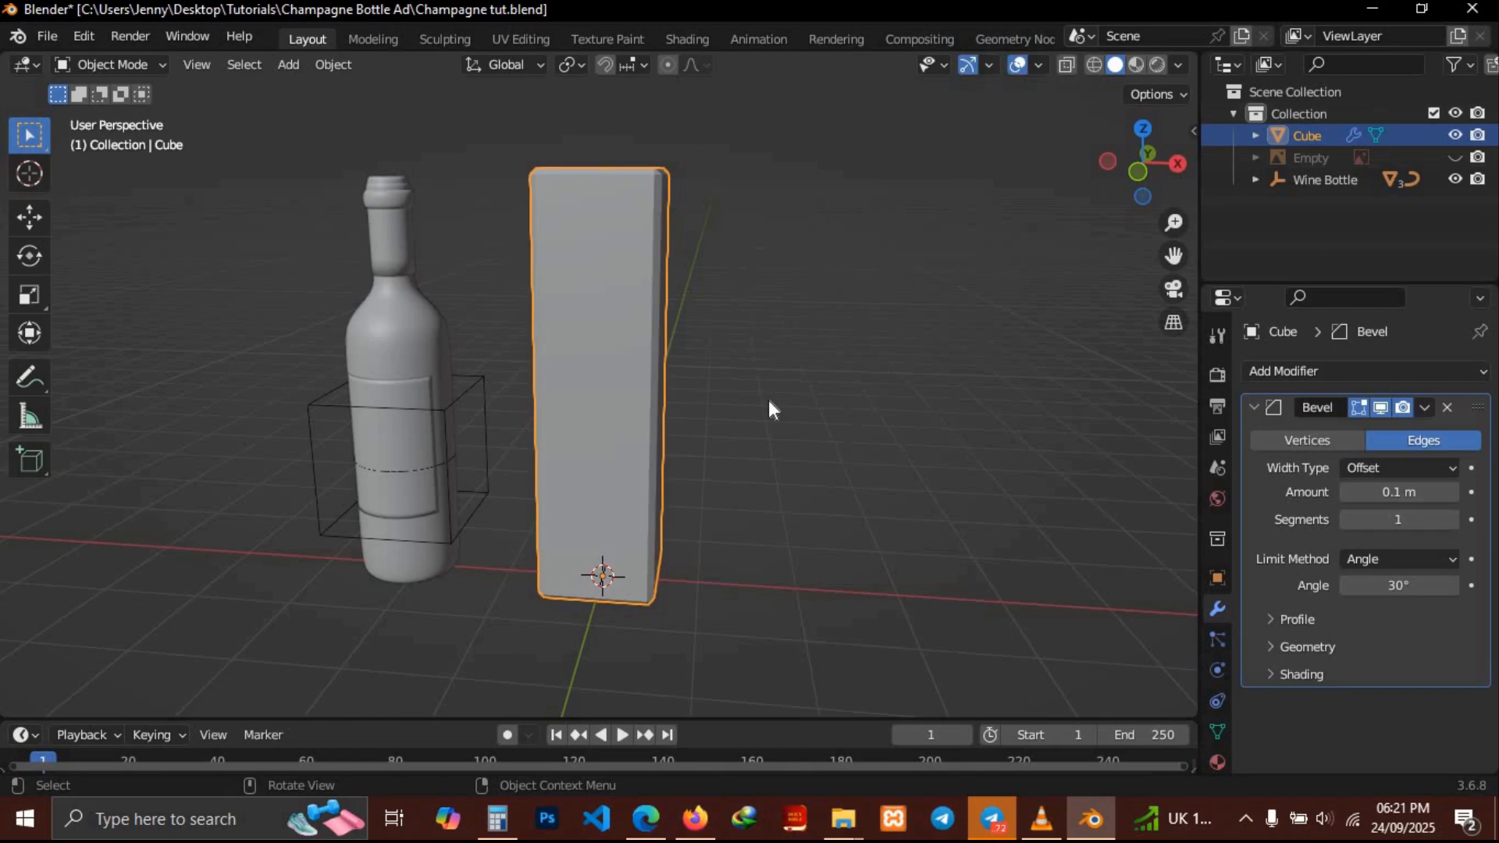
click(1452, 492)
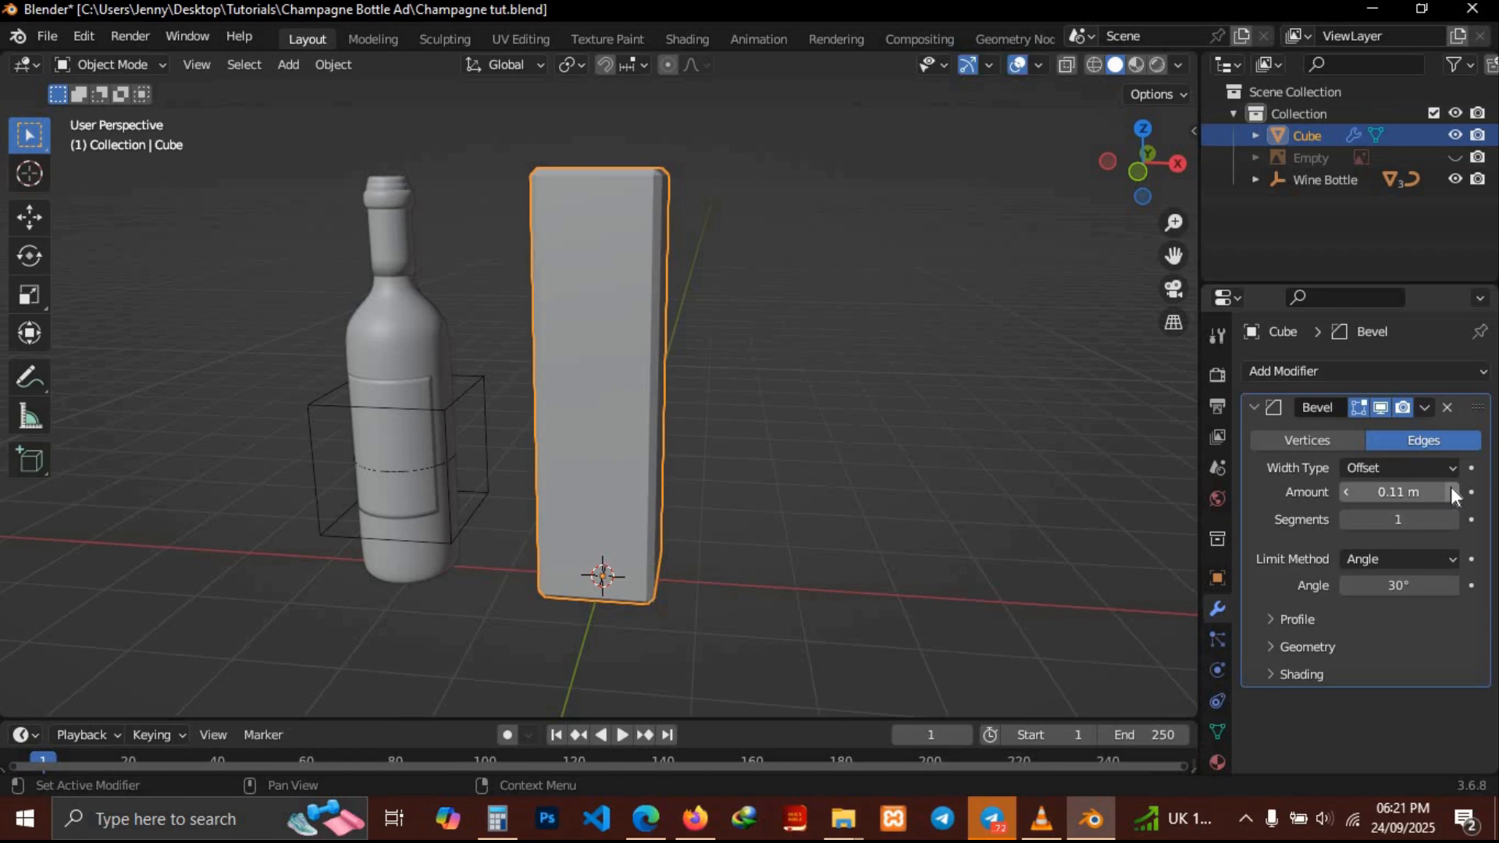
click(1346, 492)
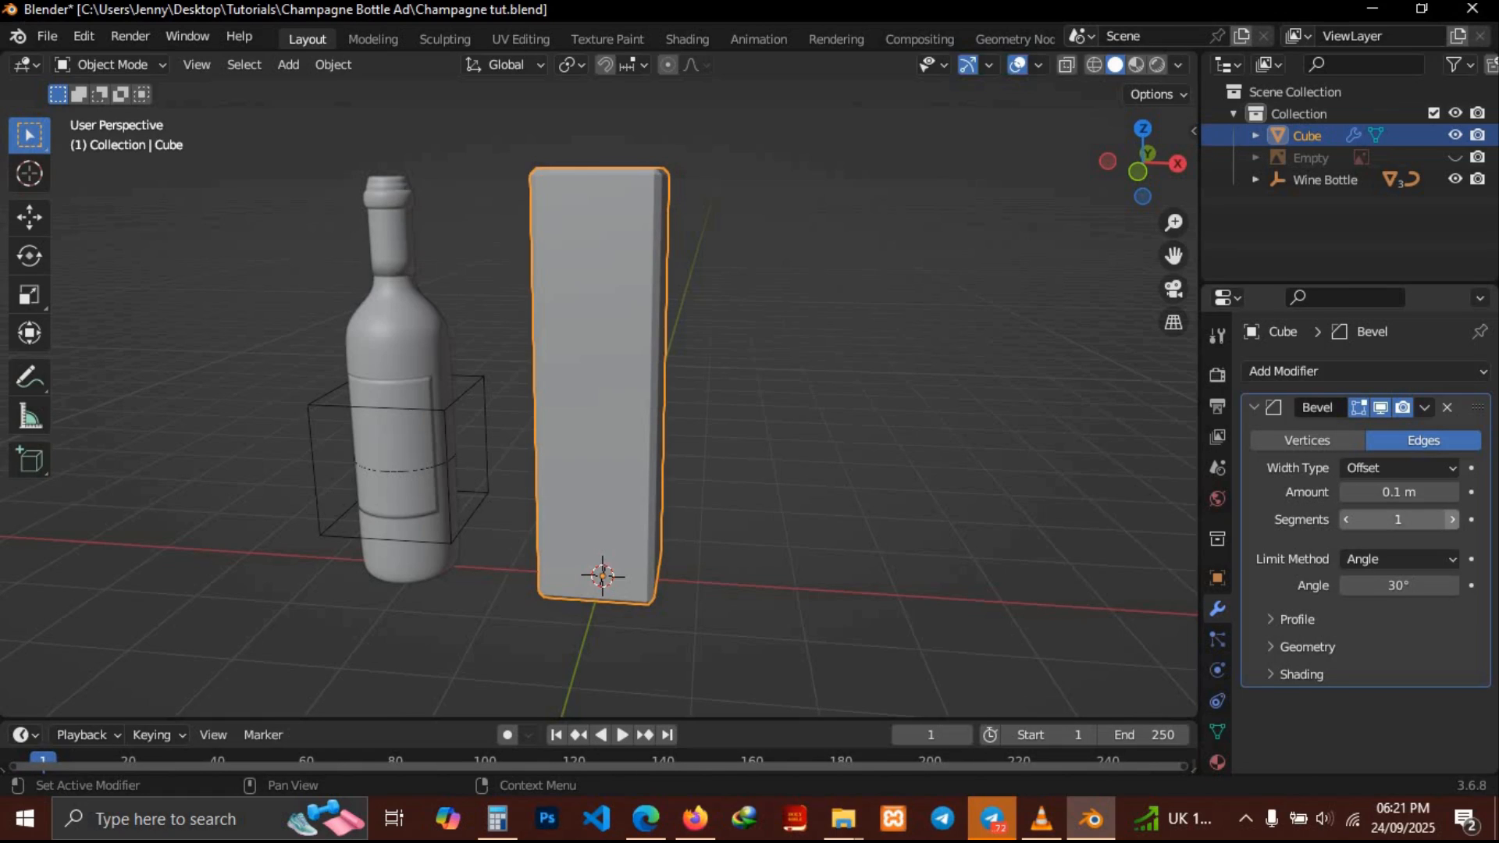
click(1453, 520)
middle_drag(967, 426, 966, 427)
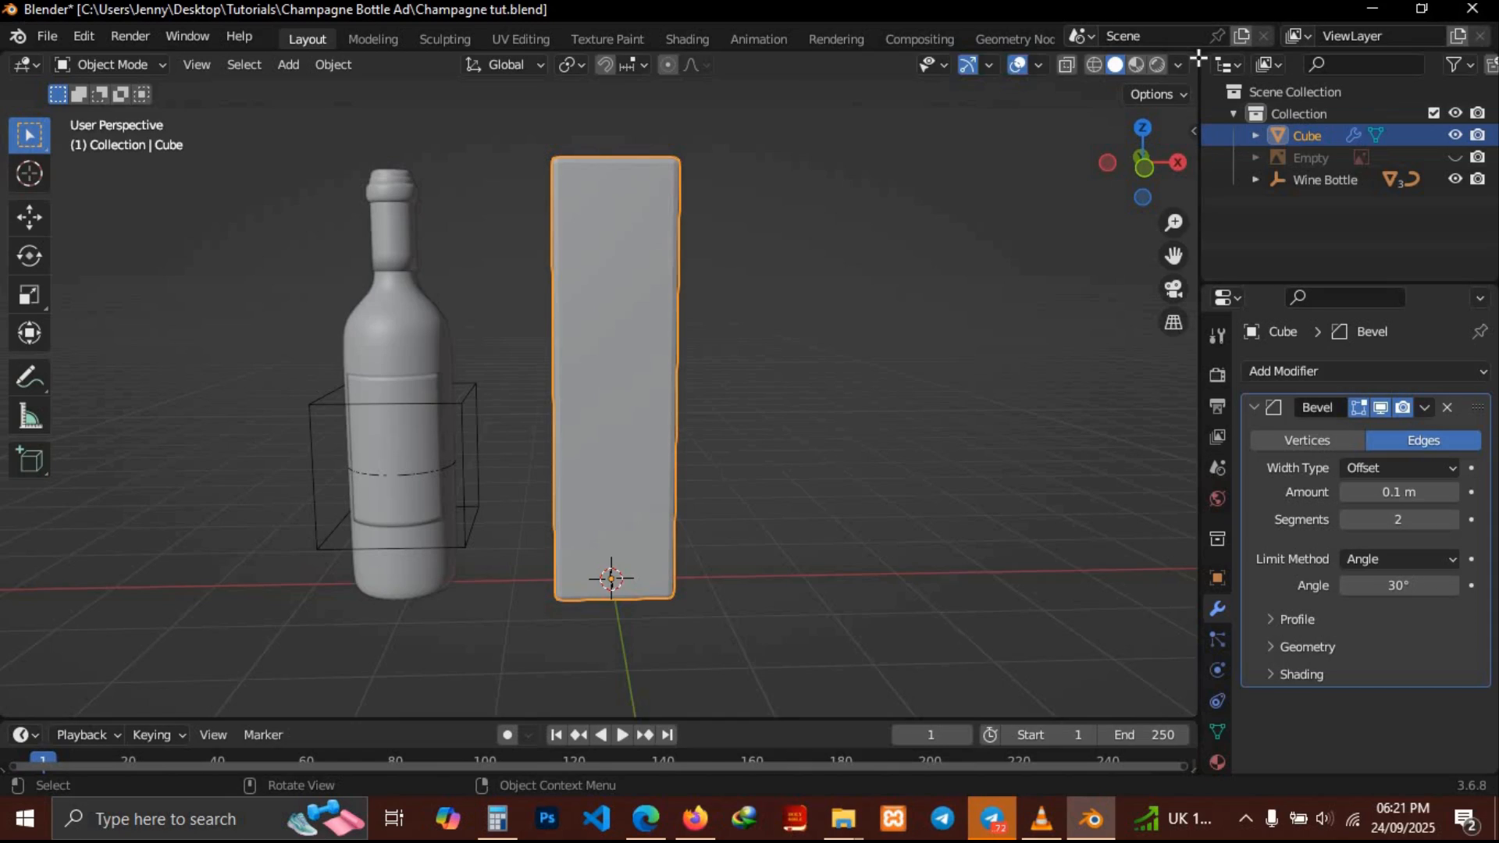
Split the 3D viewport into two side-by-side views and zoom the left one onto the box
drag(1195, 53, 613, 312)
scroll(325, 378, up, 5)
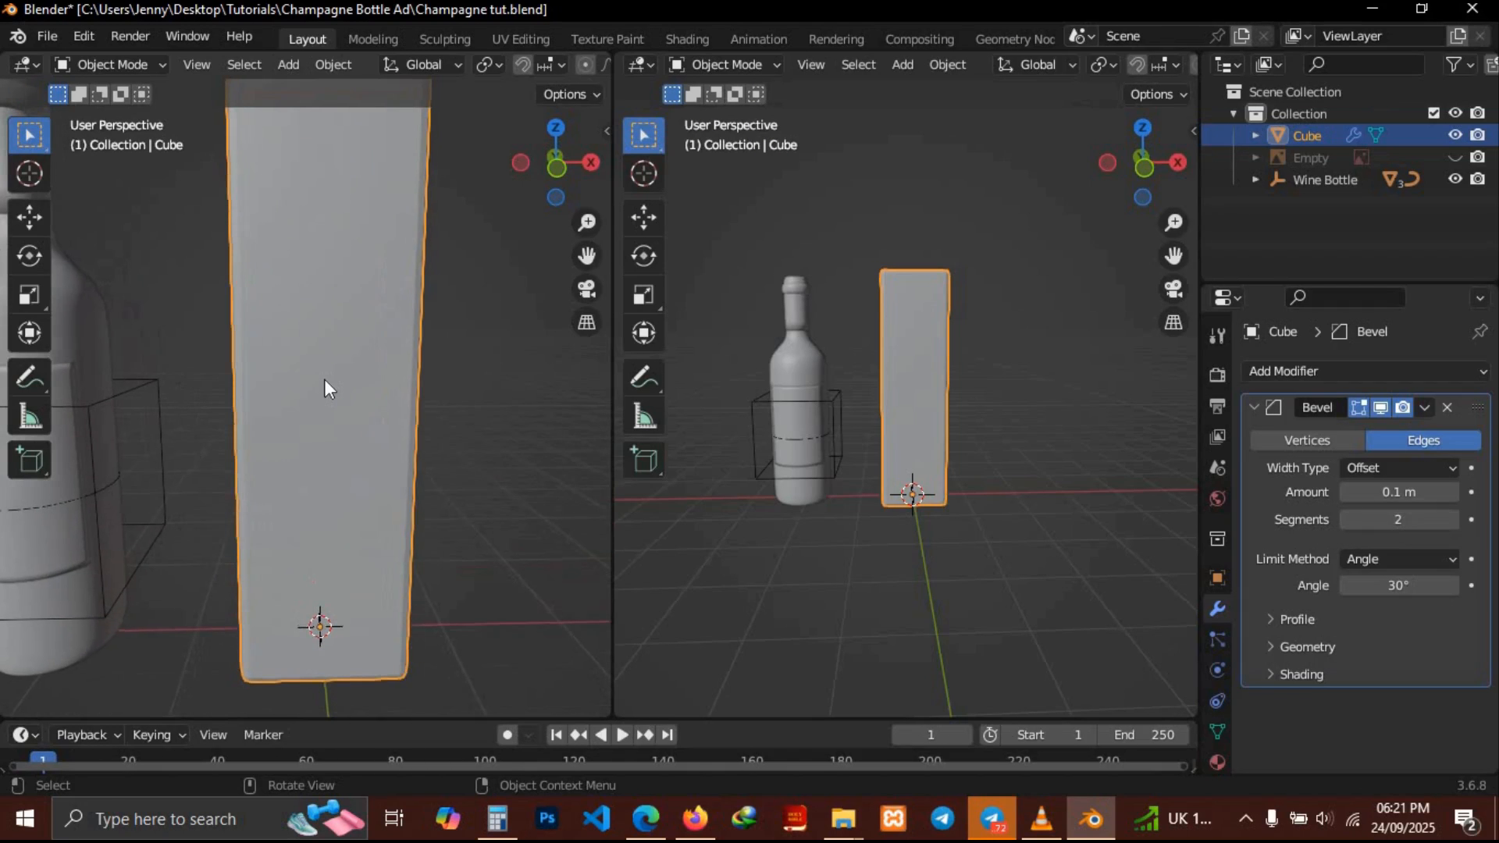
shift+scroll(325, 378, up, 4)
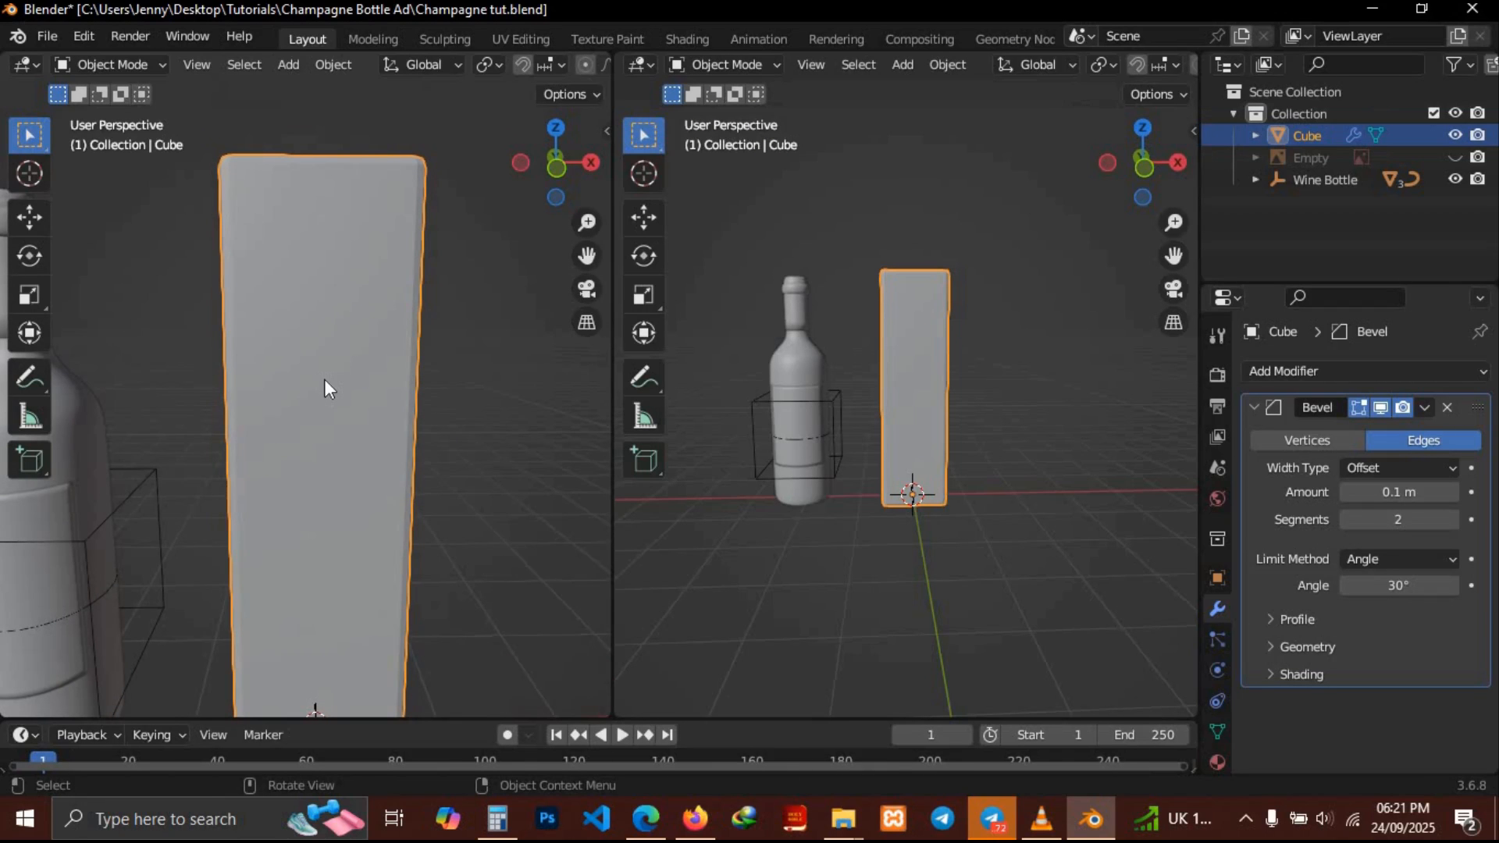
scroll(325, 378, down, 3)
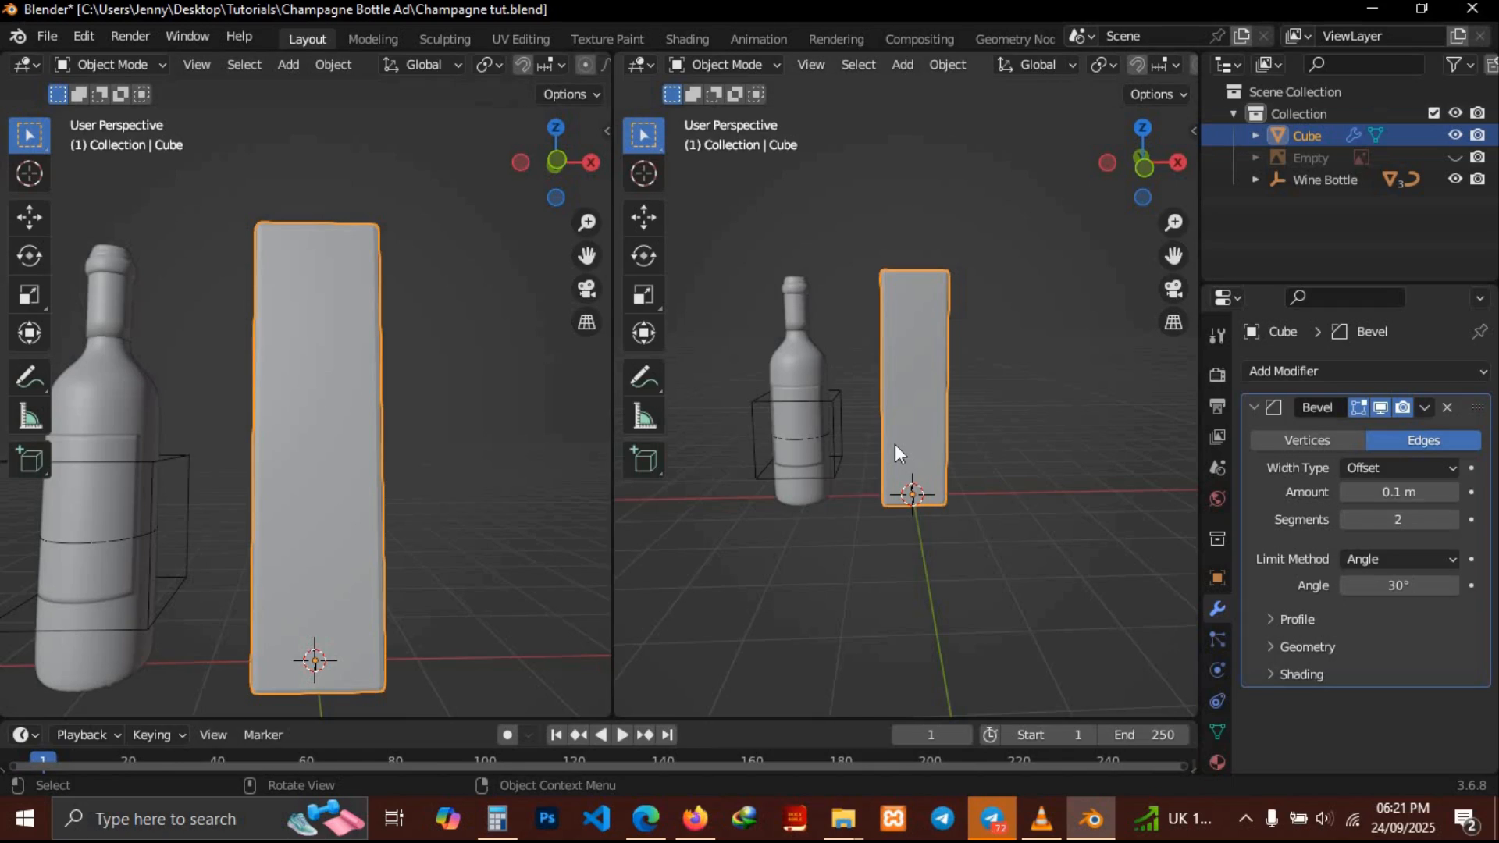
scroll(565, 65, down, 5)
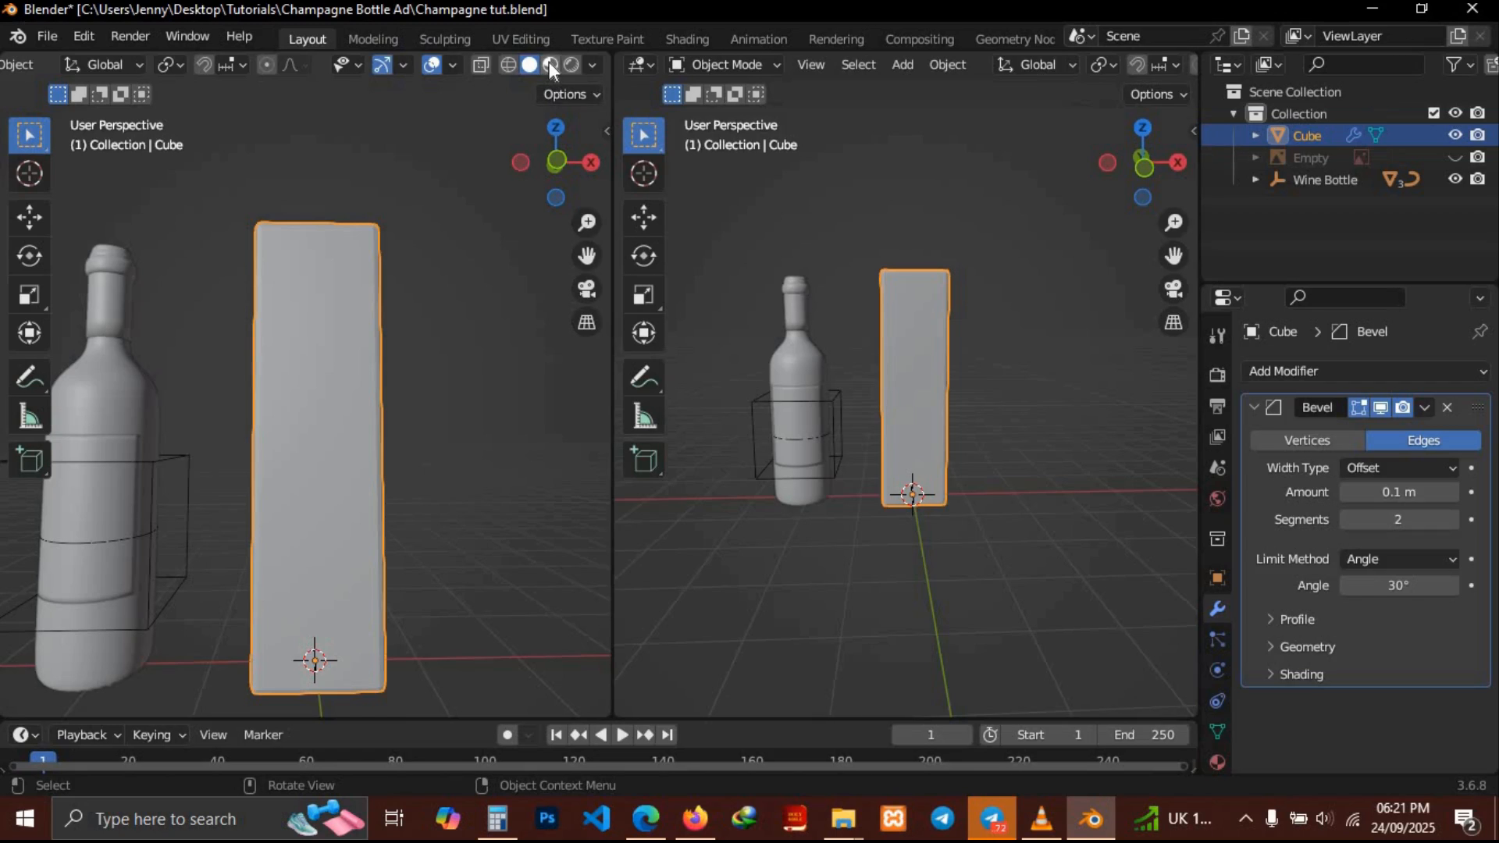
Switch the left viewport to Material Preview shading
click(549, 64)
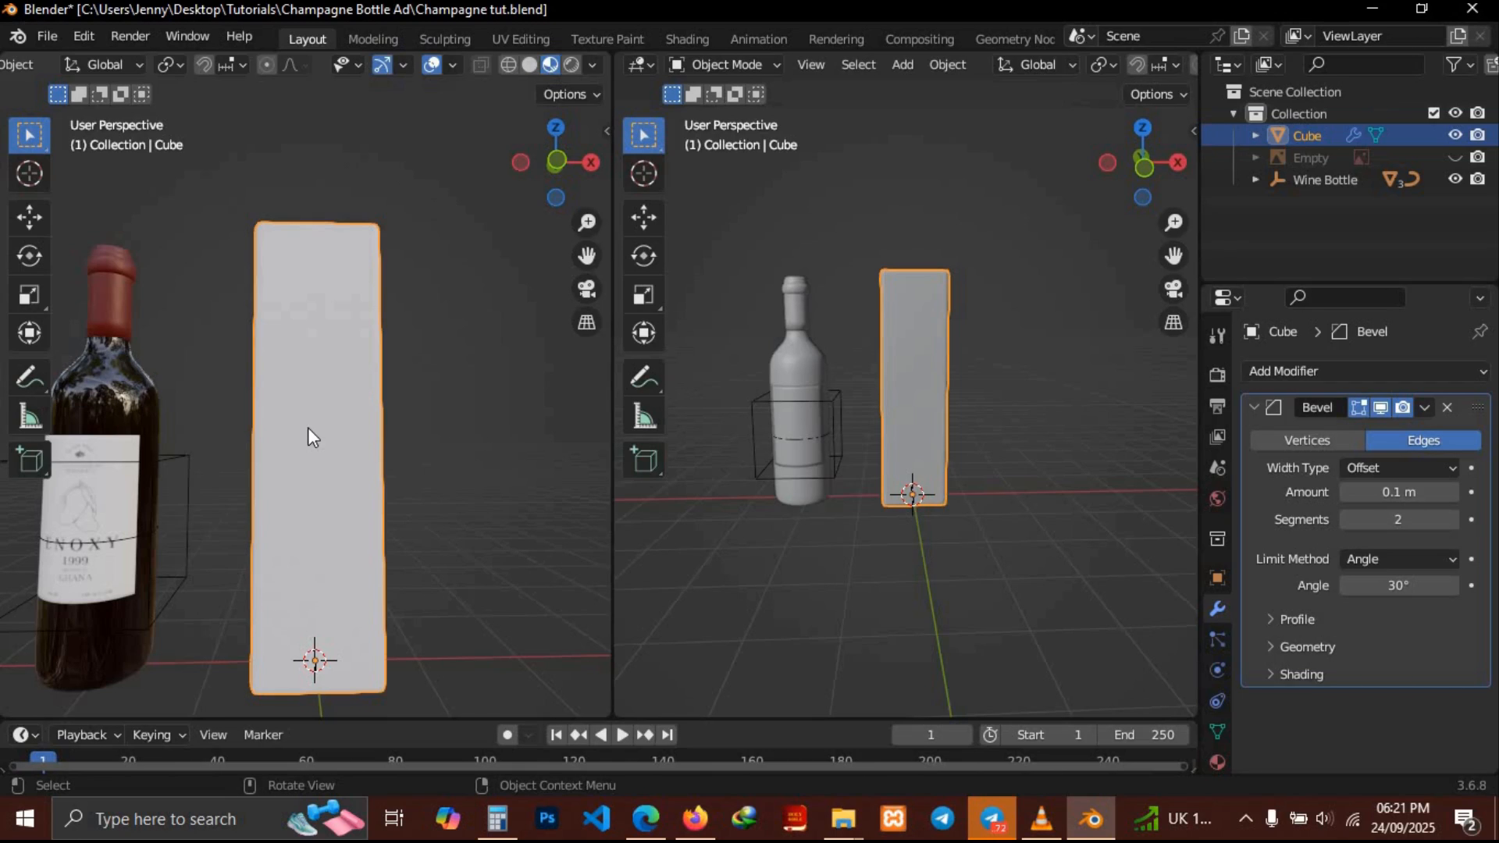
scroll(307, 428, left, 5)
scroll(308, 428, right, 4)
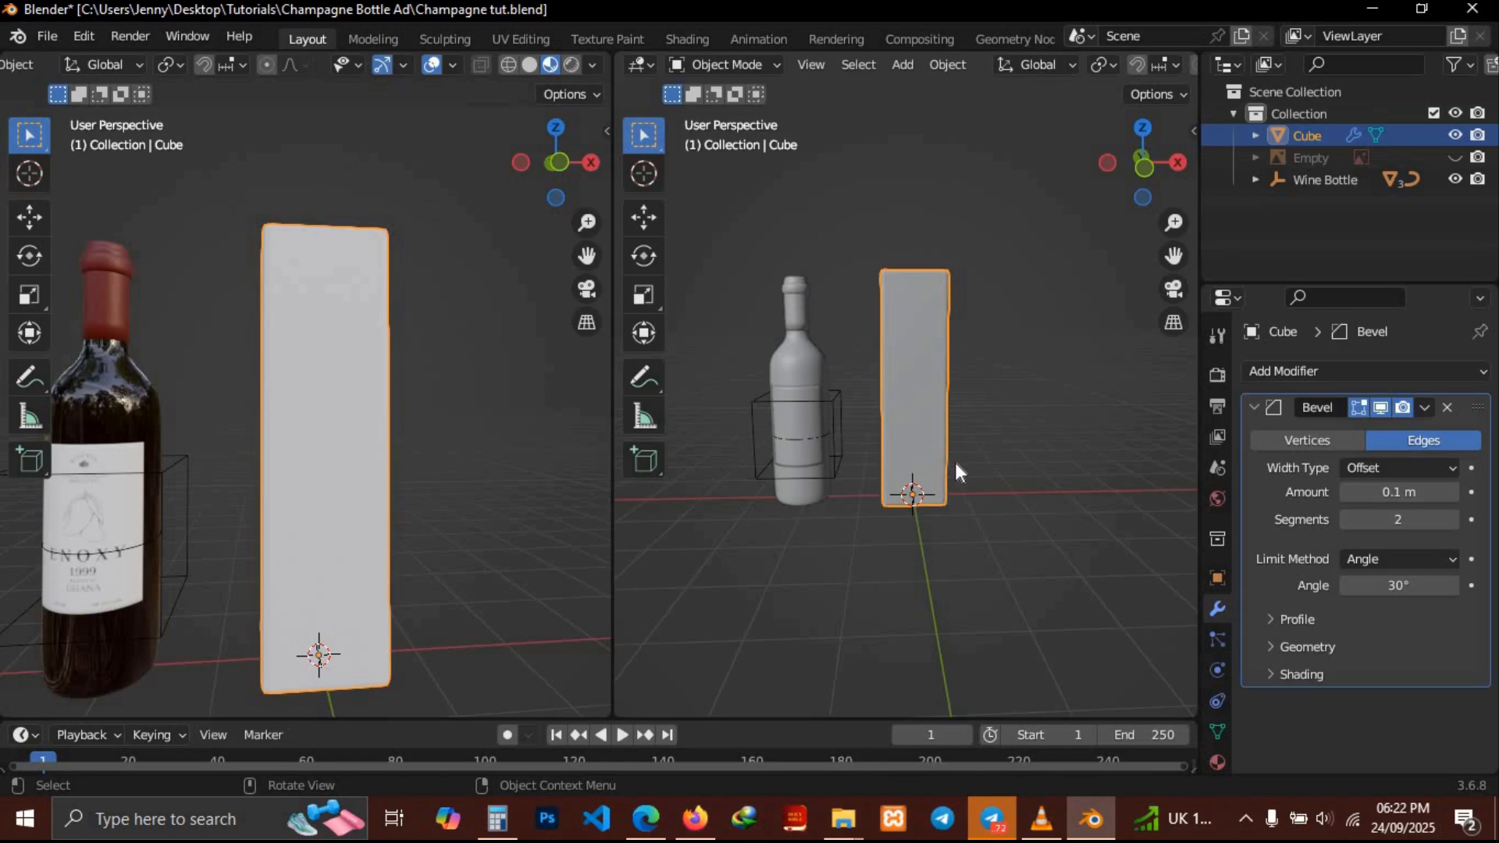
Change the right area into the Shader Editor and create a new material for the cube
click(636, 62)
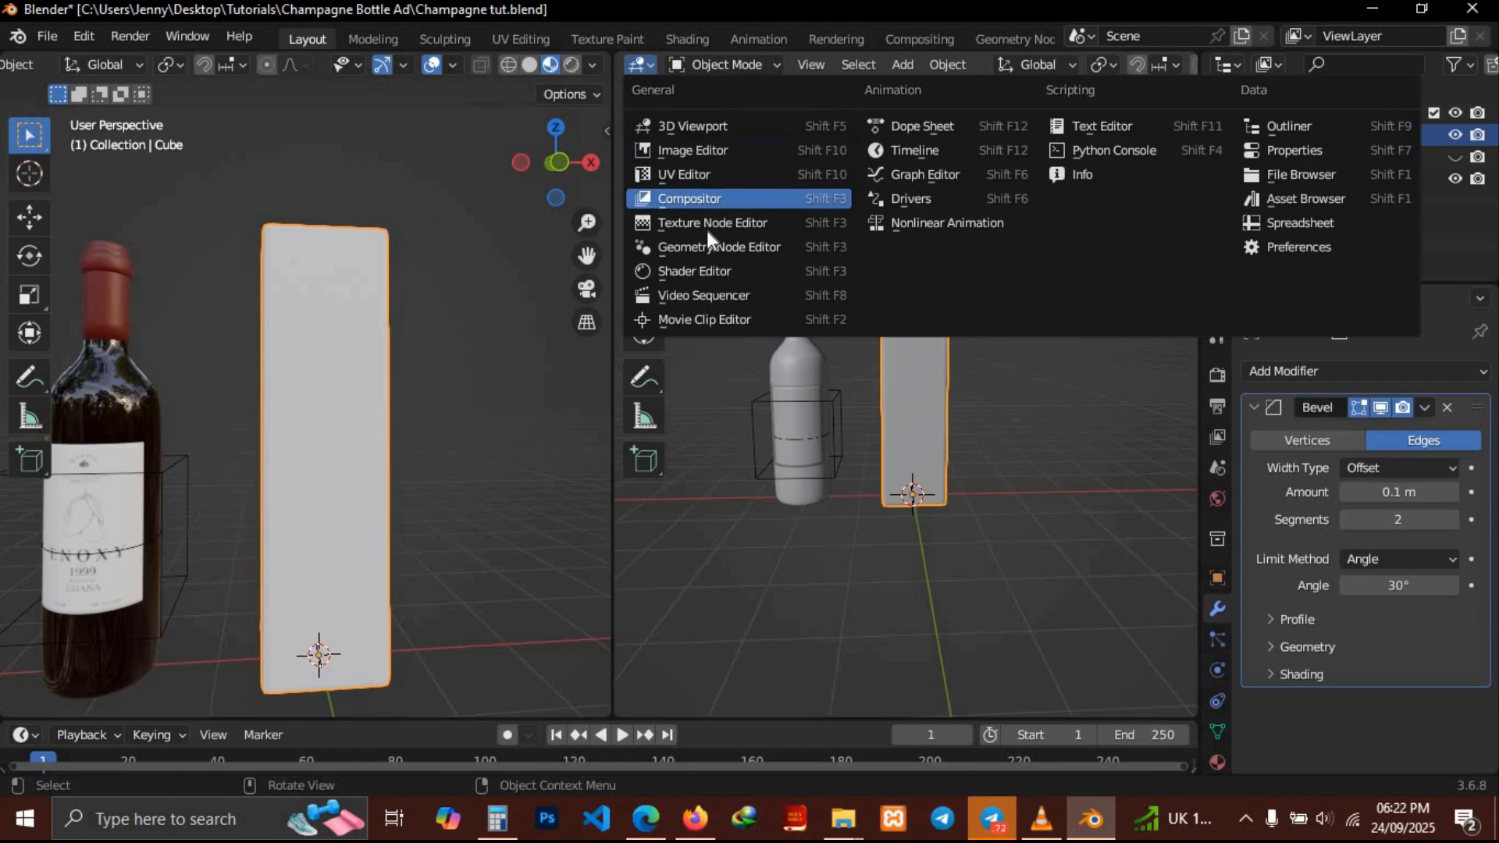
click(690, 268)
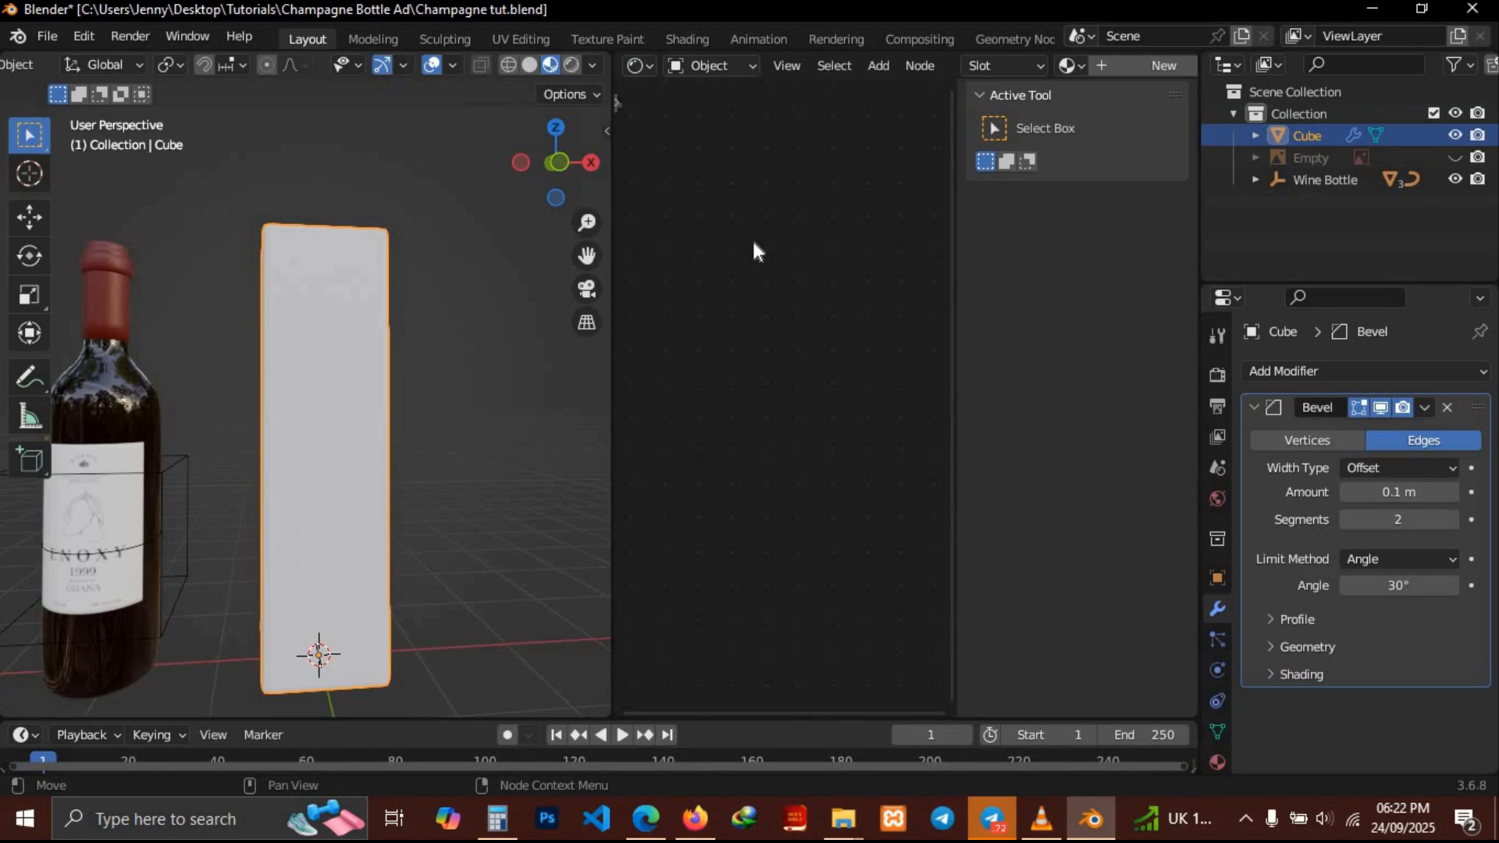
key(n)
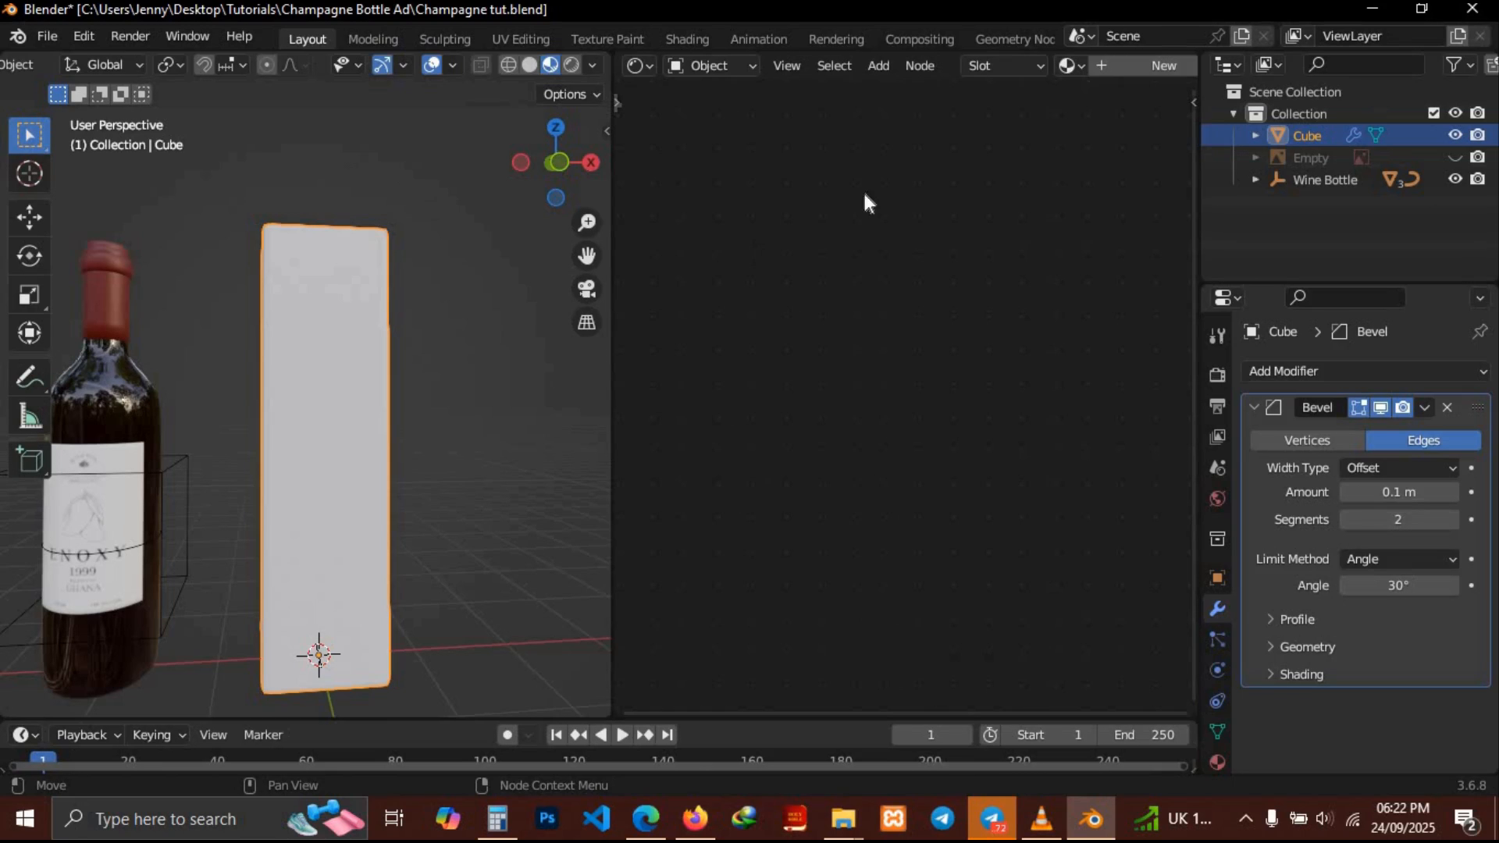
click(1130, 69)
Examine the new material's Principled BSDF node and the box in the viewport
scroll(842, 442, up, 3)
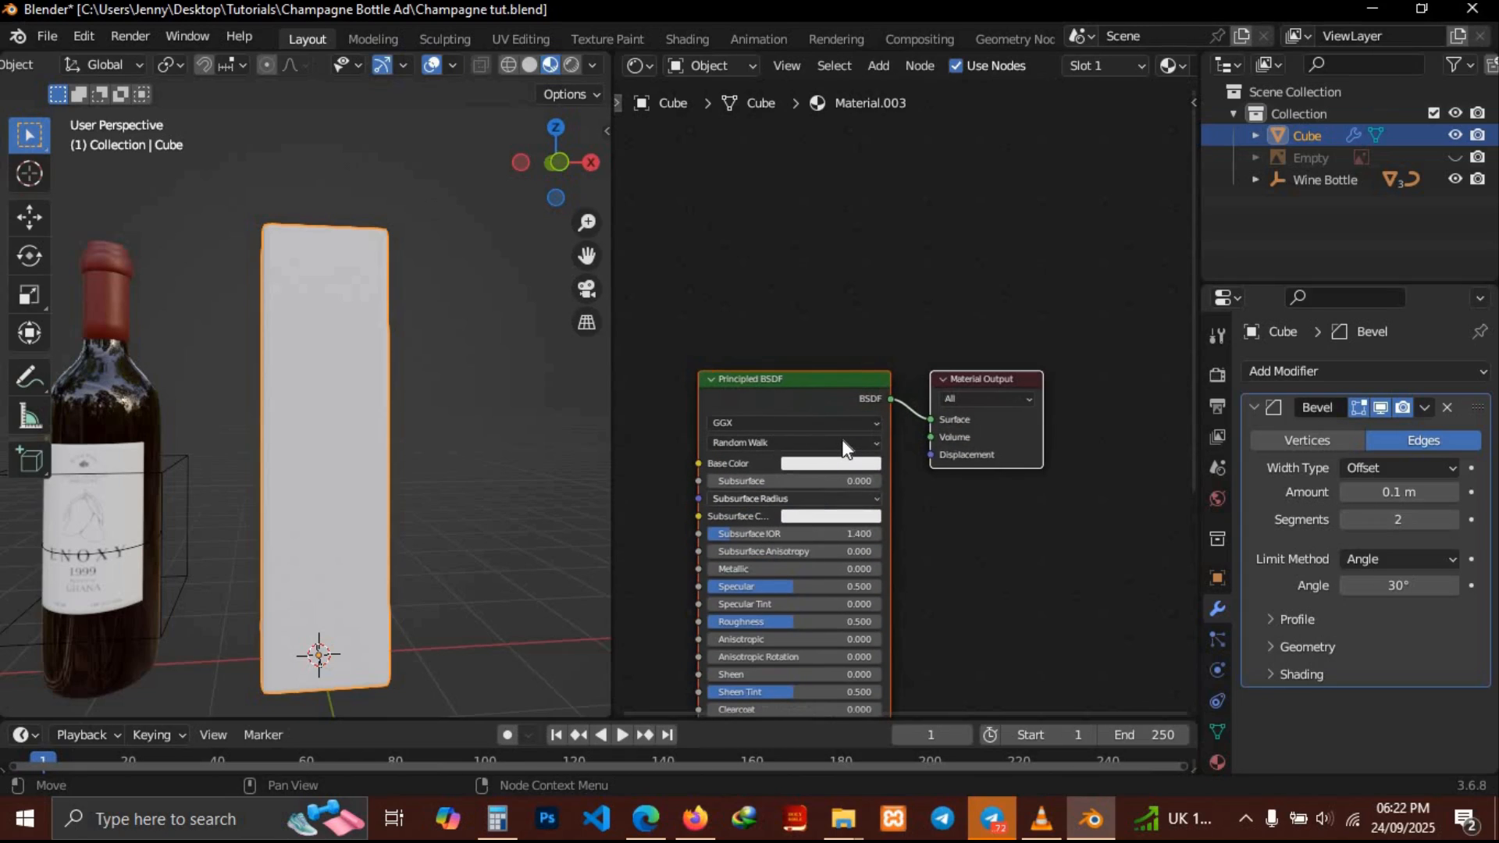
scroll(841, 439, down, 3)
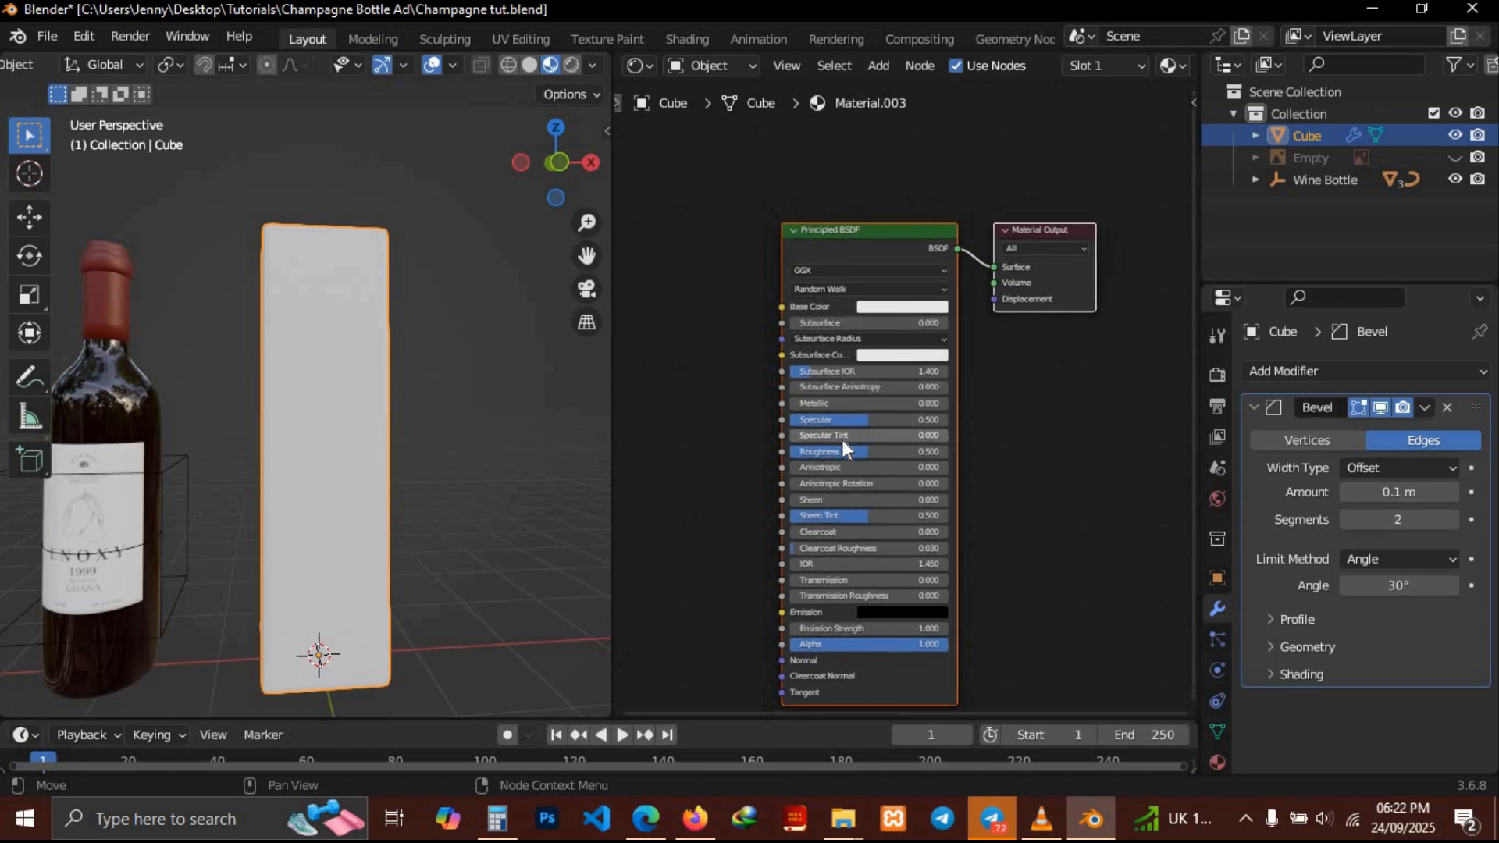
scroll(842, 438, up, 2)
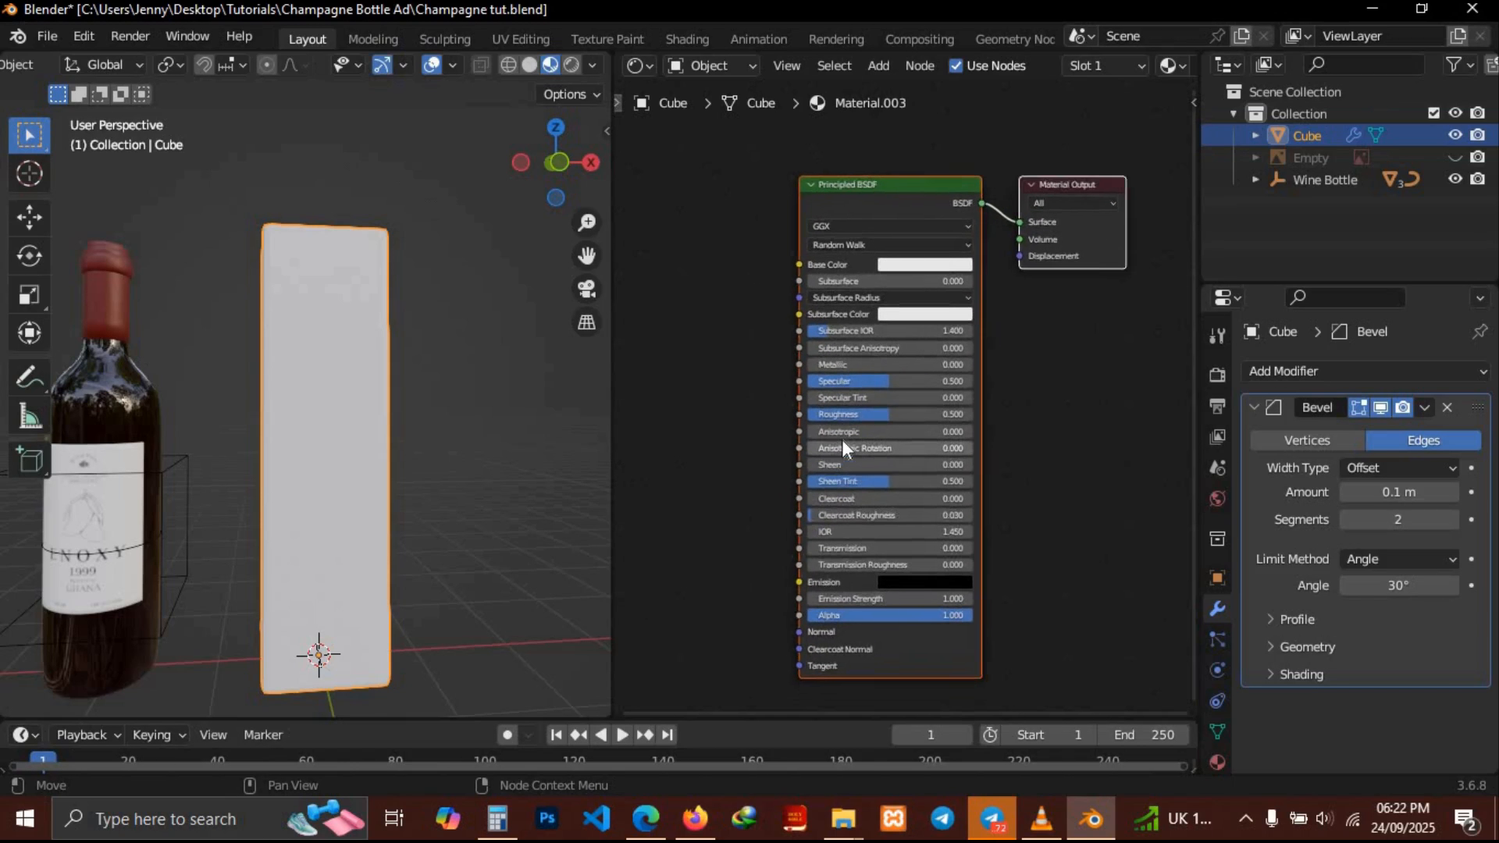
scroll(842, 439, left, 3)
scroll(841, 437, up, 1)
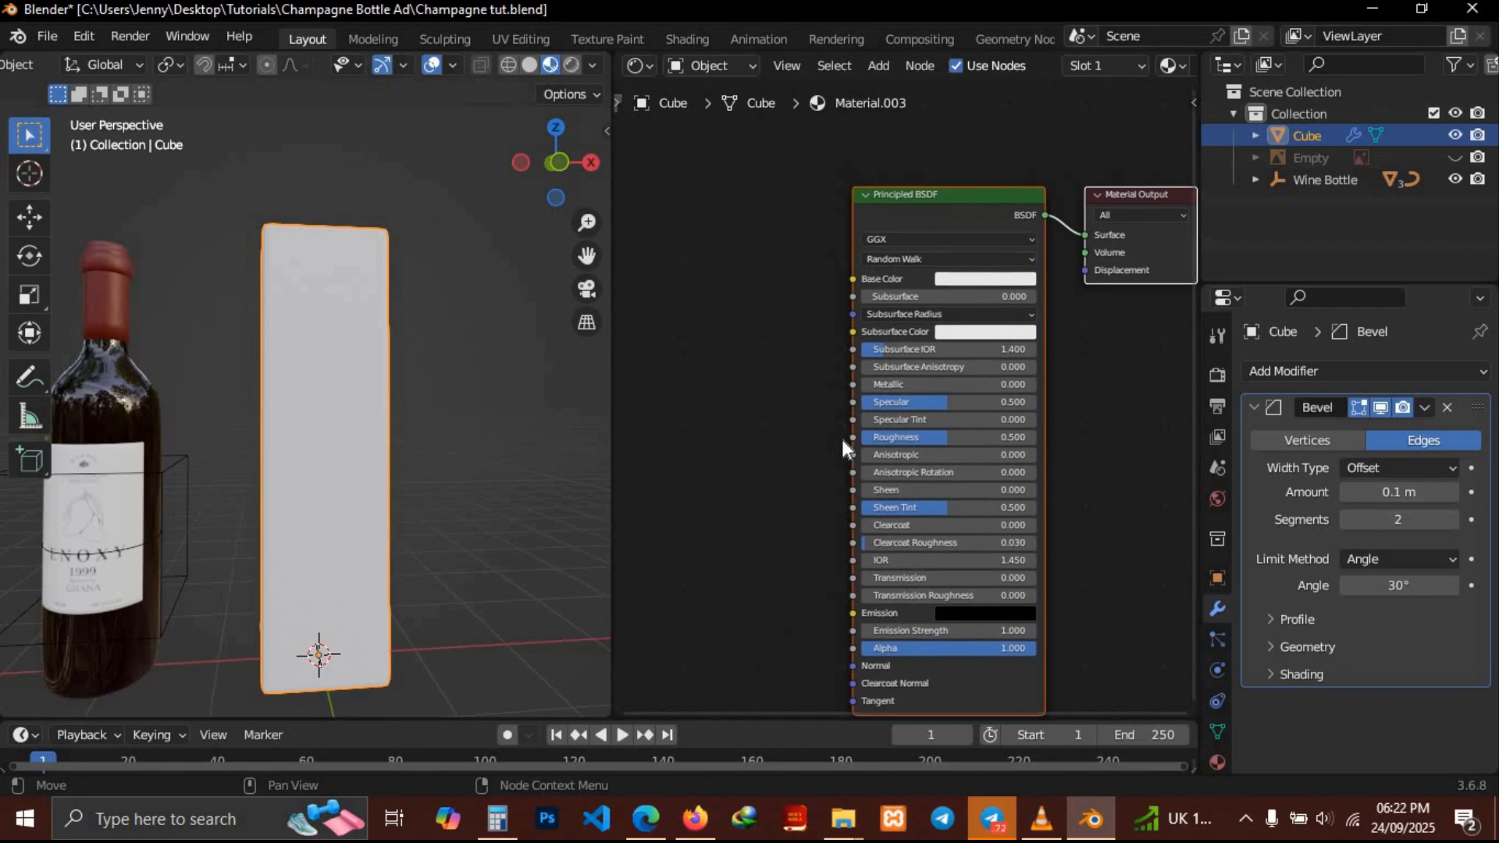
scroll(392, 396, left, 5)
scroll(392, 396, right, 5)
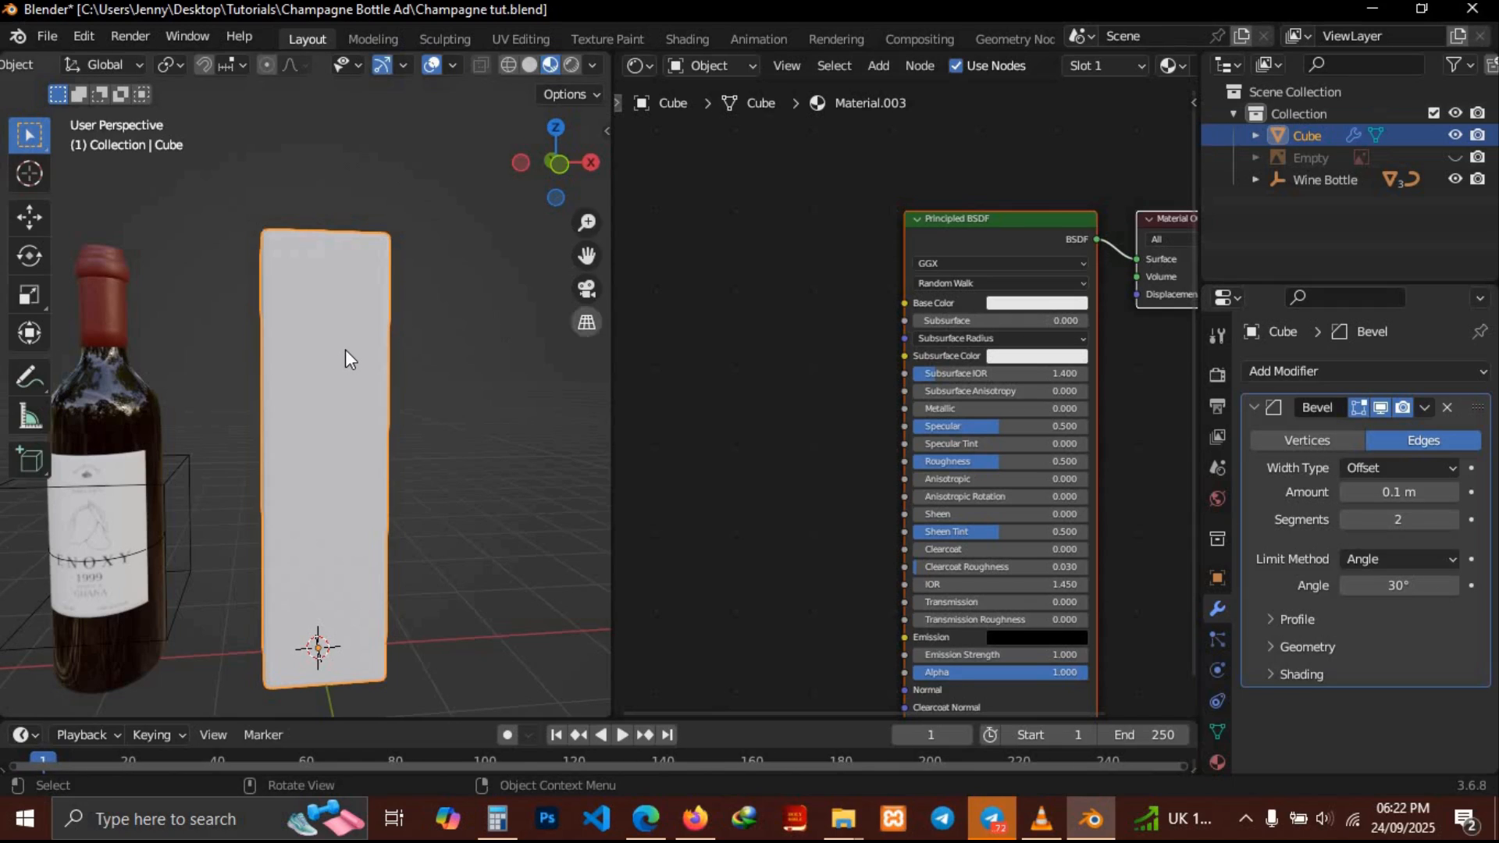
scroll(345, 349, left, 5)
scroll(345, 349, right, 4)
scroll(345, 349, right, 5)
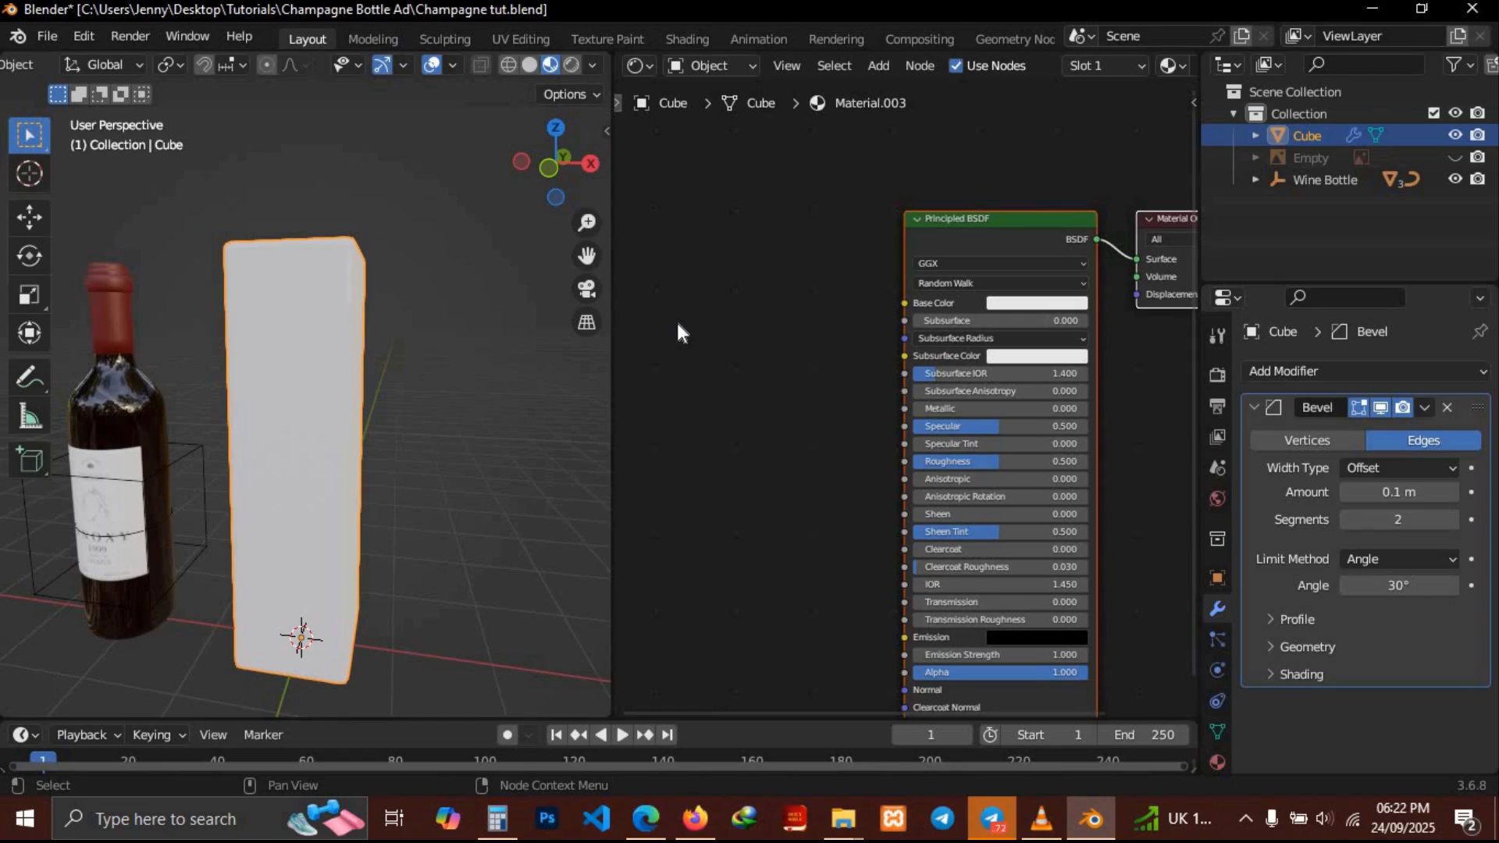
key(F12)
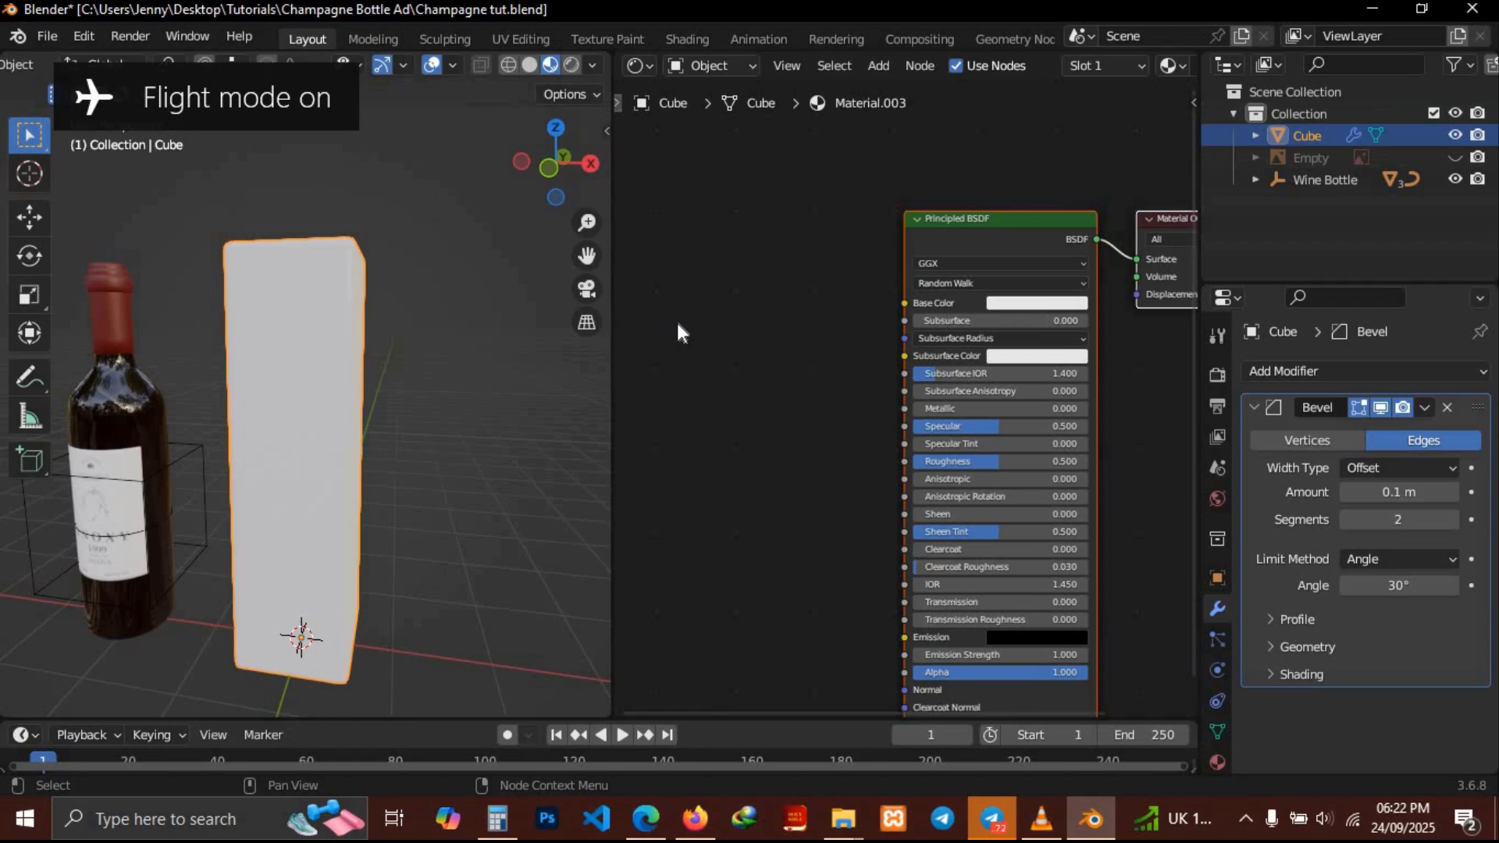
key(F12)
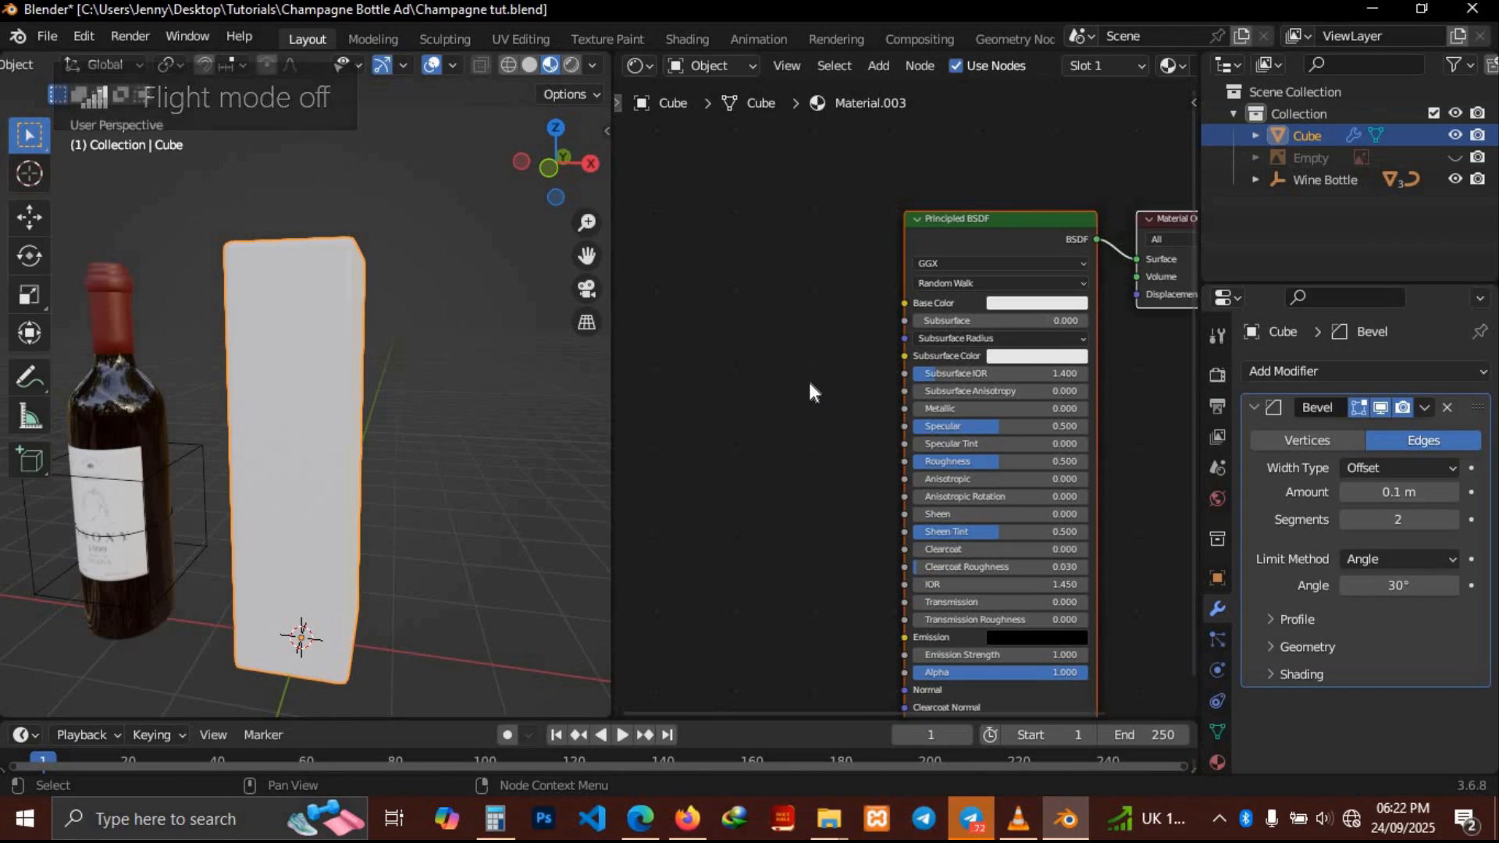
Add an Image Texture node to the box's material and place it beside the Principled BSDF node
key(shift+a)
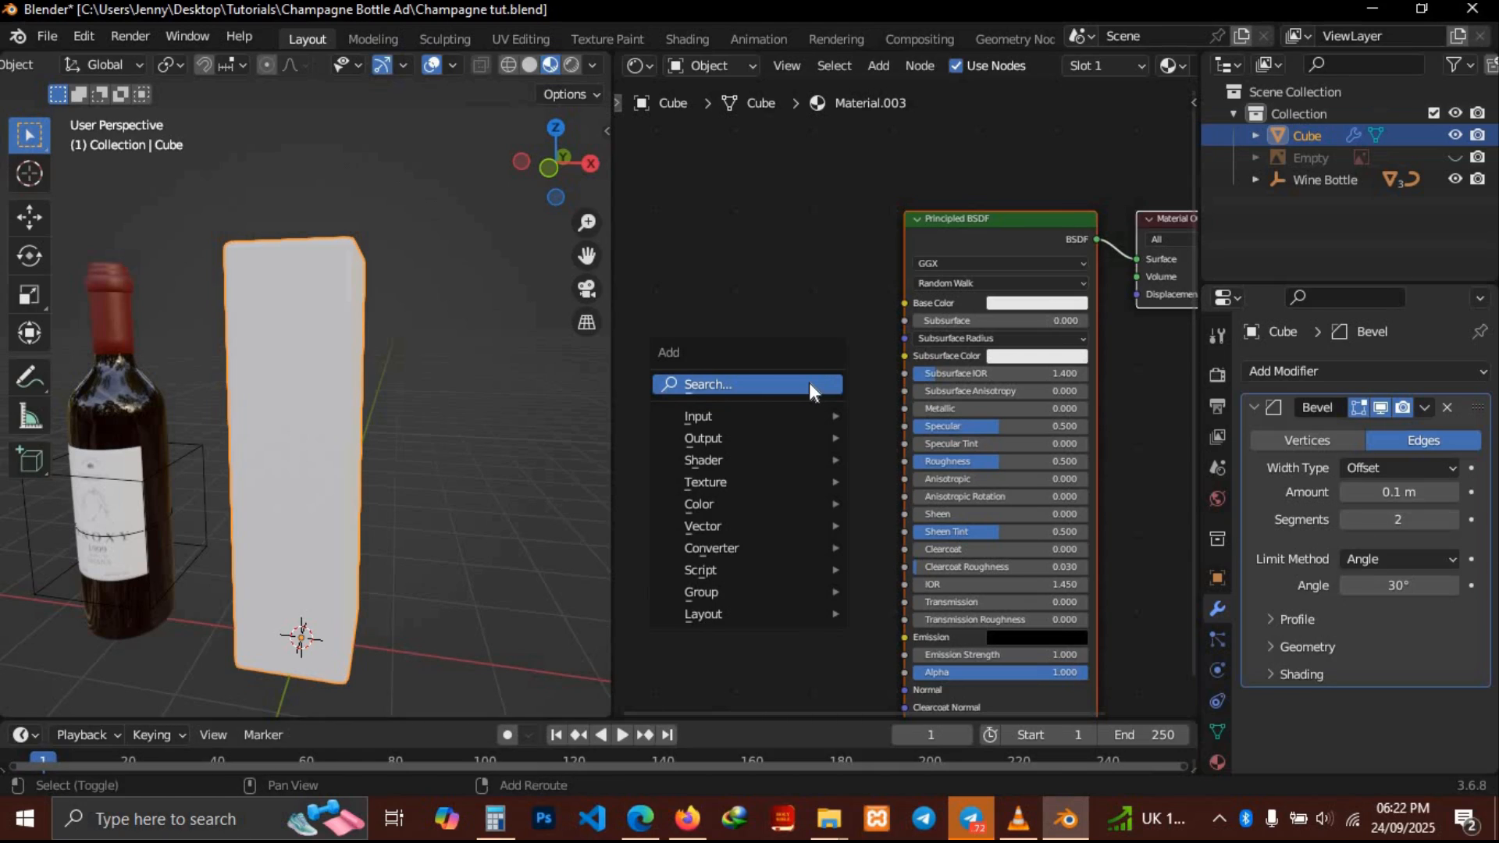
click(809, 382)
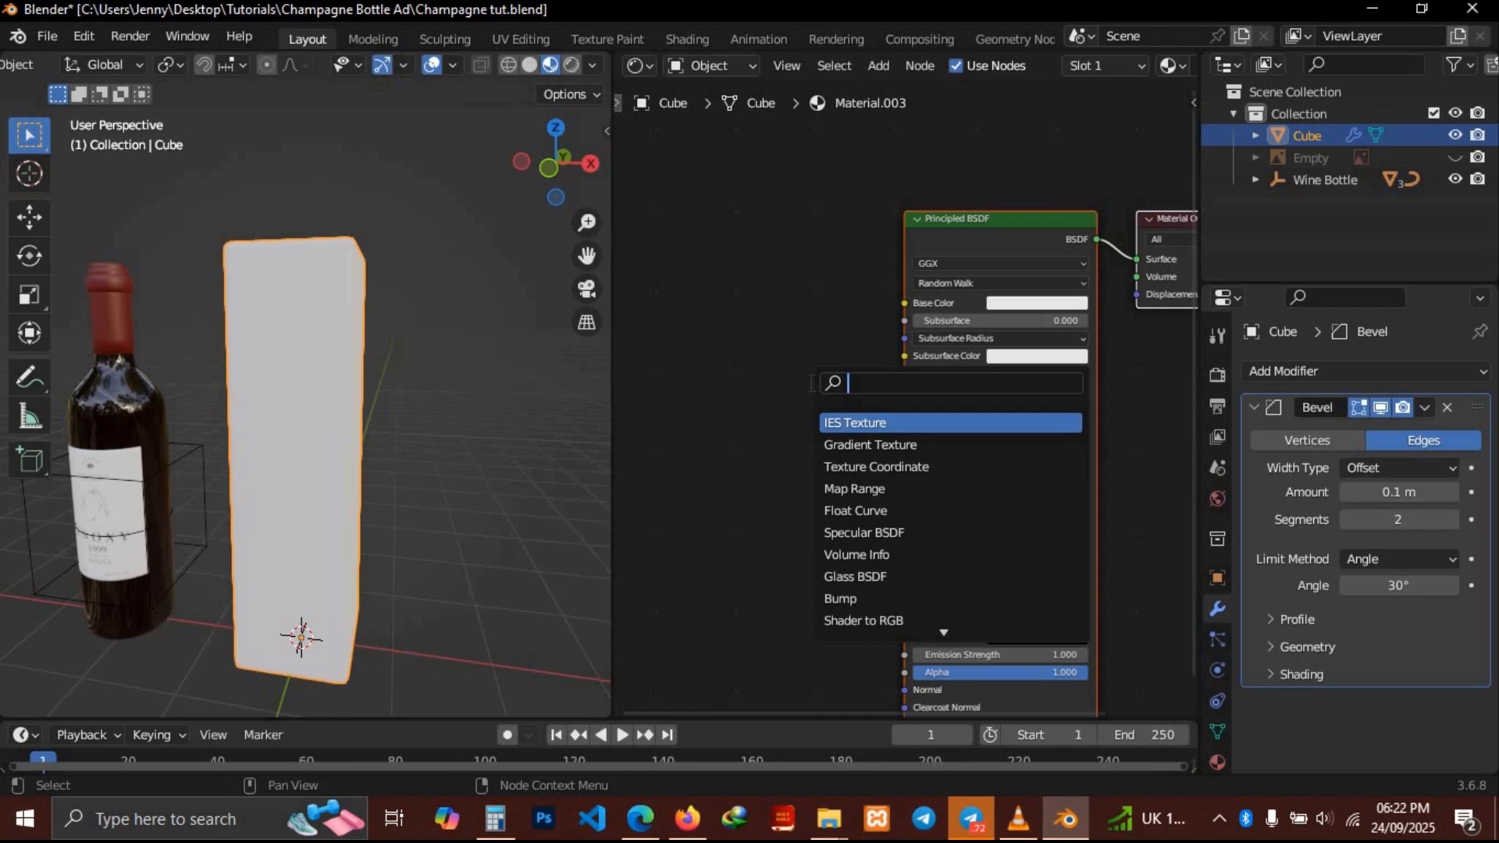
text(im)
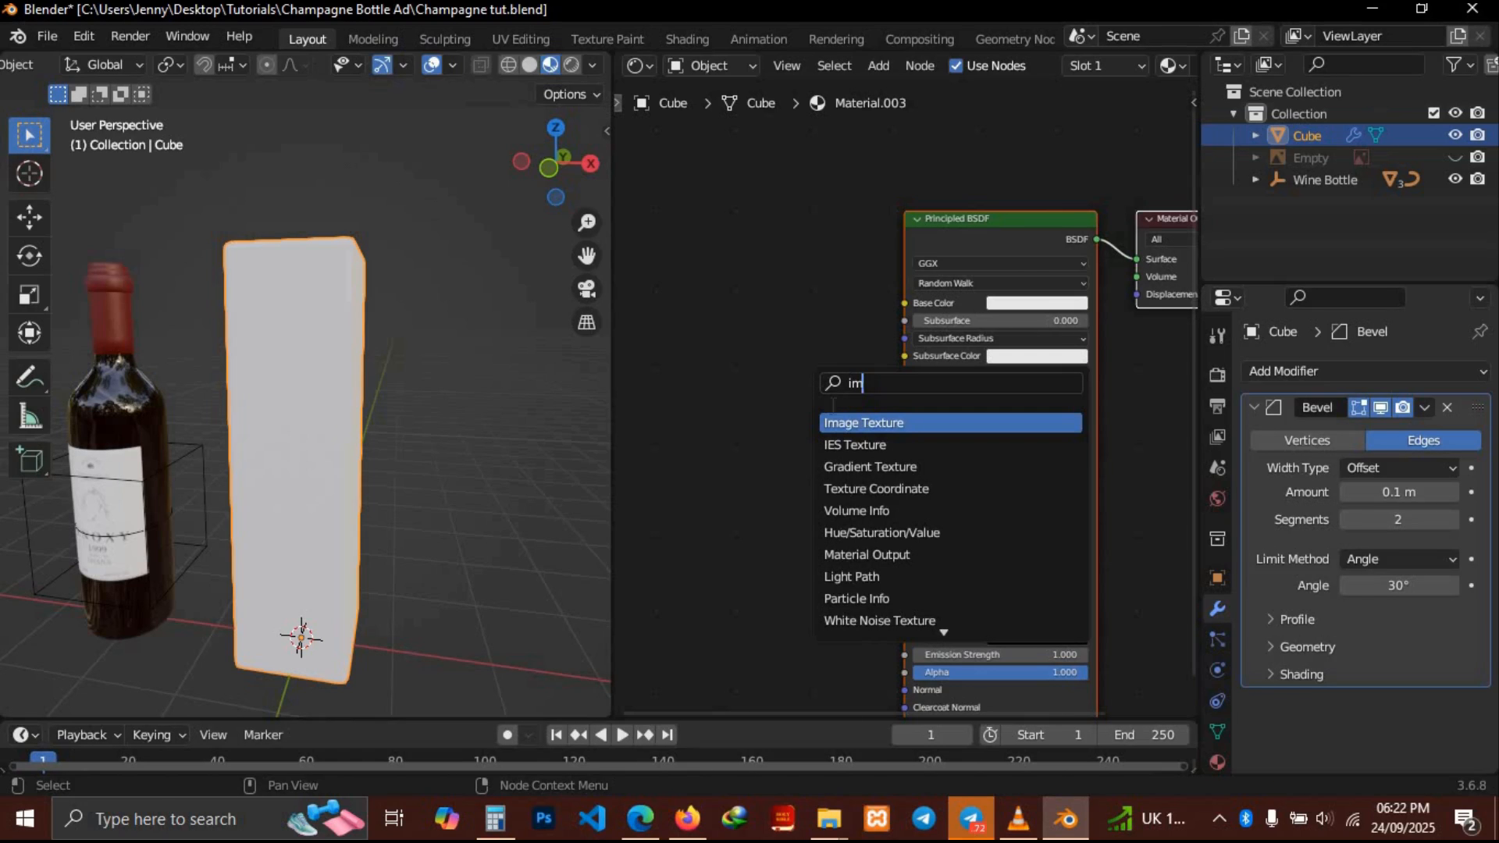
click(859, 422)
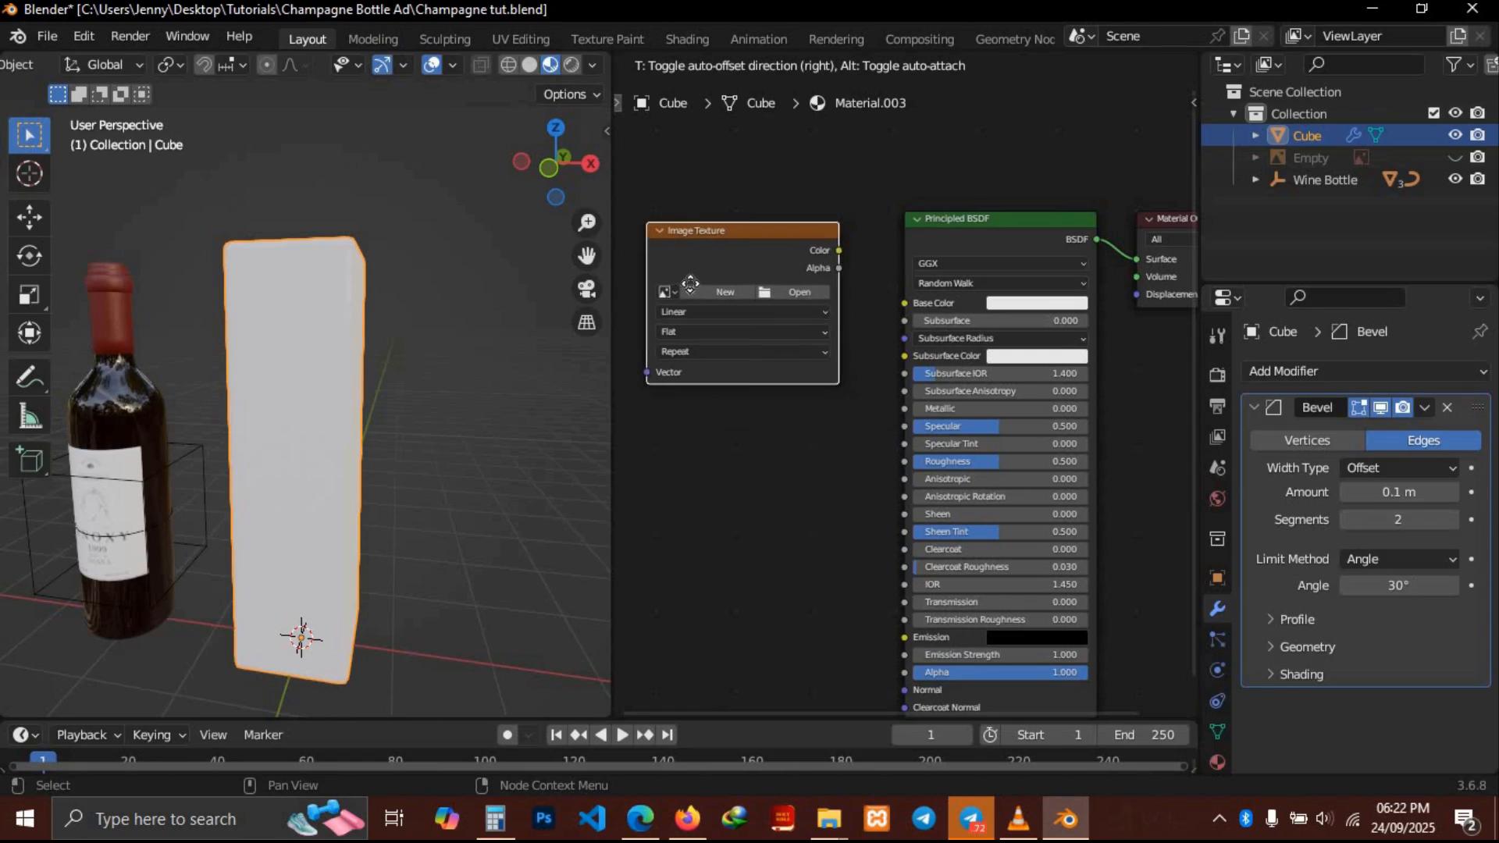
click(689, 298)
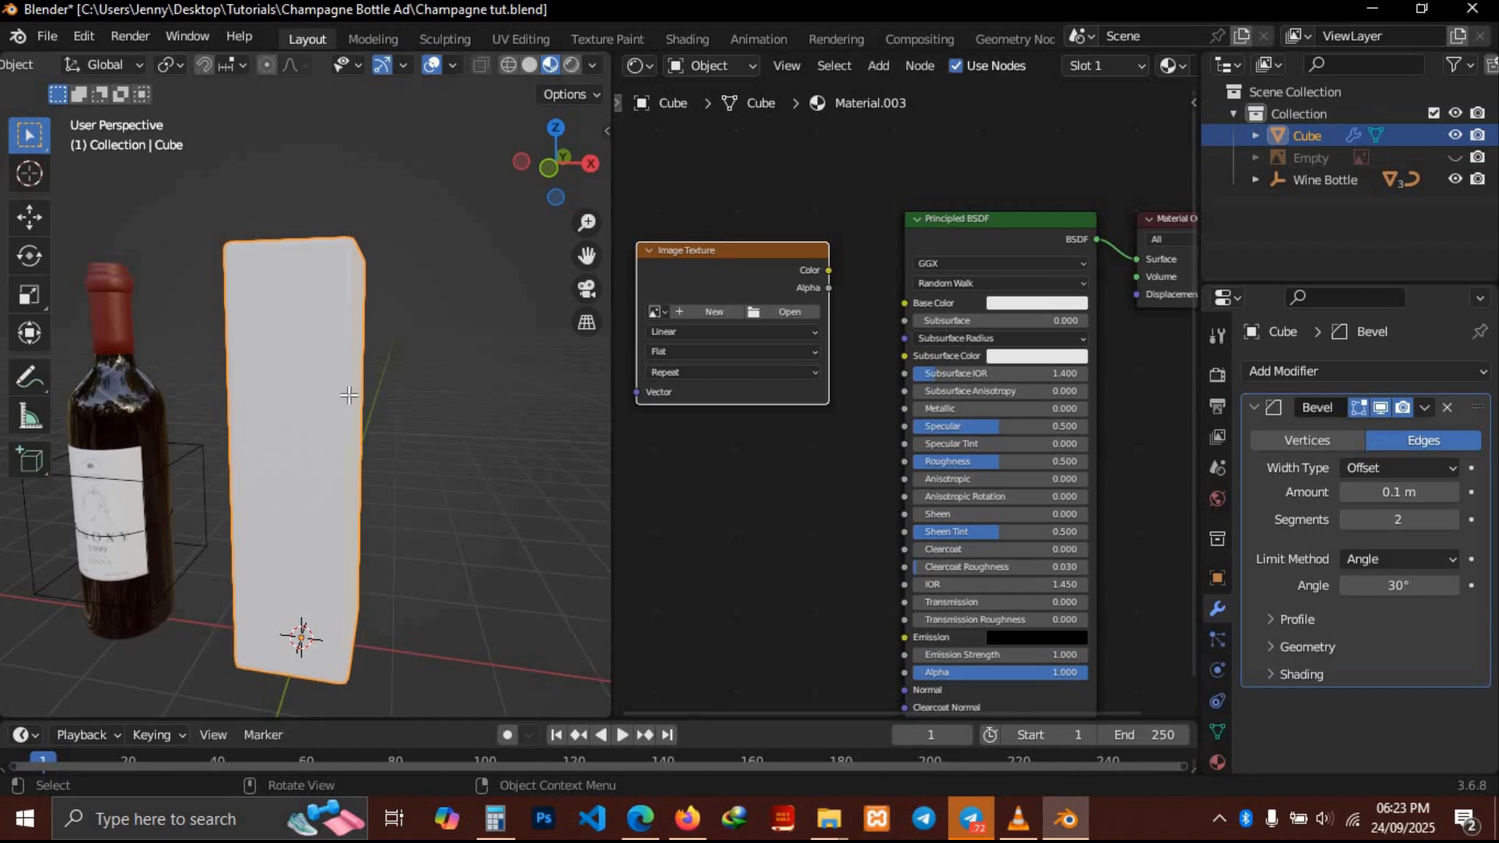
Enter Edit Mode on the box, switch to face selection, and select the box's front face
key(Tab)
middle_drag(349, 394, 349, 394)
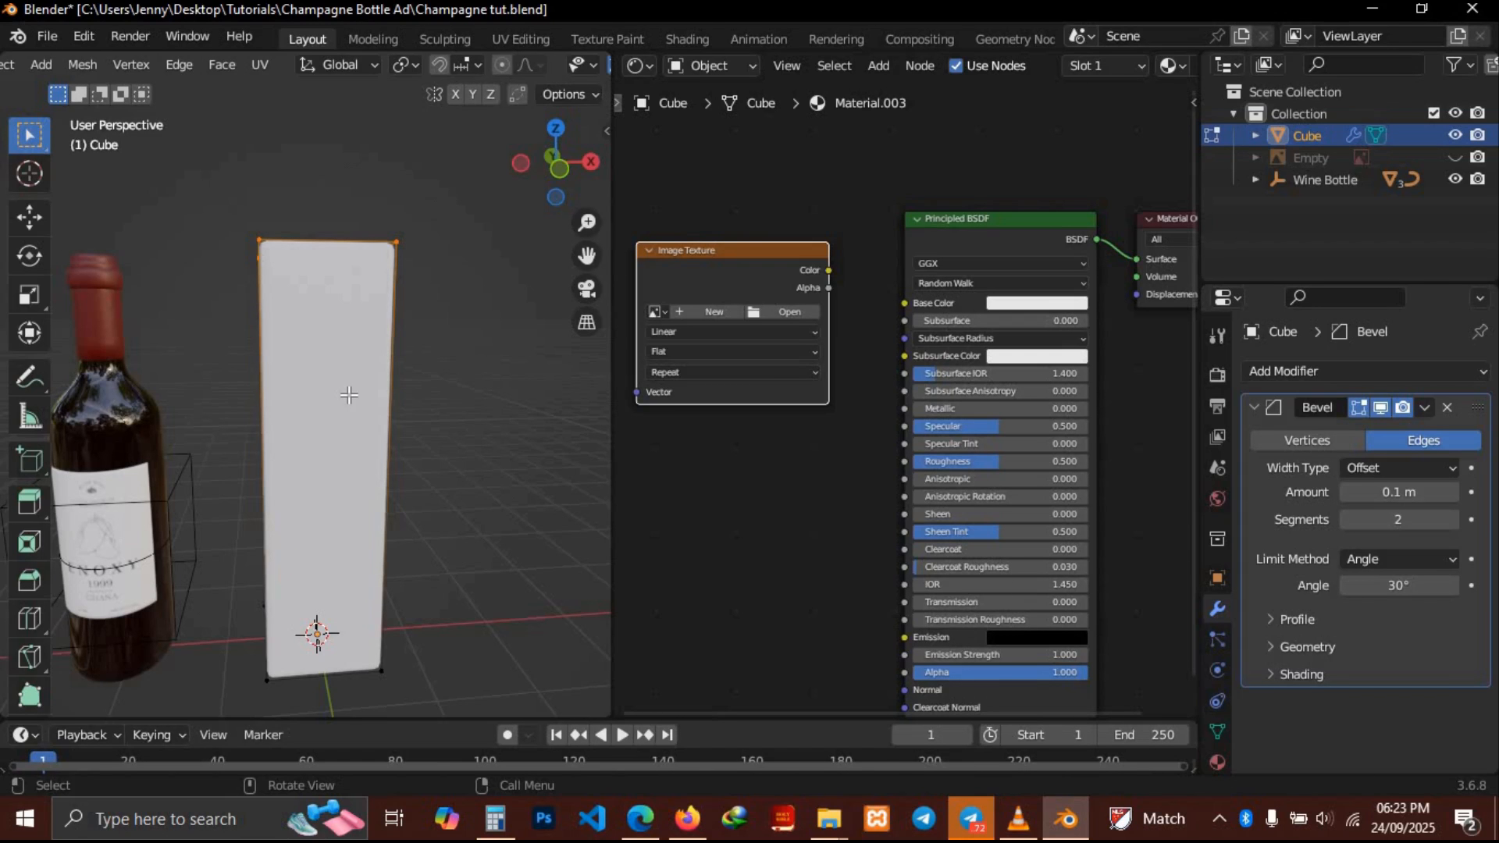
scroll(89, 63, up, 5)
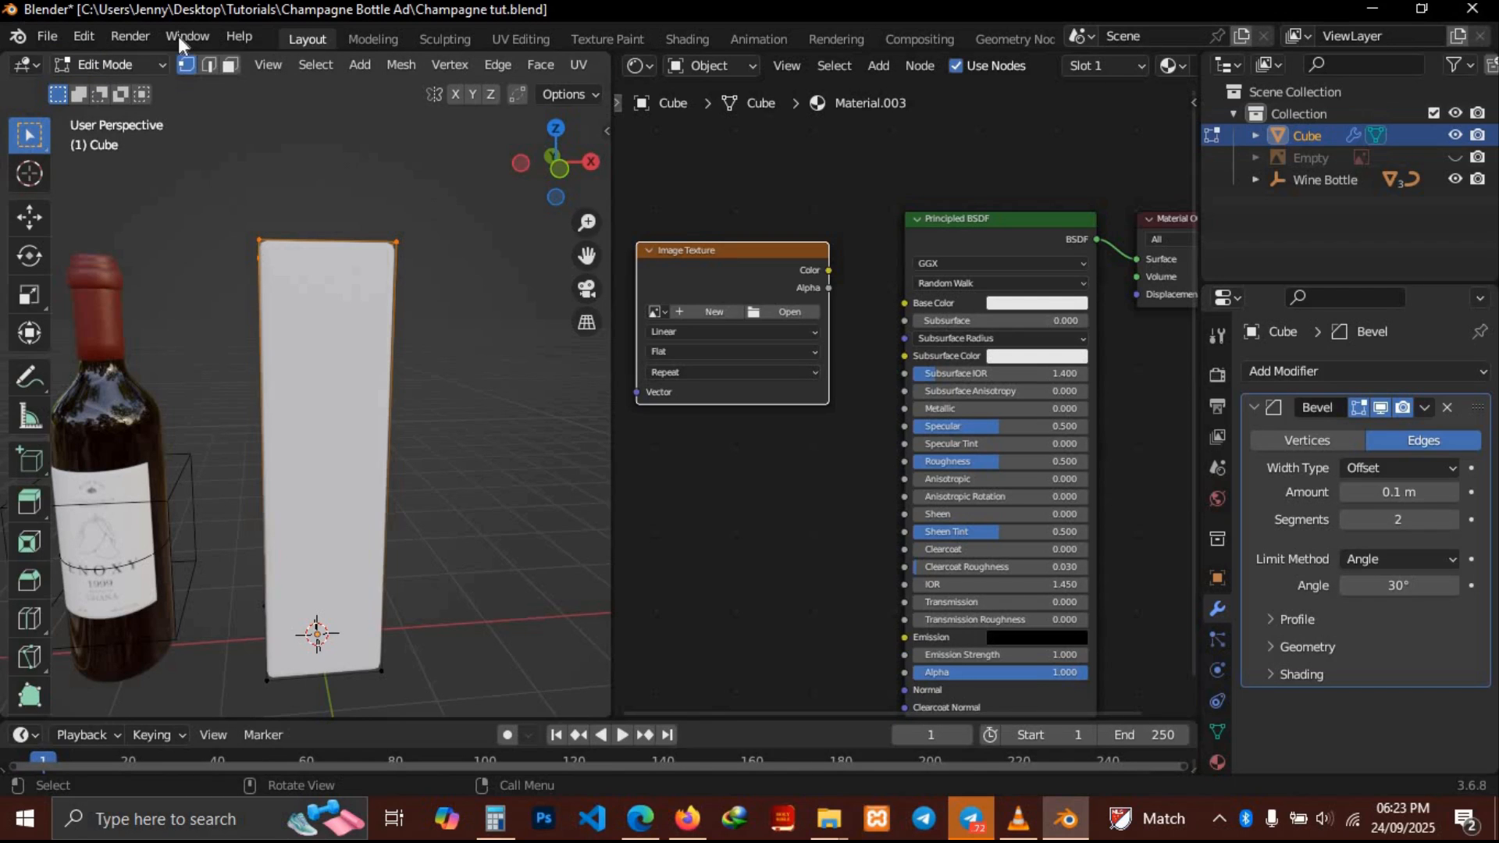
click(230, 64)
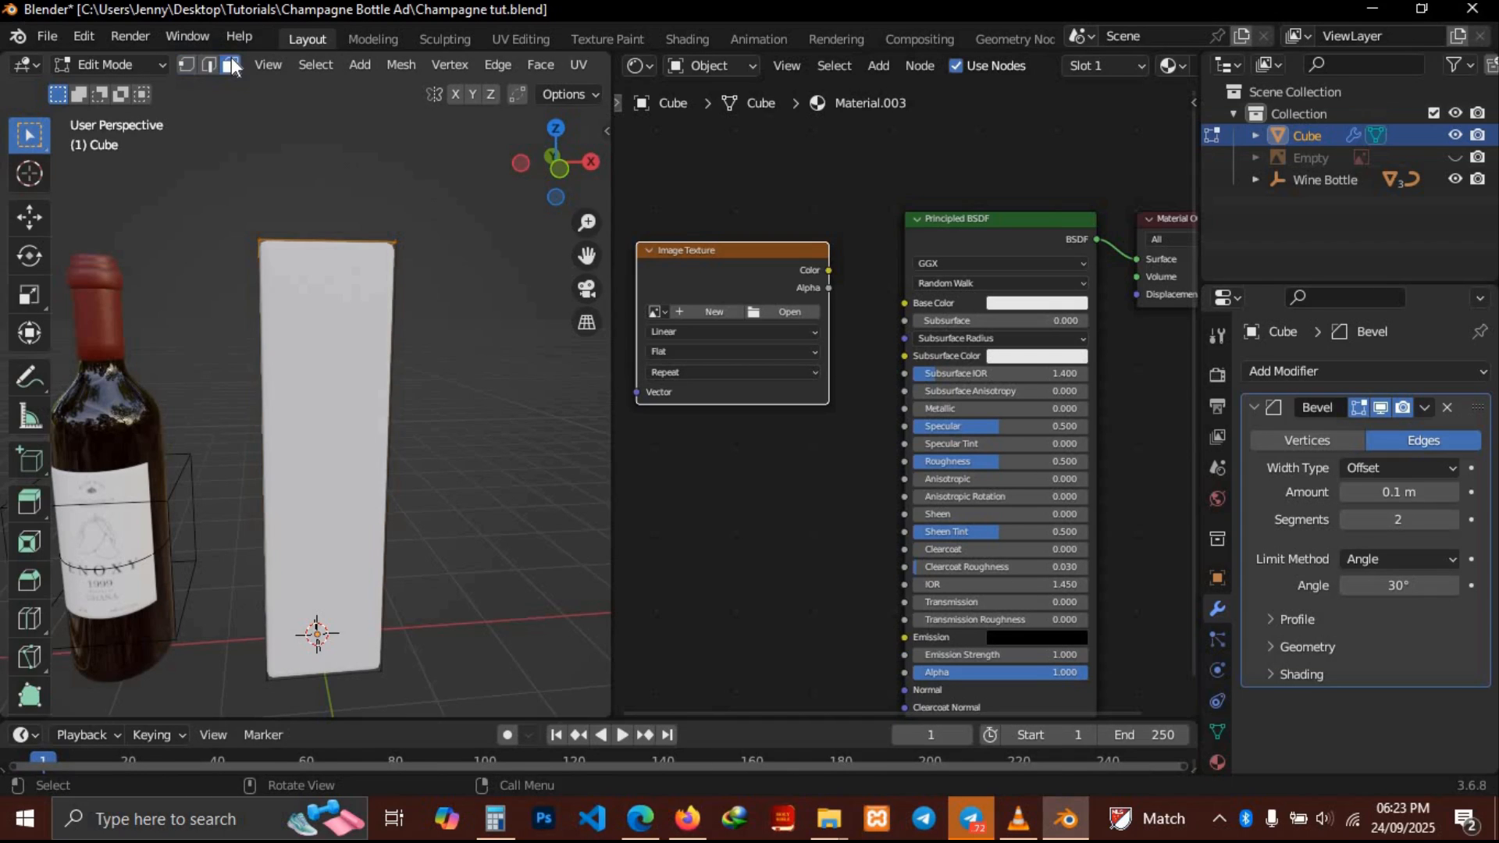
click(365, 376)
mouse_move(365, 375)
middle_down()
mouse_move(304, 376)
mouse_move(390, 375)
mouse_move(364, 376)
middle_up()
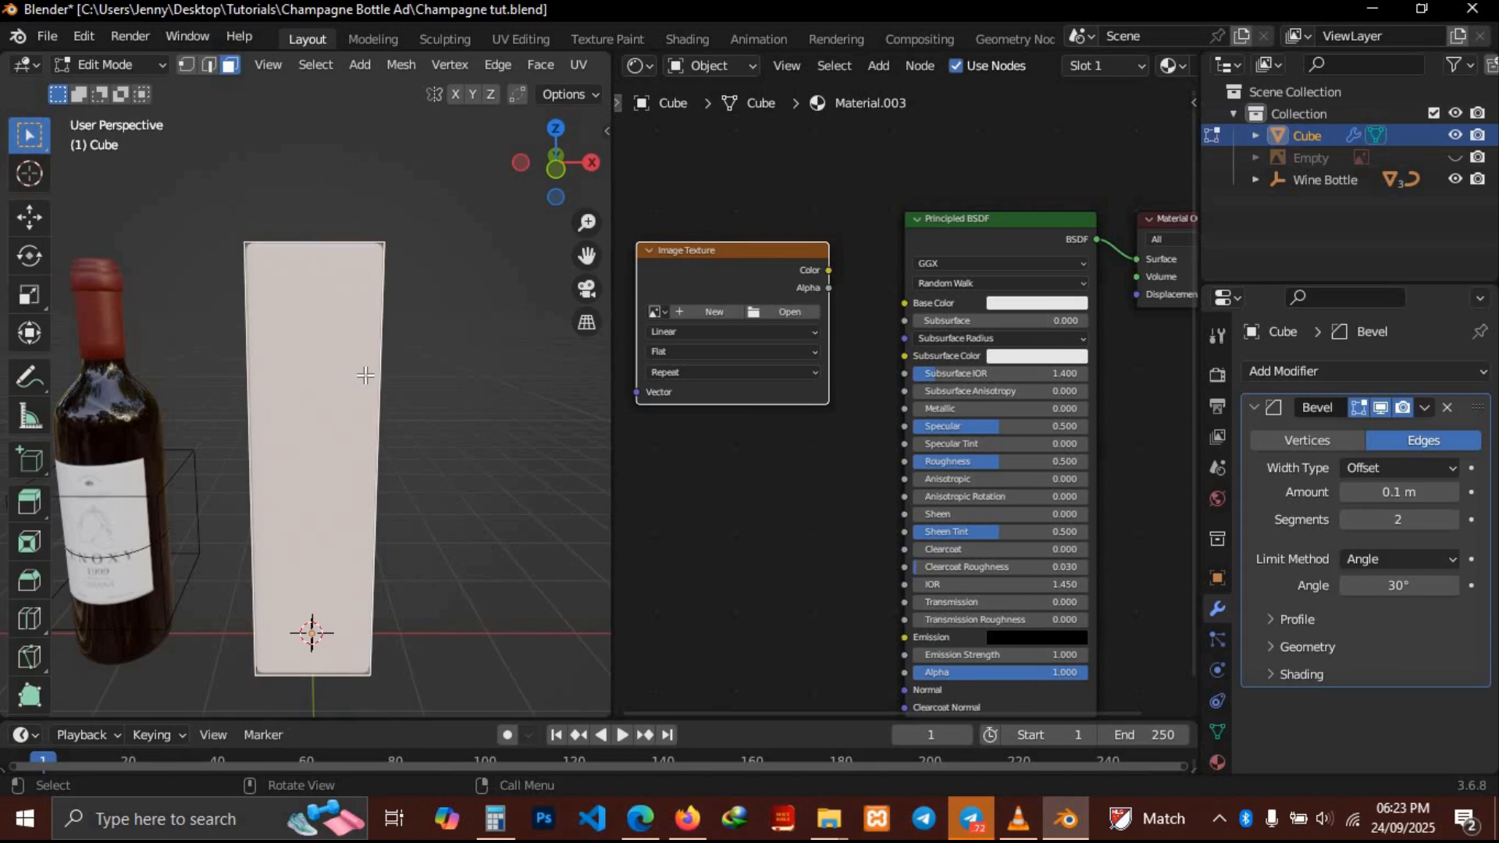
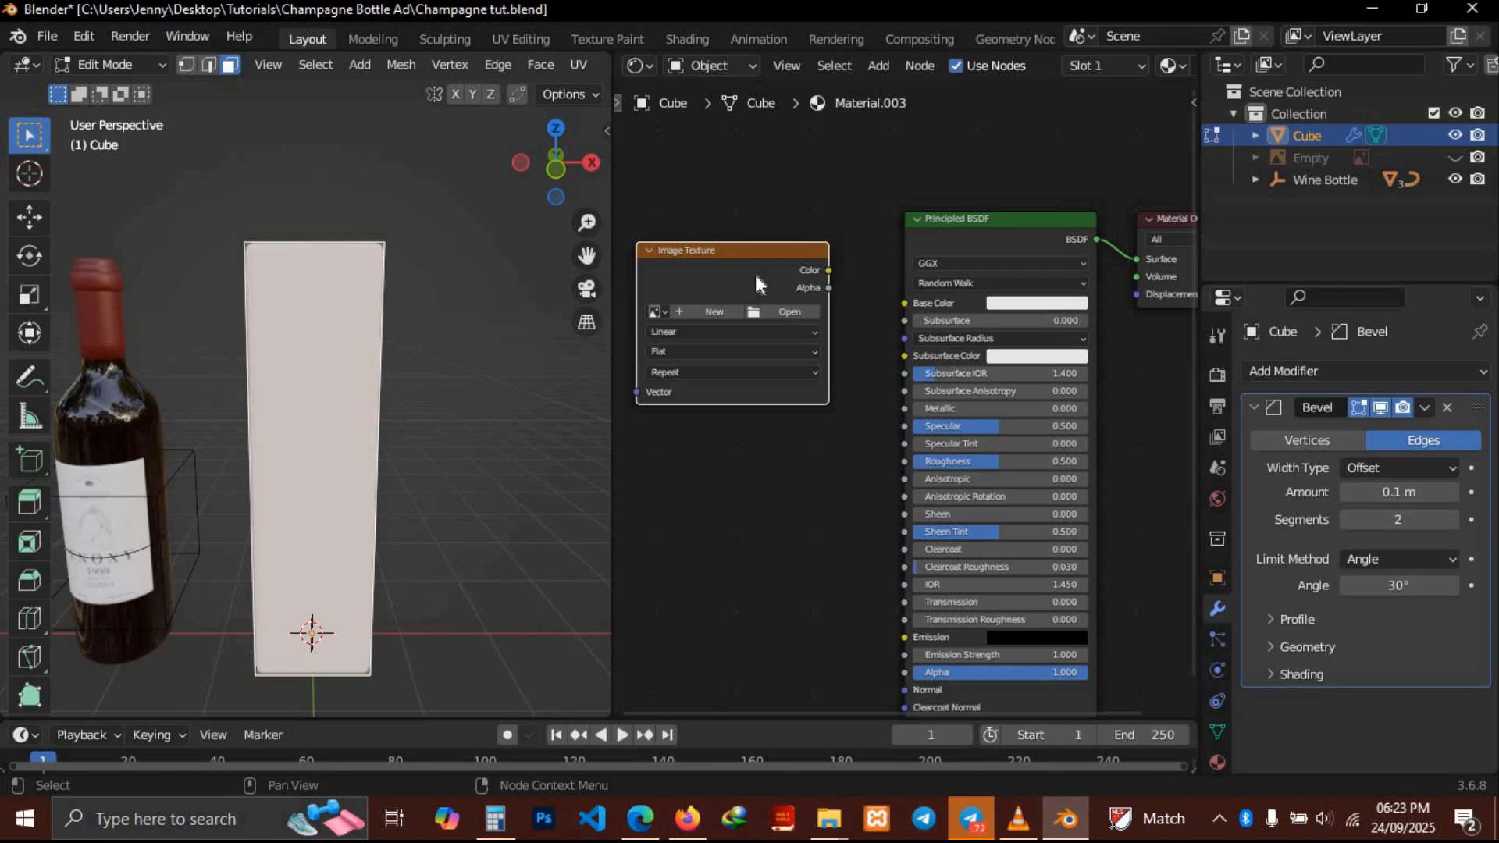
Load the image Enoxy wine label copy.jpg into the Image Texture node and connect its Color to the Base Color
click(784, 310)
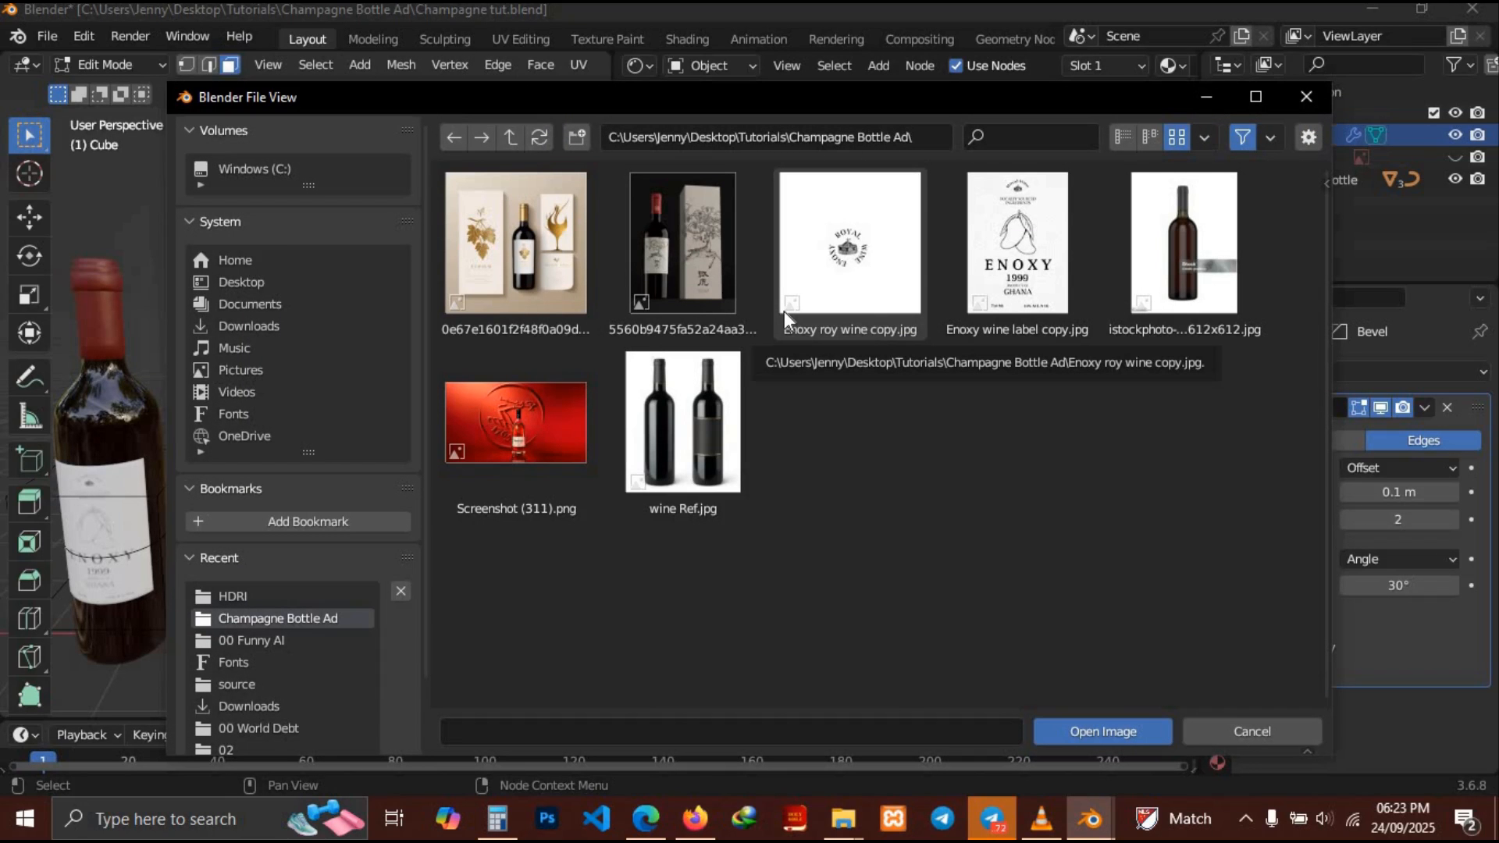
click(997, 262)
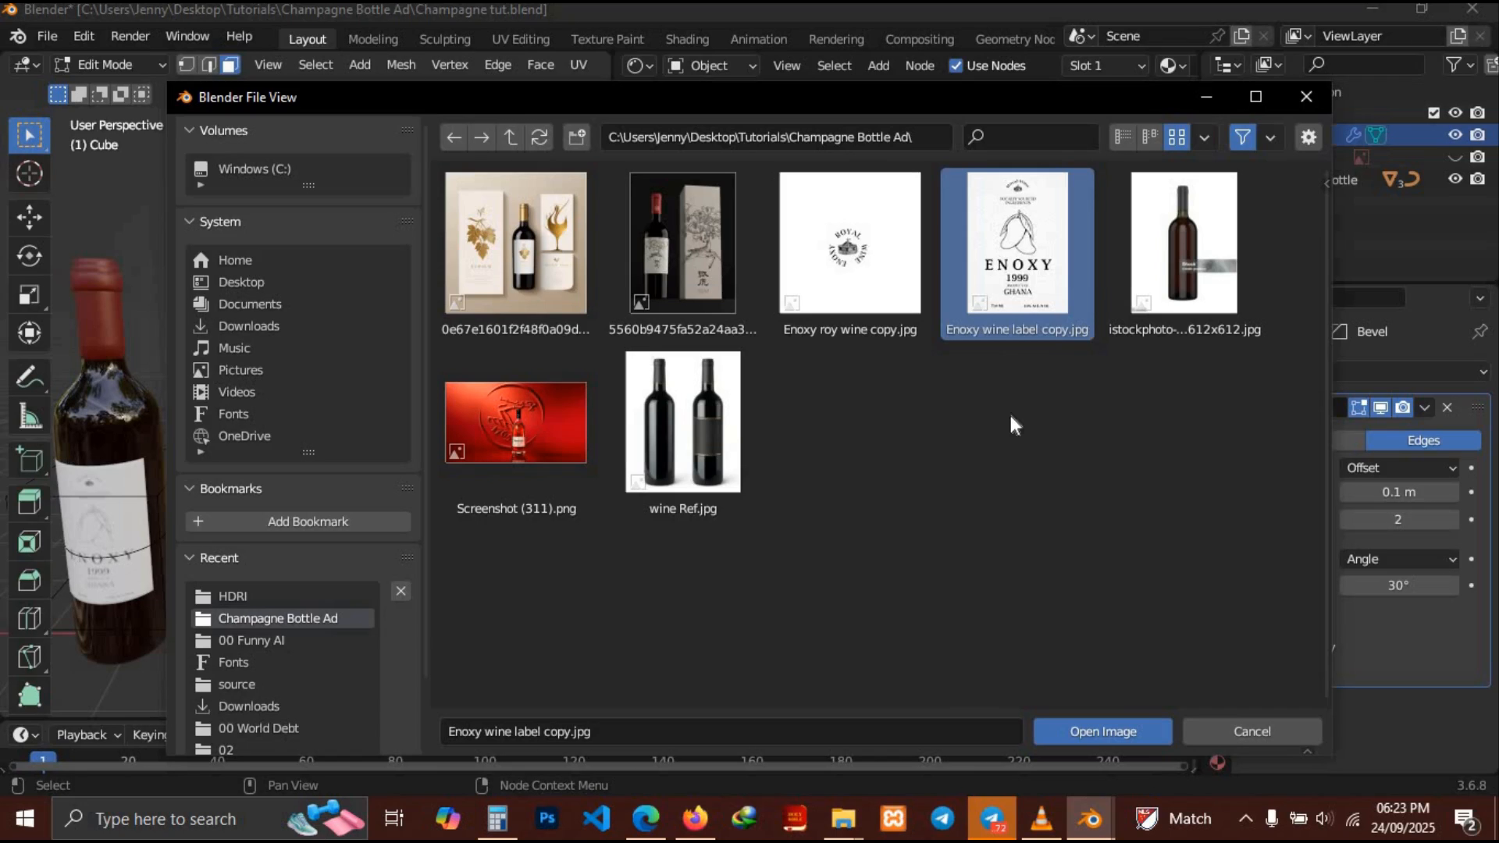
click(1093, 731)
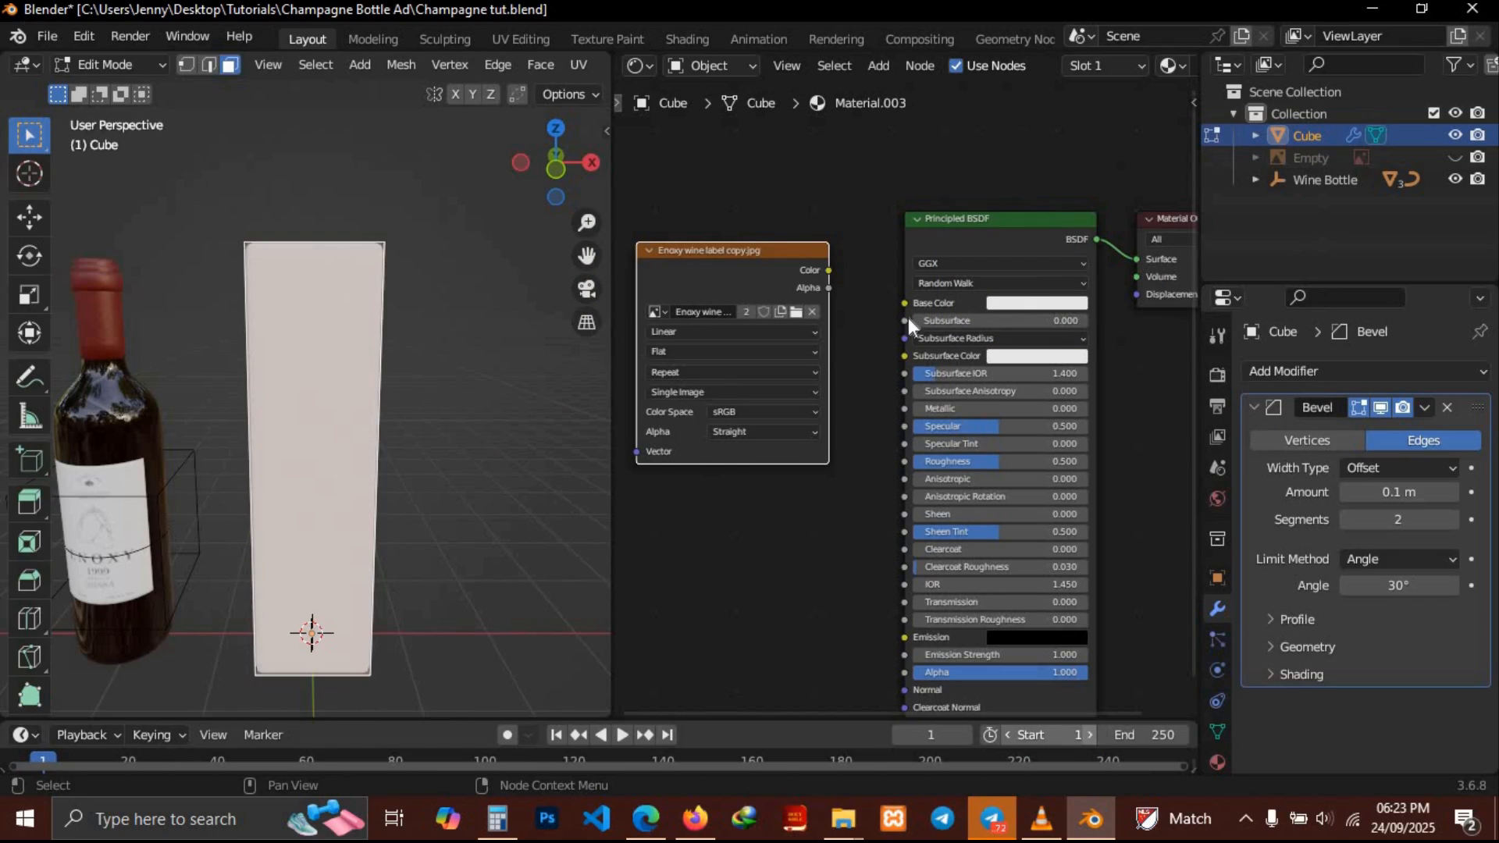
drag(830, 270, 911, 301)
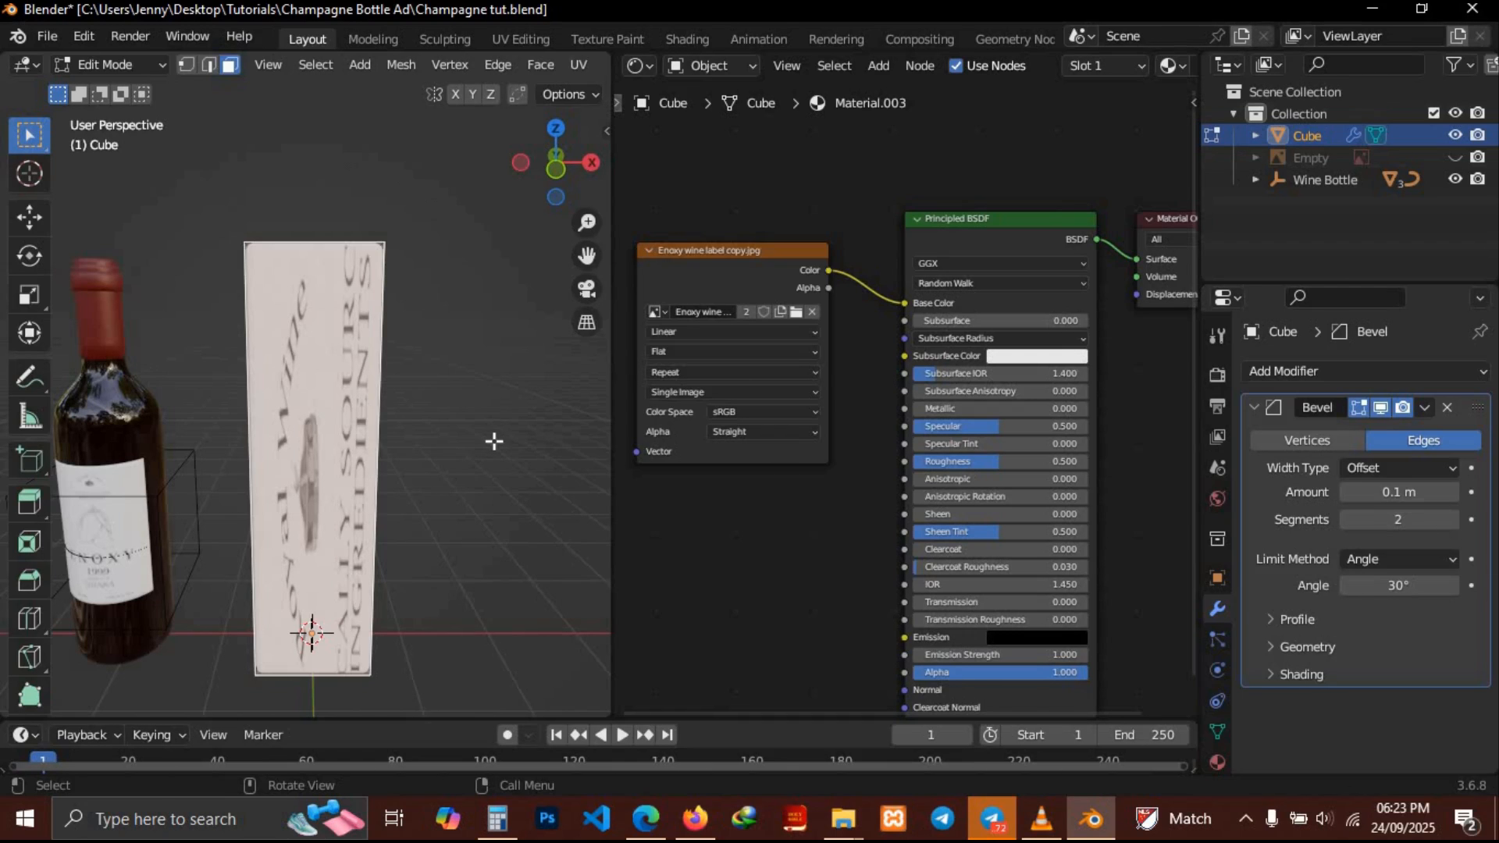
UV unwrap the box's selected front face
key(u)
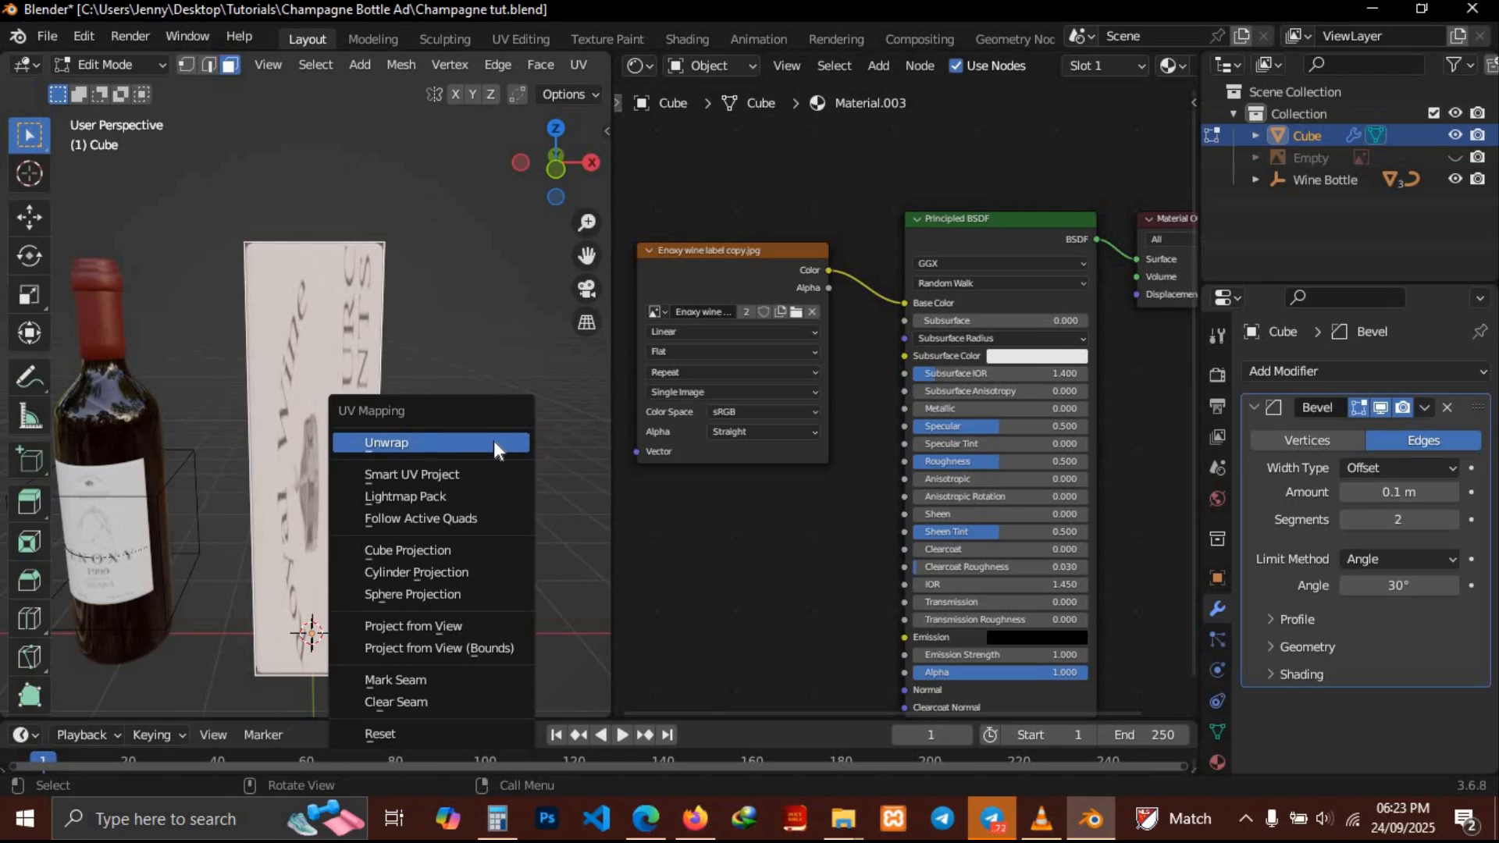
click(493, 442)
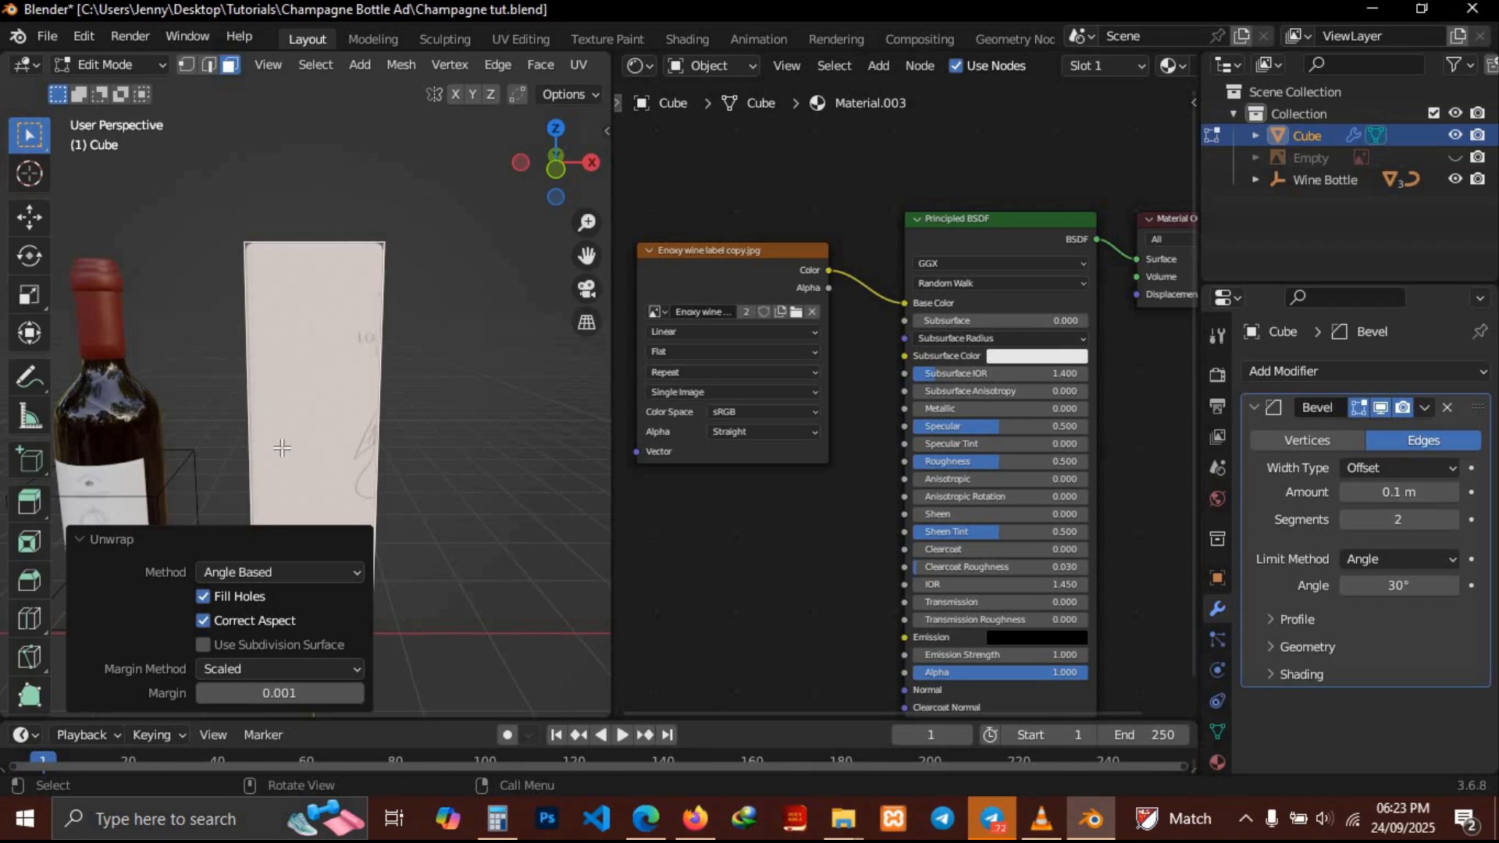
mouse_move(281, 447)
middle_down()
mouse_move(117, 435)
mouse_move(281, 447)
middle_up()
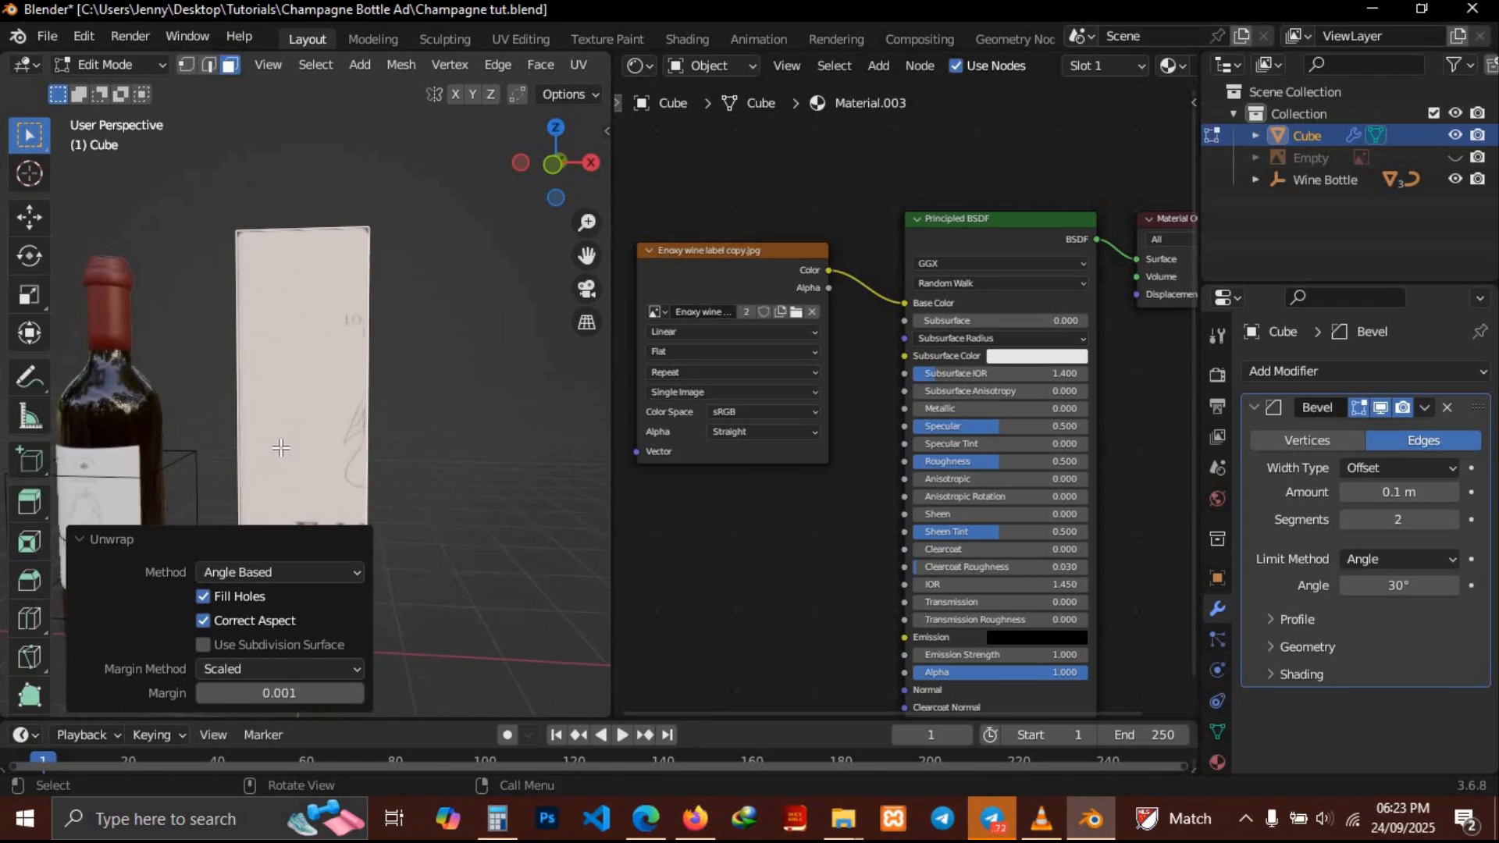
Change the node area into the UV Editor and zoom in on the label image
middle_drag(692, 196, 769, 187)
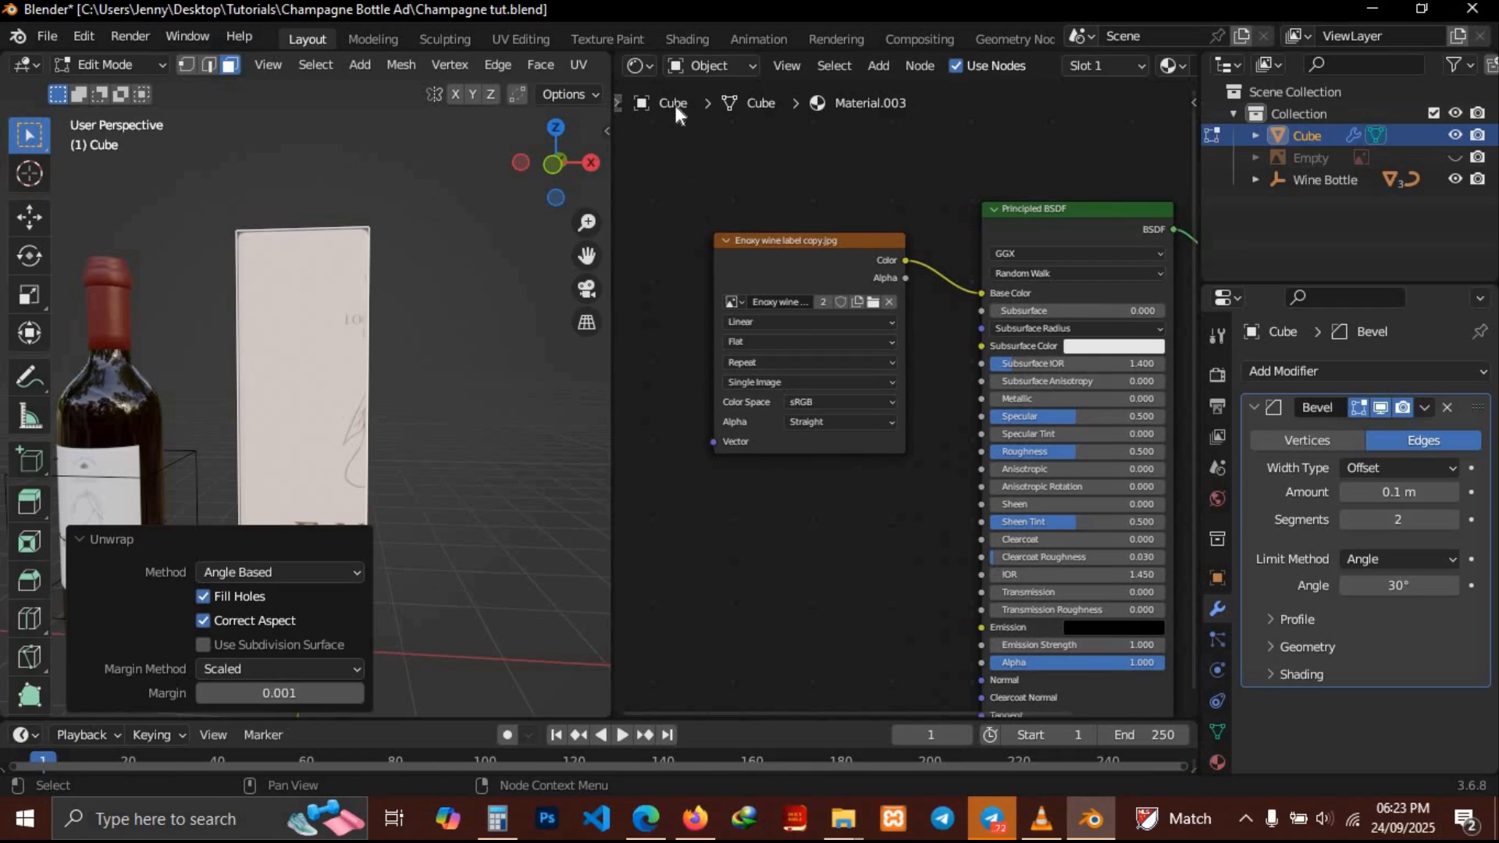
click(649, 69)
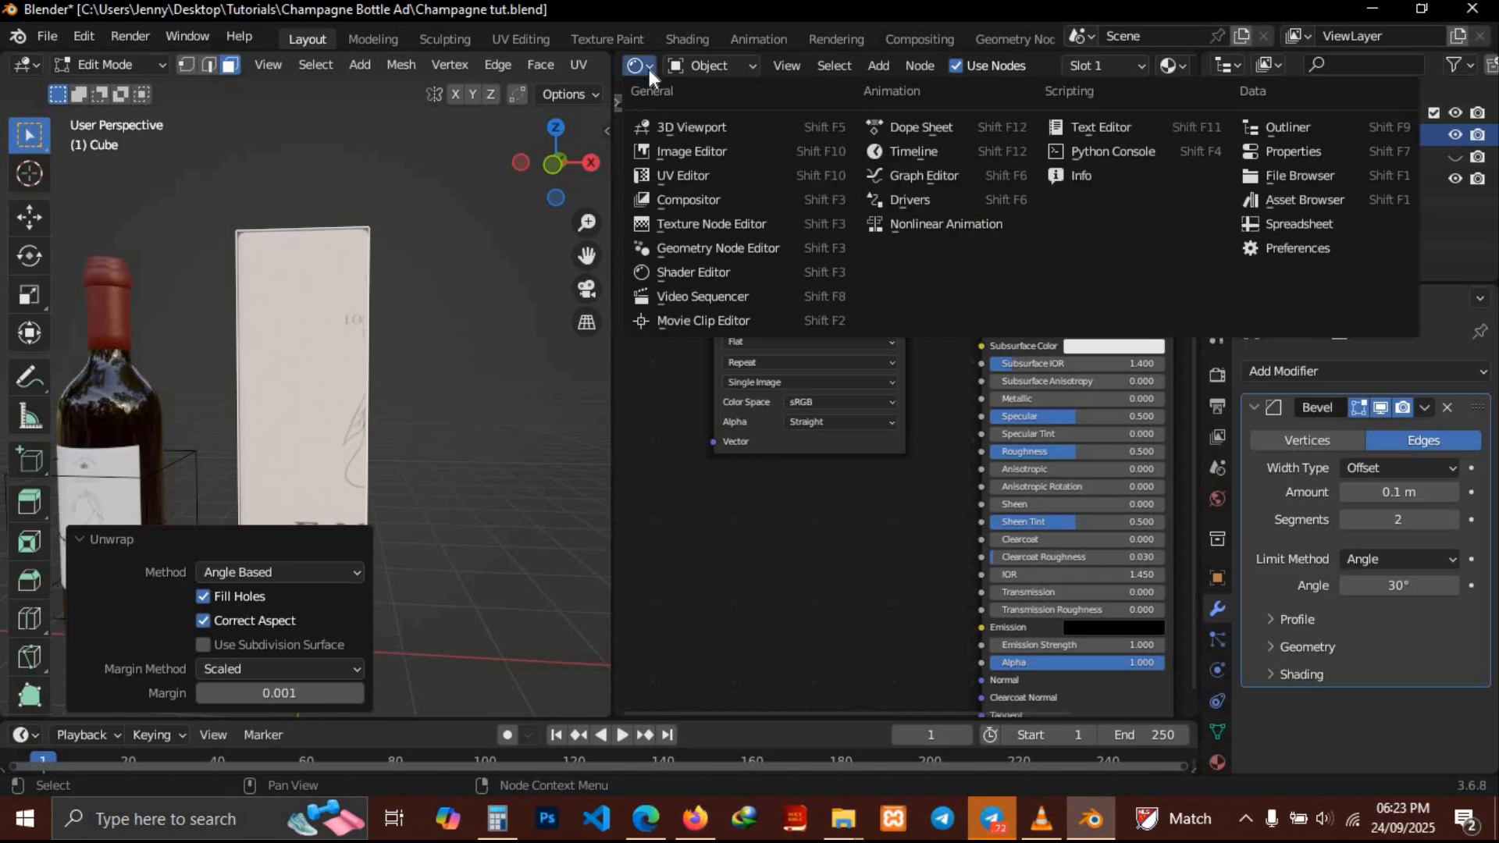
click(671, 181)
scroll(940, 432, down, 2)
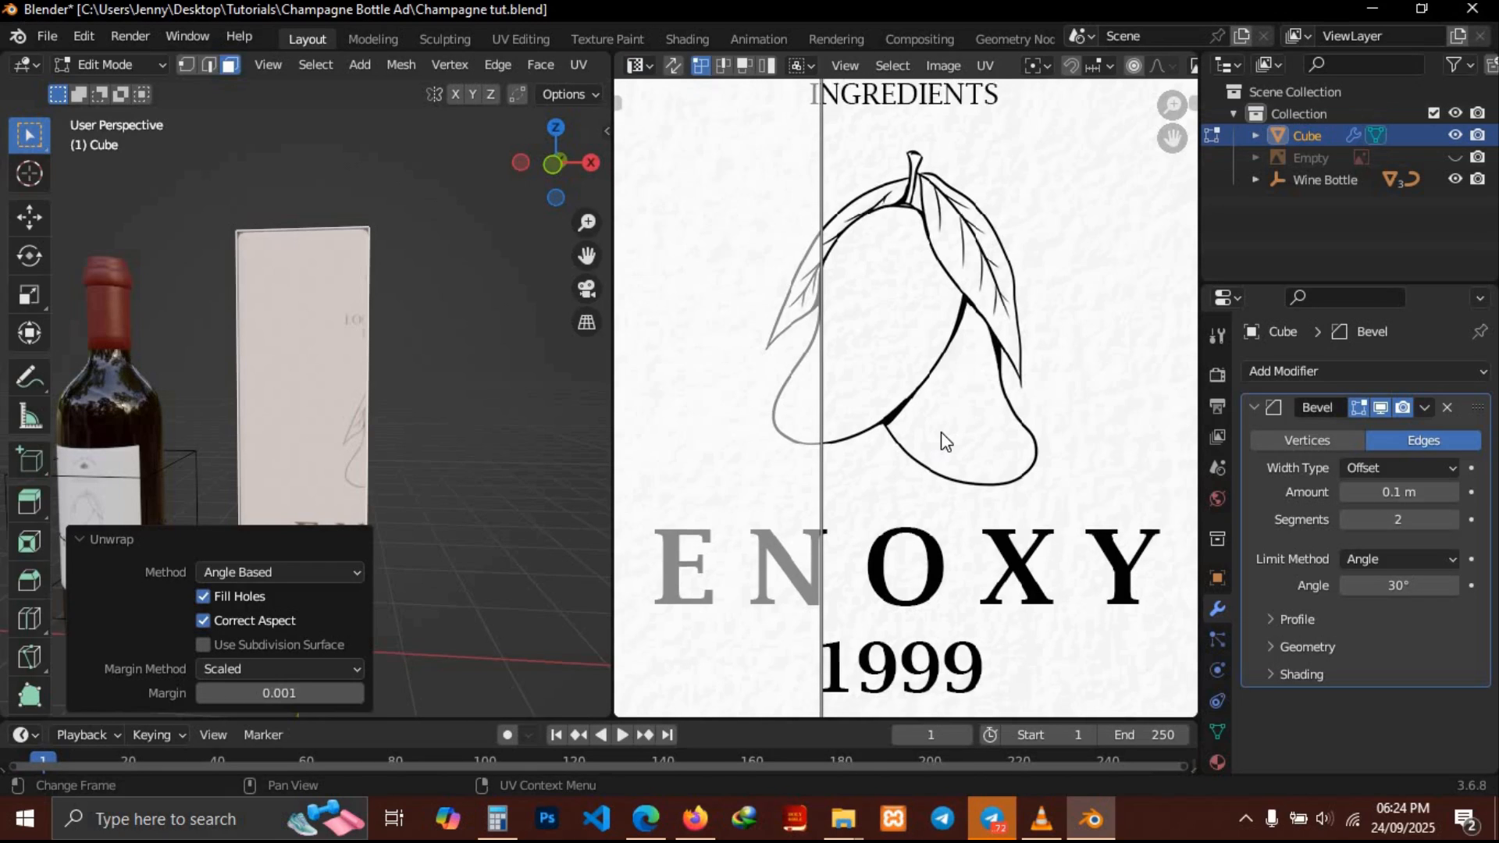
scroll(940, 433, down, 3)
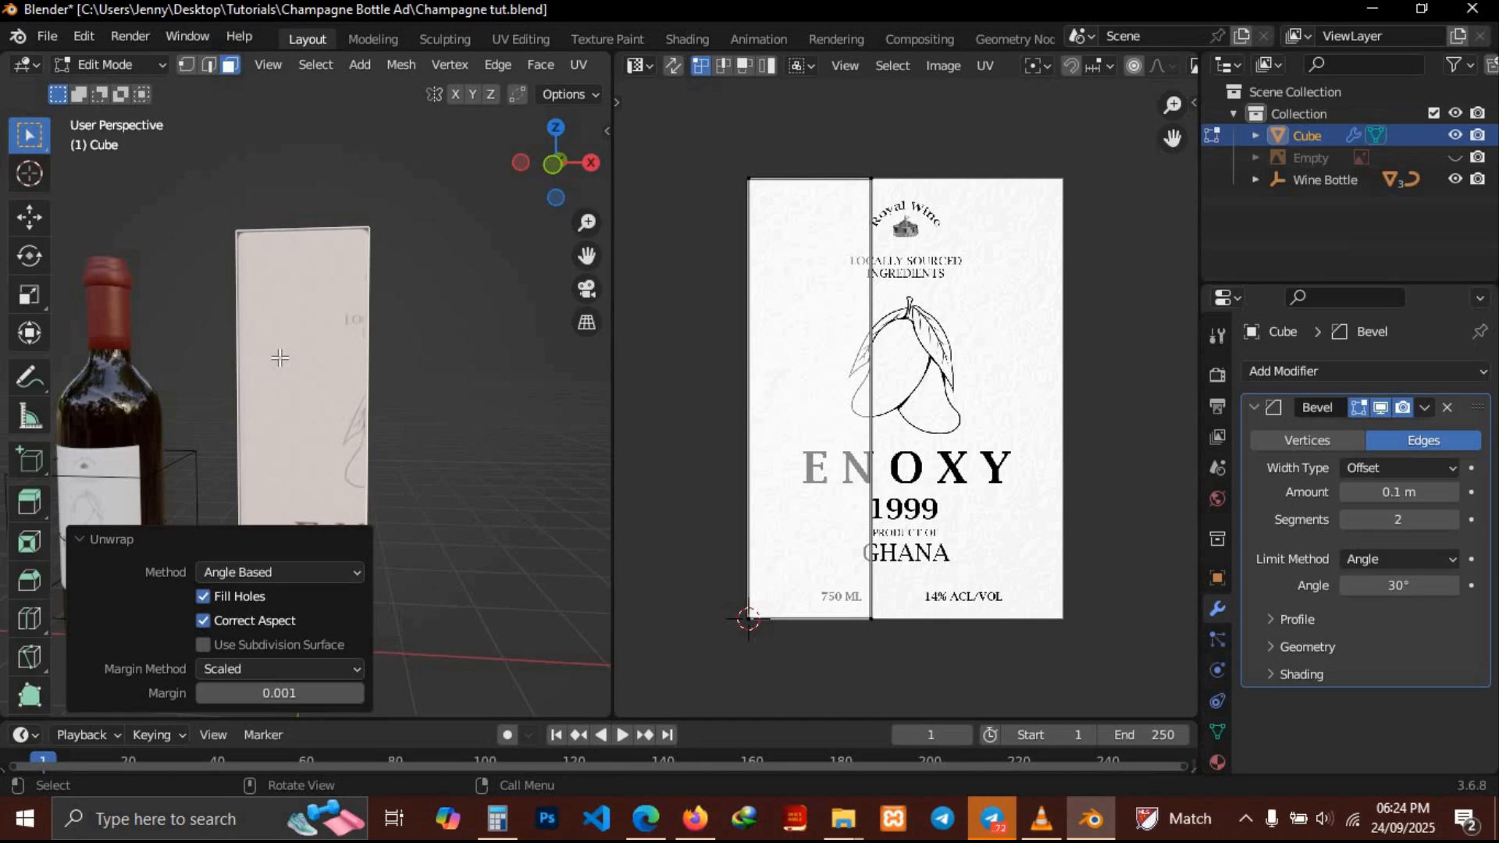
Select all of the box's faces to show every UV island over the label image
middle_drag(277, 358, 397, 350)
key(a)
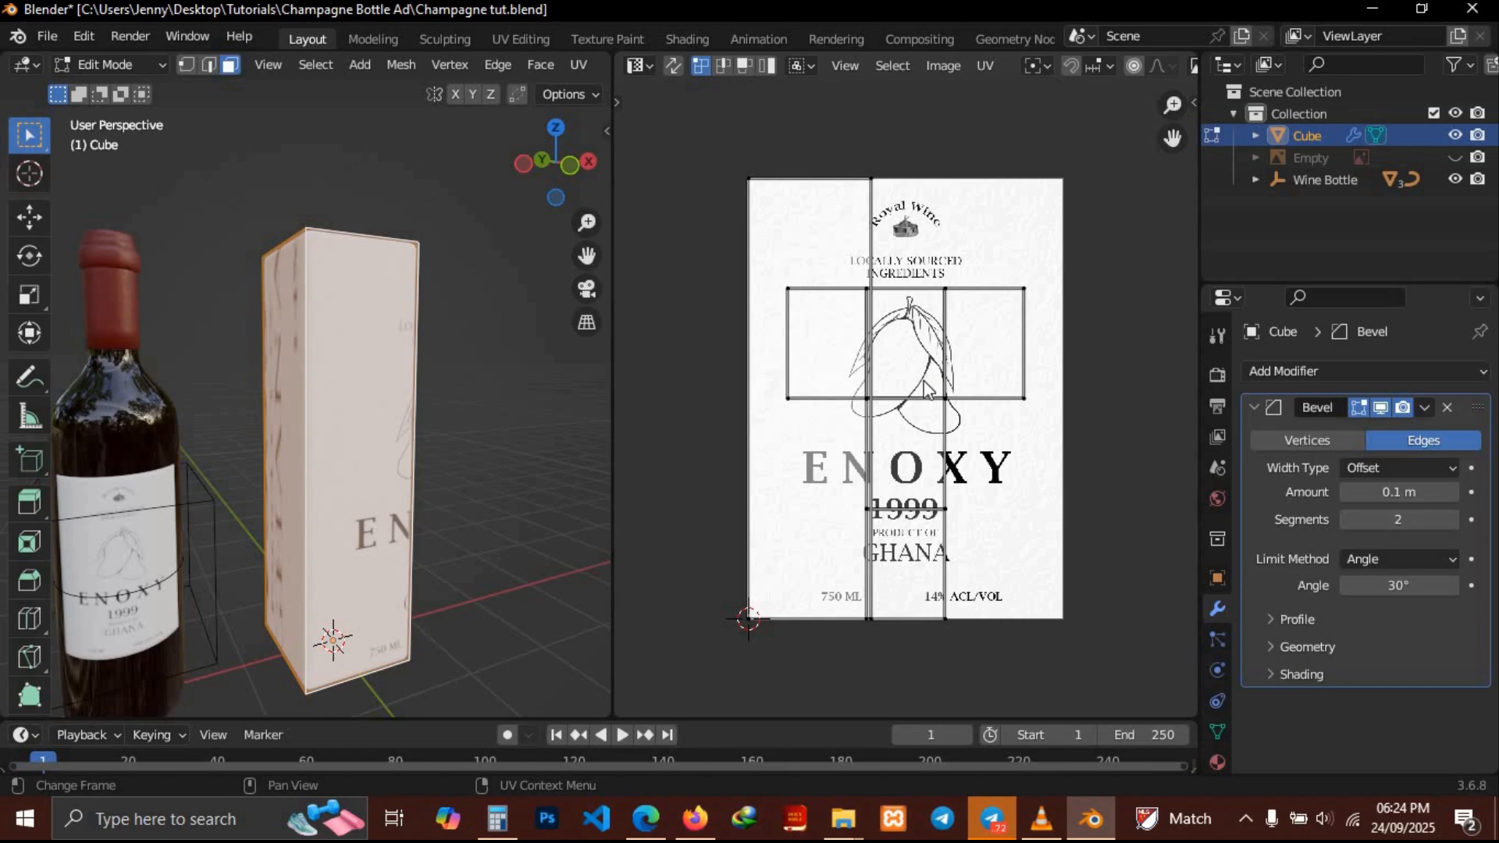
middle_drag(344, 401, 525, 312)
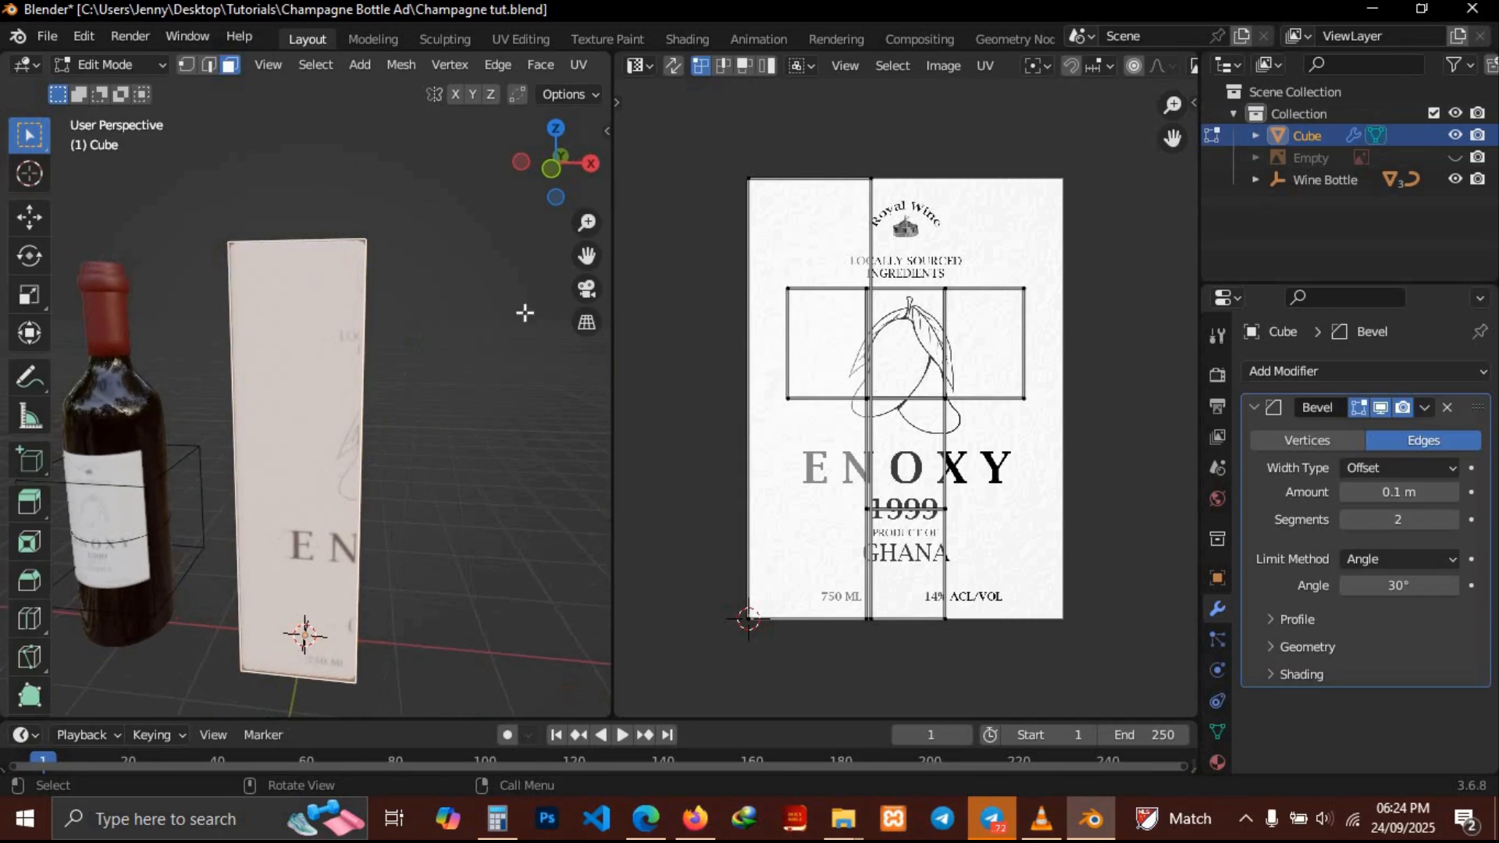
Switch to island selection and move the left UV island to the middle of the label
click(803, 230)
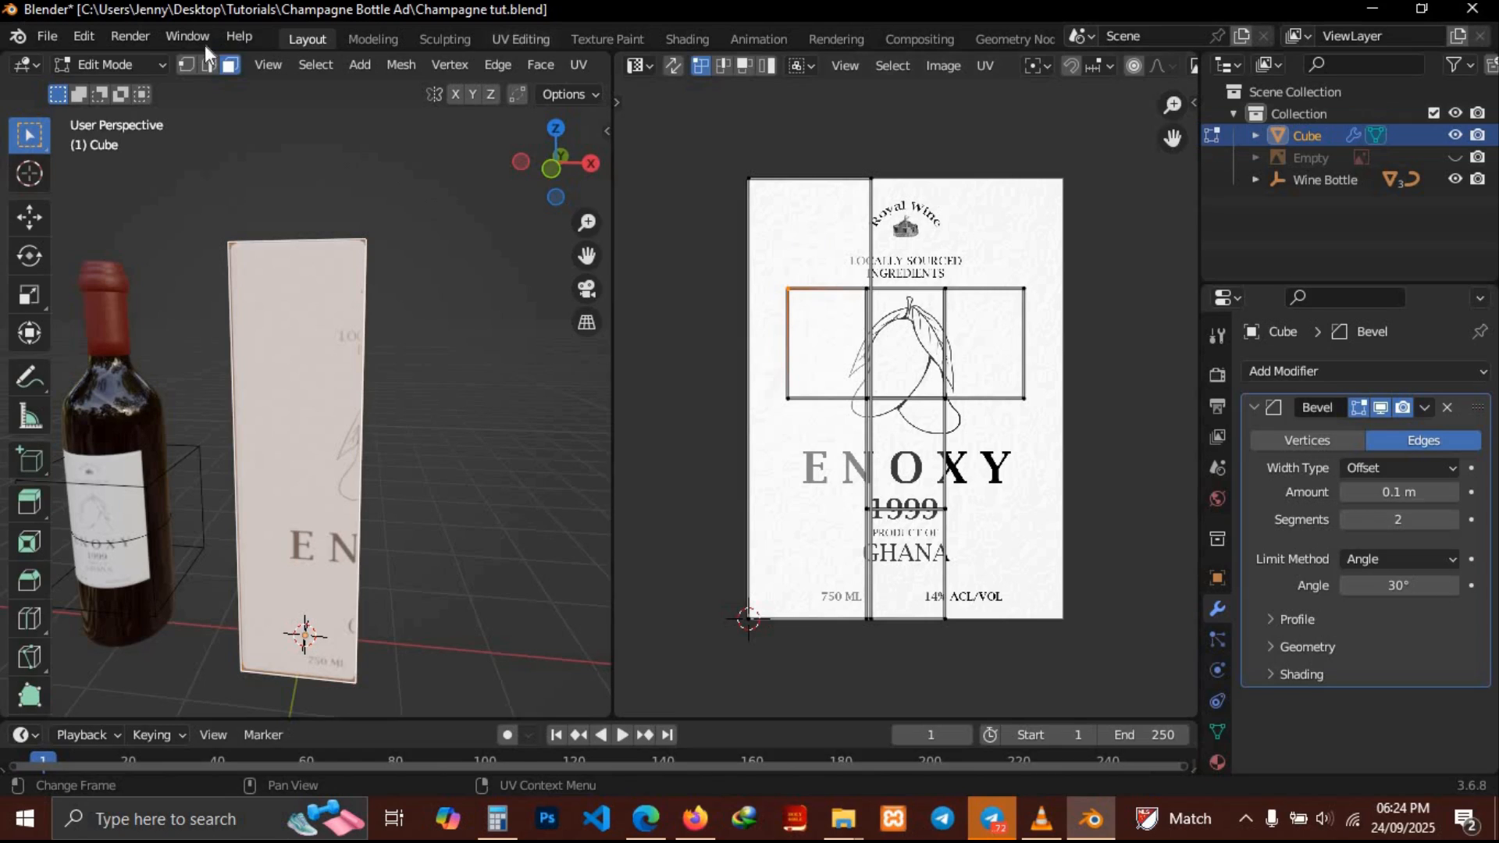
click(769, 66)
click(807, 229)
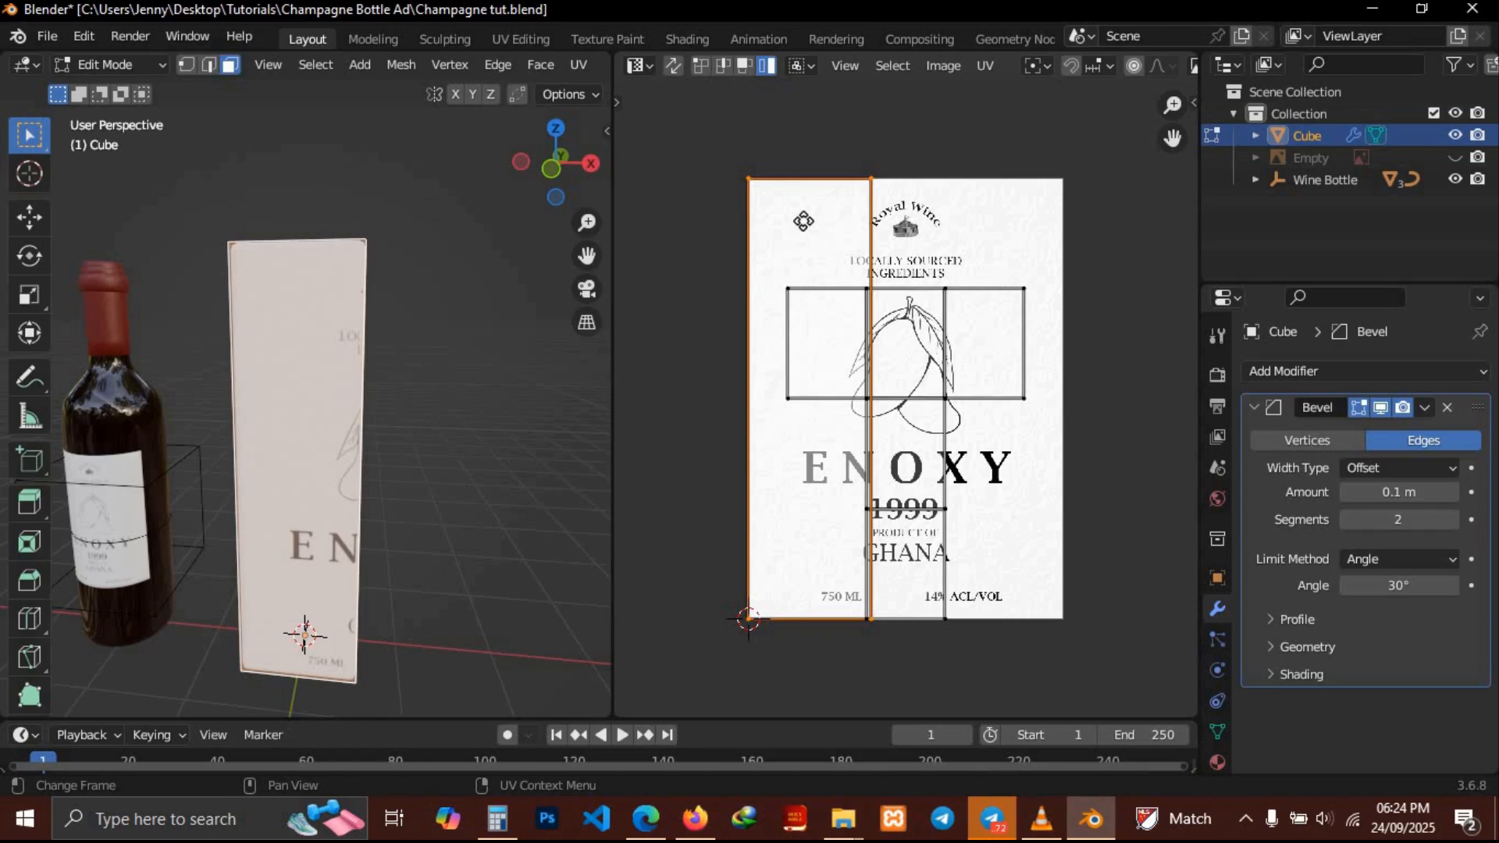
key(g)
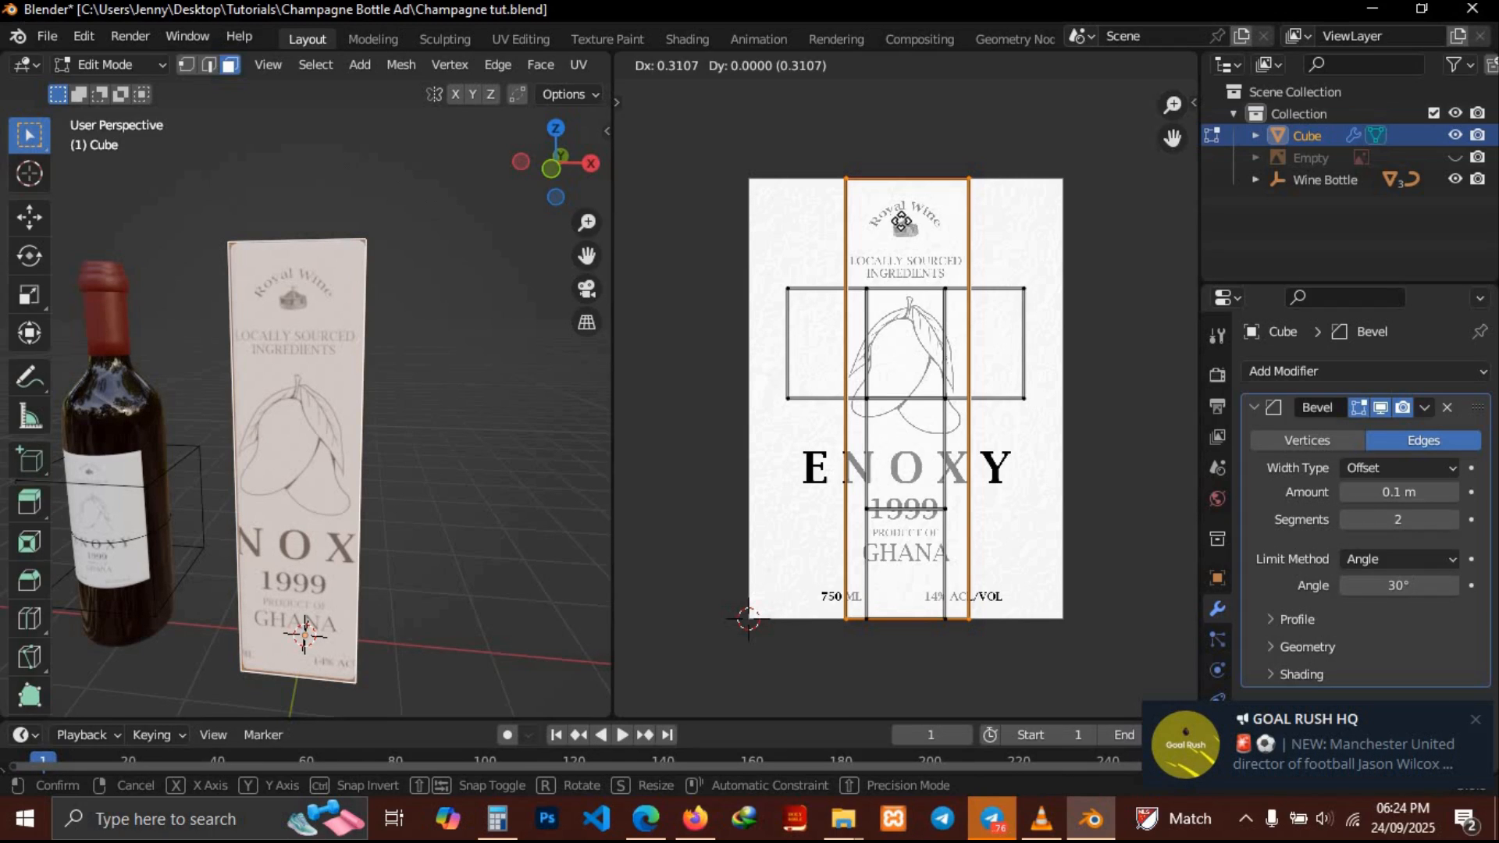
click(904, 227)
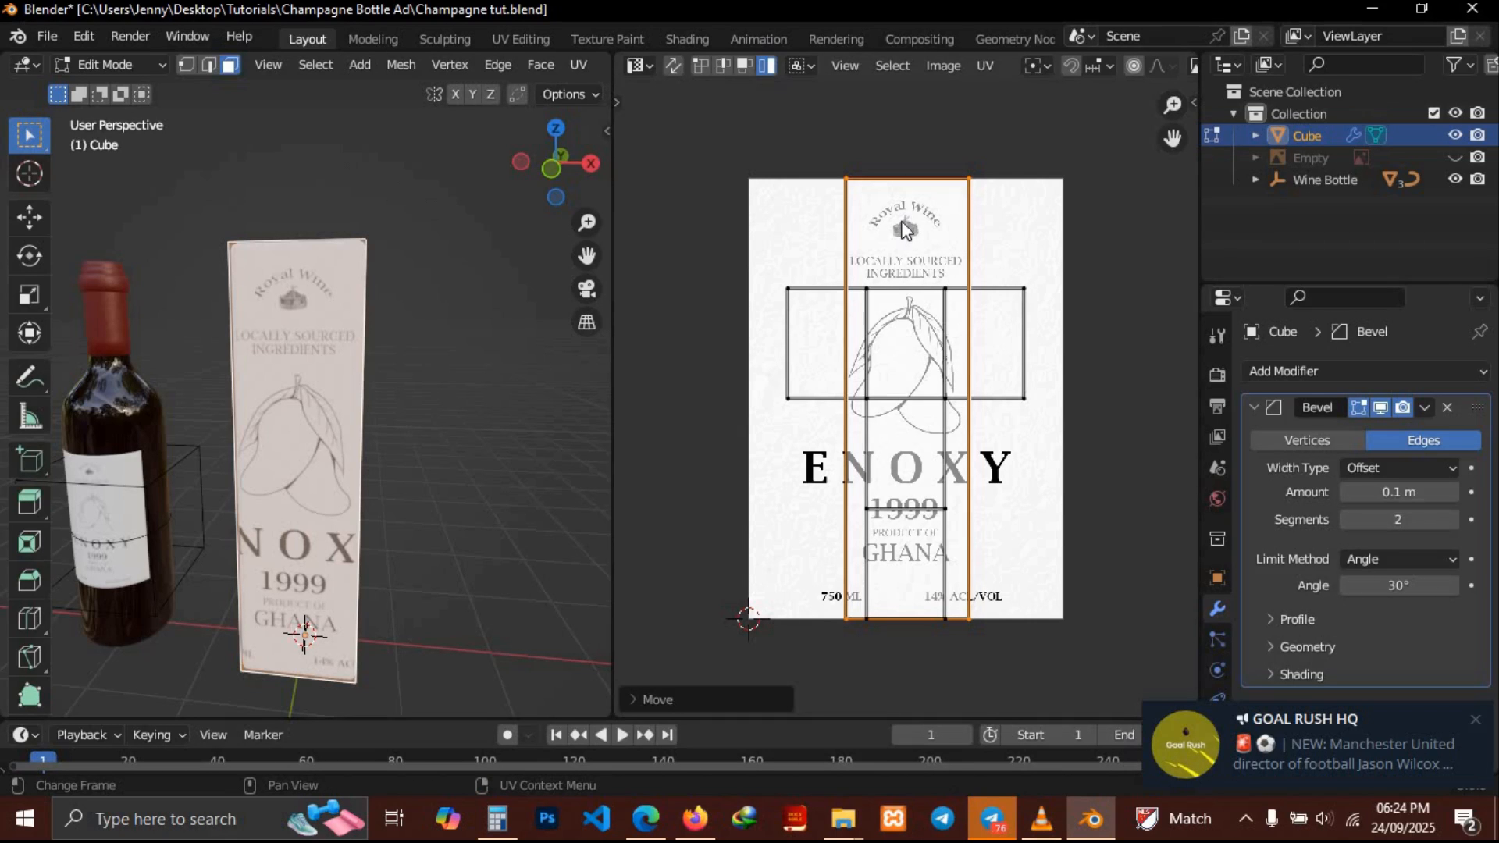
Switch to vertex selection and move the island's right edge to the label's right border
click(965, 407)
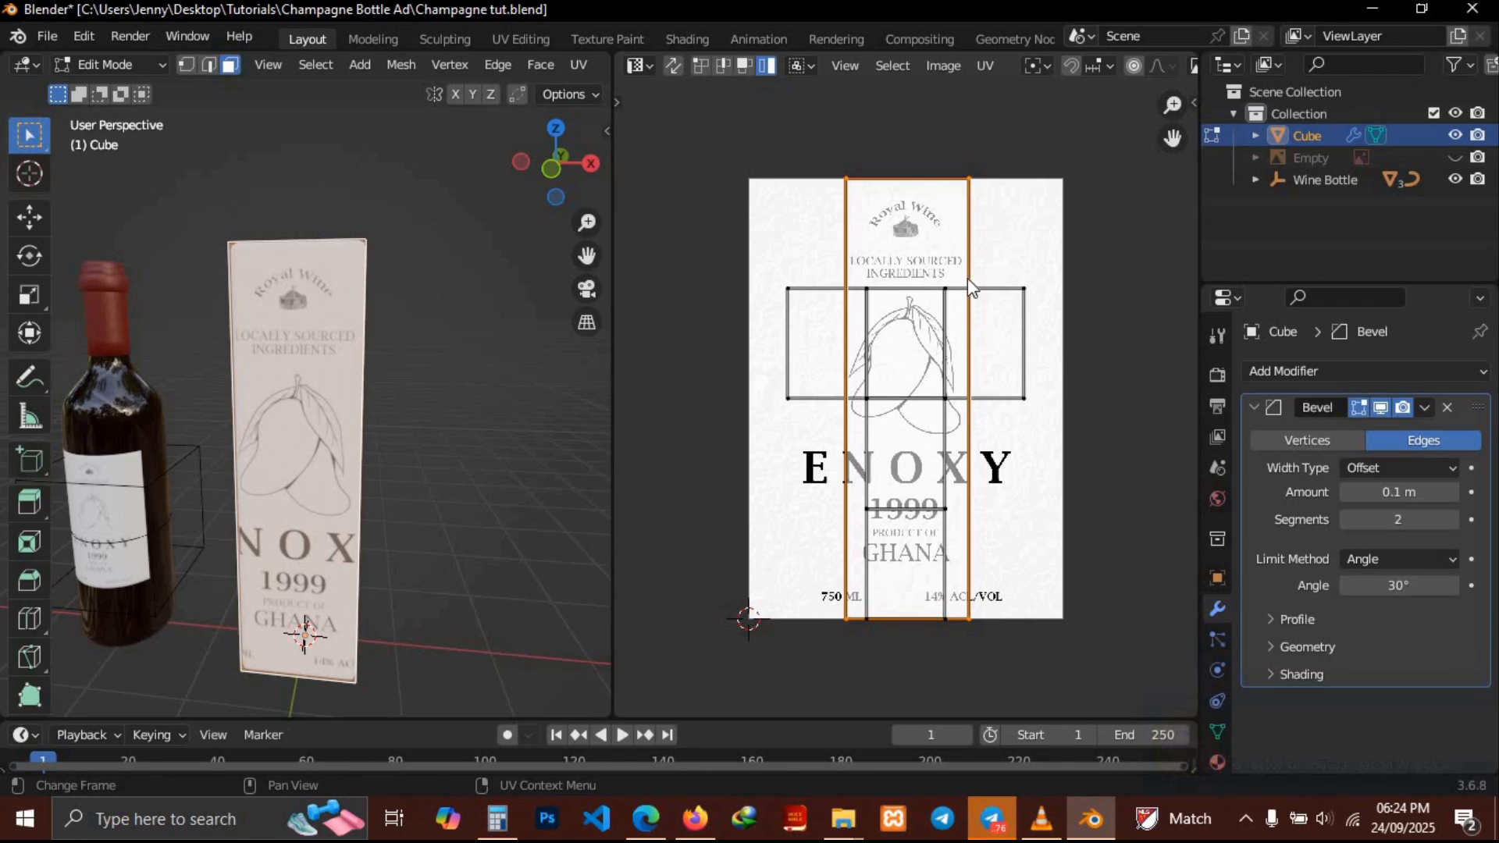
click(699, 60)
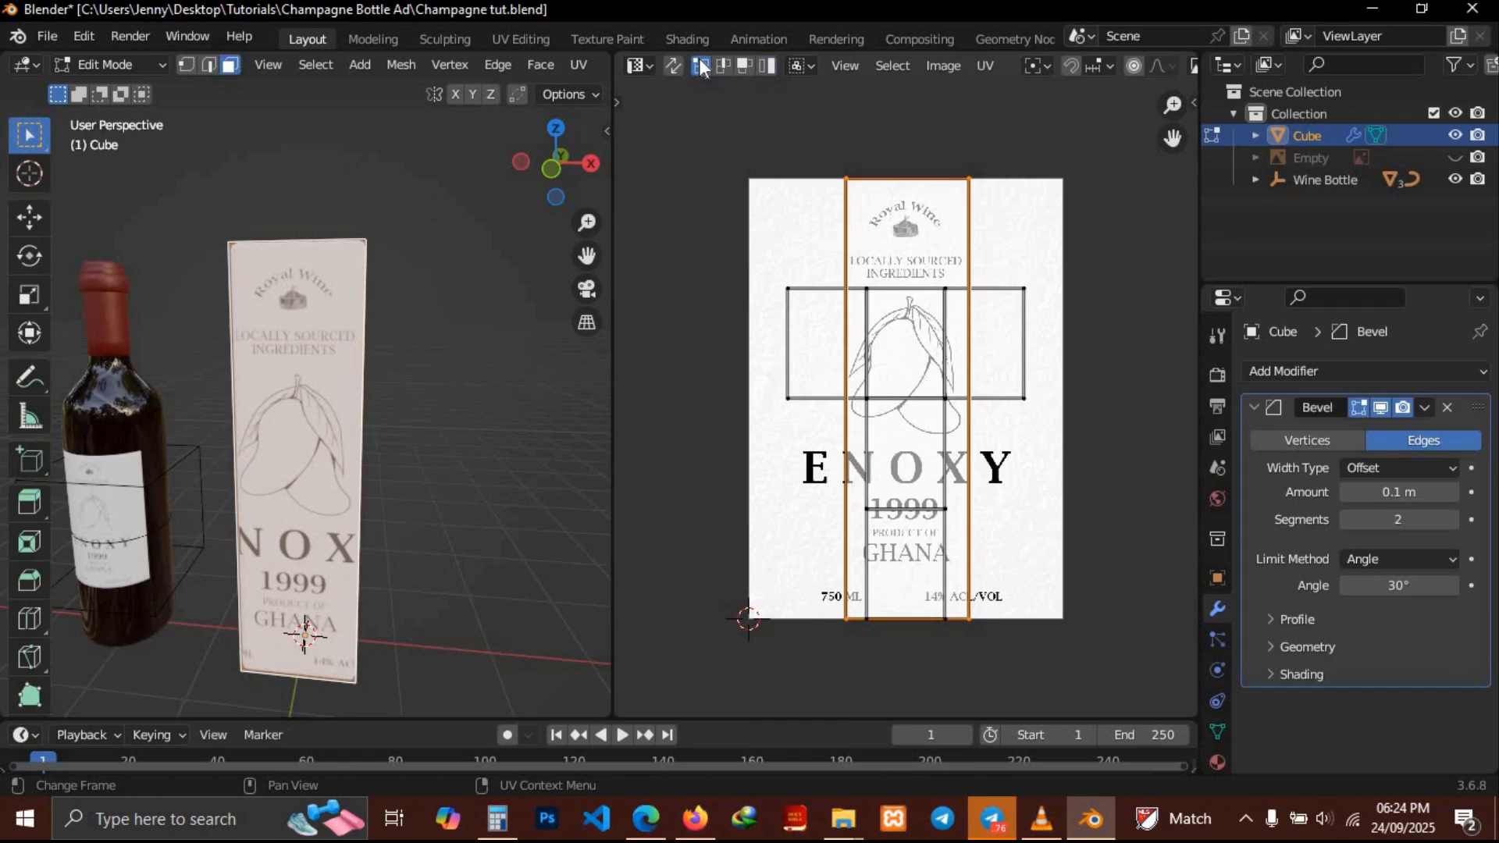
click(968, 180)
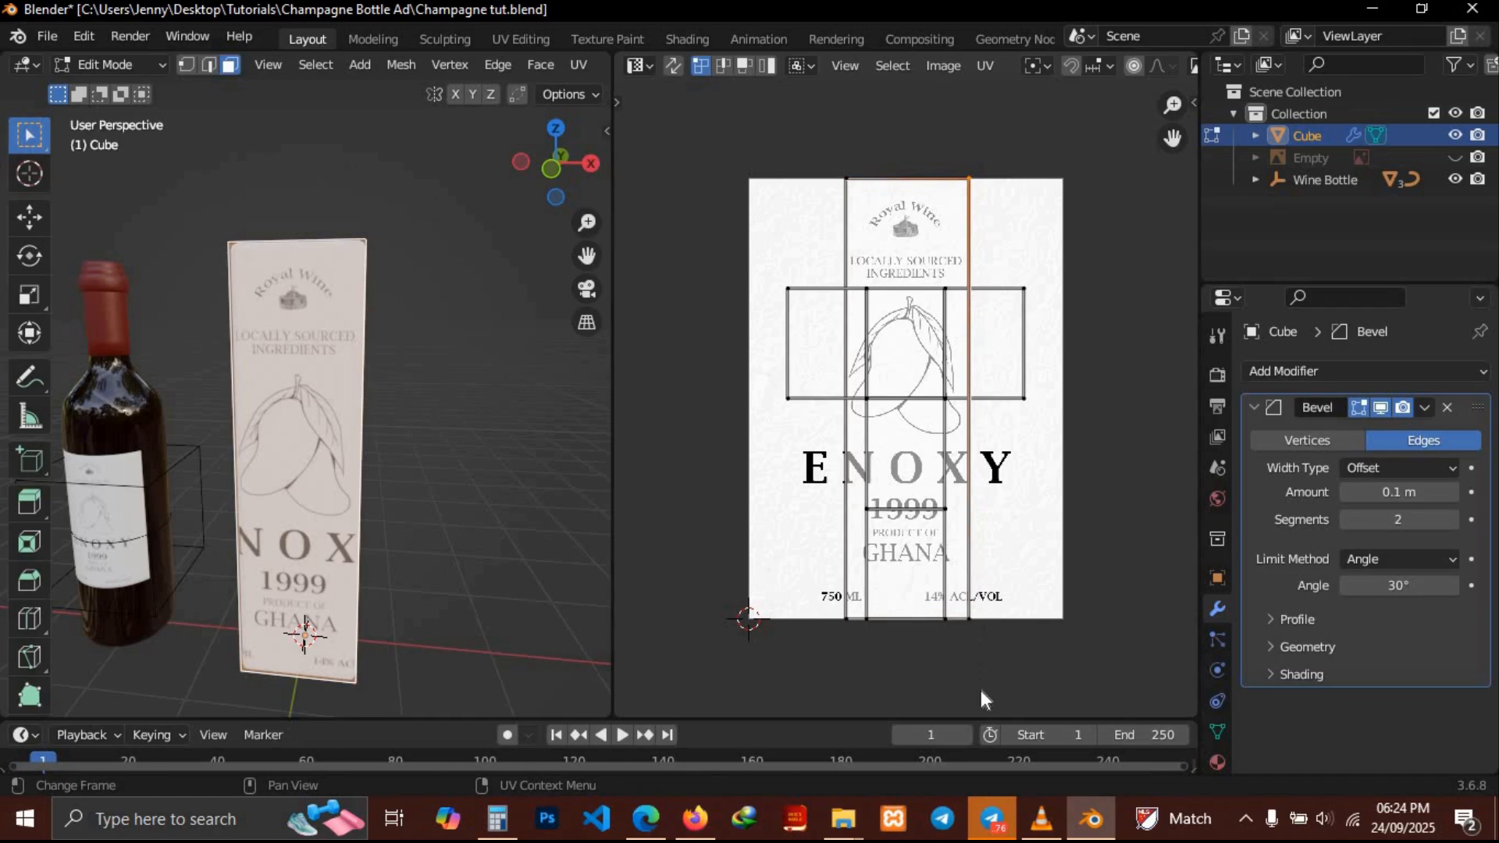
shift+click(967, 617)
key(g)
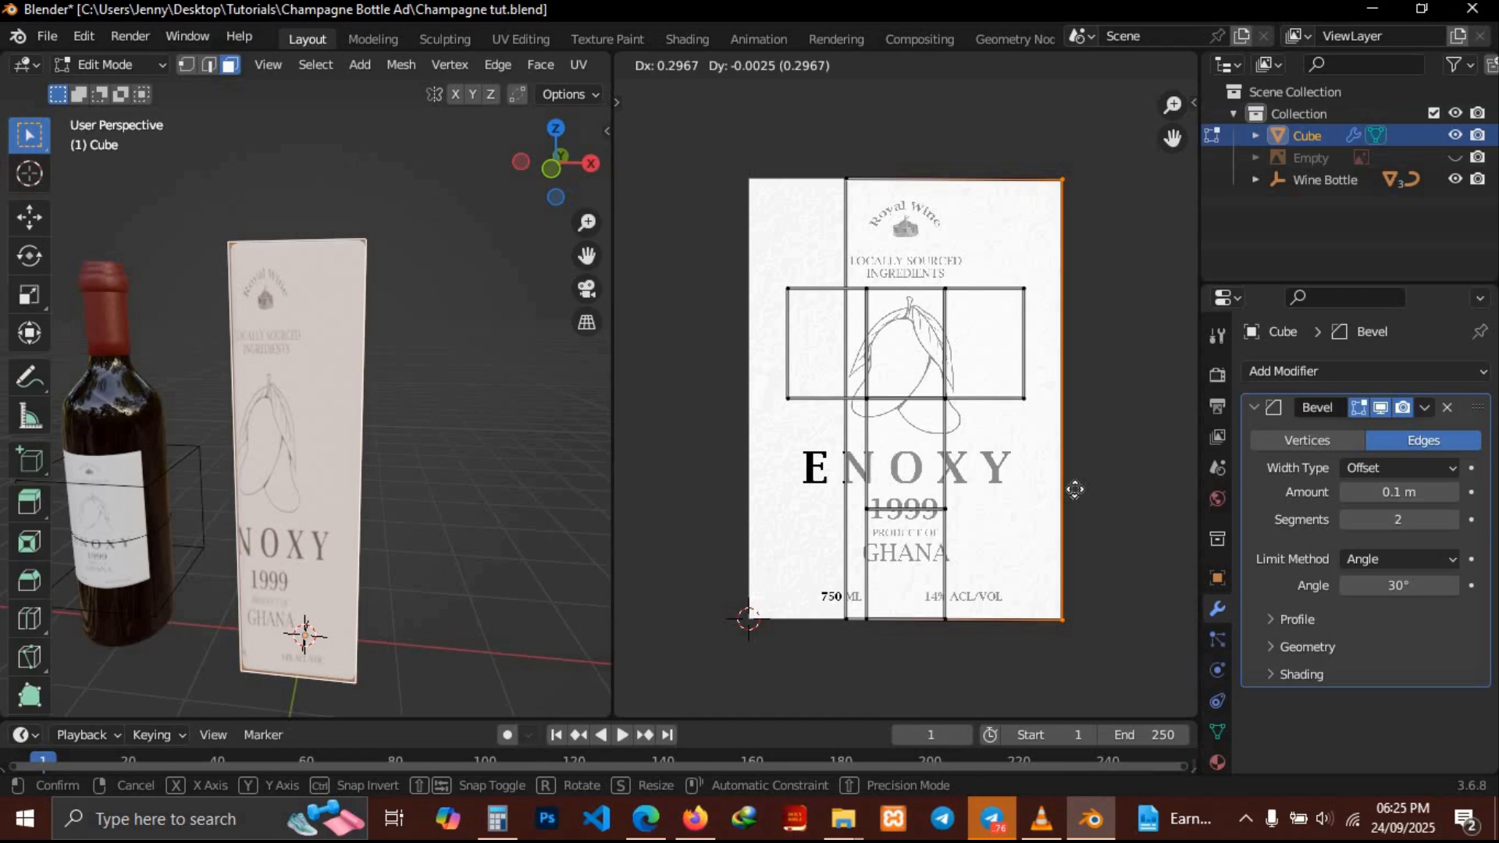
click(1076, 491)
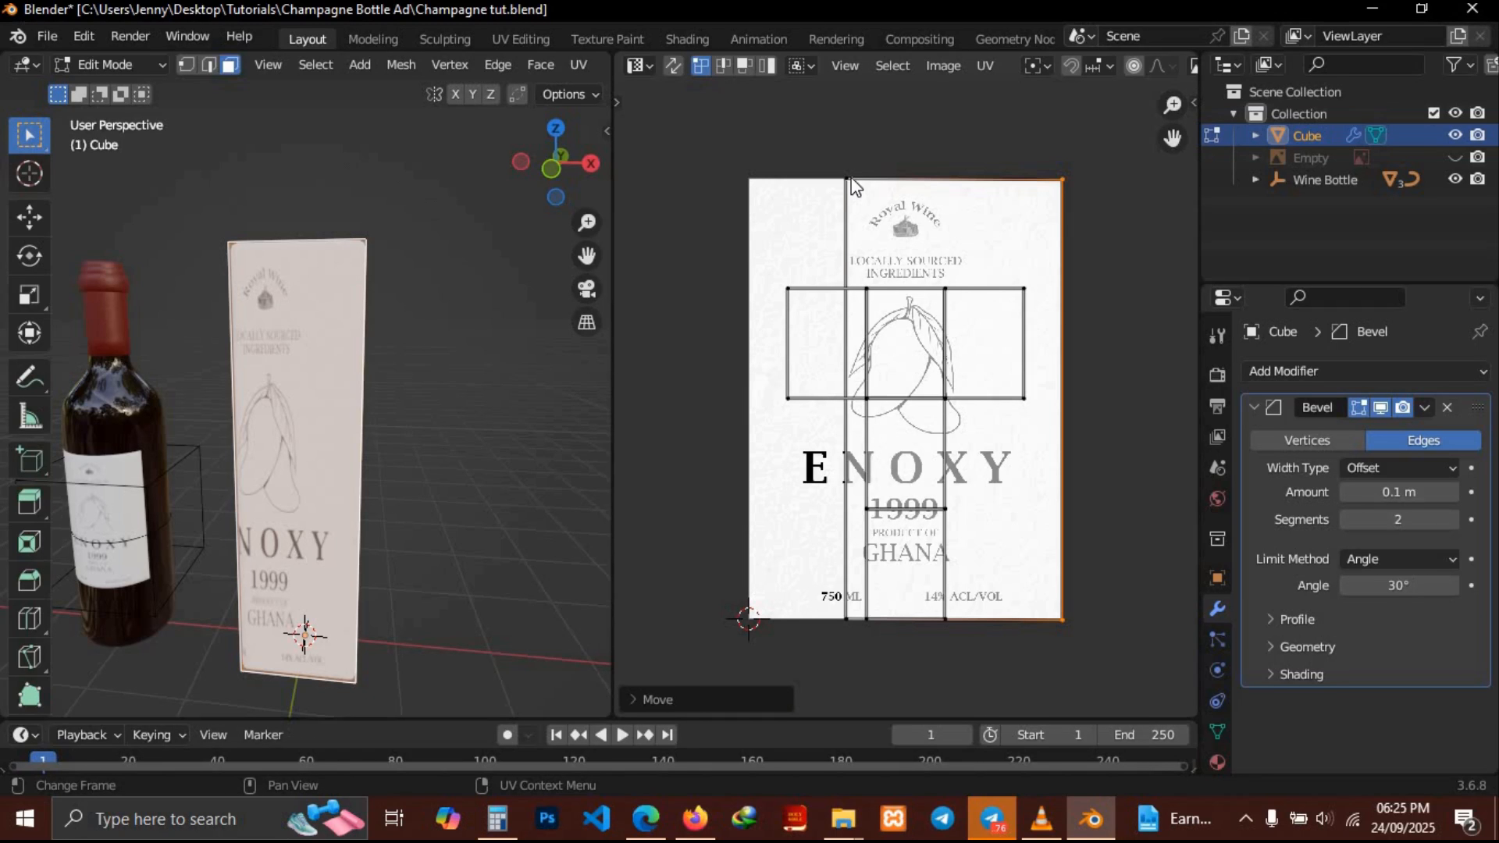
Move the island's left edge along X to the label's left border
click(854, 187)
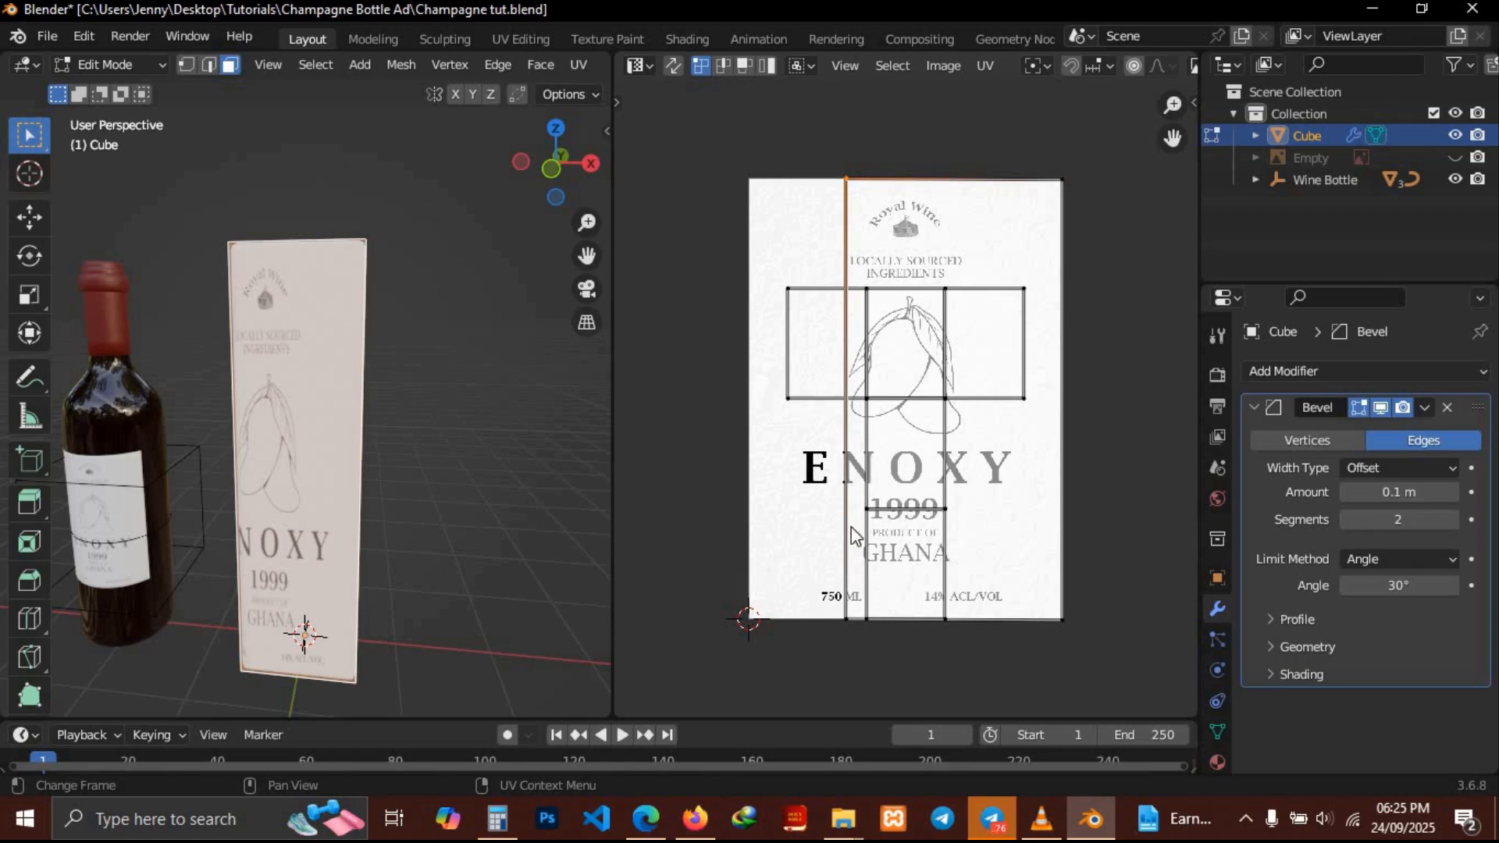
shift+click(845, 612)
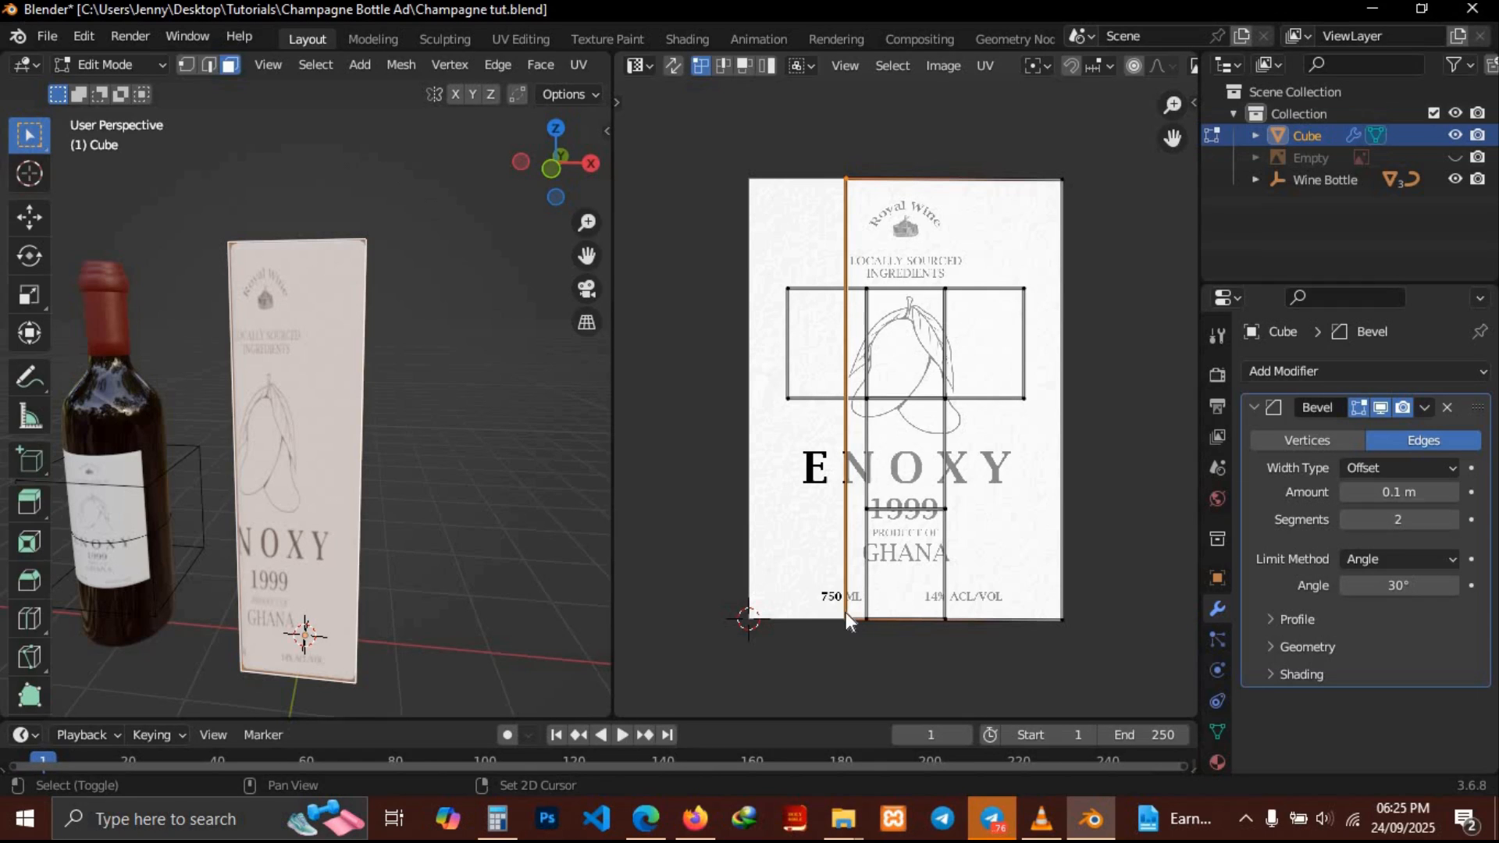
key(g)
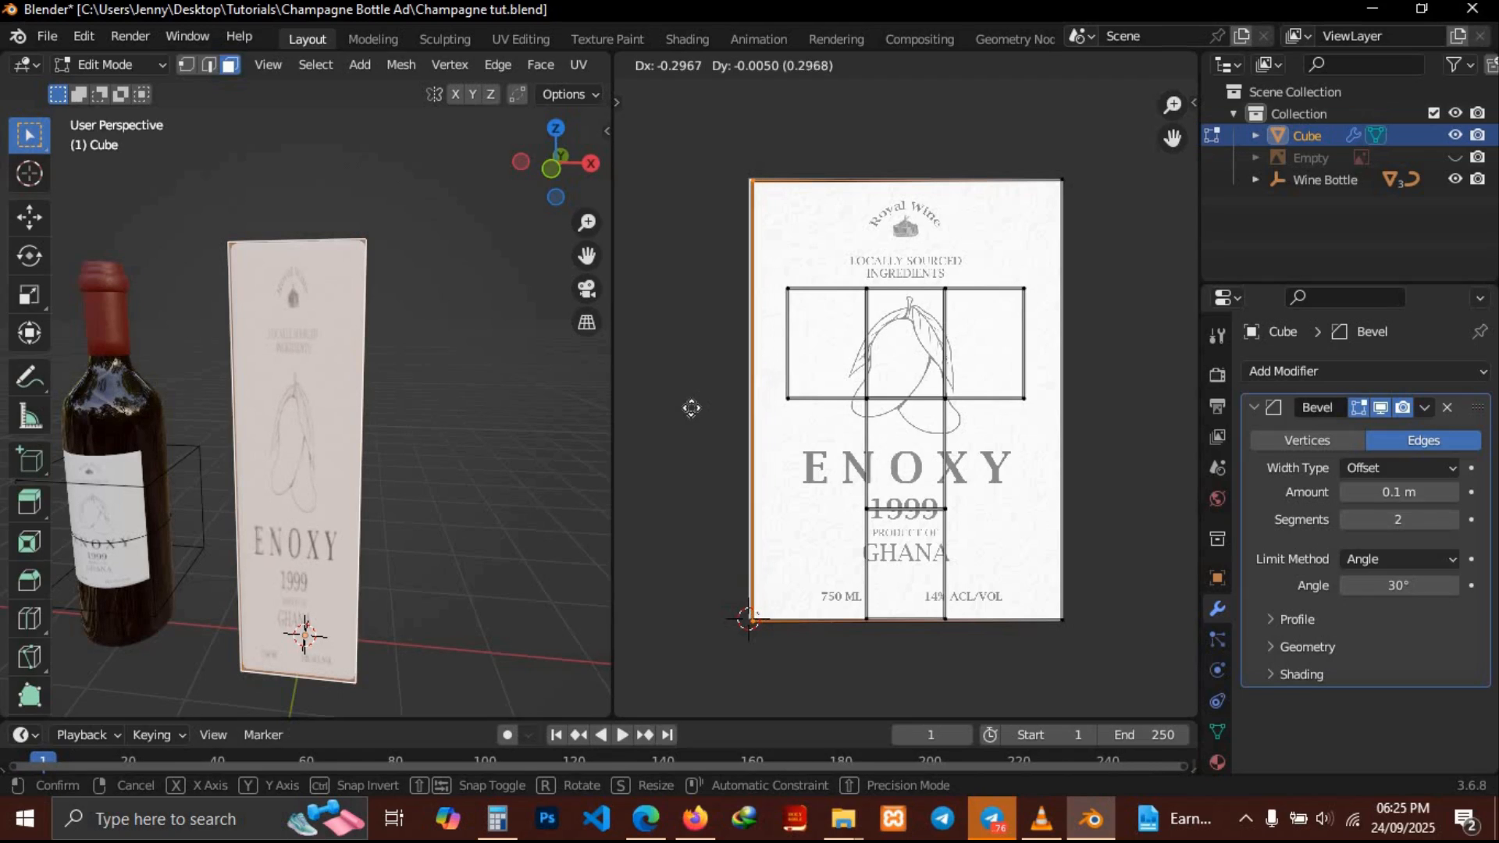
key(x)
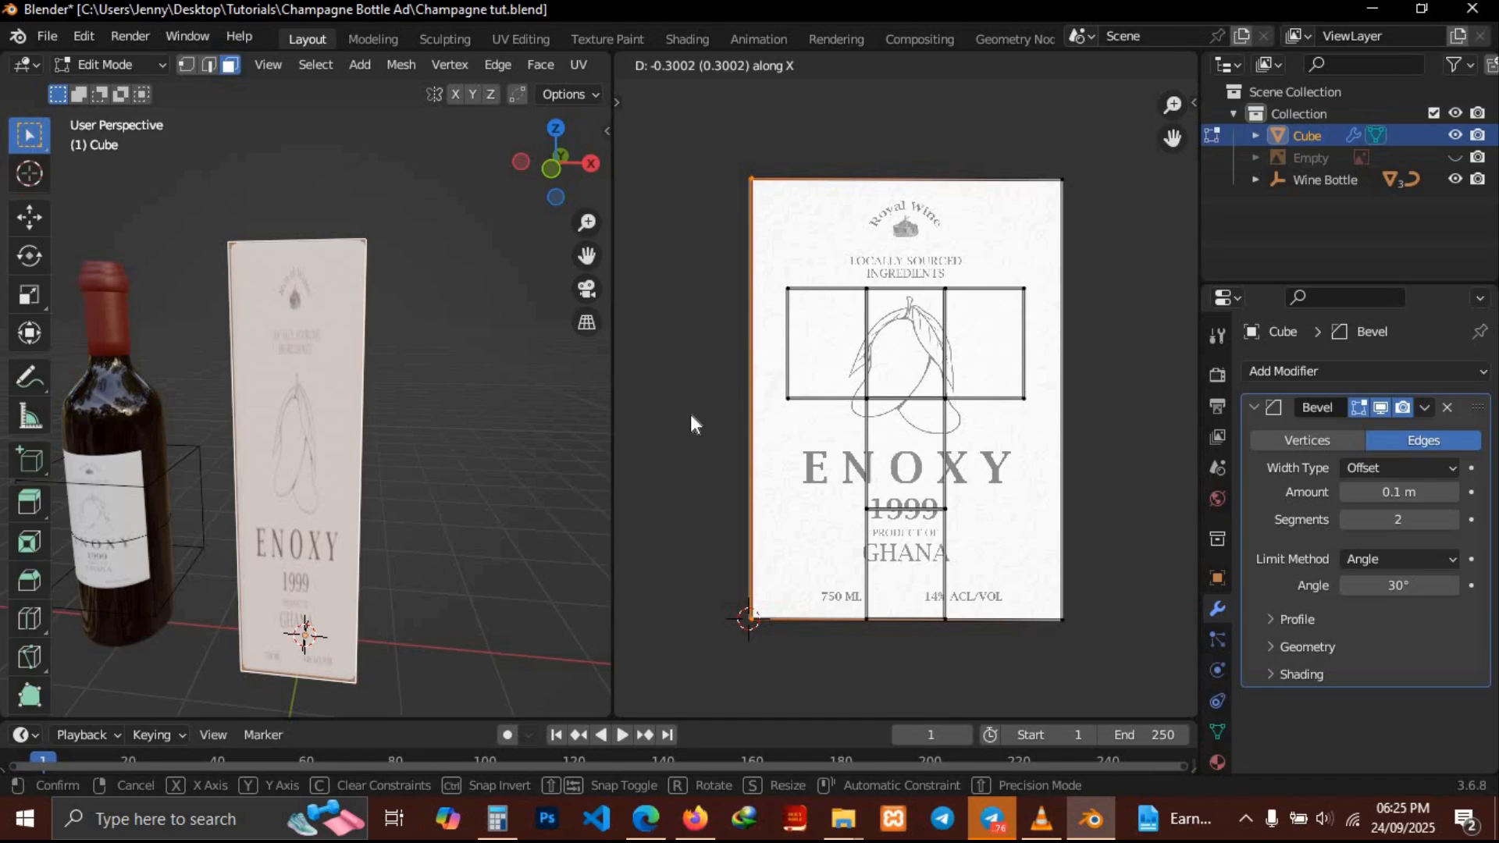
click(691, 420)
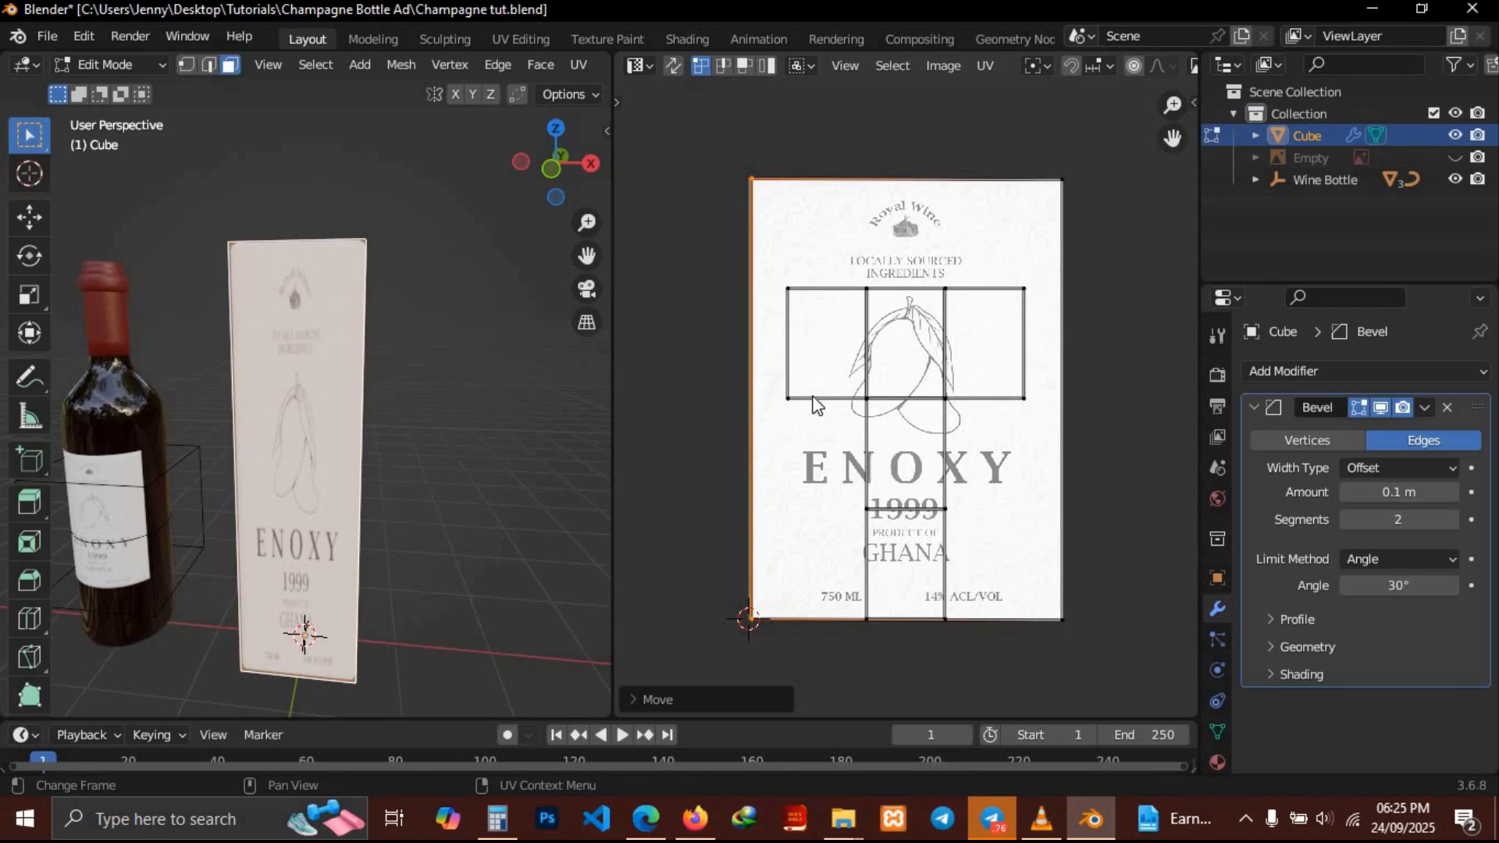
mouse_move(341, 350)
middle_down()
mouse_move(78, 346)
mouse_move(341, 350)
middle_up()
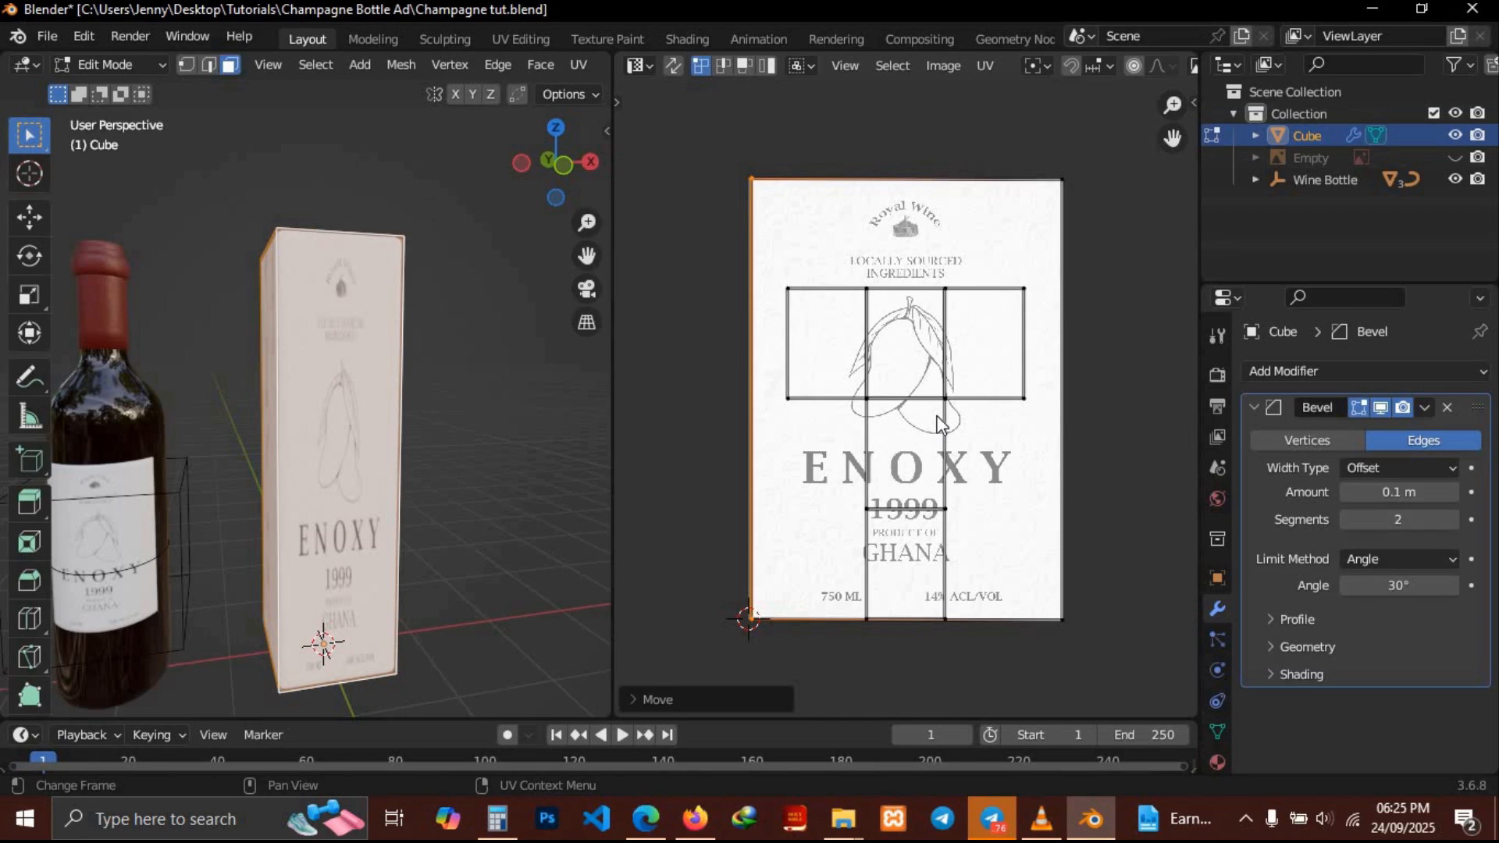
Undo the UV island and edge moves
key(ctrl+z)
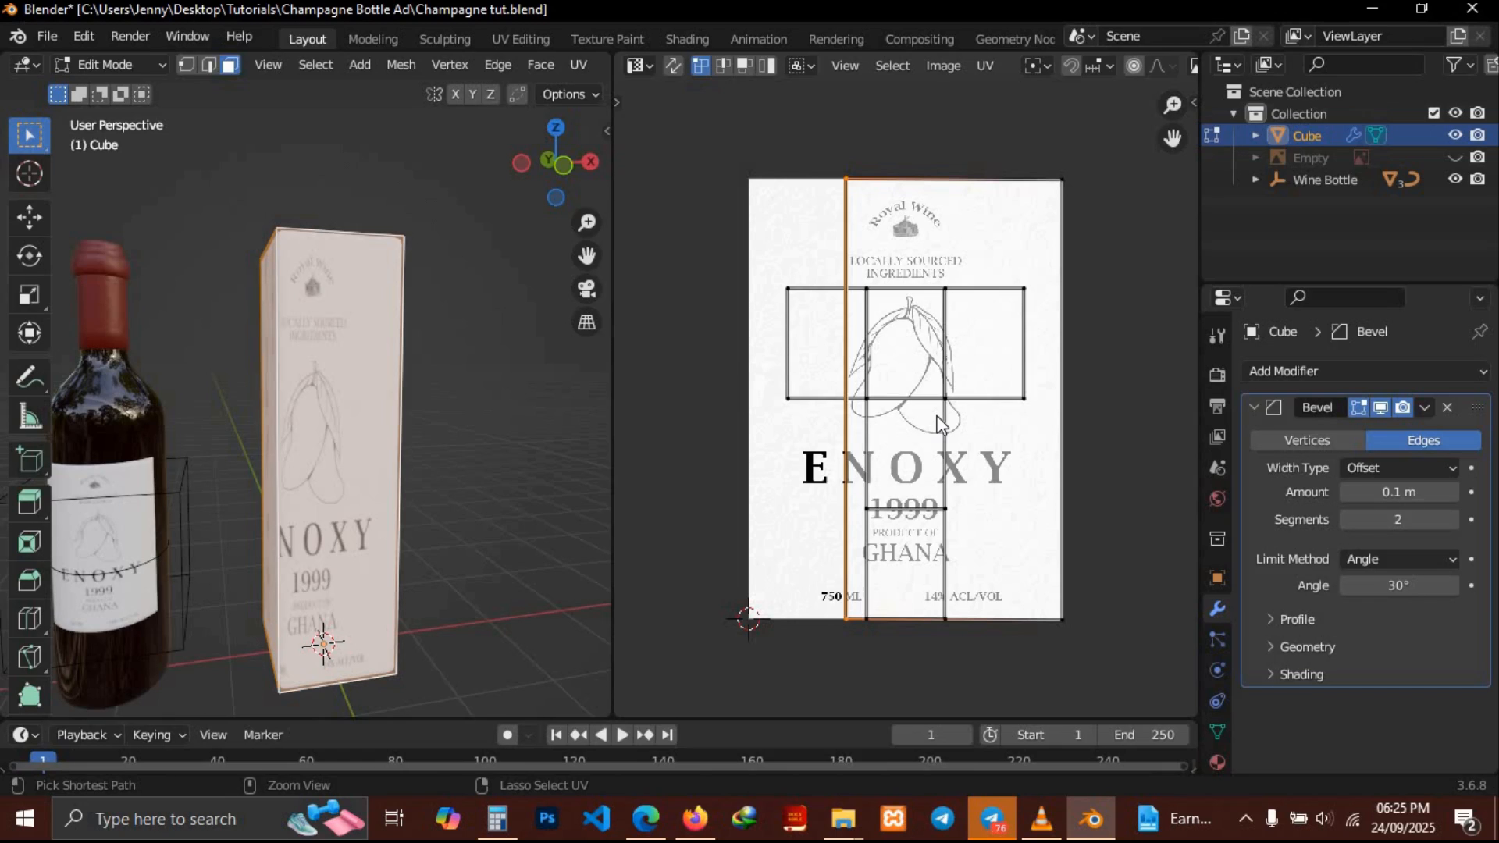
key(ctrl+z)
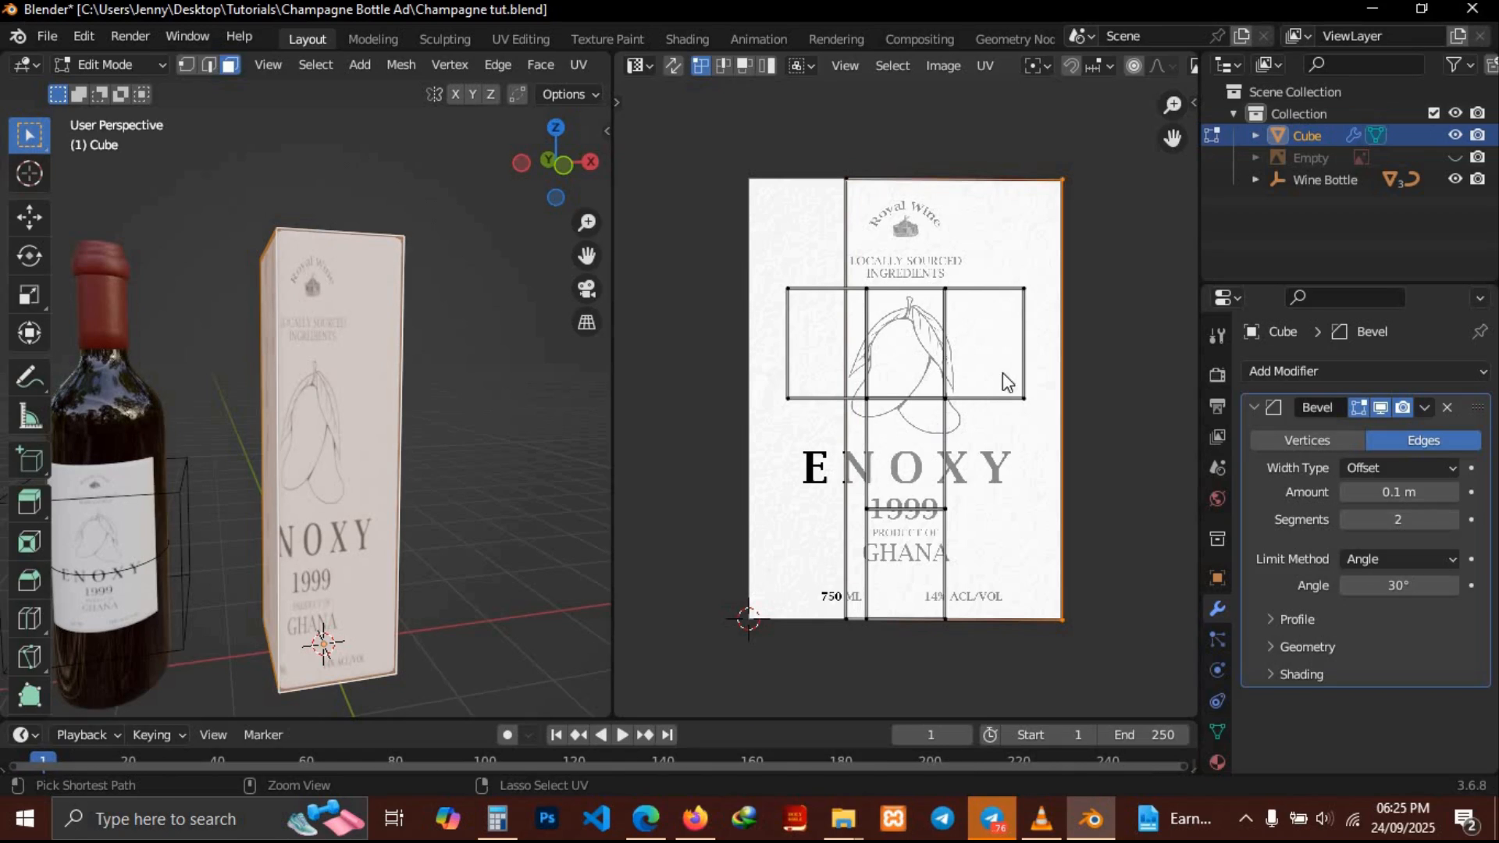
key(ctrl+z)
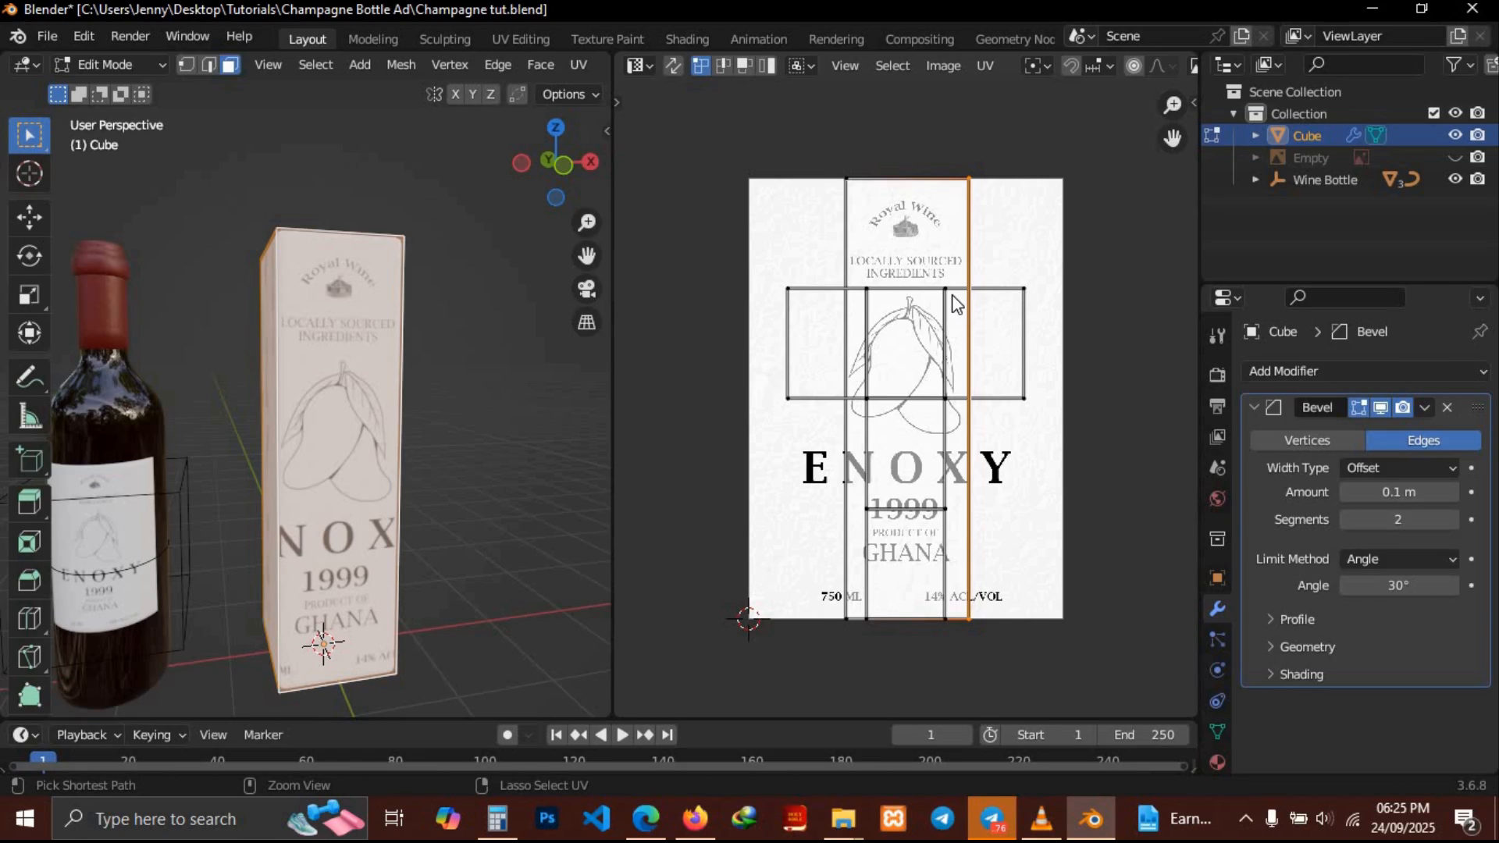
key(ctrl+z)
key(4)
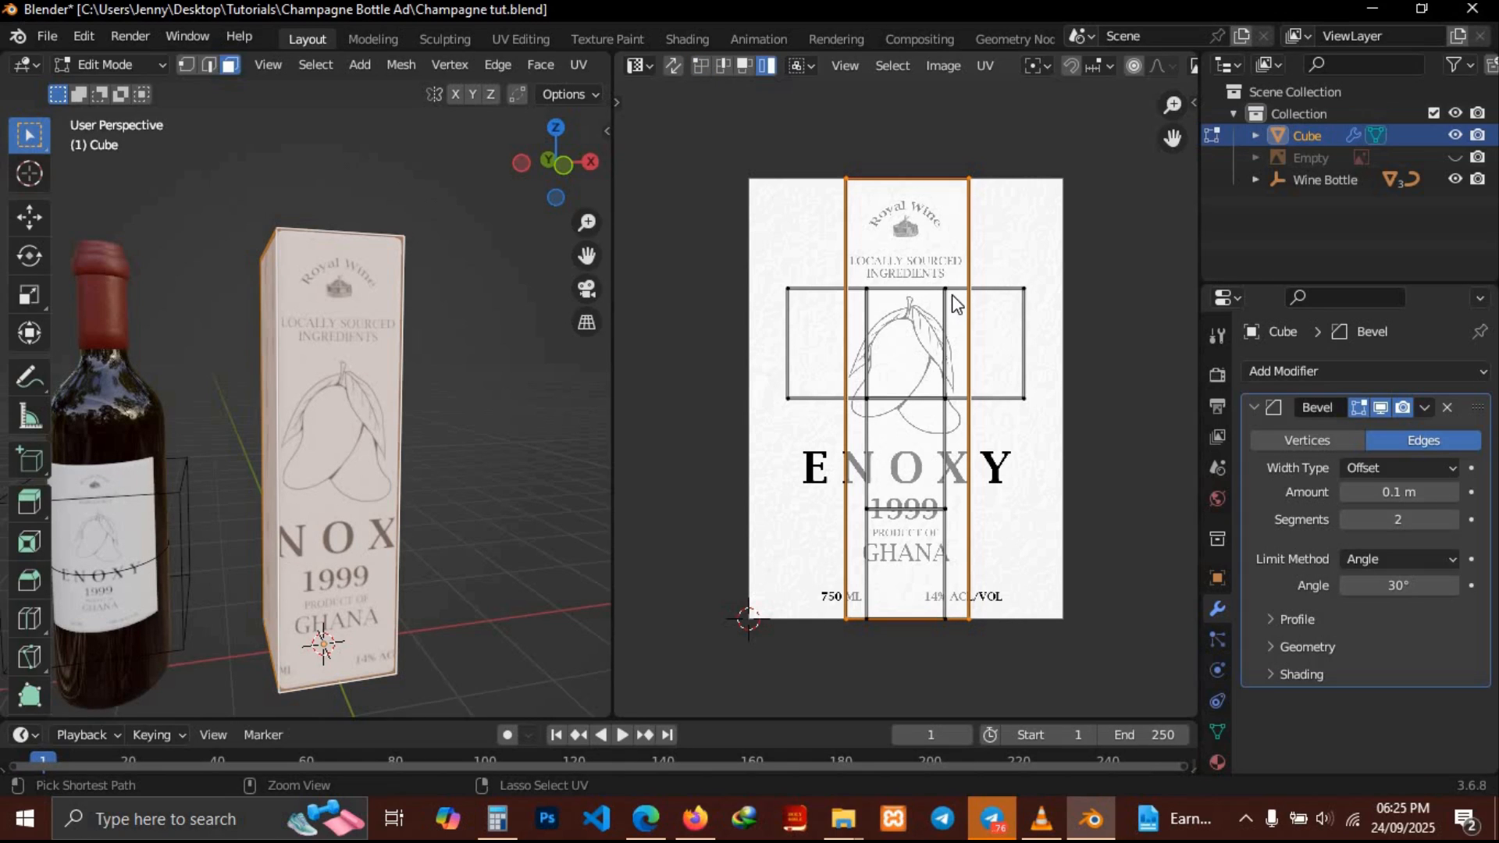
key(ctrl+z)
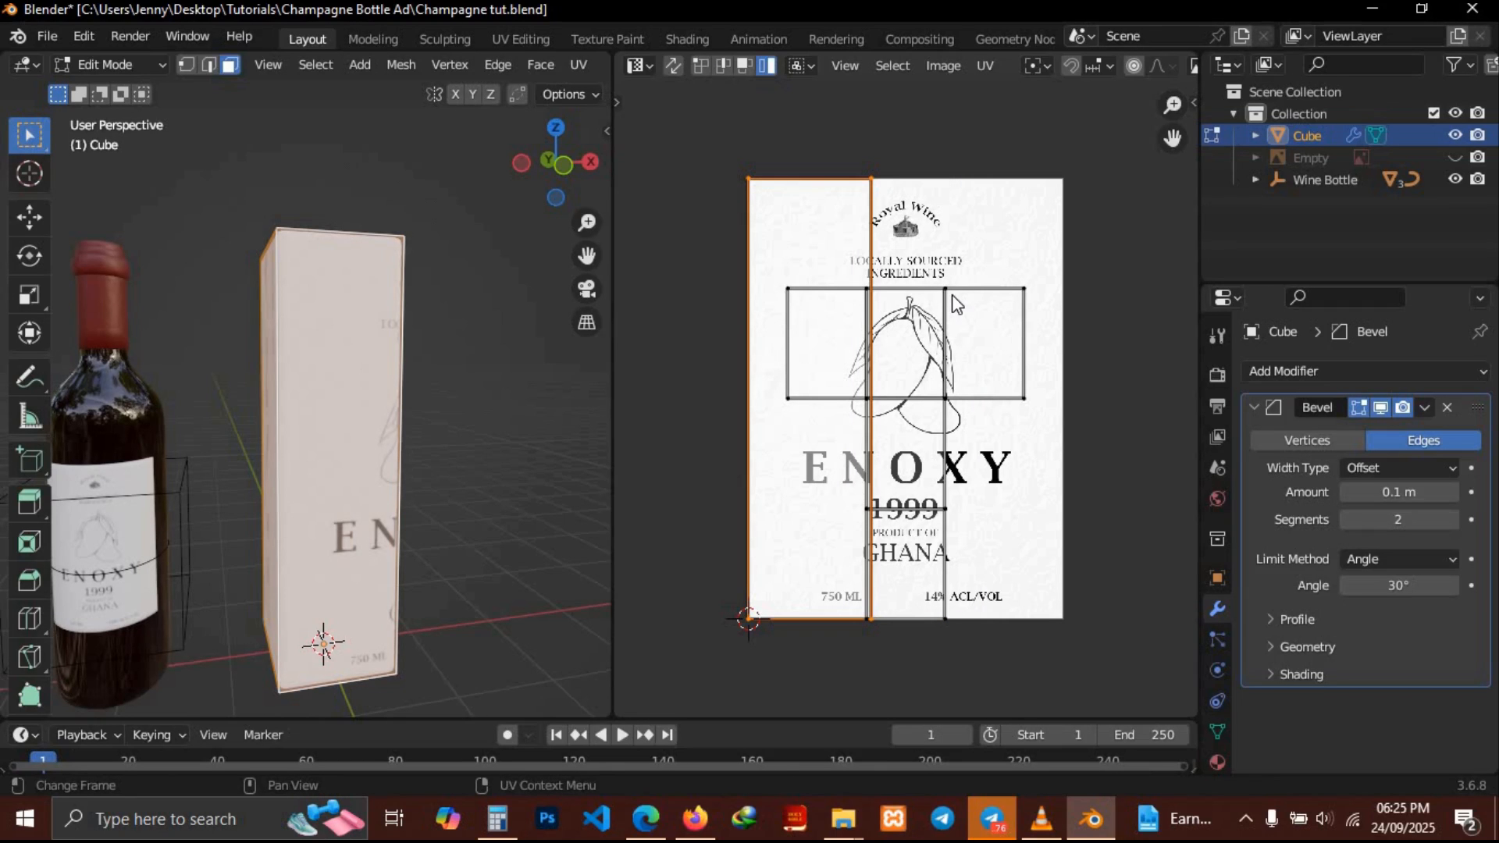
key(ctrl+z)
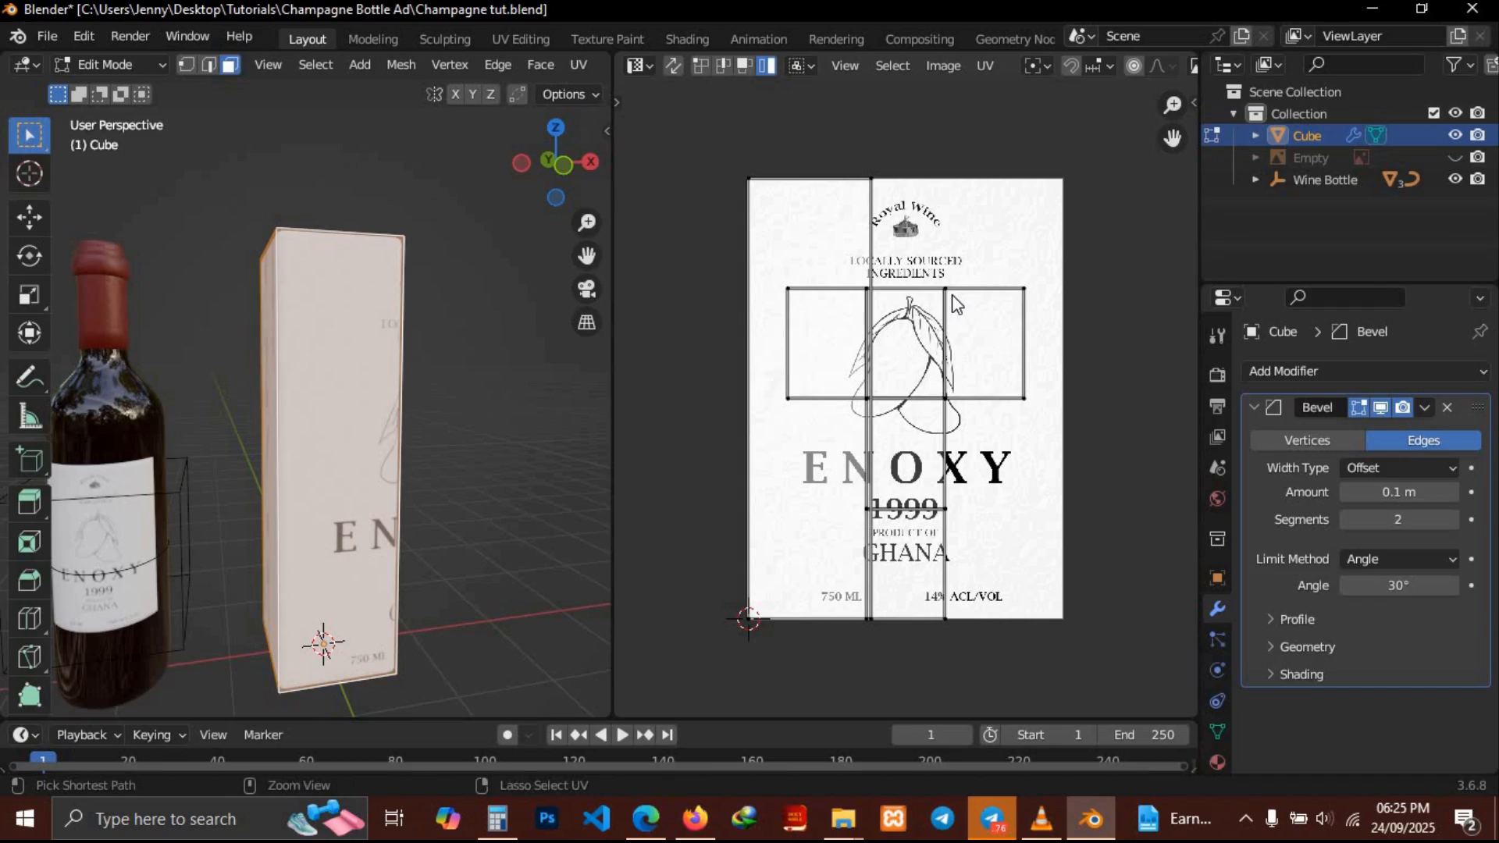
Try moving all UV faces rightward across the label, then undo the move
click(835, 235)
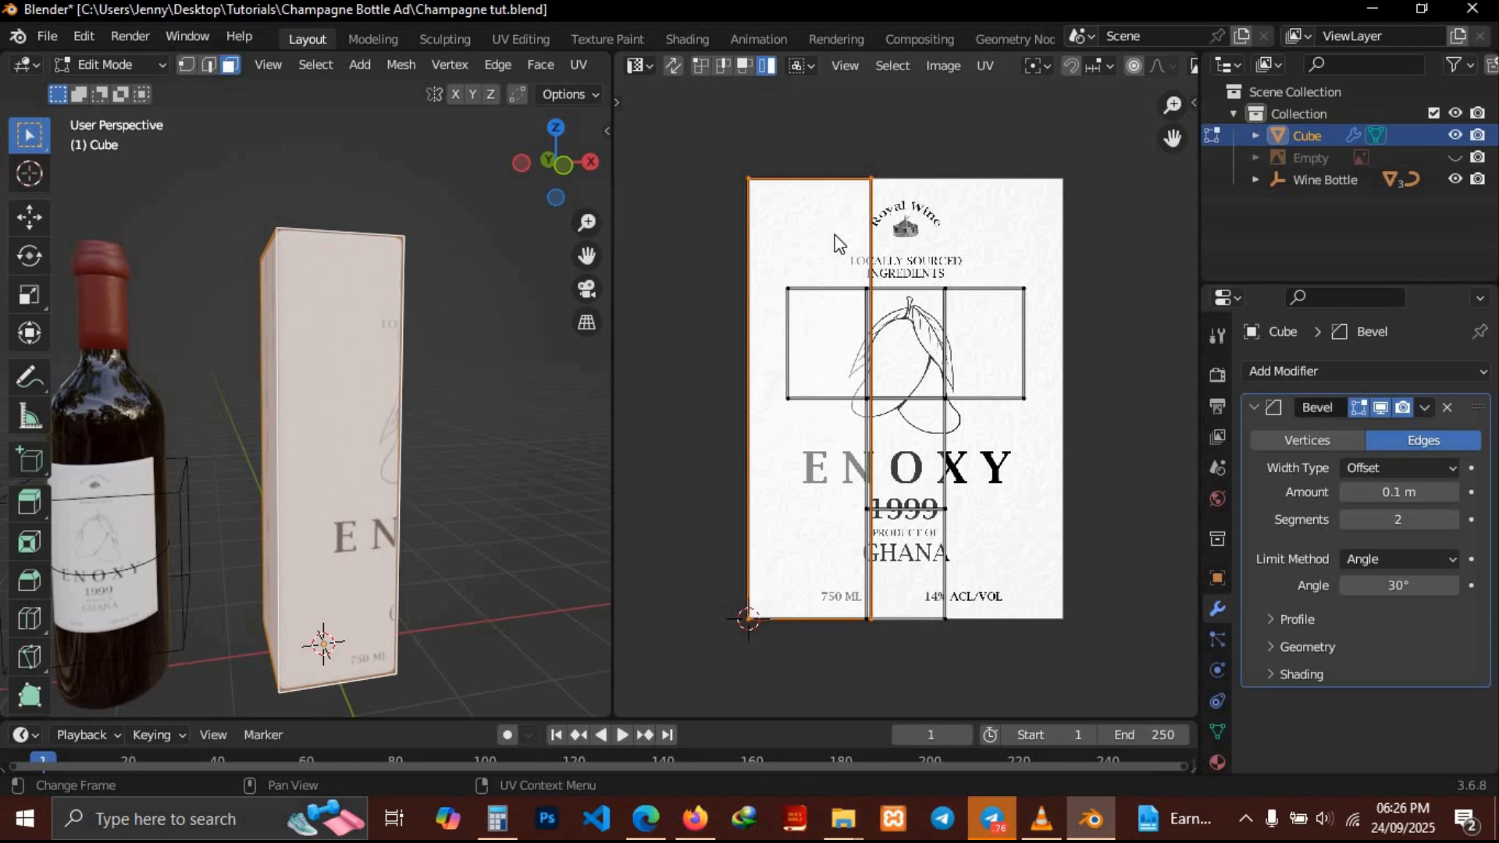
click(705, 64)
click(925, 367)
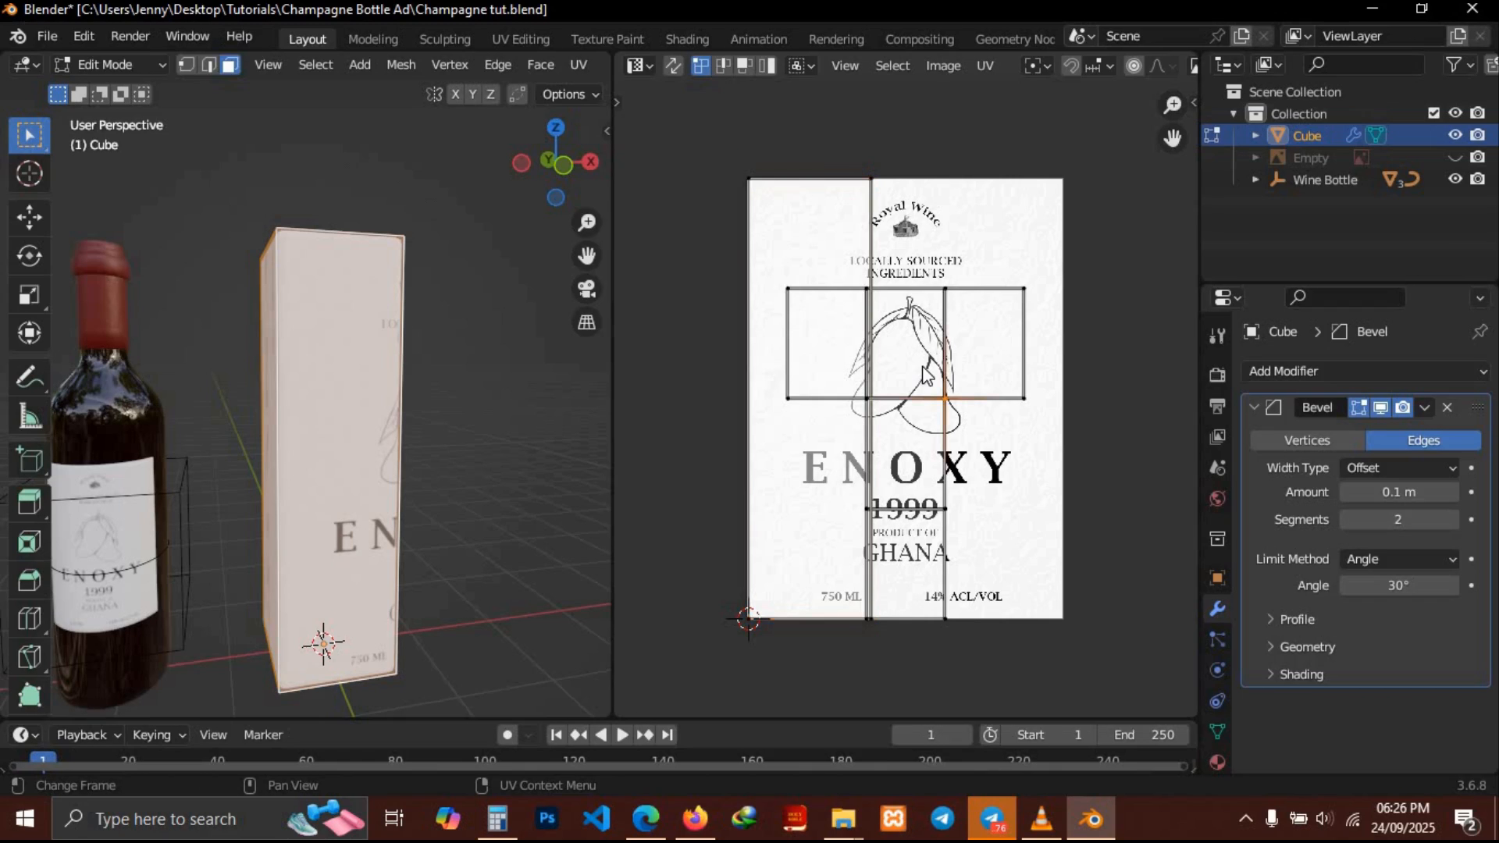
key(a)
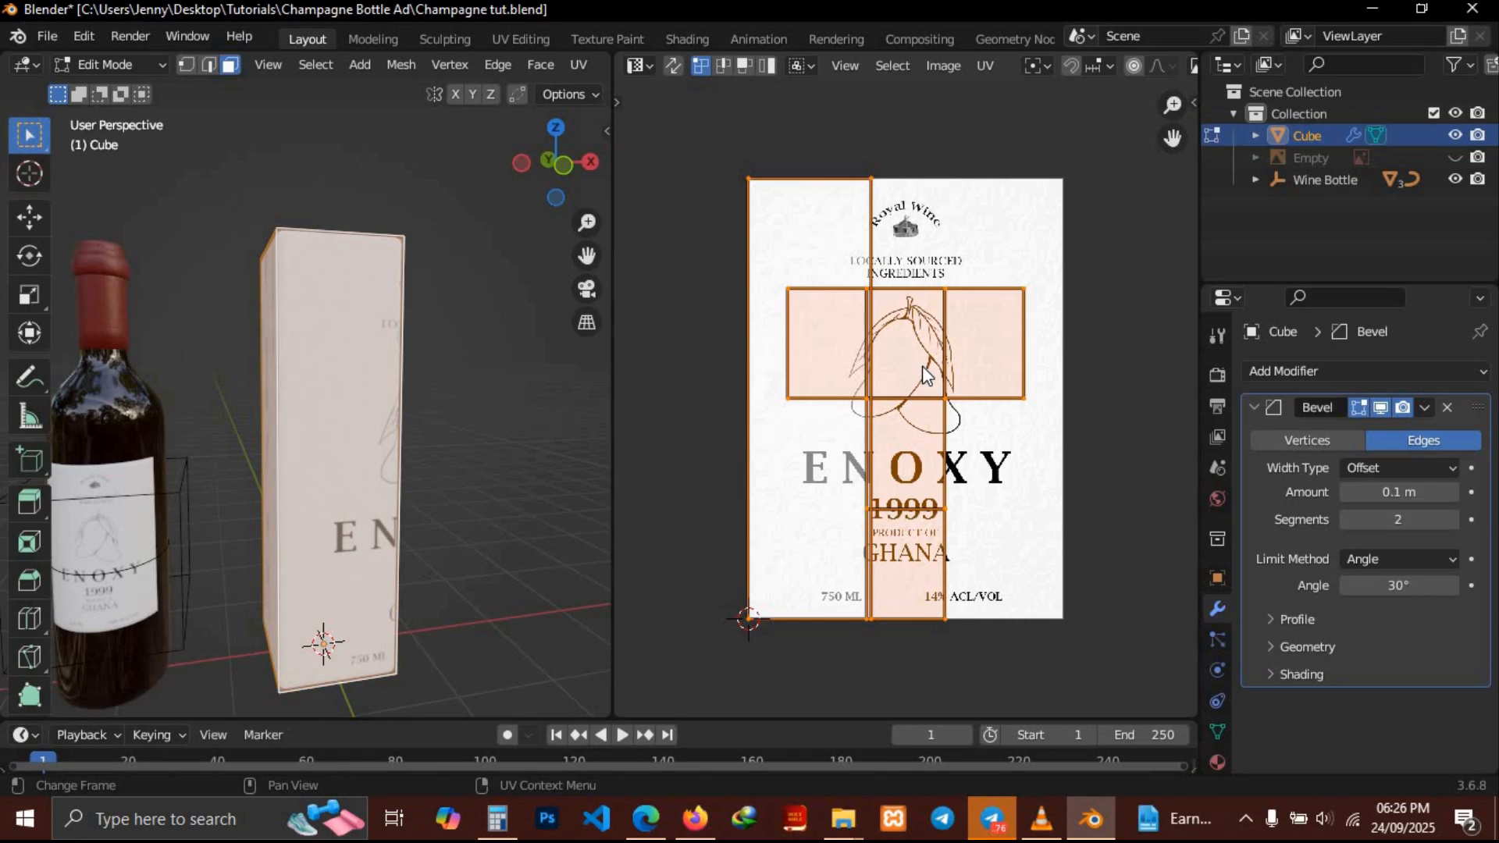
key(g)
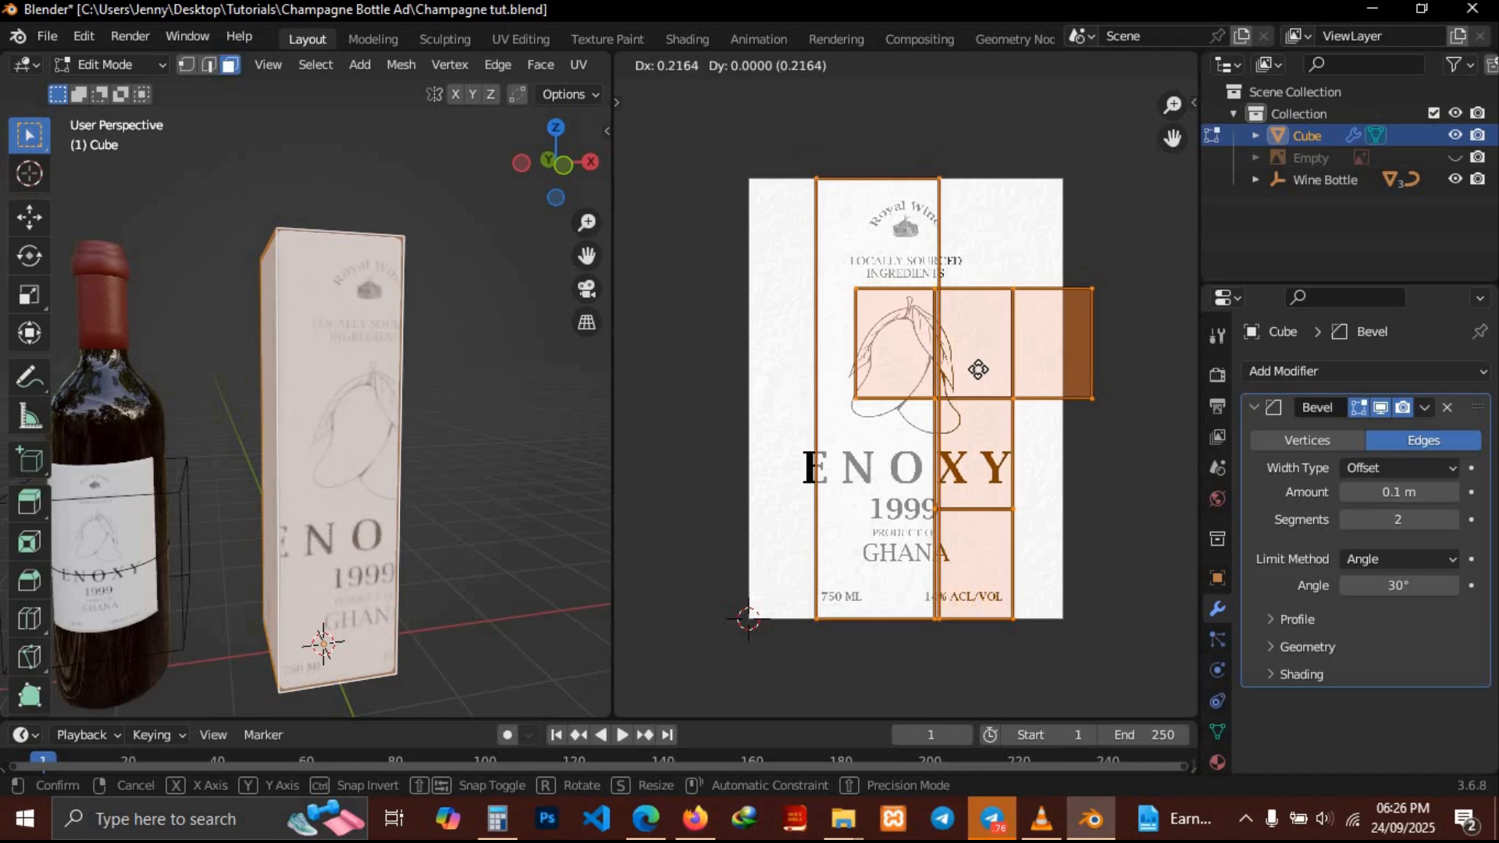
click(972, 372)
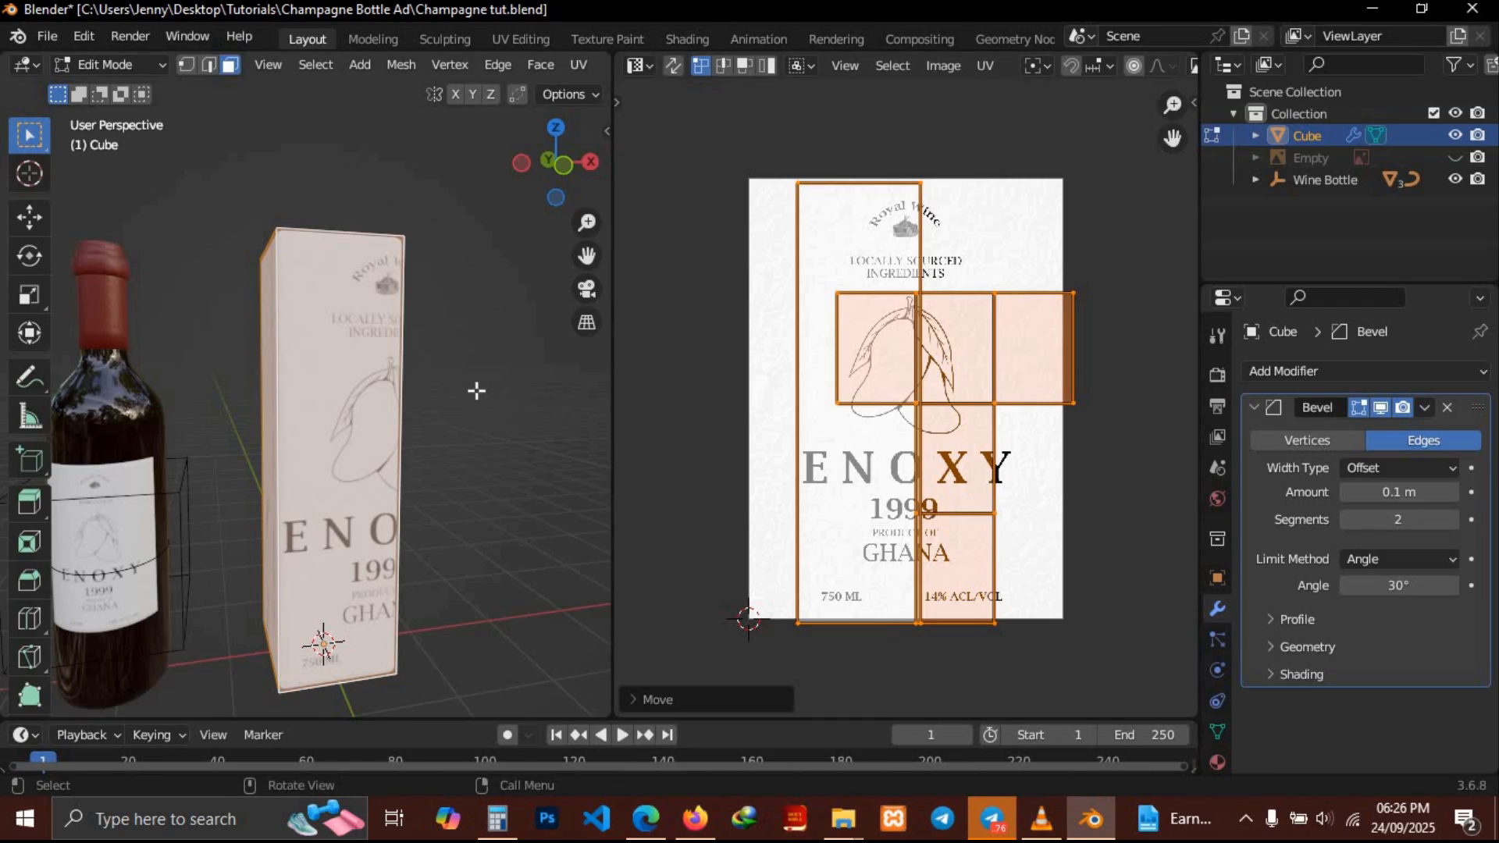
key(ctrl+z)
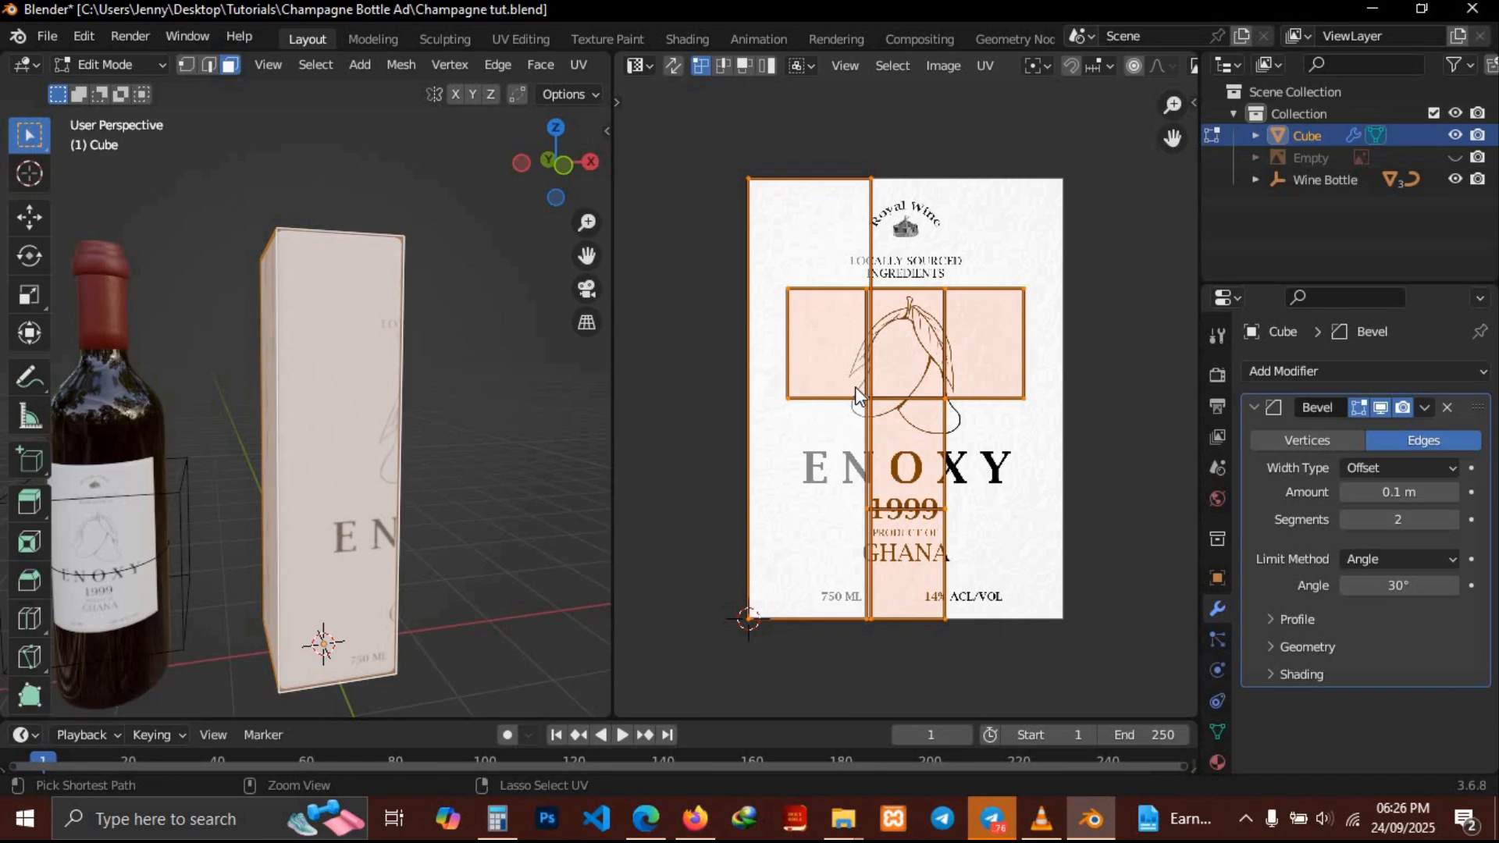
key(ctrl+z)
Apply Smart UV Project to the box with its default settings
middle_drag(316, 408, 316, 407)
key(u)
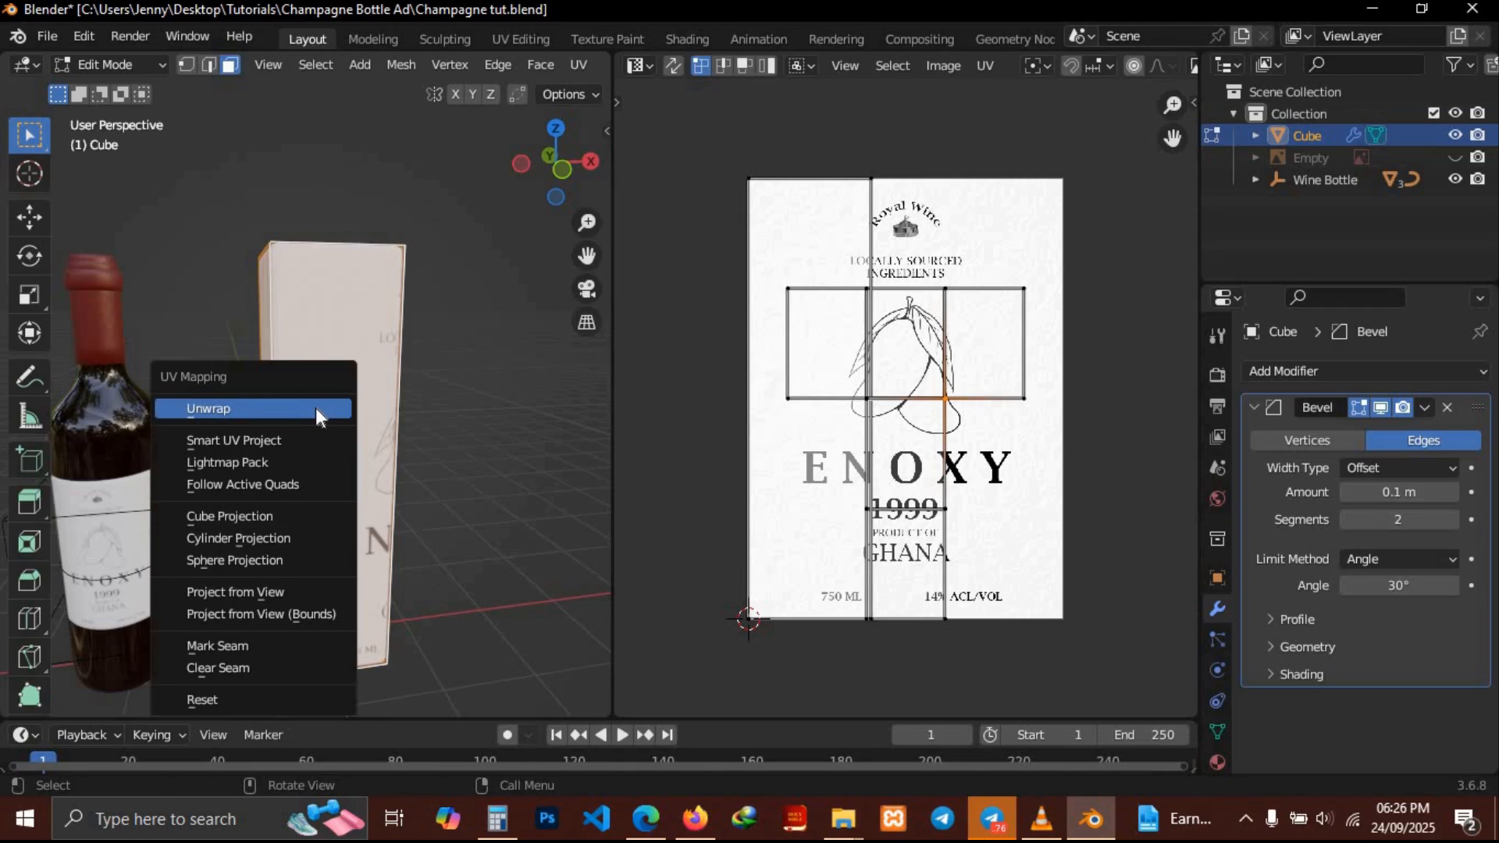
click(266, 449)
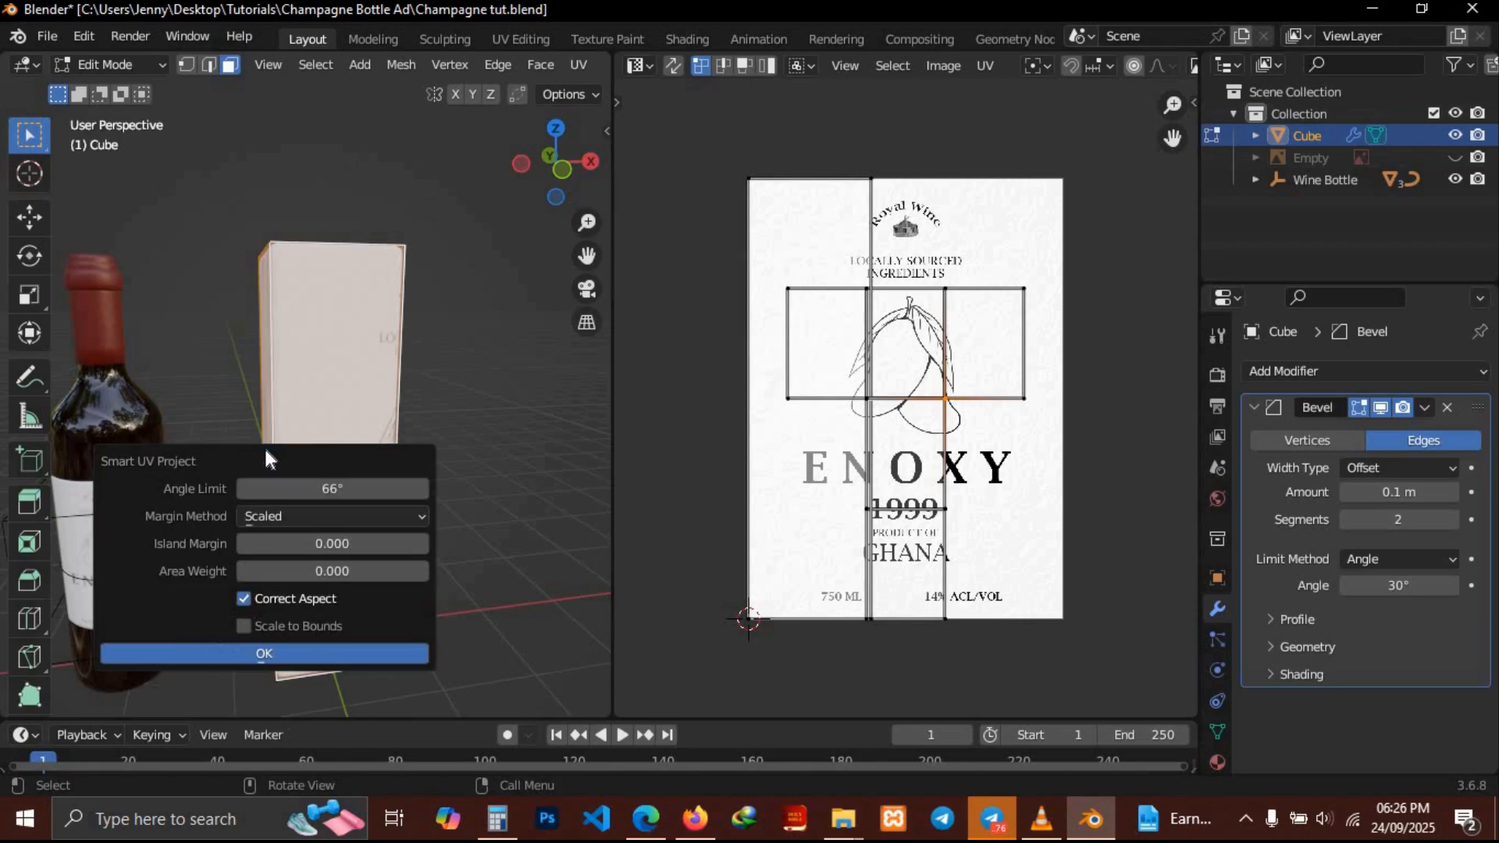
click(278, 652)
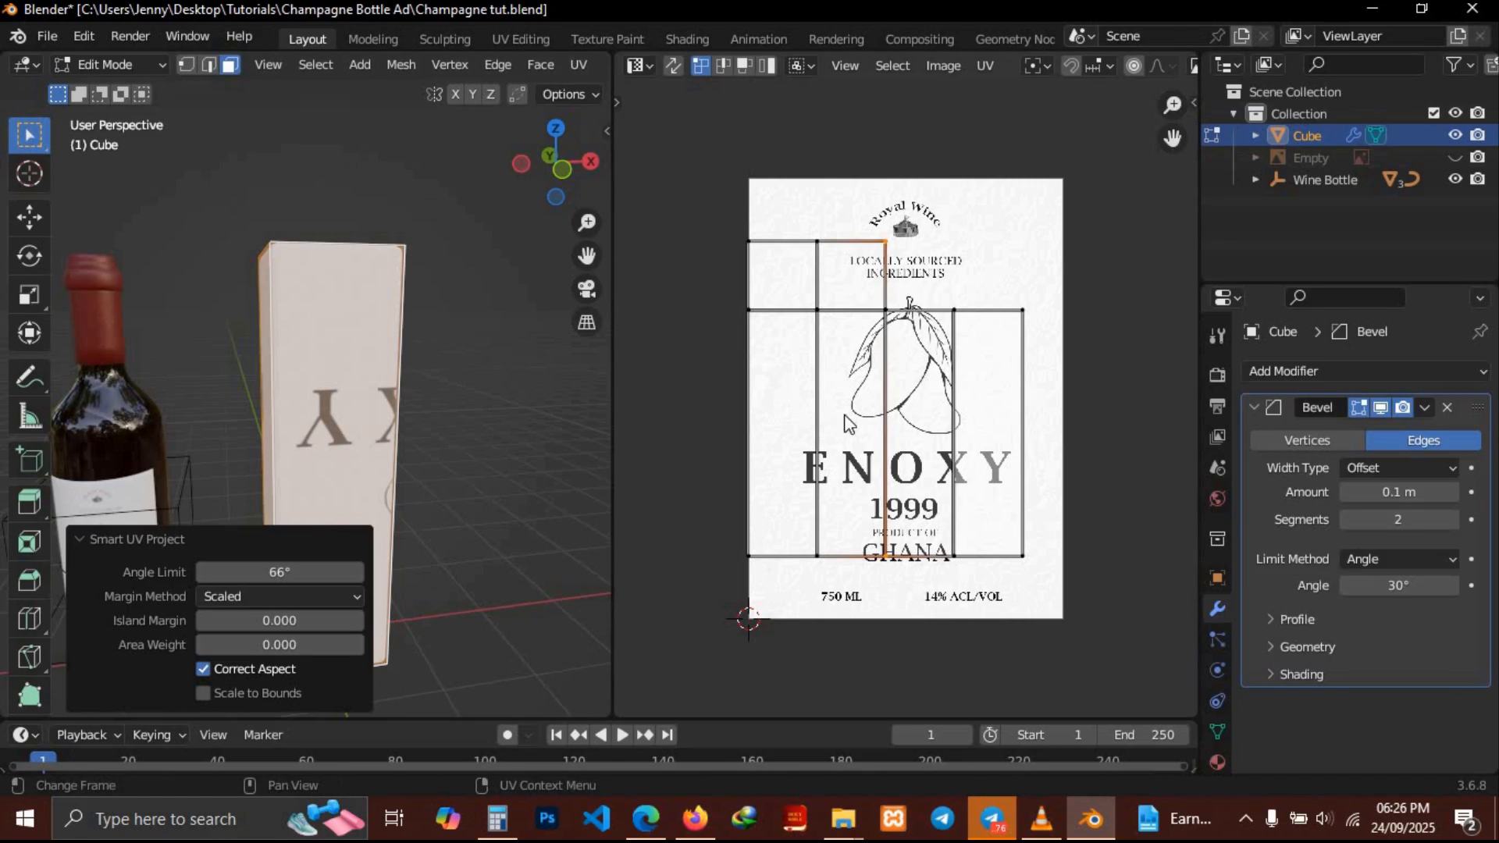
Unwrap the box's faces with the standard Unwrap method
middle_drag(502, 382, 353, 409)
key(u)
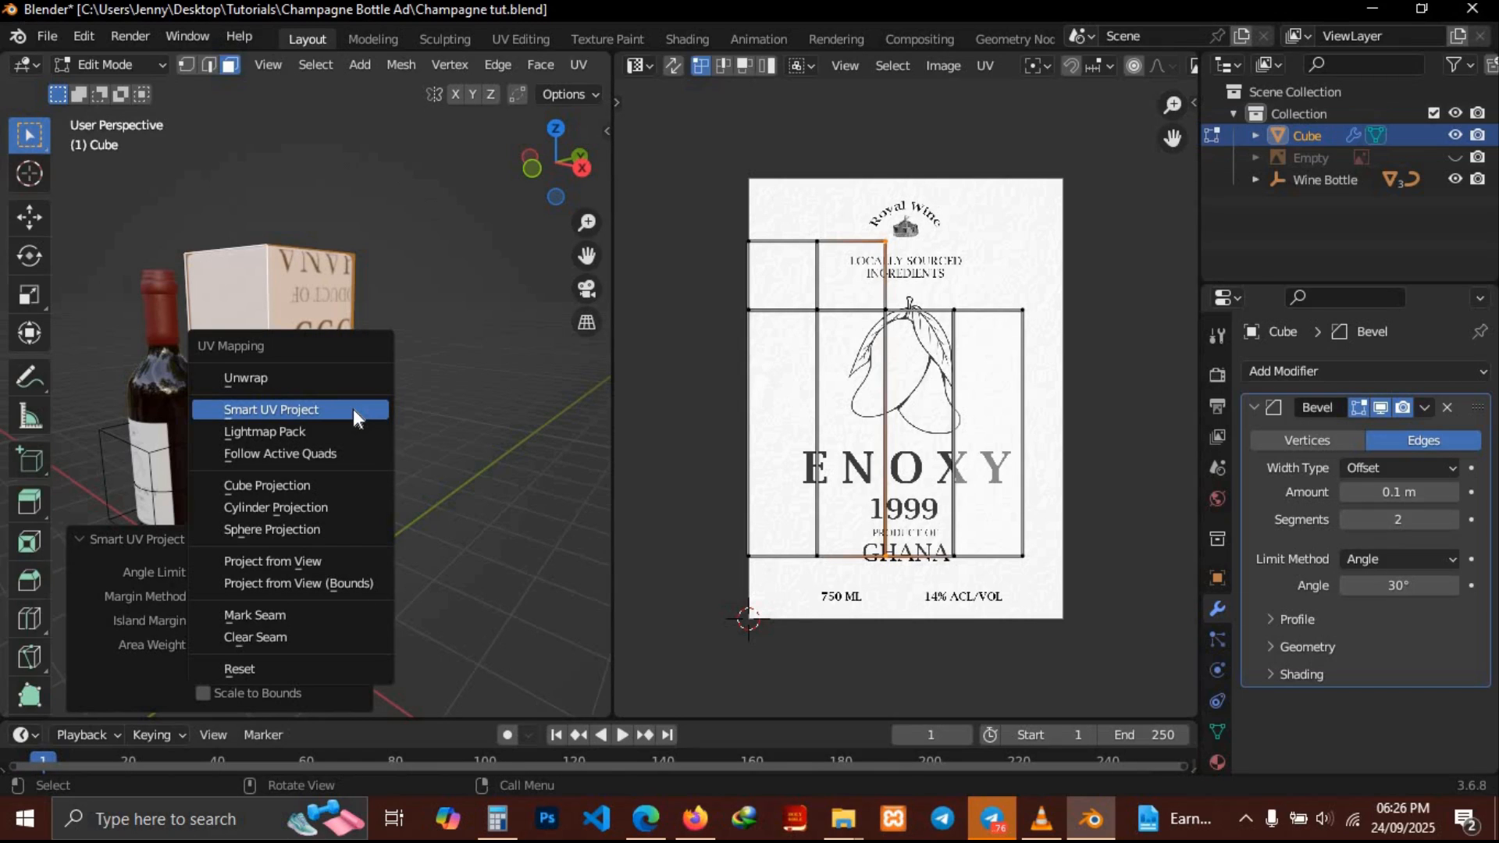
click(259, 378)
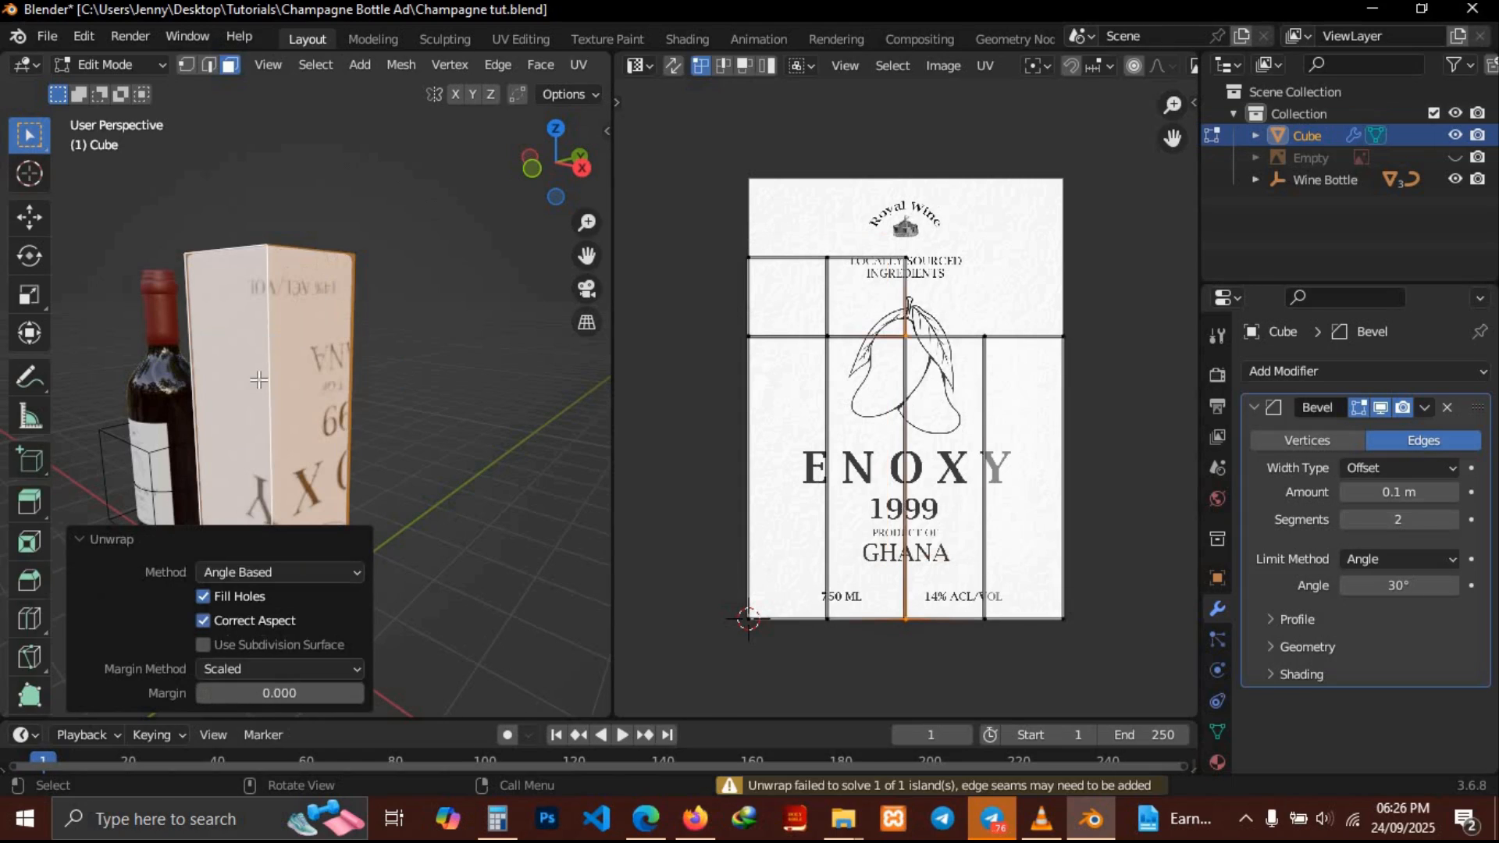
middle_drag(395, 347, 395, 347)
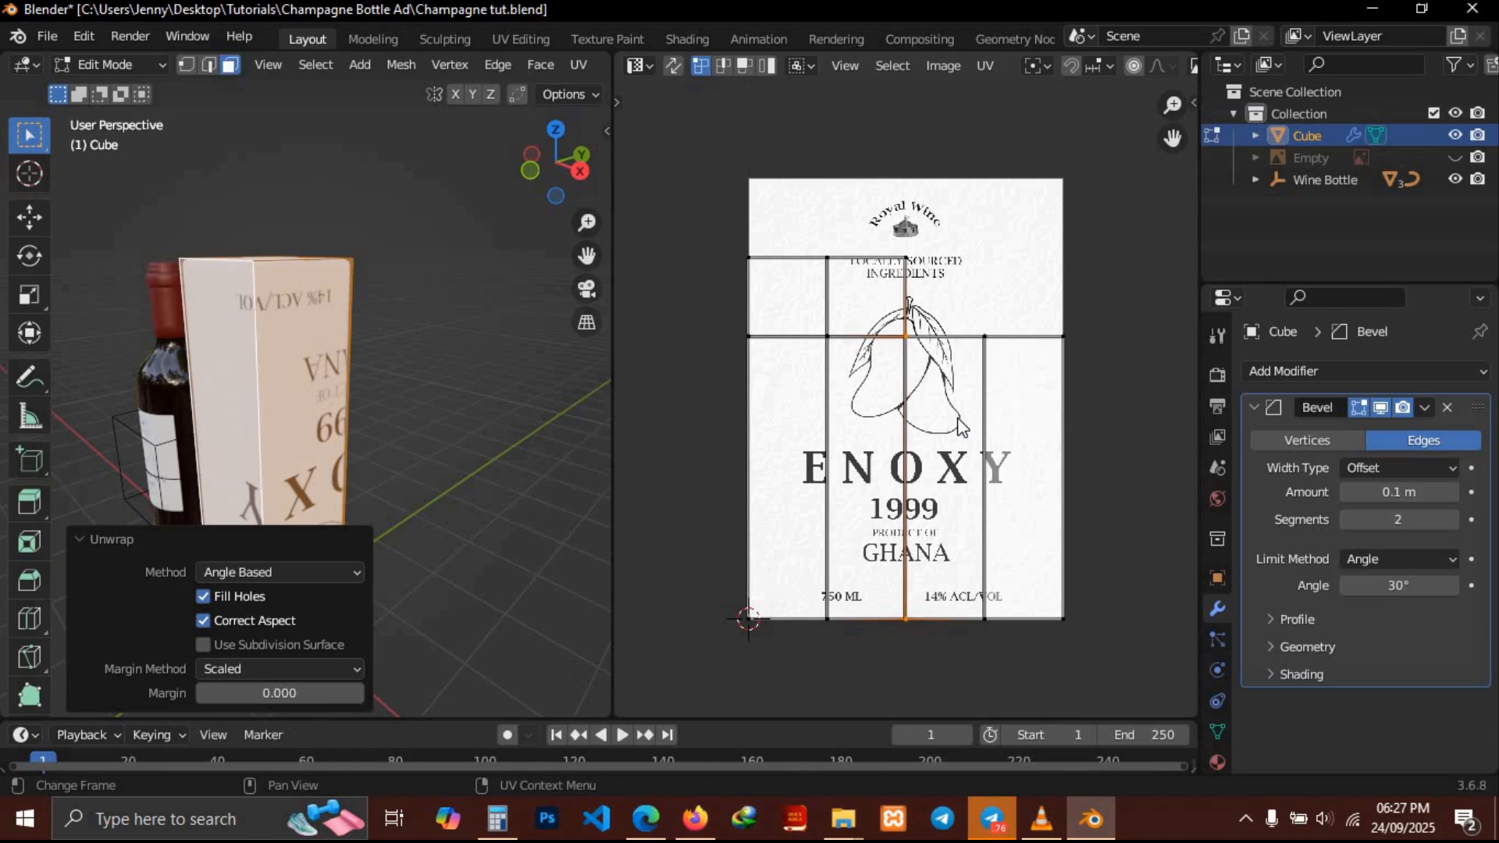
Rotate all of the box's UV faces by 180 degrees over the label
key(a)
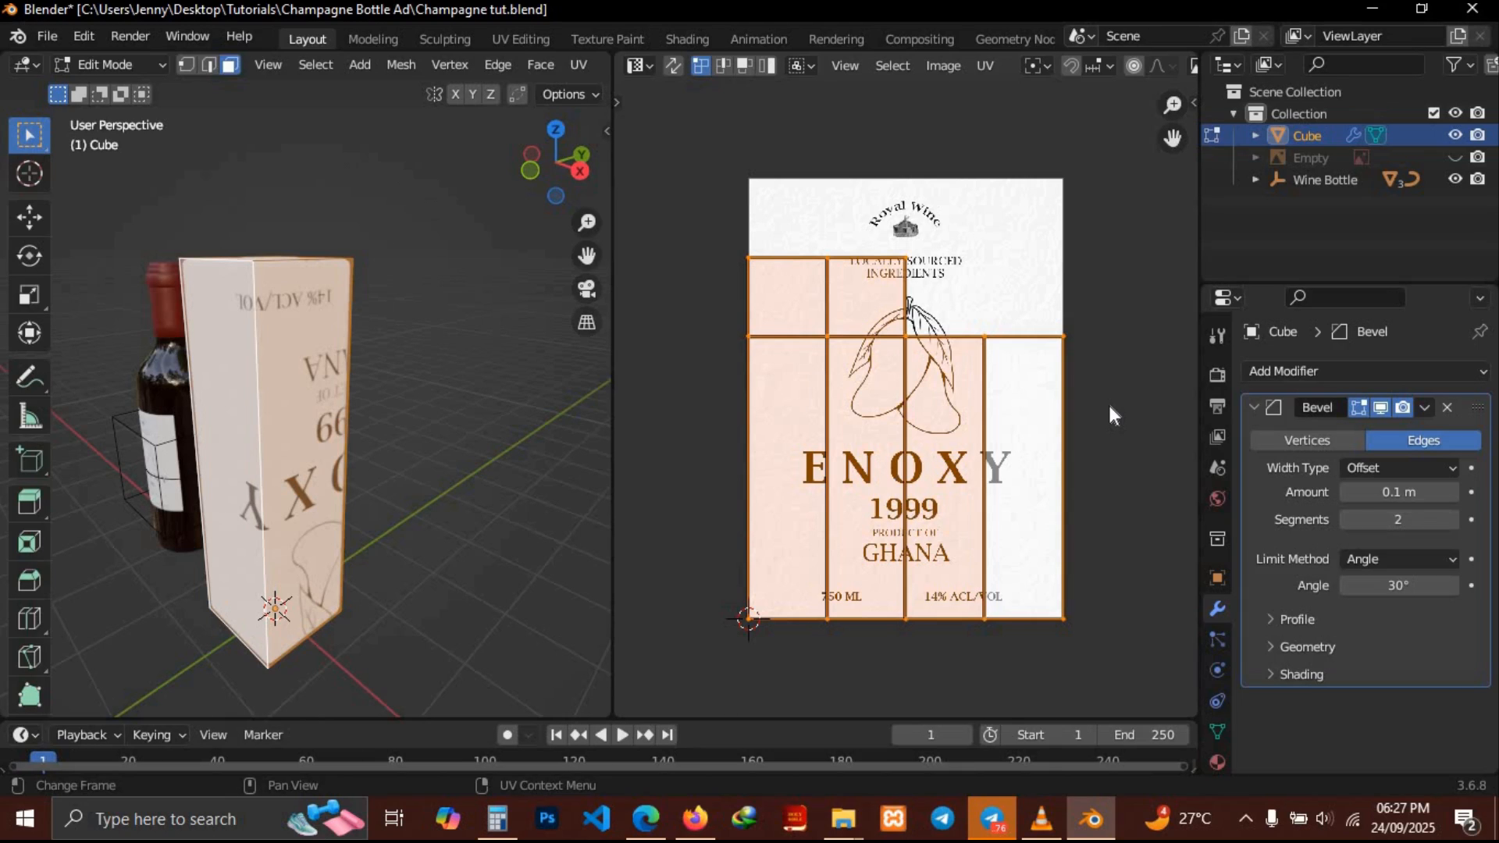
key(r)
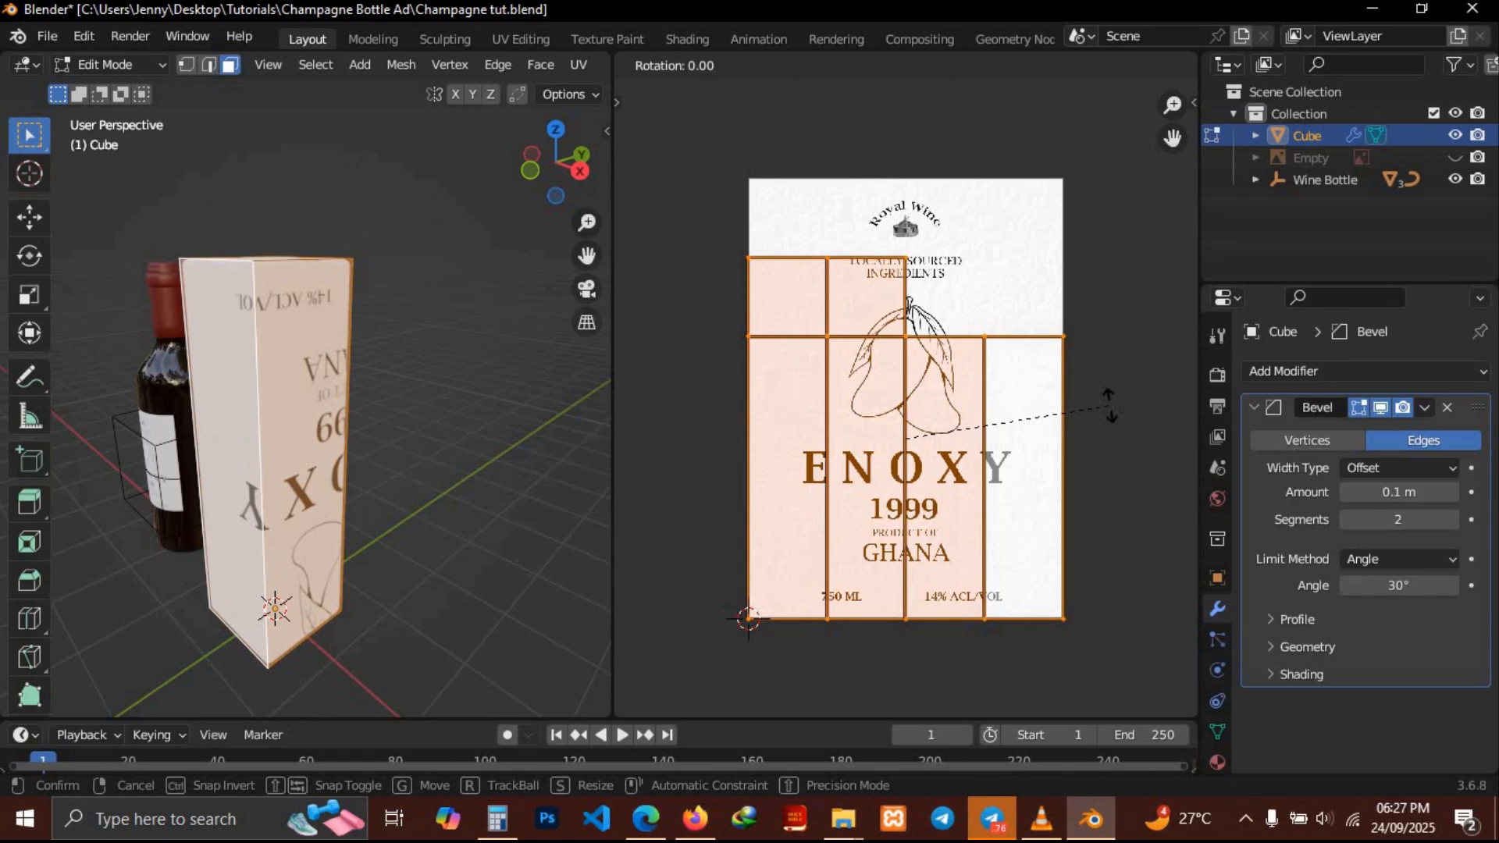
text(90)
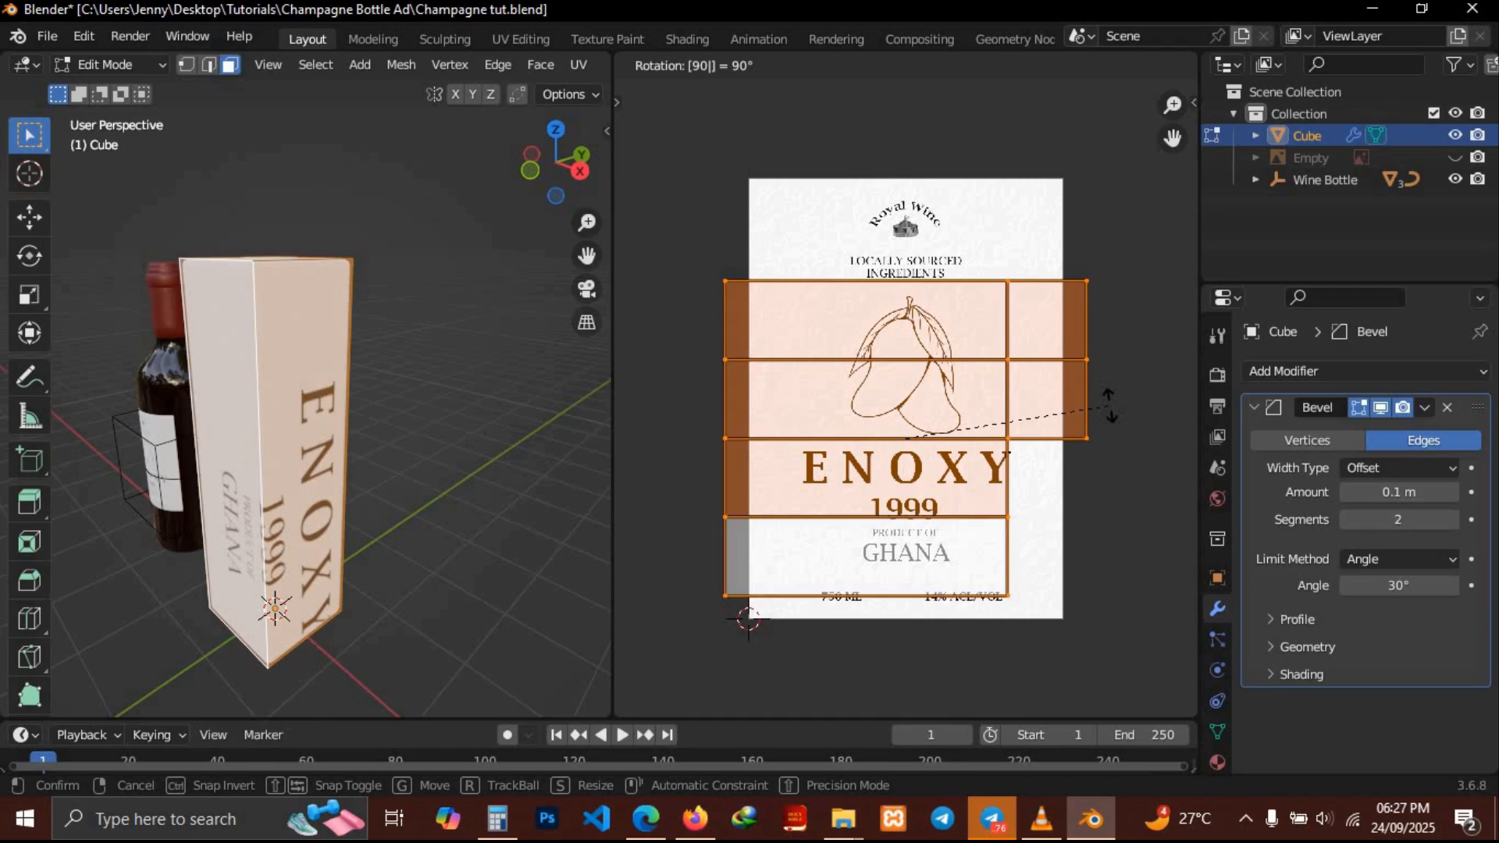
key(BackSpace)
key(BackSpace)
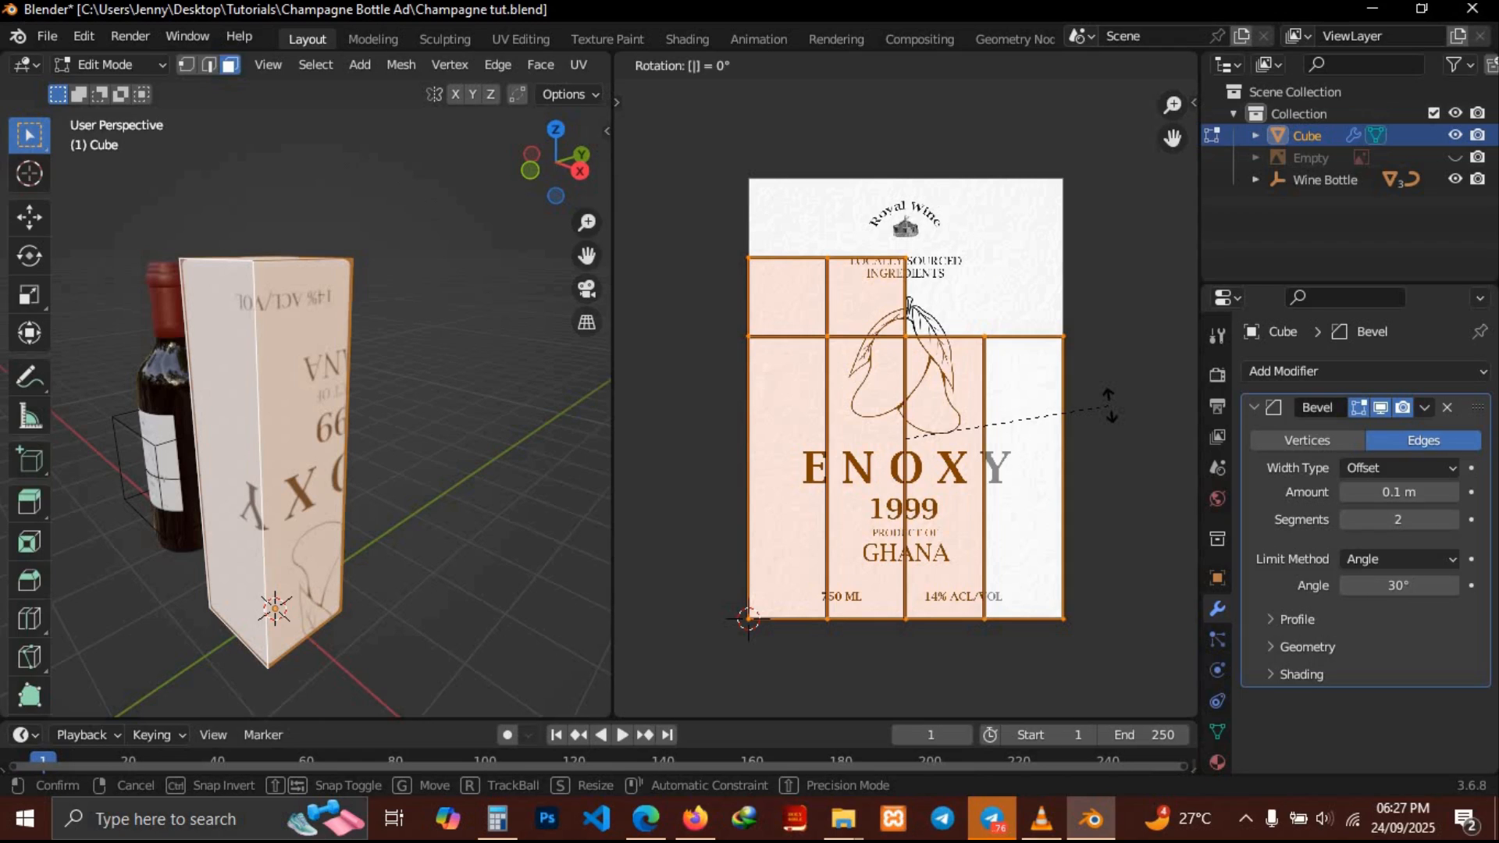
text(19)
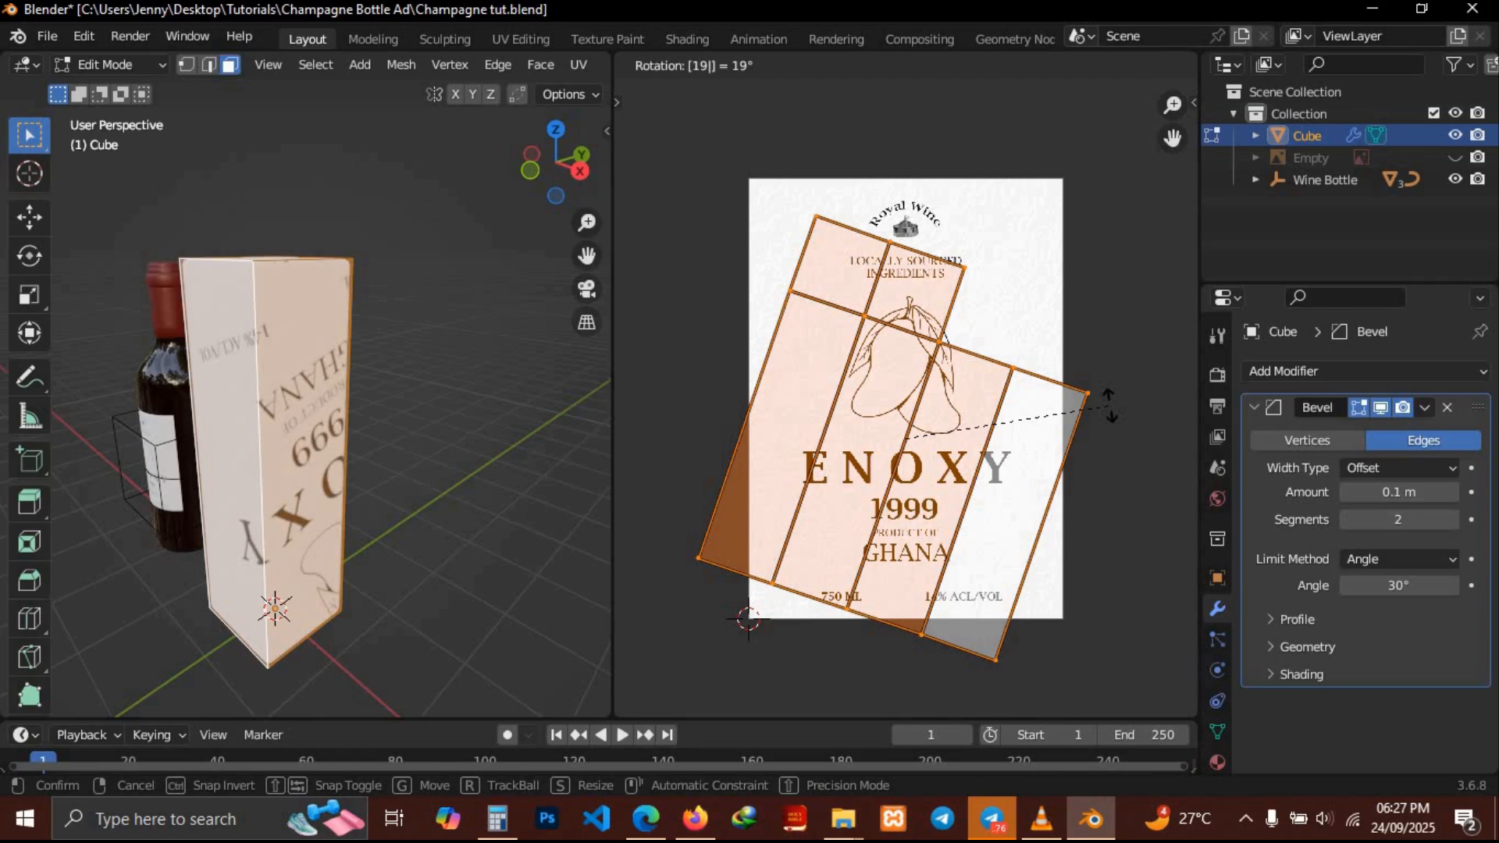
key(BackSpace)
key(BackSpace)
text(180)
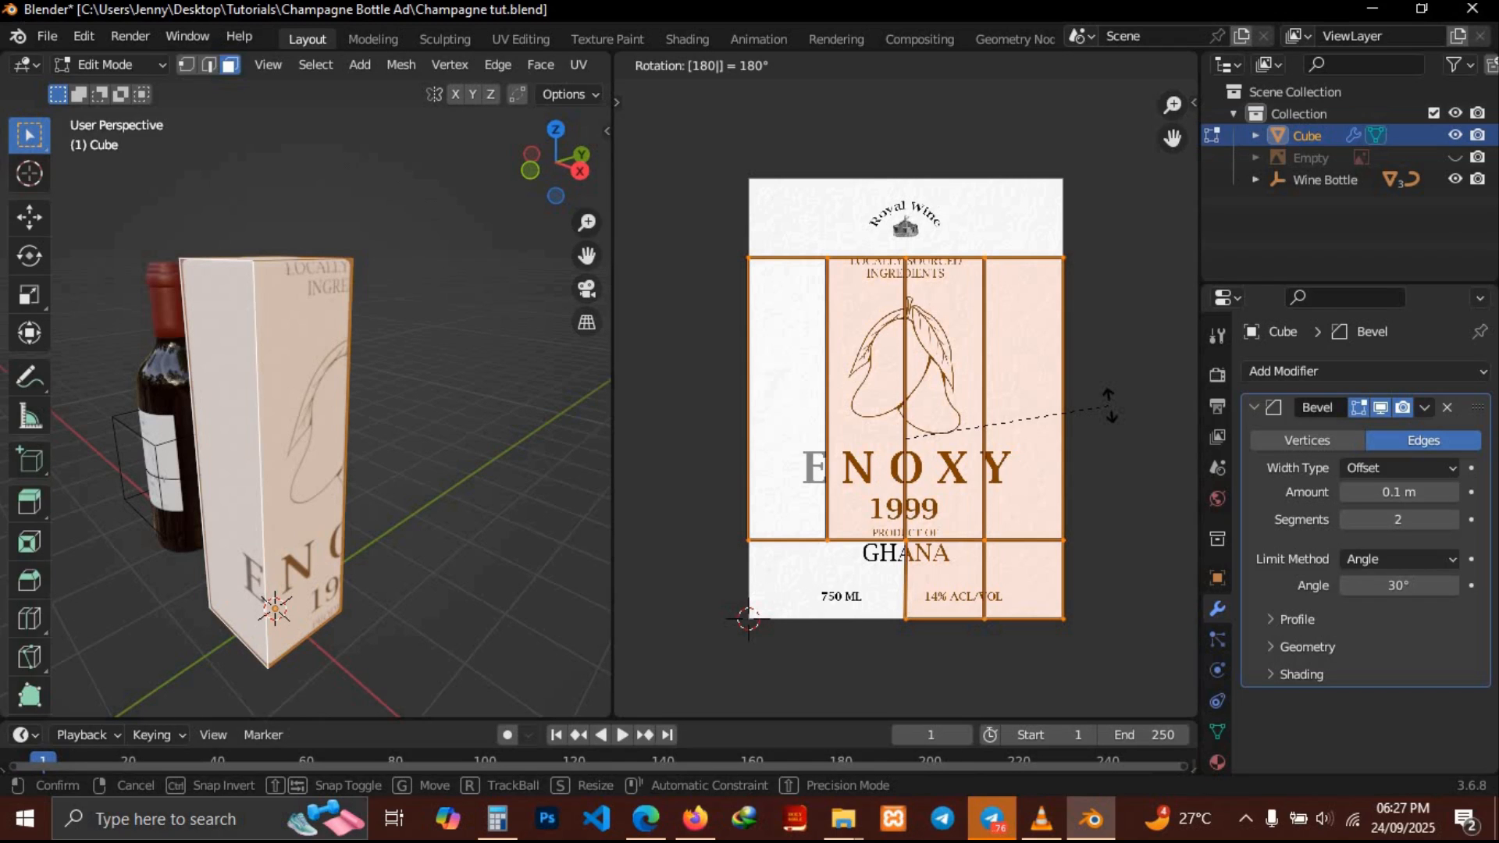
key(Return)
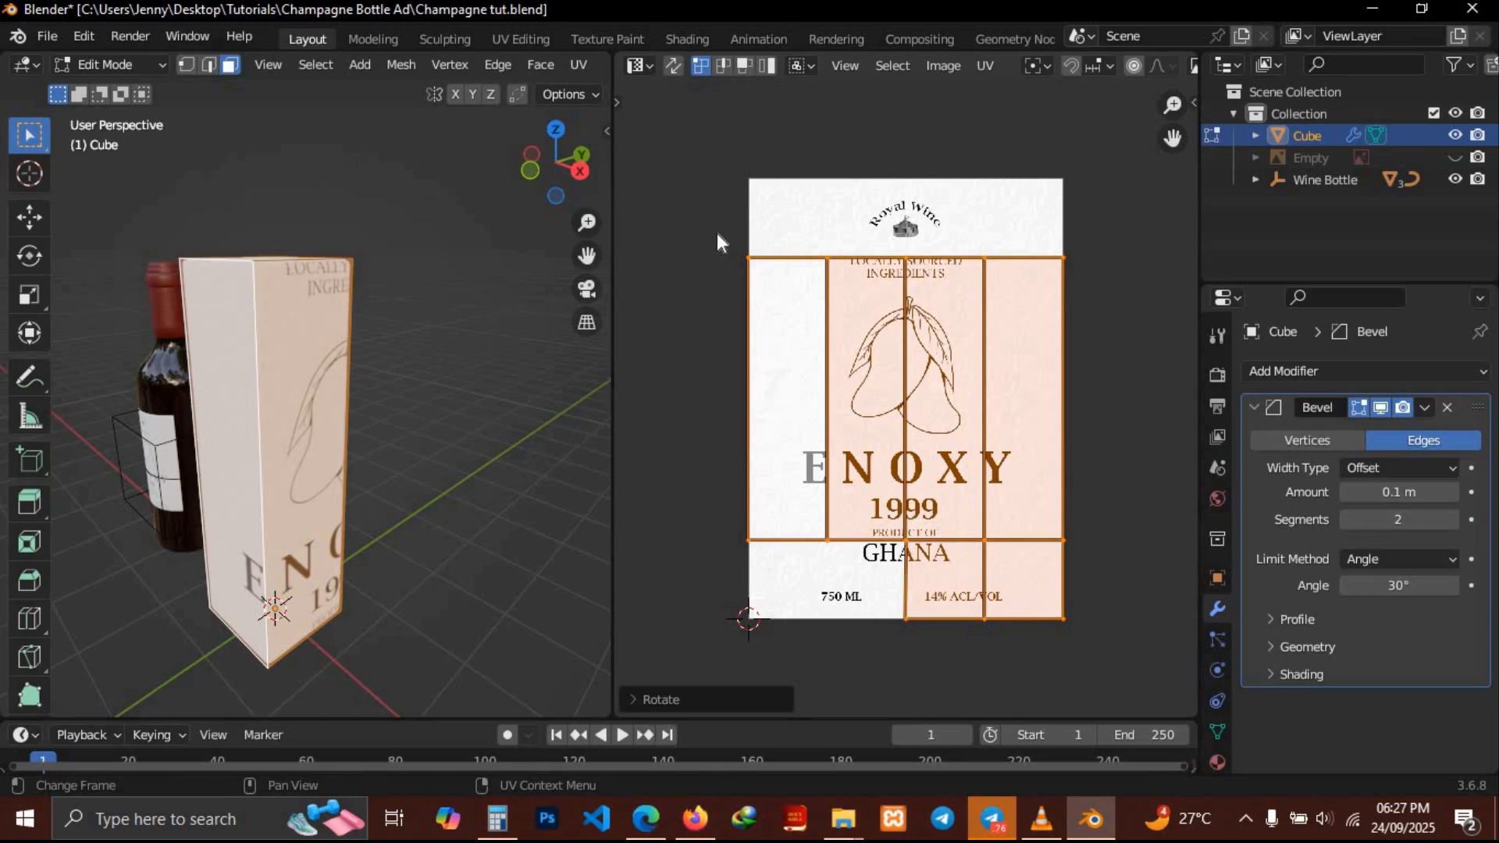
Move the UV layout's top edge up to the label's top border
drag(717, 233, 1110, 274)
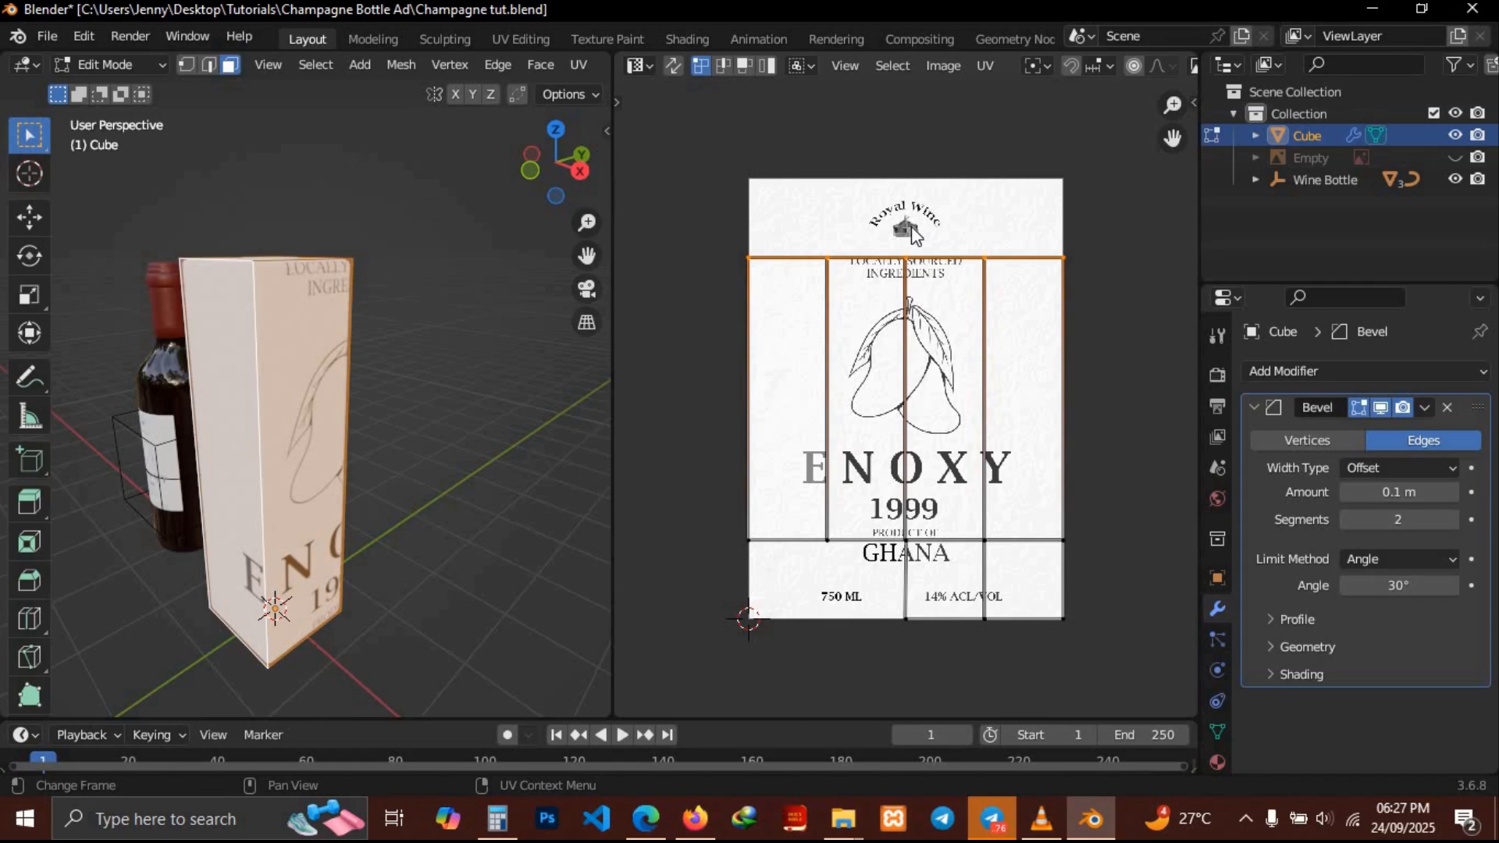
key(g)
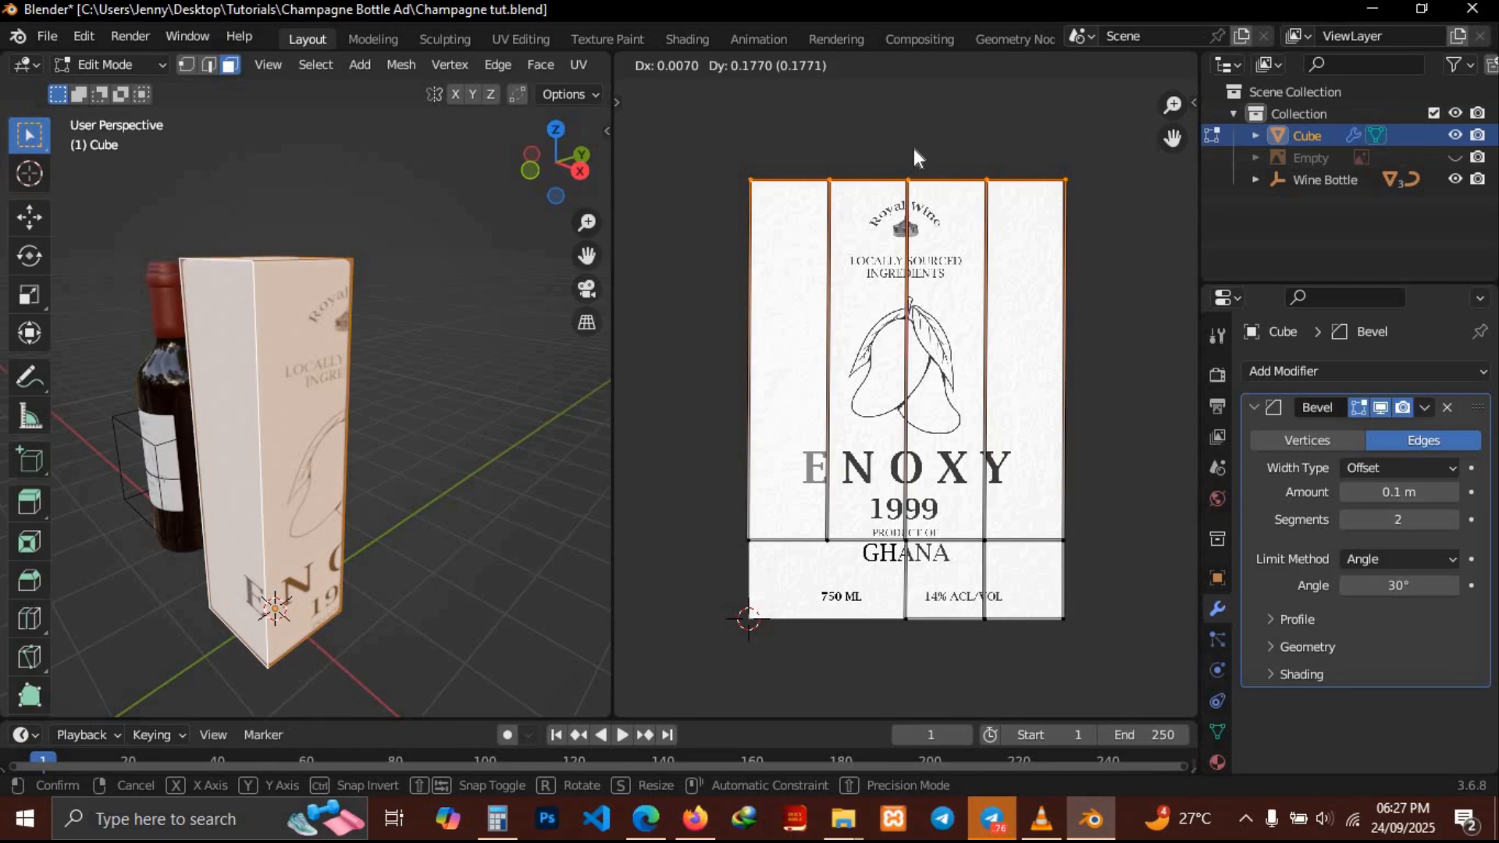
click(914, 149)
Rotate the box's mesh 180 degrees around the Z axis
middle_drag(405, 378, 406, 379)
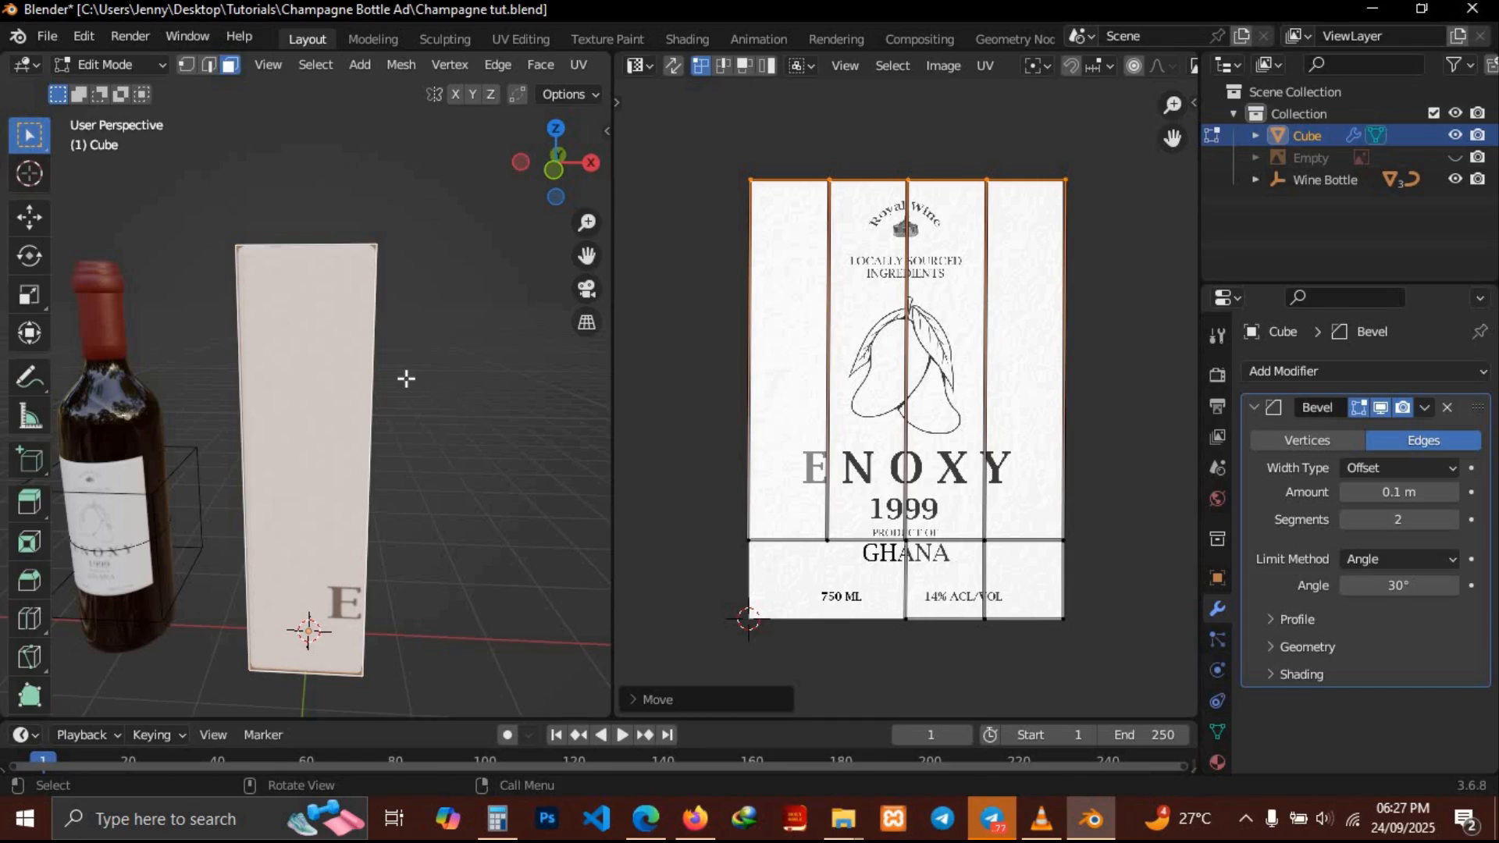
key(r)
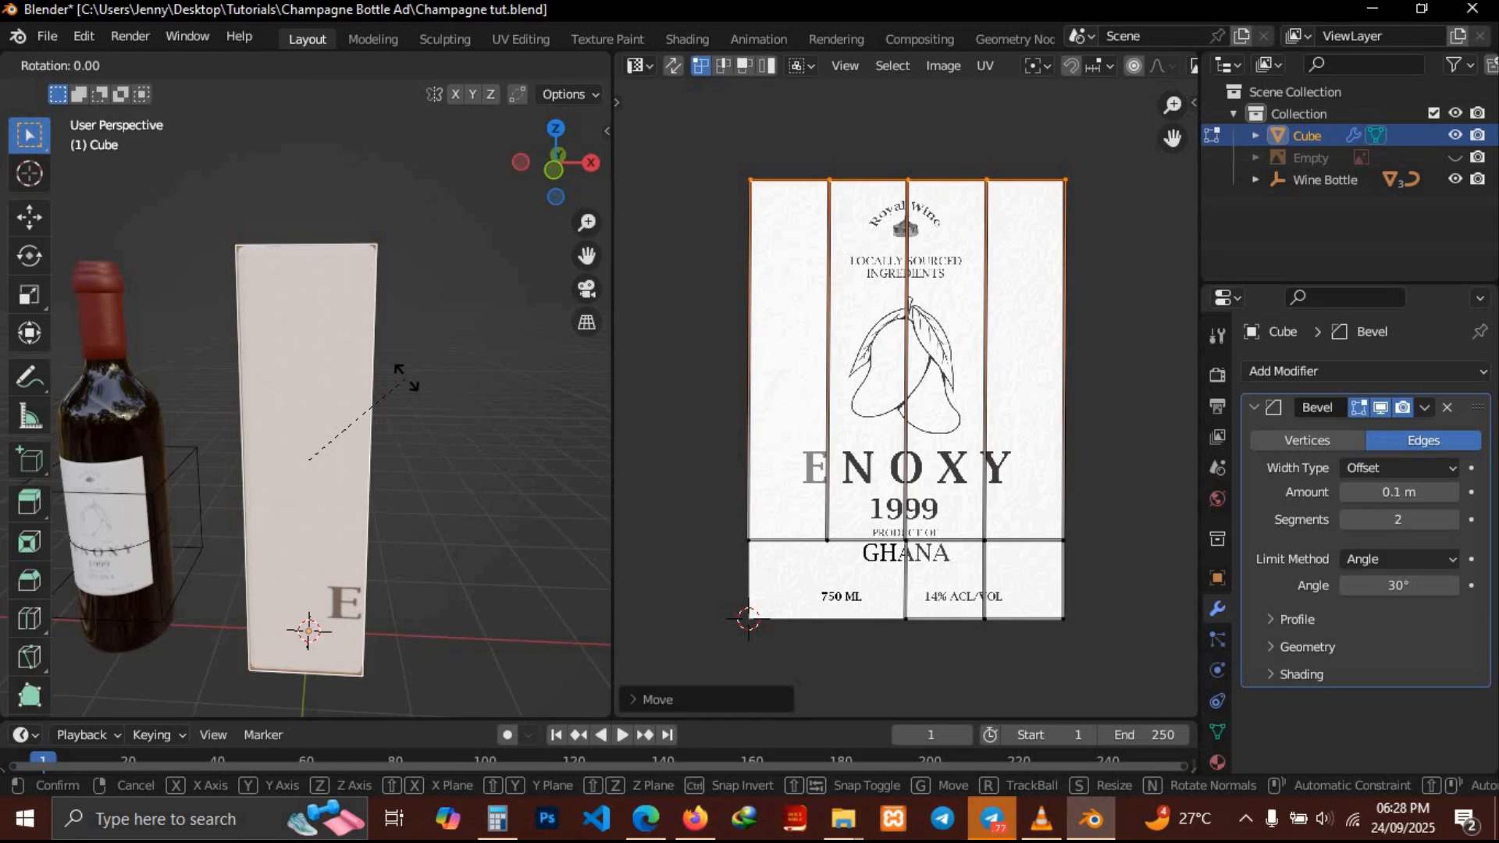
text(z)
text(180)
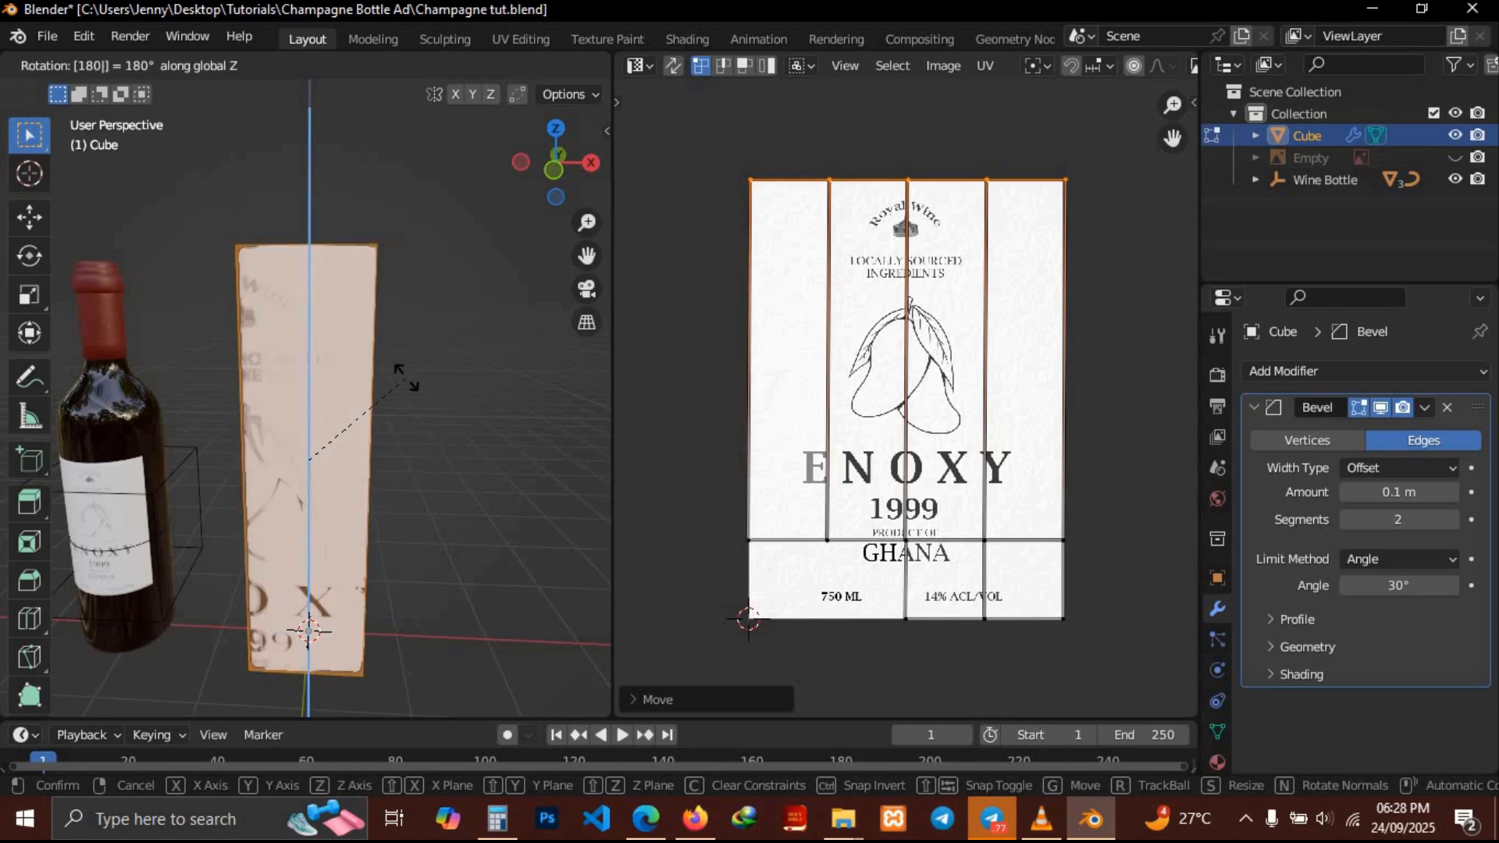
key(Return)
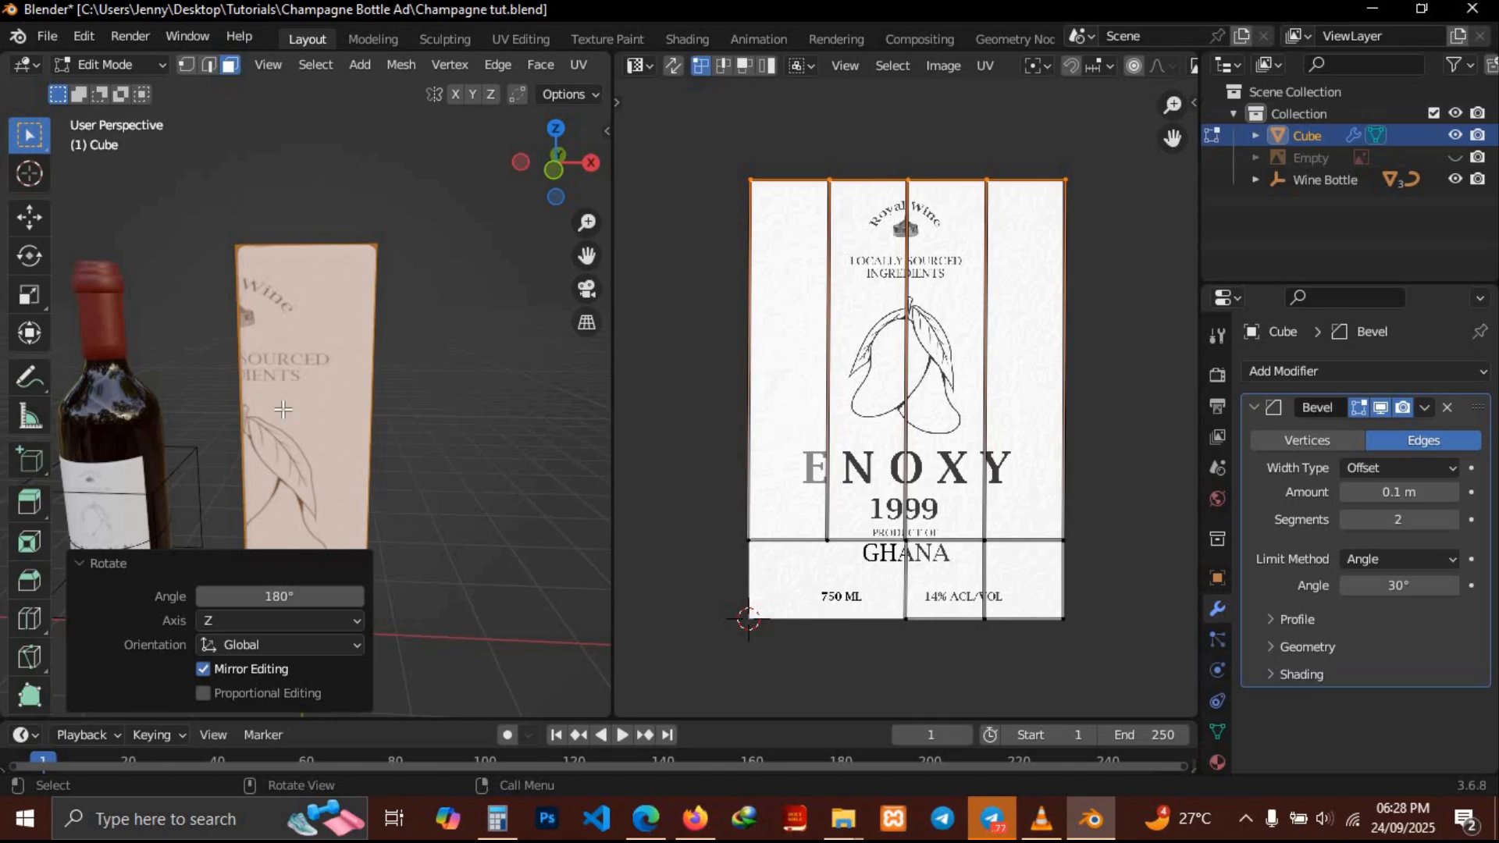
middle_drag(283, 409, 282, 409)
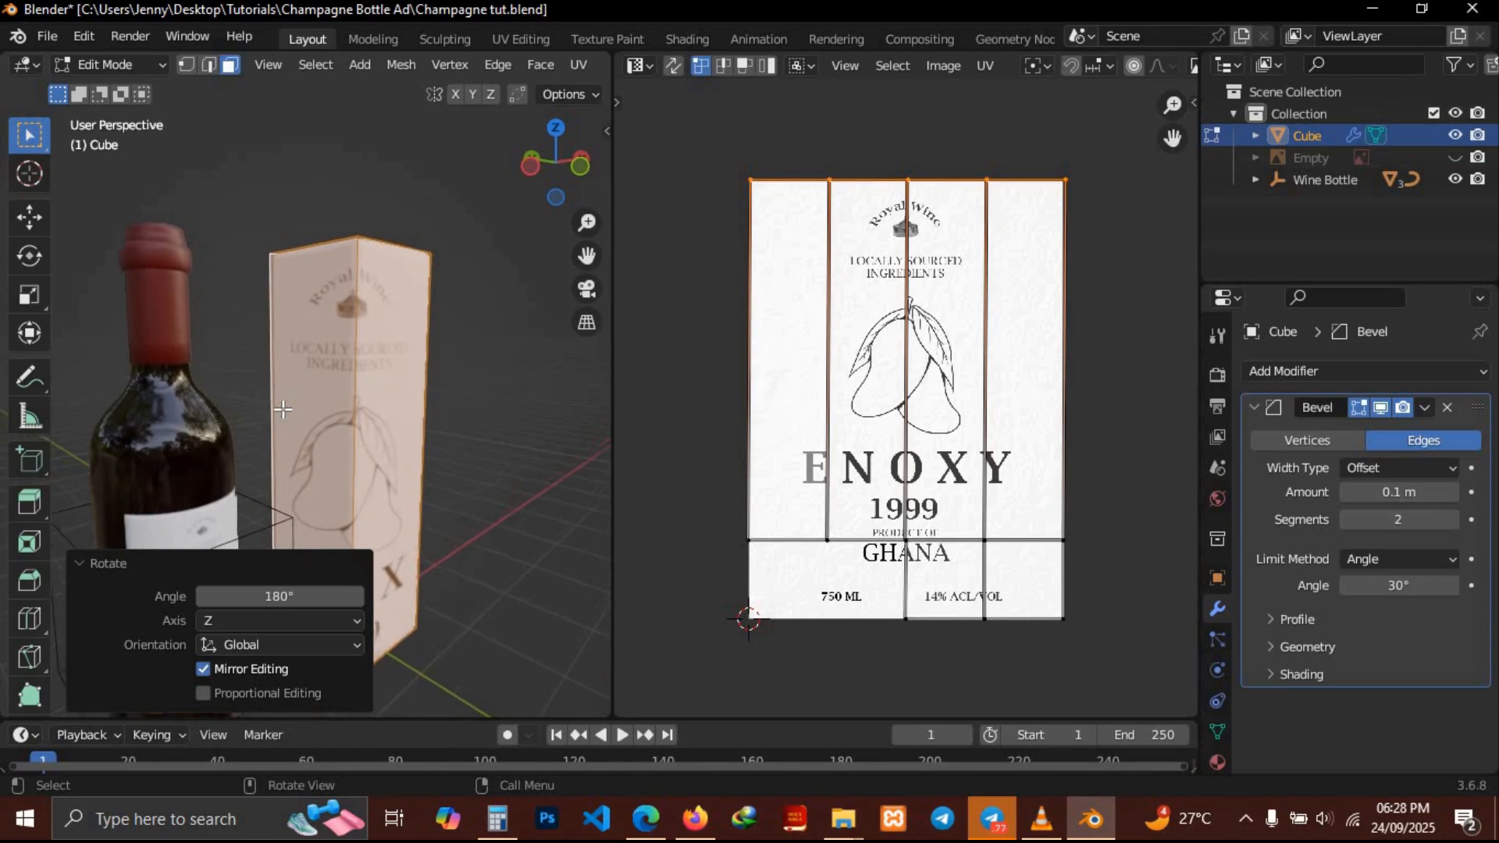
middle_drag(451, 516, 451, 515)
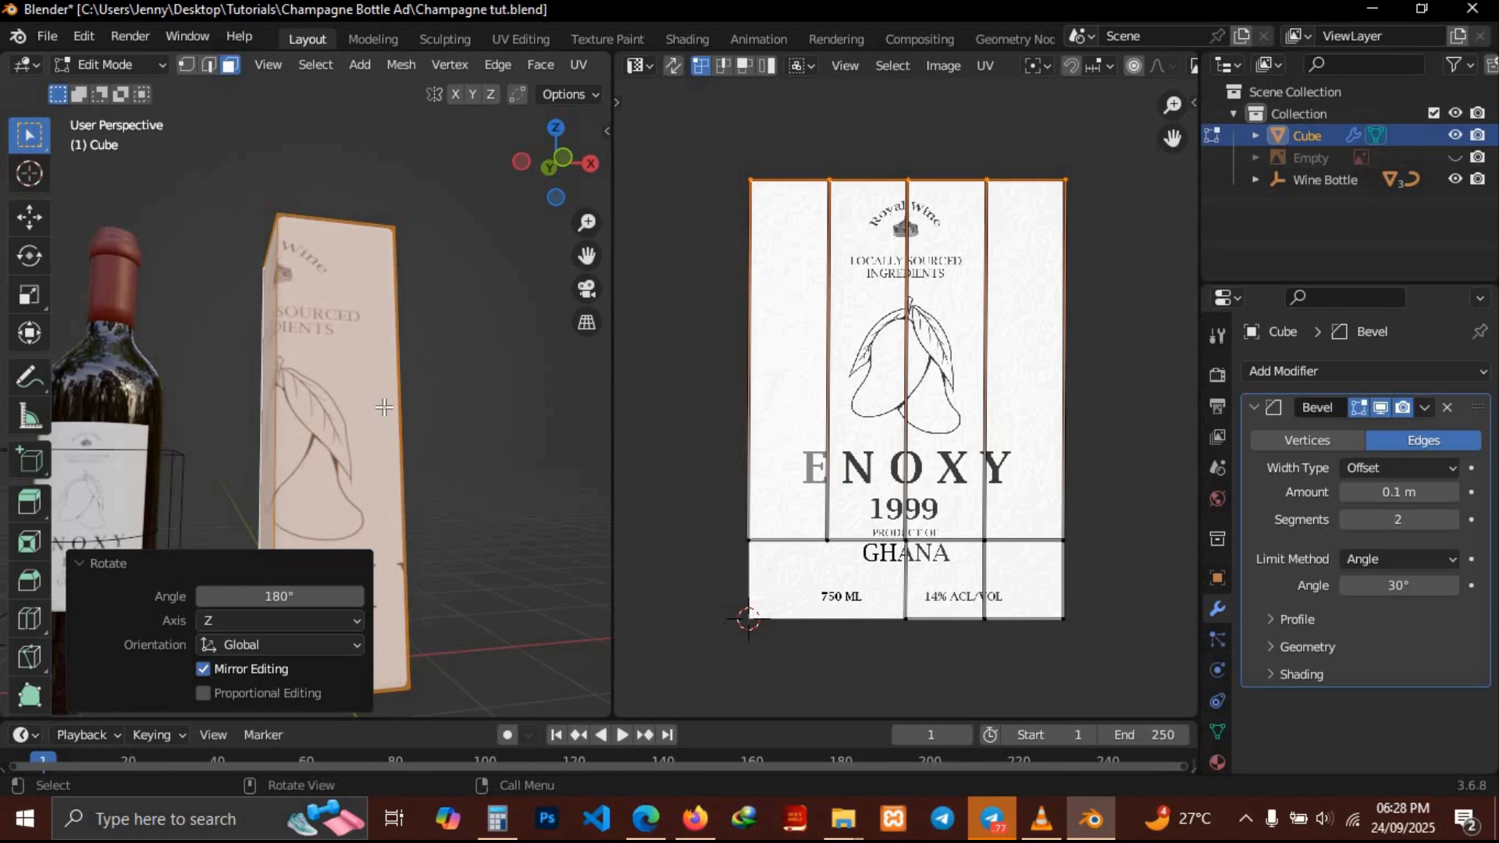
middle_drag(288, 343, 289, 343)
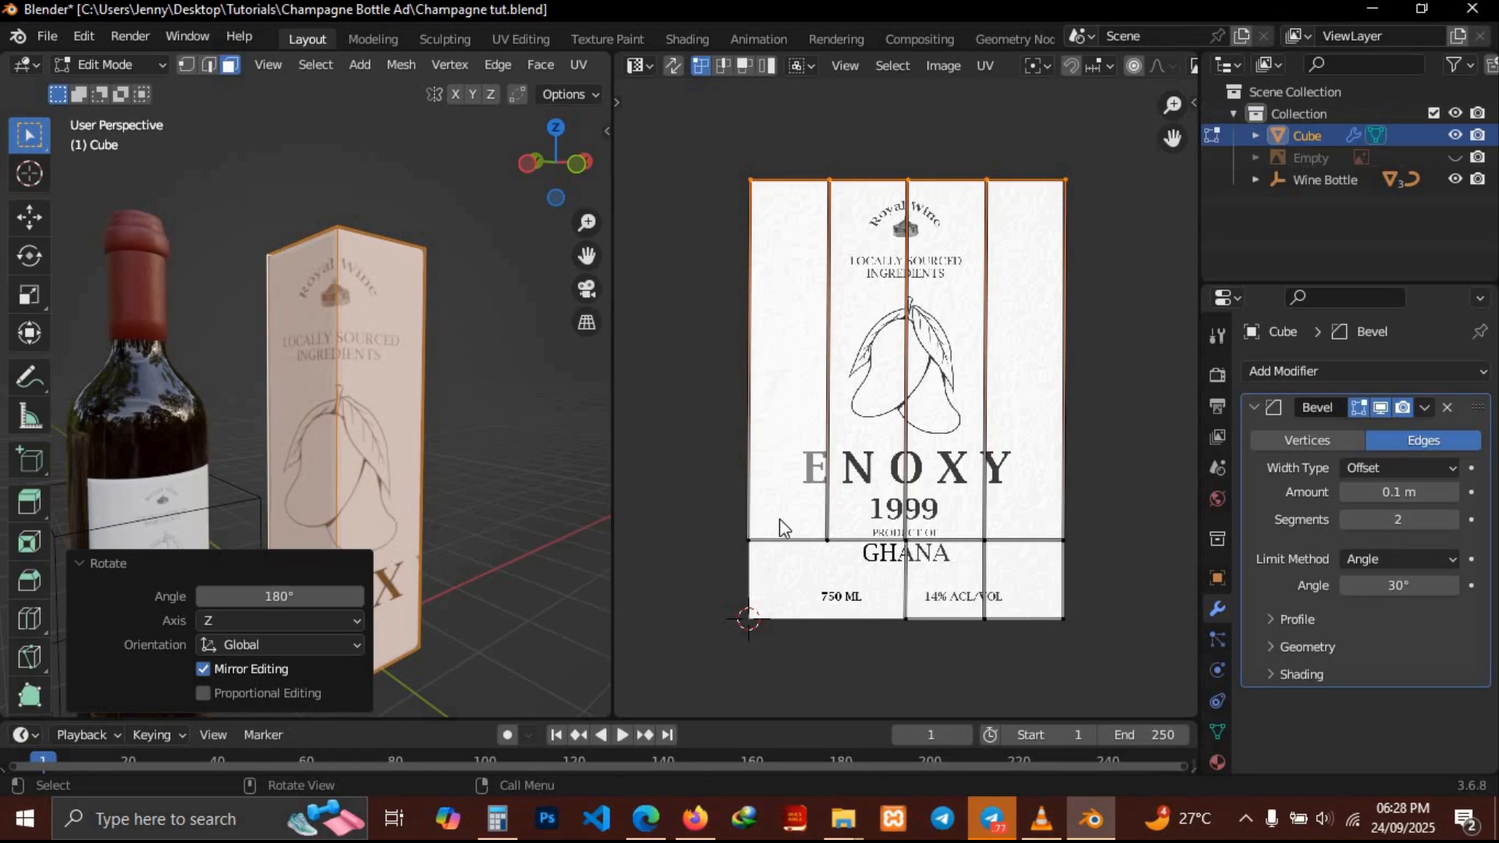
click(990, 564)
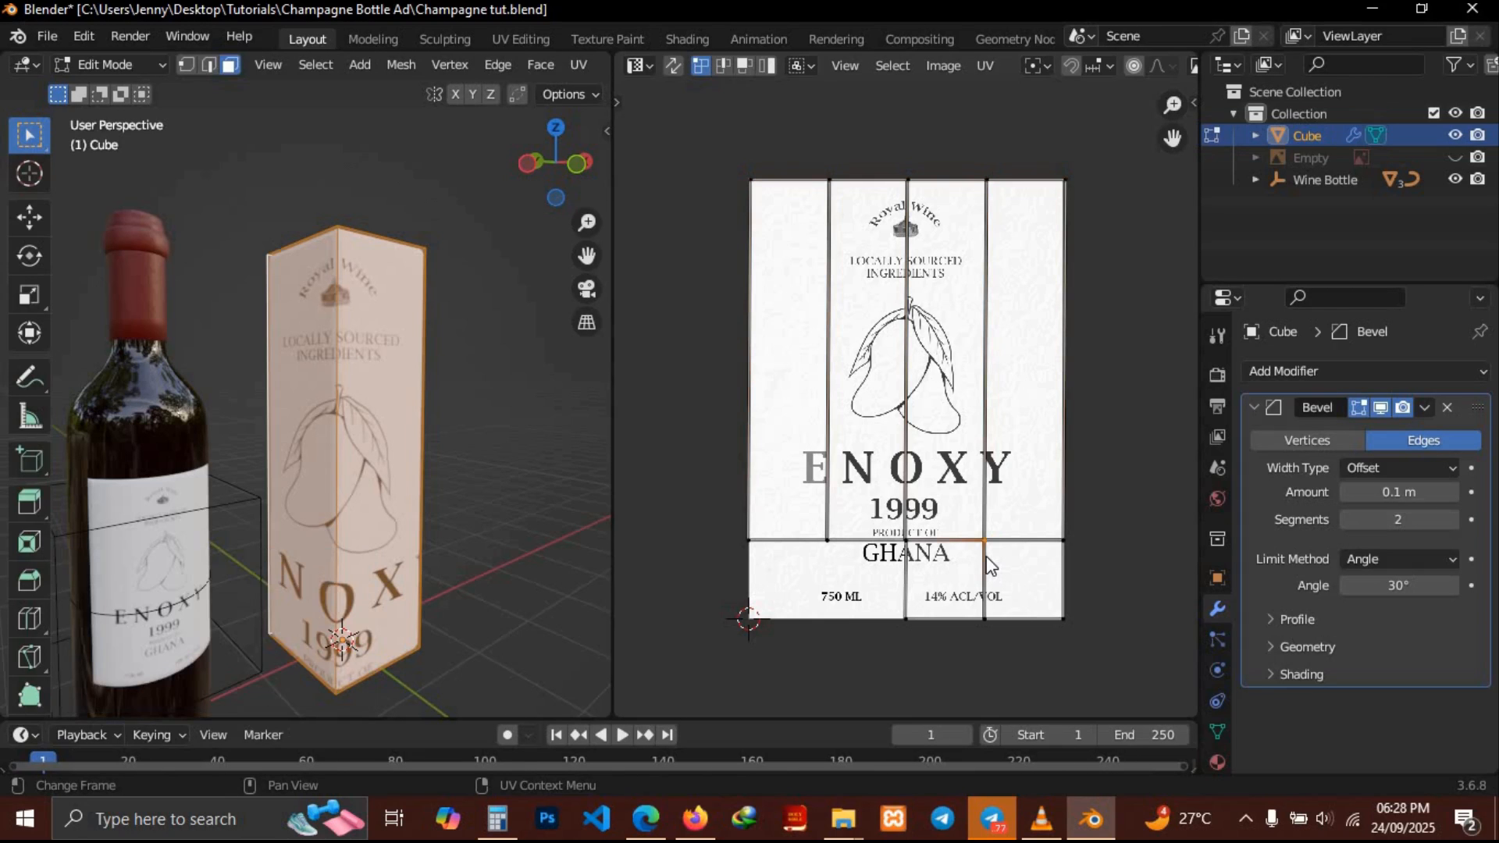
shift+click(906, 547)
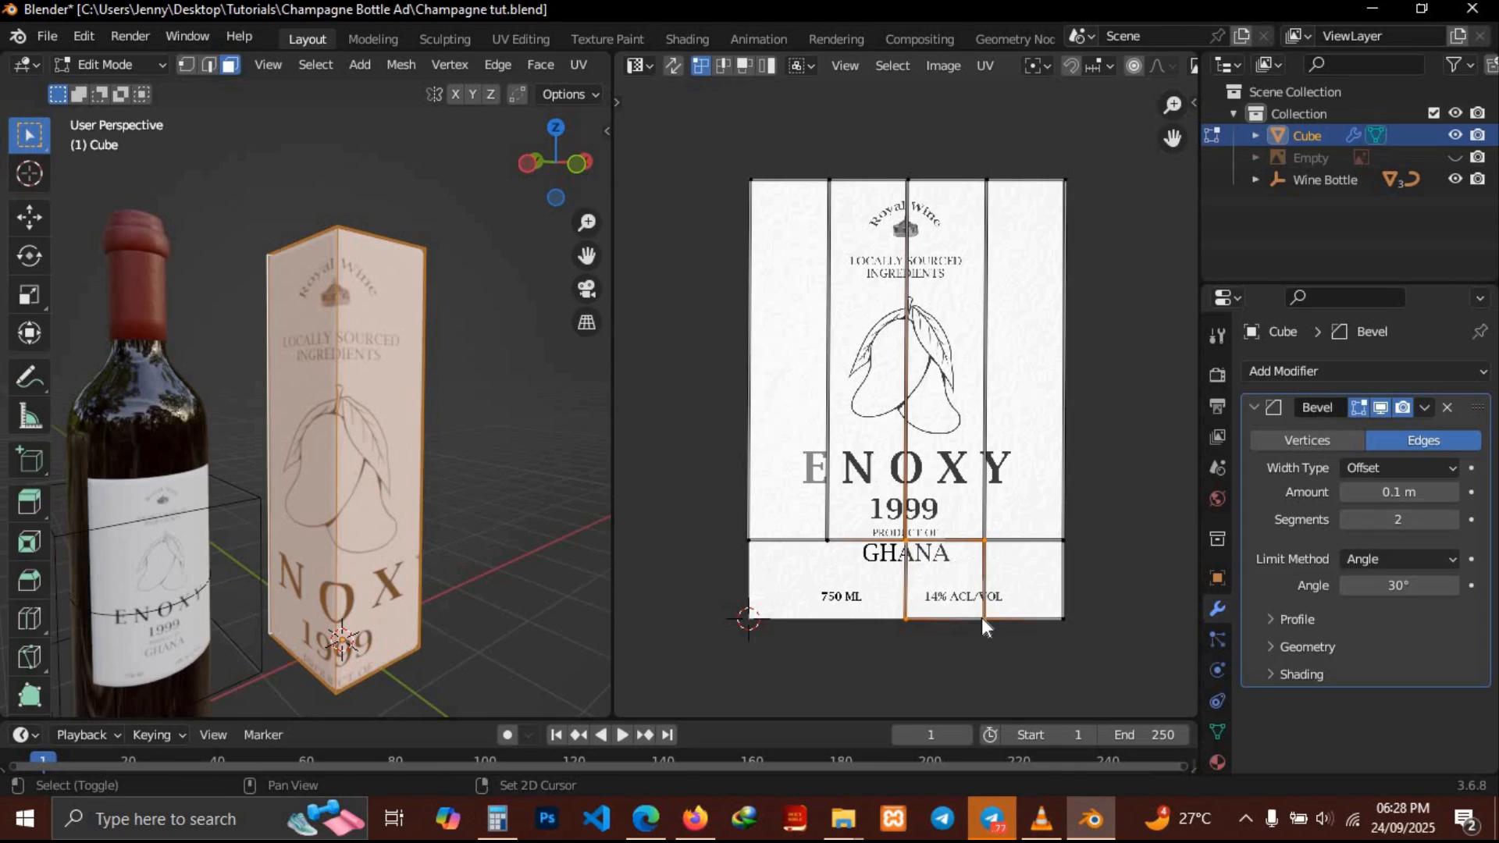
key(g)
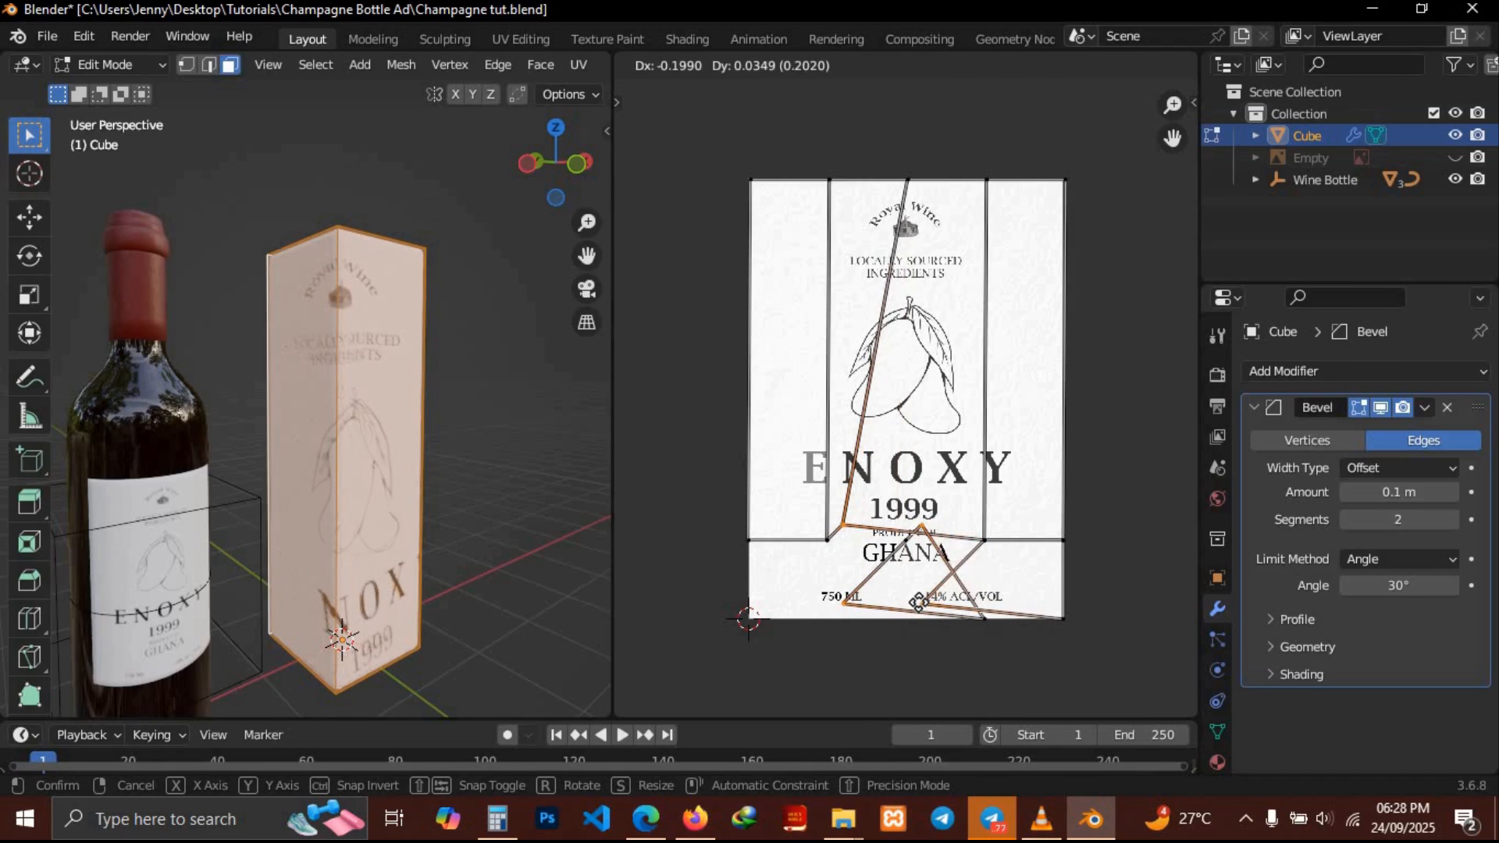
right_click(919, 602)
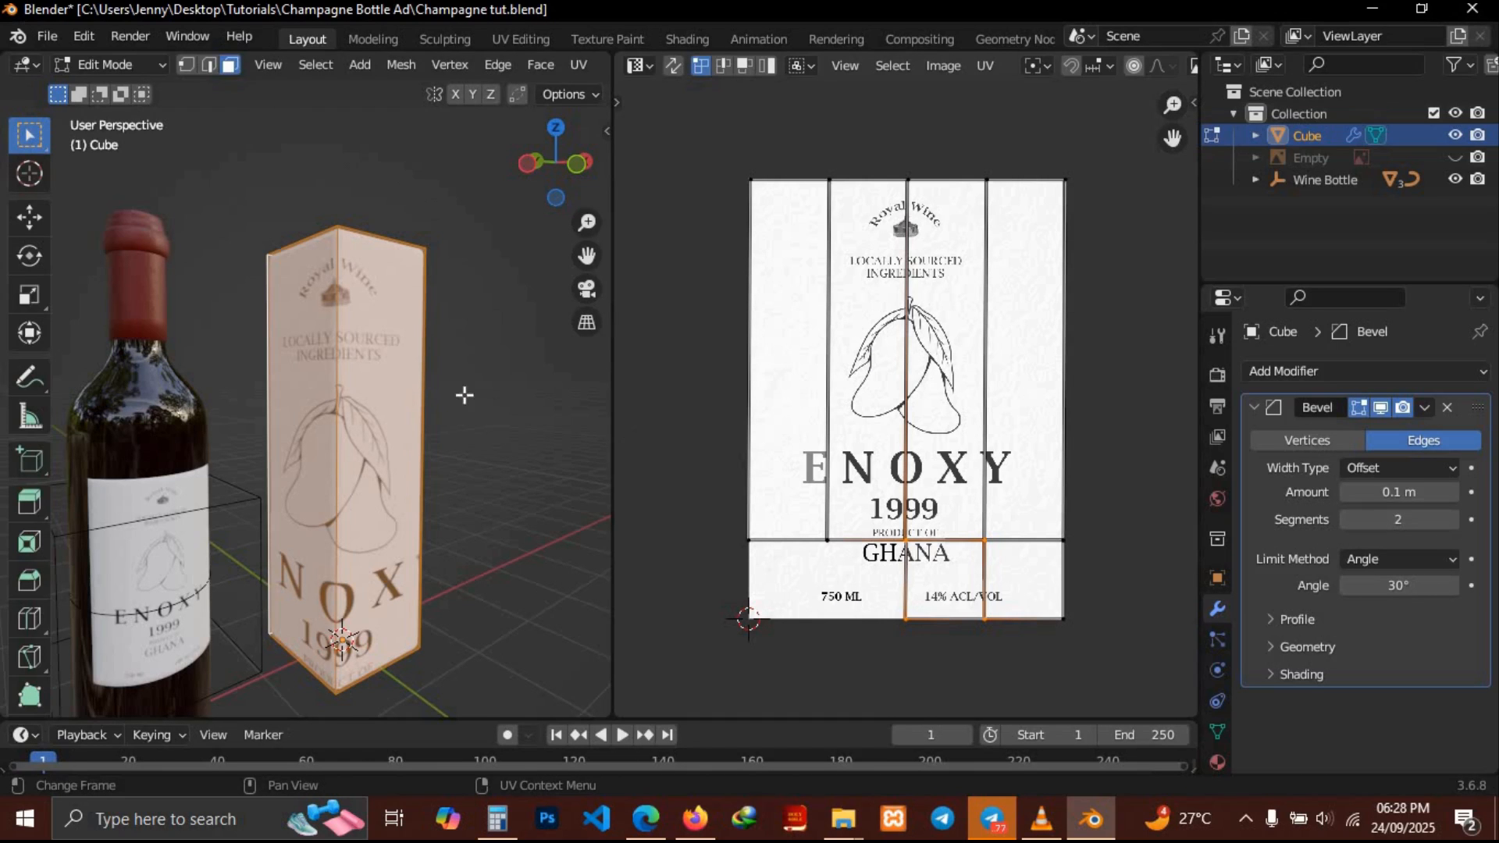
Apply Cube Projection to the box's UVs
middle_drag(425, 386, 426, 386)
key(u)
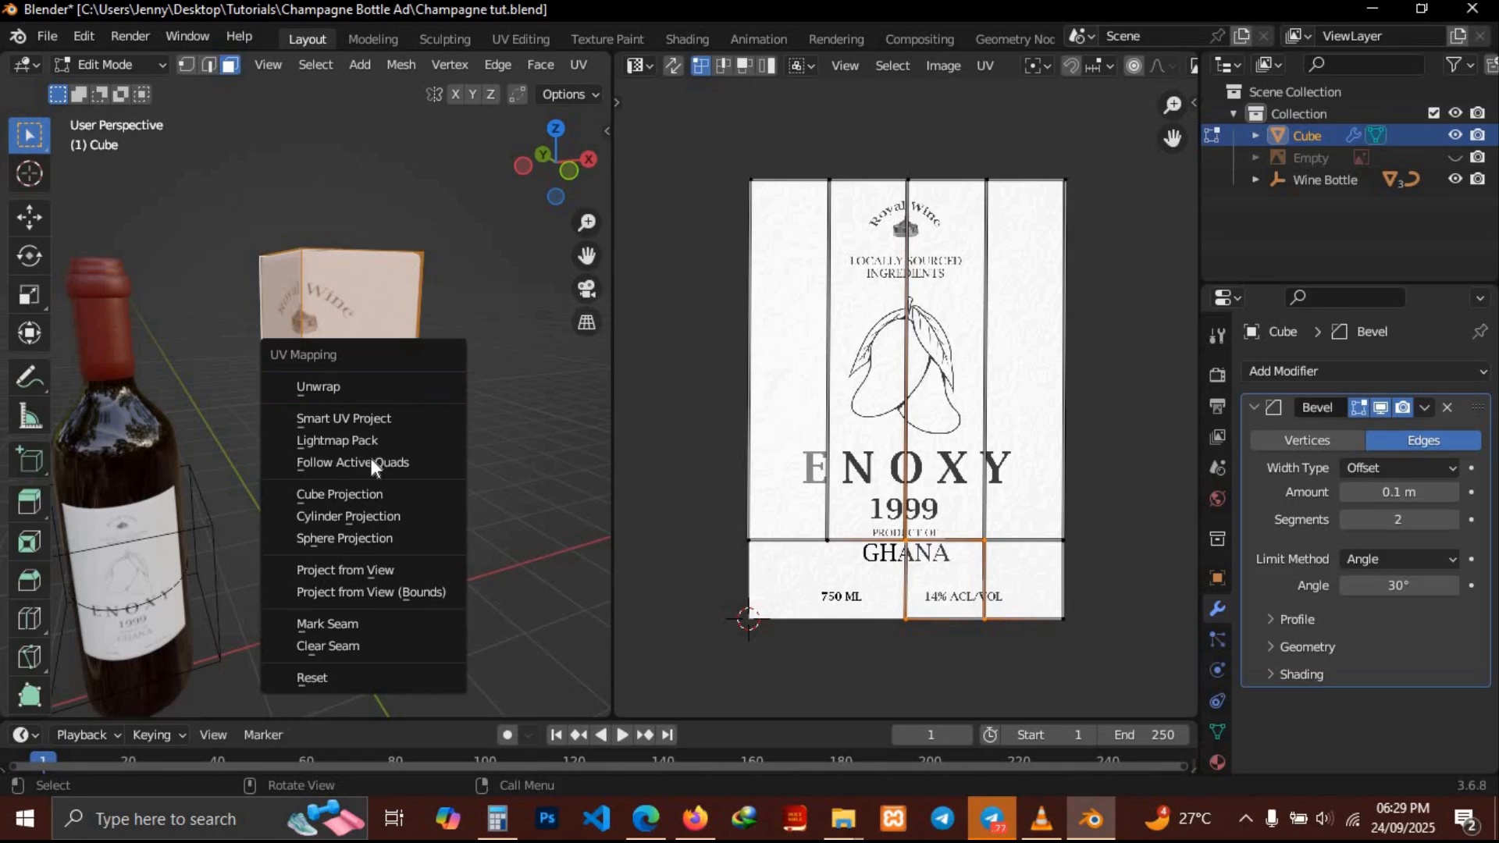
click(340, 486)
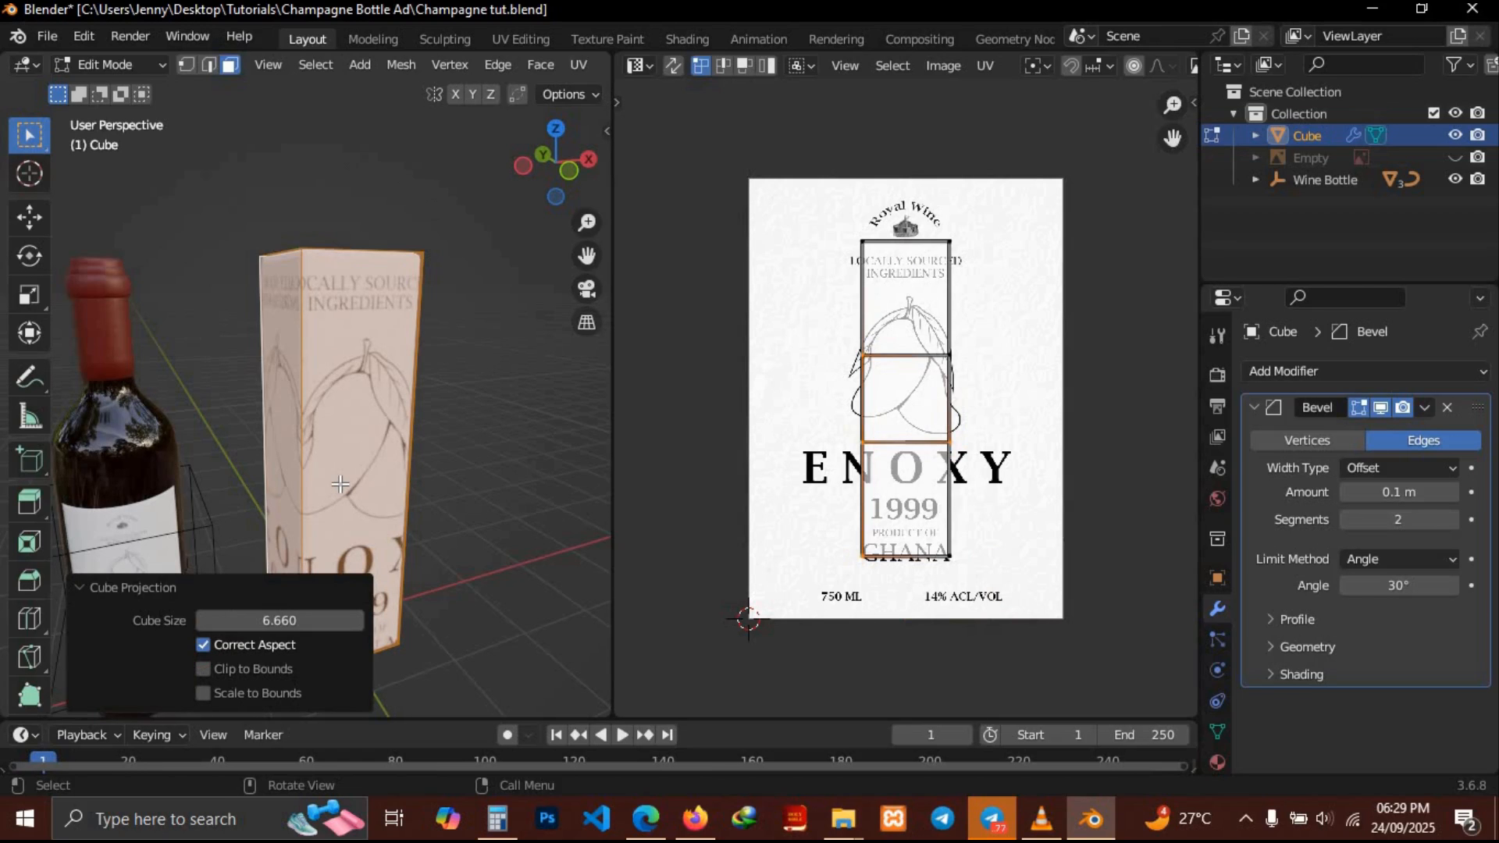
Apply Smart UV Project to the box with an angle limit of 66°
middle_drag(397, 403, 396, 404)
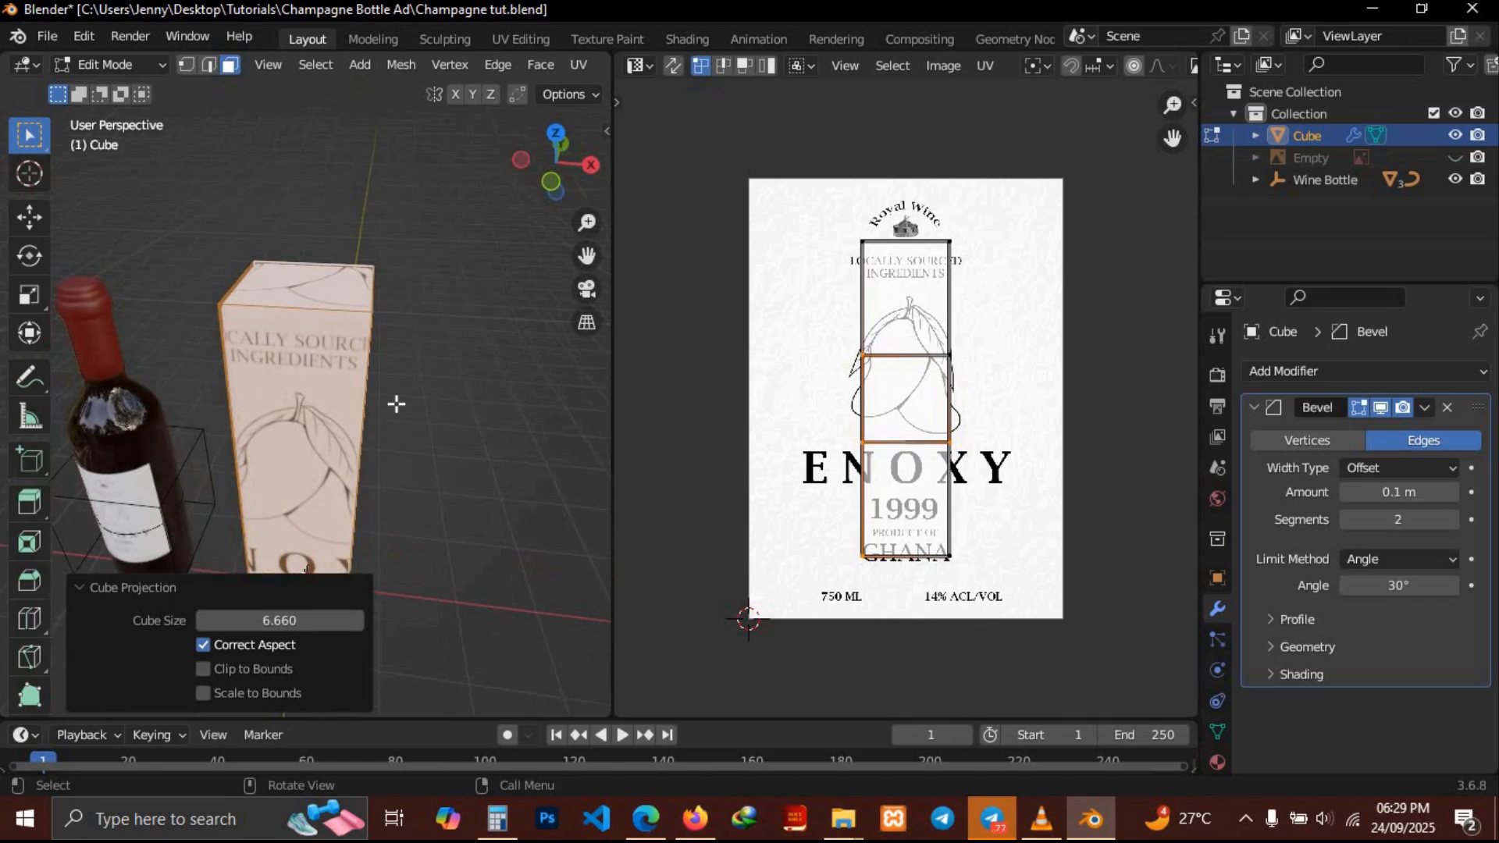
key(u)
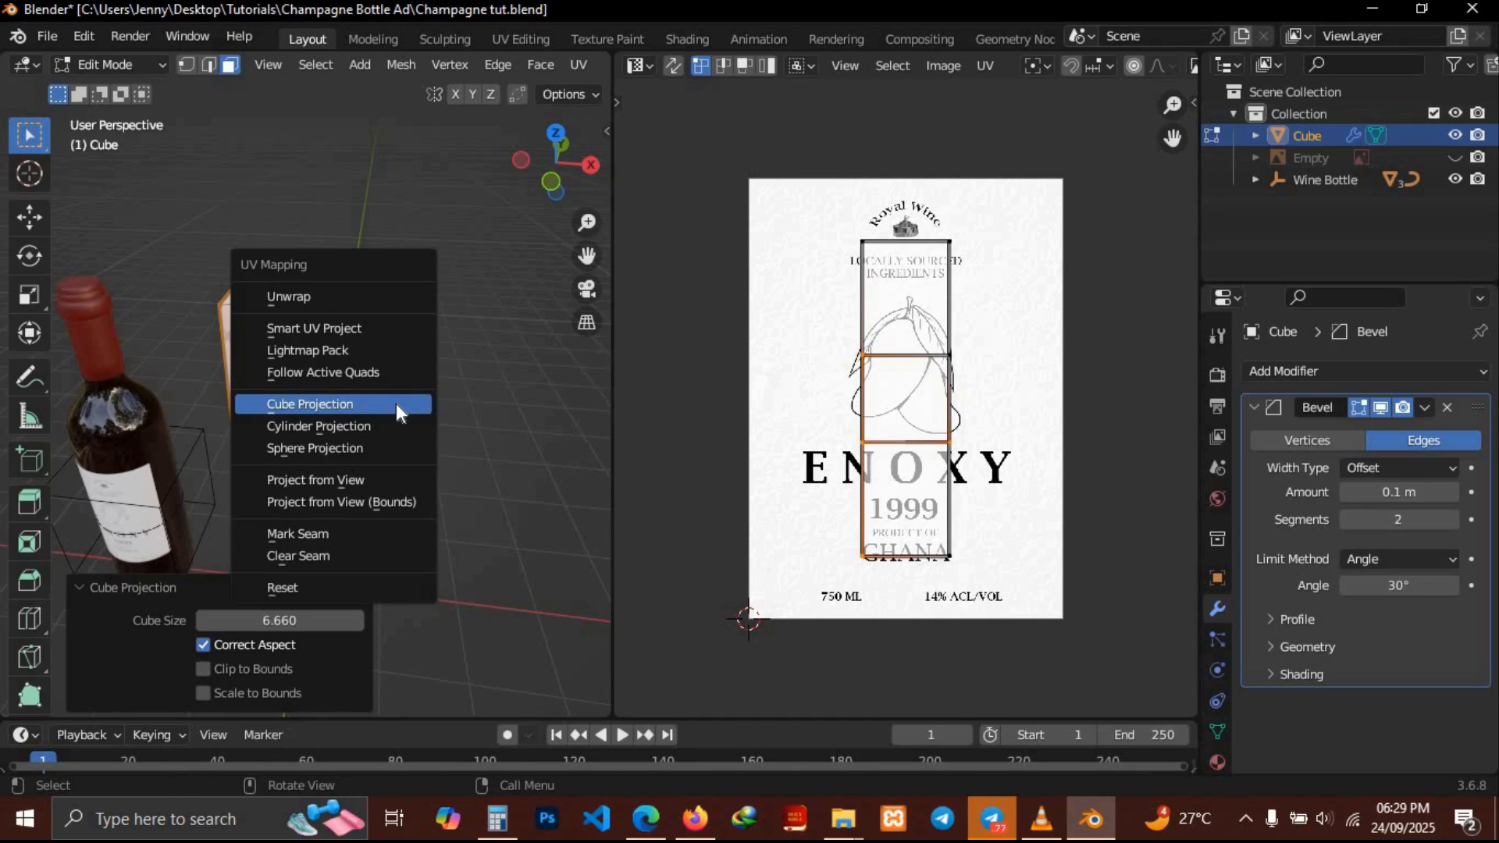
click(328, 325)
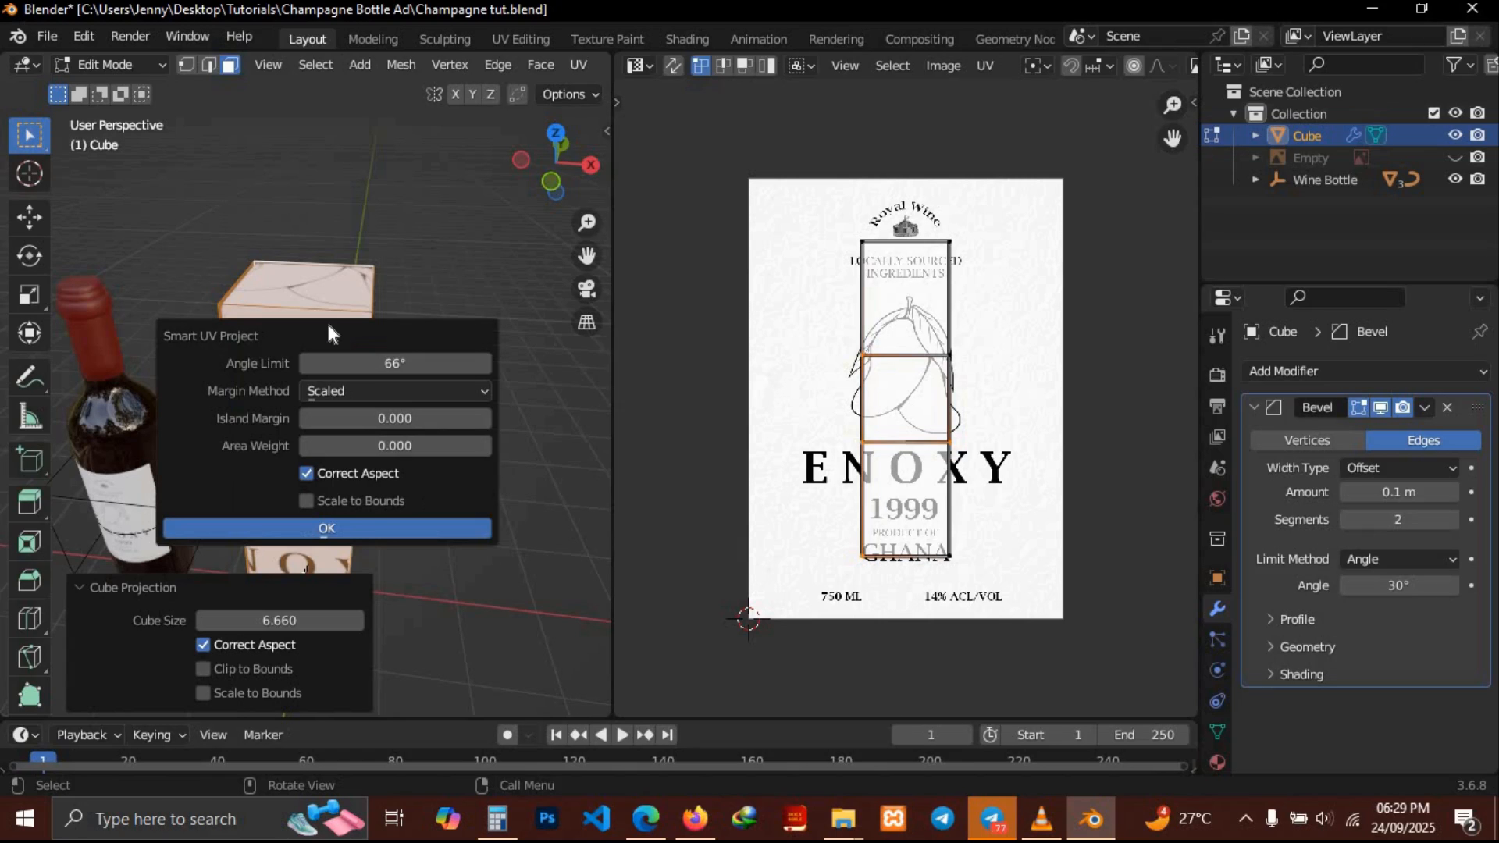
click(367, 532)
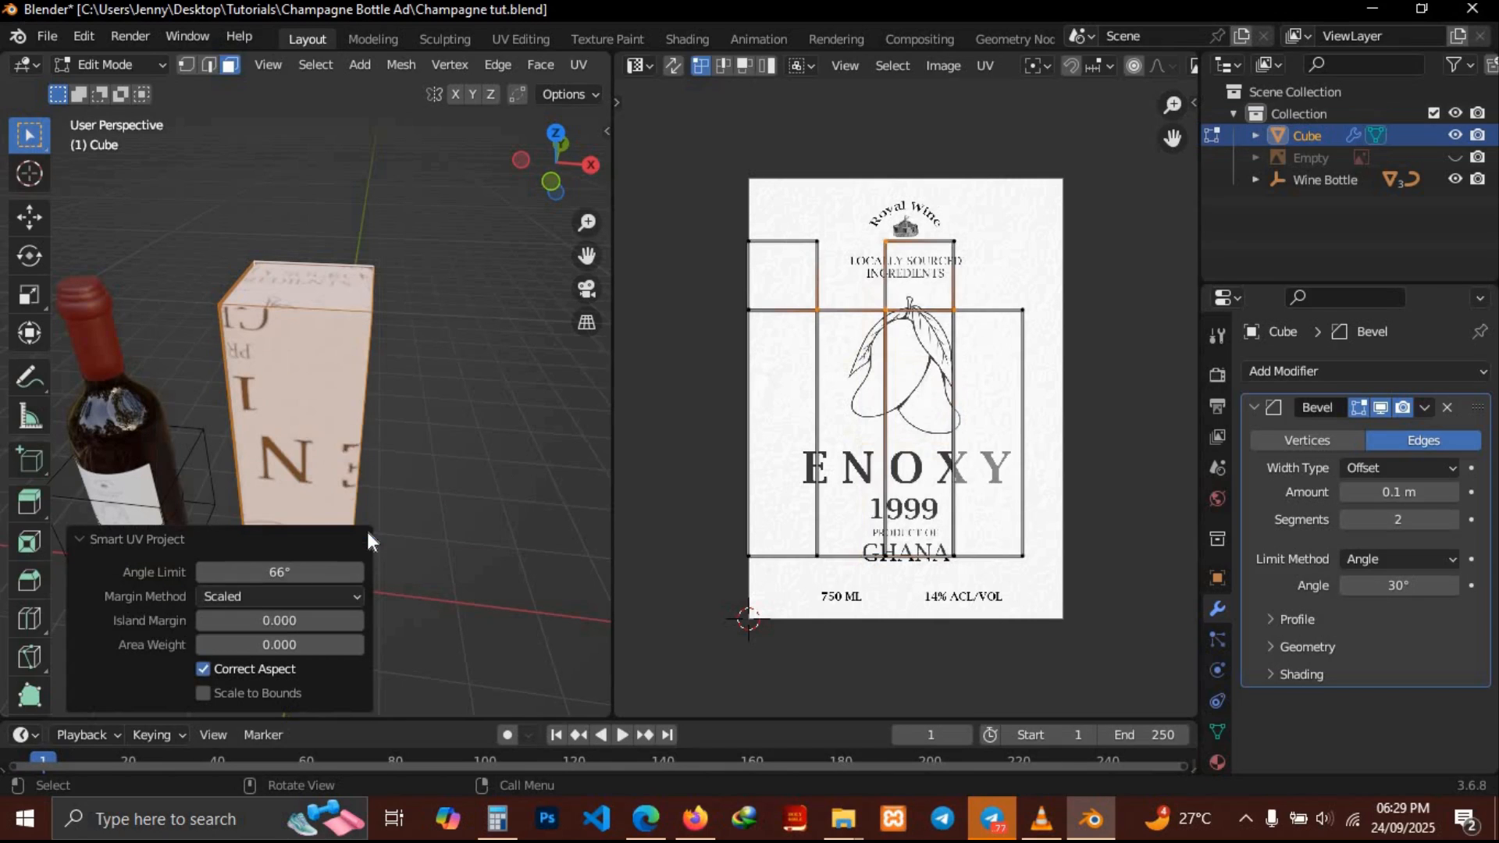
Place the box's top-face UVs over the Royal Wine crest at the label's top and stretch them along X
click(317, 299)
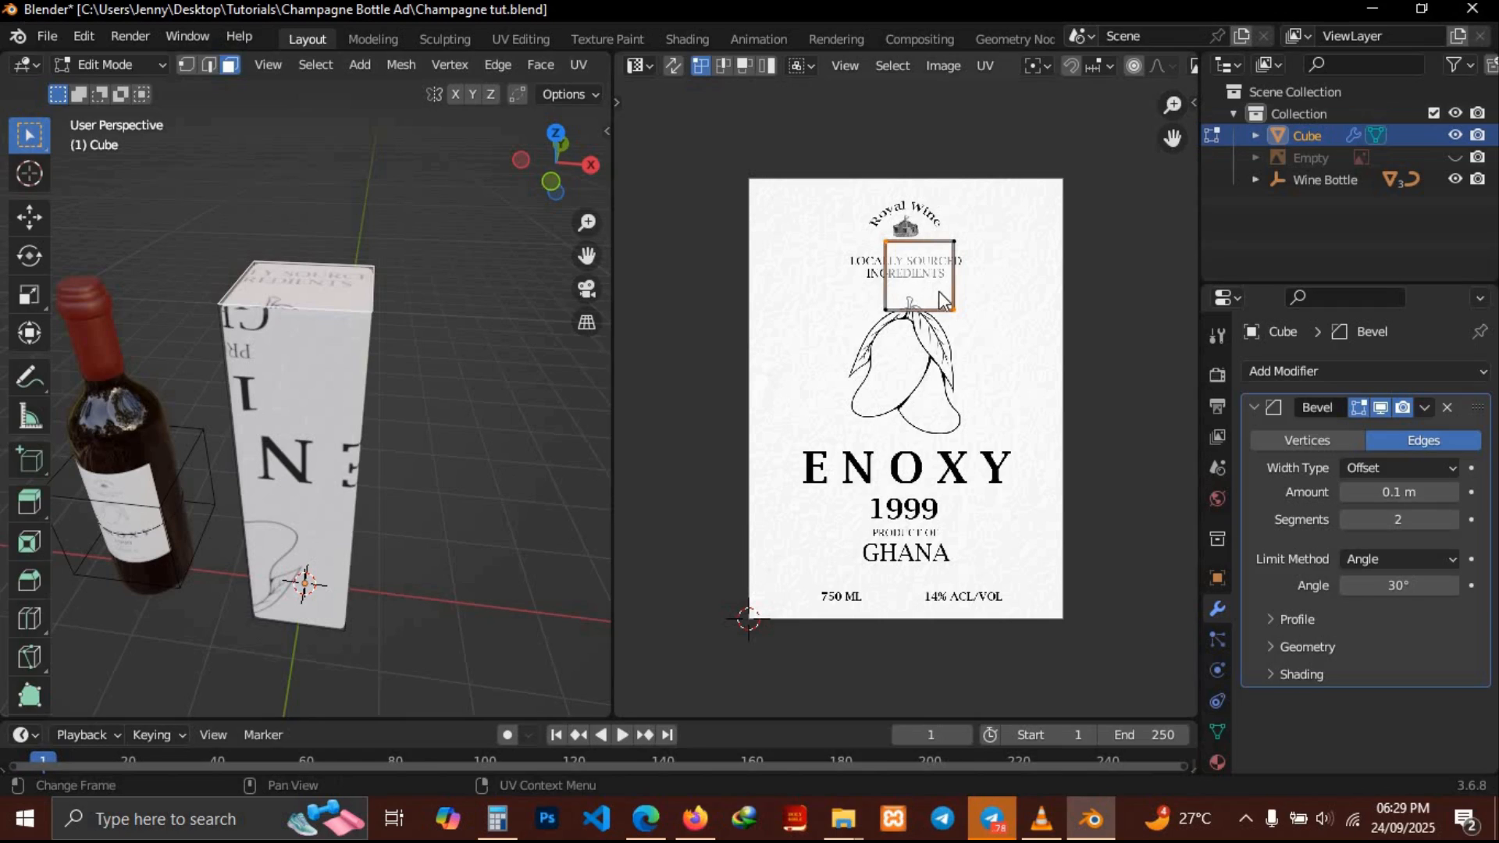
key(a)
key(g)
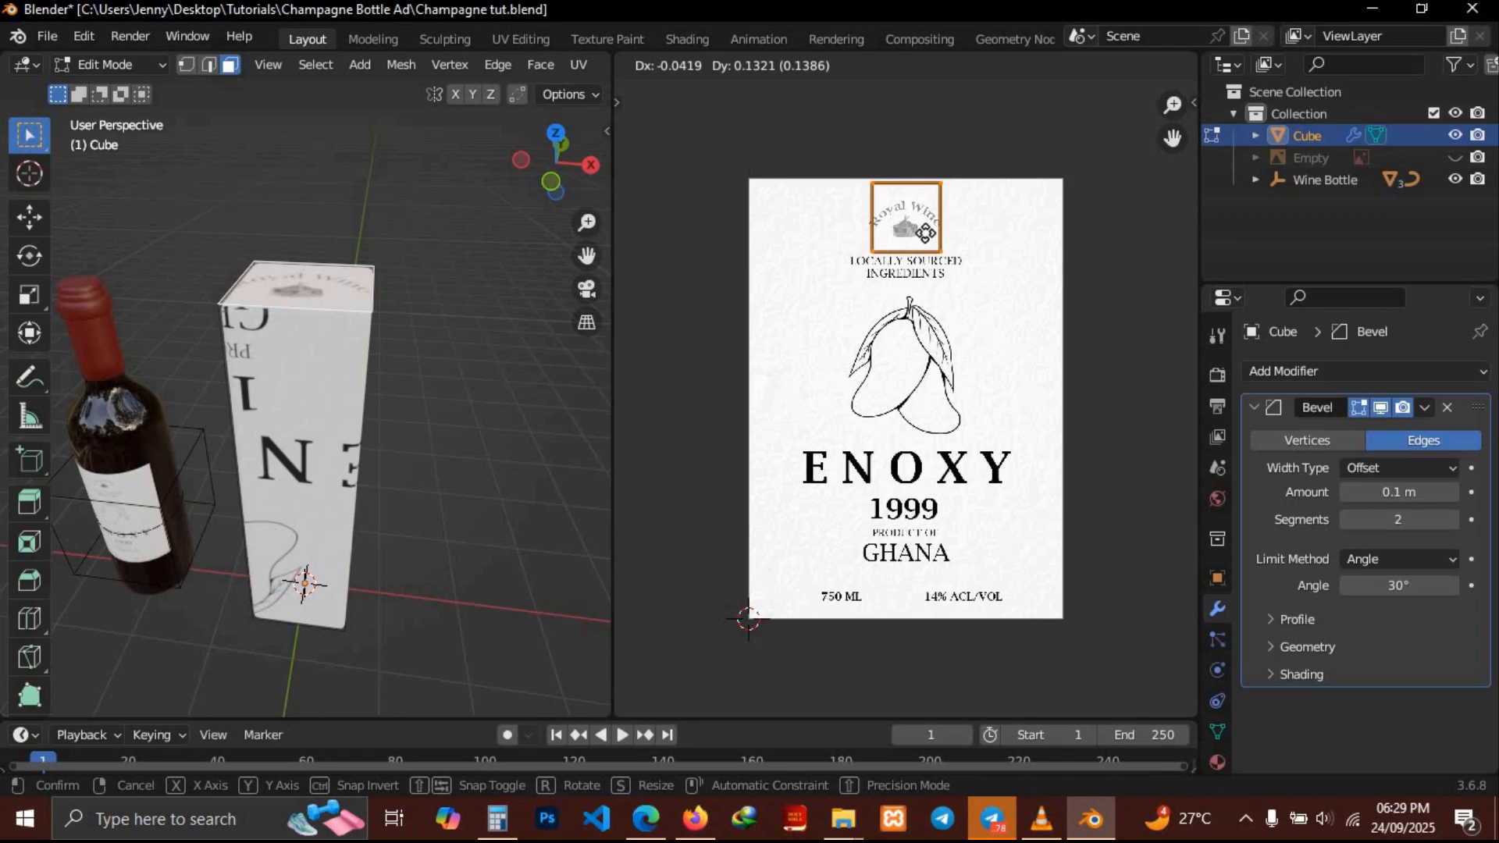
click(923, 233)
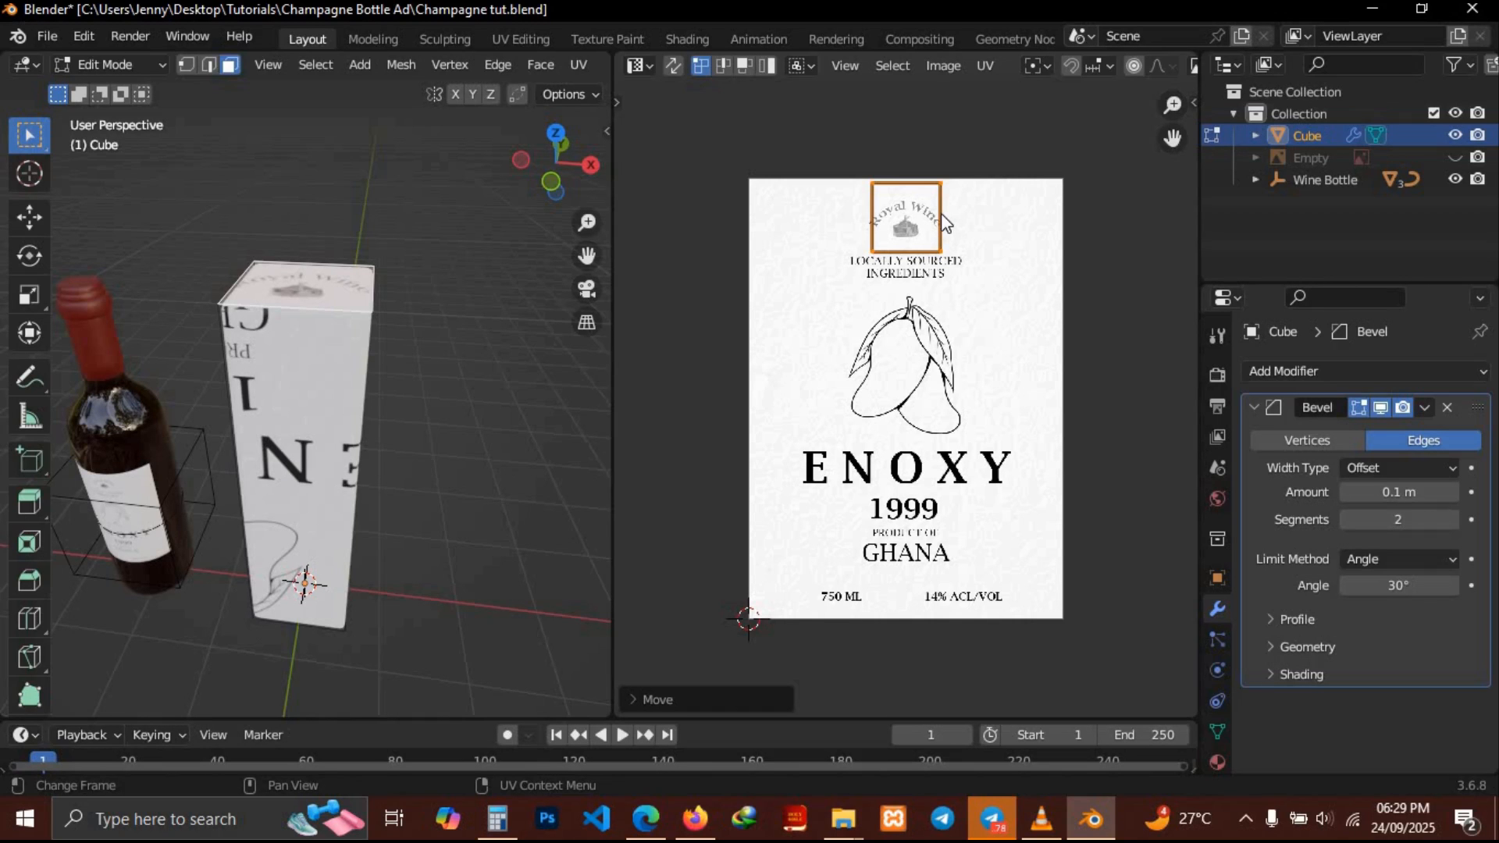
key(s)
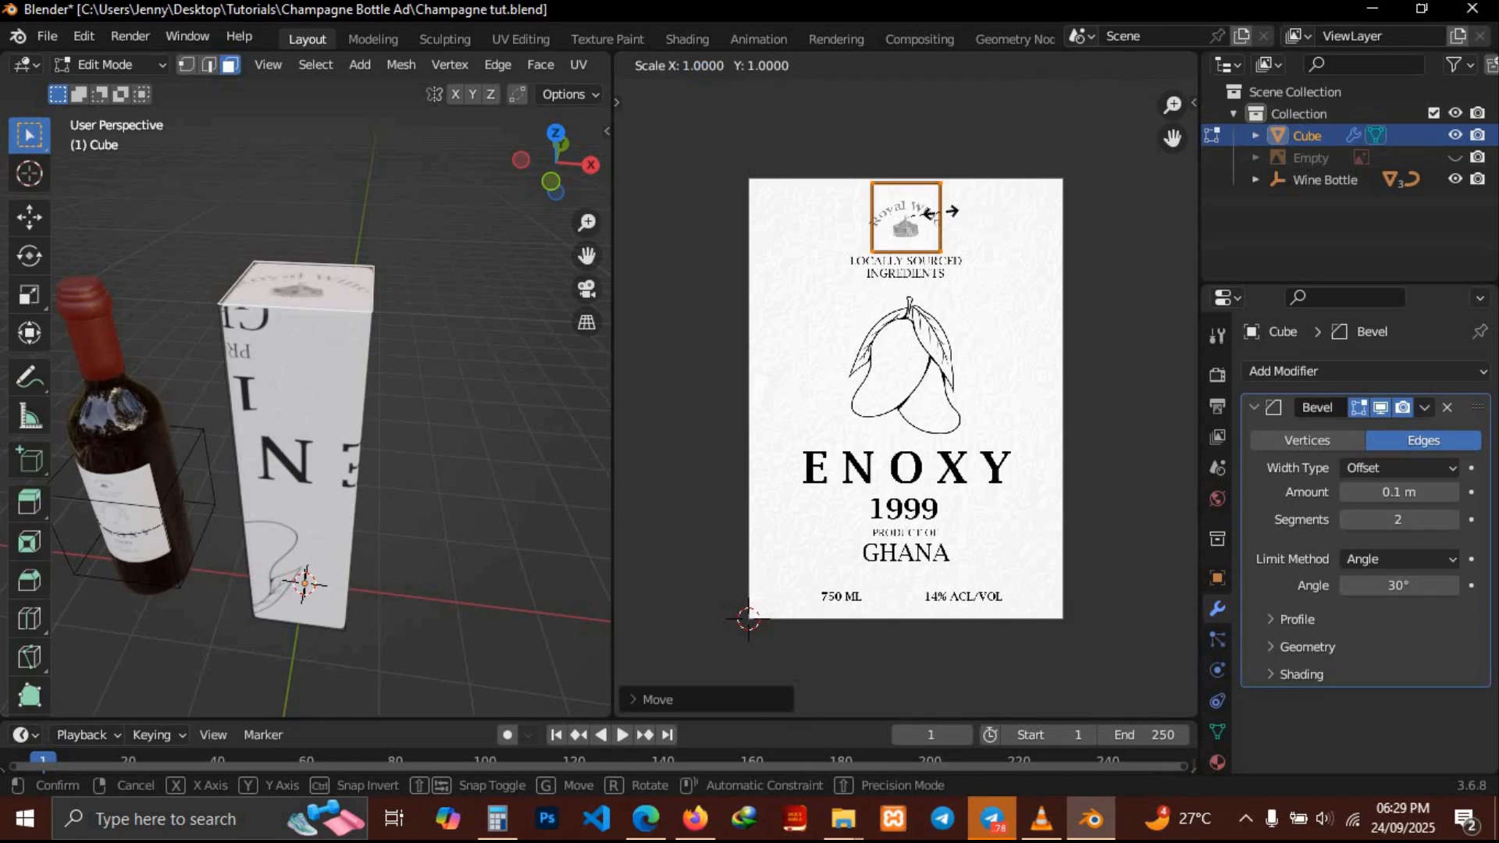
key(x)
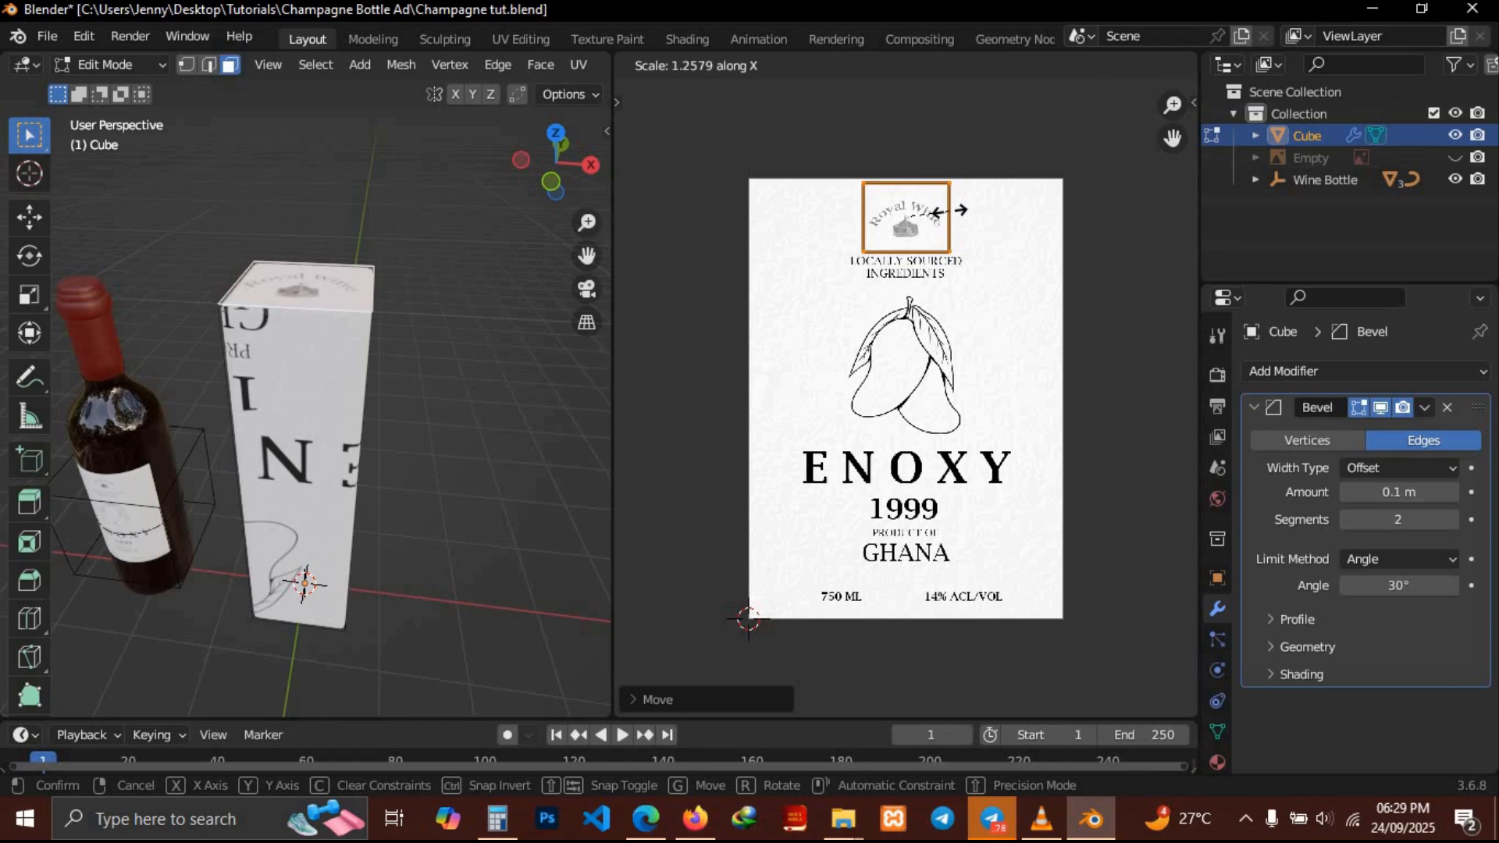
click(950, 211)
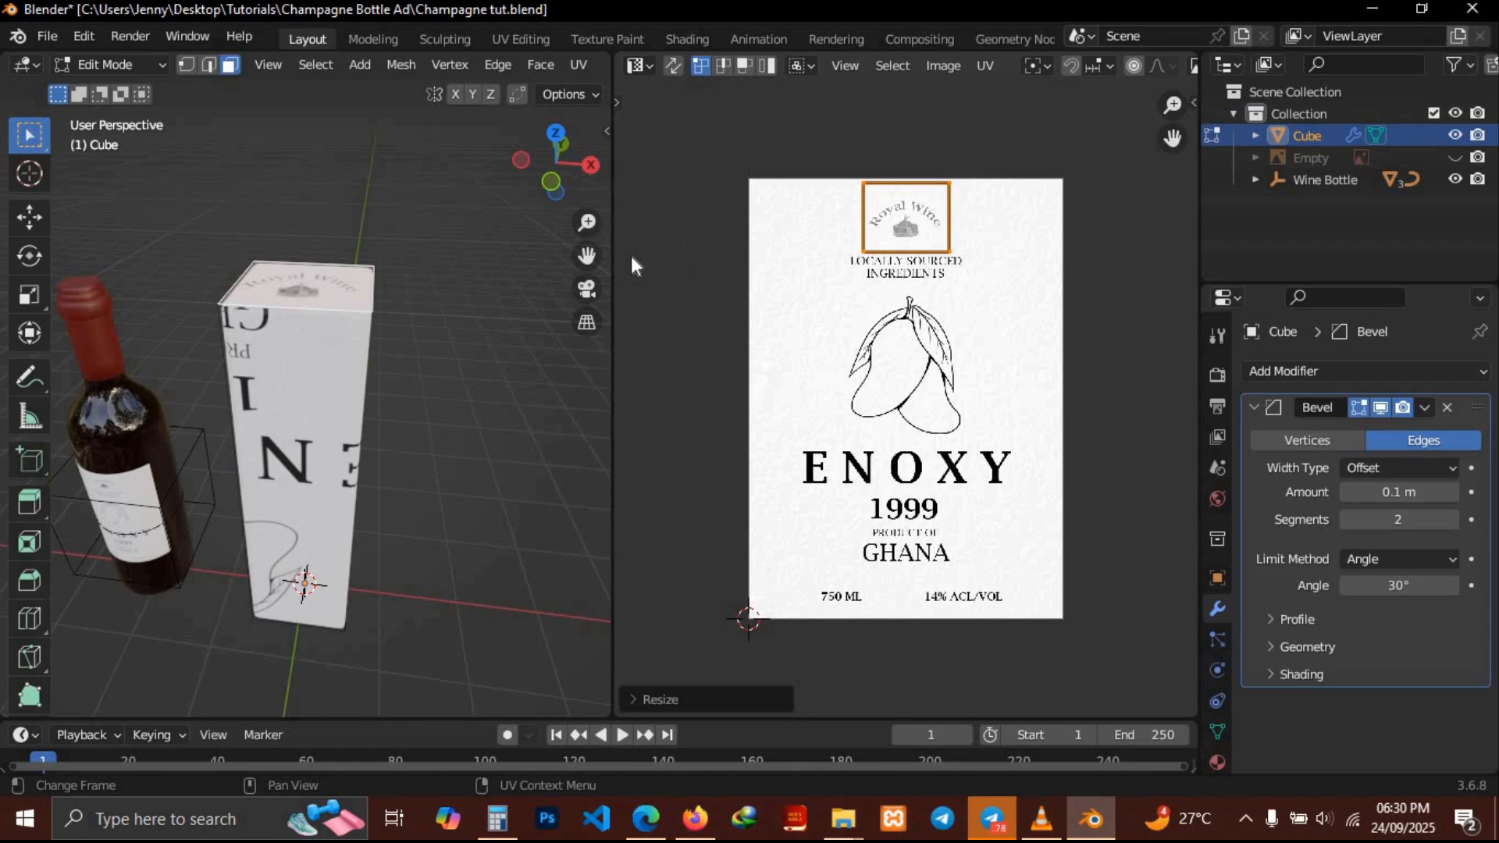
Select two adjacent side faces of the box and rotate their UVs 180 degrees
middle_drag(328, 273, 337, 320)
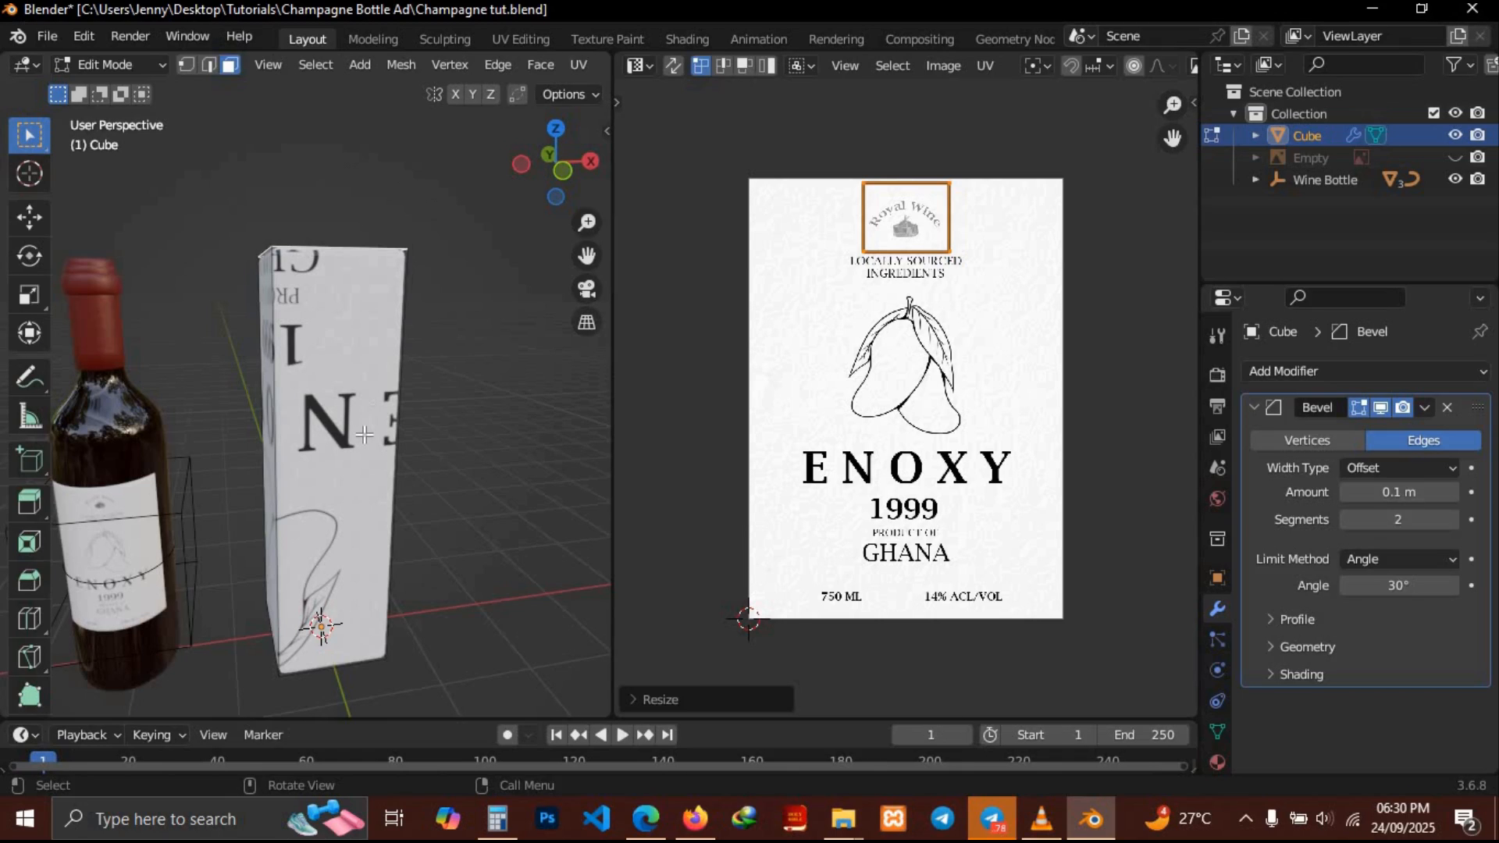
click(364, 435)
middle_drag(364, 435, 413, 435)
shift+click(305, 430)
text(ar180)
key(Return)
Scale the two side faces' UVs up about 1.84 times and position them to span the full label
key(g)
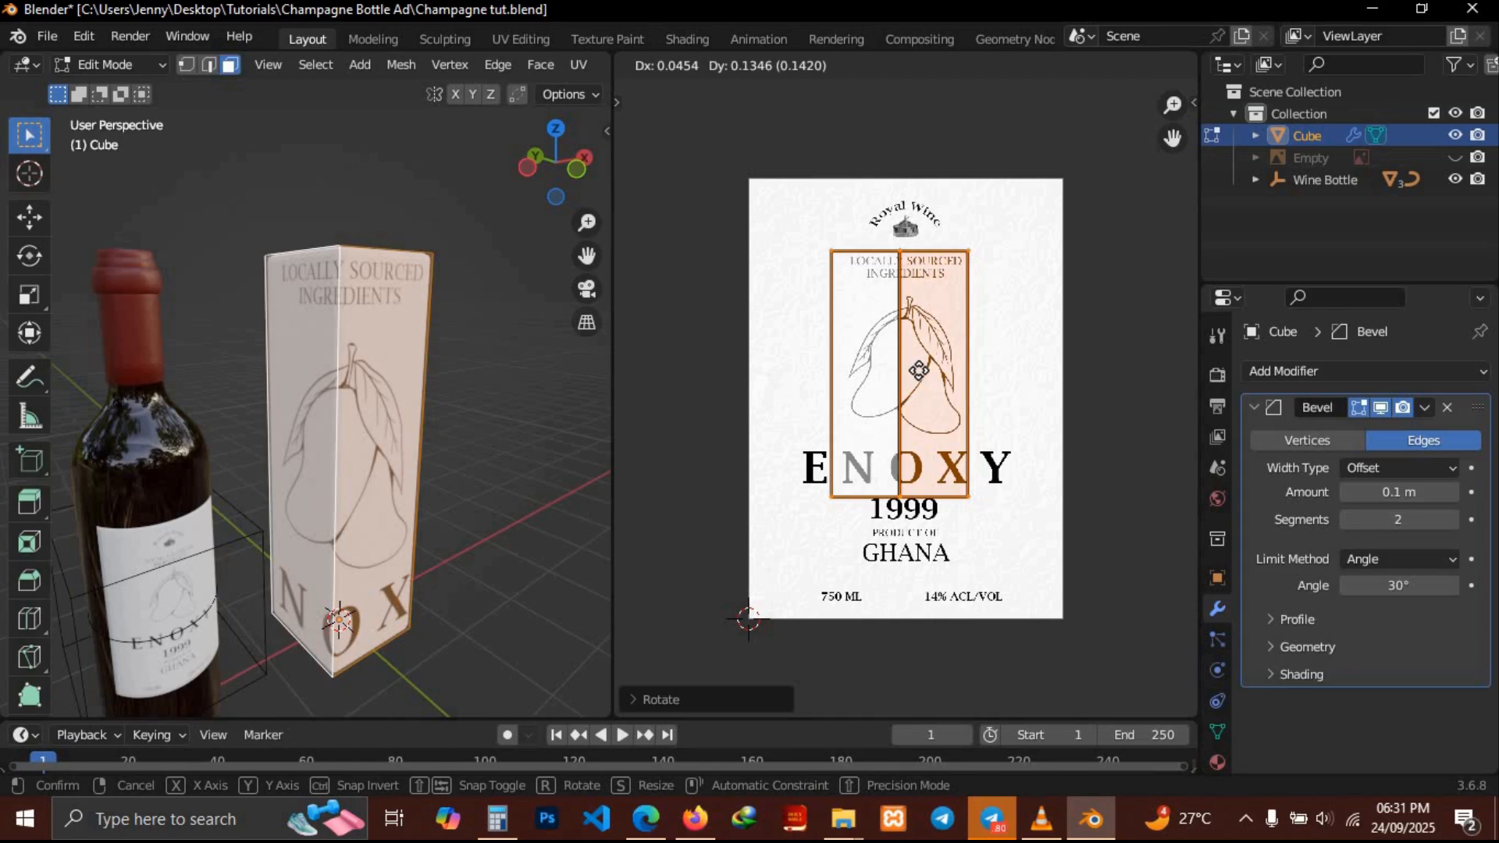
key(s)
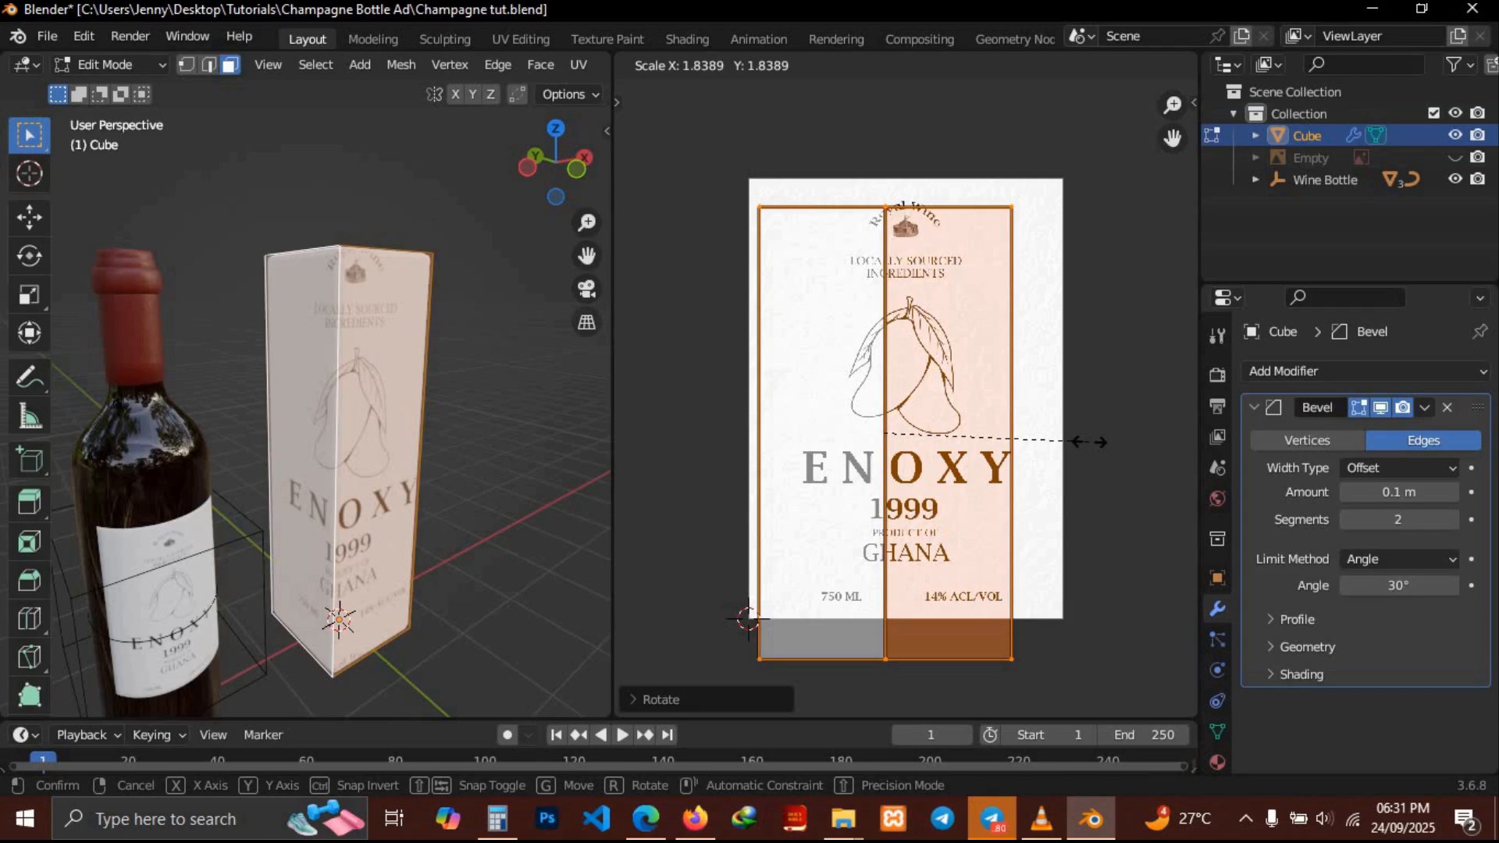
click(1081, 439)
key(g)
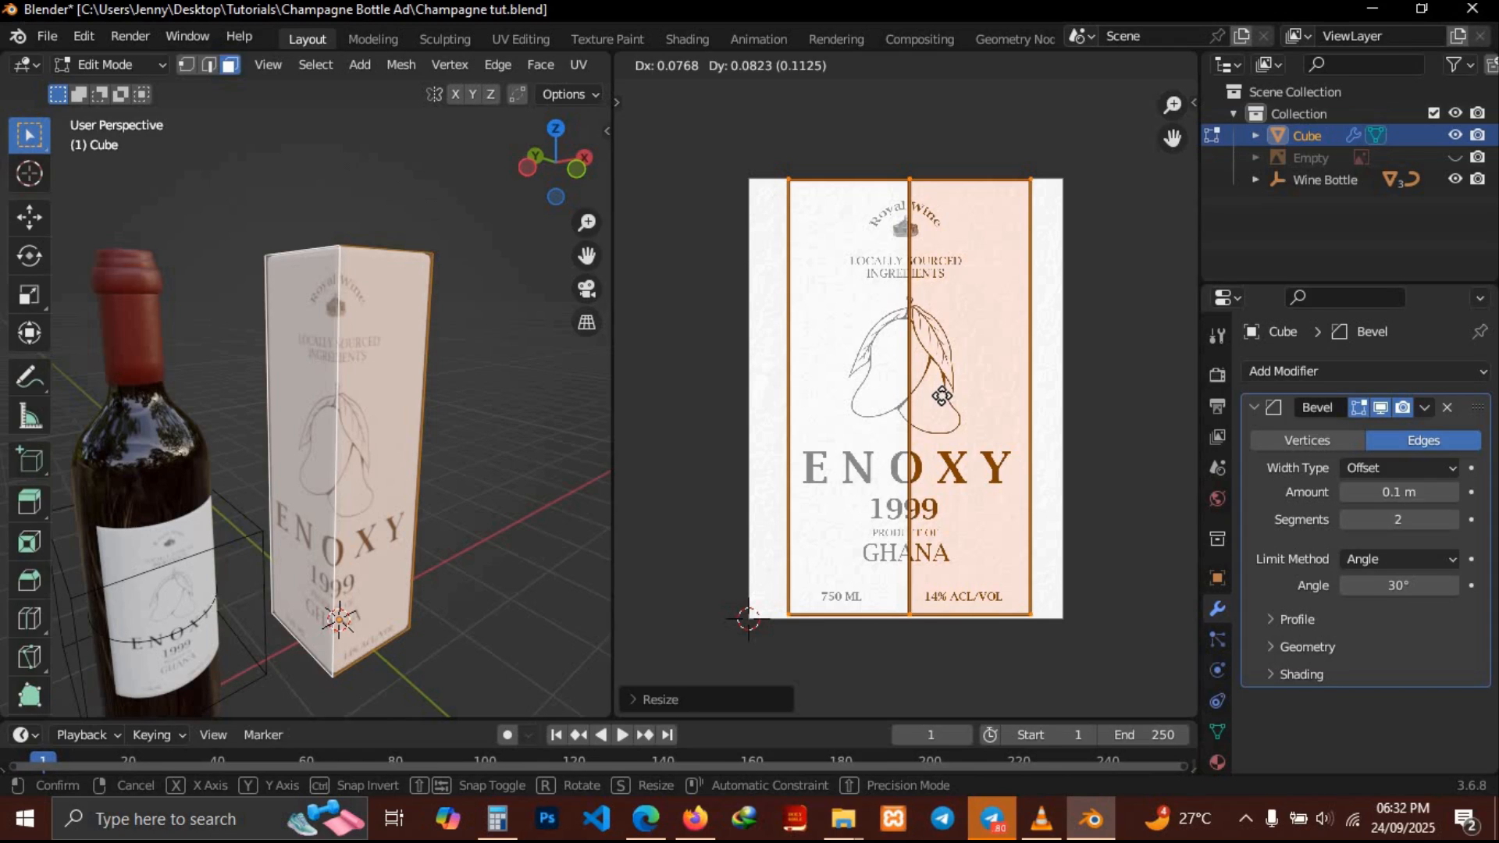
click(941, 396)
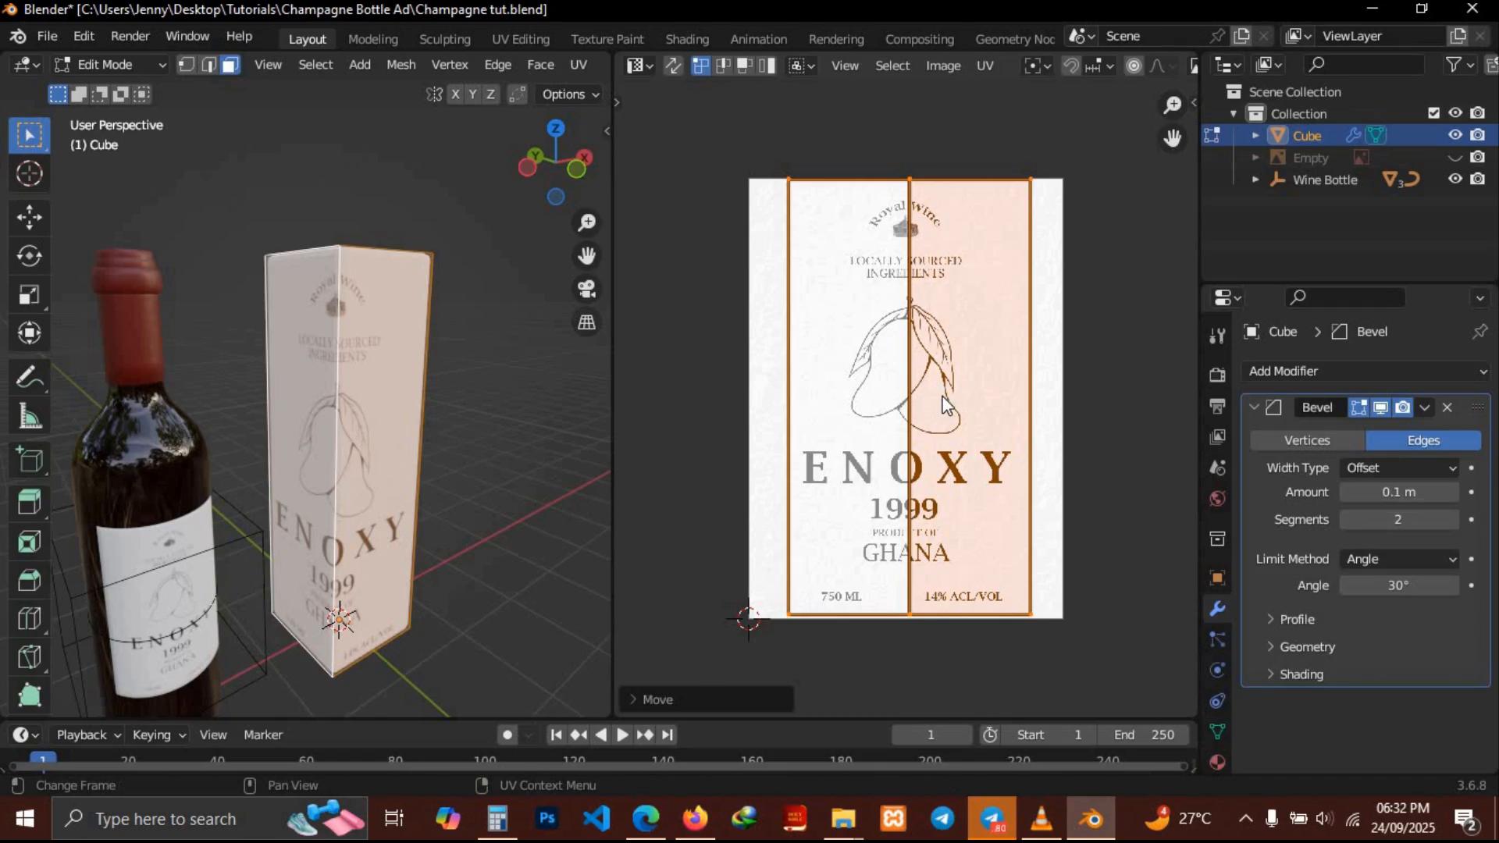
Select the box's other two side faces and move one of their UV islands onto the label
key(KP_1)
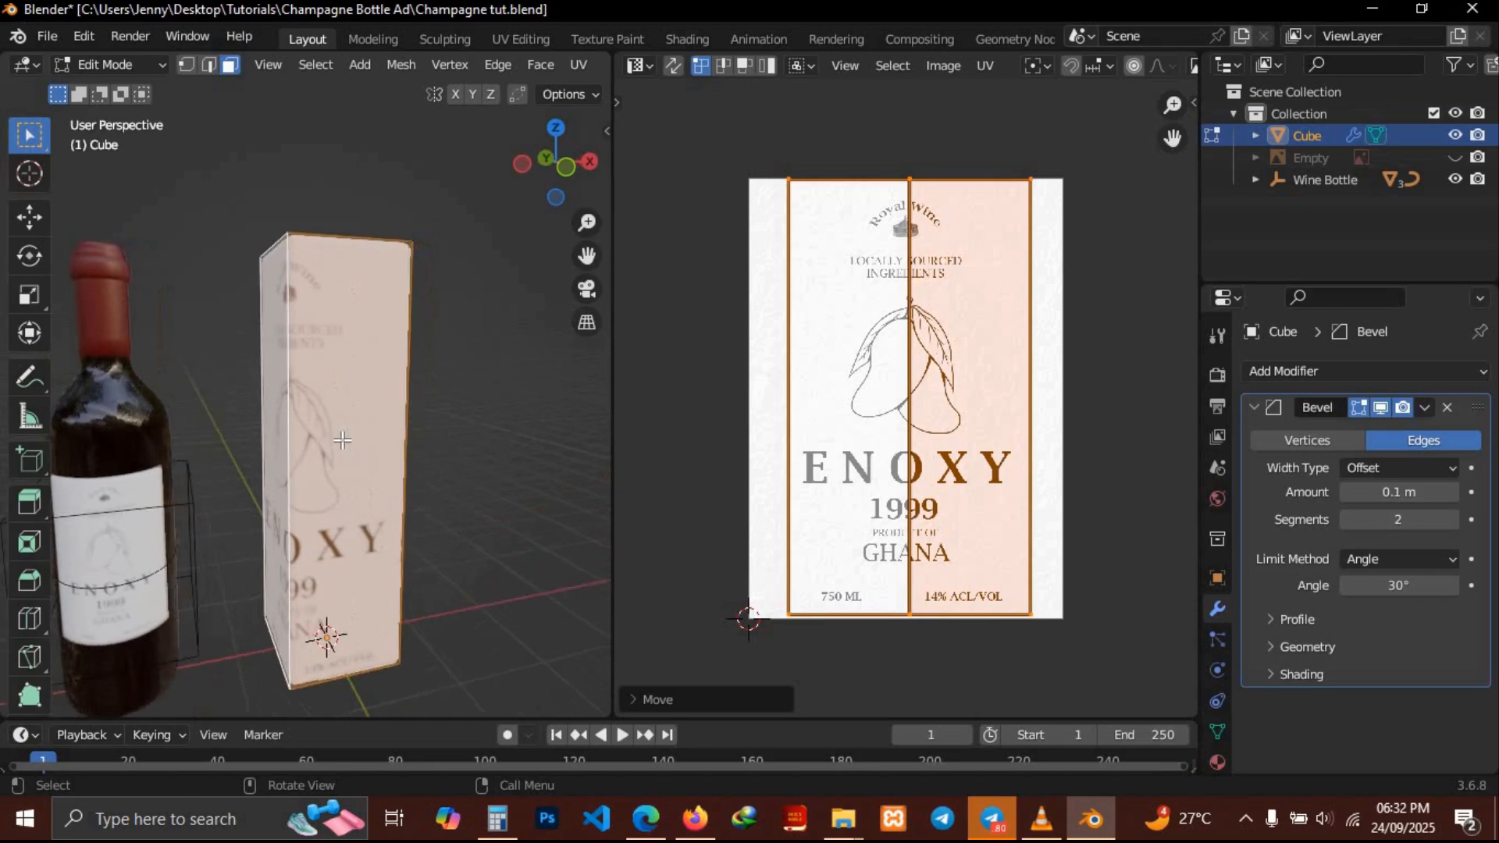
middle_drag(342, 441, 117, 476)
click(301, 437)
shift+click(235, 438)
drag(728, 291, 857, 581)
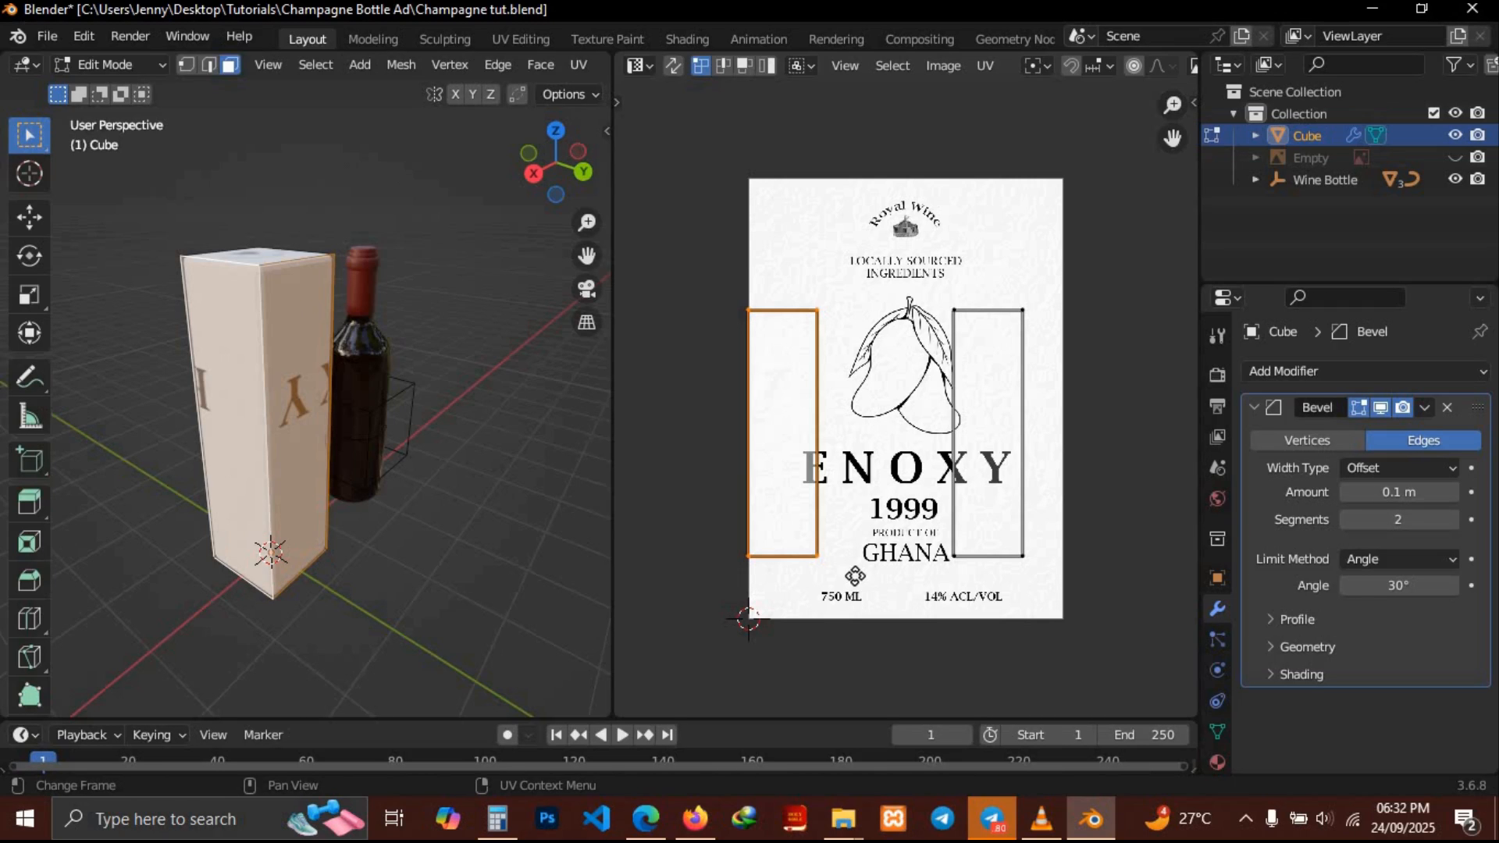
key(g)
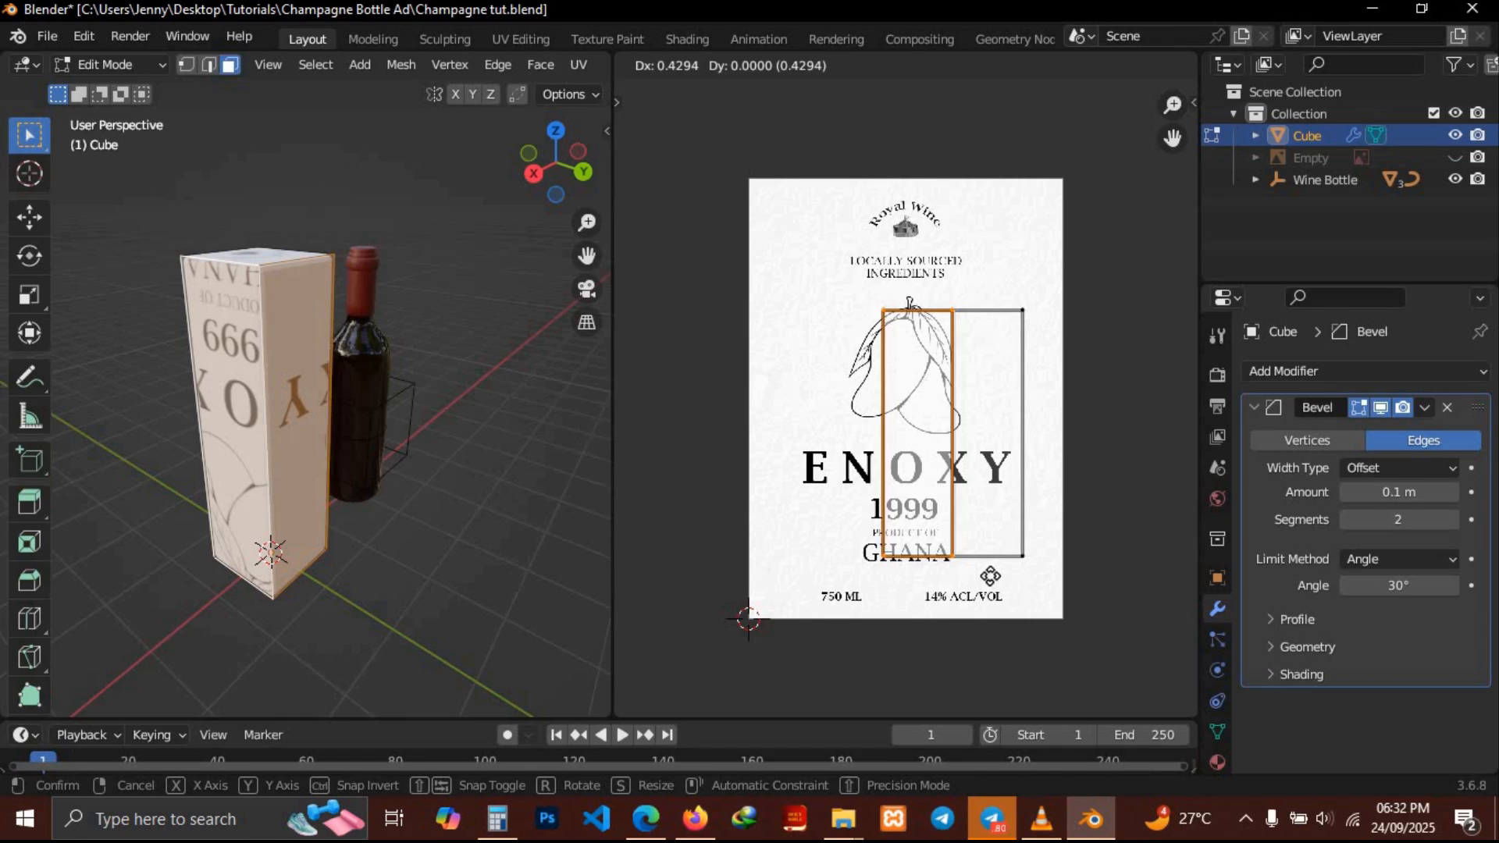
click(991, 578)
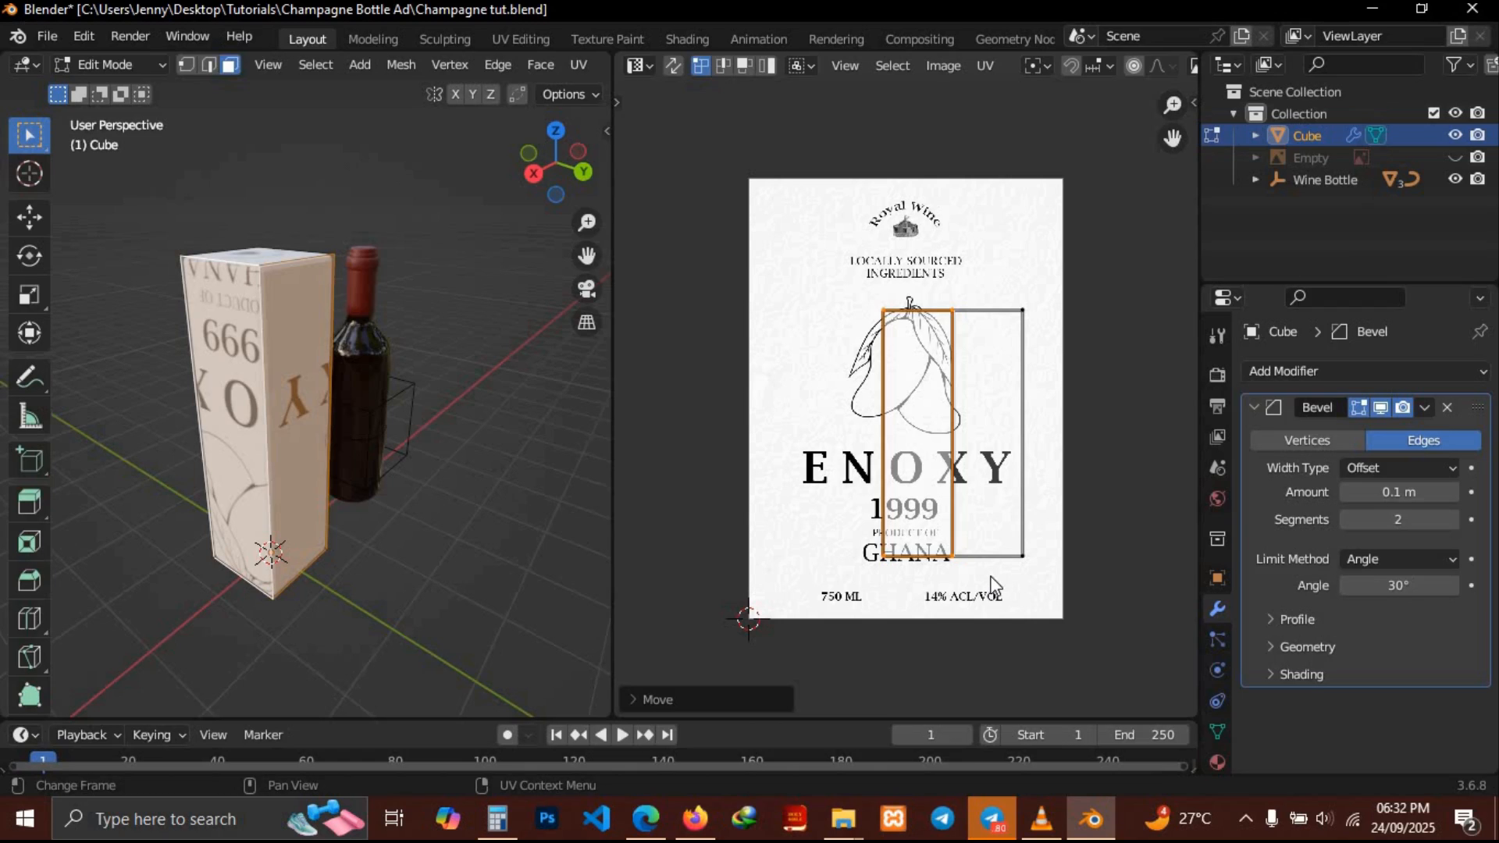
Rotate both islands' UVs 180 degrees, then scale and move them to cover the whole label
shift+click(991, 584)
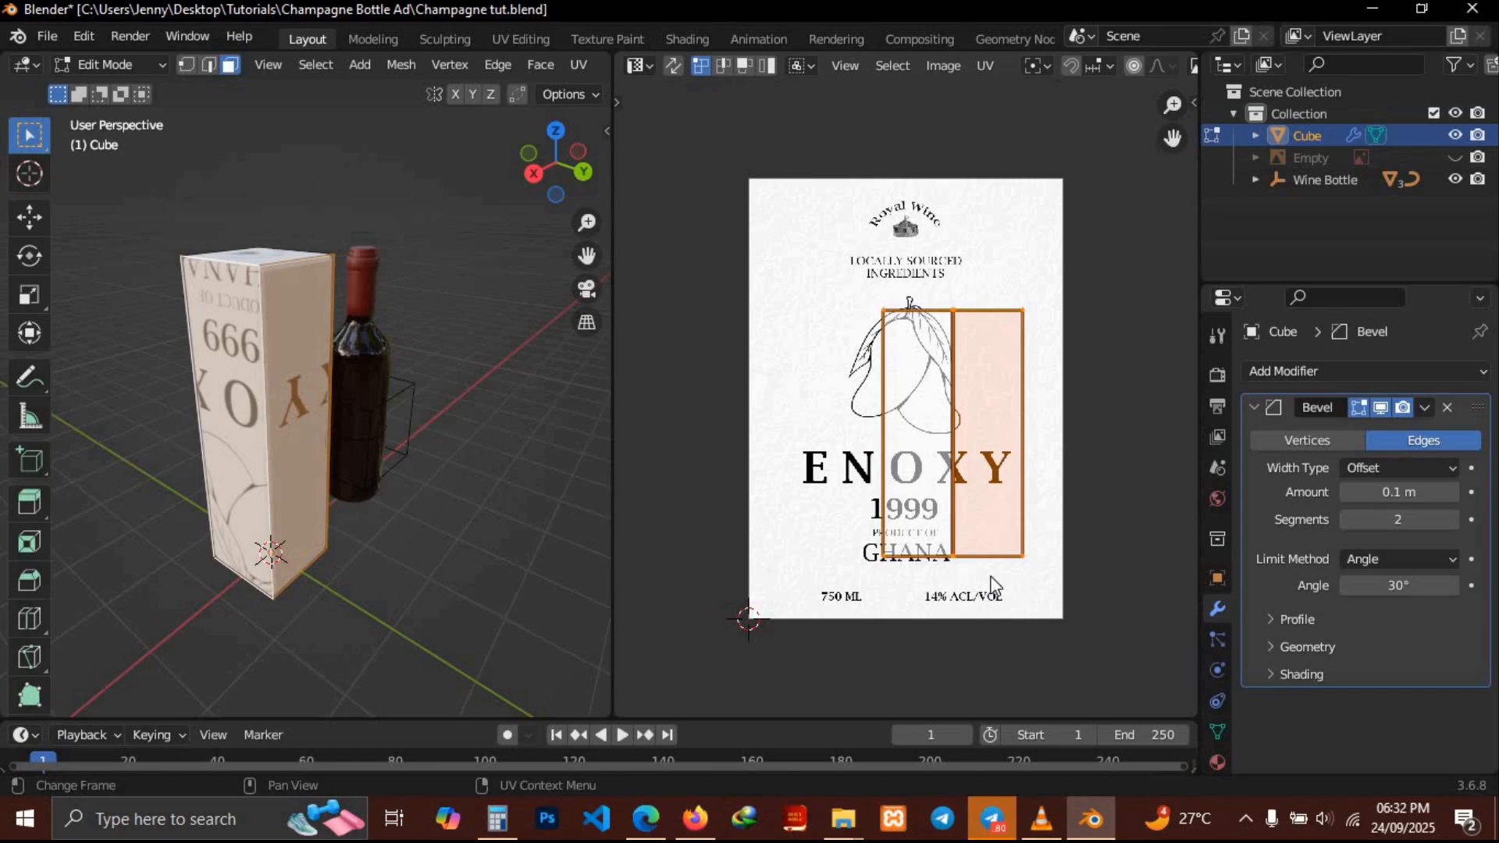
text(r180)
key(Return)
key(s)
click(1048, 438)
key(g)
click(1006, 405)
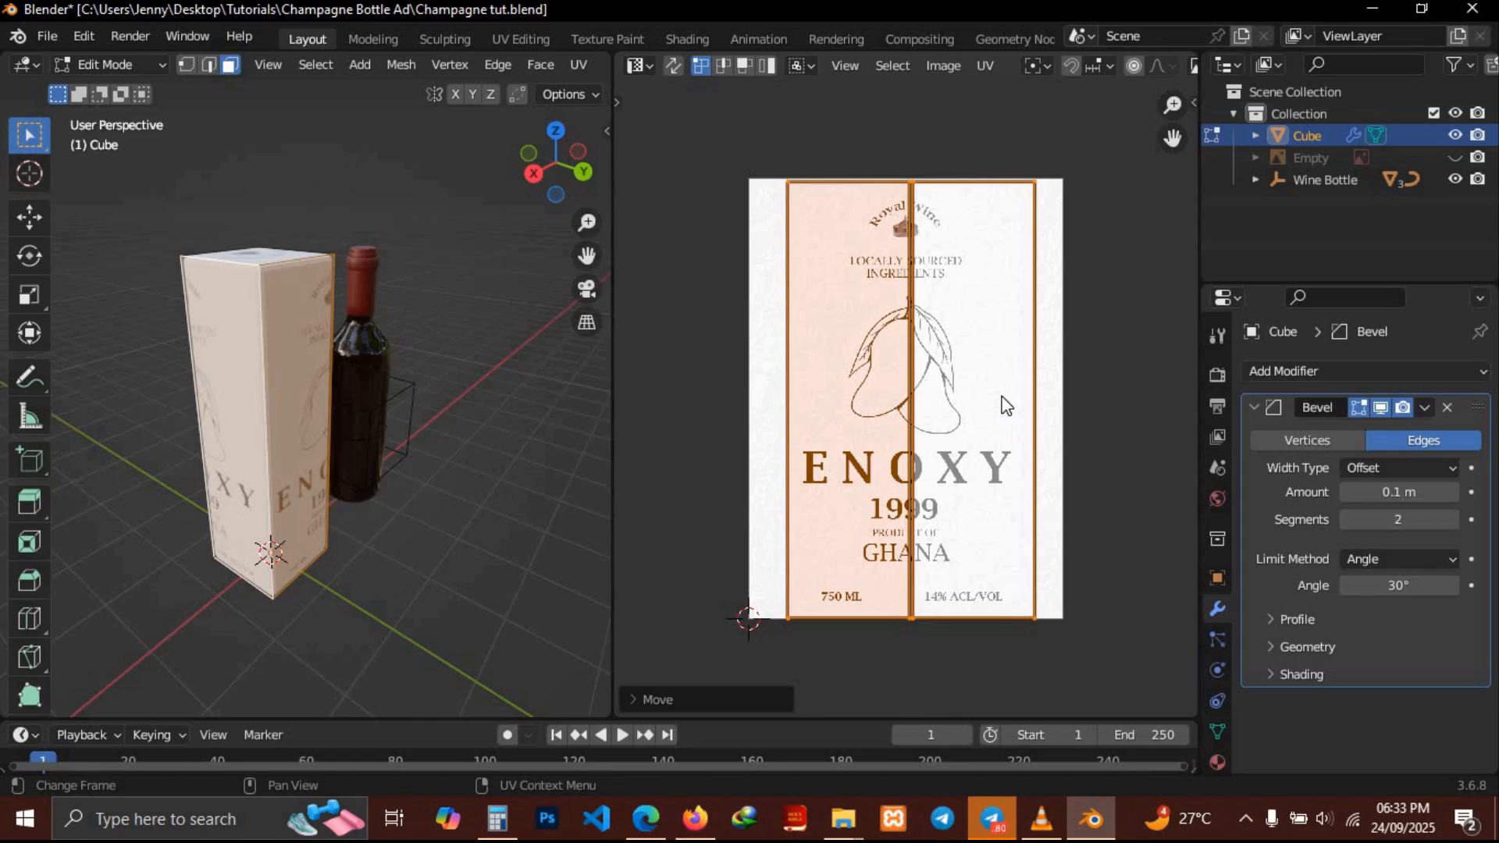
Select a narrow side face of the box and slide its UVs 0.37 along X onto the label's right part
key(alt+a)
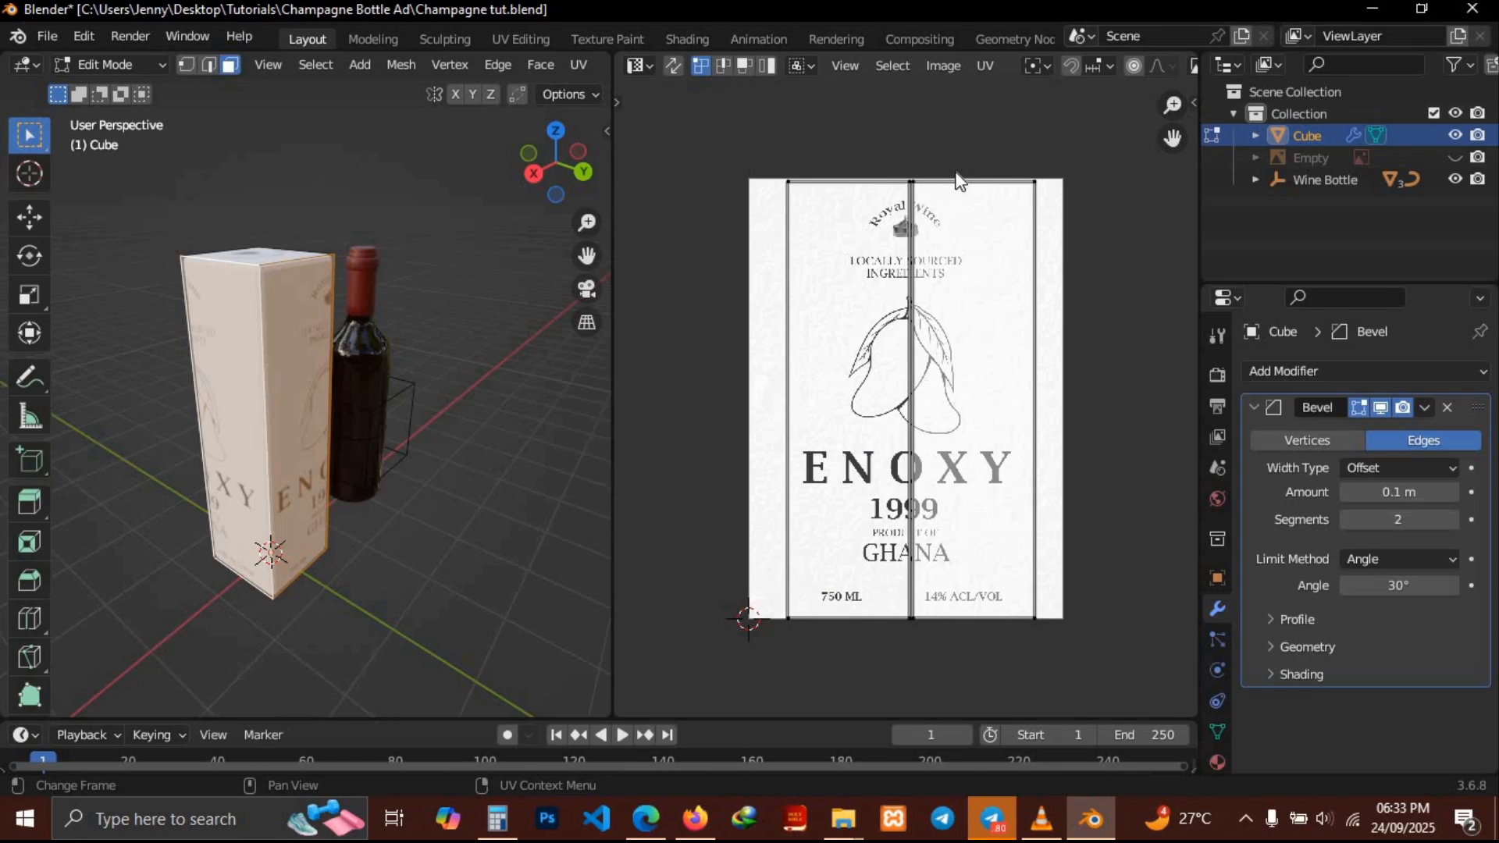
click(315, 364)
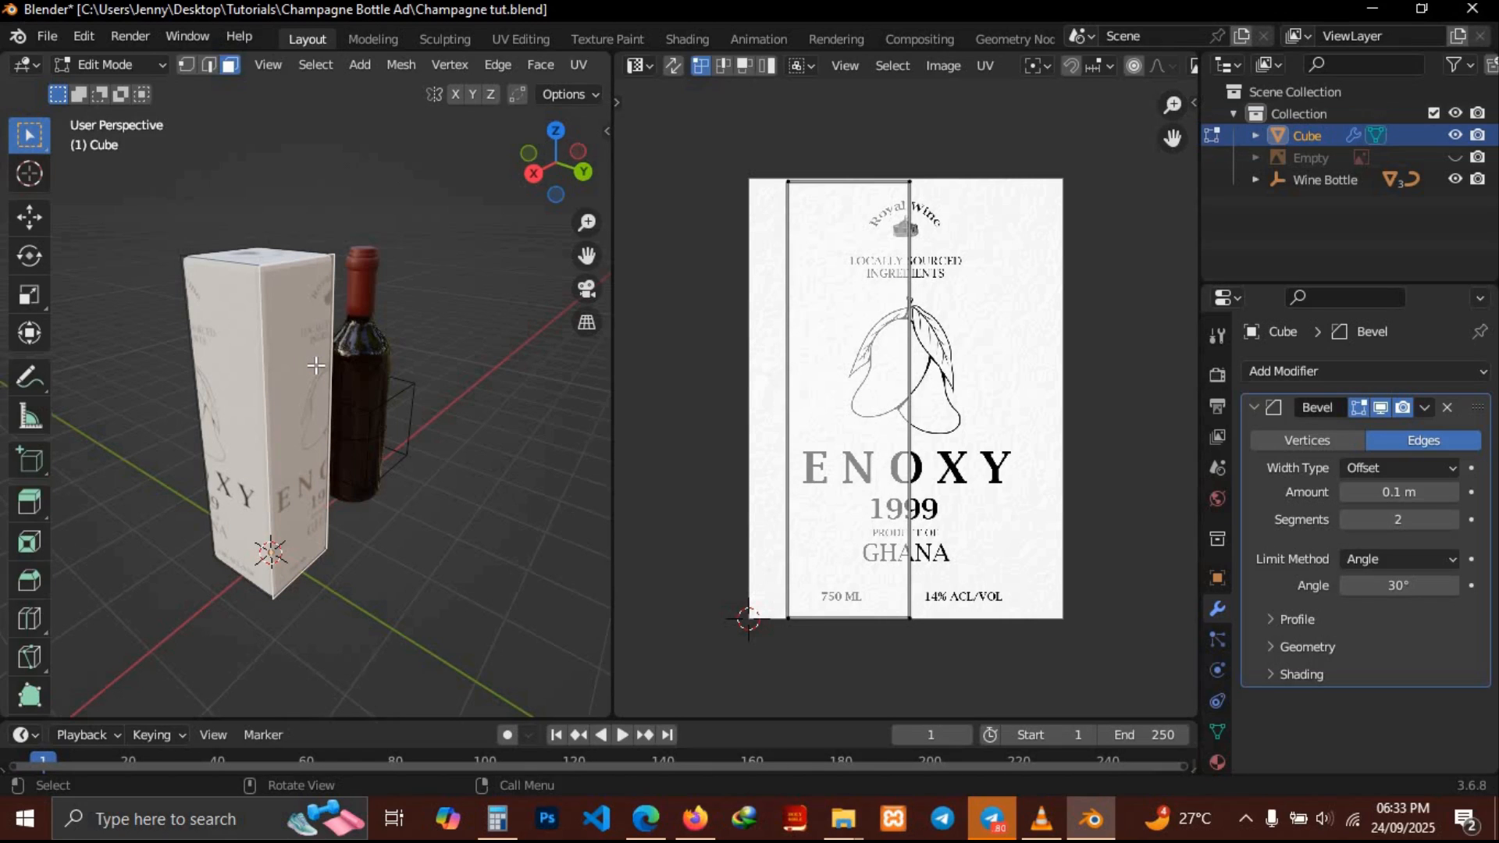
click(231, 365)
key(a)
key(g)
key(x)
click(836, 348)
key(alt+a)
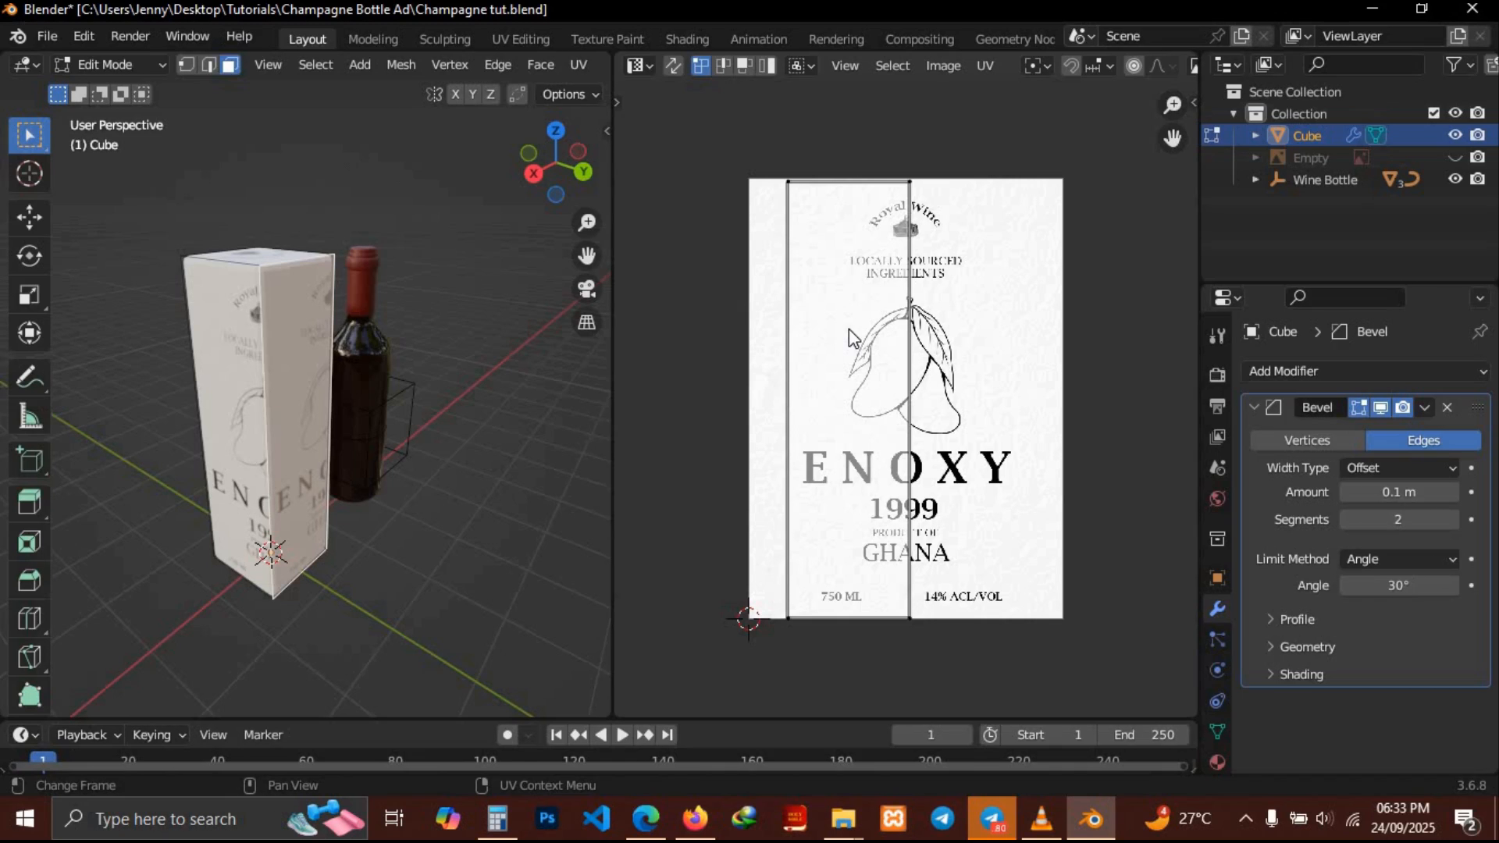
key(a)
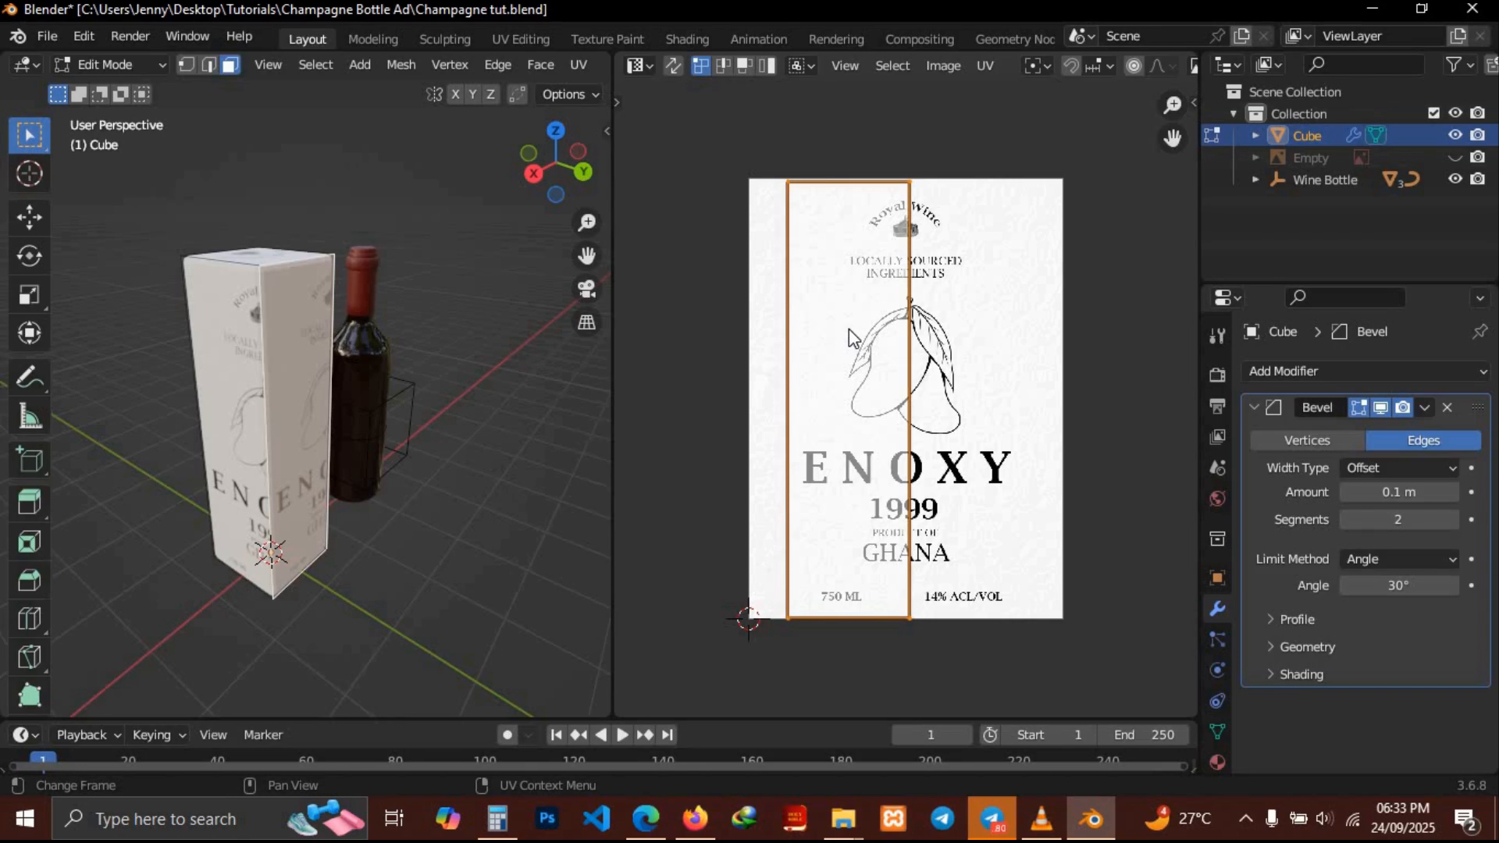
key(g)
key(x)
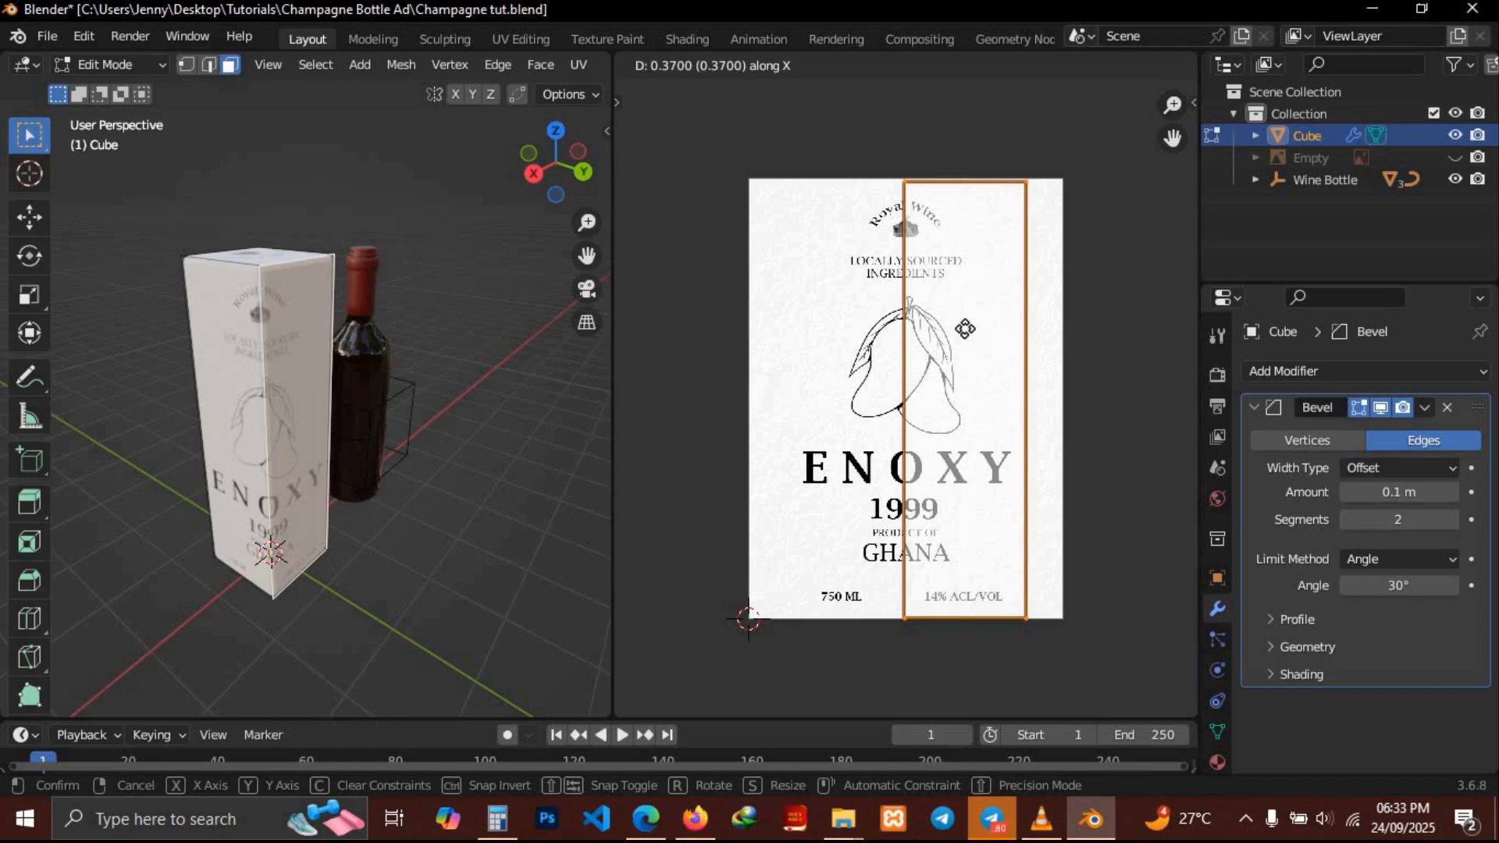
click(965, 330)
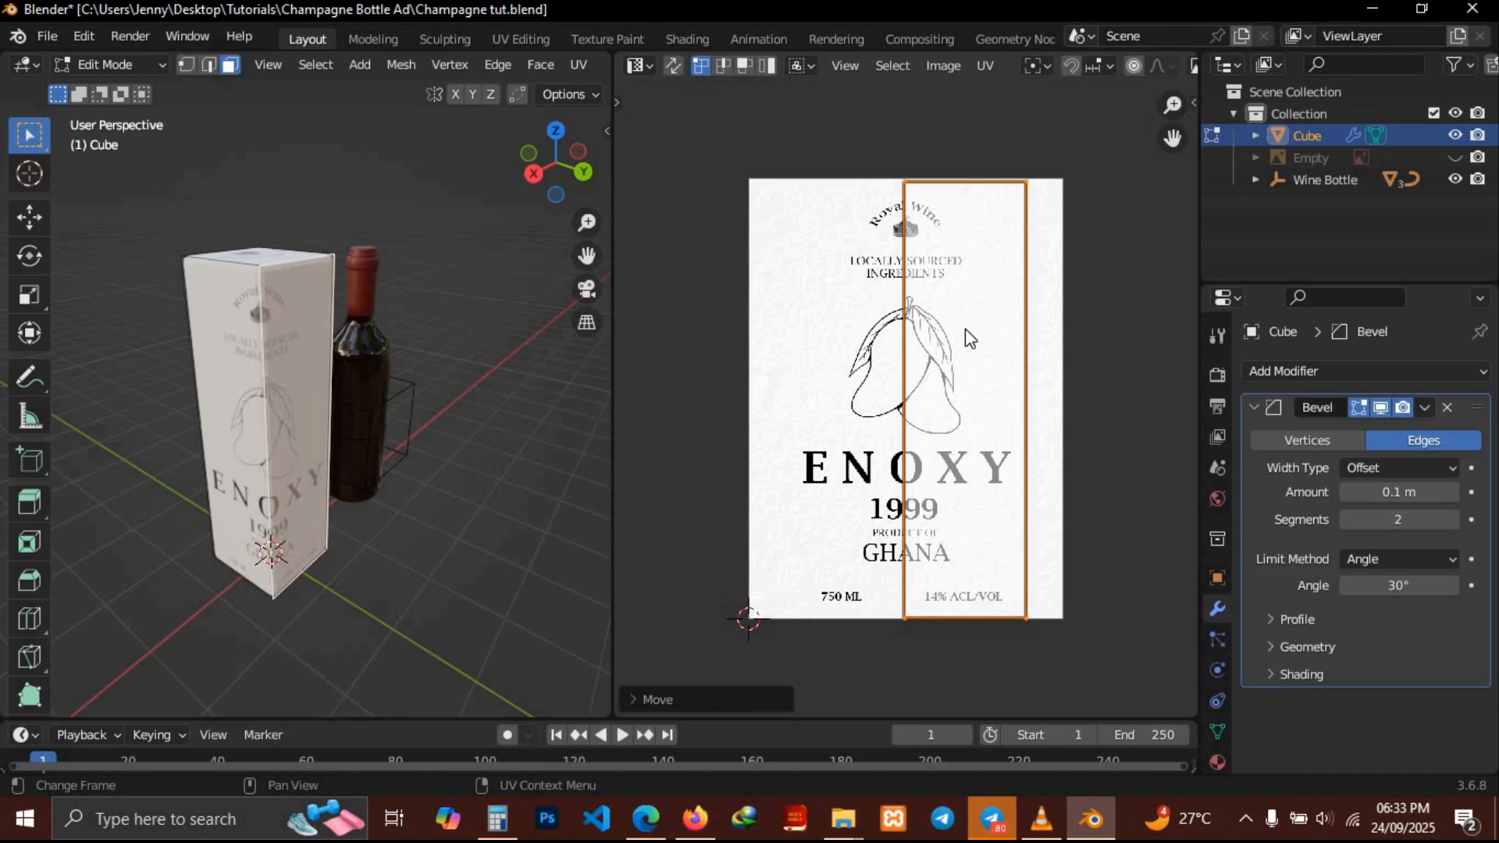
middle_drag(301, 389, 410, 385)
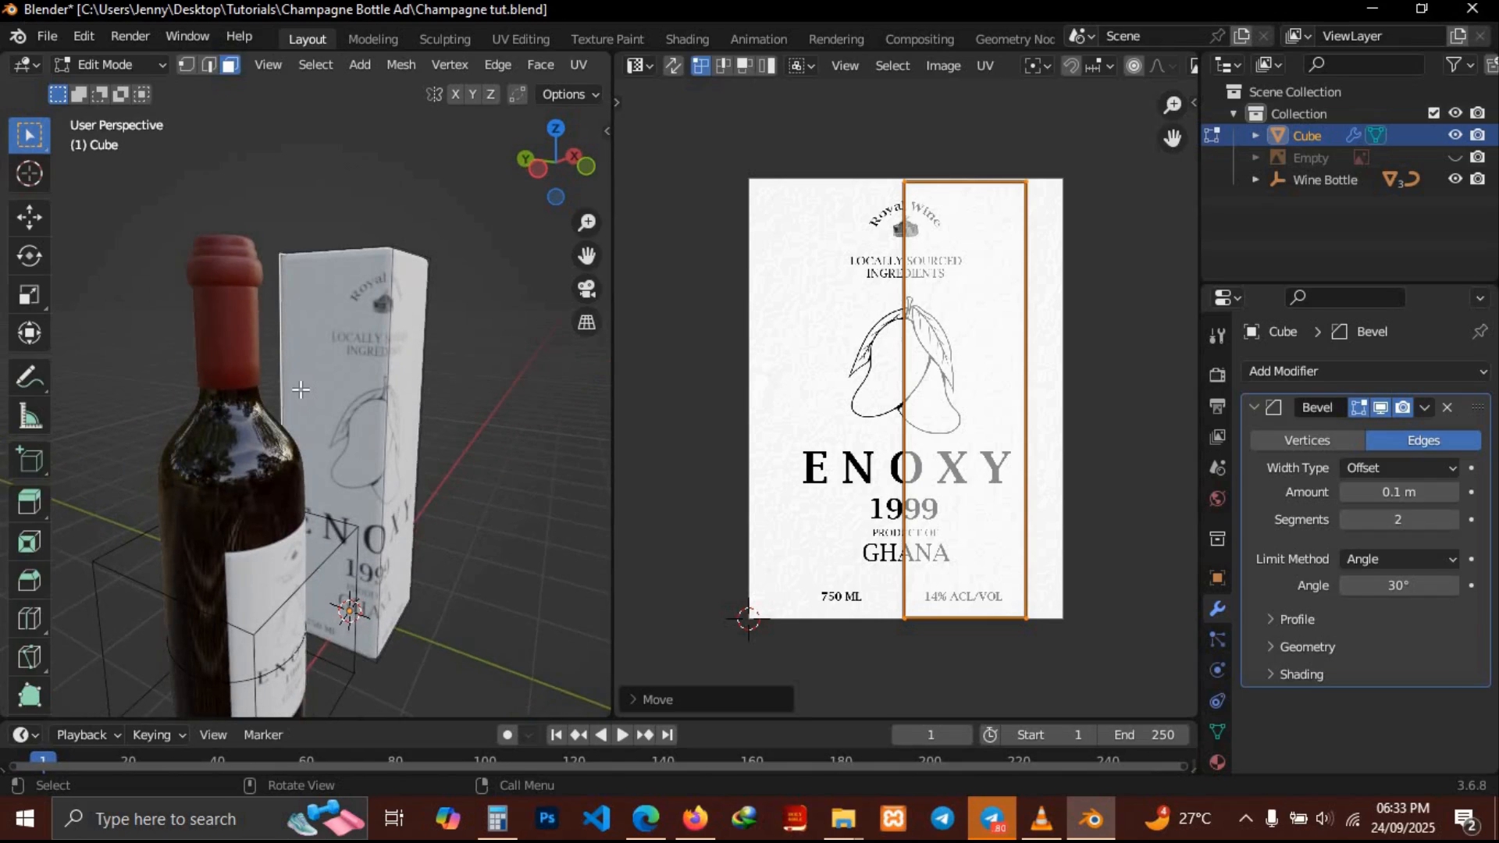
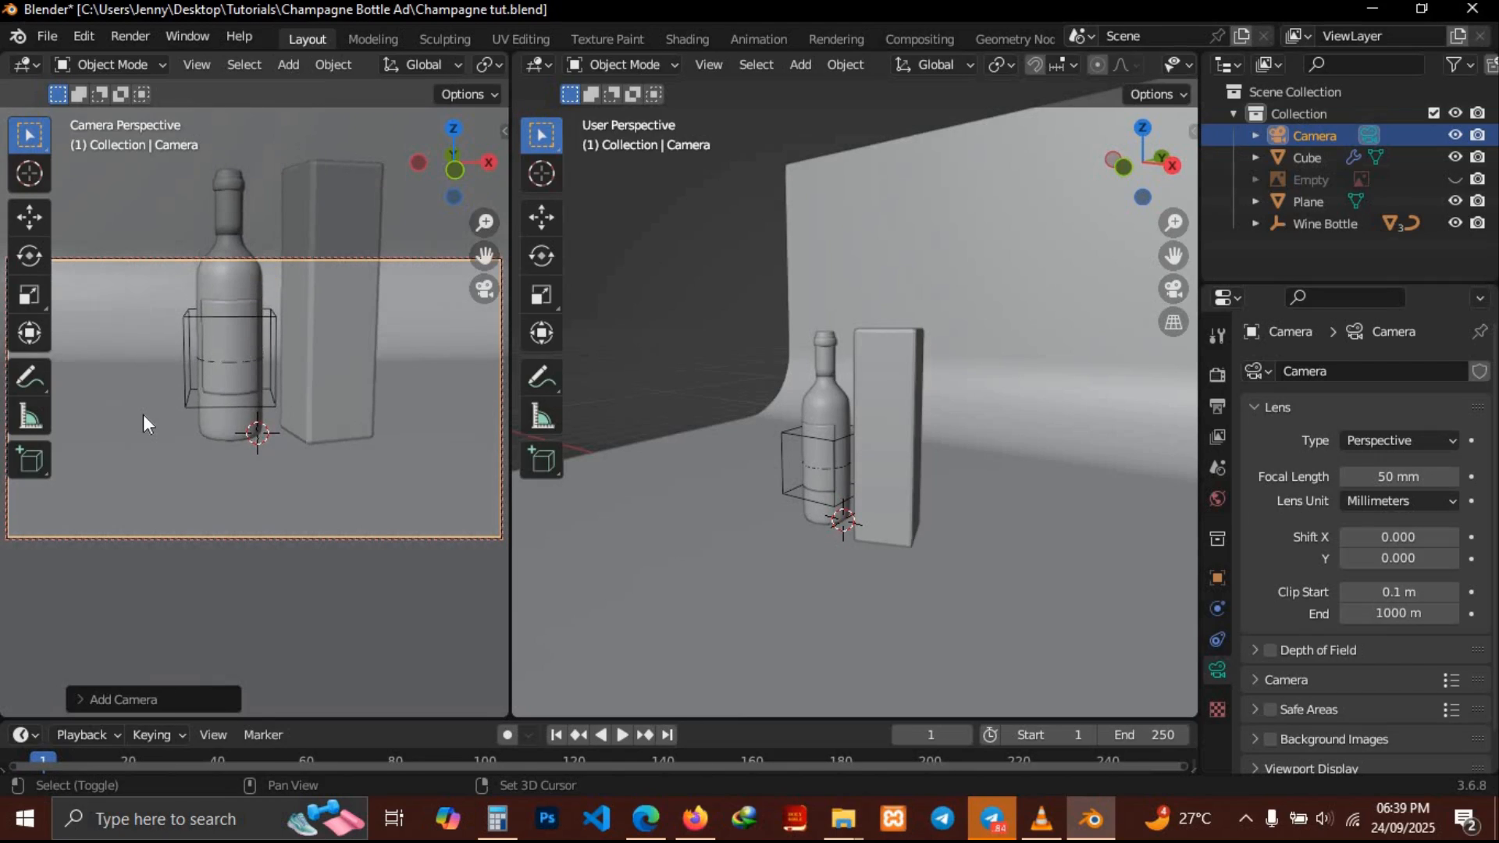
Switch the camera viewport to rendered shading
shift+scroll(143, 413, right, 1)
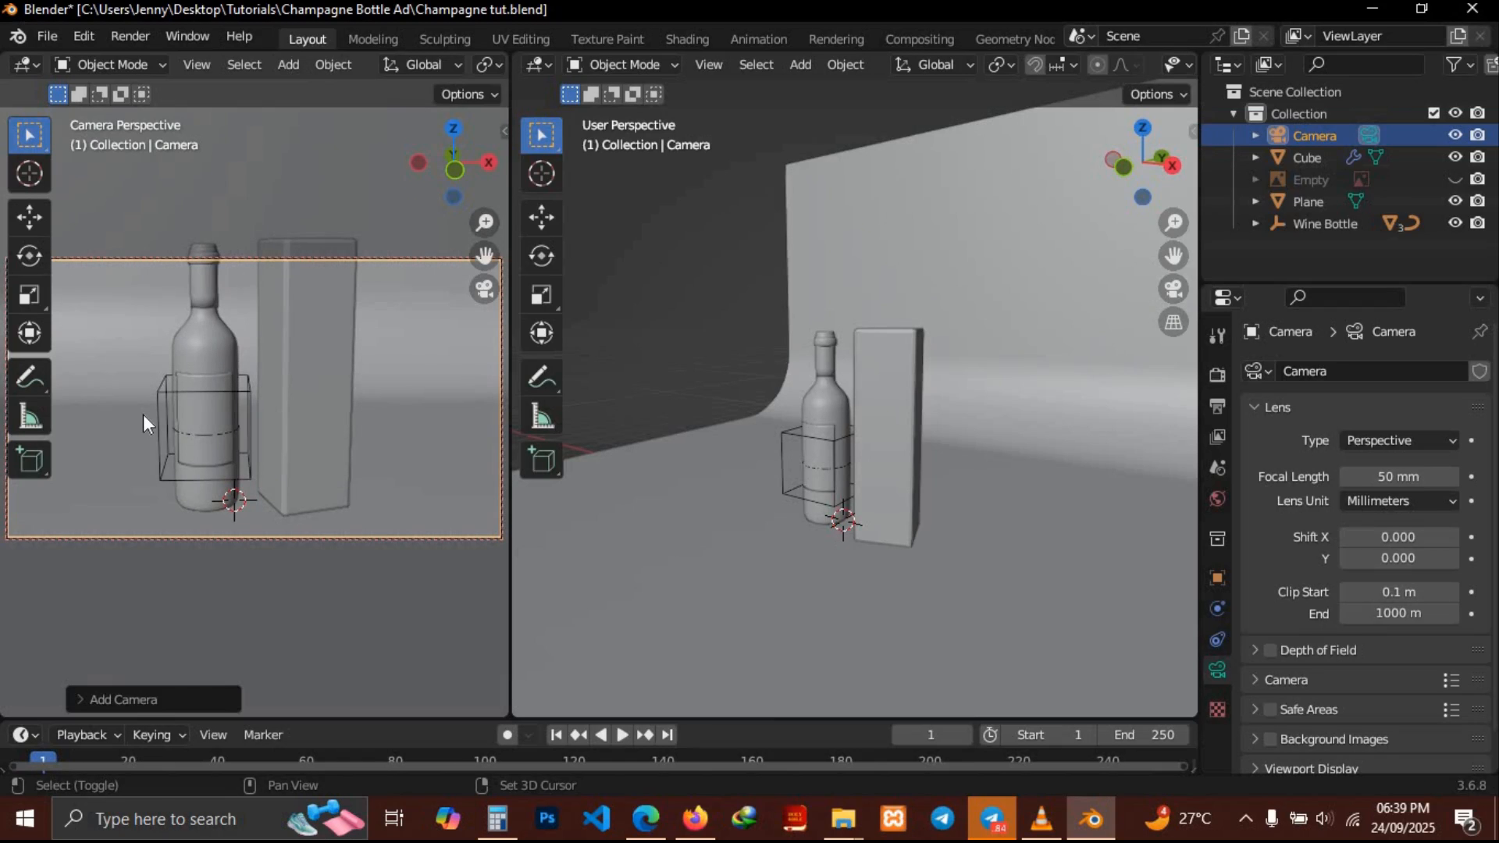
shift+scroll(143, 414, right, 1)
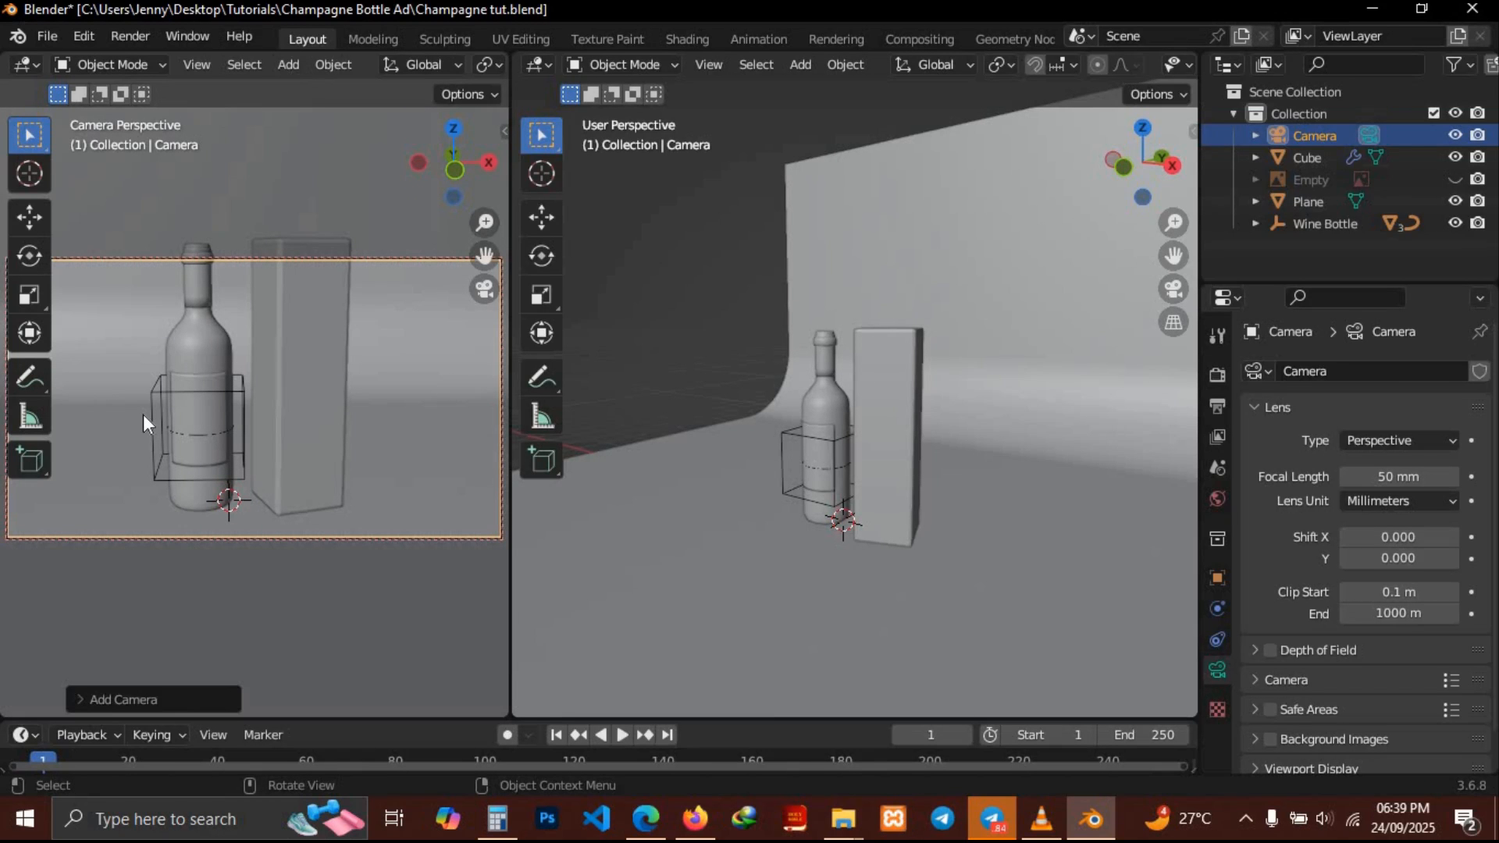
scroll(143, 413, down, 2)
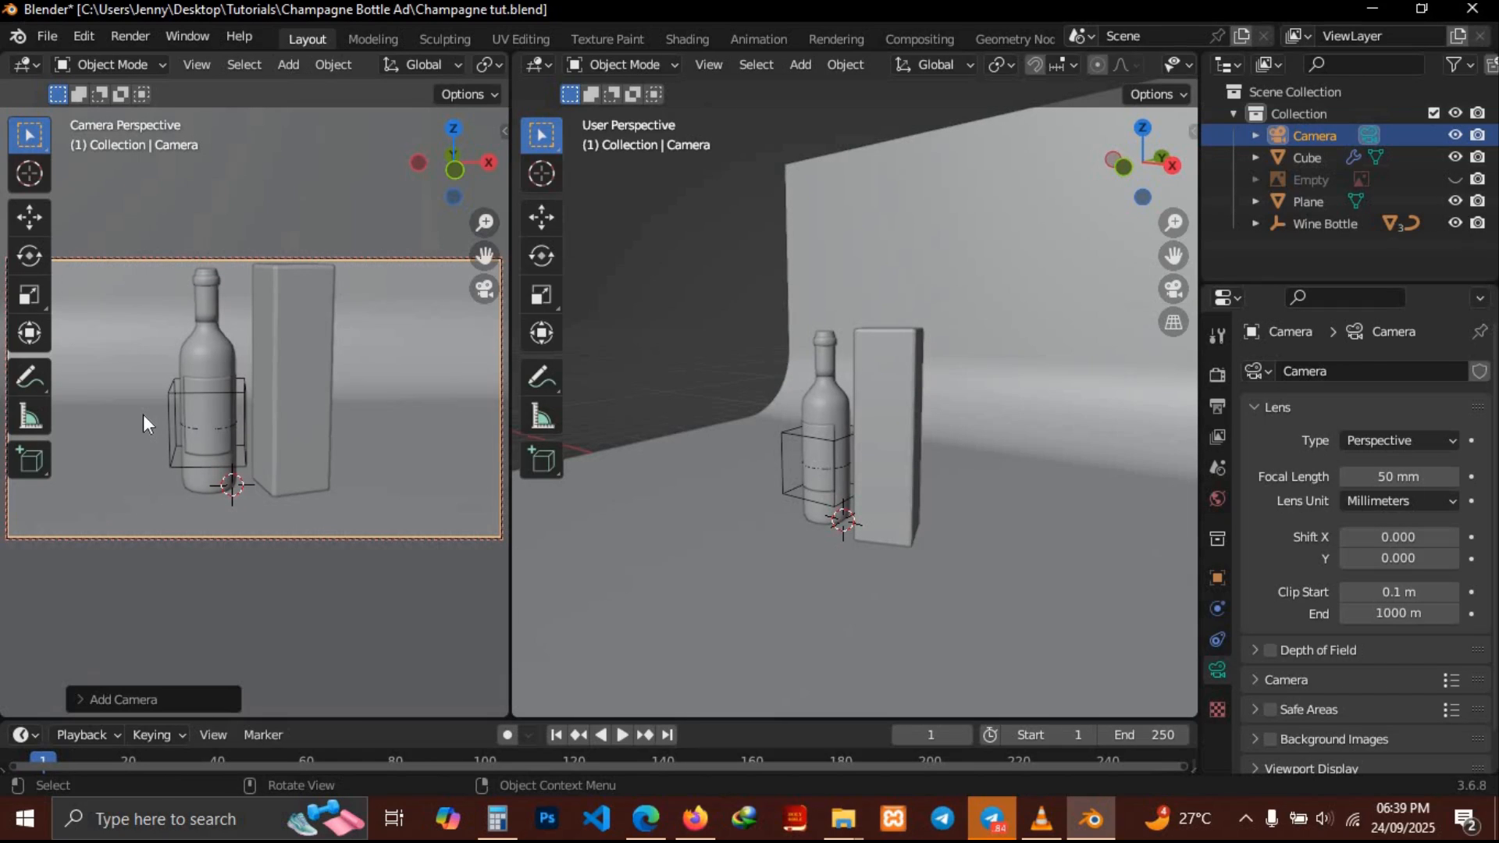
shift+scroll(144, 414, right, 3)
shift+scroll(143, 414, up, 3)
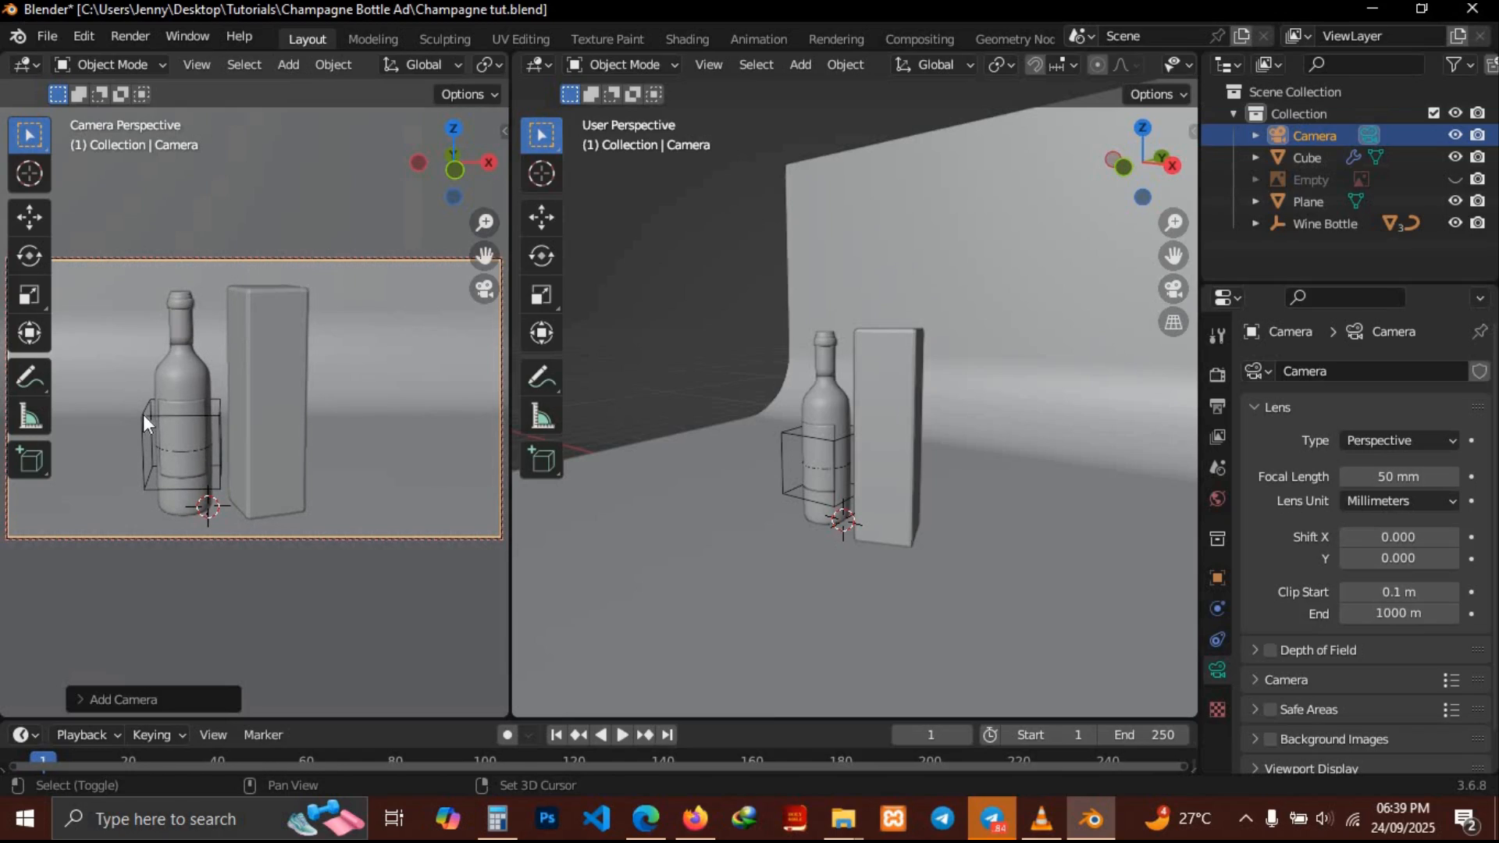
shift+scroll(144, 414, right, 1)
shift+scroll(144, 413, down, 1)
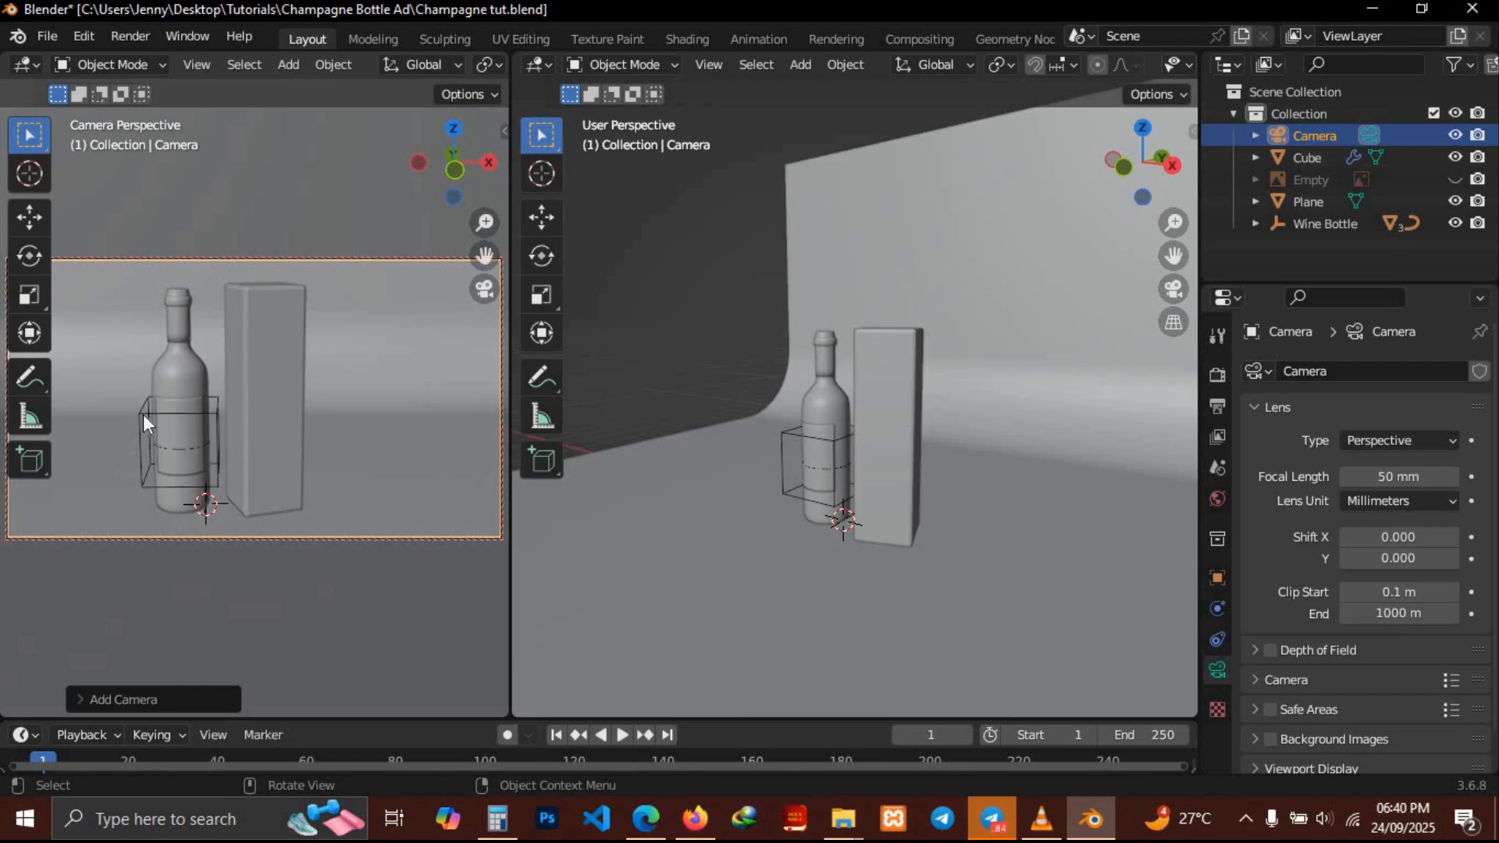
scroll(402, 66, down, 5)
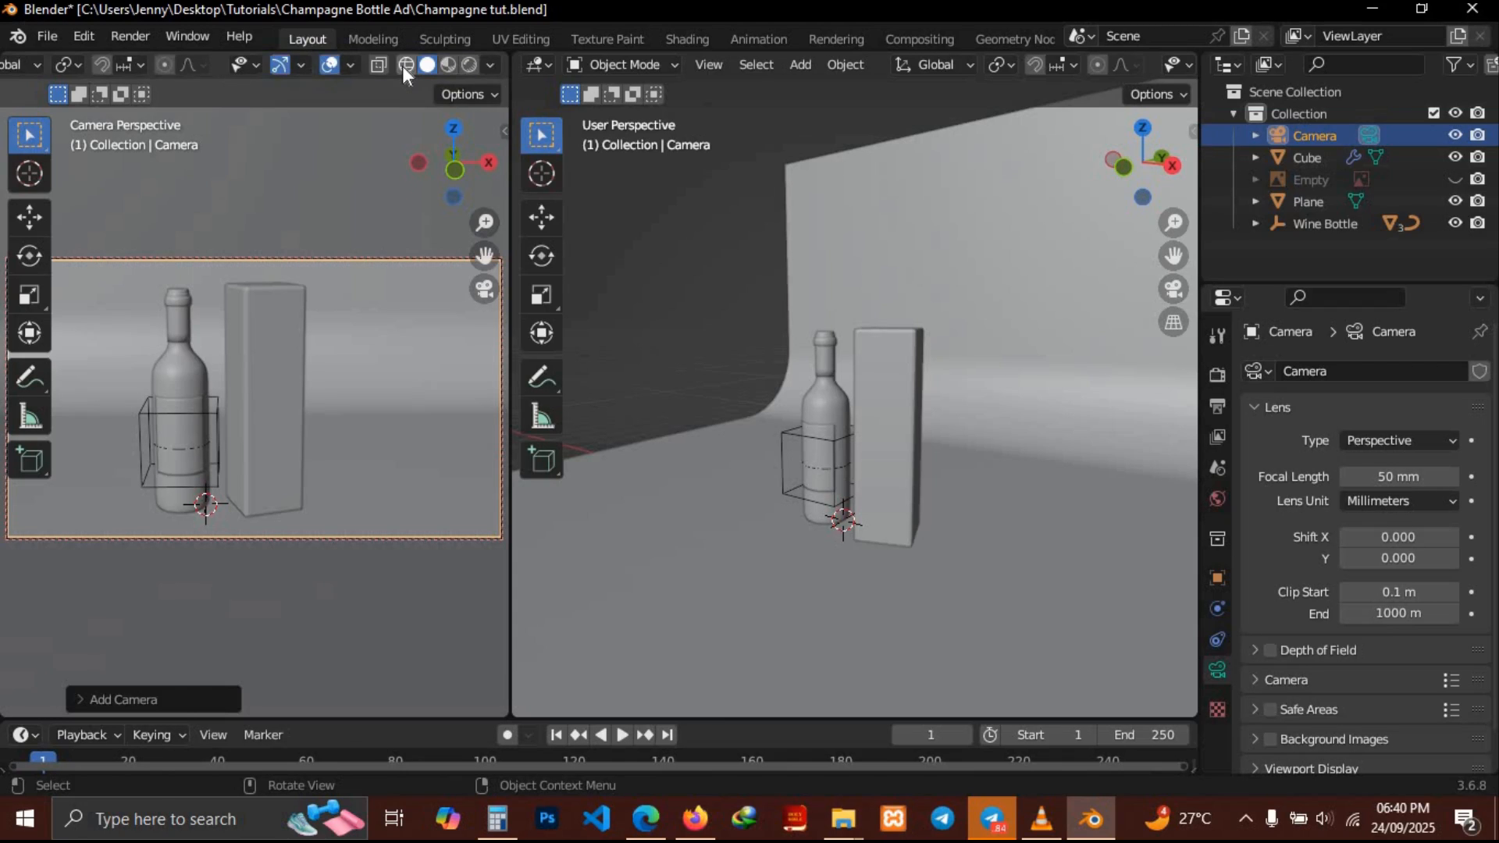
click(469, 65)
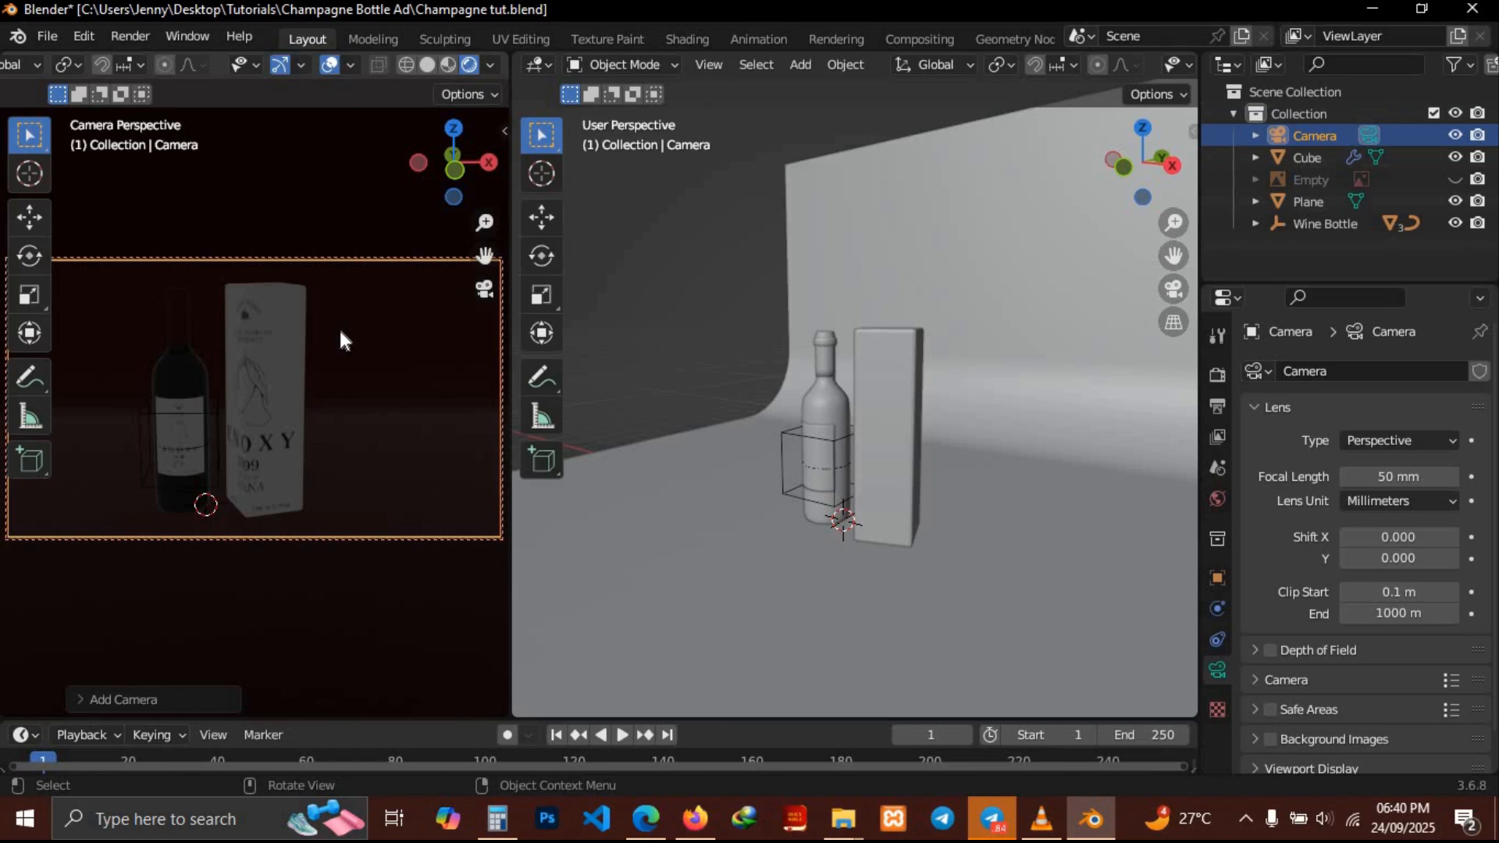
Set the world background colour to black
shift+scroll(342, 331, left, 1)
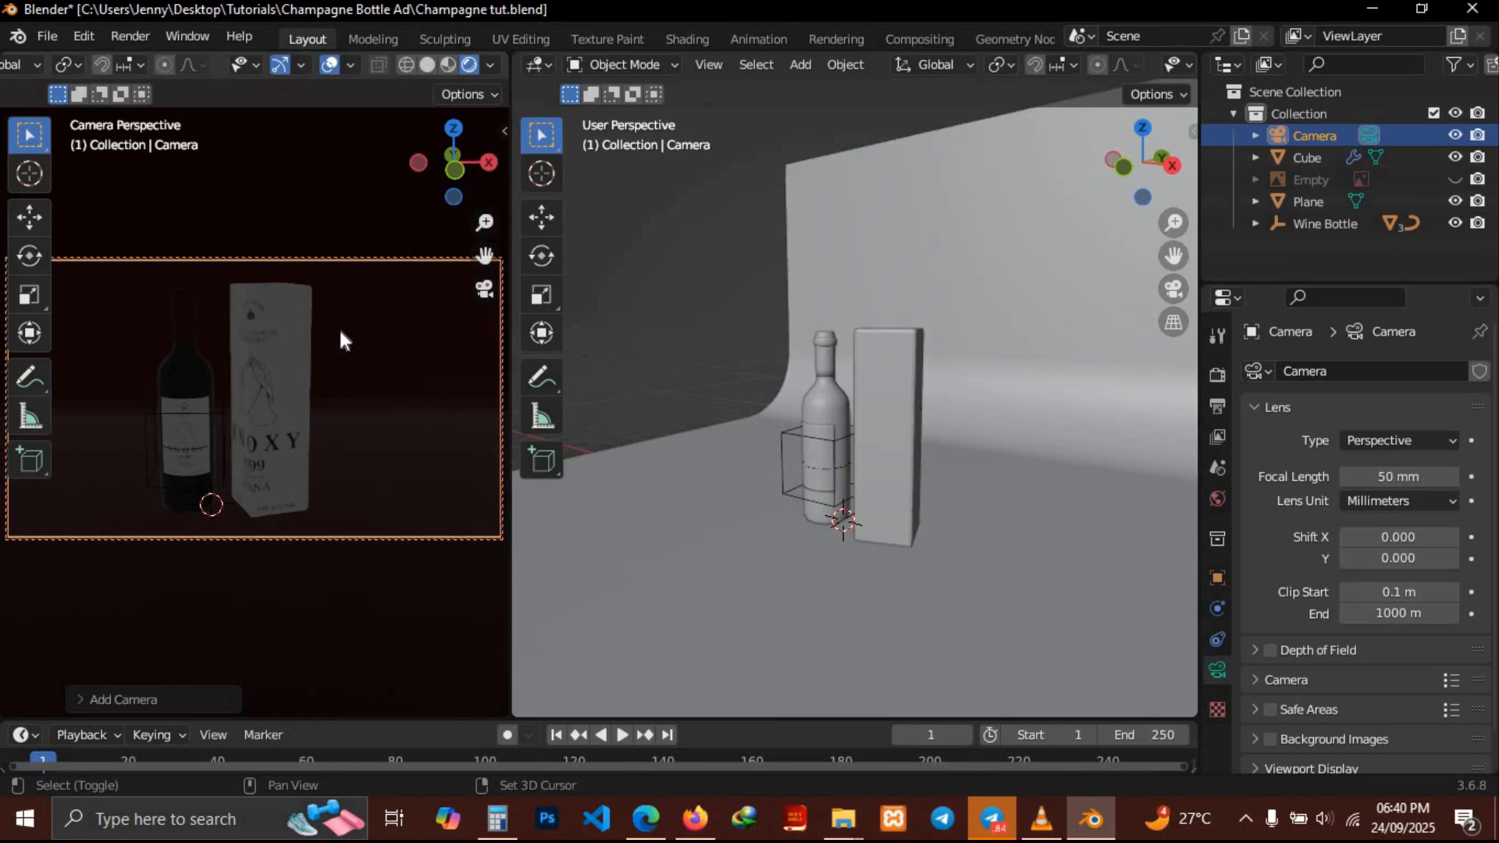
shift+scroll(341, 332, left, 2)
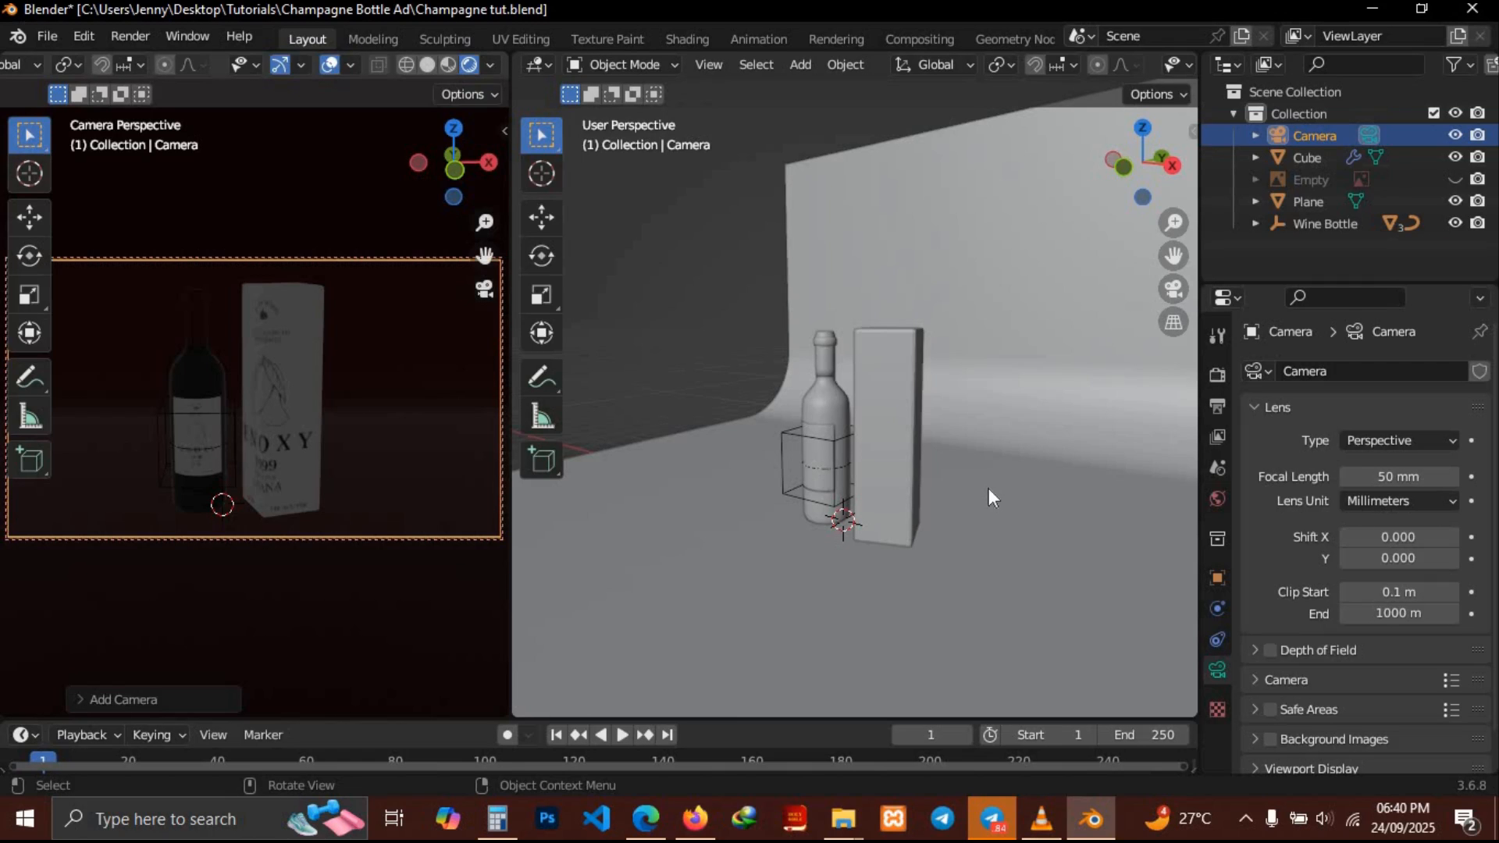
click(1218, 499)
click(1409, 520)
drag(1475, 343, 1475, 383)
Add an area light to the scene
middle_drag(797, 438, 850, 444)
key(shift+a)
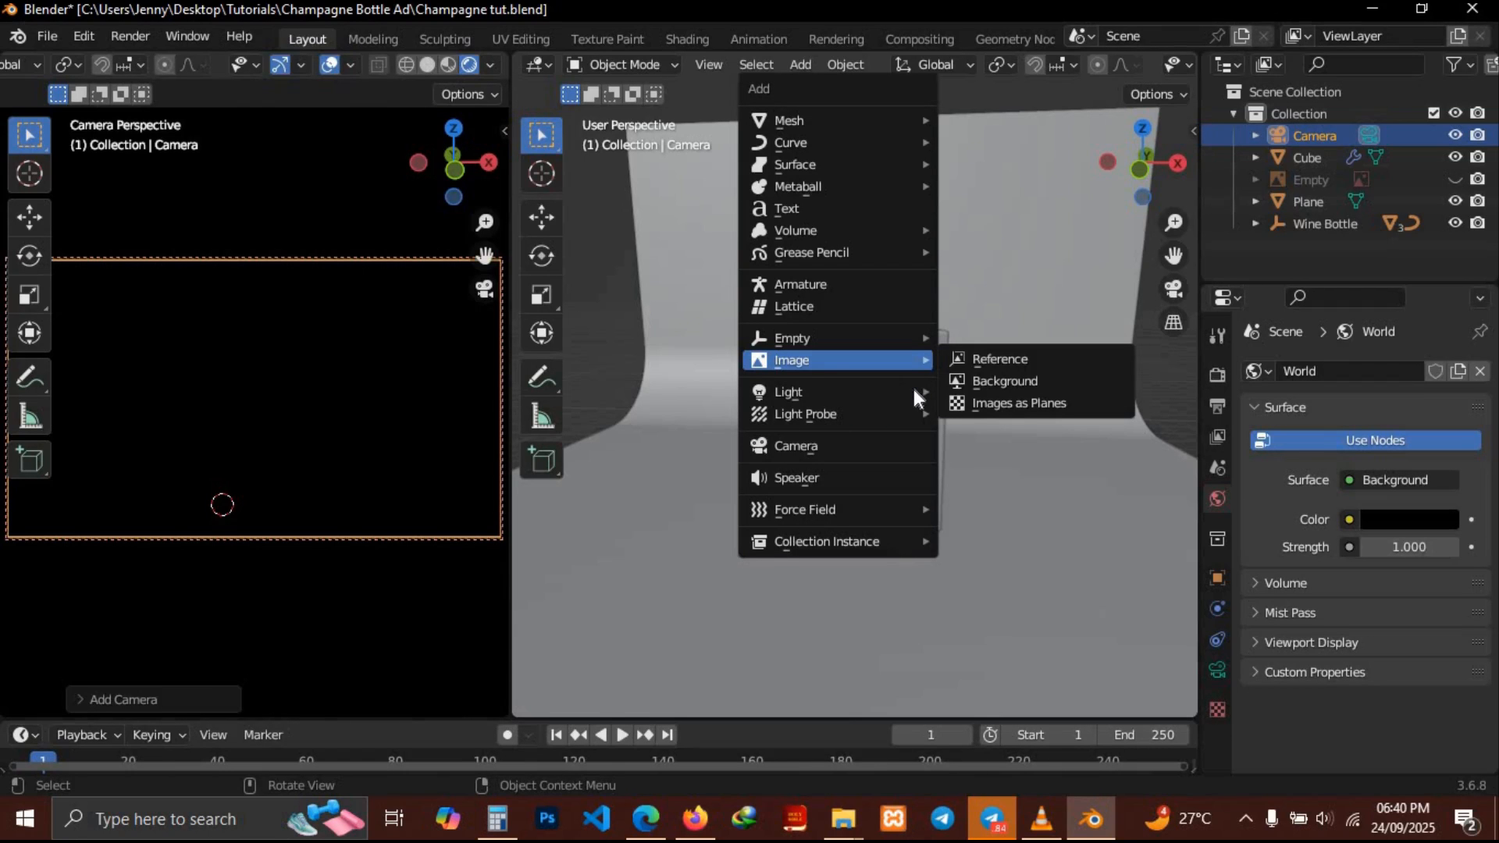
mouse_move(879, 389)
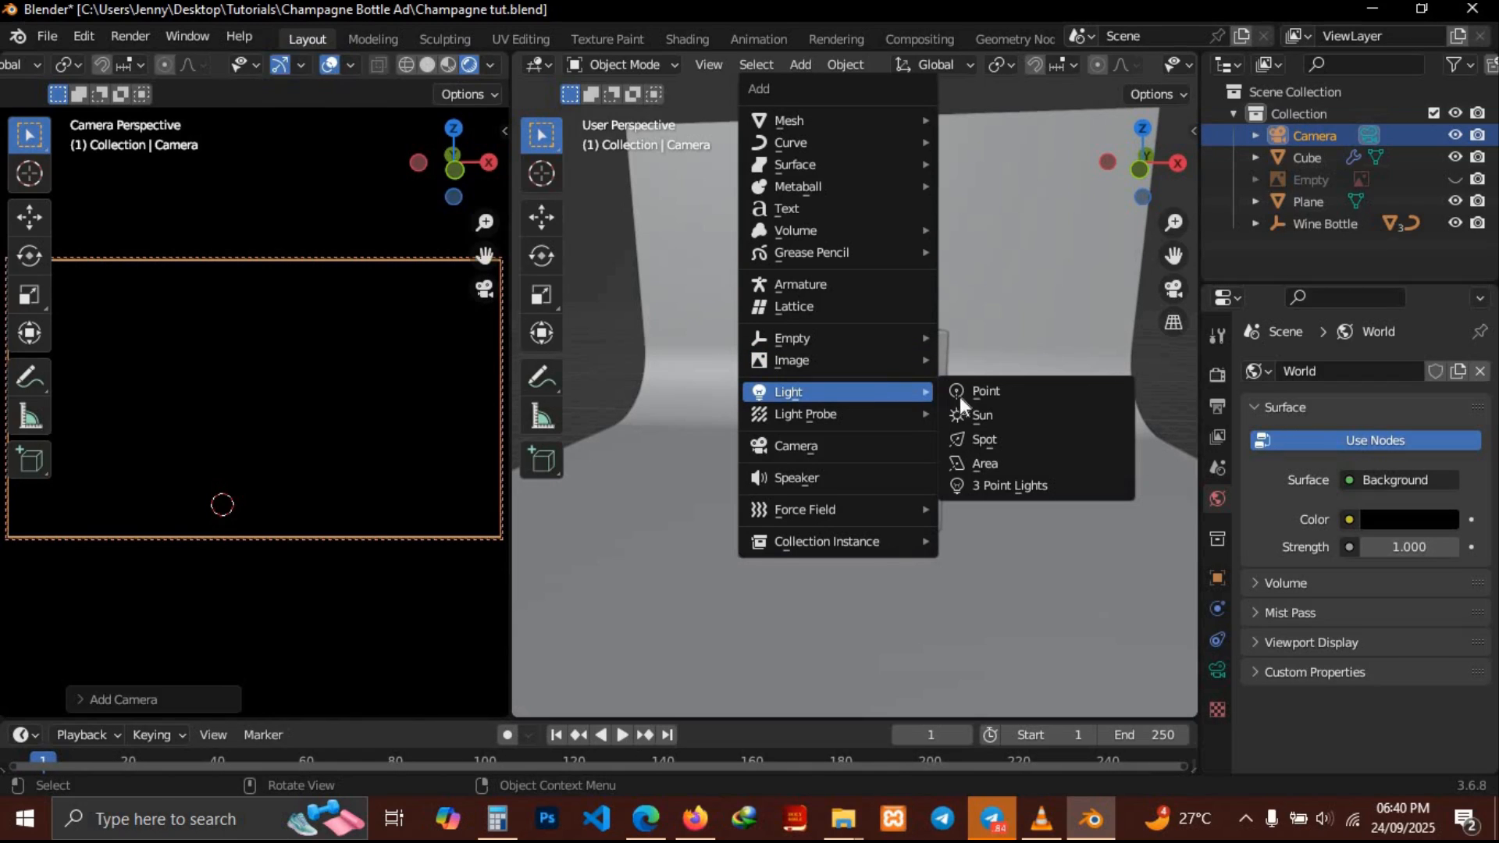
click(994, 459)
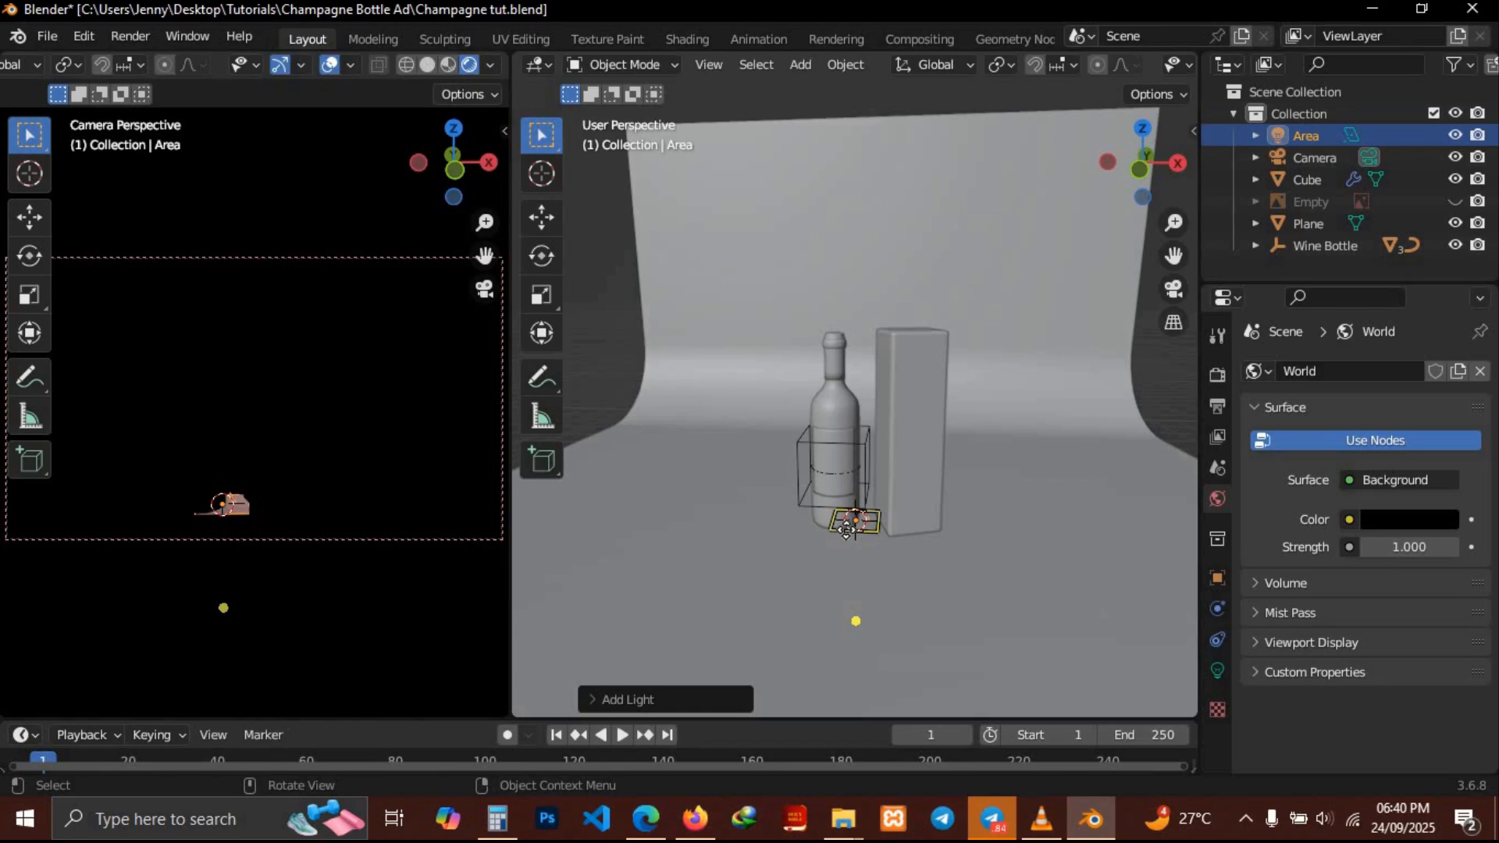
Move the area light up about 6.6 m along Z and scale it by 5
key(g)
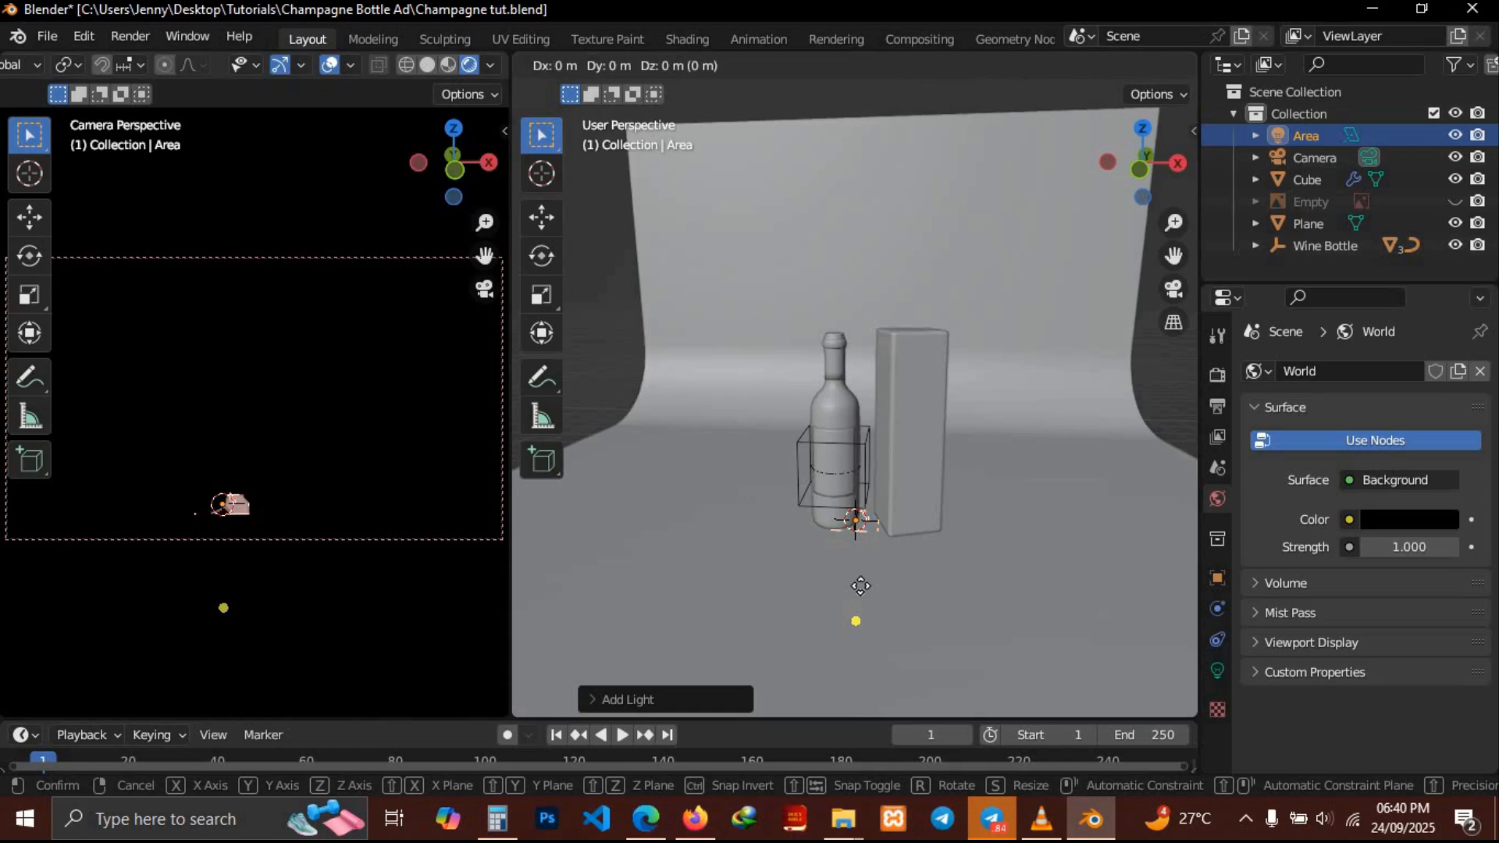
key(z)
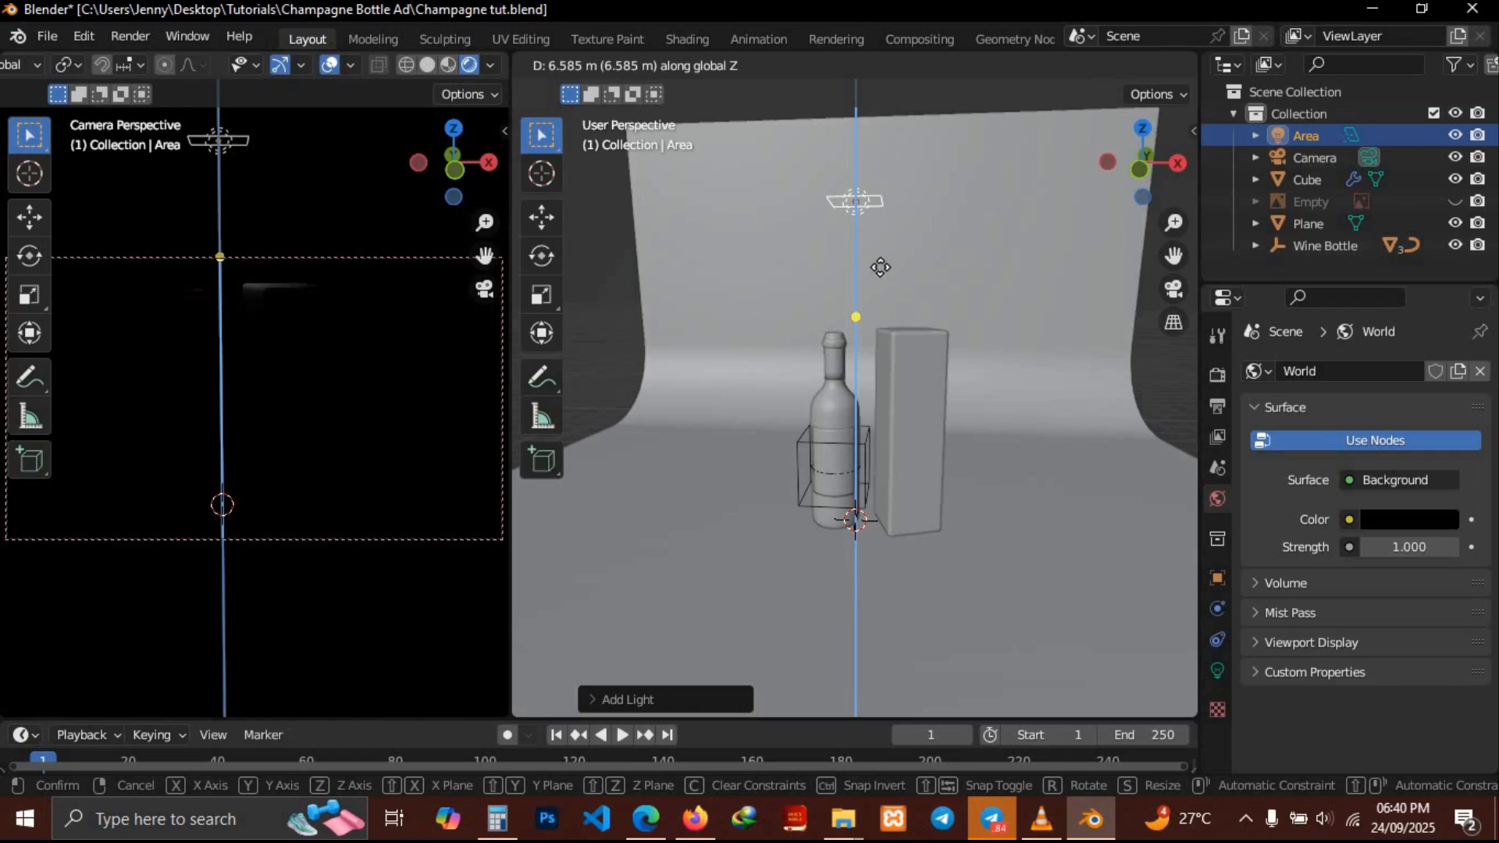
click(881, 277)
text(s)
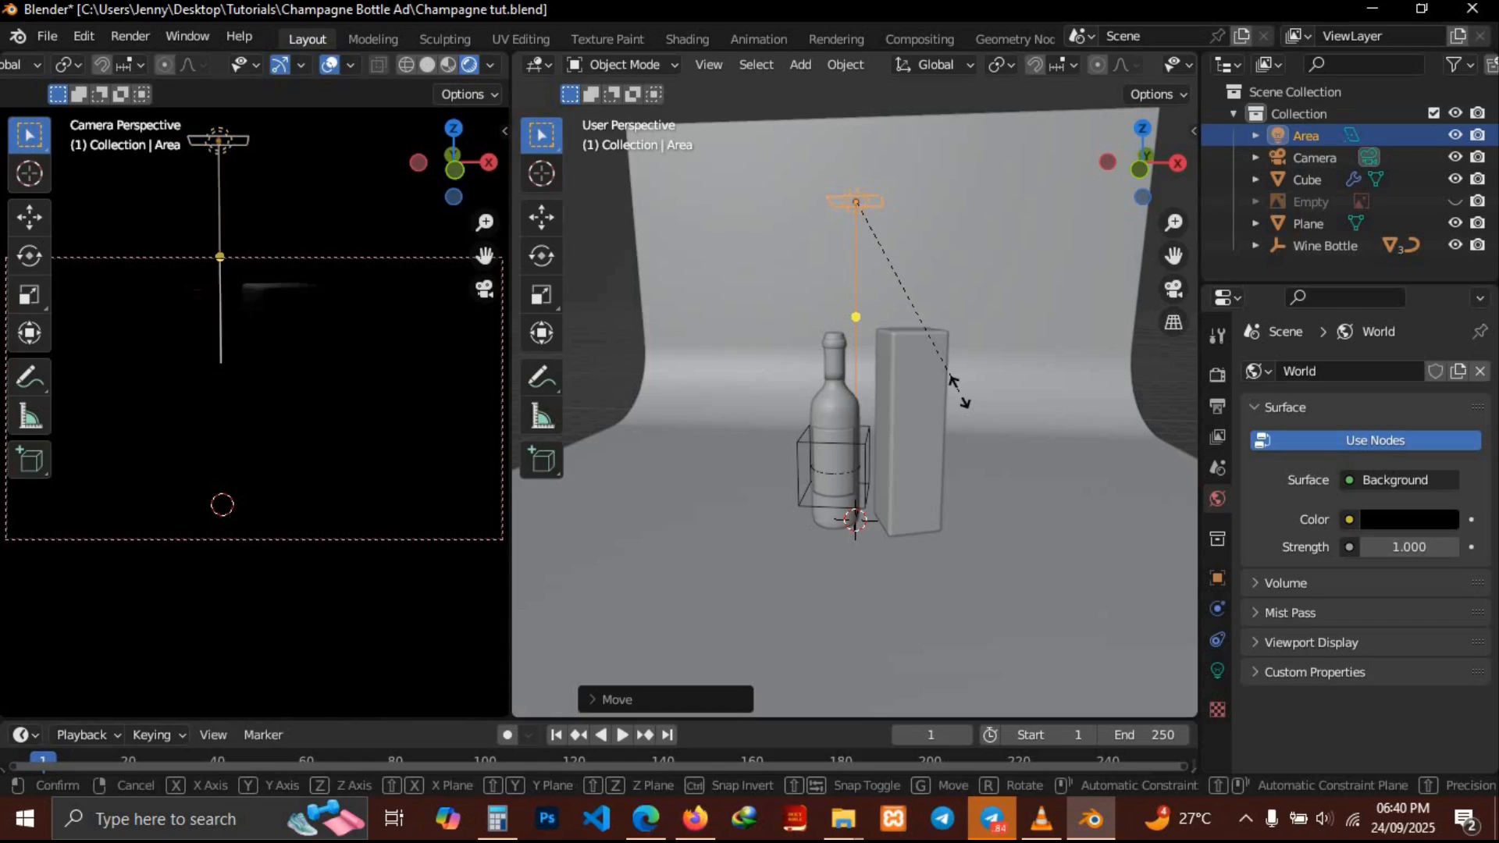
text(5)
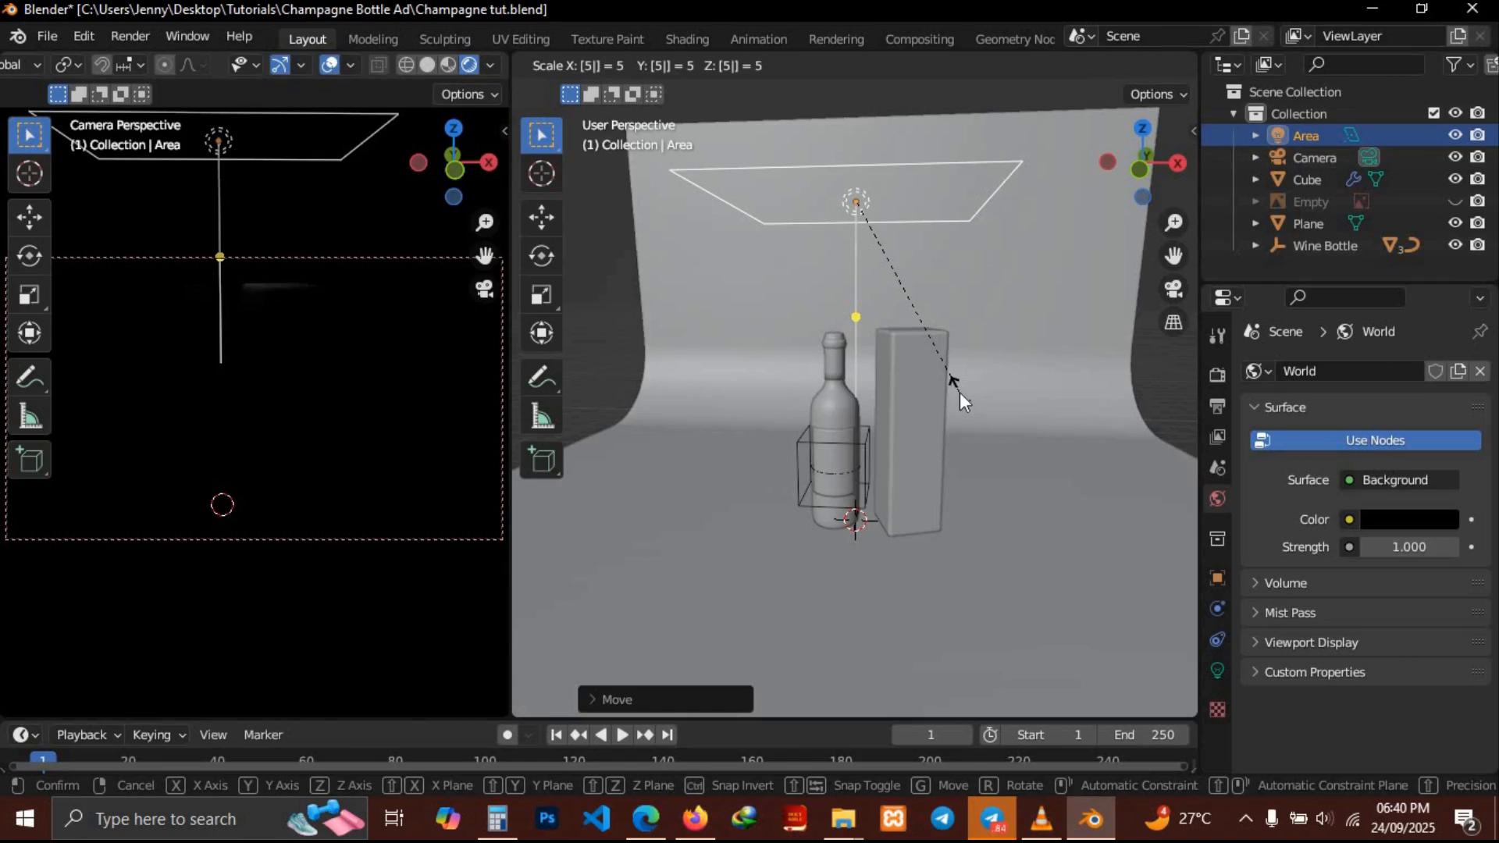
key(Return)
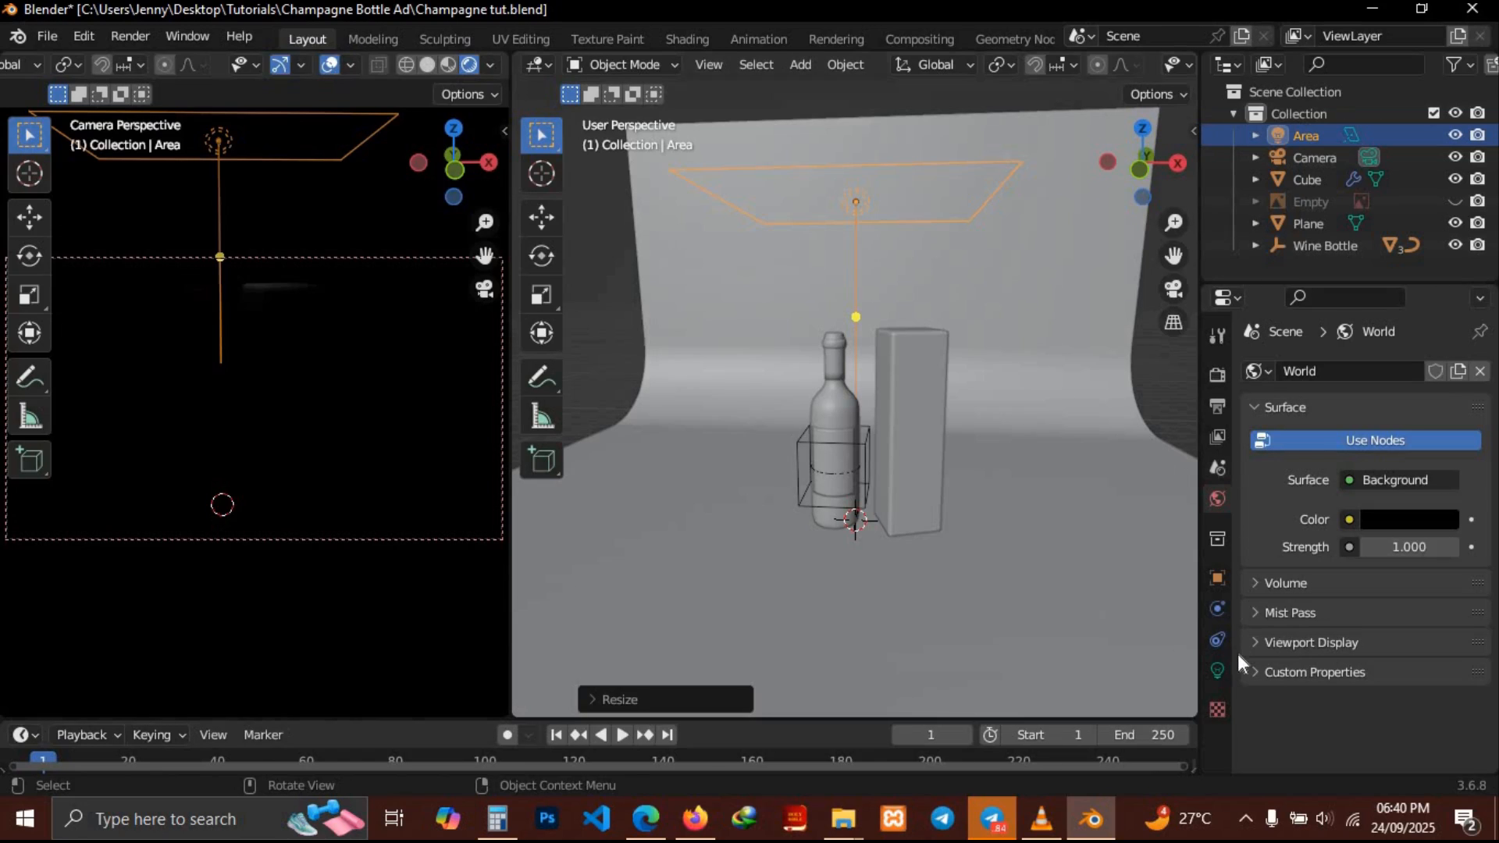
Set the area light's power to 400 W
click(1214, 673)
double_click(1398, 521)
text(400)
key(Return)
Duplicate the area light and move the copy about 4.9 m along negative X
middle_drag(858, 469, 917, 448)
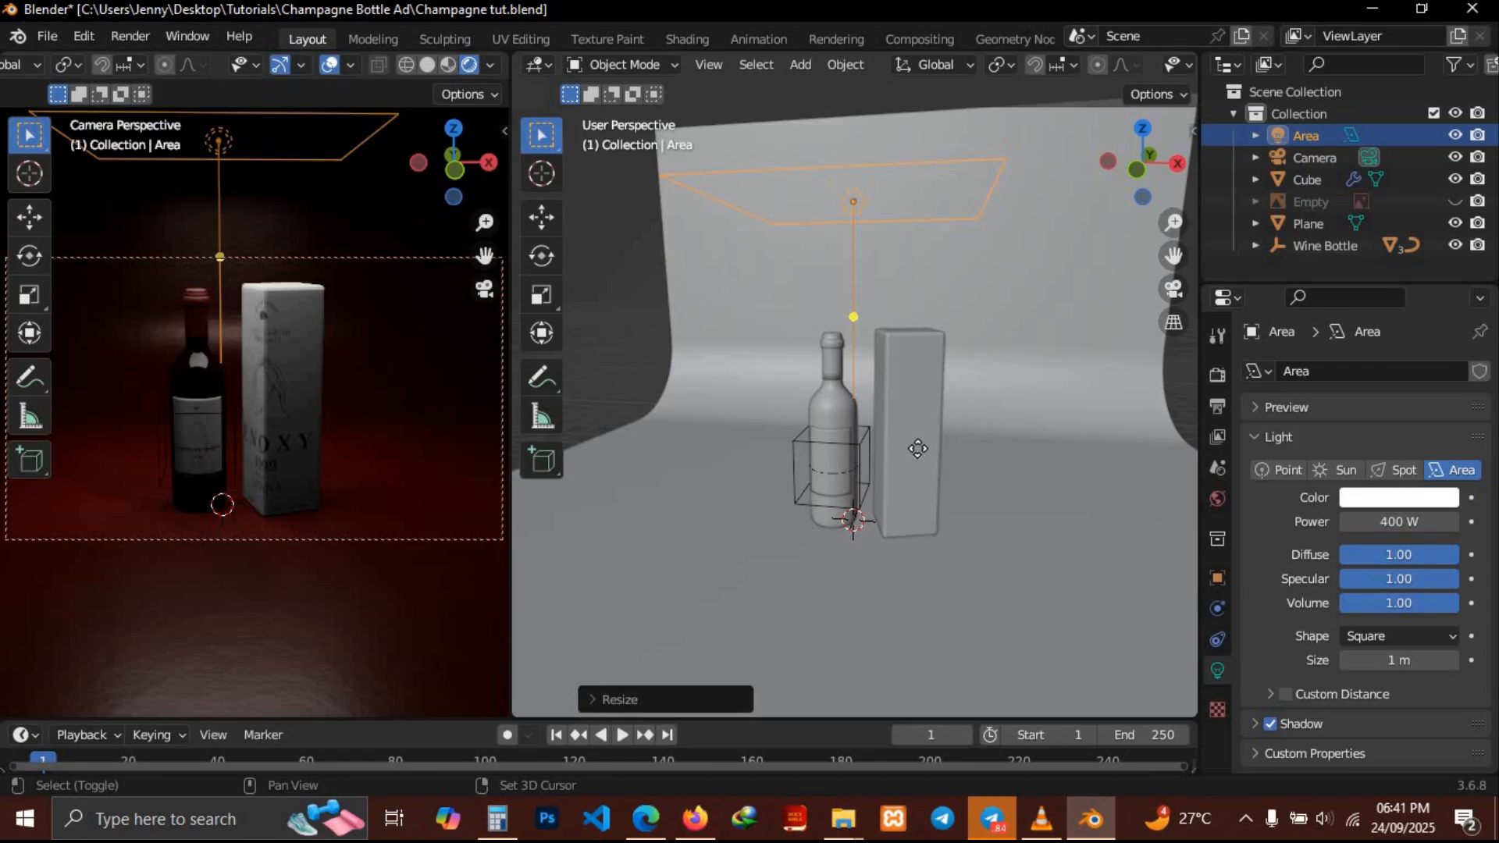
key(shift+d)
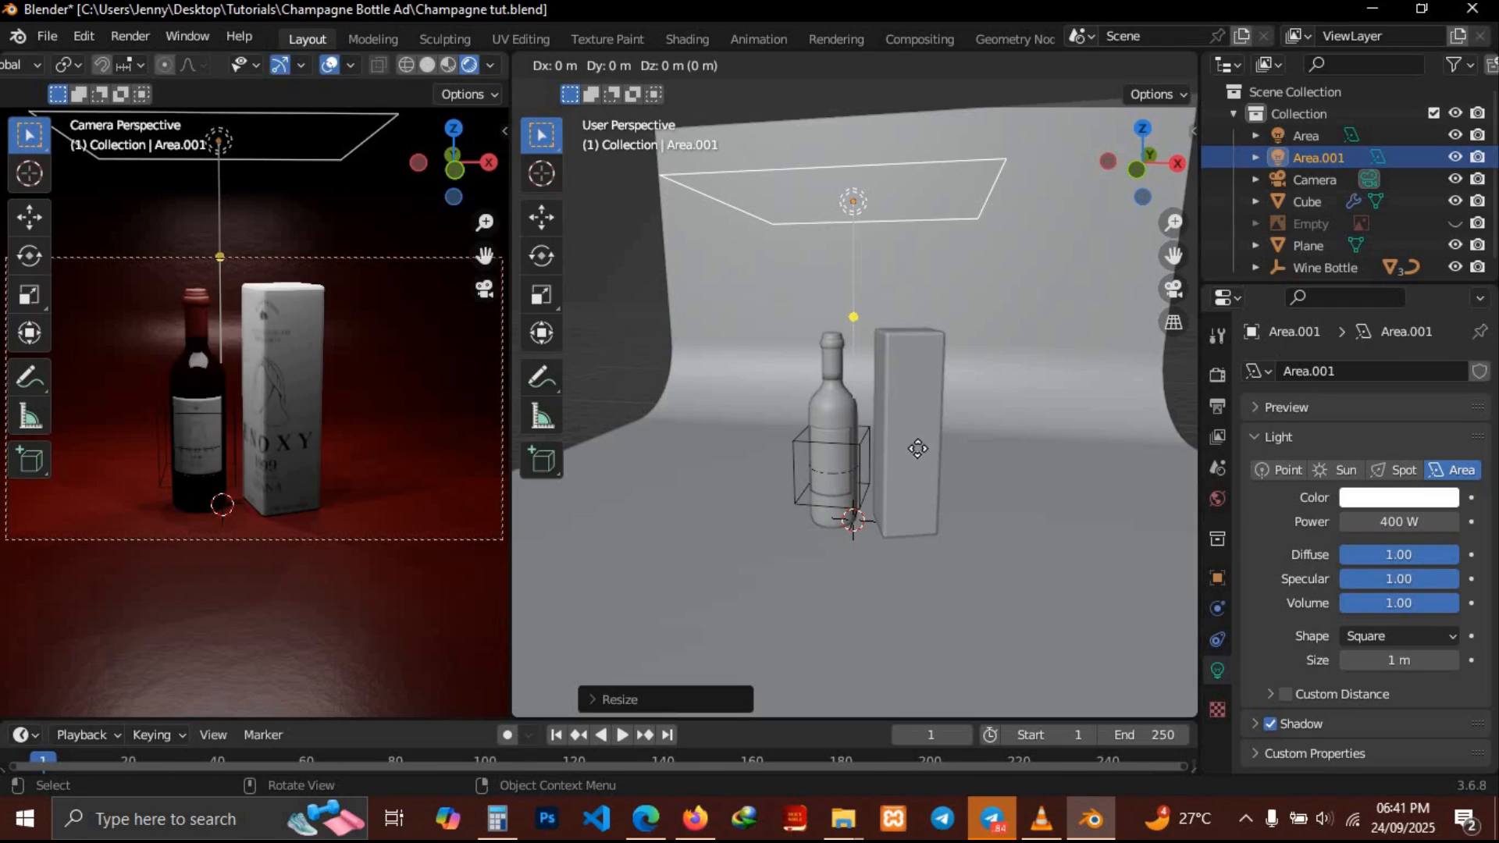
key(x)
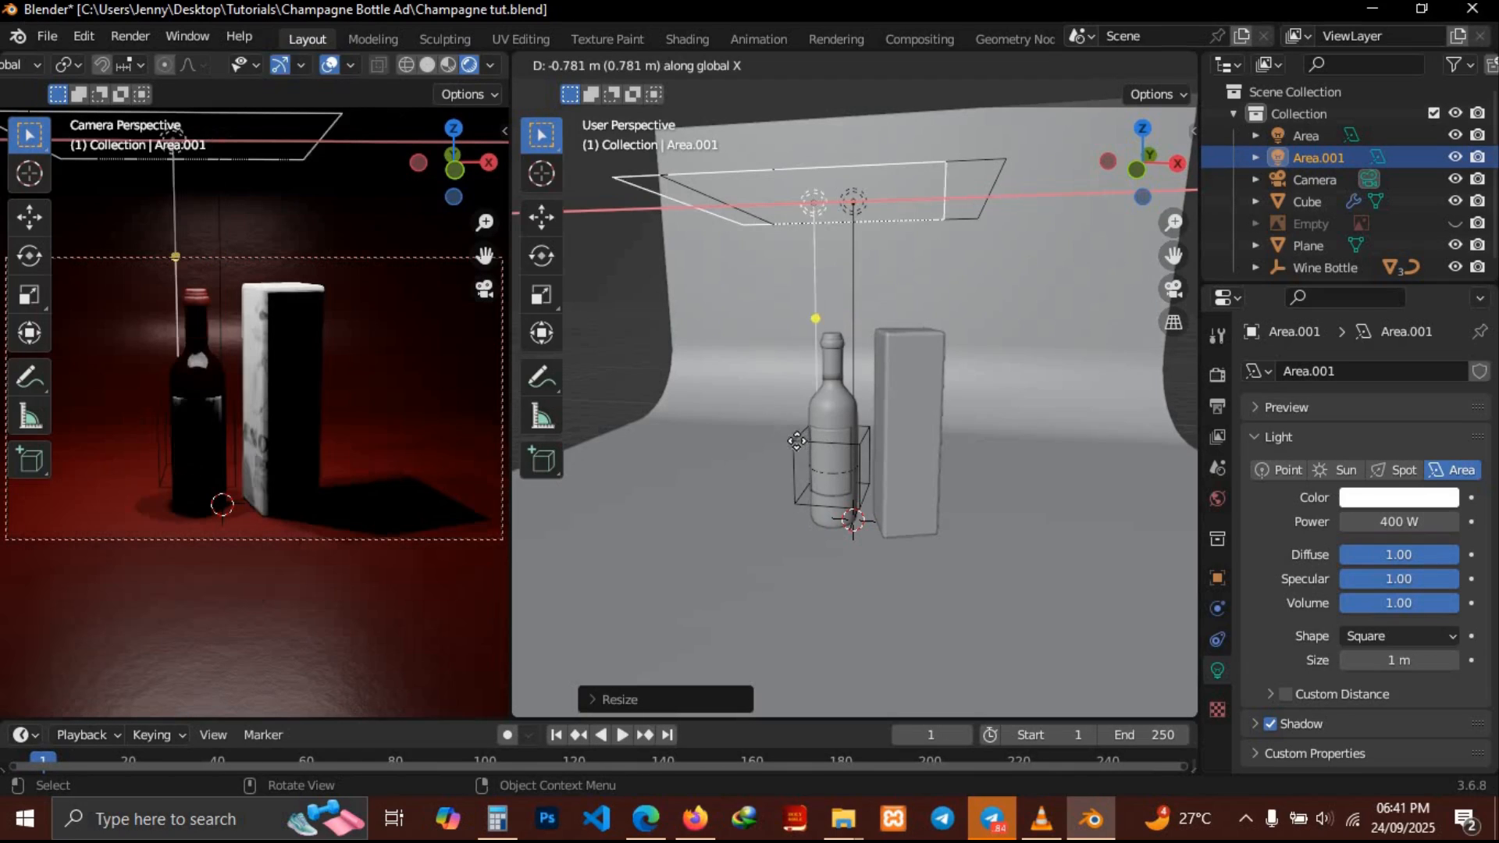
click(621, 446)
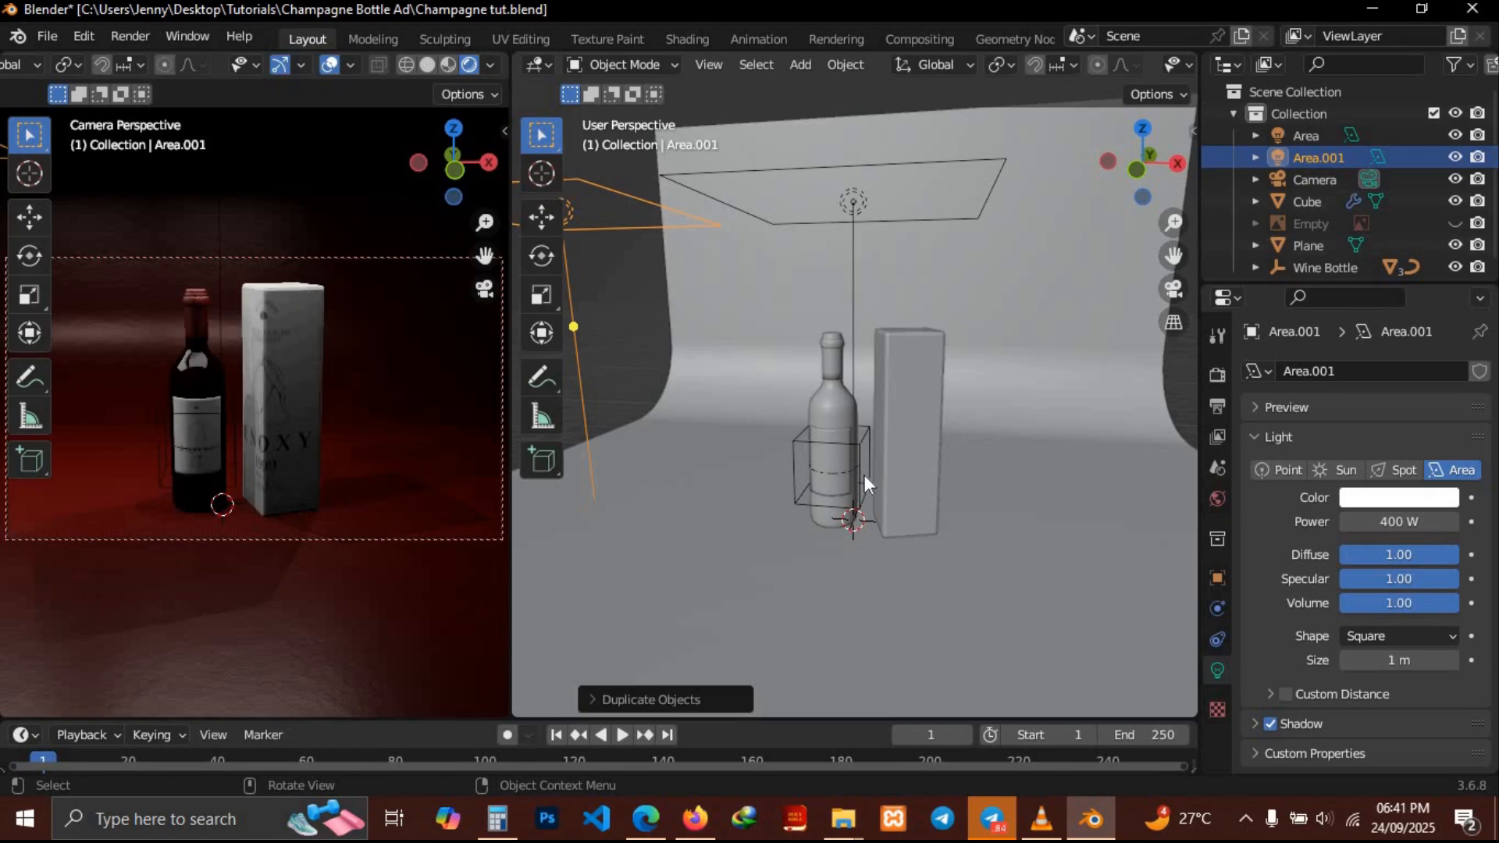
Rotate the duplicated light about 33 degrees around the Y axis to aim it at the products
scroll(868, 484, down, 4)
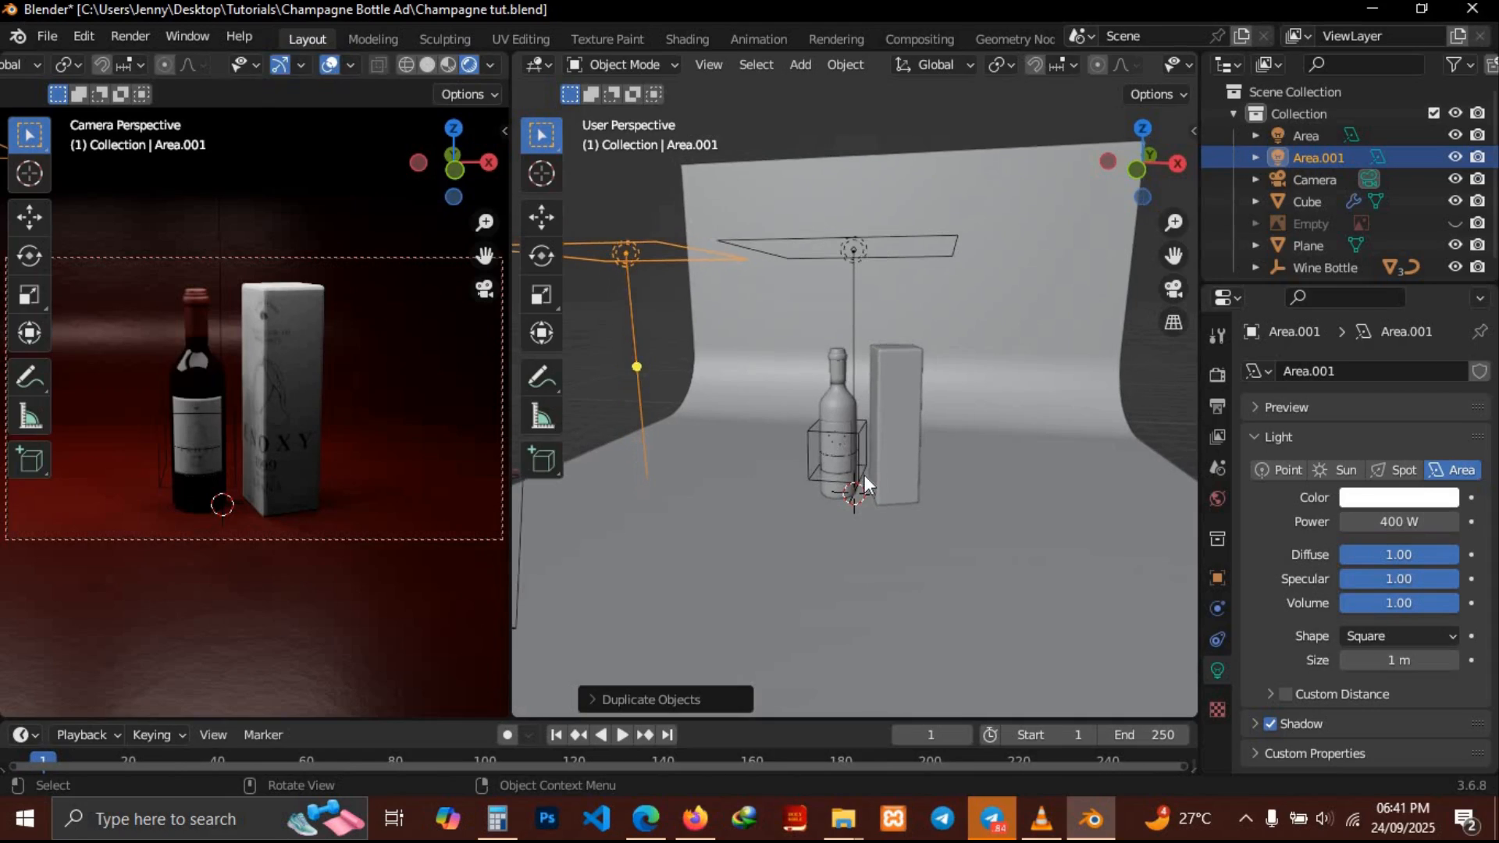
middle_drag(867, 484, 944, 411)
key(r)
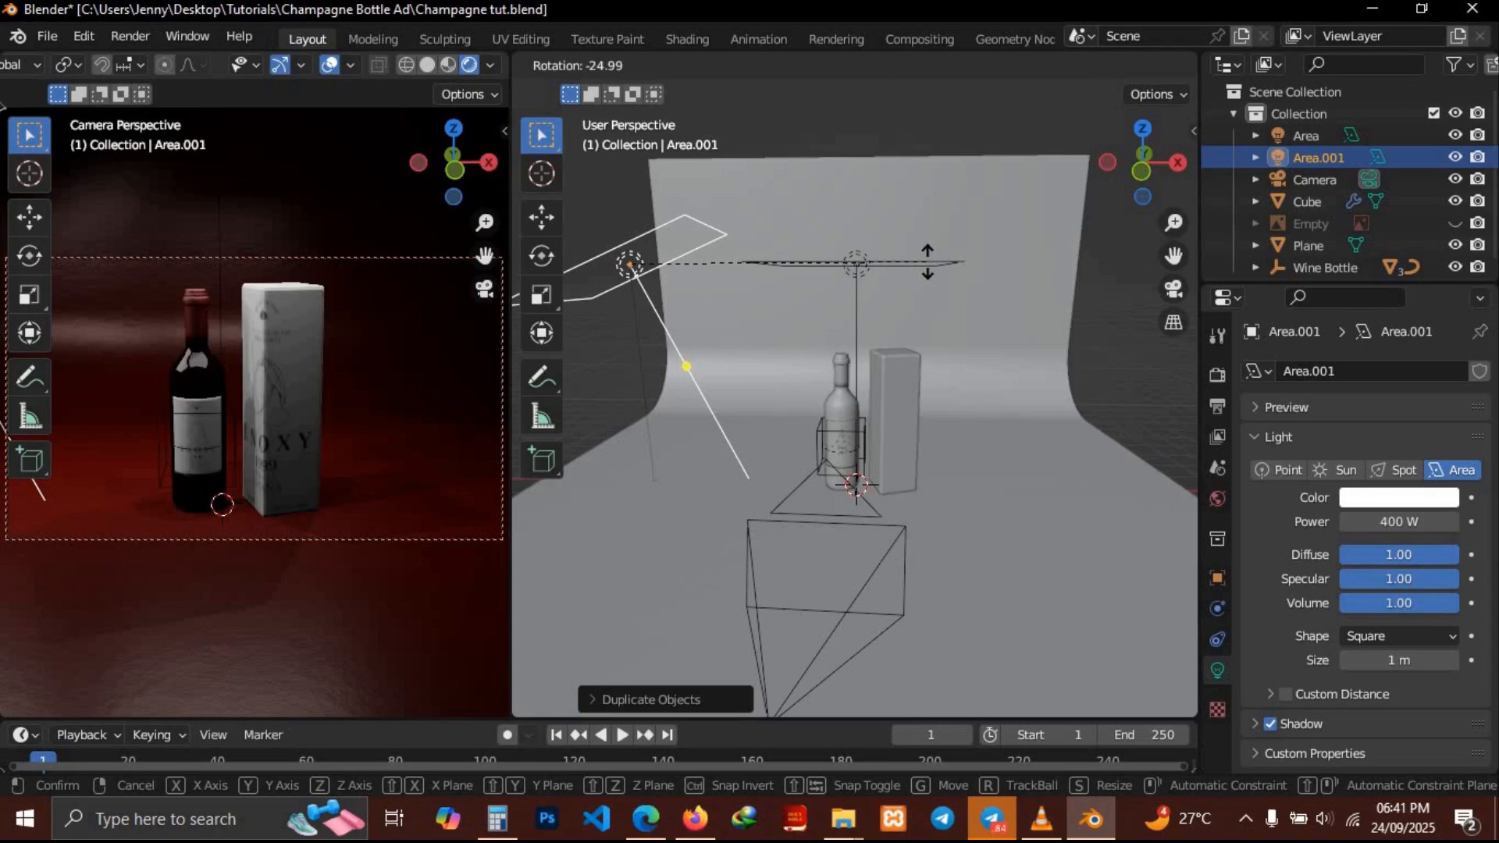
key(x)
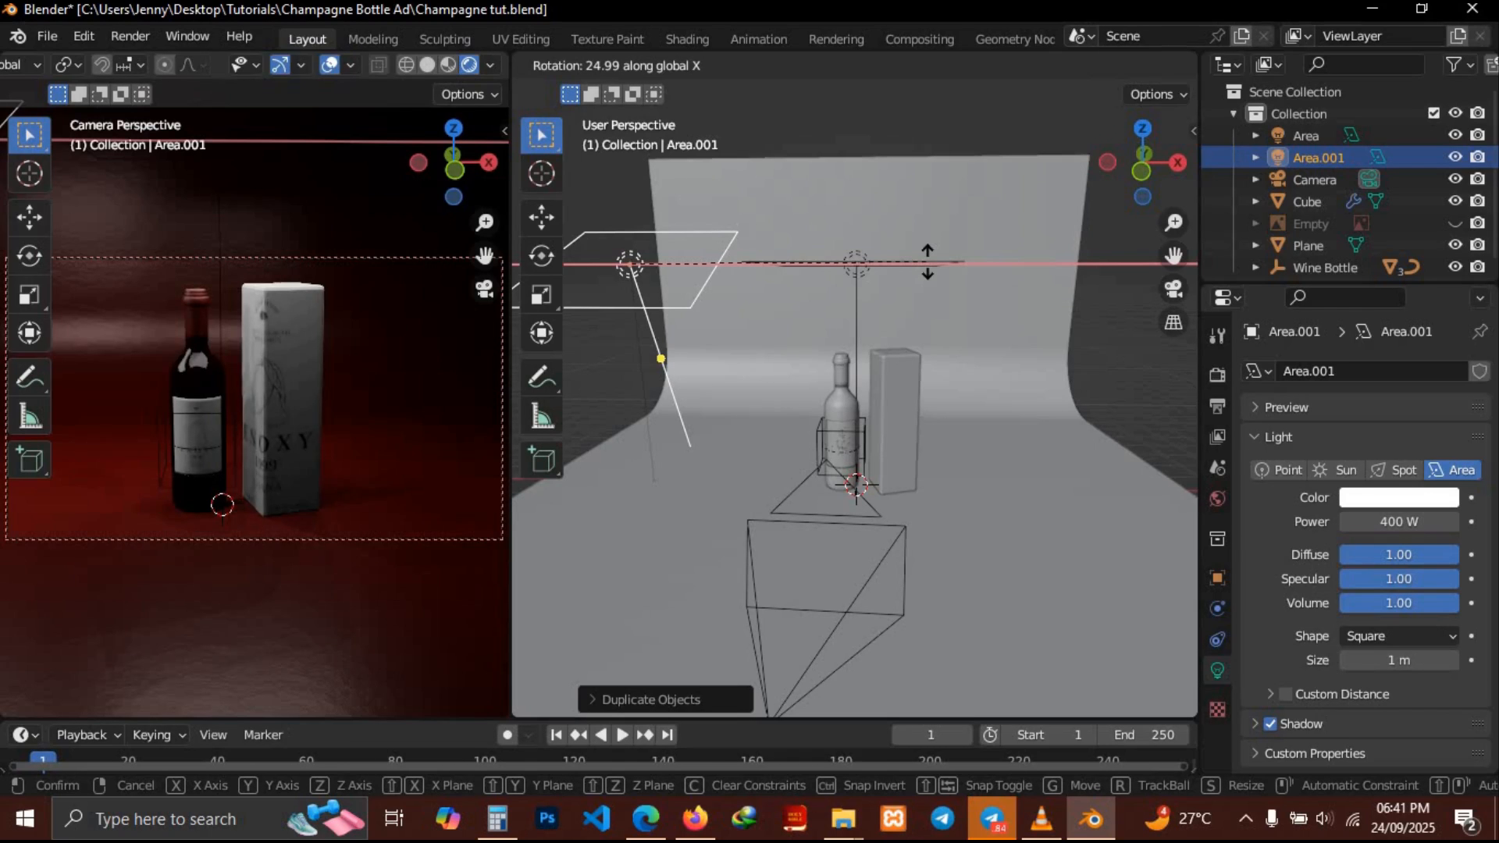
key(y)
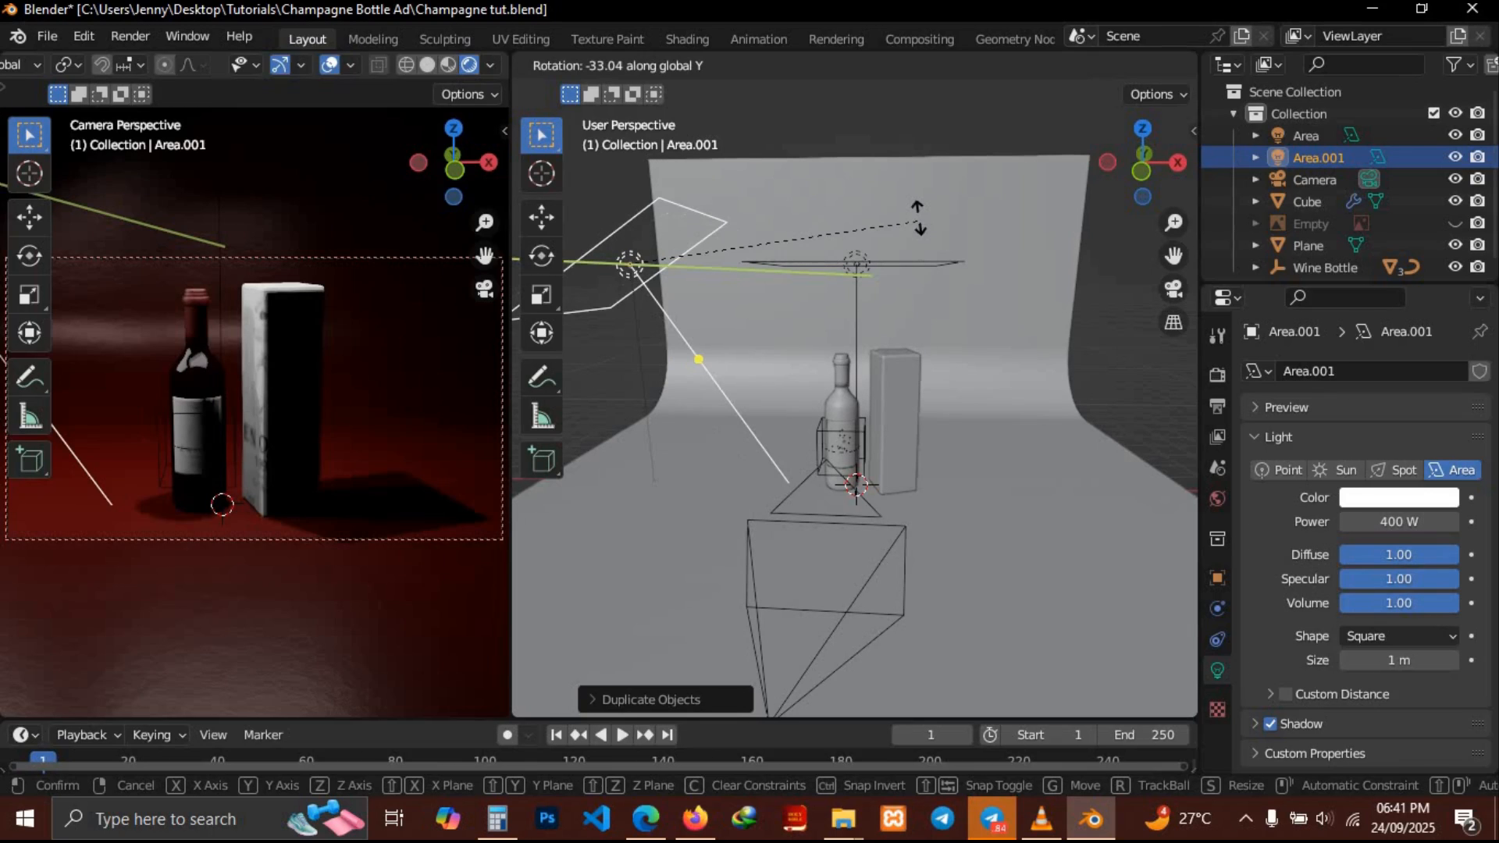
click(947, 266)
Duplicate the top area light, move the copy about 4.6 m along X and rotate it toward the products
click(856, 267)
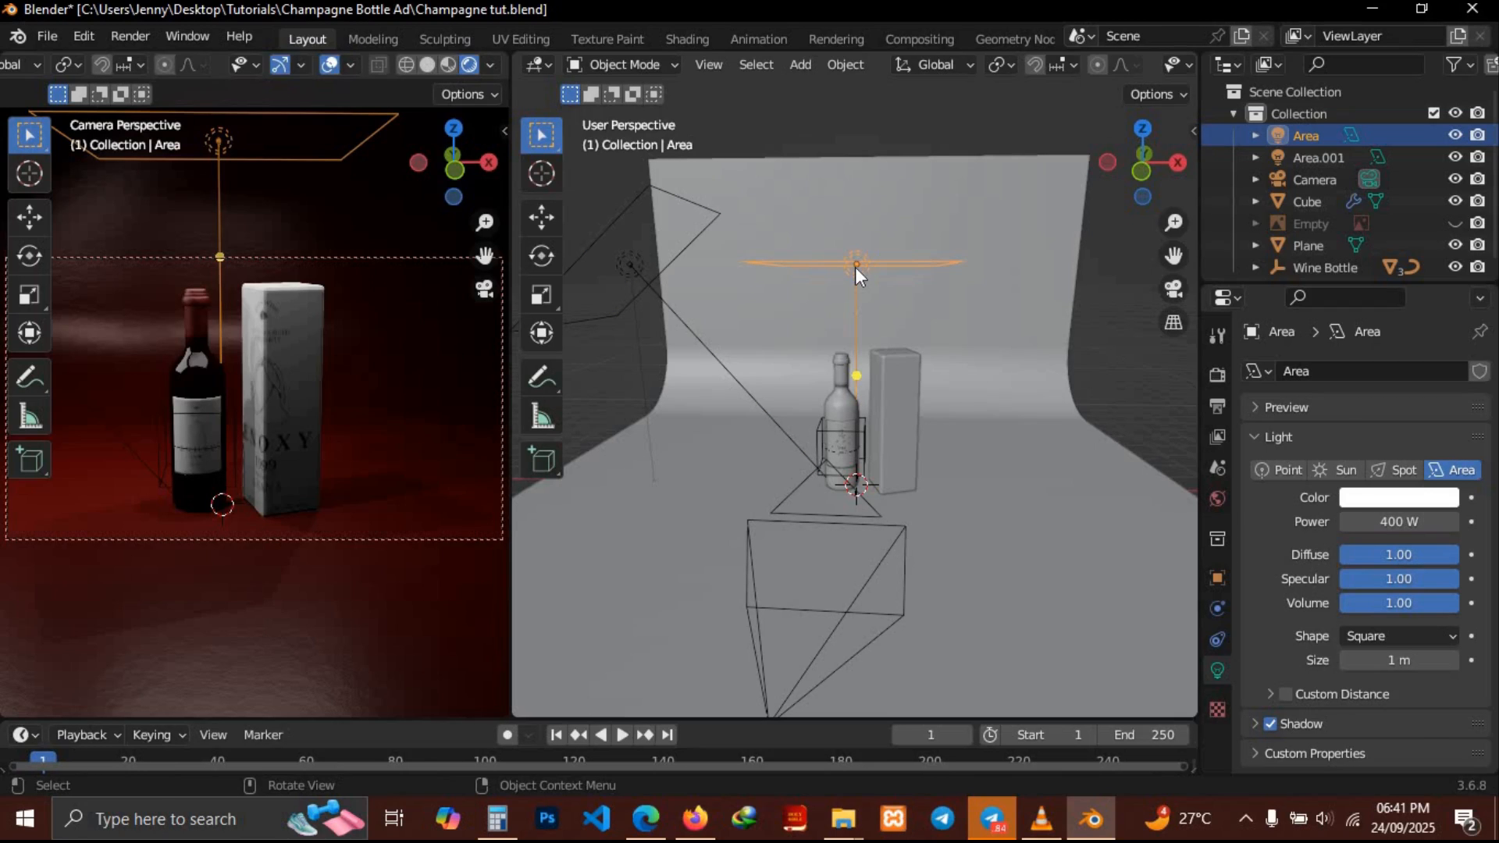
key(shift+d)
key(x)
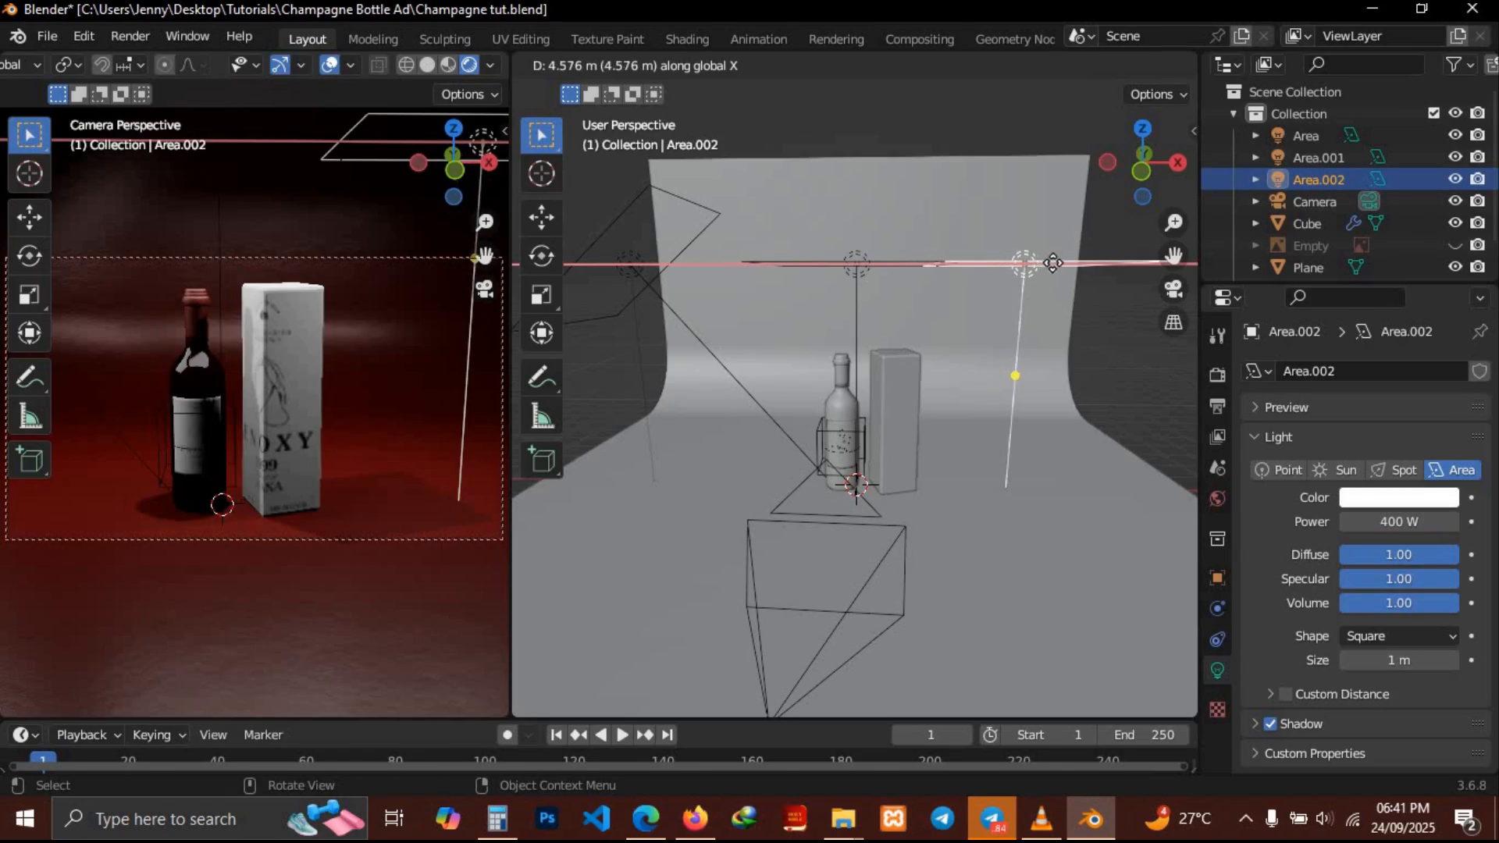
click(1086, 268)
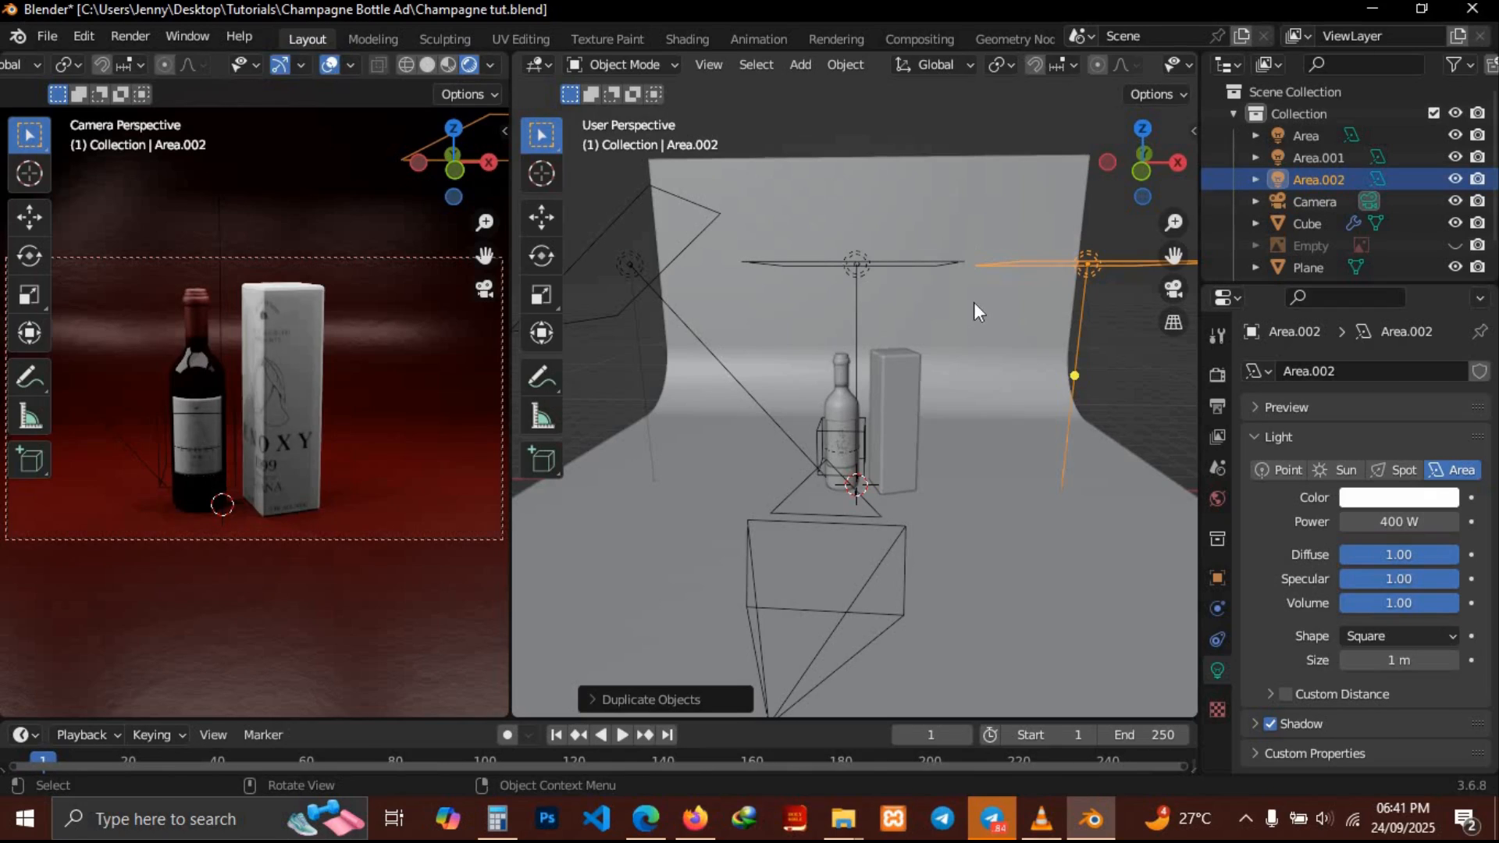
key(r)
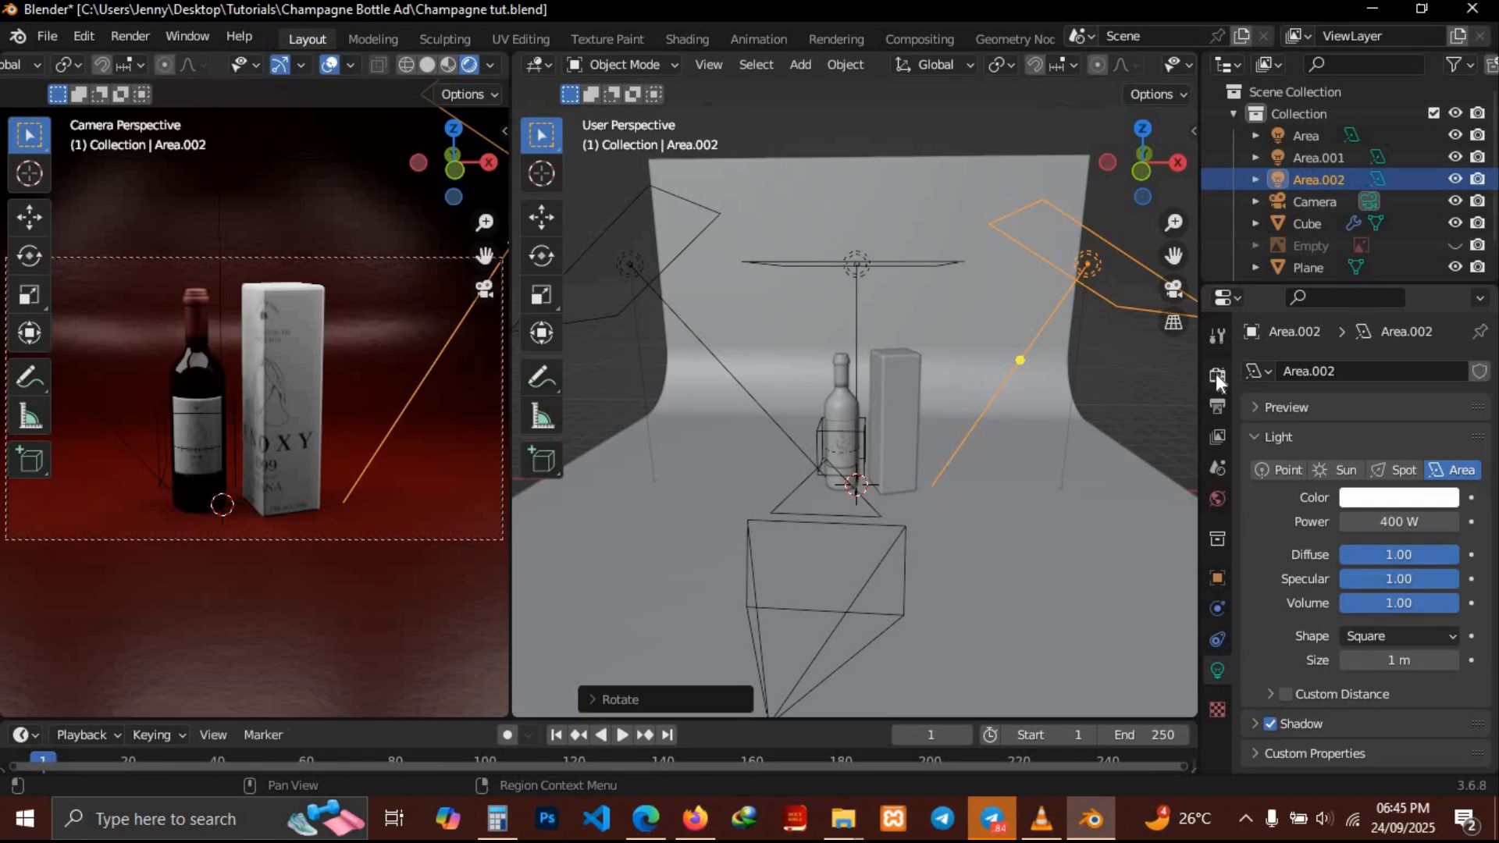
Try the Cycles render engine, then switch the render engine back to Eevee
click(1216, 377)
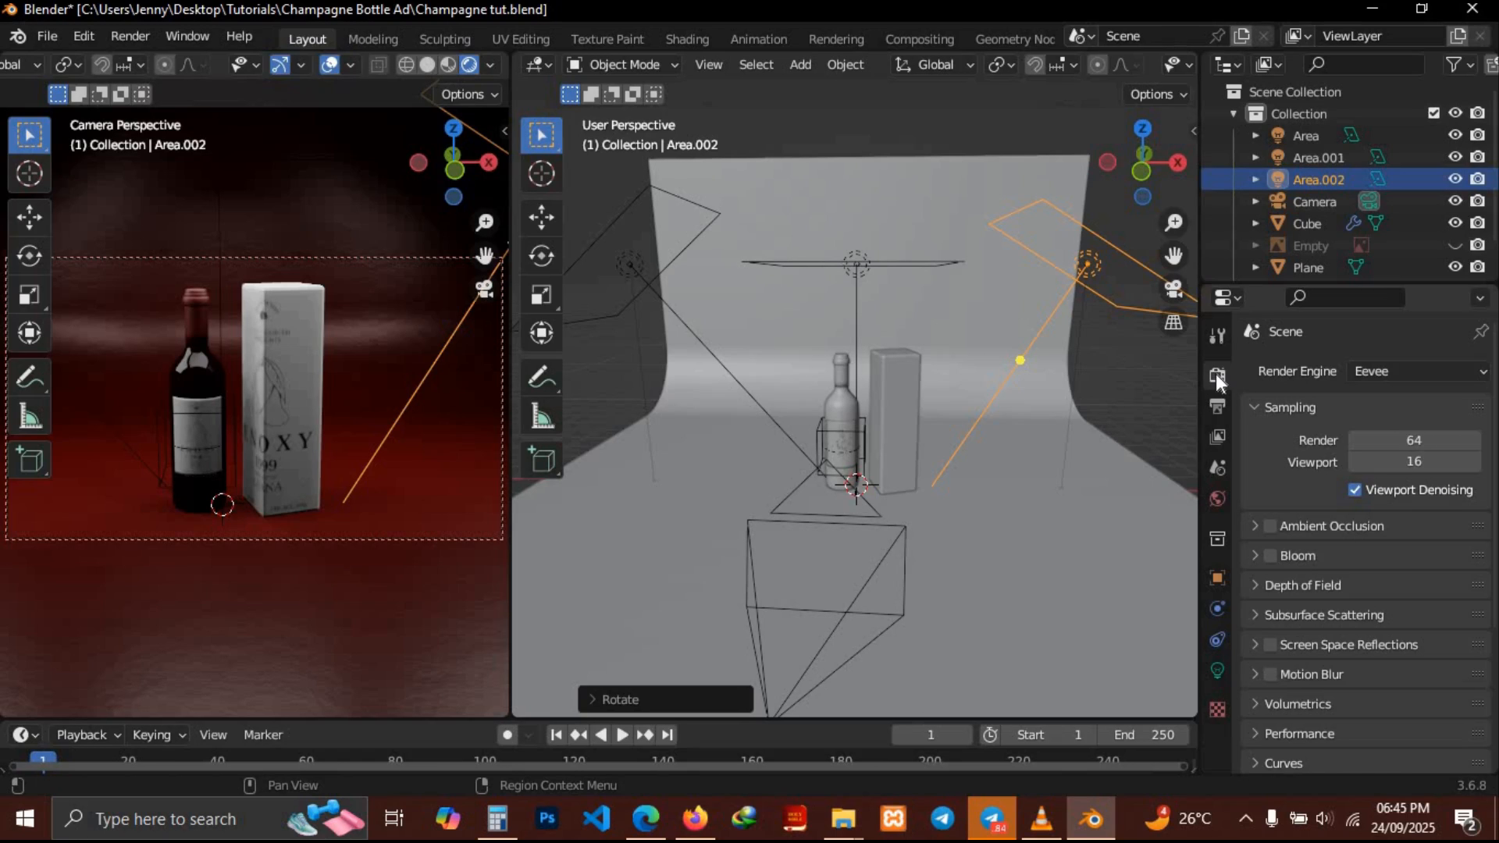
click(1374, 367)
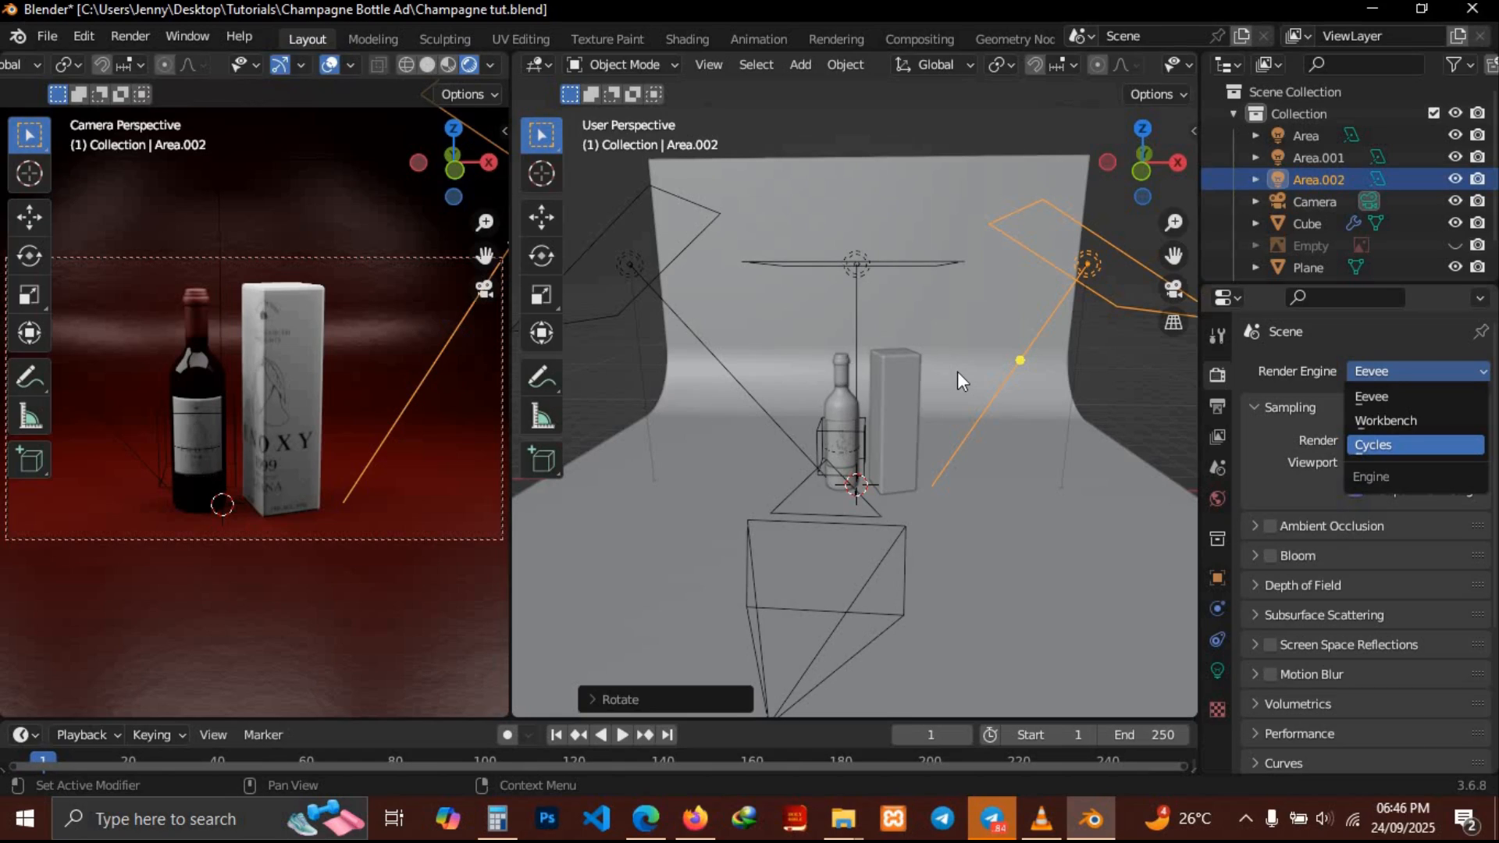
key(Return)
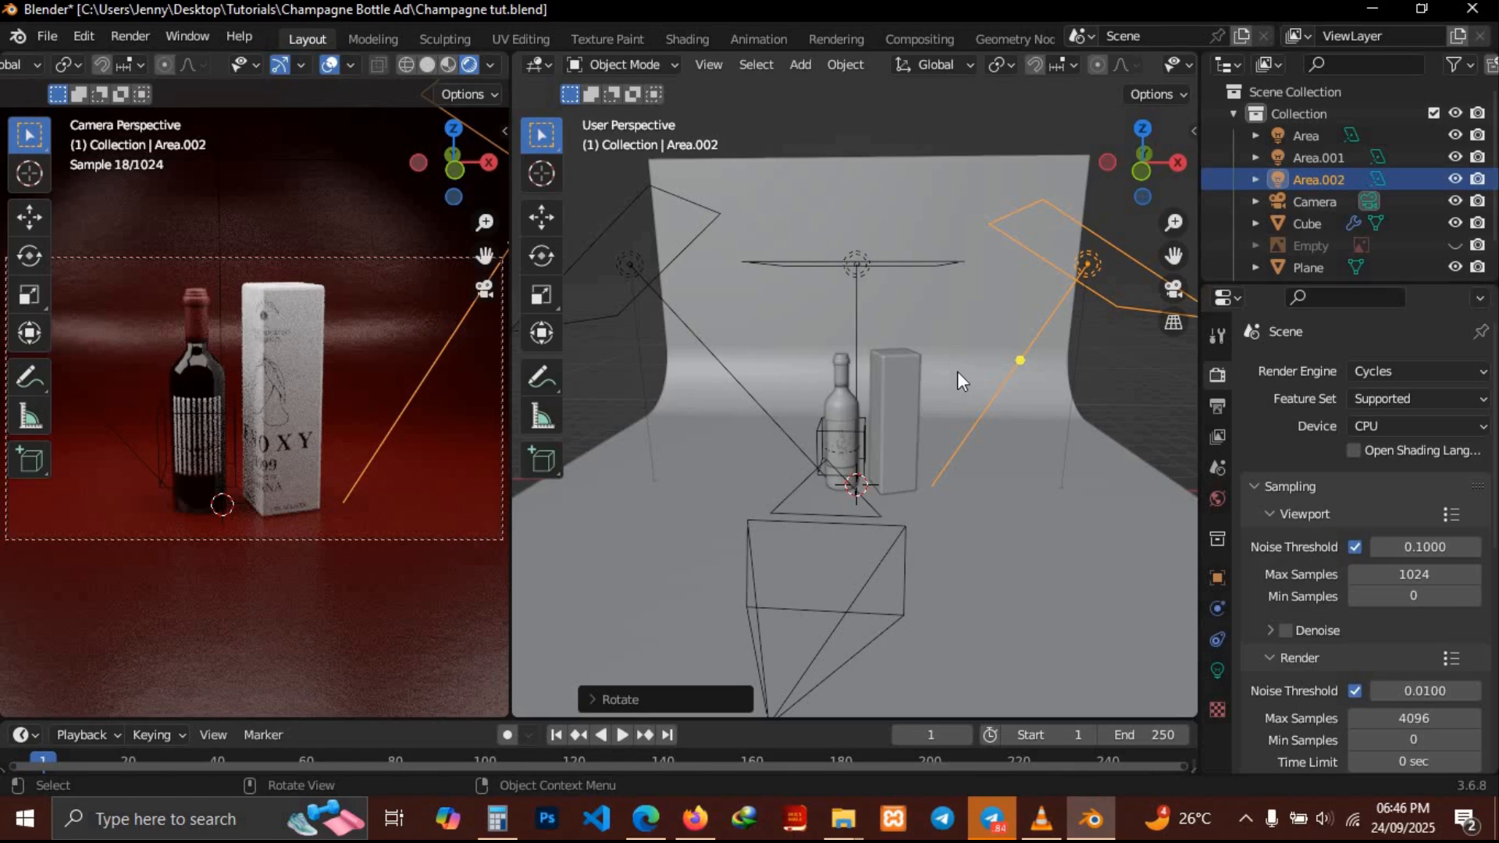
click(1391, 363)
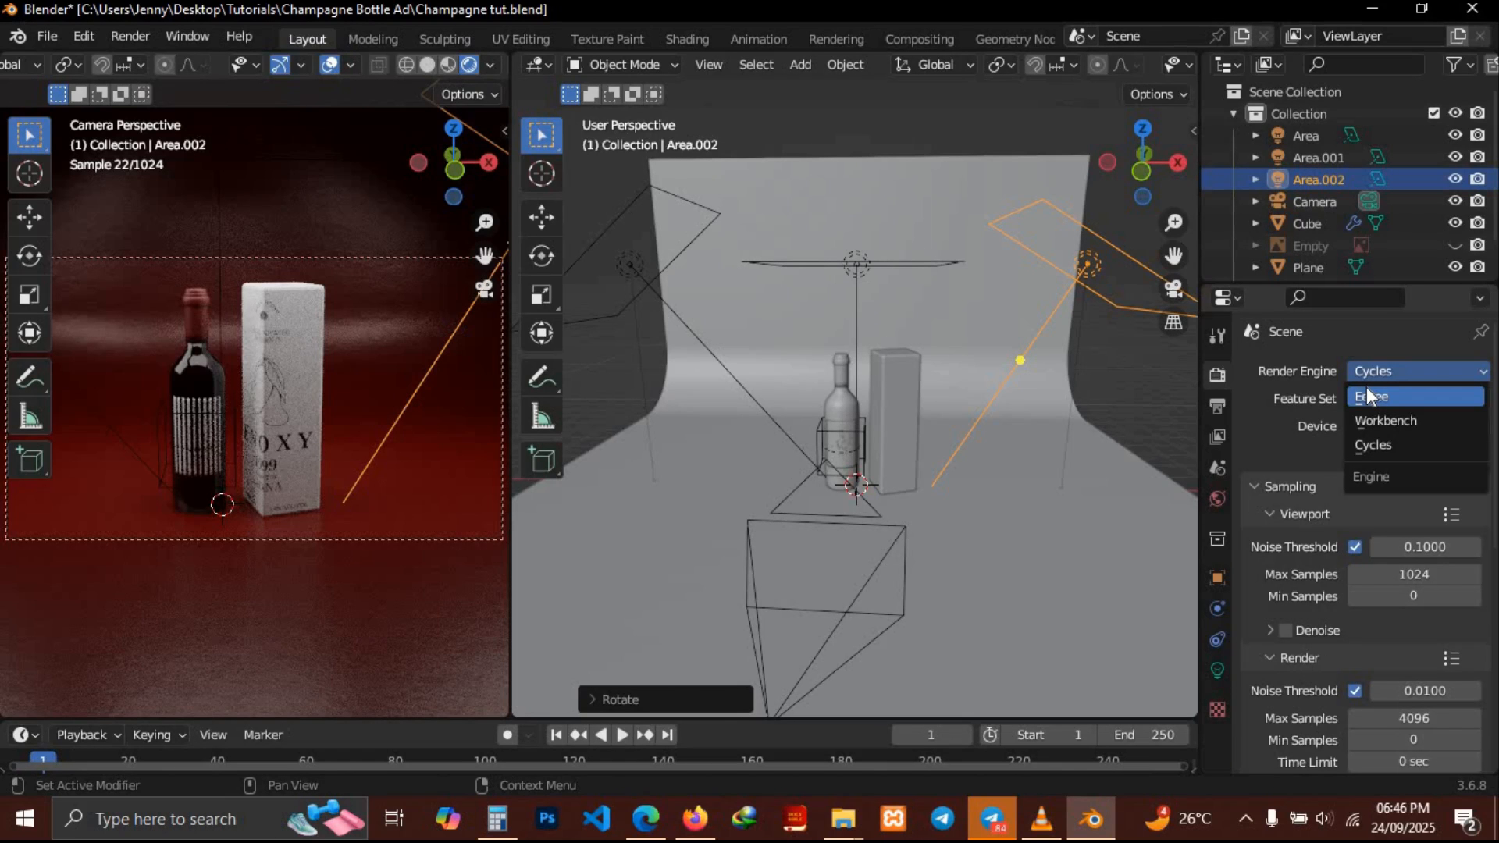
click(1366, 390)
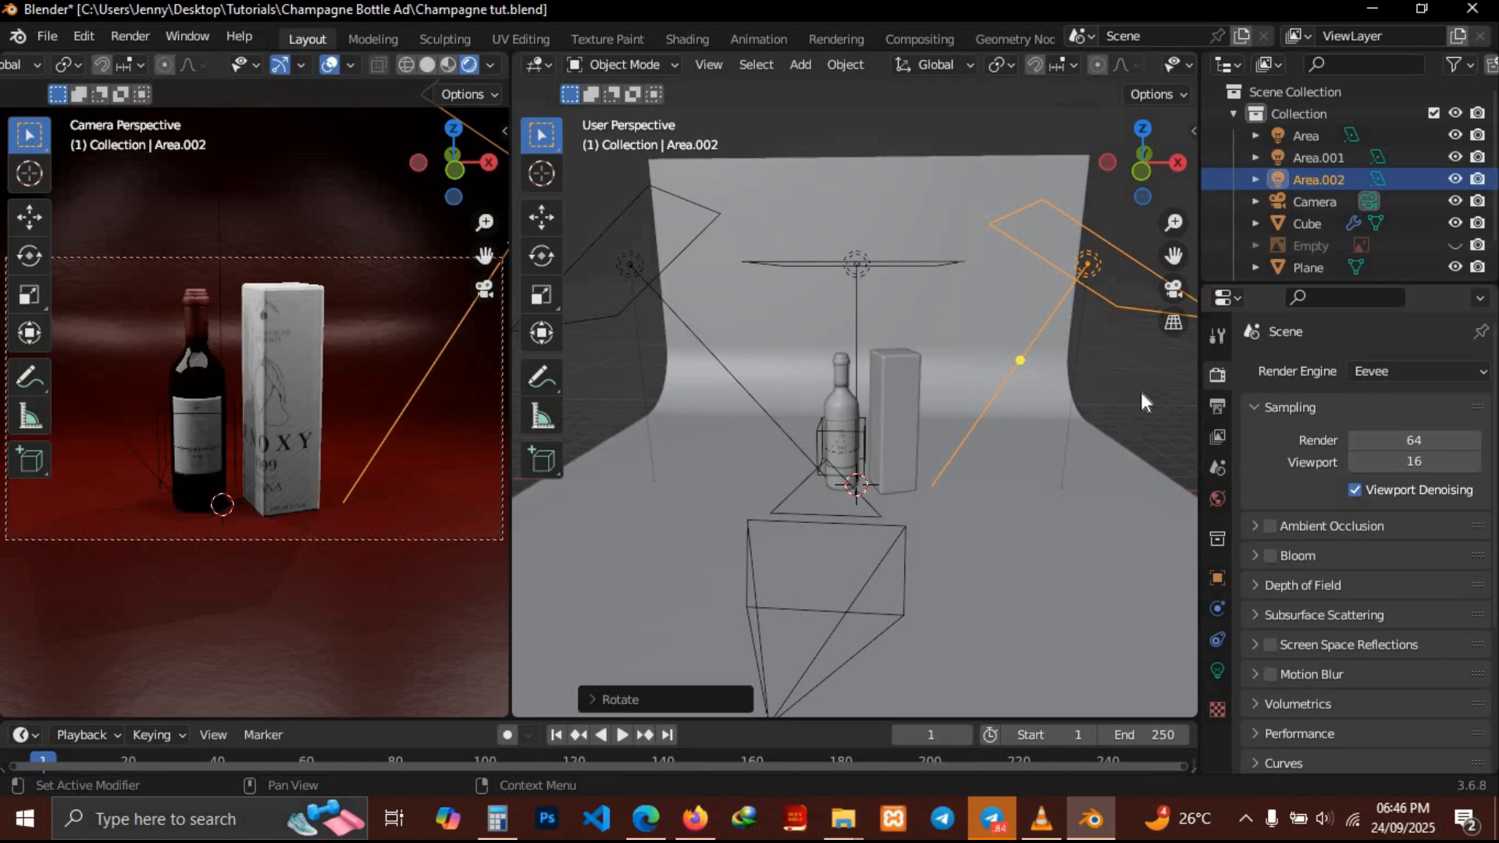